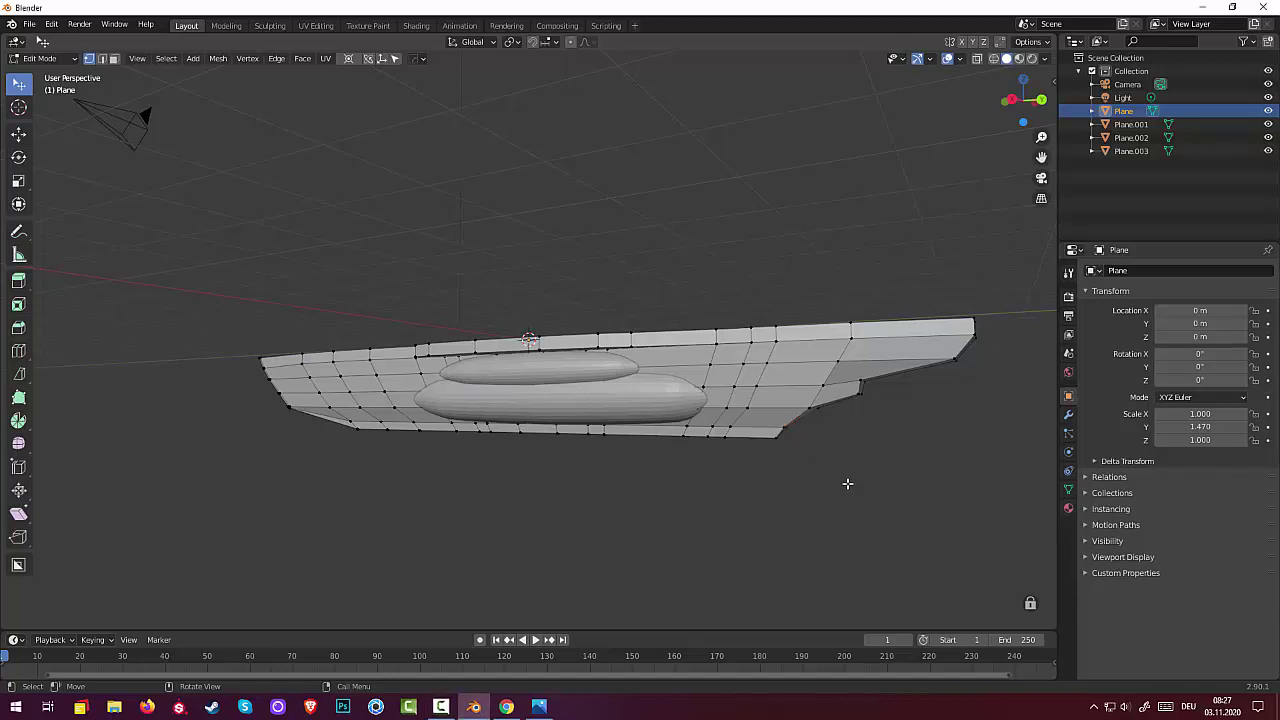
# Step: In right side view with X-ray on, move the hull's lower-right corner vertex inward
pyautogui.press('KP_1')
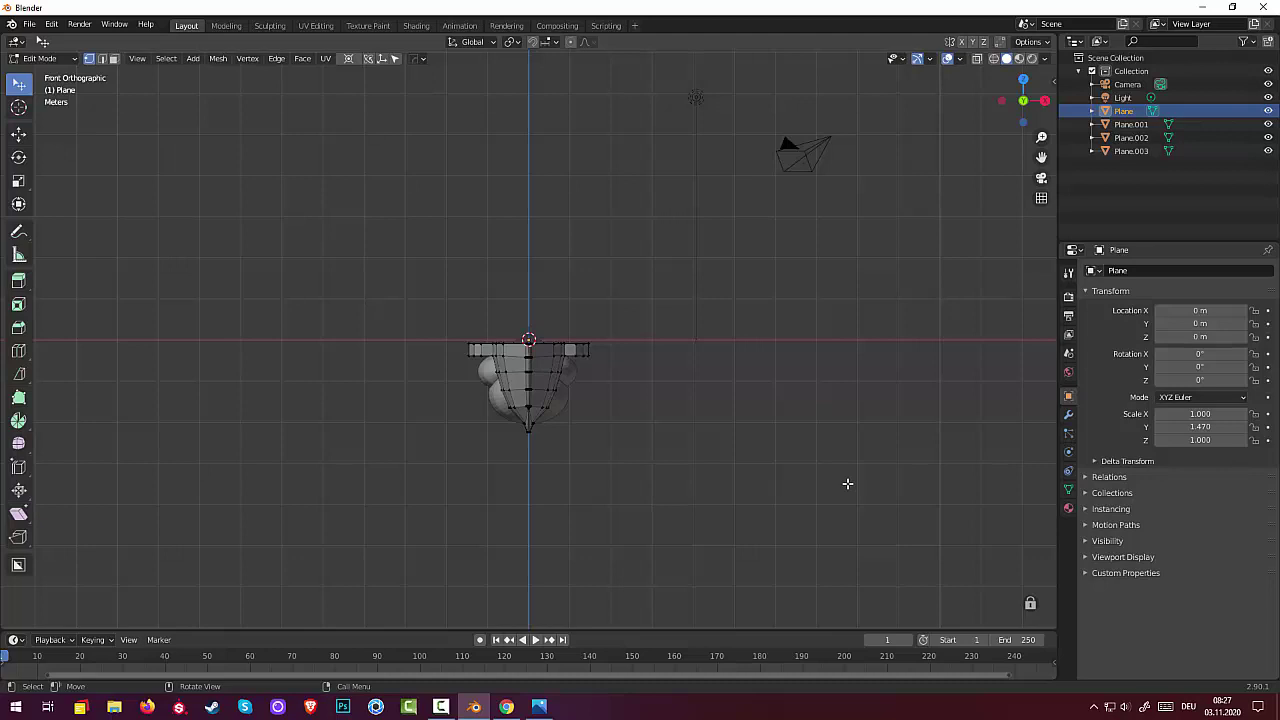
pyautogui.press('KP_3')
pyautogui.scroll(1, 812, 477)
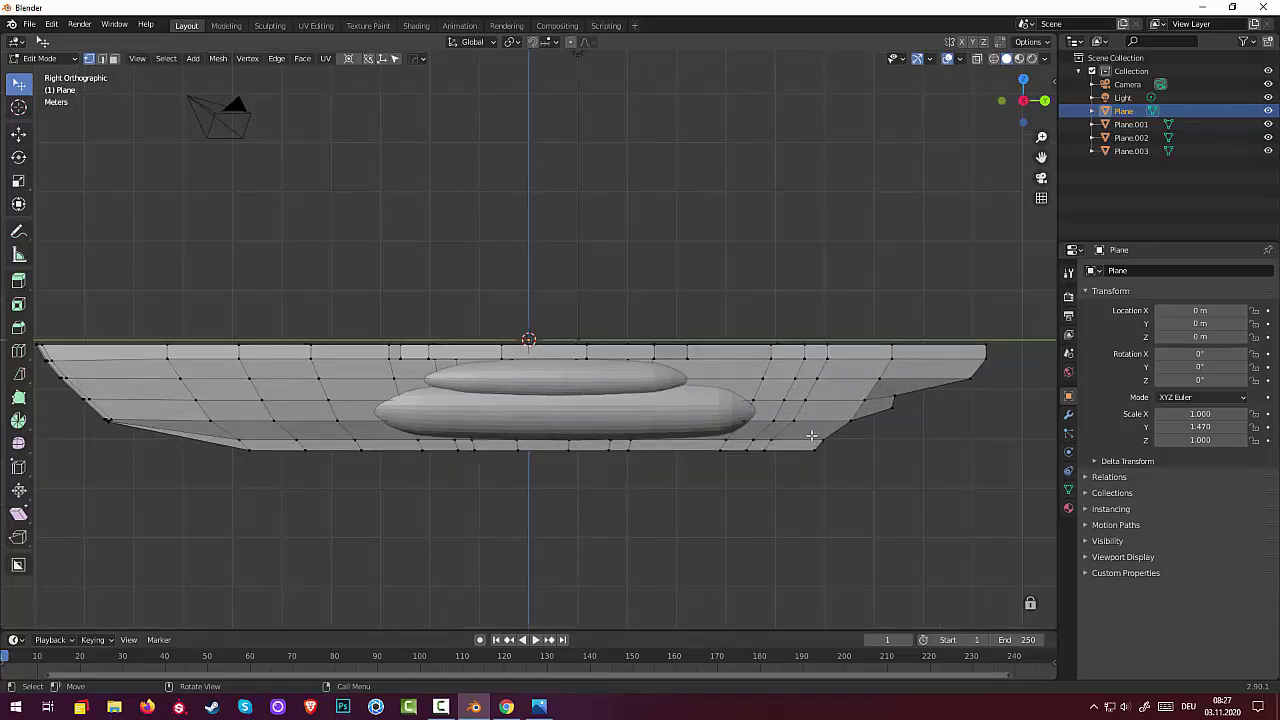
pyautogui.click(978, 60)
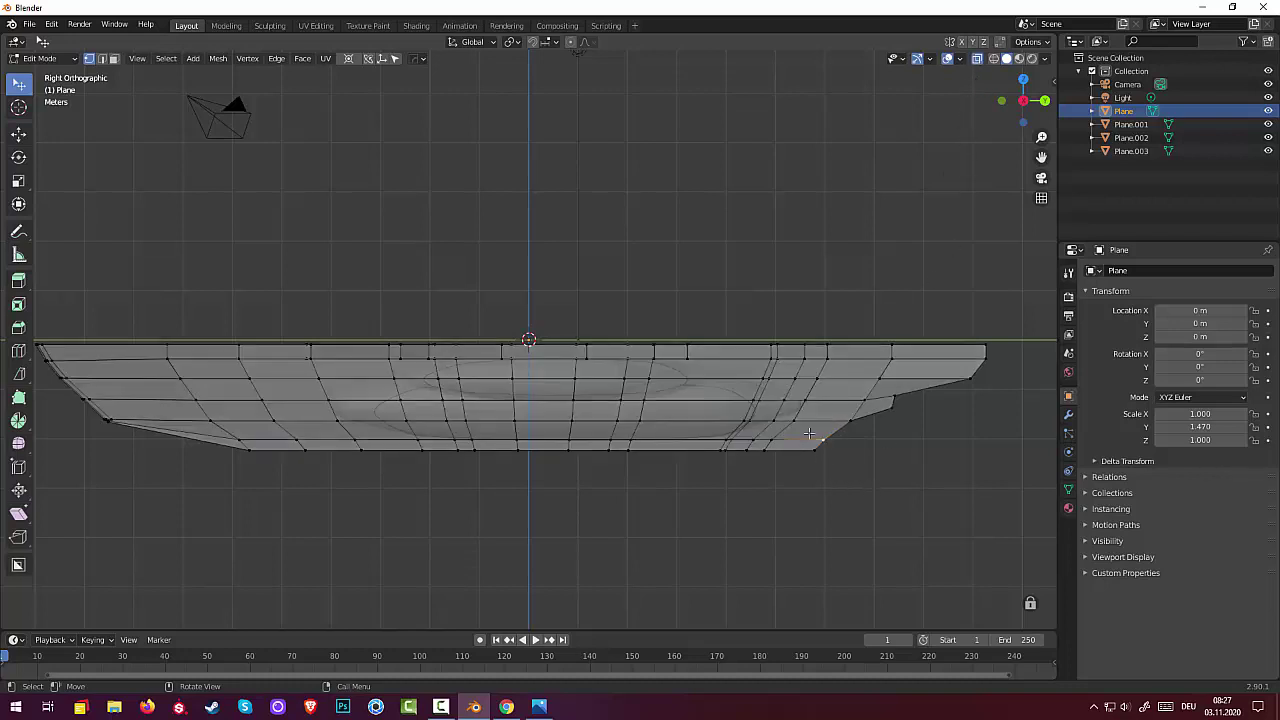
pyautogui.press('b')
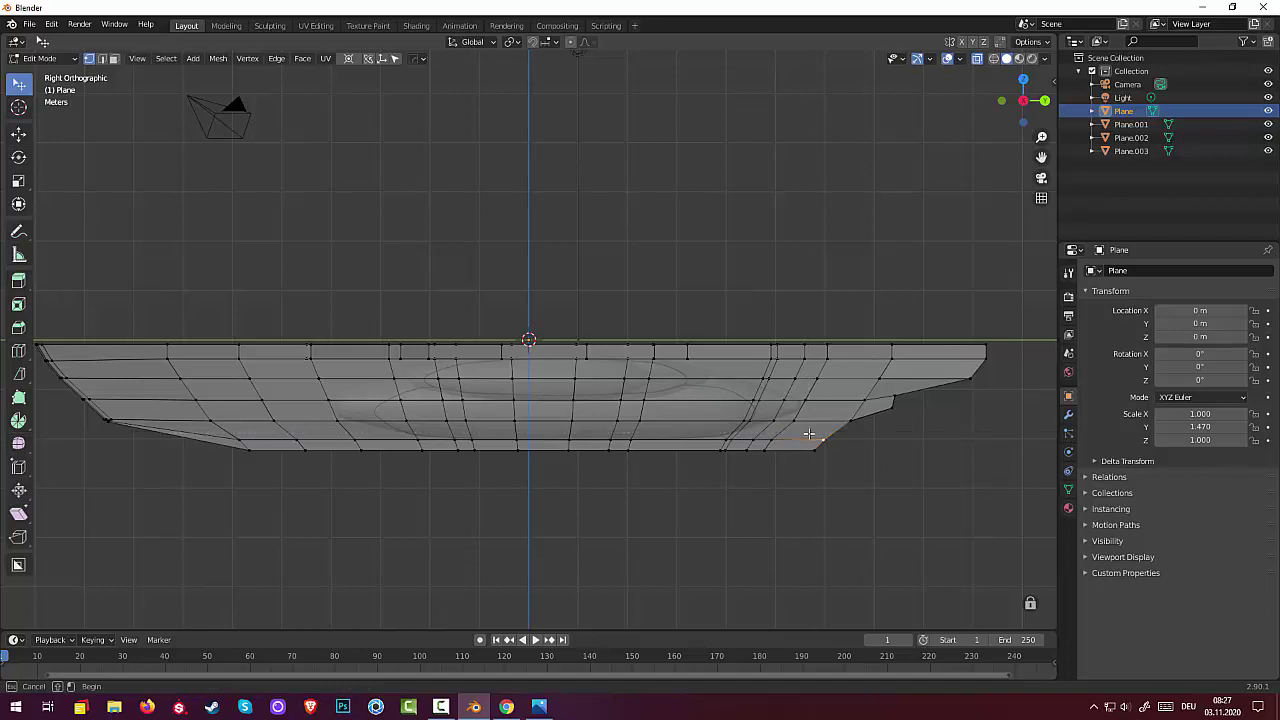
pyautogui.moveTo(810, 434); pyautogui.dragTo(855, 480)
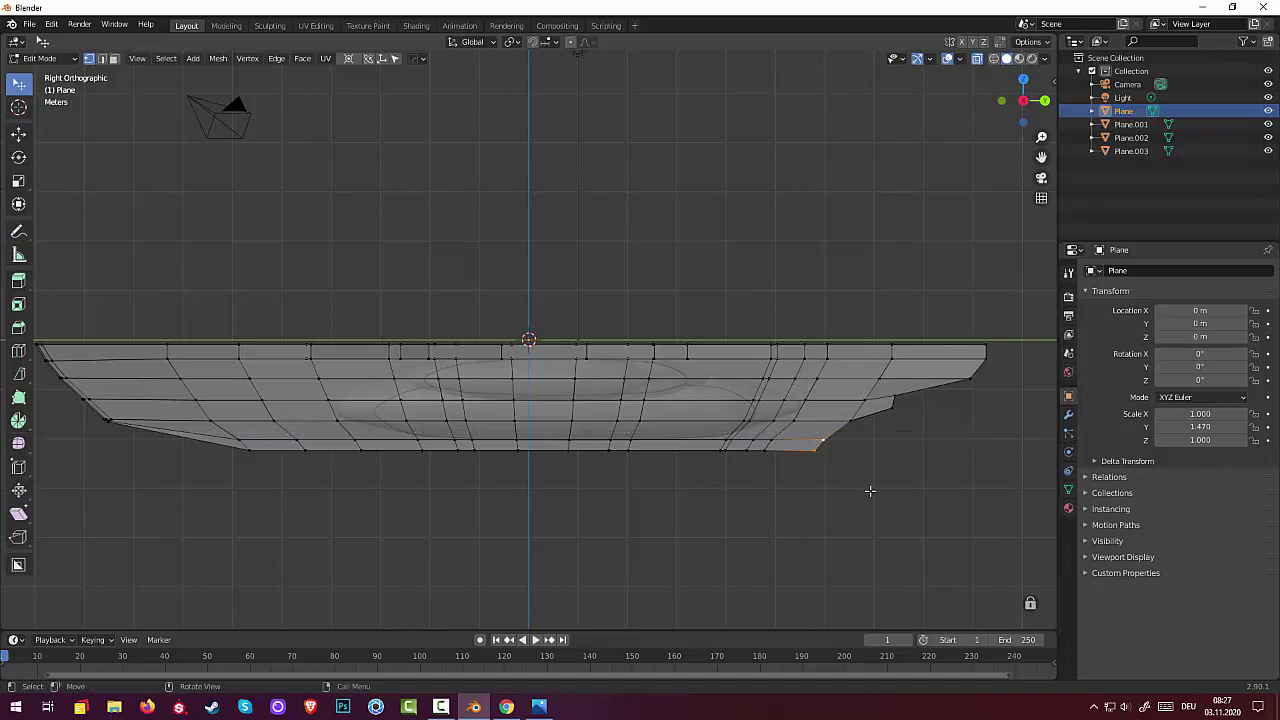
pyautogui.press('g')
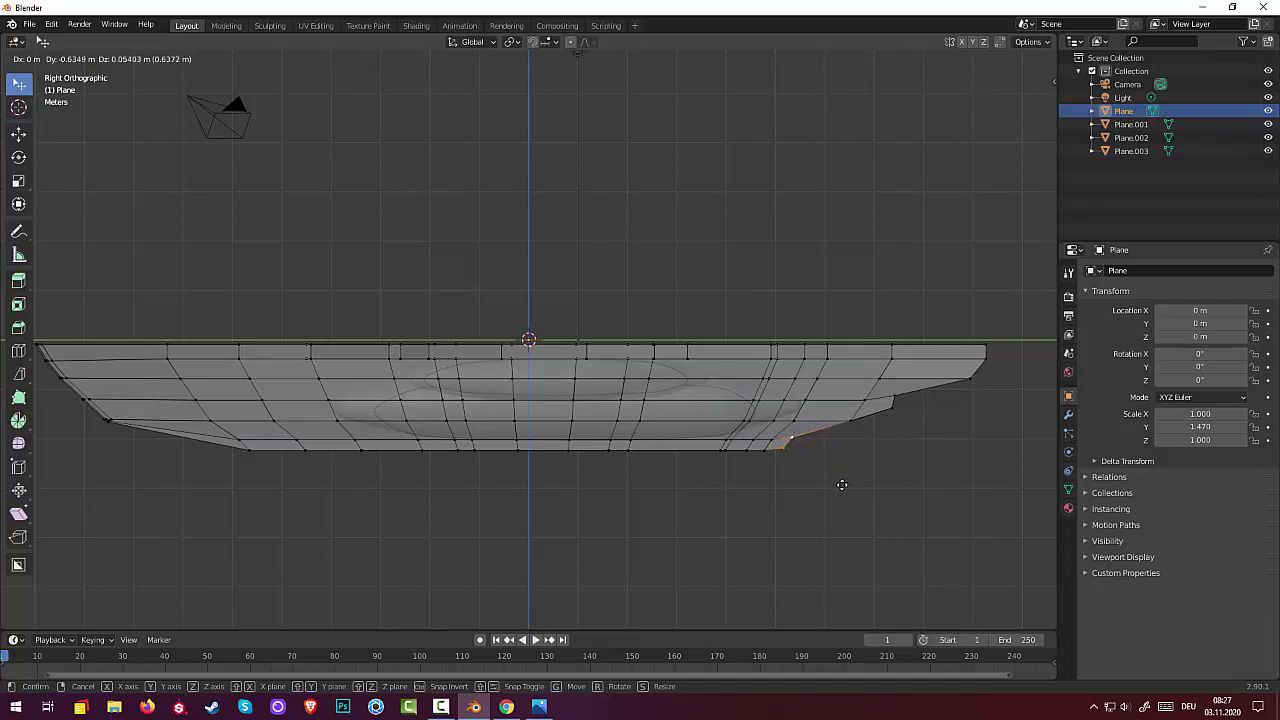
pyautogui.click(842, 485)
# Step: Rip the vertex beside the corner and move the ripped vertex into place
pyautogui.click(817, 461)
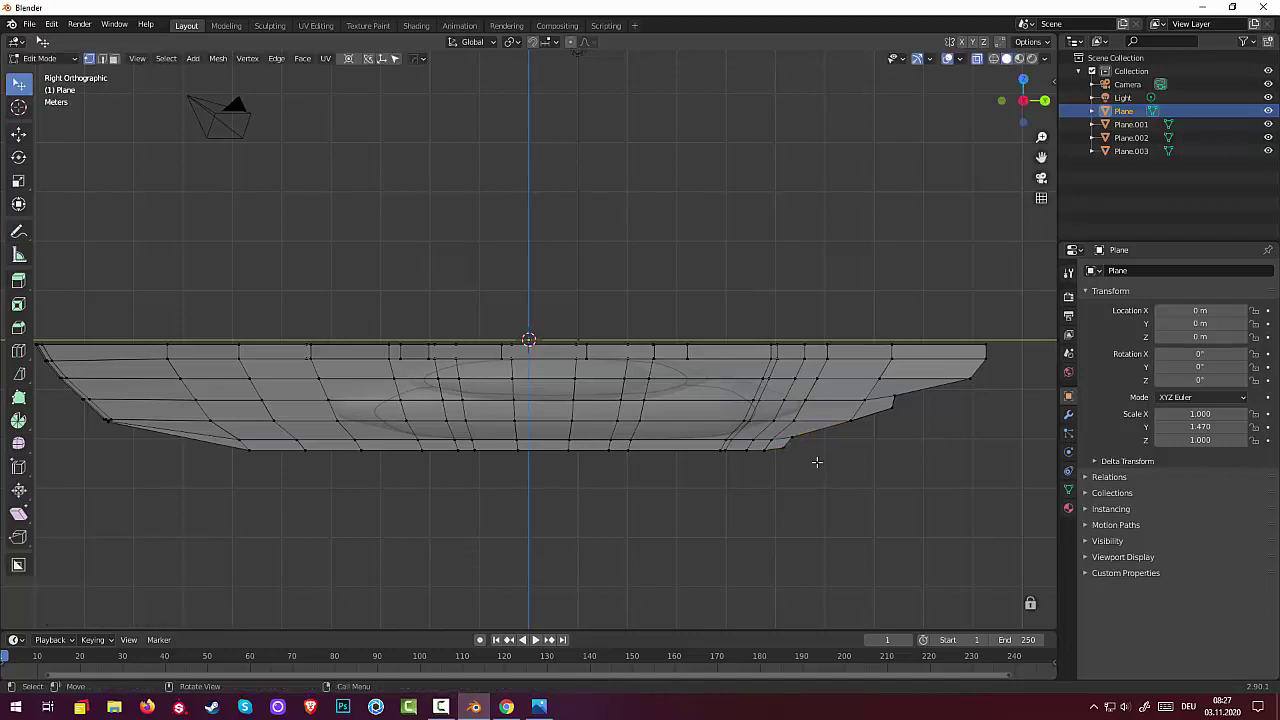
pyautogui.click(804, 446)
pyautogui.press('g')
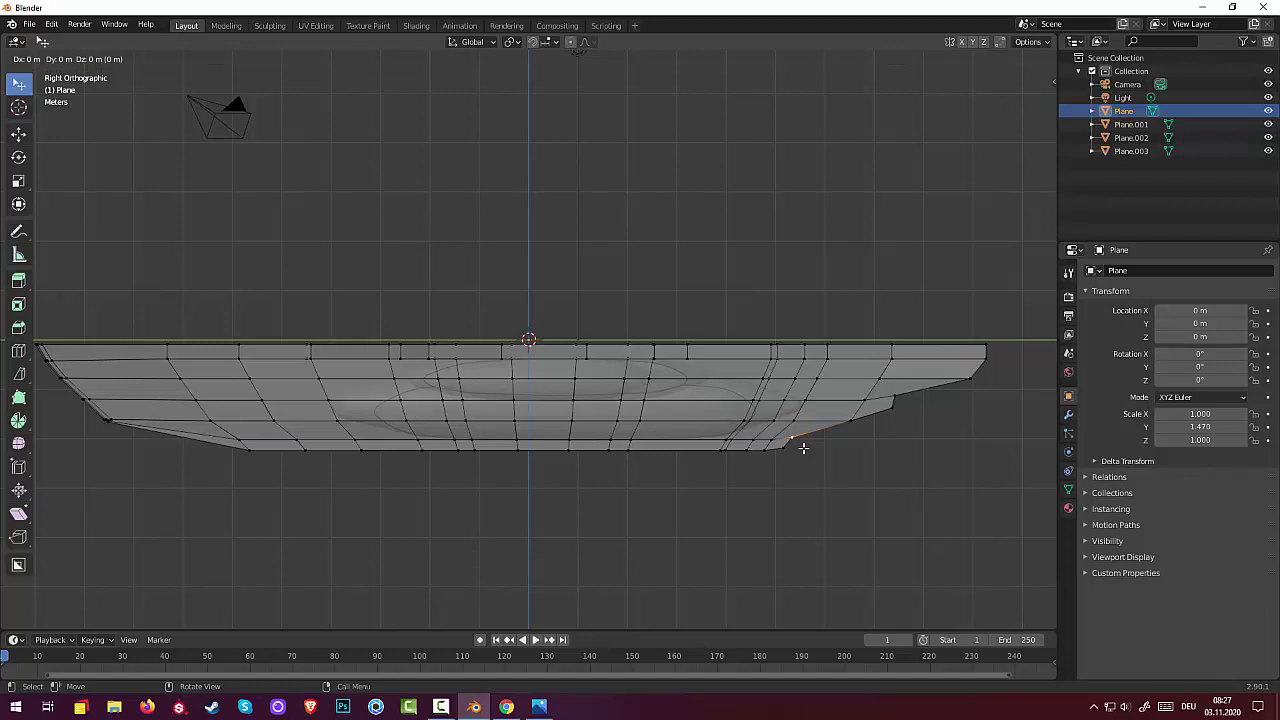
pyautogui.click(803, 448)
pyautogui.press('b')
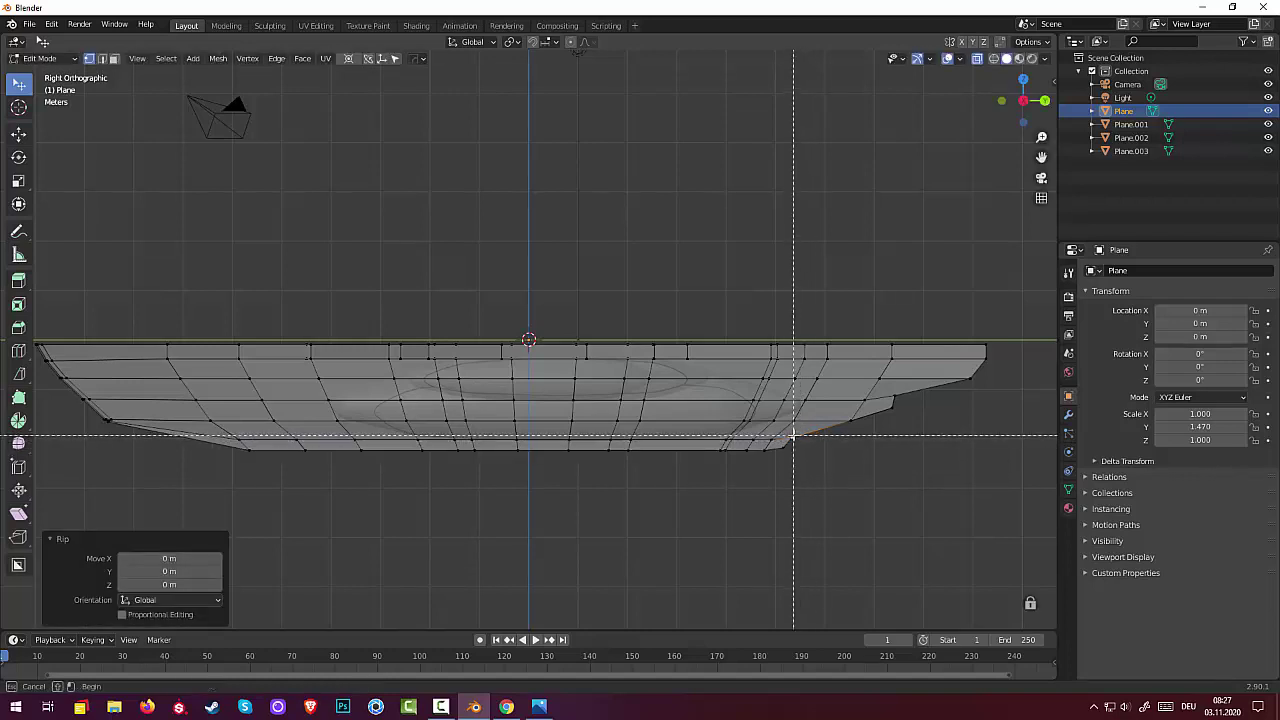
pyautogui.moveTo(803, 448); pyautogui.dragTo(807, 480)
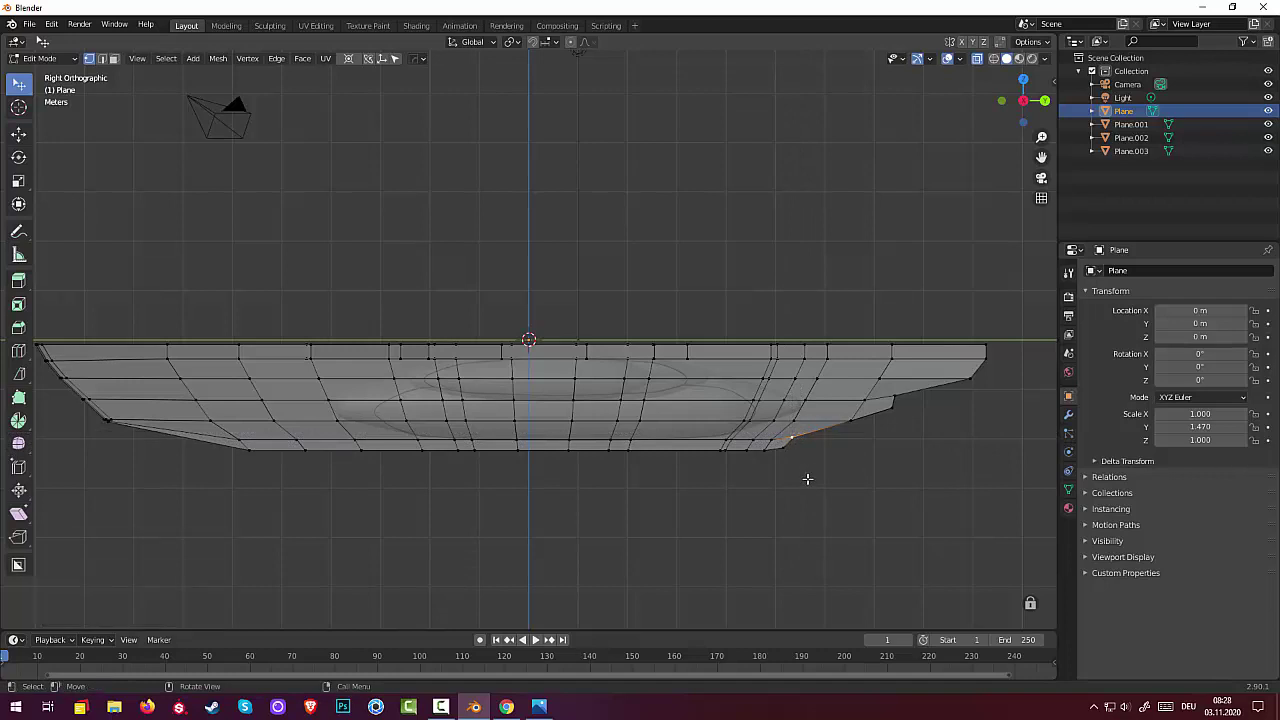
pyautogui.press('g')
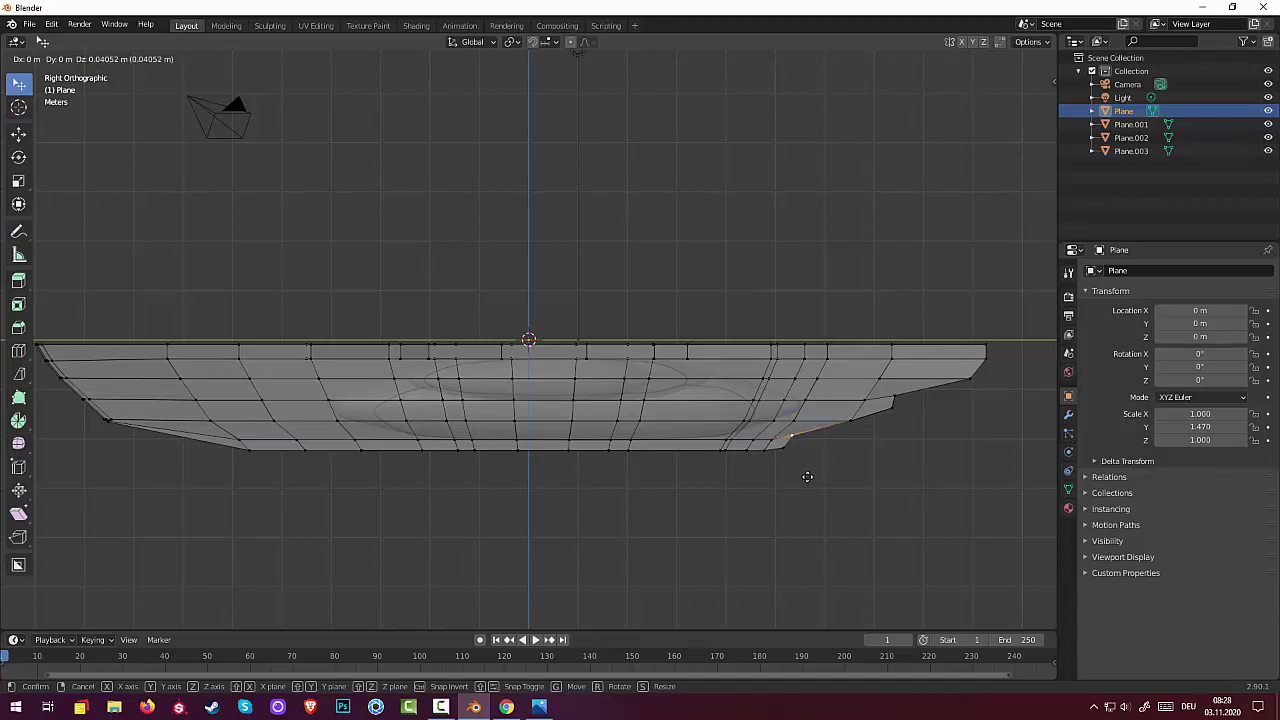
pyautogui.click(808, 476)
pyautogui.click(794, 514)
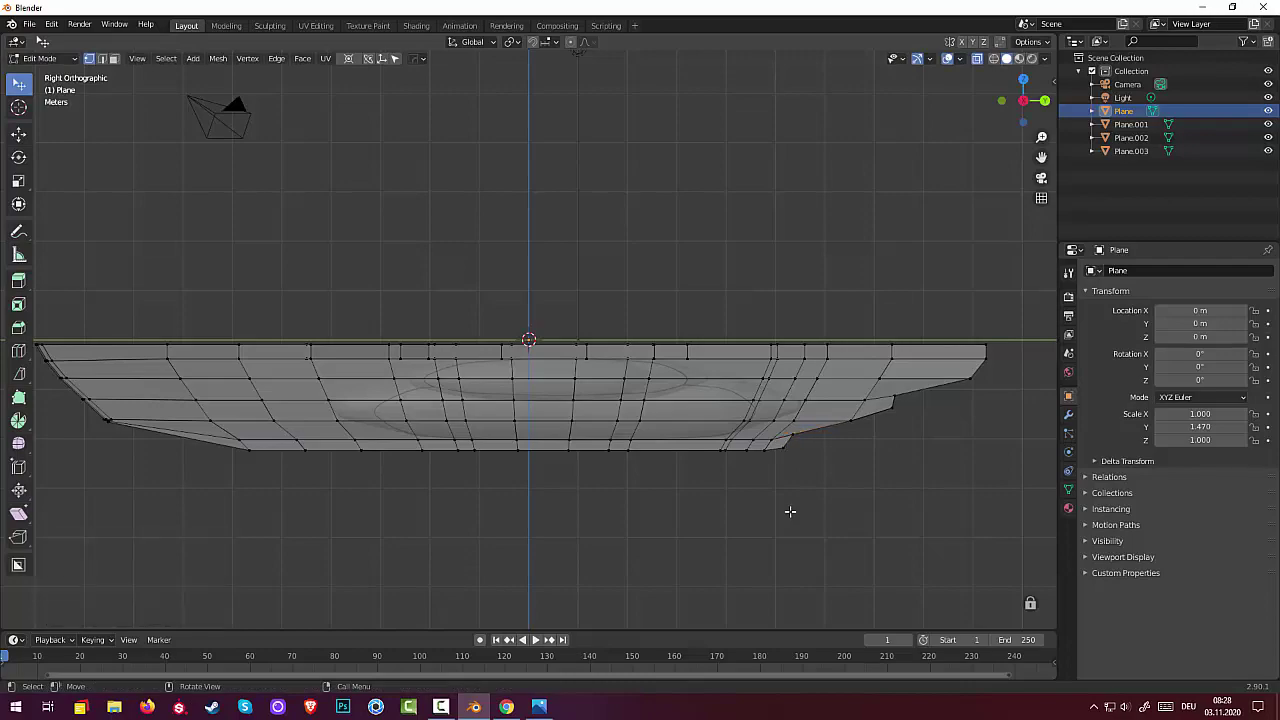
# Step: Turn X-ray back off and switch to face selection mode
pyautogui.moveTo(789, 514)
pyautogui.mouseDown(button='middle')
pyautogui.moveTo(871, 537)
pyautogui.moveTo(857, 583)
pyautogui.moveTo(803, 115)
pyautogui.moveTo(757, 77)
pyautogui.moveTo(720, 500)
pyautogui.moveTo(840, 499)
pyautogui.mouseUp(button='middle')
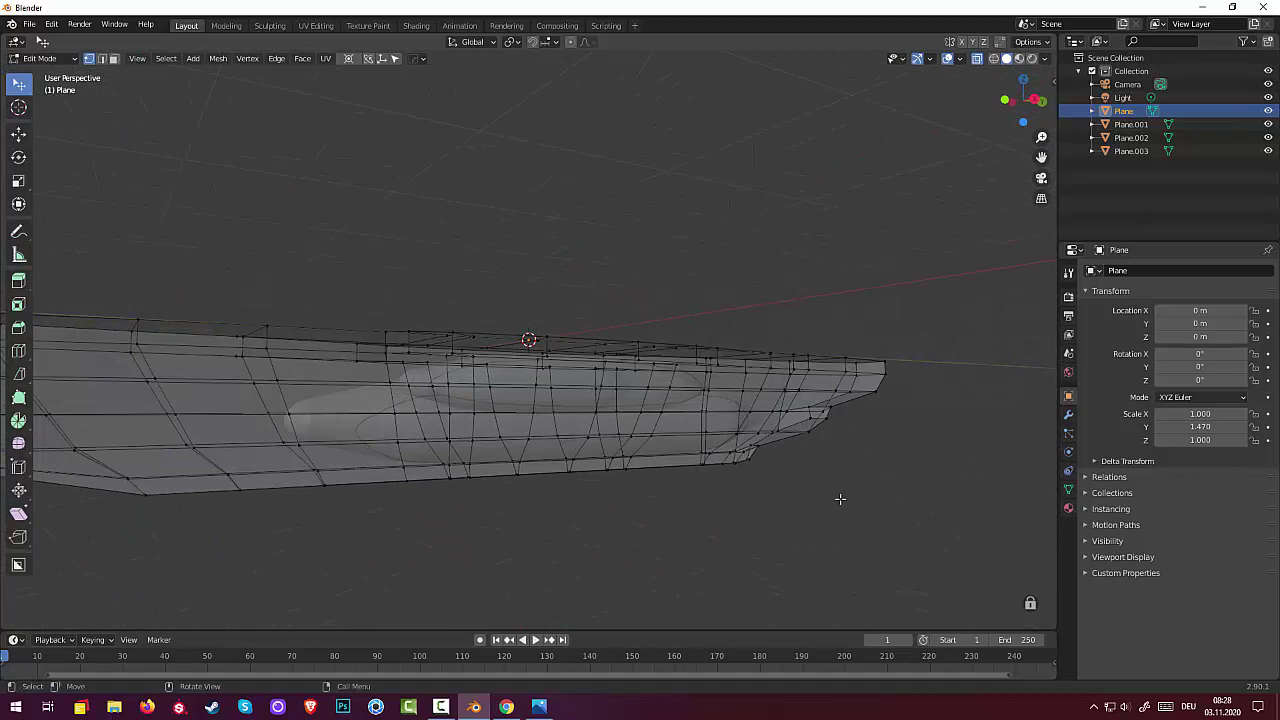
pyautogui.click(978, 60)
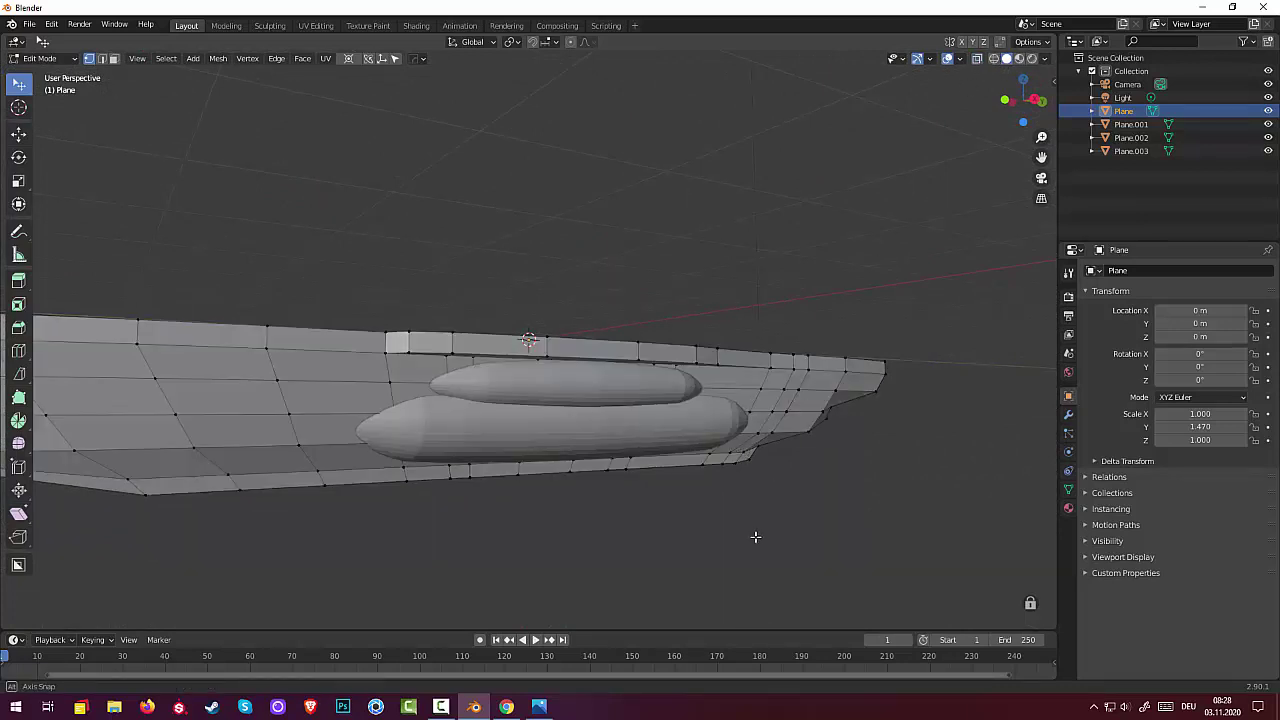
pyautogui.moveTo(754, 537)
pyautogui.mouseDown(button='middle')
pyautogui.moveTo(840, 546)
pyautogui.moveTo(766, 545)
pyautogui.mouseUp(button='middle')
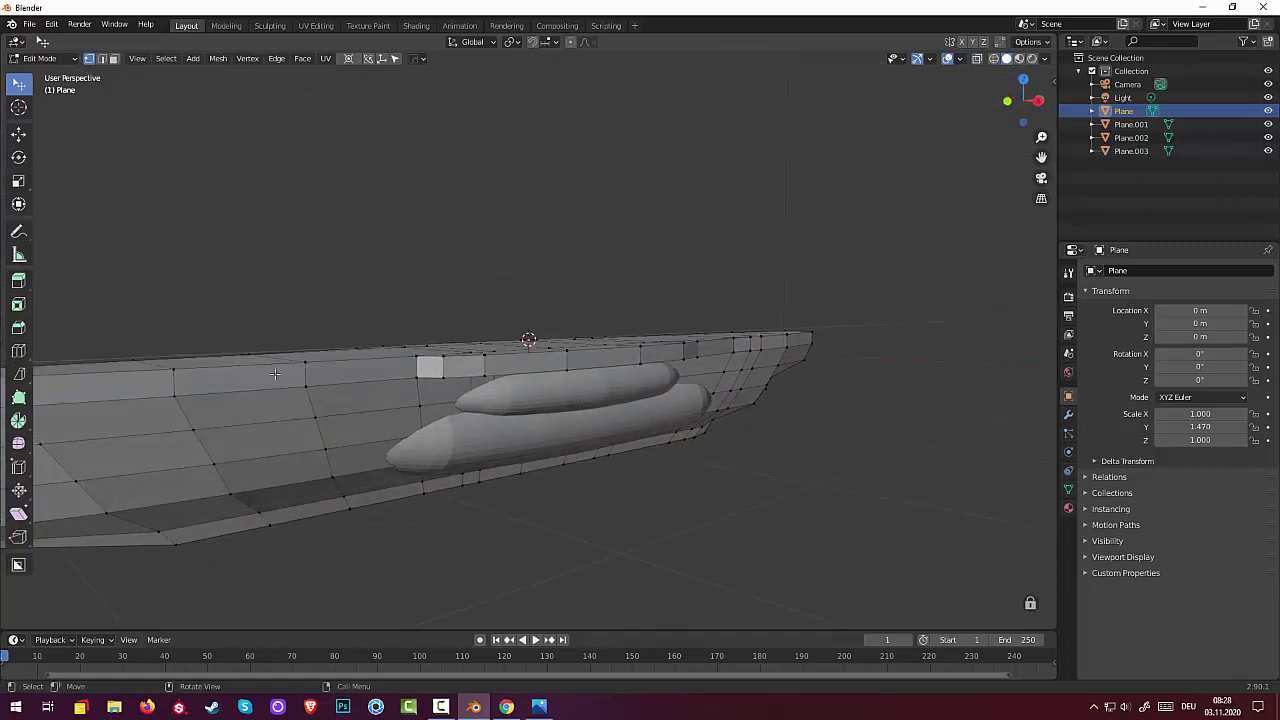
pyautogui.click(114, 58)
# Step: Return to Object Mode and slightly scale up capsules Plane.002 and Plane.003
pyautogui.click(40, 58)
pyautogui.click(40, 75)
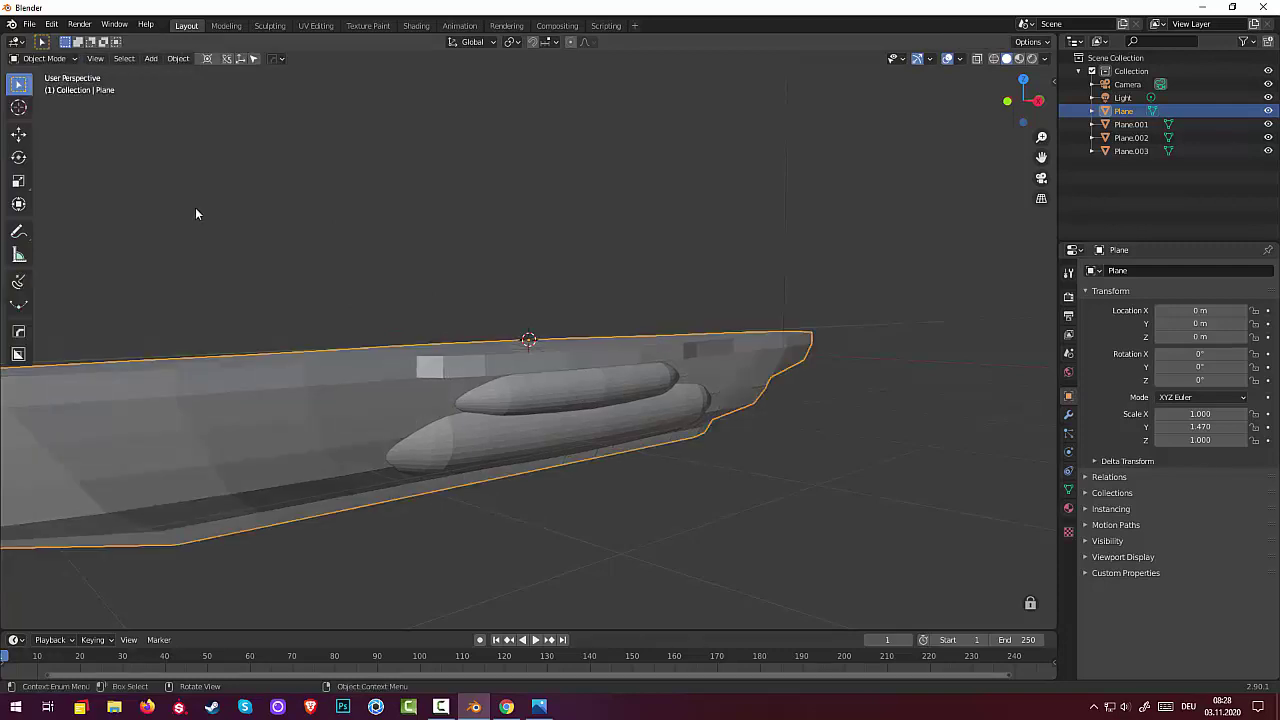
pyautogui.click(531, 396)
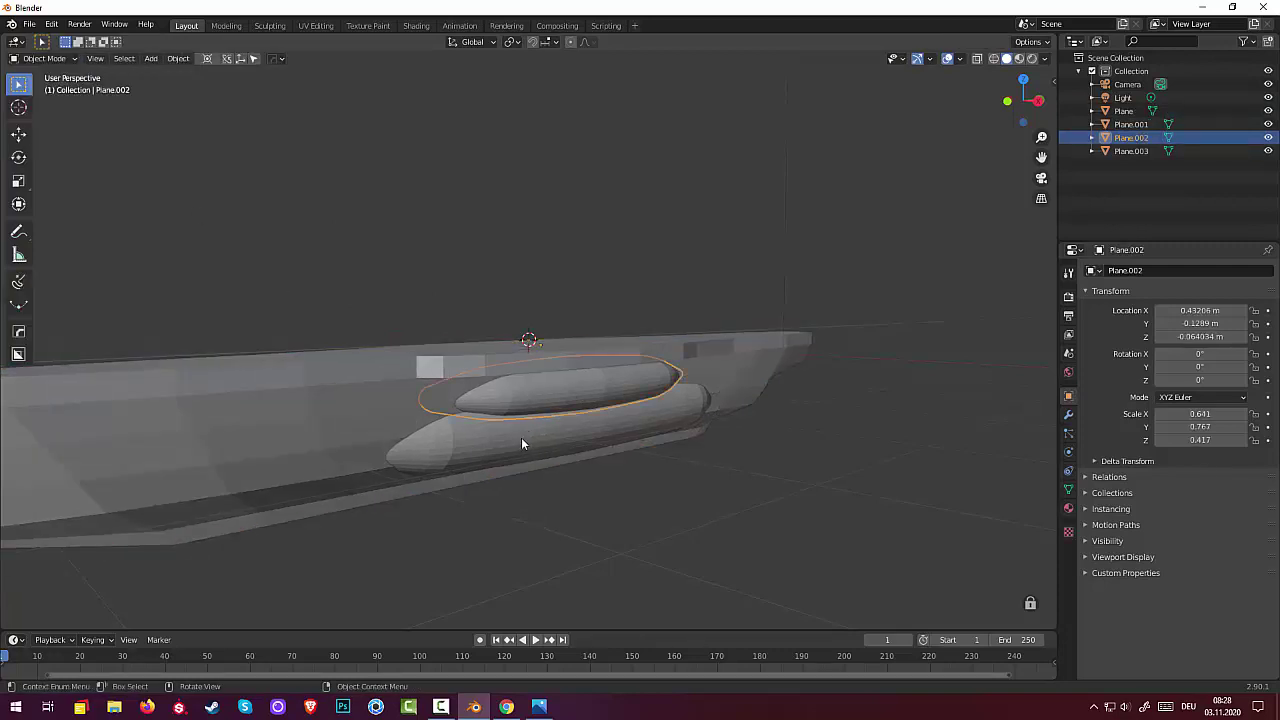
pyautogui.moveTo(521, 437)
pyautogui.mouseDown(button='middle')
pyautogui.moveTo(669, 420)
pyautogui.moveTo(611, 435)
pyautogui.moveTo(578, 422)
pyautogui.moveTo(646, 451)
pyautogui.moveTo(717, 425)
pyautogui.mouseUp(button='middle')
pyautogui.click(500, 395)
pyautogui.moveTo(513, 406)
pyautogui.mouseDown(button='middle')
pyautogui.moveTo(514, 456)
pyautogui.moveTo(486, 453)
pyautogui.moveTo(492, 408)
pyautogui.mouseUp(button='middle')
pyautogui.press('s')
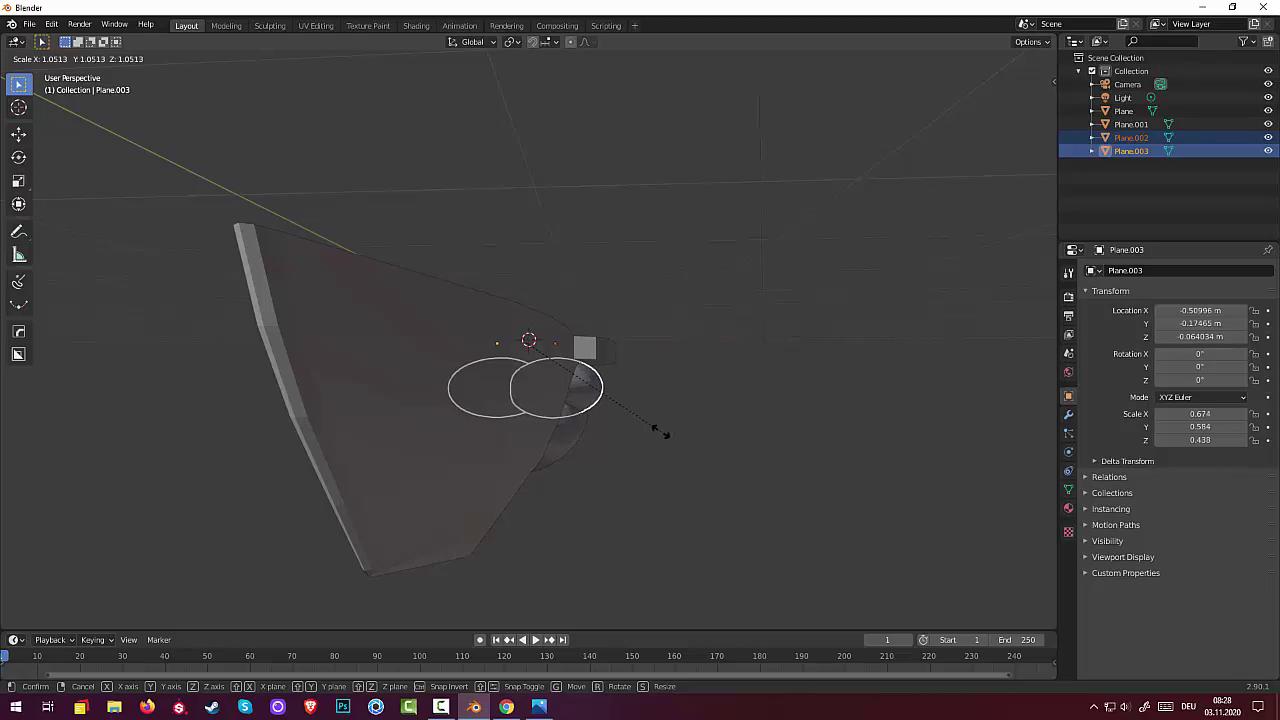
pyautogui.click(659, 430)
pyautogui.moveTo(659, 430)
pyautogui.mouseDown(button='middle')
pyautogui.moveTo(567, 421)
pyautogui.moveTo(669, 460)
pyautogui.mouseUp(button='middle')
# Step: Scale the lower capsule Plane.001 along X, then along Z, to 1.043, 1.197, 0.707
pyautogui.click(546, 436)
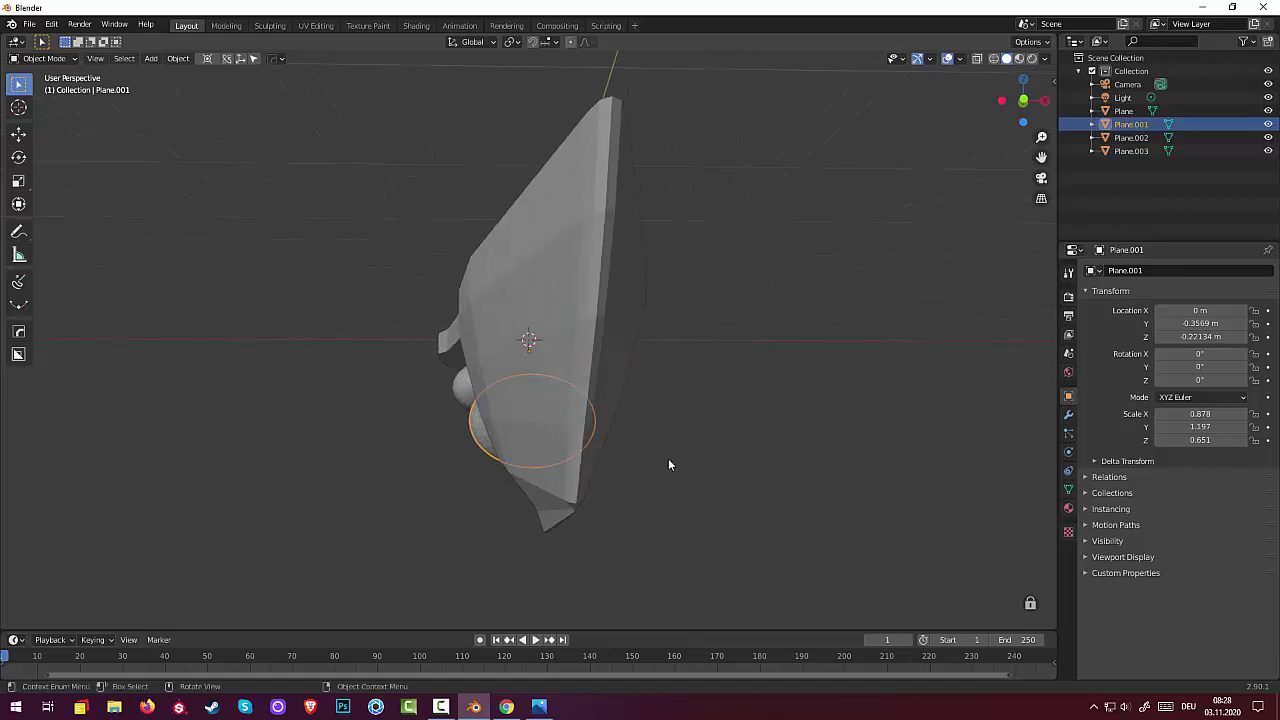
pyautogui.press('s')
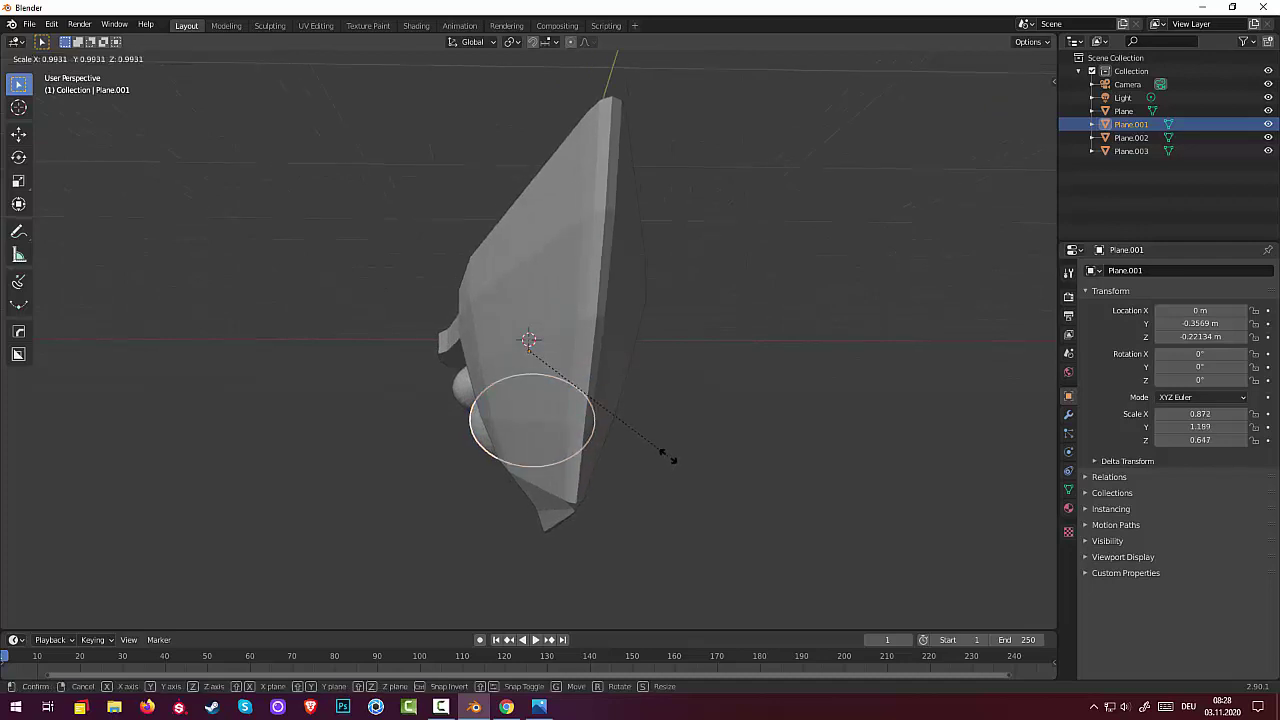
pyautogui.press('x')
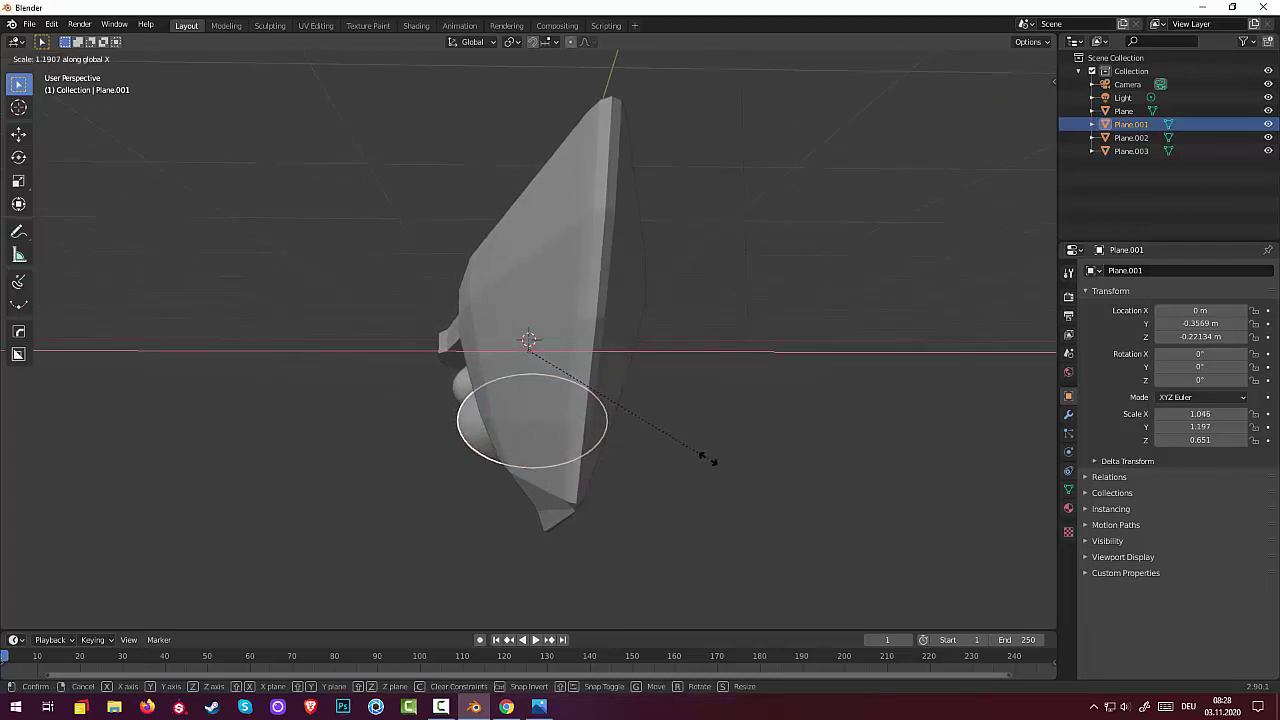
pyautogui.click(707, 459)
pyautogui.moveTo(707, 459)
pyautogui.mouseDown(button='middle')
pyautogui.moveTo(562, 435)
pyautogui.moveTo(520, 455)
pyautogui.moveTo(444, 451)
pyautogui.moveTo(507, 488)
pyautogui.moveTo(659, 504)
pyautogui.moveTo(706, 479)
pyautogui.moveTo(766, 486)
pyautogui.moveTo(917, 461)
pyautogui.moveTo(703, 427)
pyautogui.mouseUp(button='middle')
pyautogui.click(563, 494)
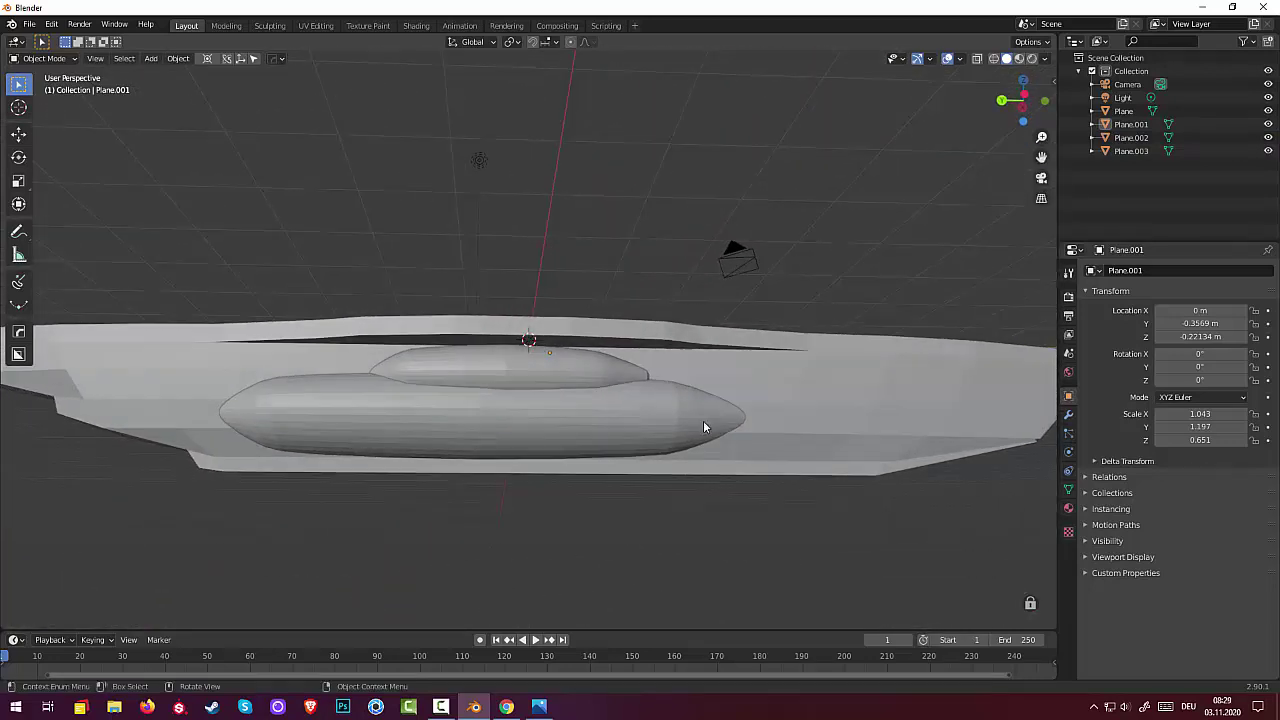
pyautogui.click(546, 435)
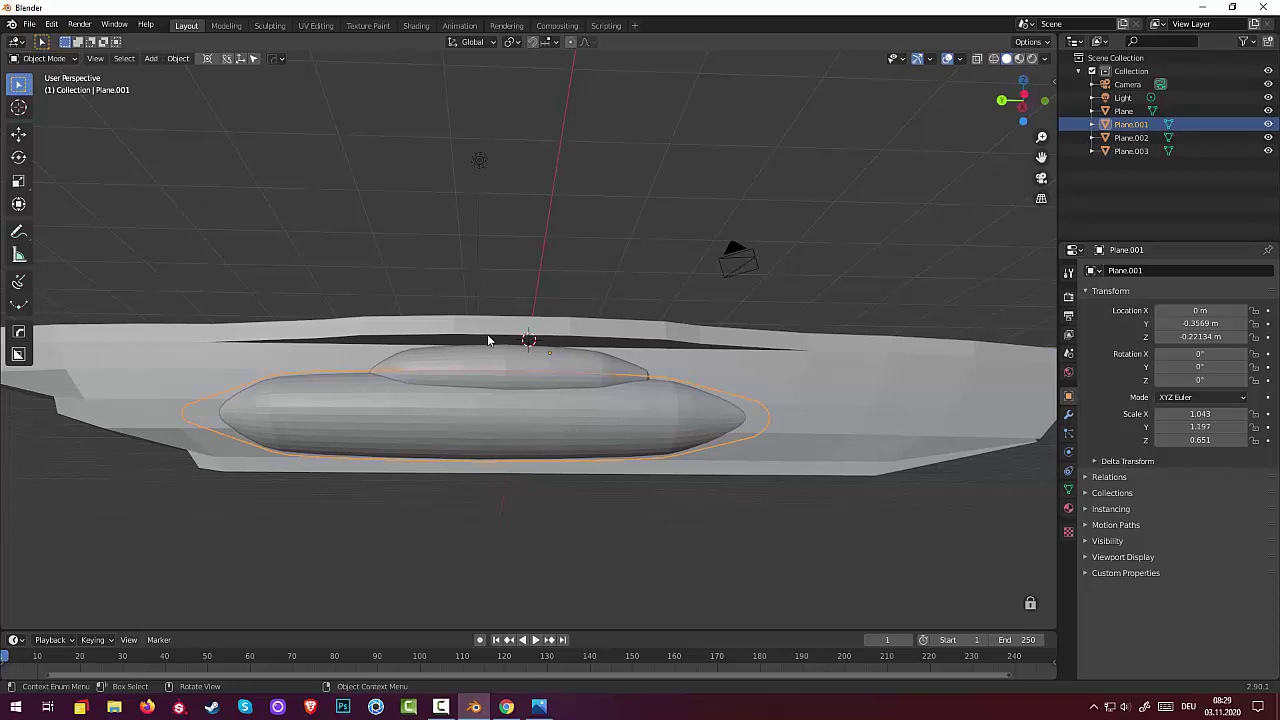
pyautogui.press('s')
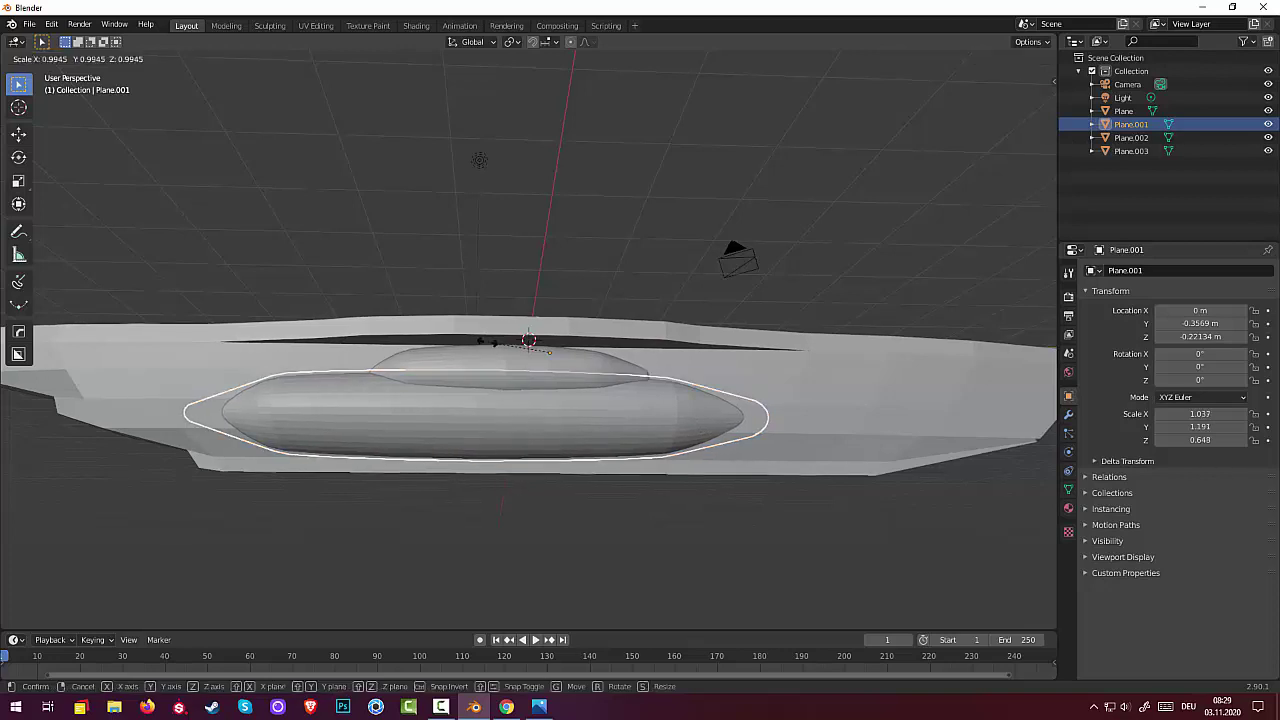
pyautogui.press('z')
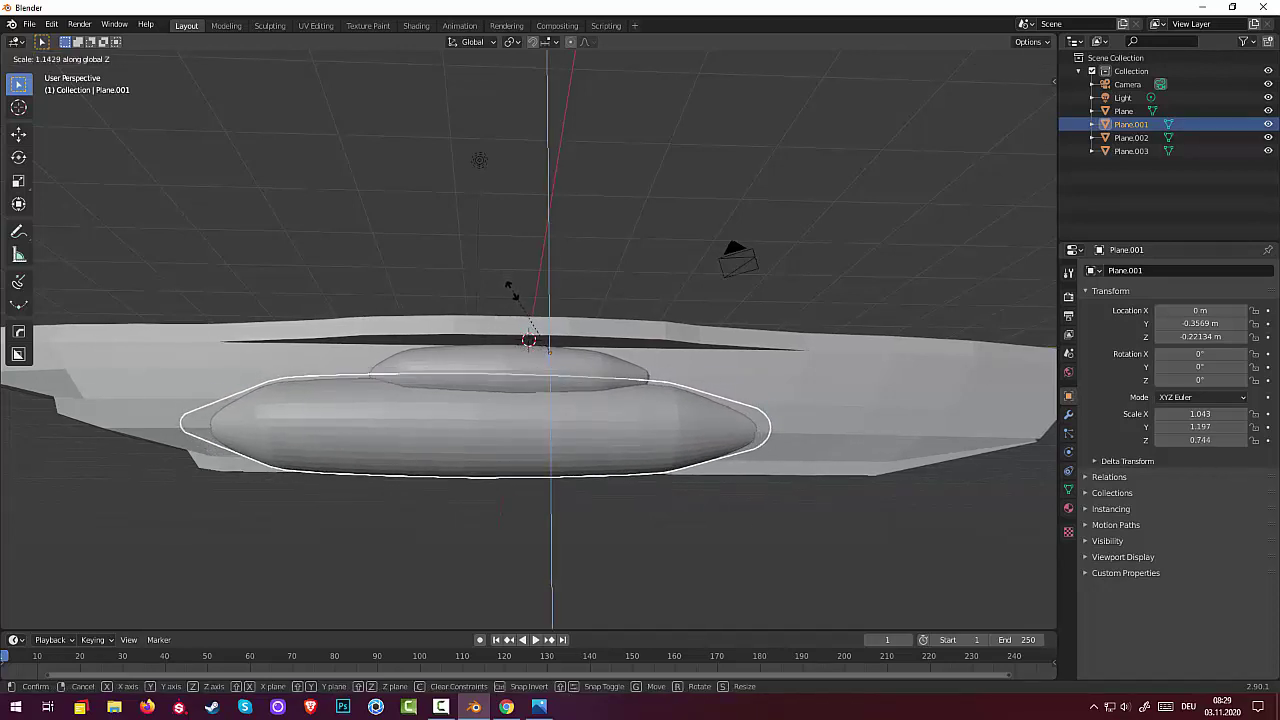
pyautogui.click(506, 291)
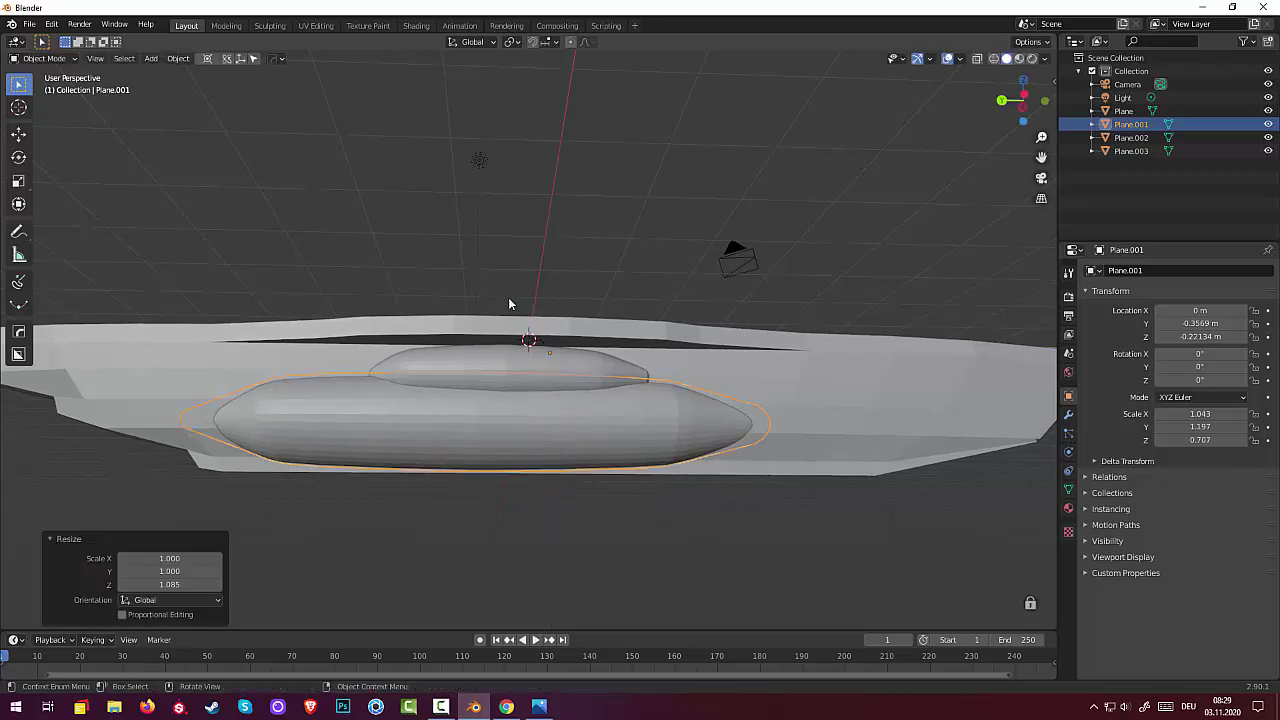
pyautogui.moveTo(493, 518)
pyautogui.mouseDown(button='middle')
pyautogui.moveTo(614, 554)
pyautogui.moveTo(362, 566)
pyautogui.moveTo(353, 612)
pyautogui.moveTo(459, 561)
pyautogui.moveTo(462, 535)
pyautogui.moveTo(447, 513)
pyautogui.moveTo(385, 498)
pyautogui.moveTo(294, 514)
pyautogui.moveTo(414, 523)
pyautogui.moveTo(411, 534)
pyautogui.mouseUp(button='middle')
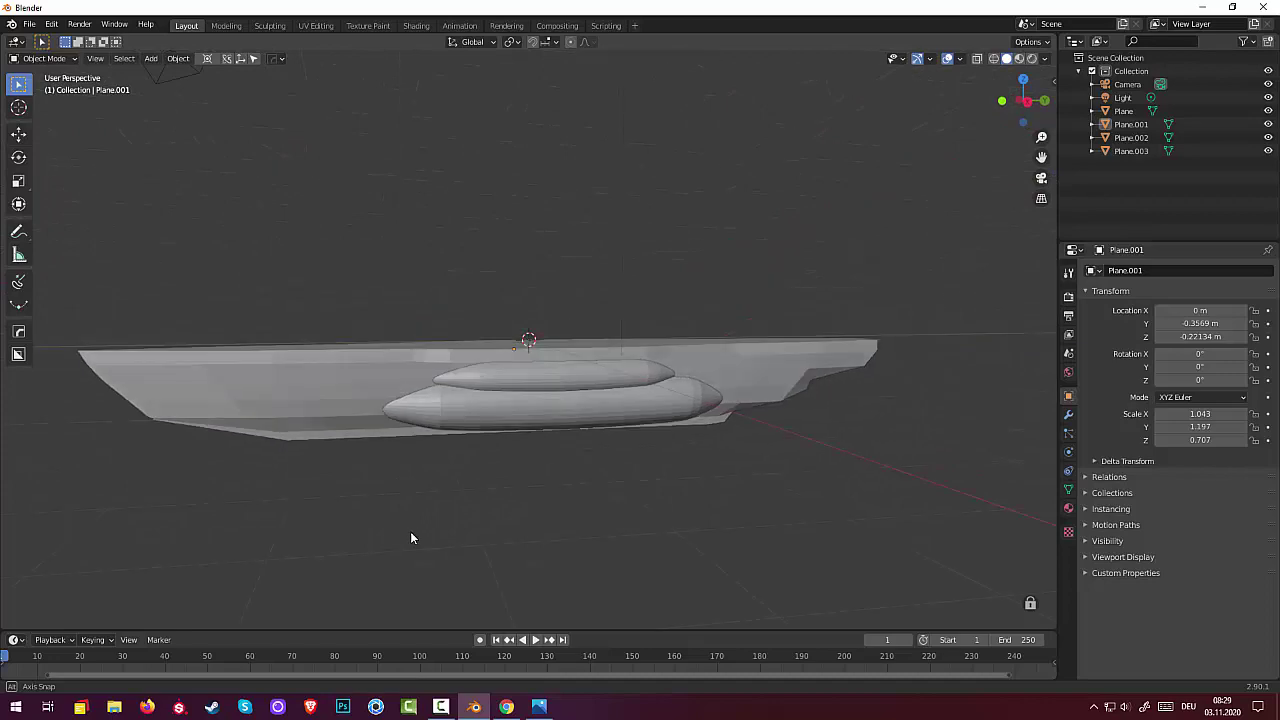
pyautogui.click(538, 708)
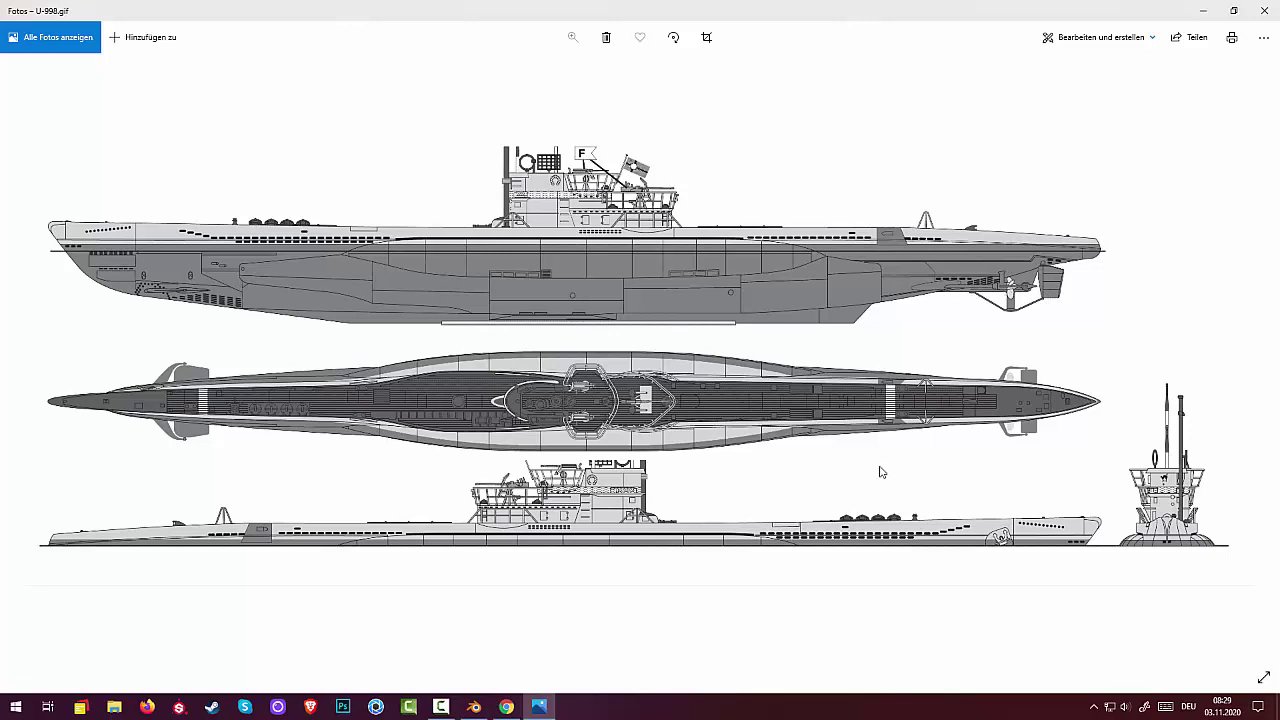
# Step: Hide the blueprint, select the hull Plane and enter Edit Mode
pyautogui.click(545, 710)
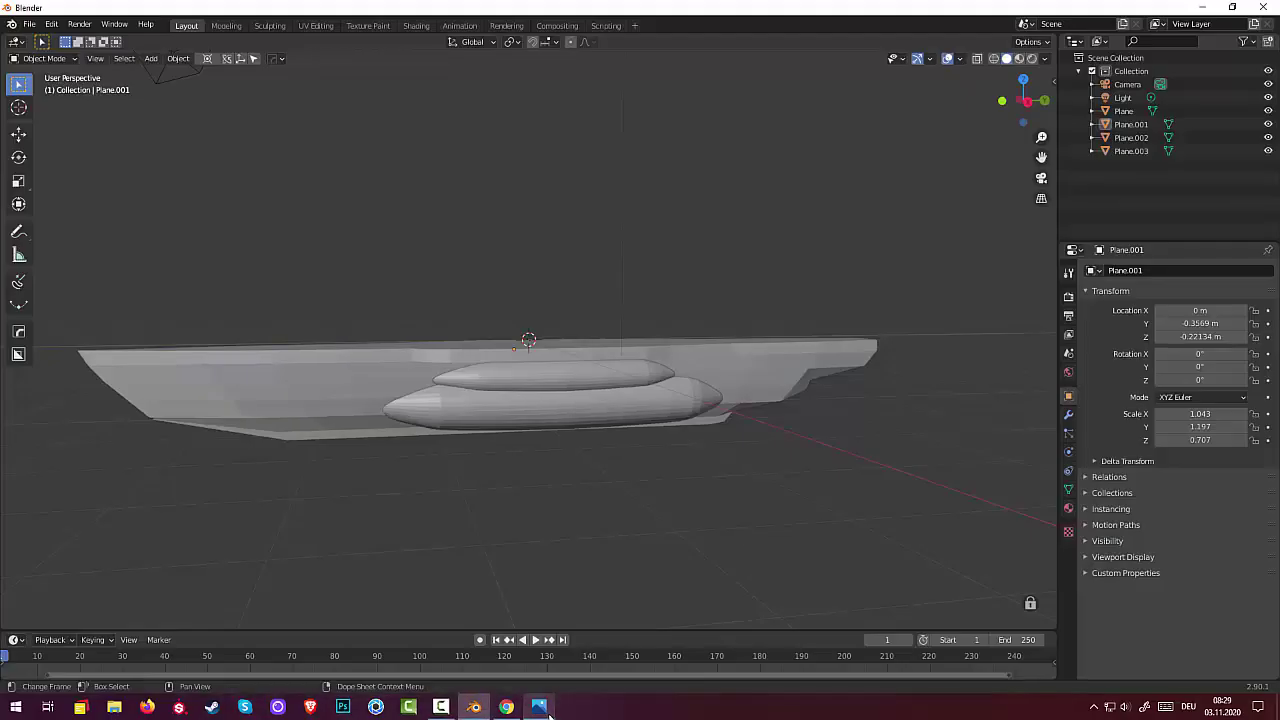
pyautogui.moveTo(783, 527)
pyautogui.mouseDown(button='middle')
pyautogui.moveTo(717, 517)
pyautogui.moveTo(654, 529)
pyautogui.moveTo(687, 531)
pyautogui.mouseUp(button='middle')
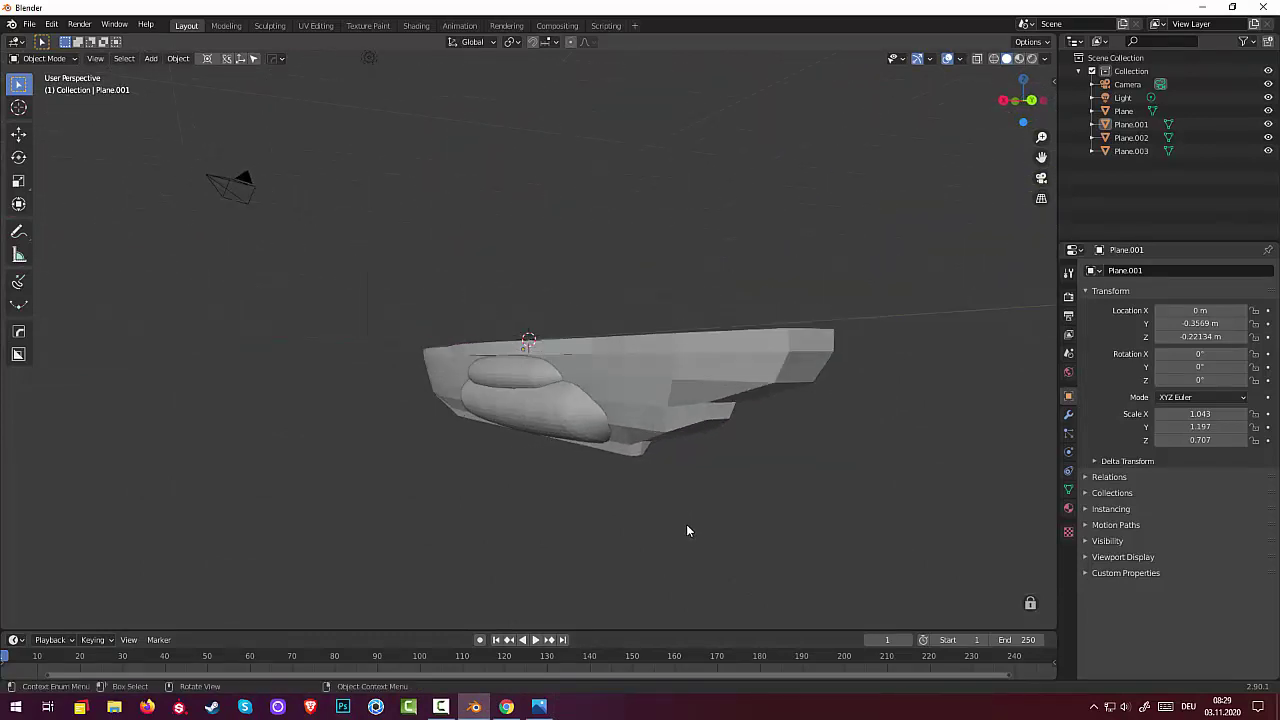
pyautogui.click(44, 58)
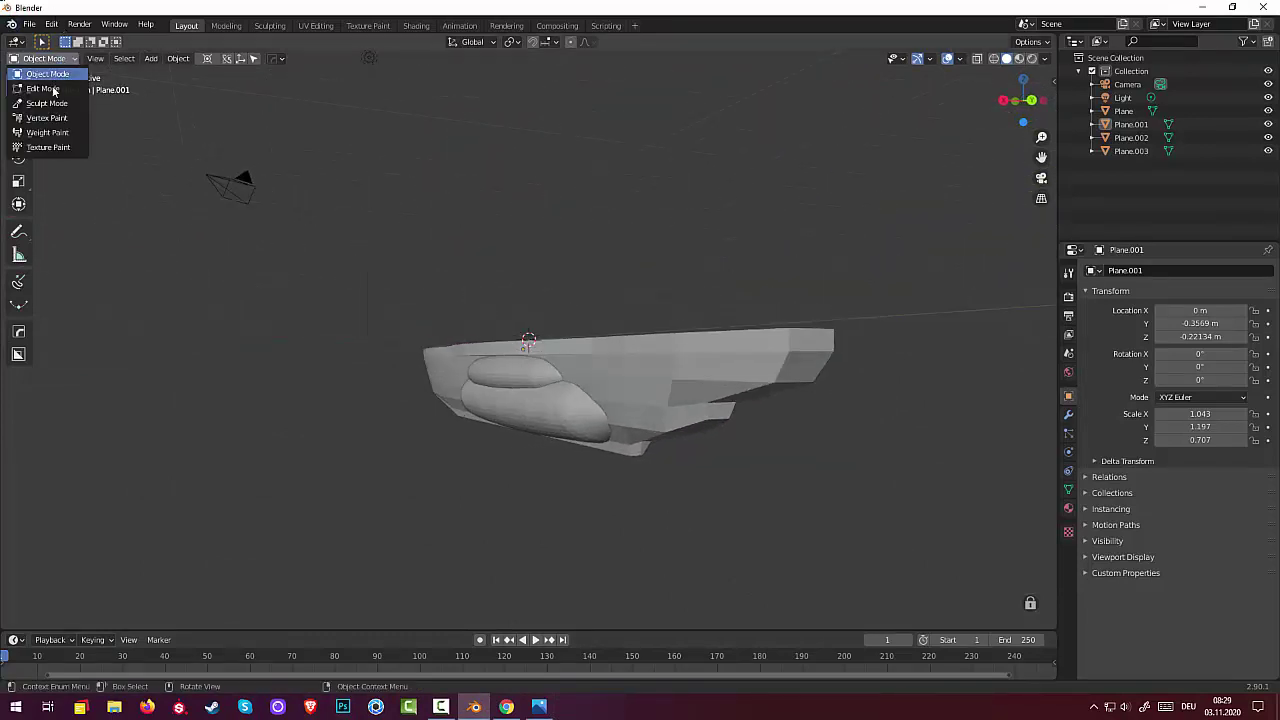
pyautogui.click(44, 89)
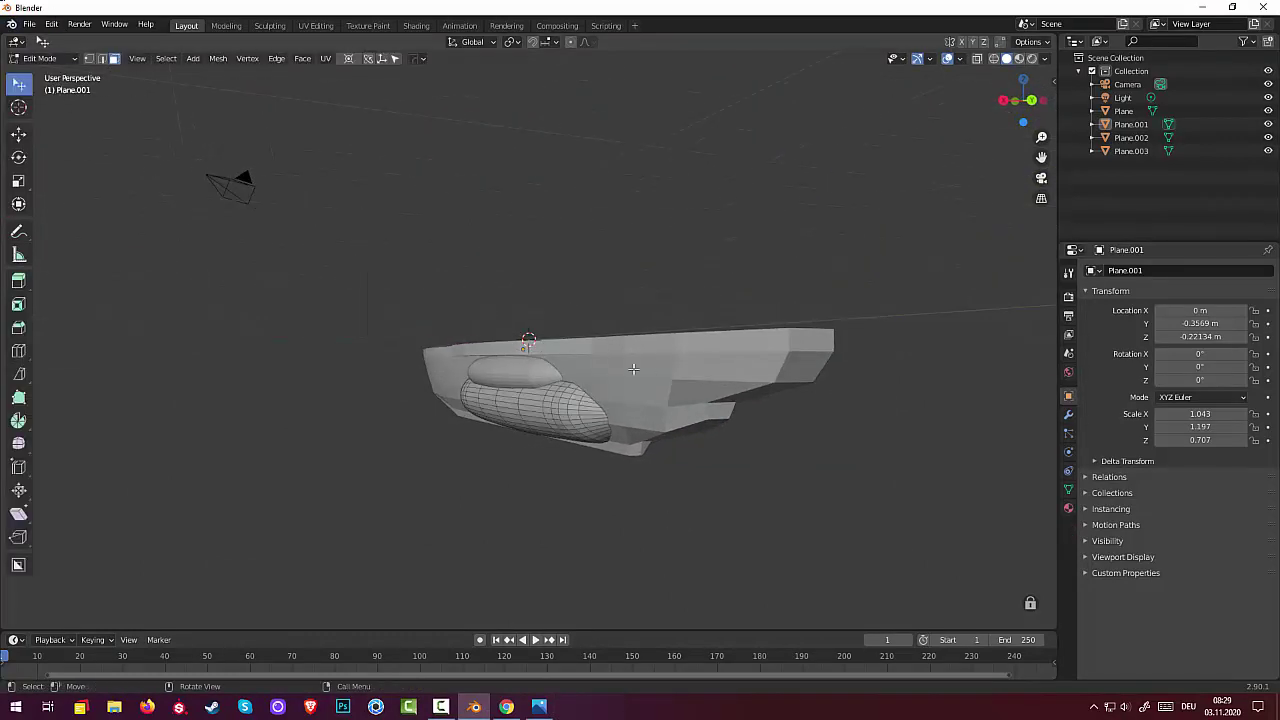
pyautogui.click(38, 60)
pyautogui.click(36, 59)
pyautogui.click(44, 74)
pyautogui.click(714, 371)
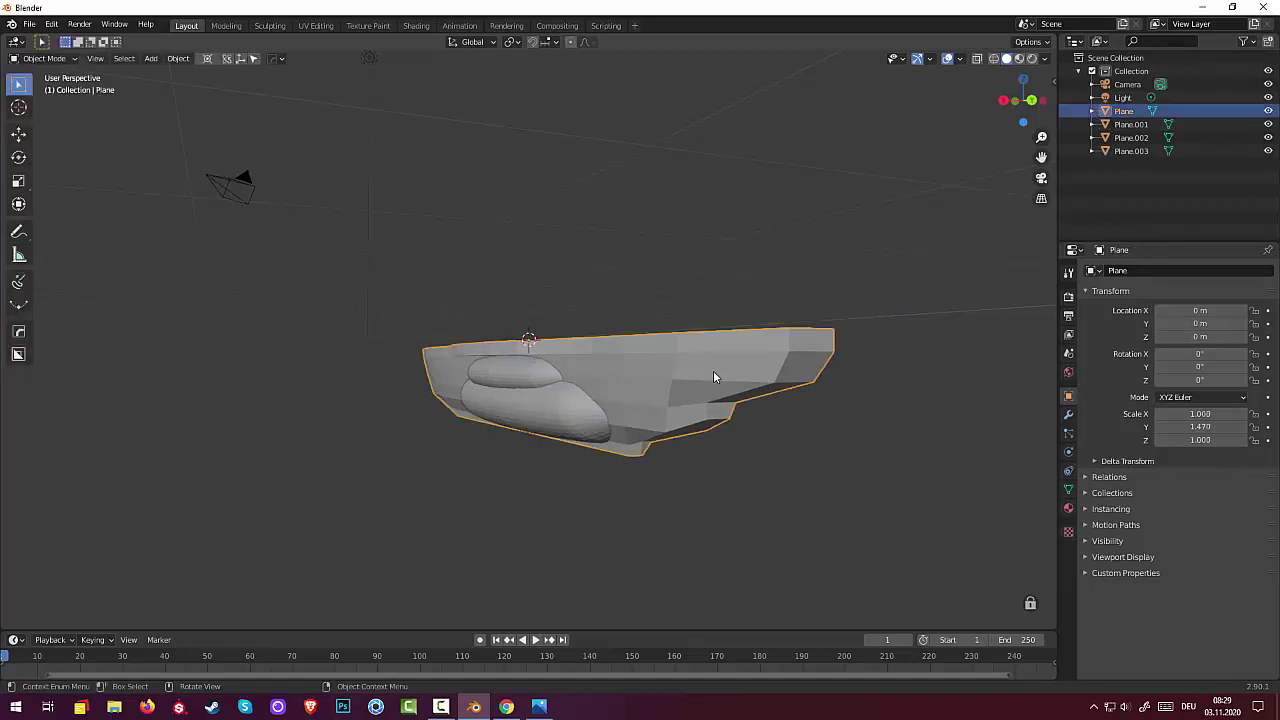
pyautogui.click(28, 60)
pyautogui.click(40, 89)
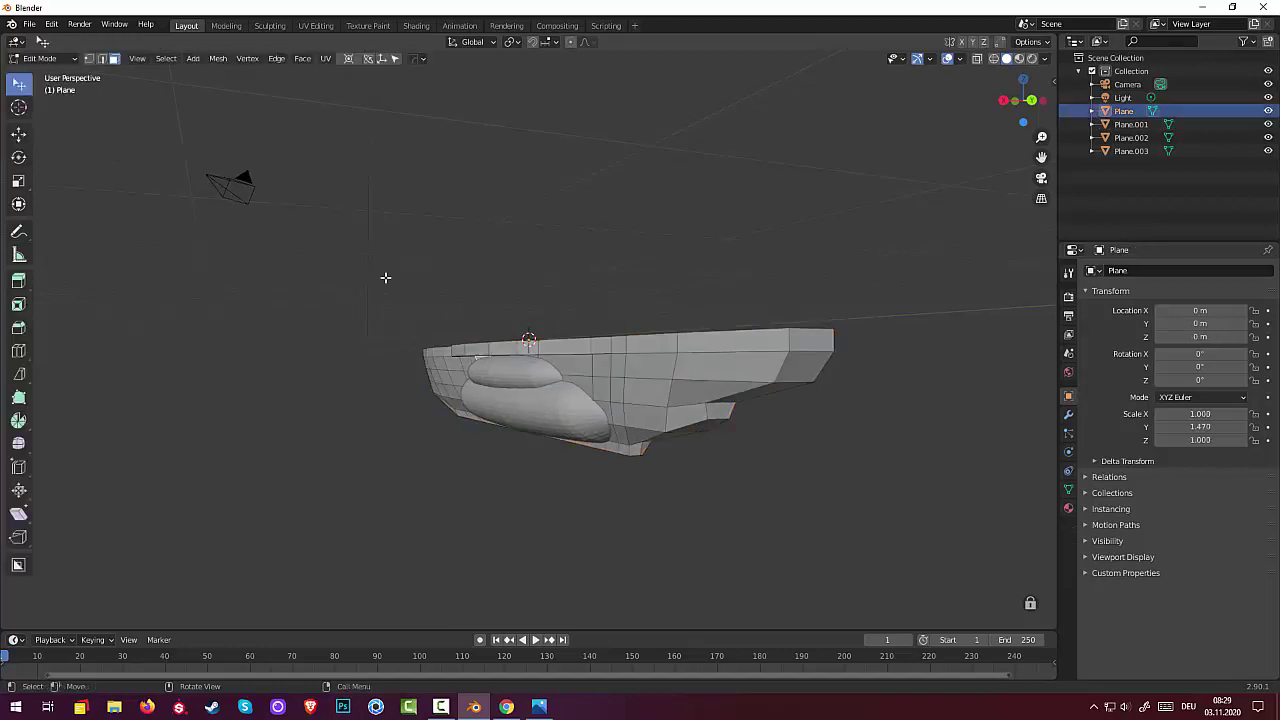
# Step: Select the small triangular face on the hull's front end
pyautogui.moveTo(384, 277); pyautogui.dragTo(570, 316, button='middle')
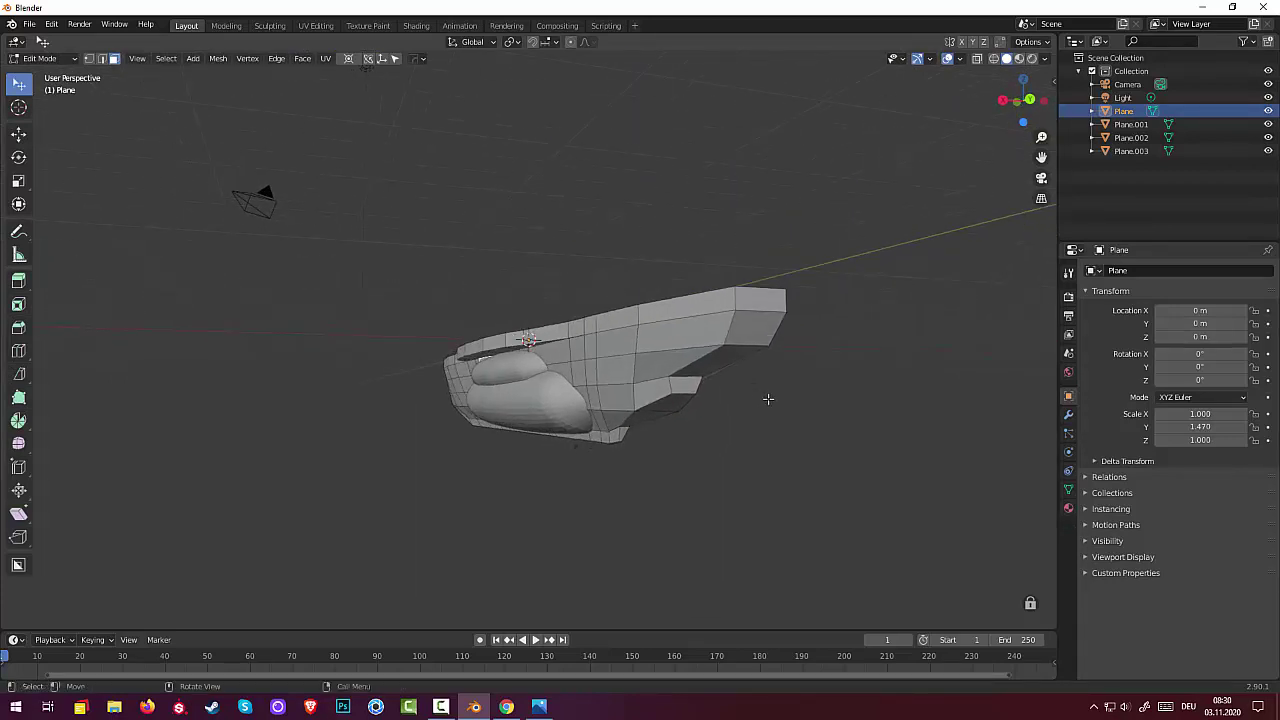
pyautogui.moveTo(767, 399); pyautogui.dragTo(636, 428, button='middle')
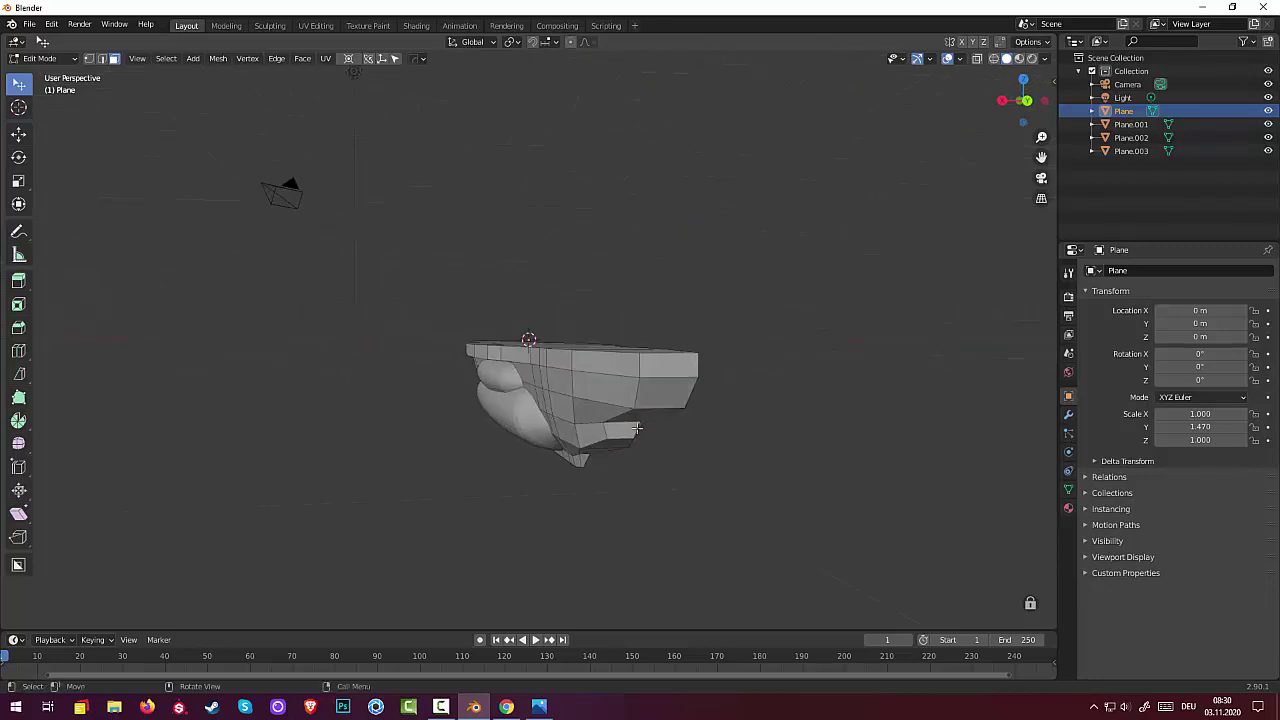
pyautogui.click(590, 412)
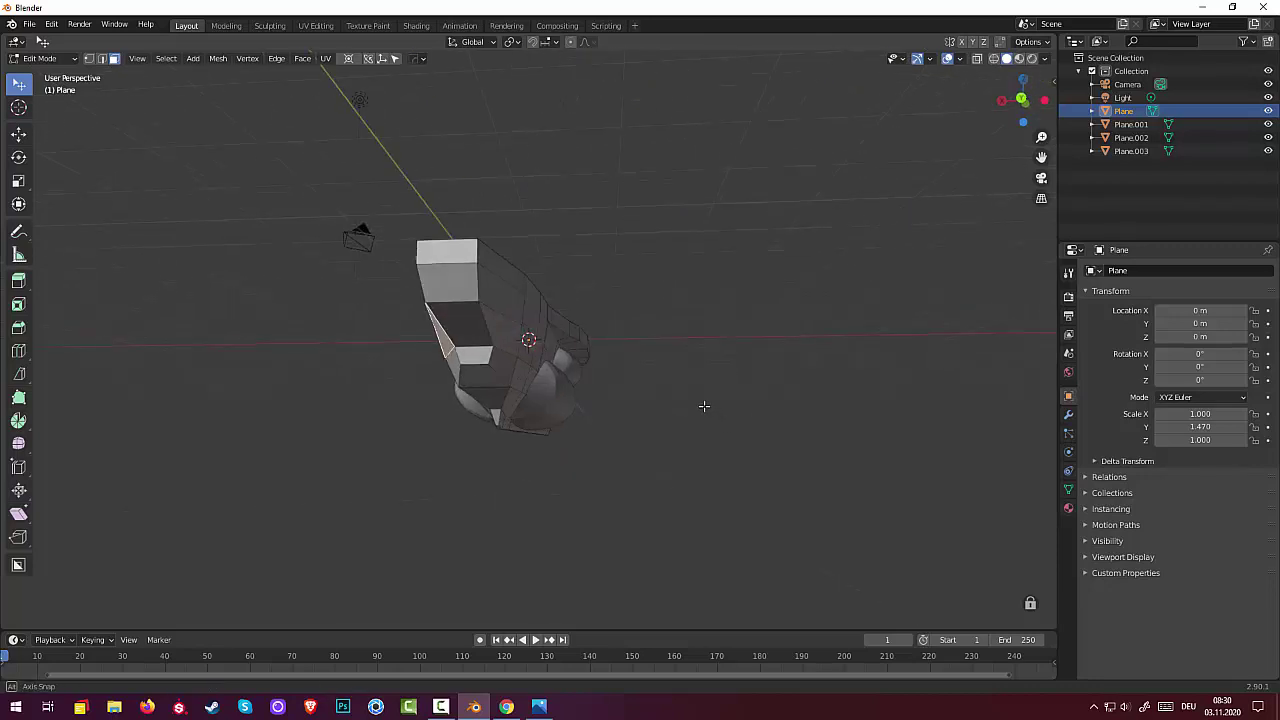
pyautogui.moveTo(734, 419); pyautogui.dragTo(705, 408, button='middle')
pyautogui.moveTo(565, 396)
pyautogui.mouseDown(button='middle')
pyautogui.moveTo(656, 403)
pyautogui.moveTo(640, 400)
pyautogui.mouseUp(button='middle')
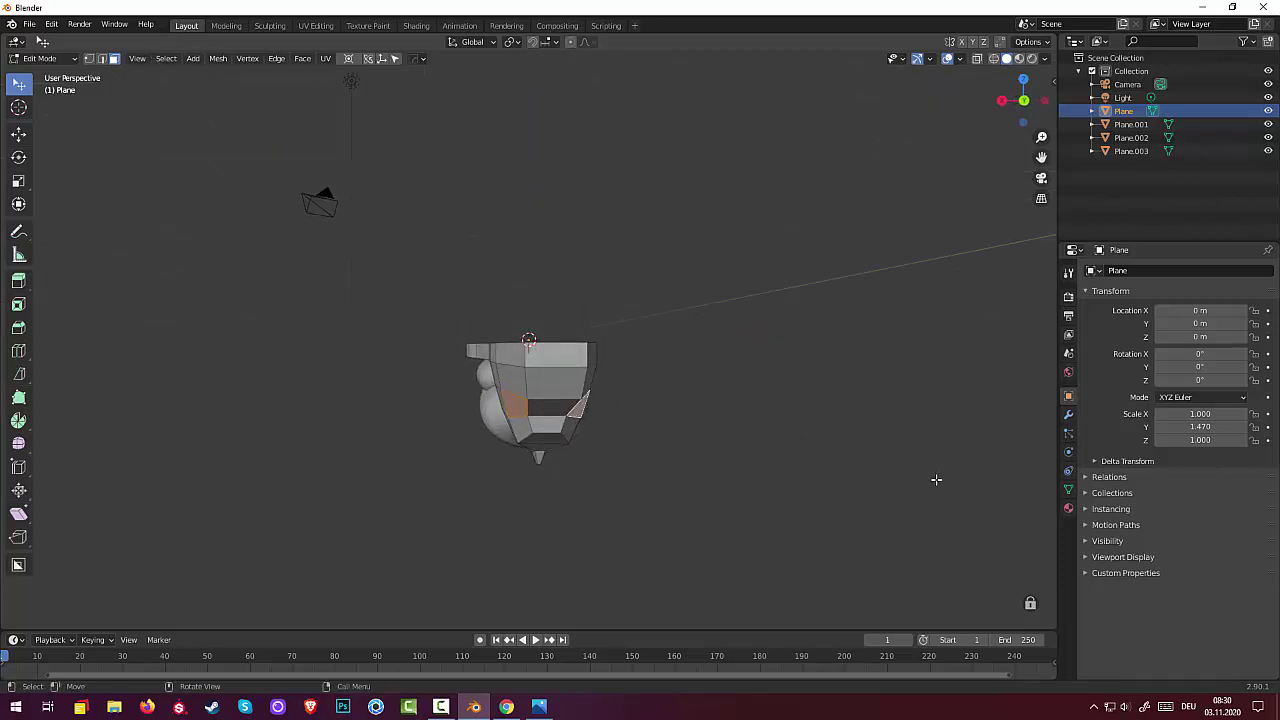
# Step: Extrude the hull's front face outward and scale it down to 0.89
pyautogui.press('e')
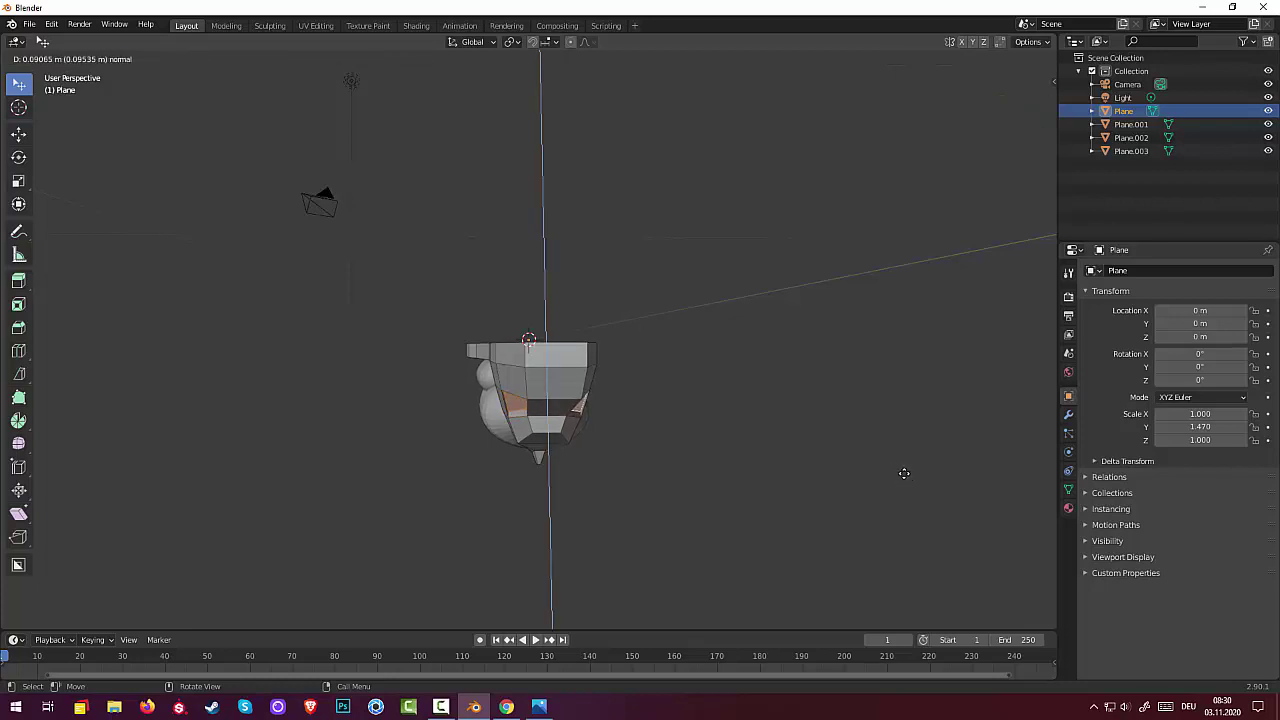
pyautogui.click(905, 470)
pyautogui.moveTo(904, 466)
pyautogui.mouseDown(button='middle')
pyautogui.moveTo(941, 419)
pyautogui.moveTo(969, 430)
pyautogui.moveTo(895, 433)
pyautogui.mouseUp(button='middle')
pyautogui.press('s')
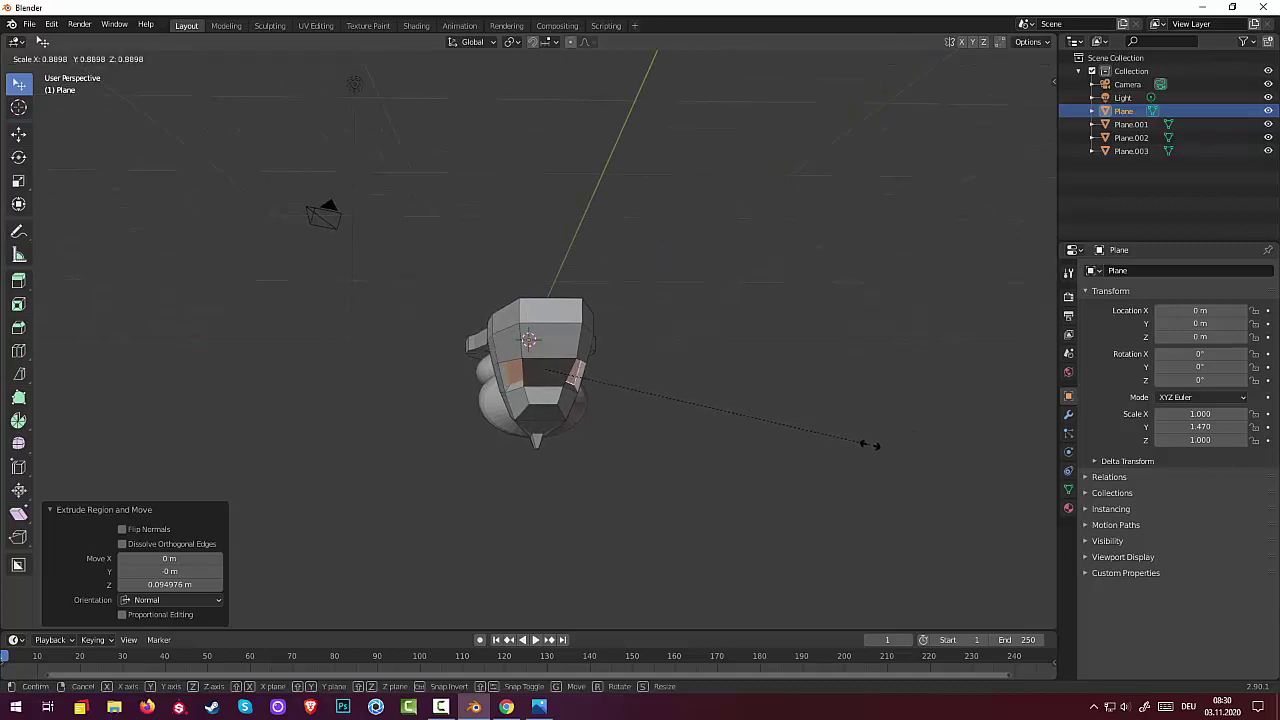
pyautogui.click(871, 443)
pyautogui.moveTo(871, 443)
pyautogui.mouseDown(button='middle')
pyautogui.moveTo(869, 409)
pyautogui.moveTo(943, 414)
pyautogui.moveTo(771, 425)
pyautogui.moveTo(909, 429)
pyautogui.mouseUp(button='middle')
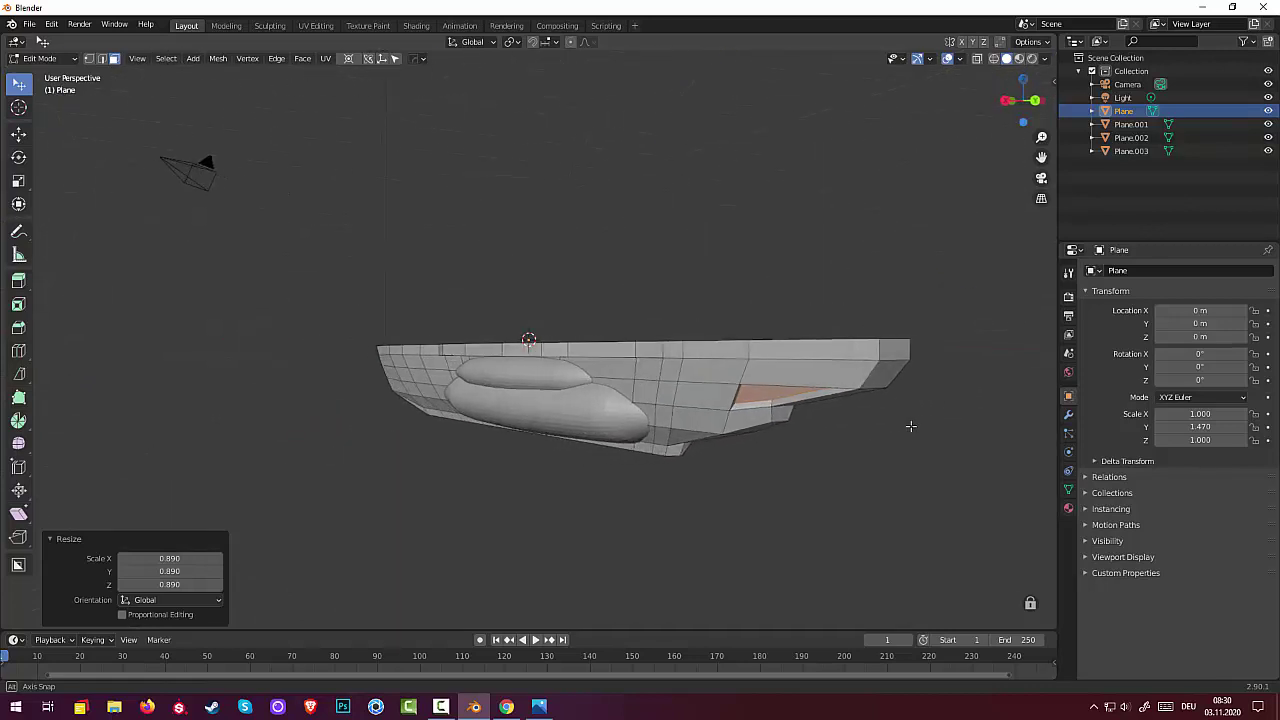
pyautogui.click(840, 526)
pyautogui.moveTo(821, 500)
pyautogui.mouseDown(button='middle')
pyautogui.moveTo(860, 514)
pyautogui.moveTo(880, 503)
pyautogui.moveTo(883, 471)
pyautogui.moveTo(830, 483)
pyautogui.mouseUp(button='middle')
pyautogui.moveTo(788, 489)
pyautogui.mouseDown(button='middle')
pyautogui.moveTo(760, 497)
pyautogui.moveTo(861, 492)
pyautogui.moveTo(789, 474)
pyautogui.moveTo(766, 486)
pyautogui.moveTo(789, 489)
pyautogui.moveTo(594, 534)
pyautogui.moveTo(666, 543)
pyautogui.mouseUp(button='middle')
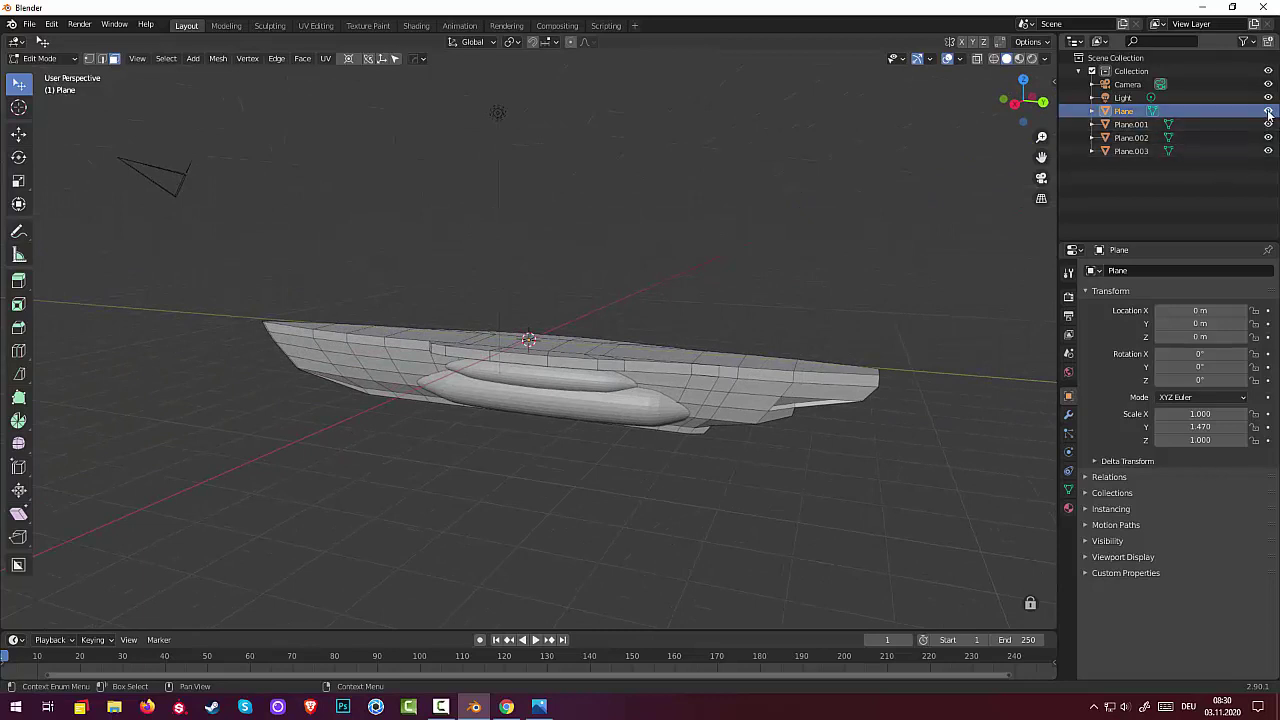
# Step: Hide Plane and Plane.001 in the Outliner, keeping Plane.002 visible
pyautogui.moveTo(1268, 111); pyautogui.dragTo(1269, 123)
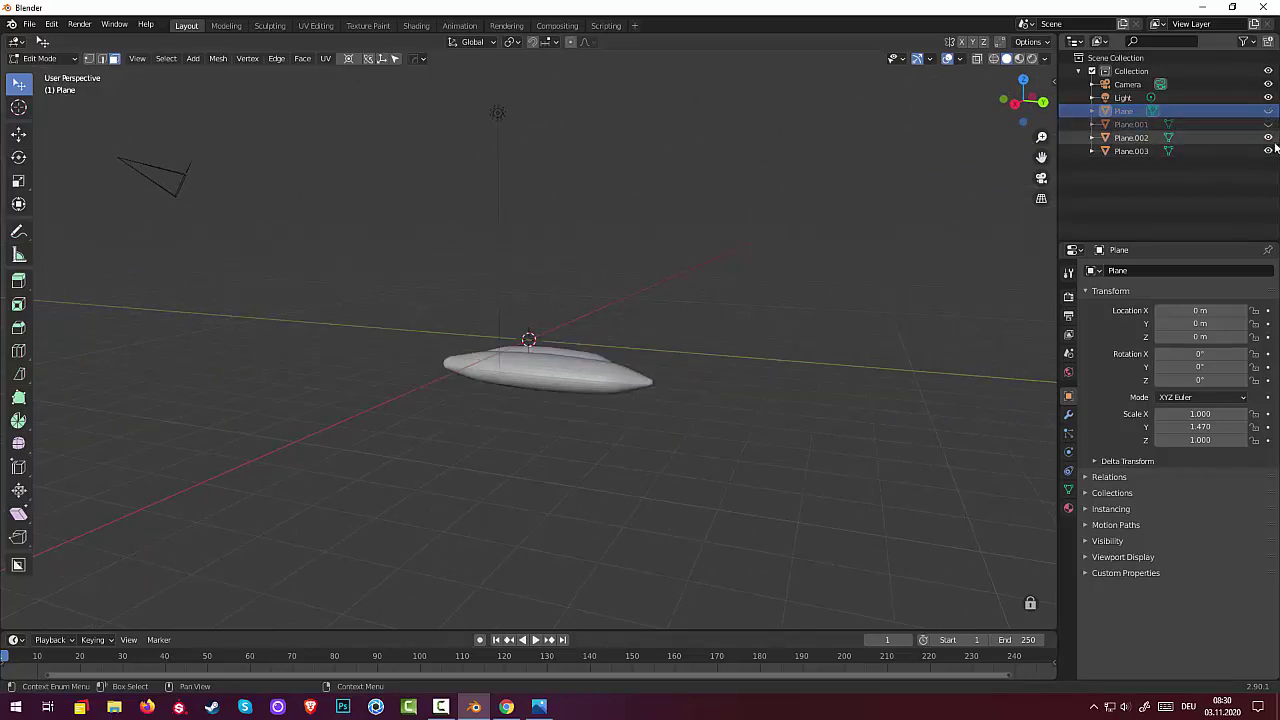
pyautogui.click(1268, 140)
pyautogui.click(1268, 140)
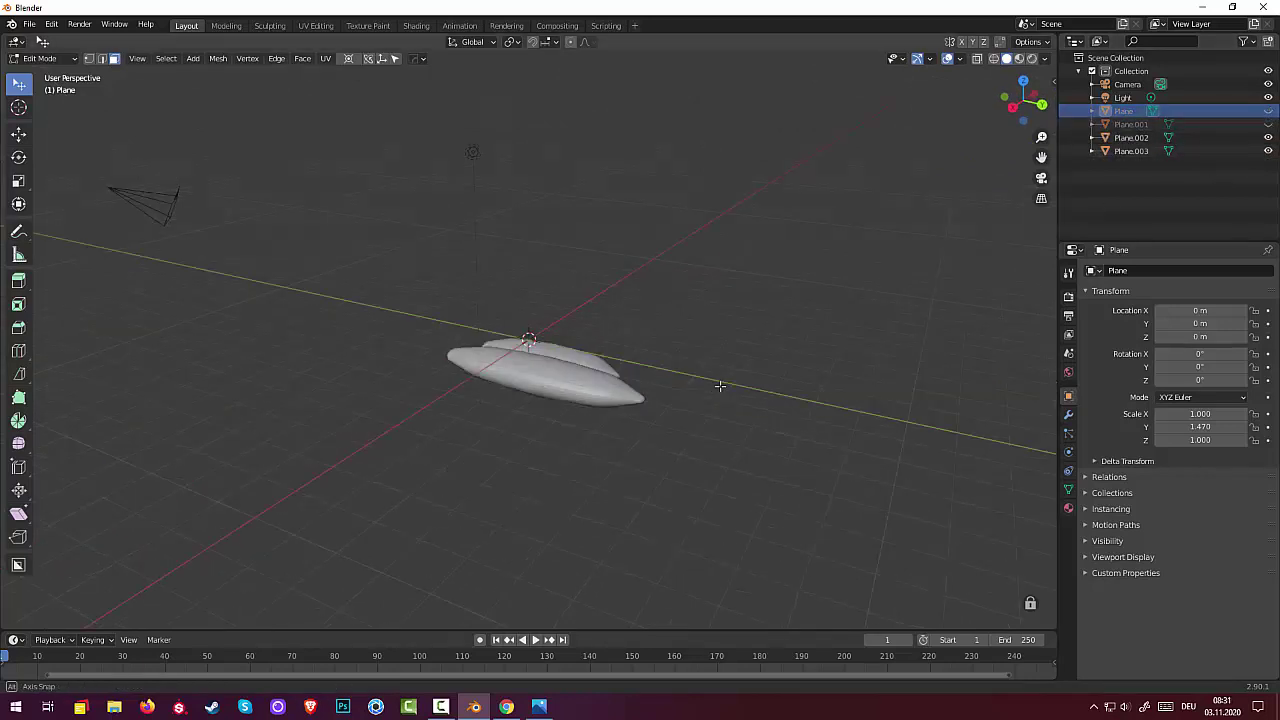
pyautogui.moveTo(720, 386)
pyautogui.mouseDown(button='middle')
pyautogui.moveTo(525, 450)
pyautogui.moveTo(510, 380)
pyautogui.mouseUp(button='middle')
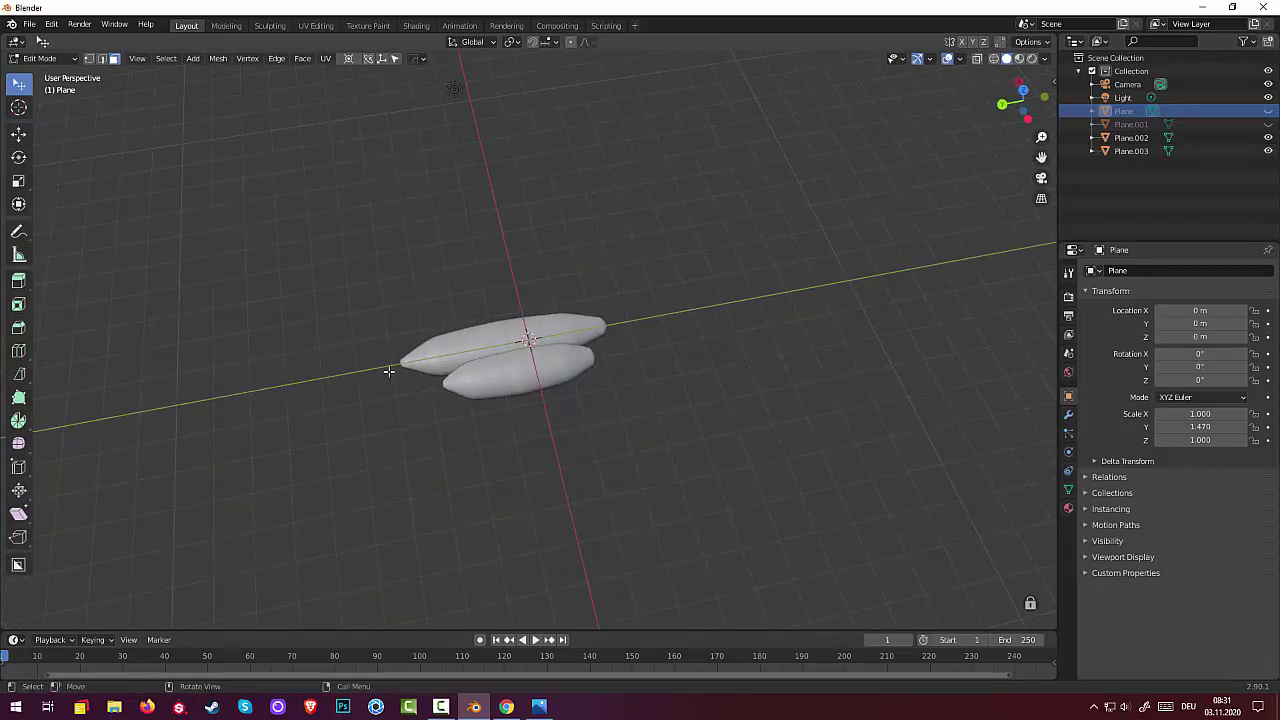
# Step: Return to Object Mode and delete the lower pod Plane.003
pyautogui.click(55, 60)
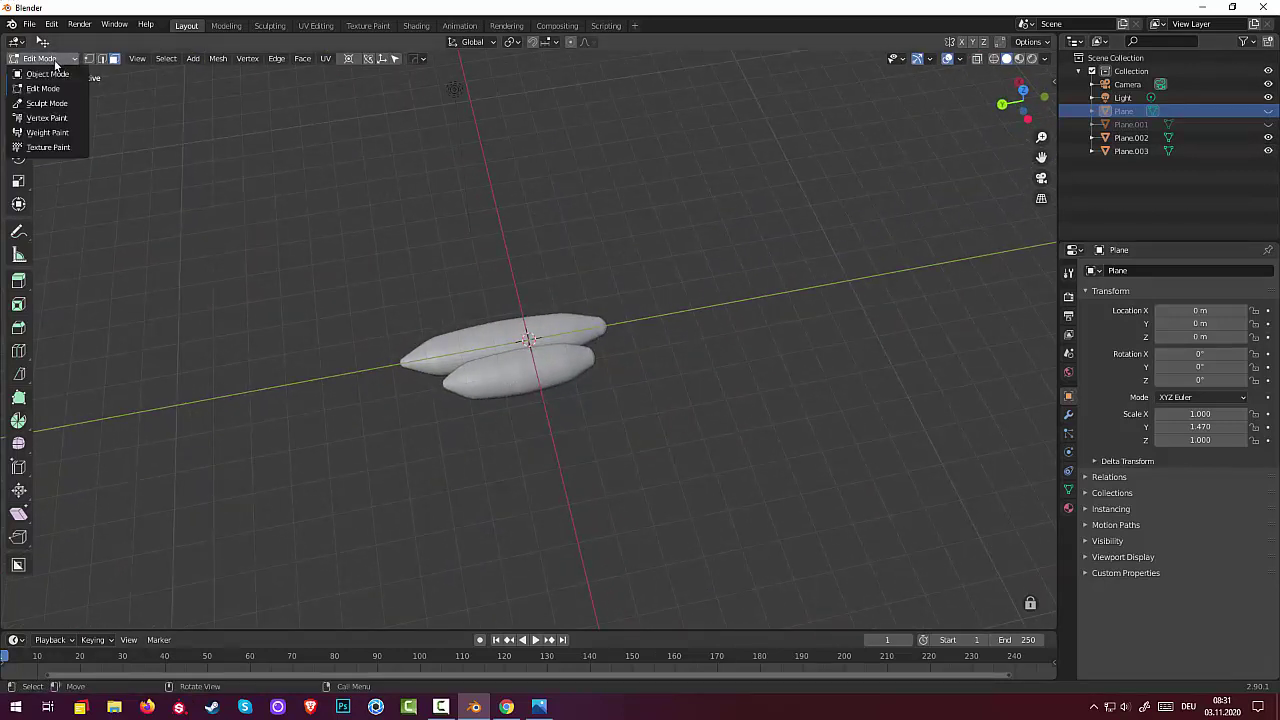
pyautogui.click(50, 74)
pyautogui.click(493, 387)
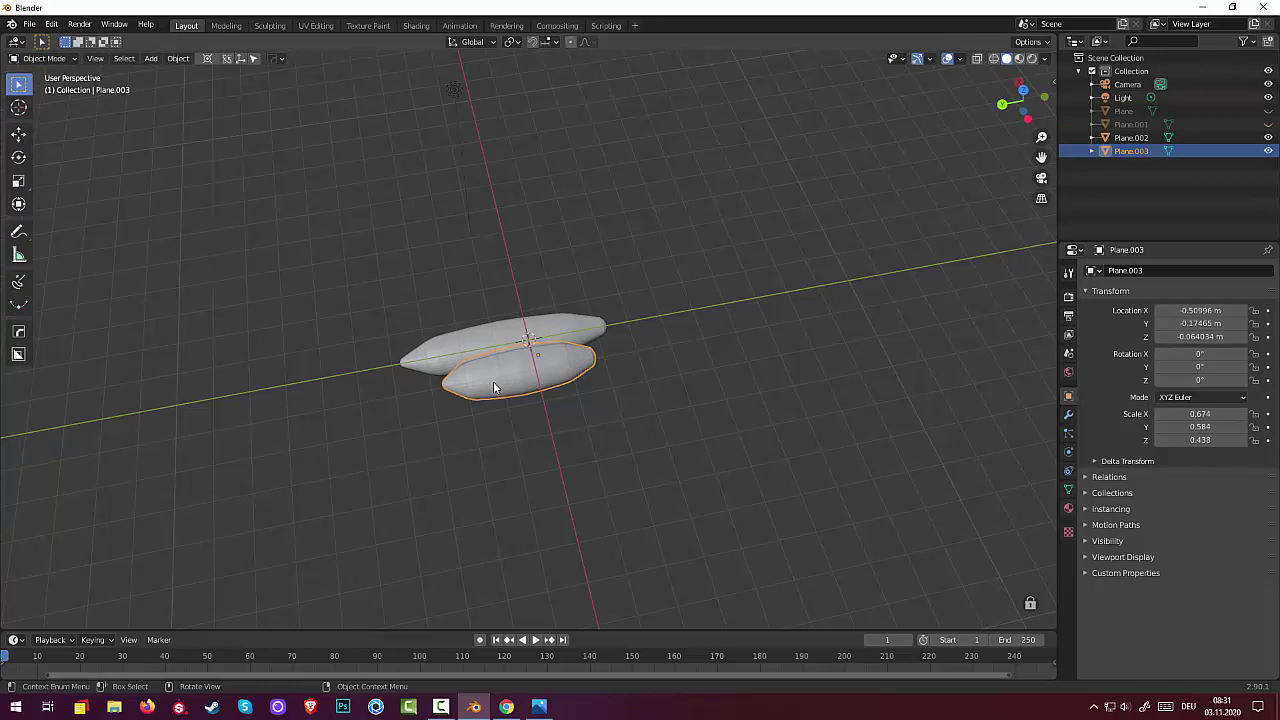
pyautogui.press('Delete')
pyautogui.moveTo(503, 390)
pyautogui.mouseDown(button='middle')
pyautogui.moveTo(680, 463)
pyautogui.moveTo(726, 450)
pyautogui.moveTo(541, 412)
pyautogui.mouseUp(button='middle')
# Step: Duplicate Plane.002 and slide the copy along X to -0.621 m
pyautogui.click(522, 403)
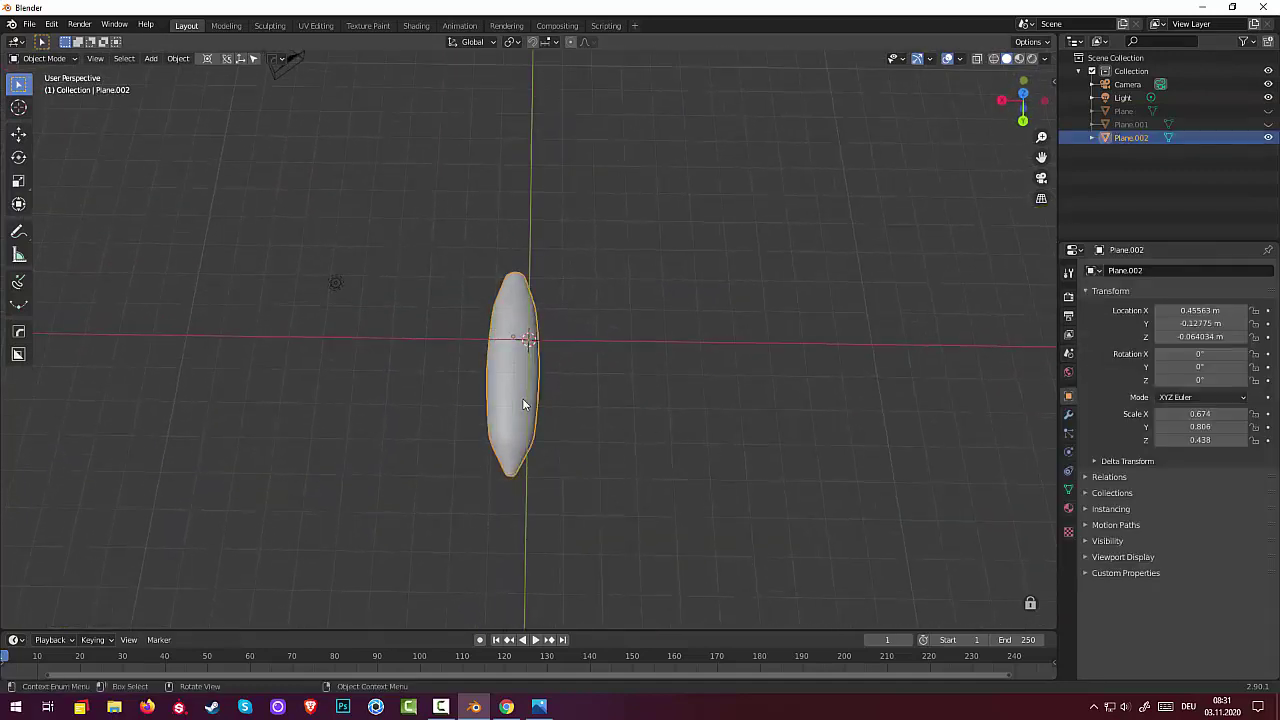
pyautogui.hotkey('shift', 'd')
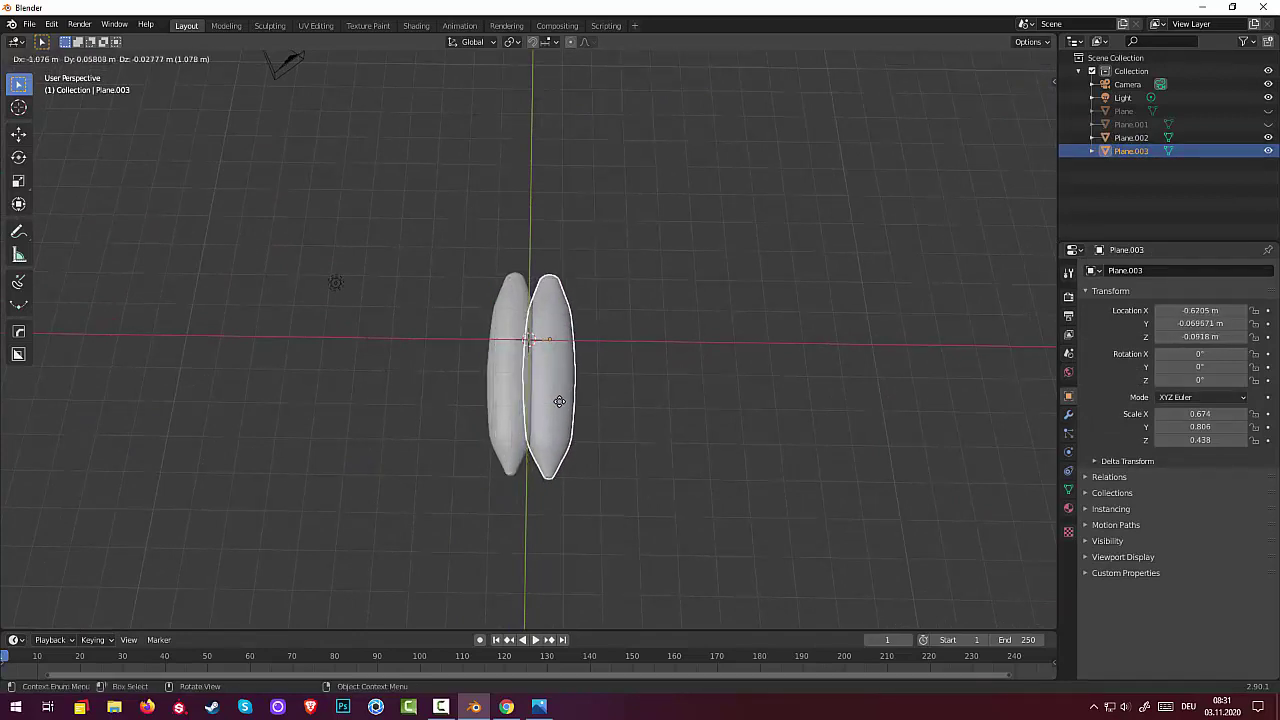
pyautogui.press('x')
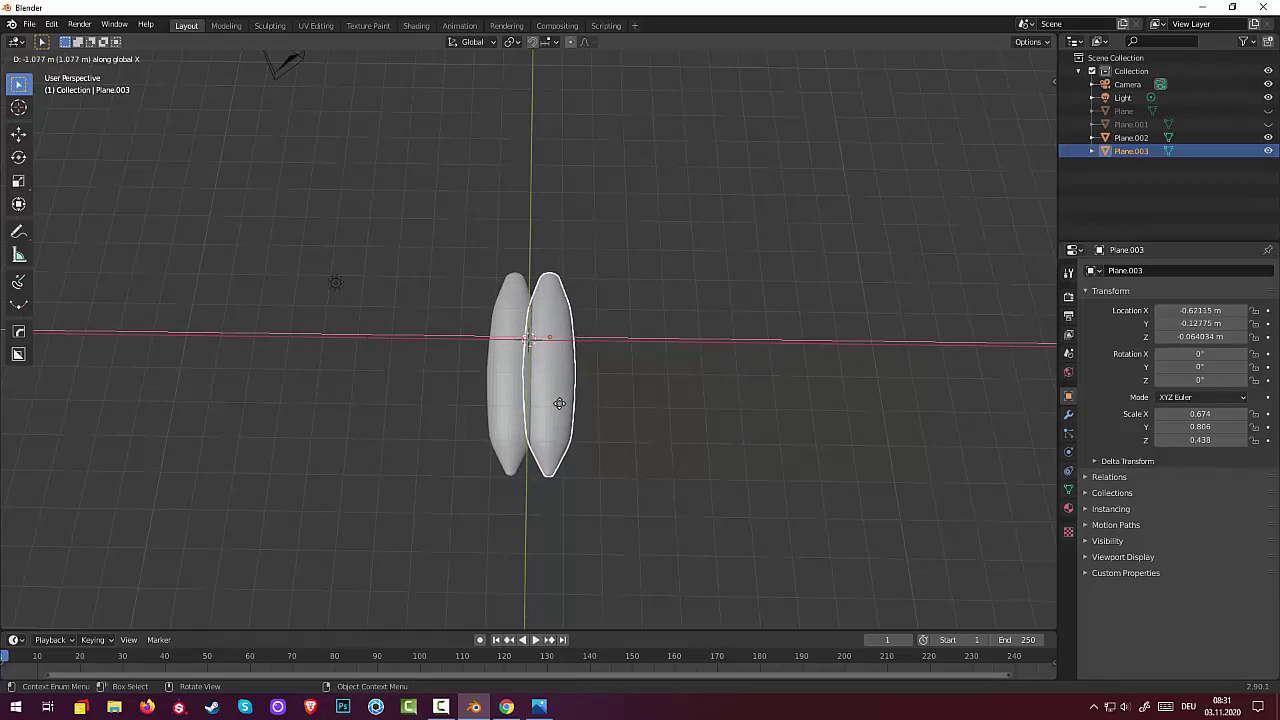
pyautogui.click(559, 403)
pyautogui.click(660, 463)
pyautogui.moveTo(700, 466)
pyautogui.mouseDown(button='middle')
pyautogui.moveTo(608, 412)
pyautogui.moveTo(855, 315)
pyautogui.mouseUp(button='middle')
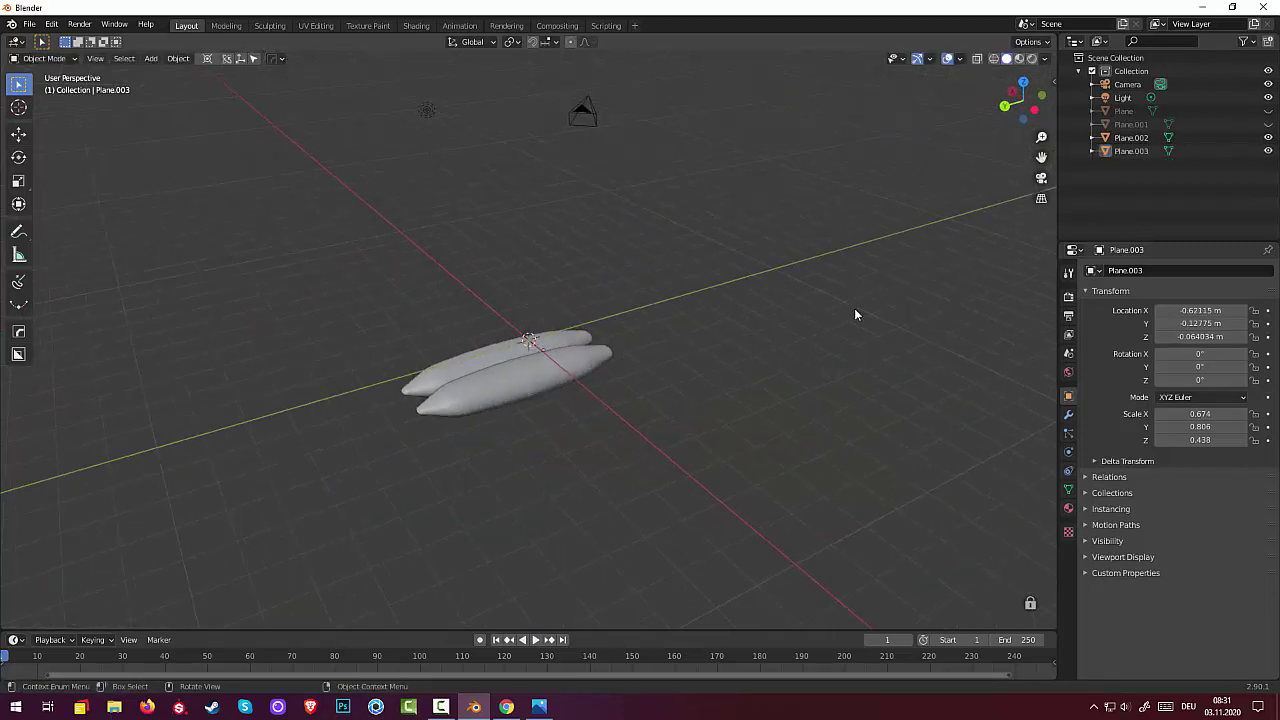
# Step: Hide pods Plane.002 and Plane.003, zoom out, and select the camera and light
pyautogui.click(537, 385)
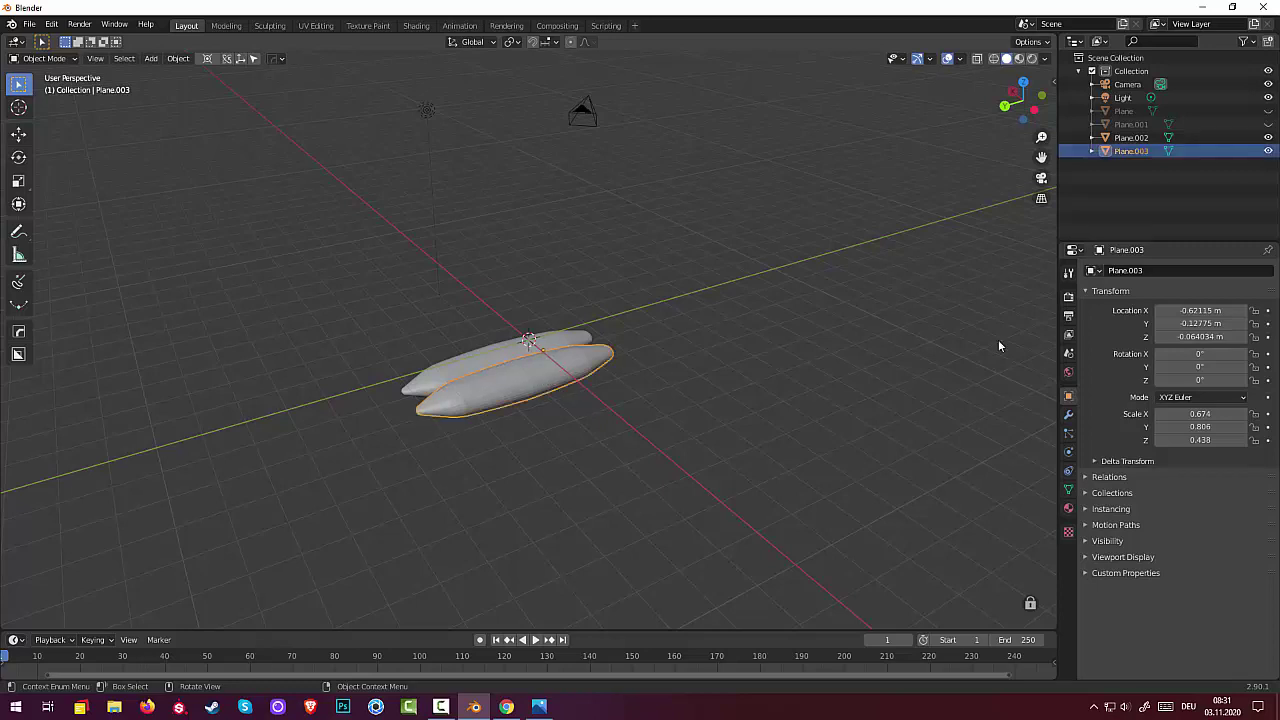
pyautogui.click(1131, 138)
pyautogui.moveTo(1268, 137); pyautogui.dragTo(1270, 155)
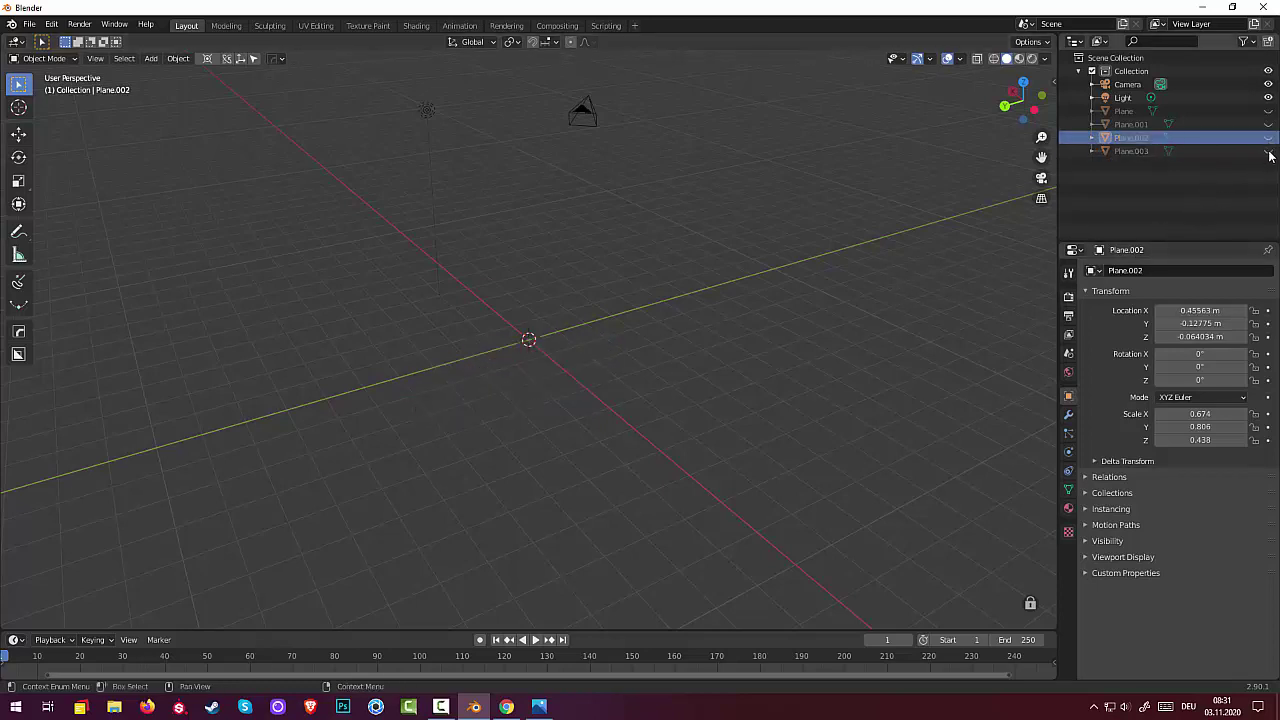
pyautogui.moveTo(823, 483)
pyautogui.mouseDown(button='middle')
pyautogui.moveTo(603, 550)
pyautogui.moveTo(650, 569)
pyautogui.moveTo(592, 526)
pyautogui.mouseUp(button='middle')
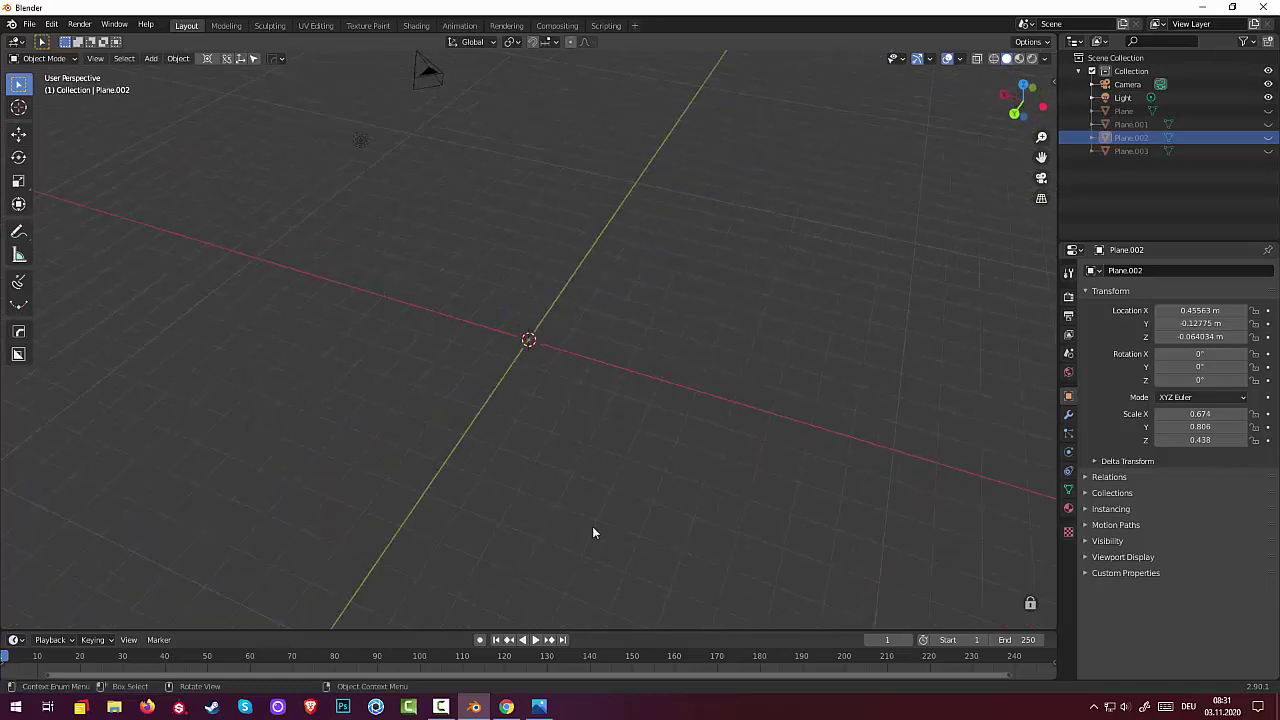
pyautogui.scroll(-3, 584, 450)
pyautogui.scroll(-2, 581, 455)
pyautogui.press('a')
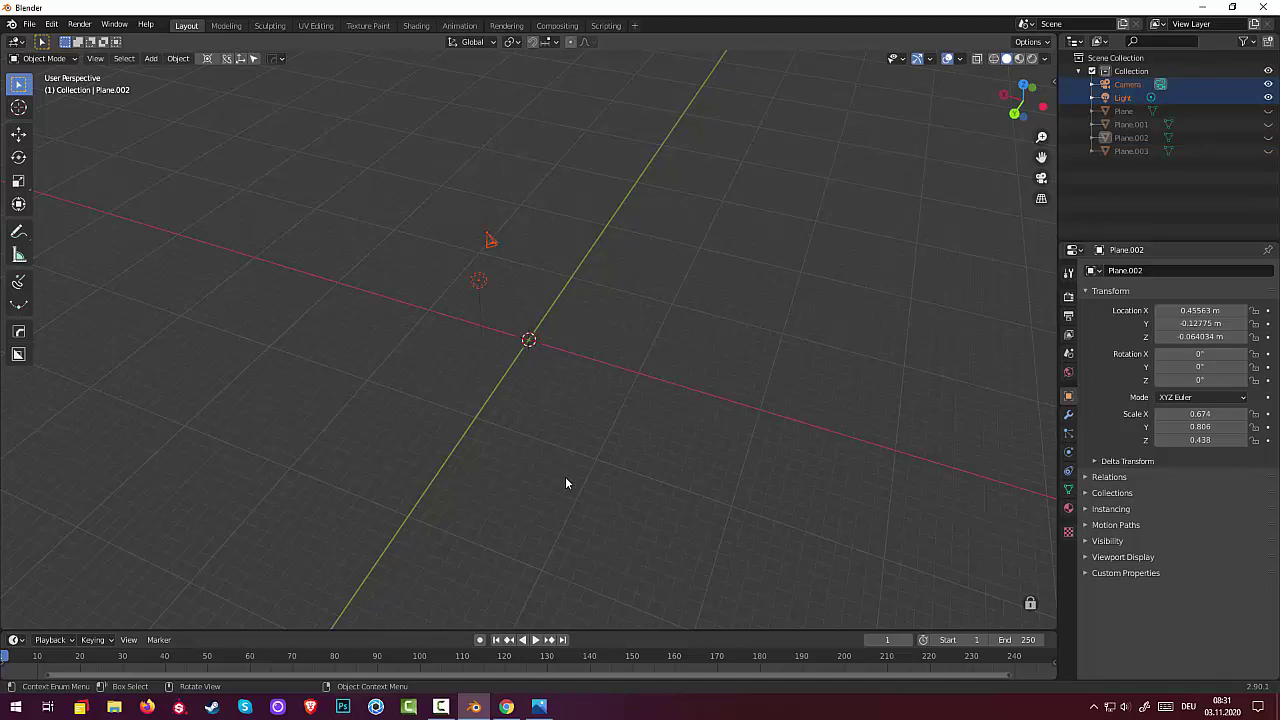
# Step: Add a cylinder mesh at the world origin
pyautogui.hotkey('shift', 'a')
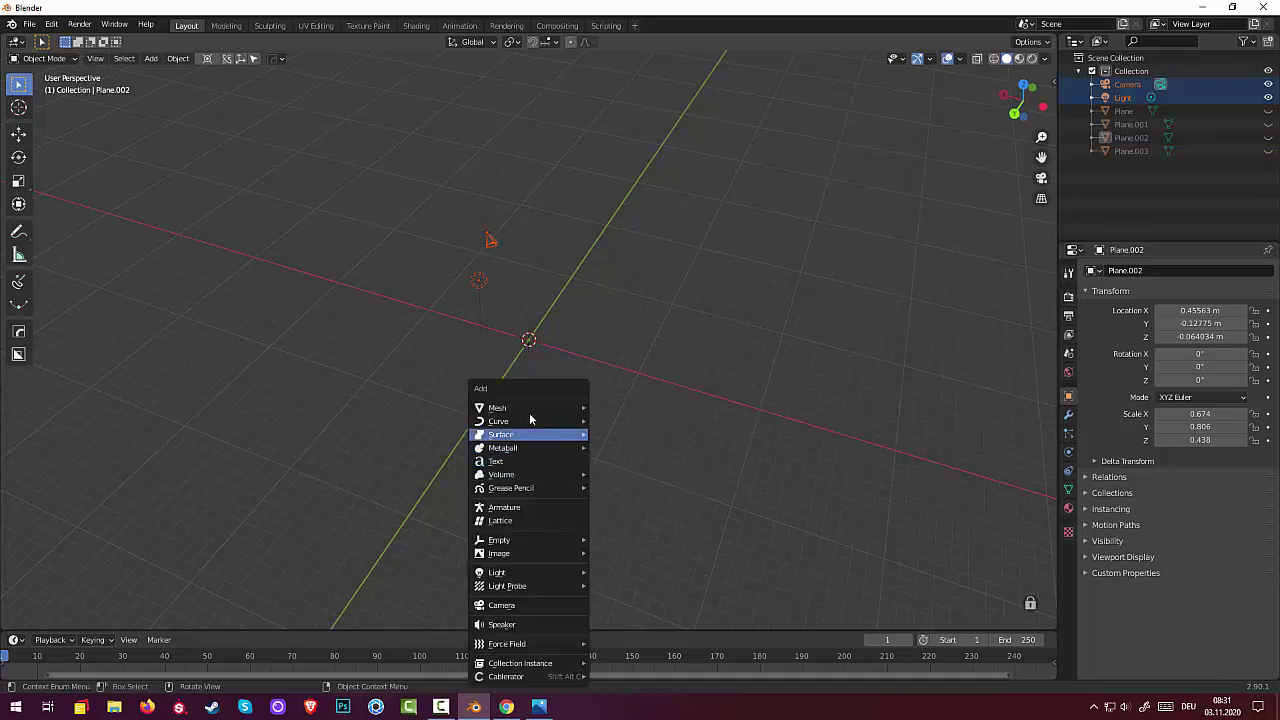
pyautogui.moveTo(501, 434)
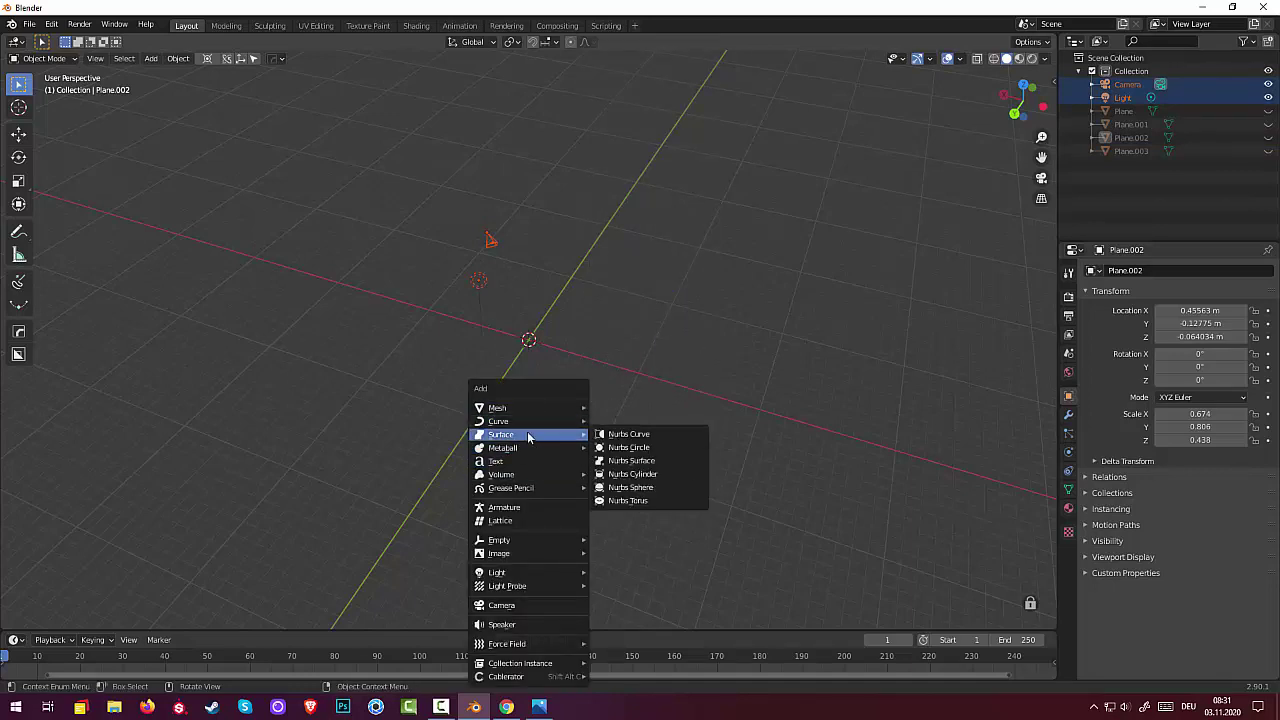
pyautogui.click(729, 168)
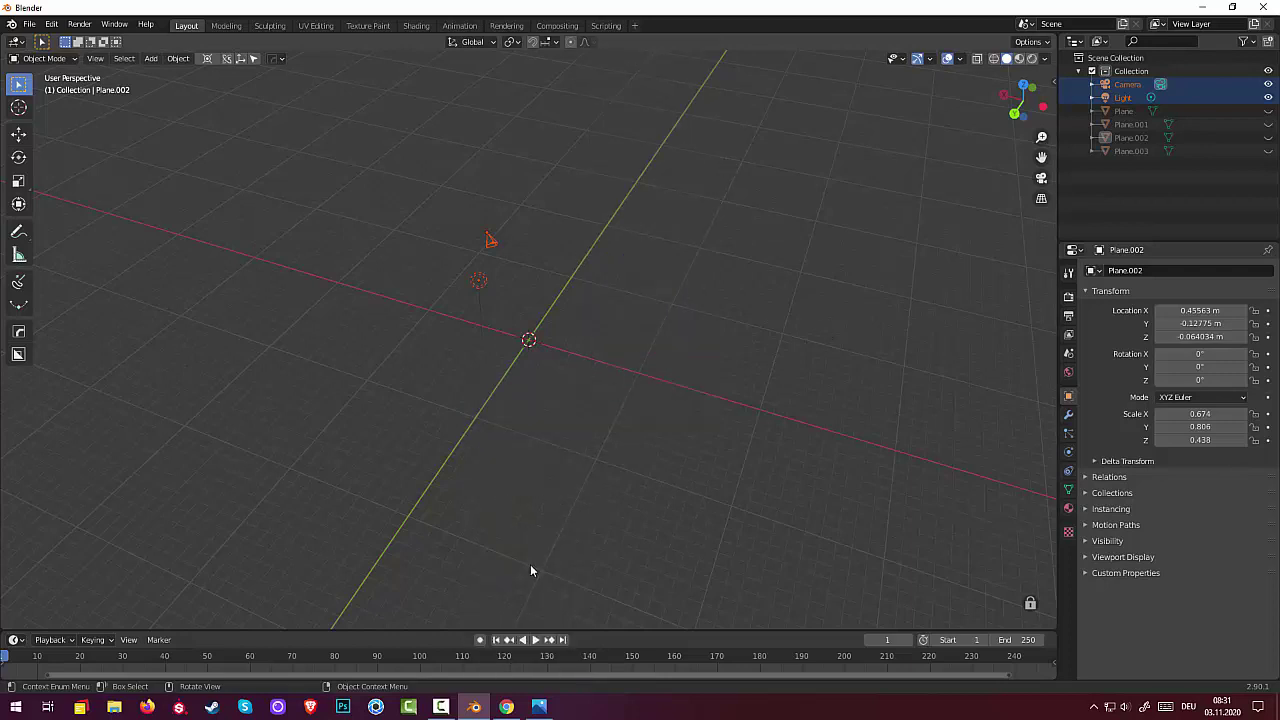
pyautogui.press('shift')
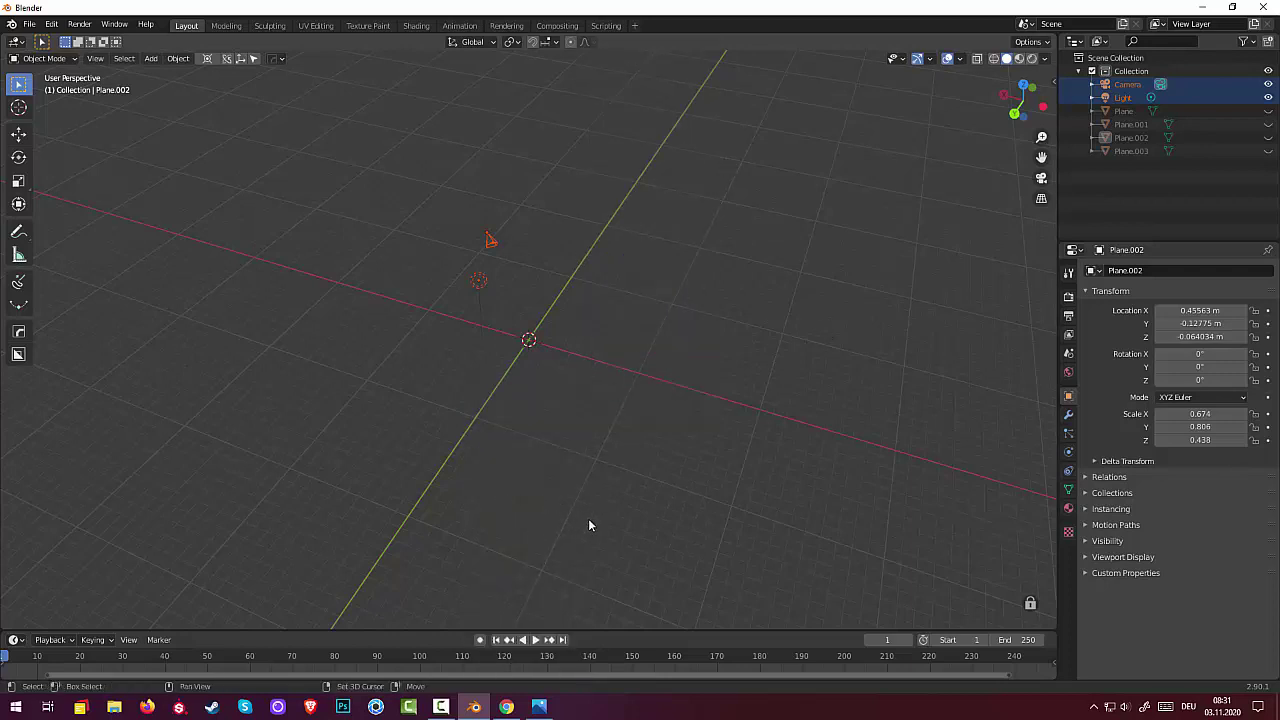
pyautogui.hotkey('shift', 'a')
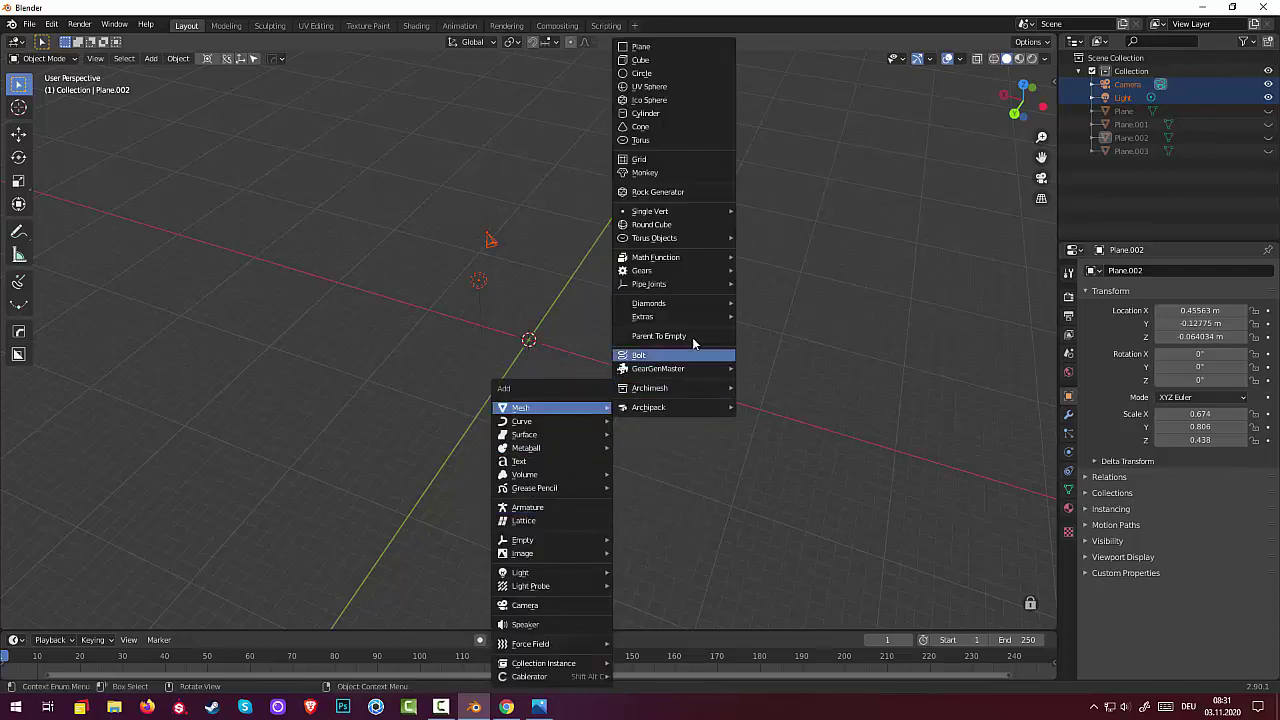
pyautogui.click(650, 114)
# Step: Set the cylinder to 9 vertices and 0.79 m depth
pyautogui.moveTo(189, 456); pyautogui.dragTo(160, 458)
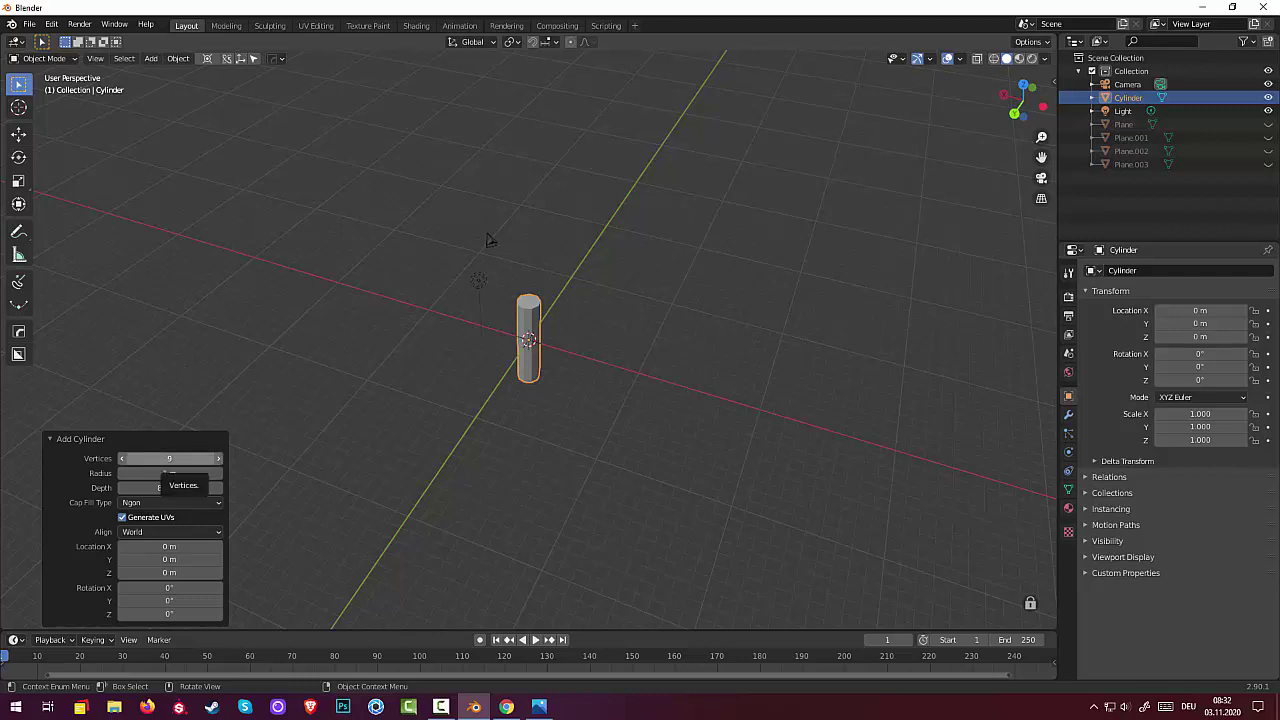
pyautogui.click(205, 460)
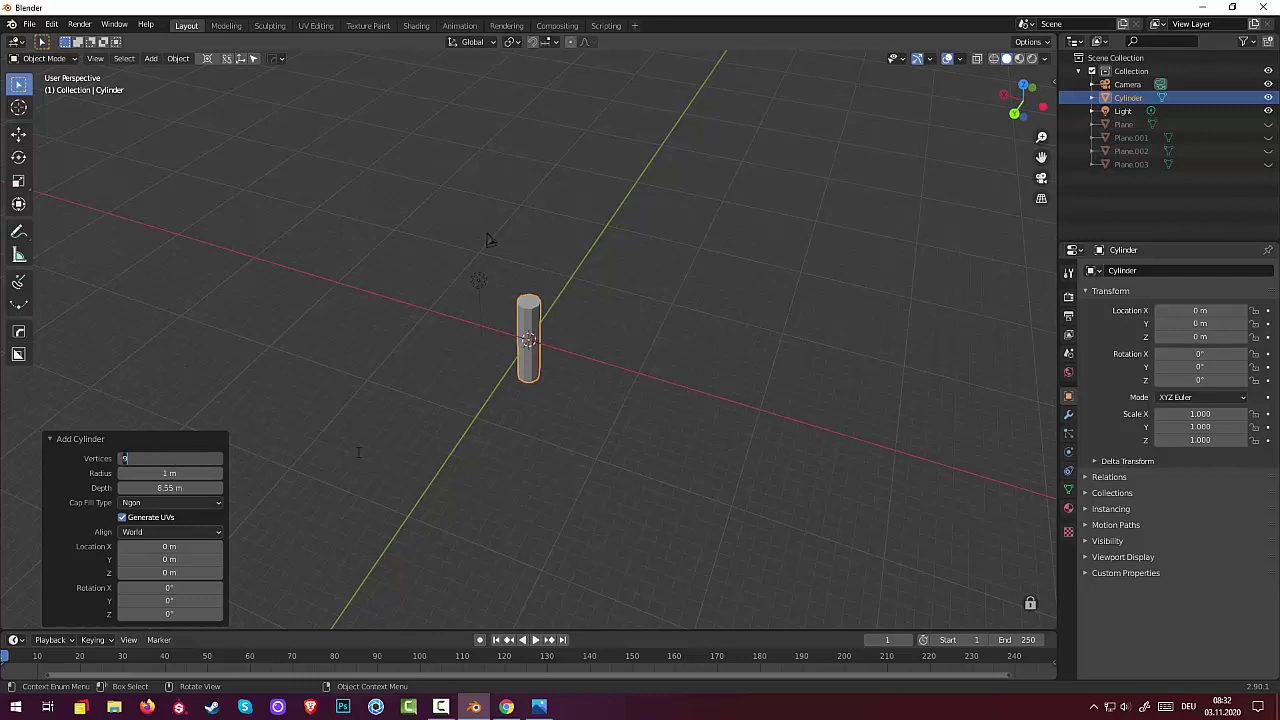
pyautogui.press('Return')
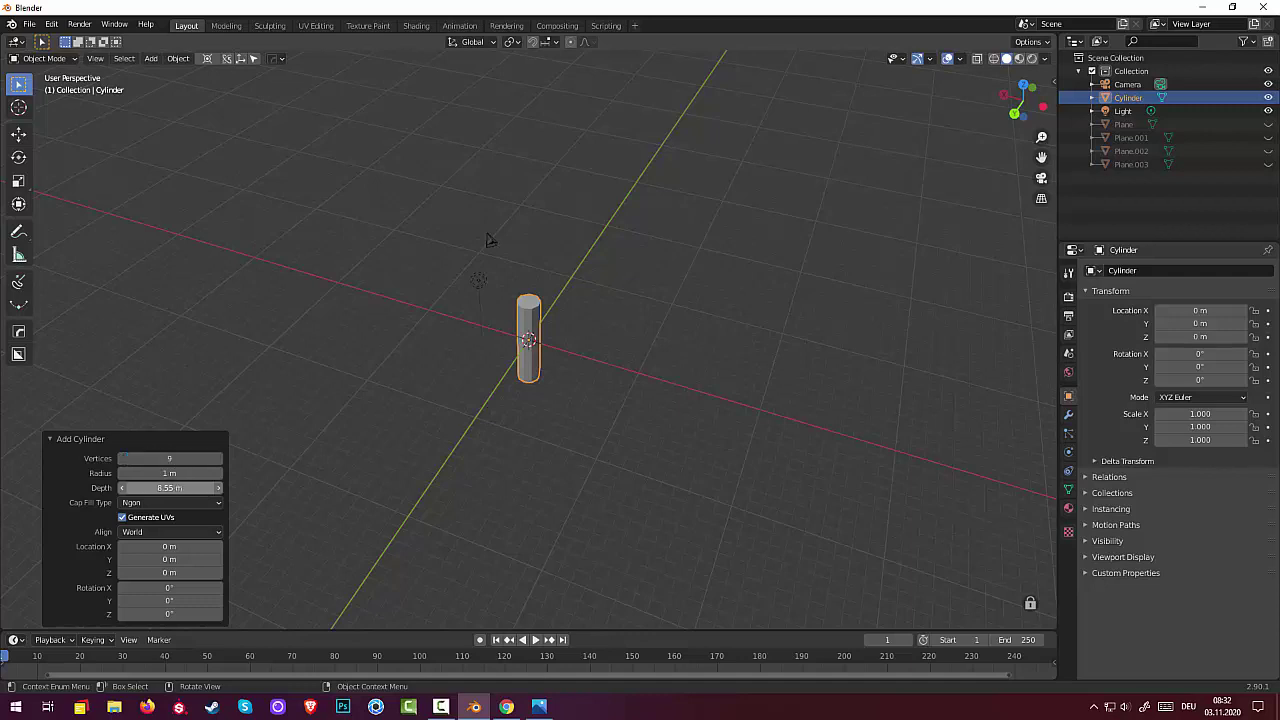
pyautogui.moveTo(170, 487)
pyautogui.mouseDown()
pyautogui.moveTo(125, 487)
pyautogui.moveTo(150, 487)
pyautogui.mouseUp()
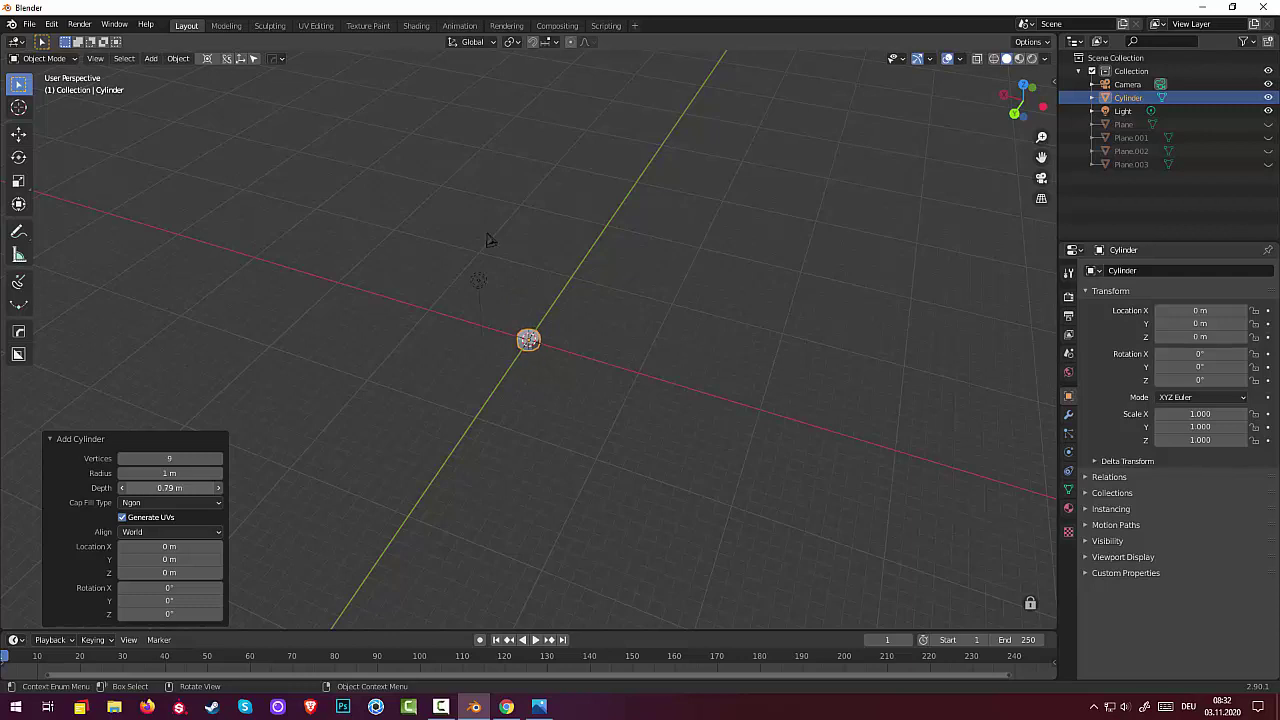
pyautogui.click(170, 487)
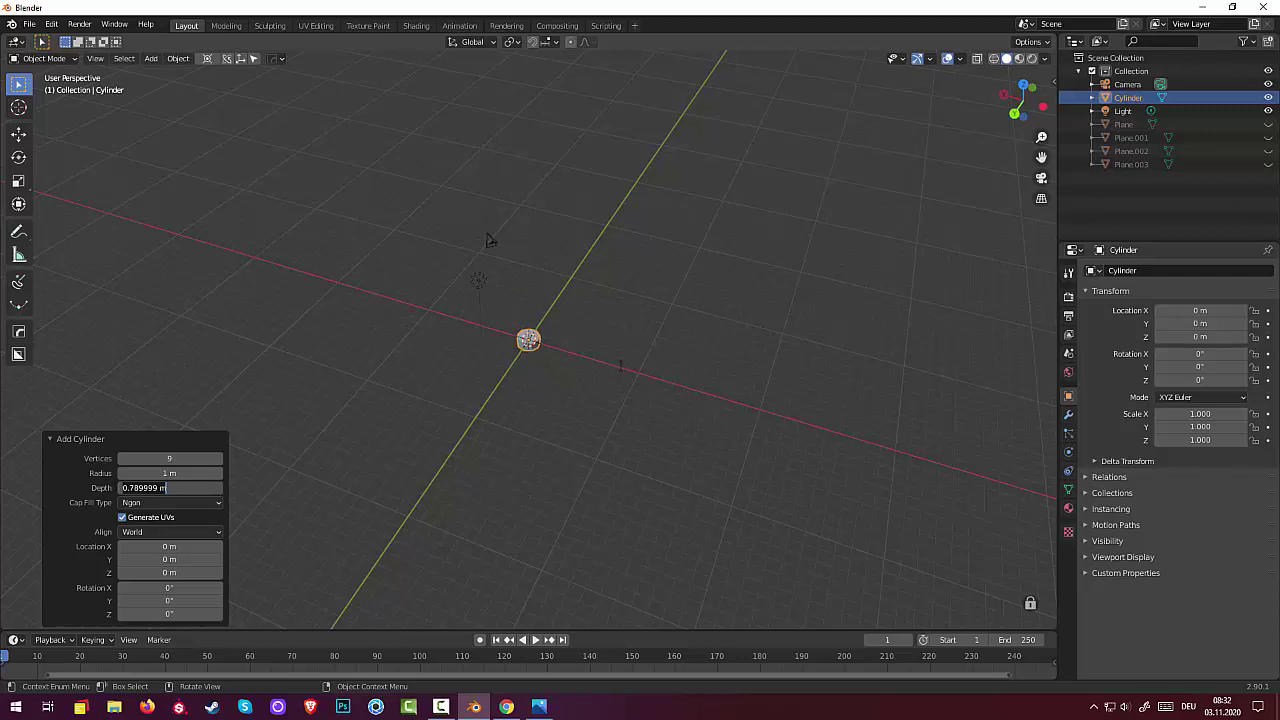
pyautogui.press('Return')
pyautogui.scroll(2, 608, 381)
pyautogui.scroll(2, 600, 360)
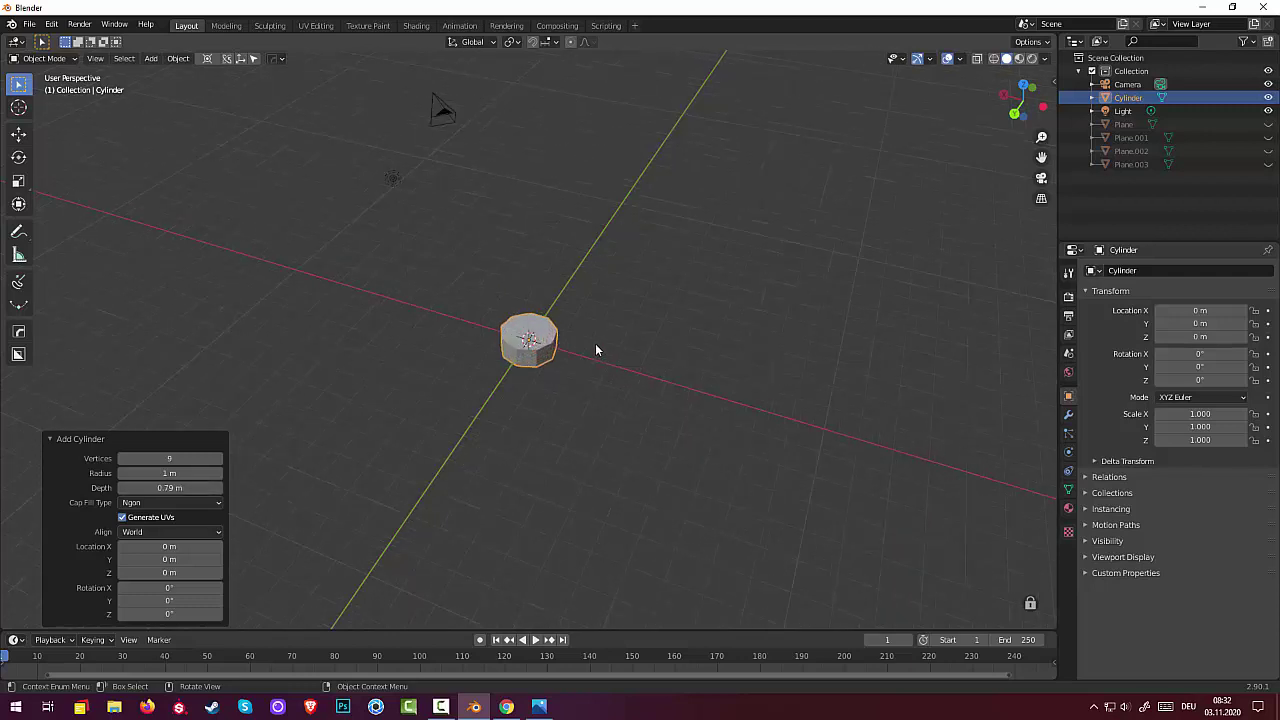
pyautogui.scroll(2, 593, 344)
# Step: In Edit Mode, add a loop cut around the cylinder's sides at factor 0.475
pyautogui.click(556, 355)
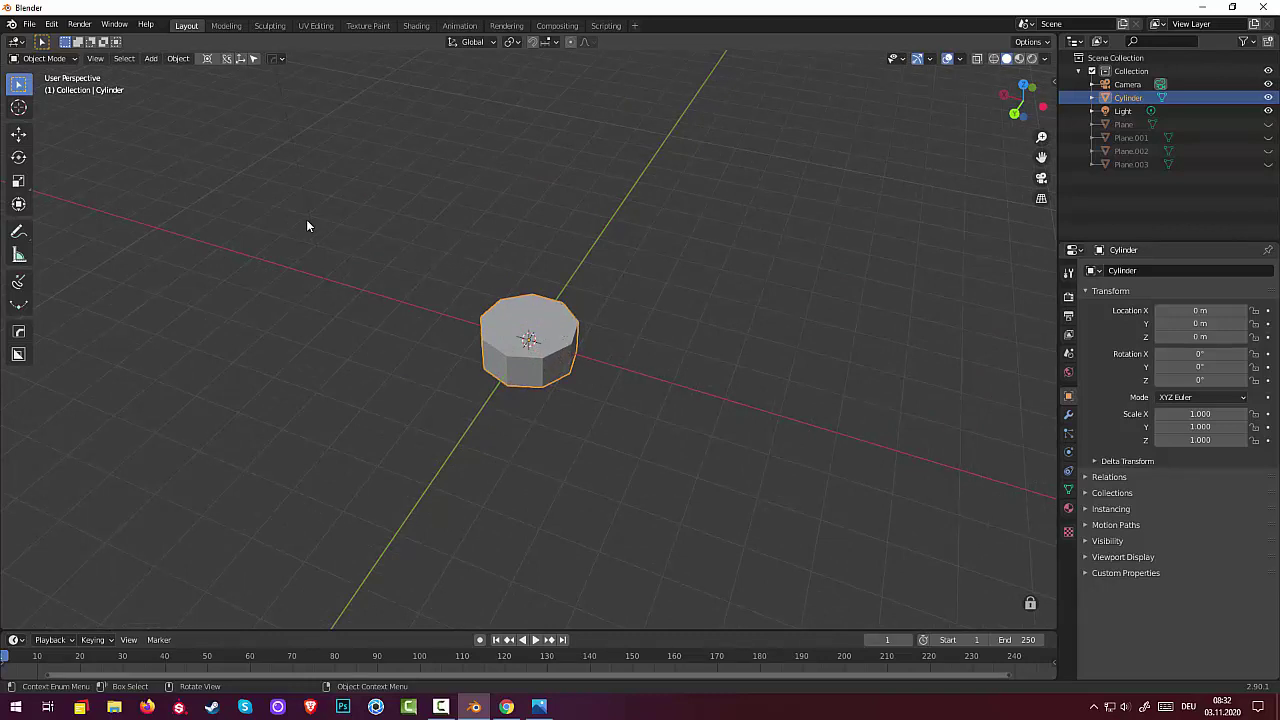
pyautogui.click(44, 58)
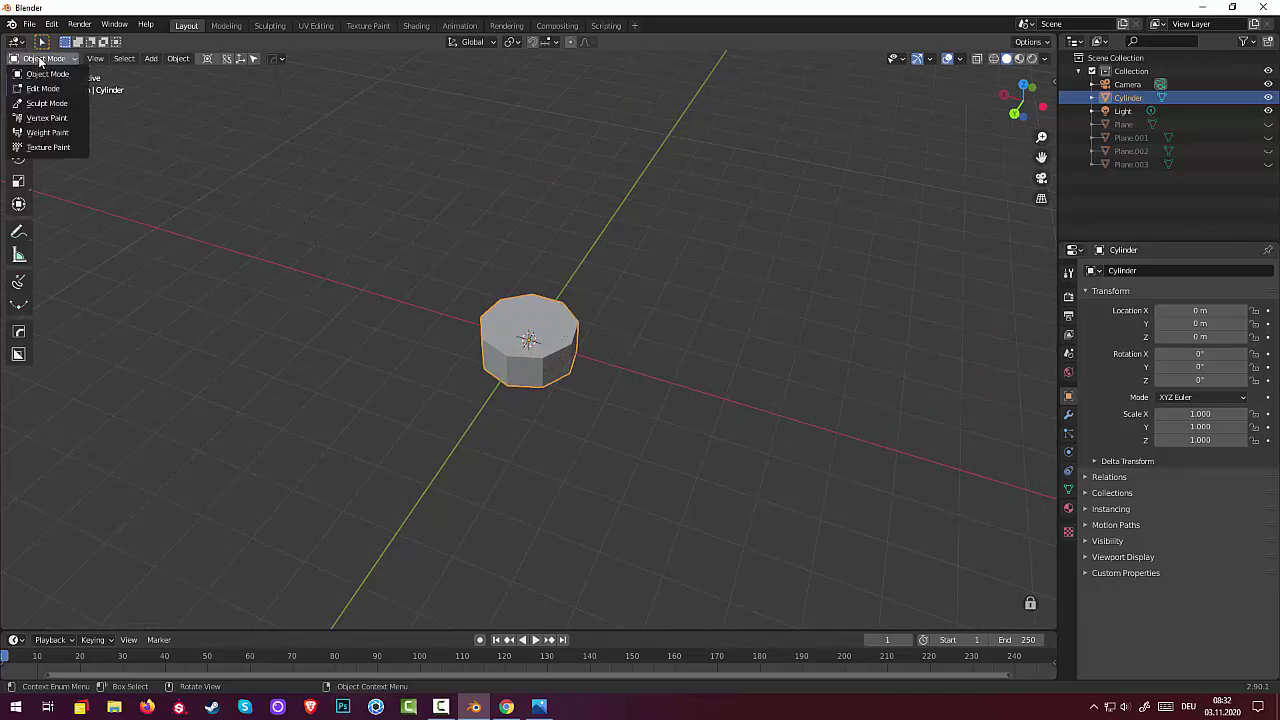
pyautogui.click(43, 90)
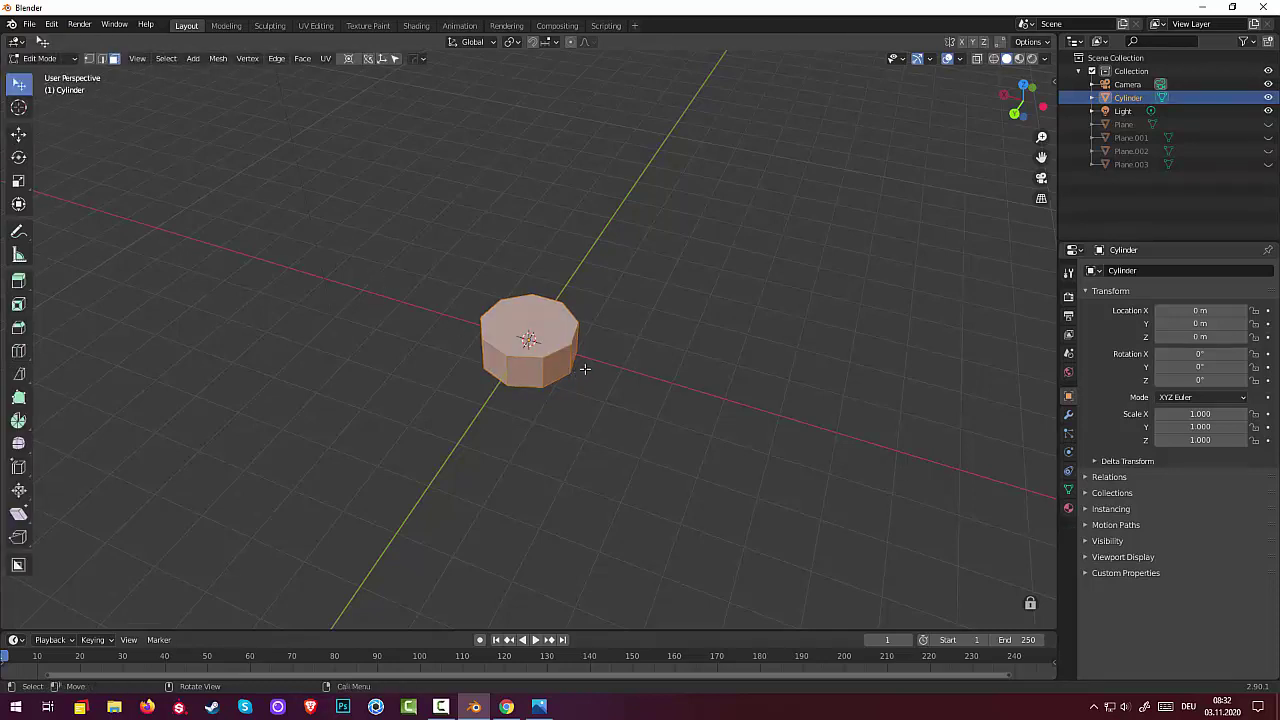
pyautogui.hotkey('alt', 'a')
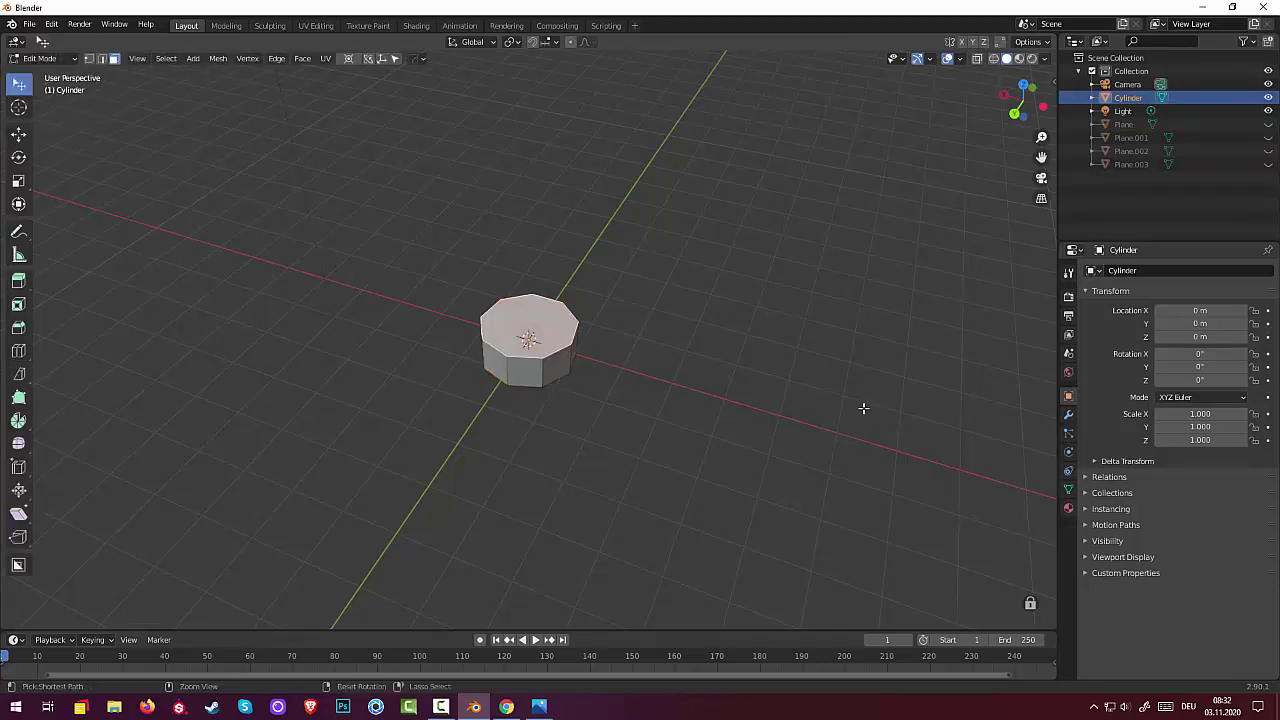
pyautogui.hotkey('ctrl', 'r')
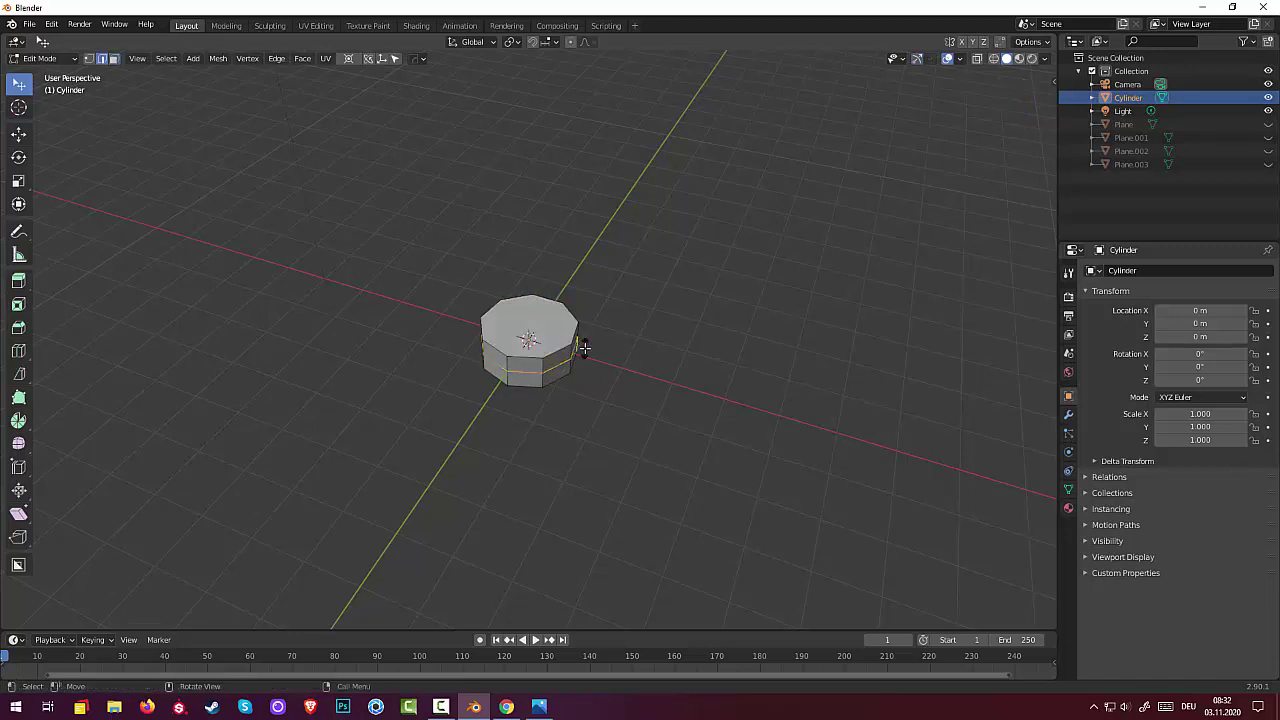
pyautogui.click(580, 345)
pyautogui.click(584, 356)
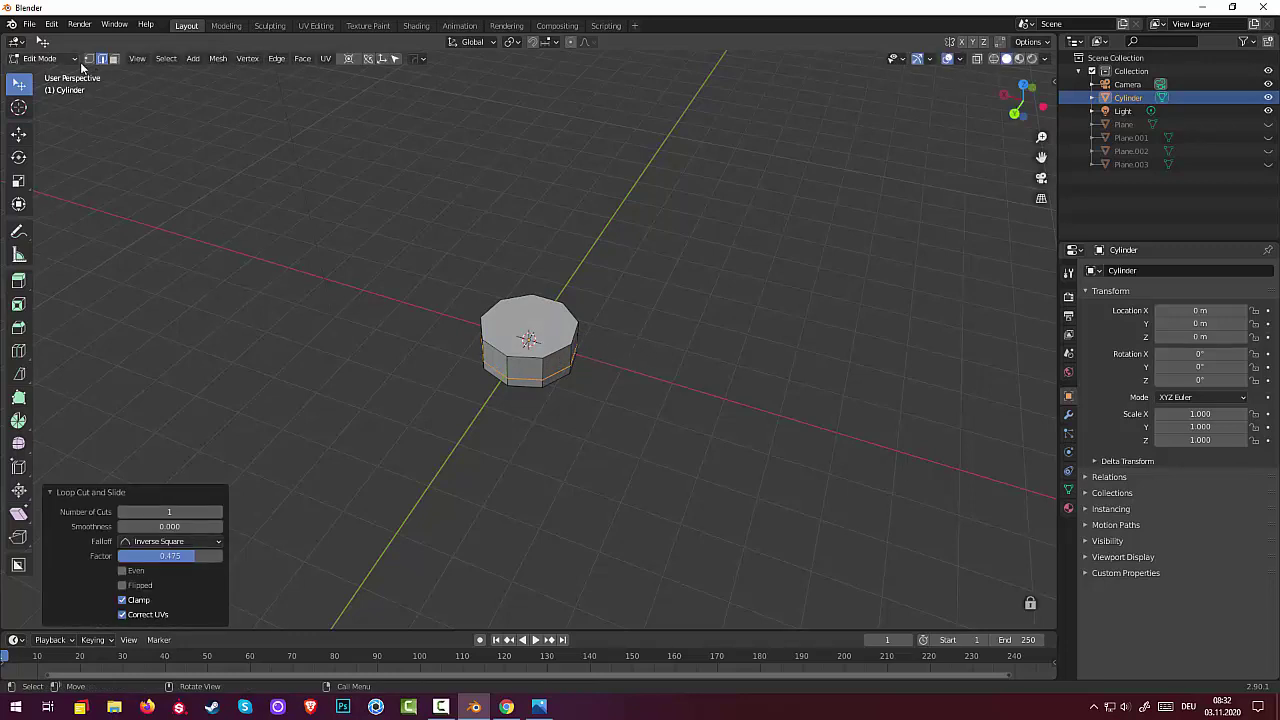
# Step: Select the cylinder's top rim edge loop
pyautogui.click(114, 59)
pyautogui.click(566, 328)
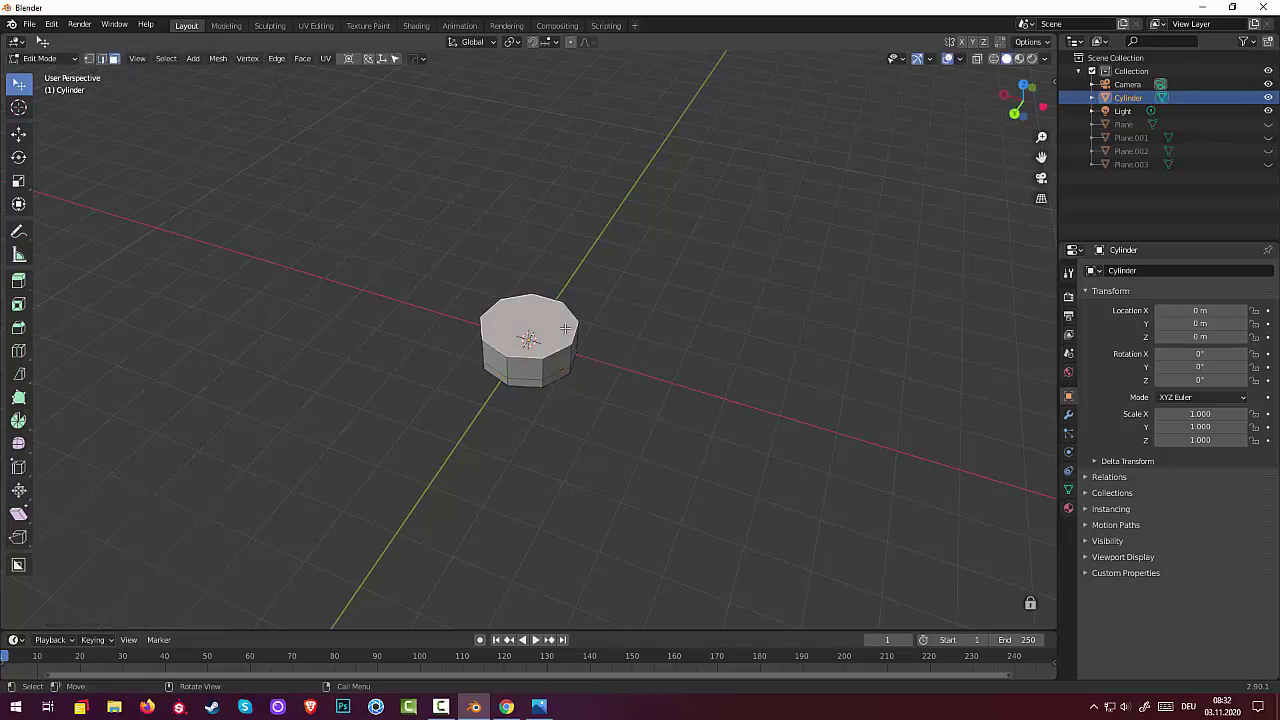
pyautogui.click(101, 58)
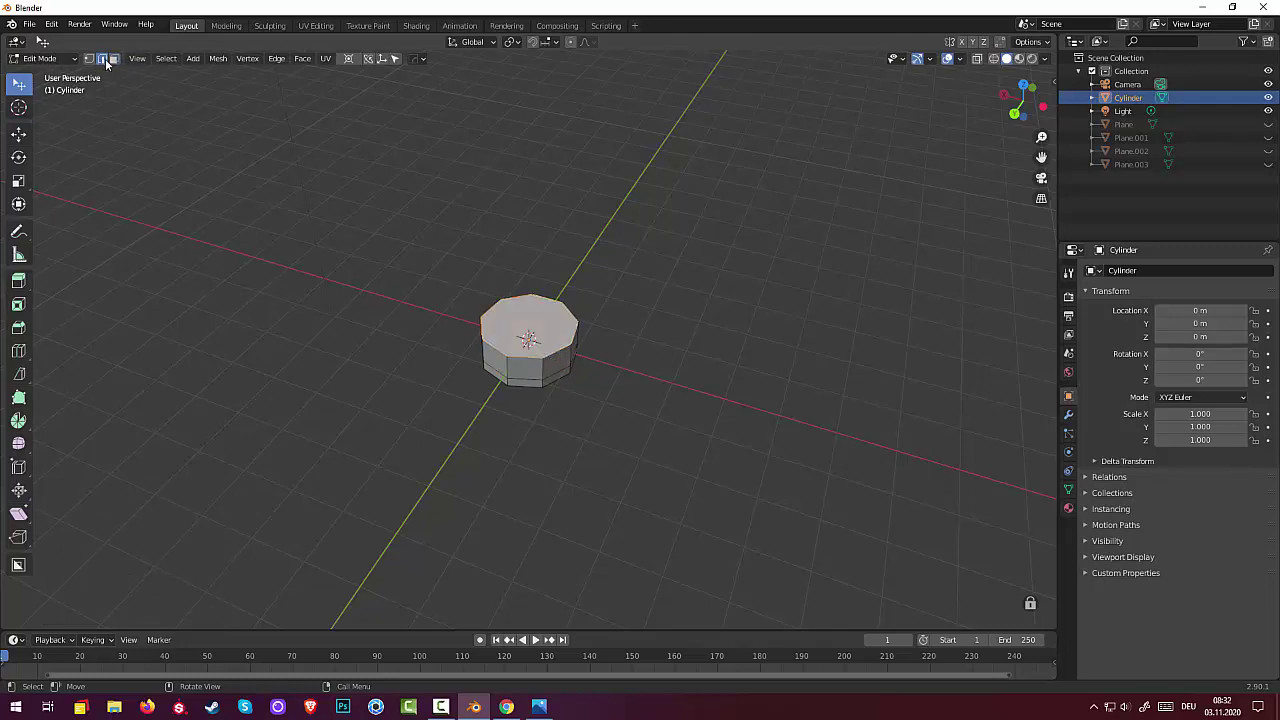
pyautogui.click(548, 353)
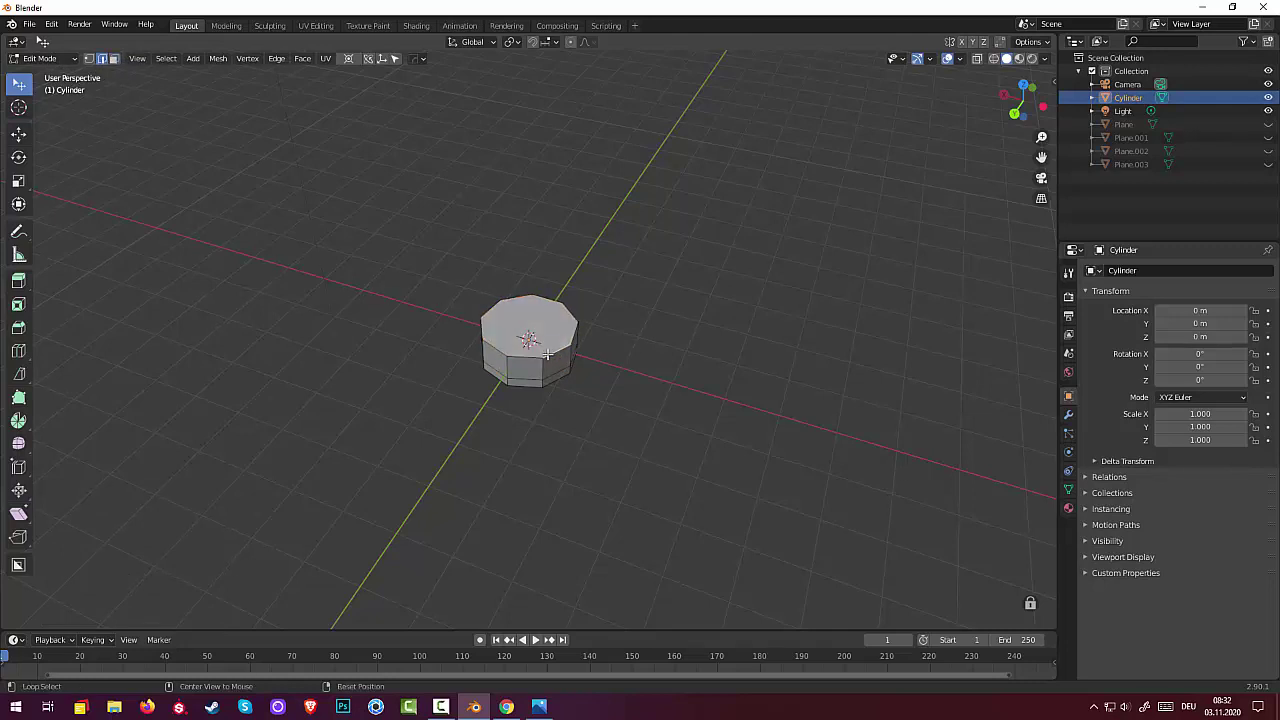
pyautogui.keyDown('alt'); pyautogui.click(548, 353); pyautogui.keyUp('alt')
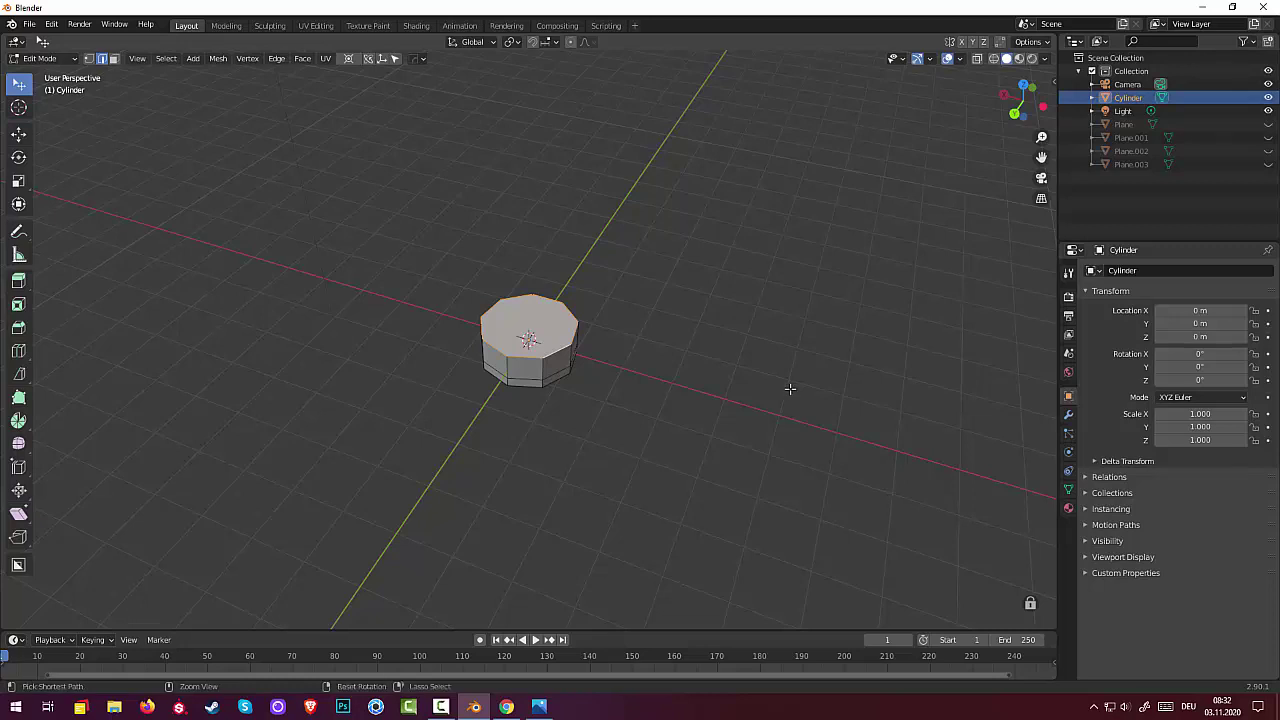
# Step: Bevel the top rim edges with a single segment
pyautogui.hotkey('ctrl', 'b')
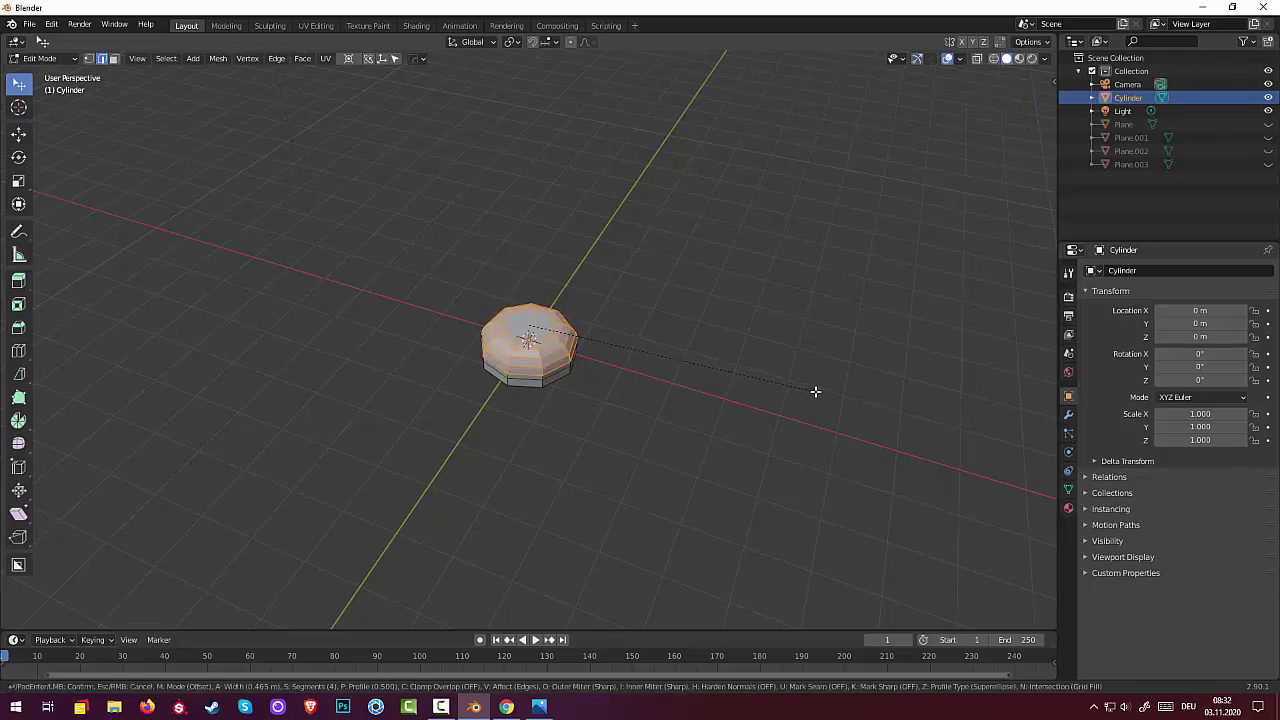
pyautogui.scroll(1, 815, 391)
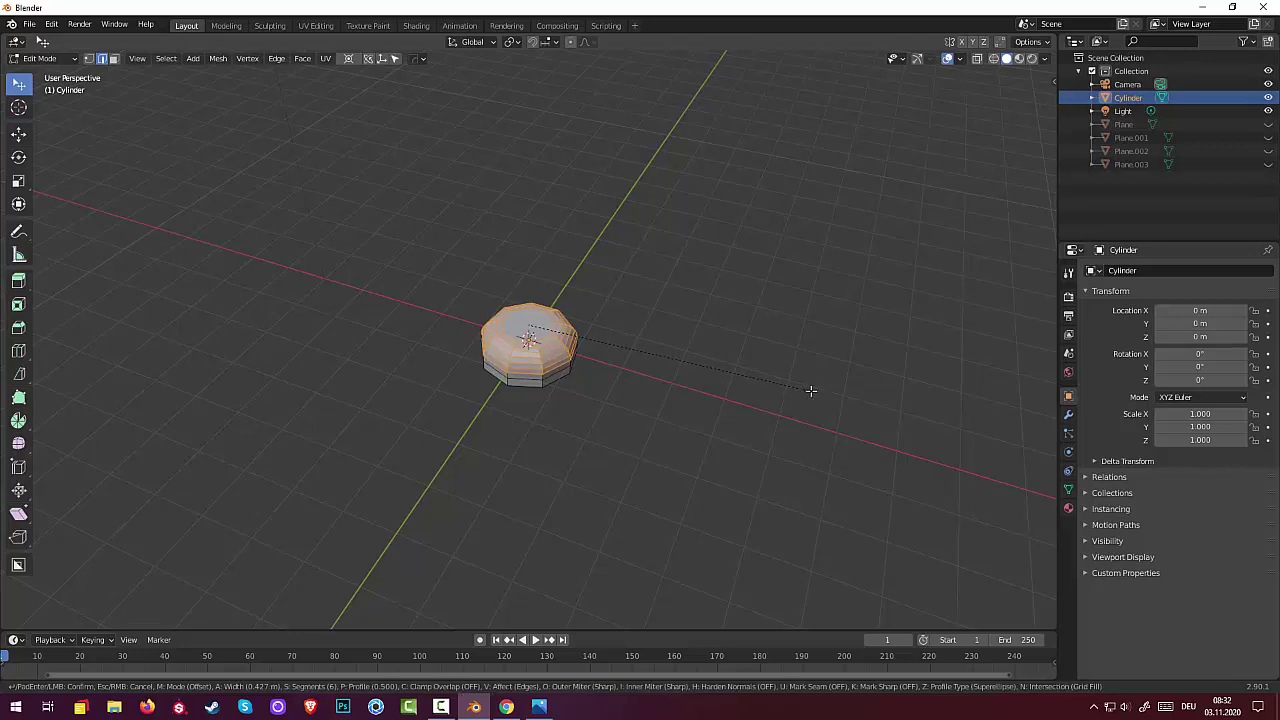
pyautogui.scroll(1, 810, 391)
pyautogui.scroll(-2, 807, 389)
pyautogui.scroll(-1, 806, 386)
pyautogui.scroll(-1, 805, 385)
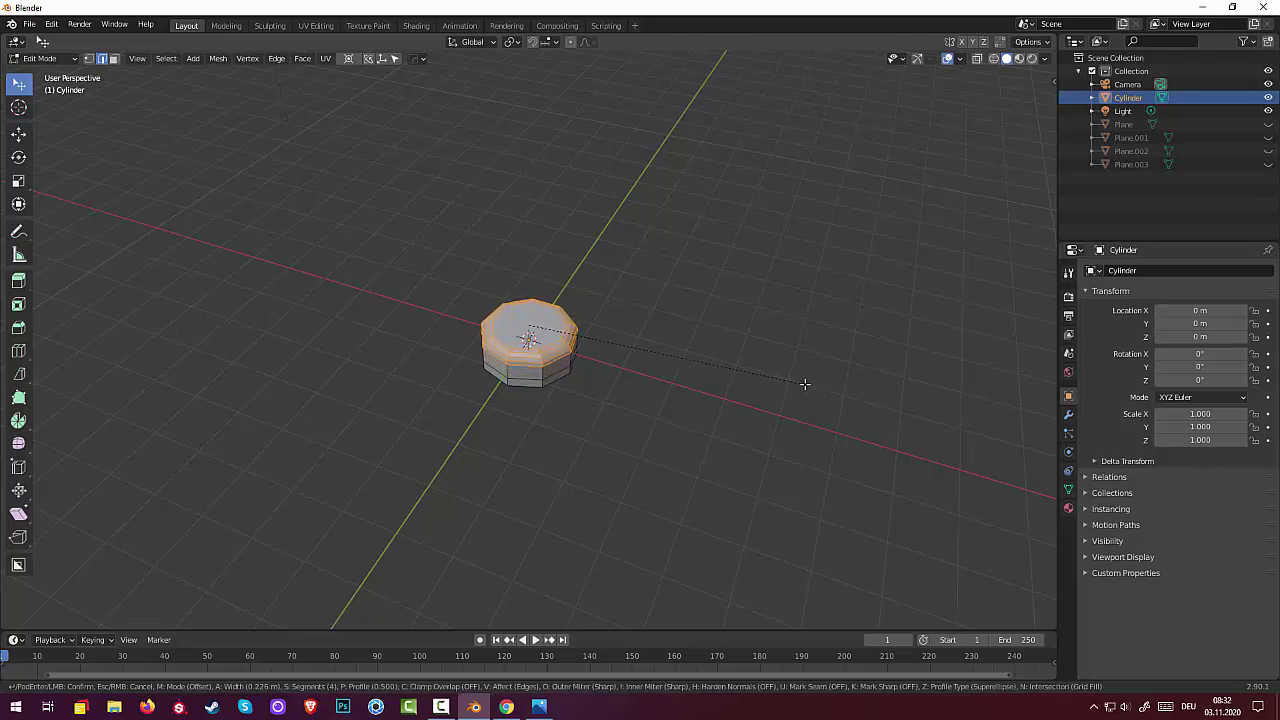
pyautogui.scroll(-1, 804, 384)
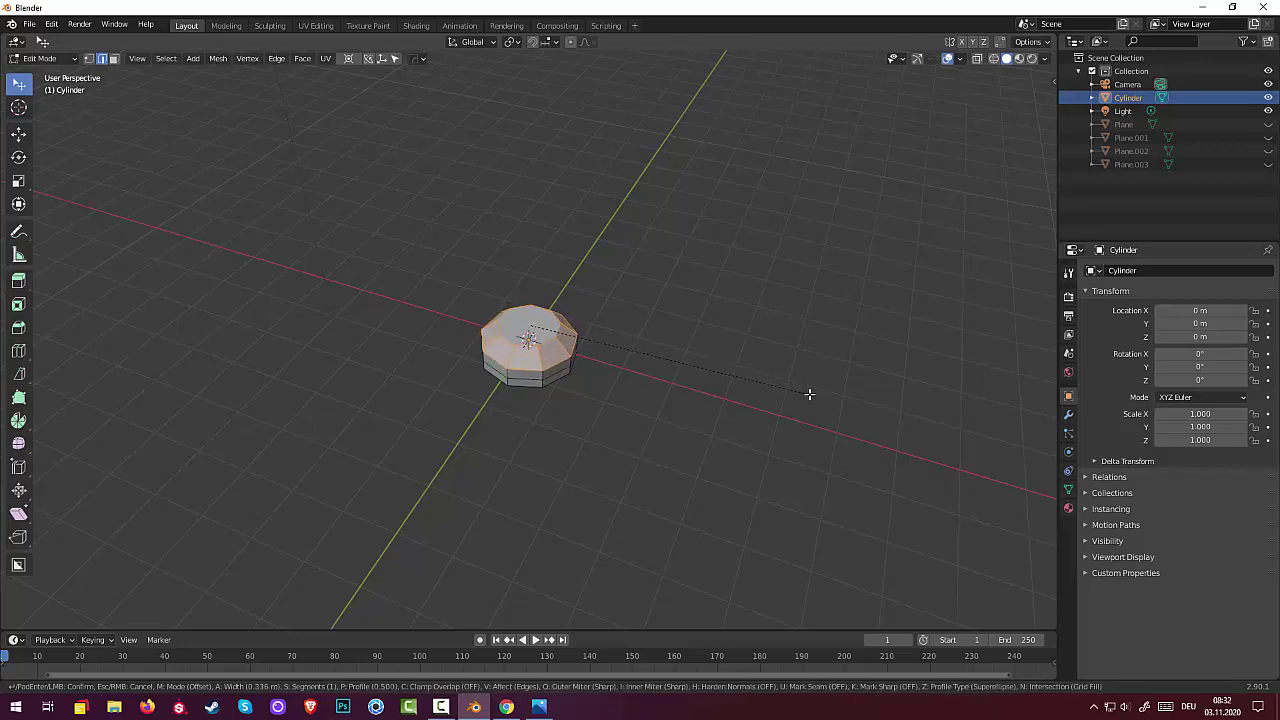
pyautogui.click(812, 391)
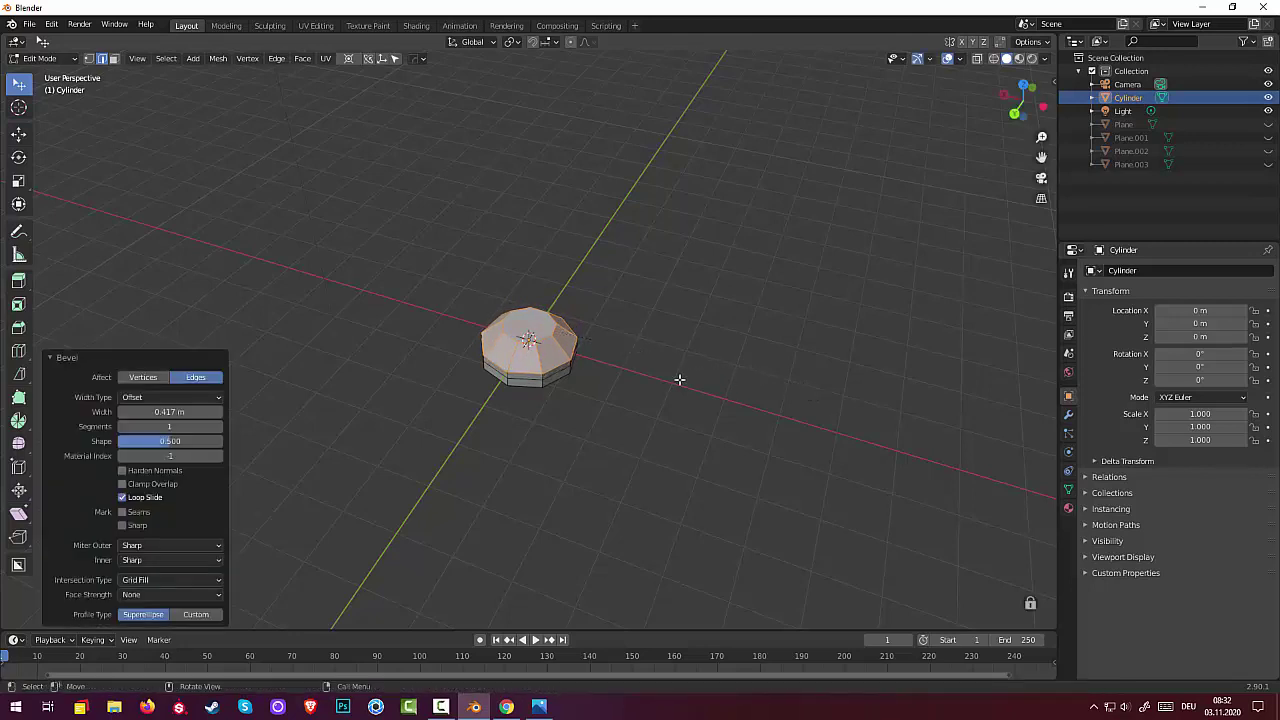
# Step: Add an unslid edge loop across the bevelled top
pyautogui.hotkey('alt', 'a')
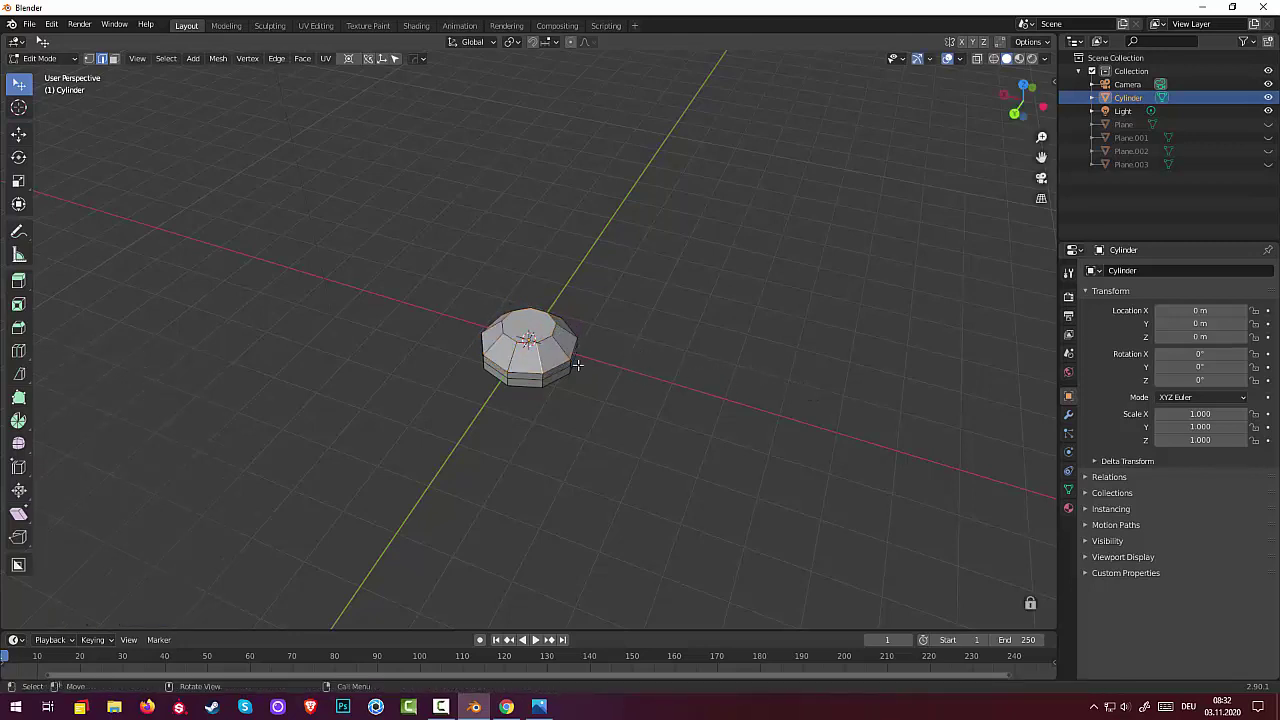
pyautogui.hotkey('ctrl', 'r')
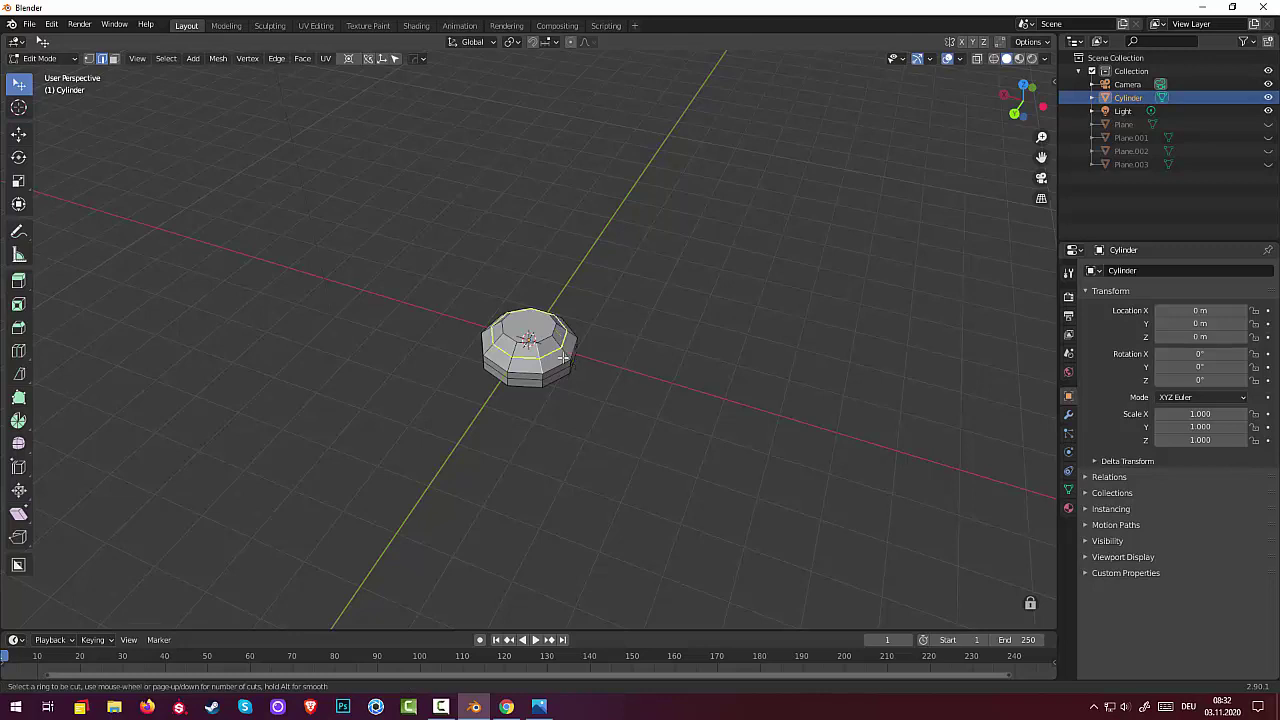
pyautogui.click(564, 357)
pyautogui.rightClick(559, 356)
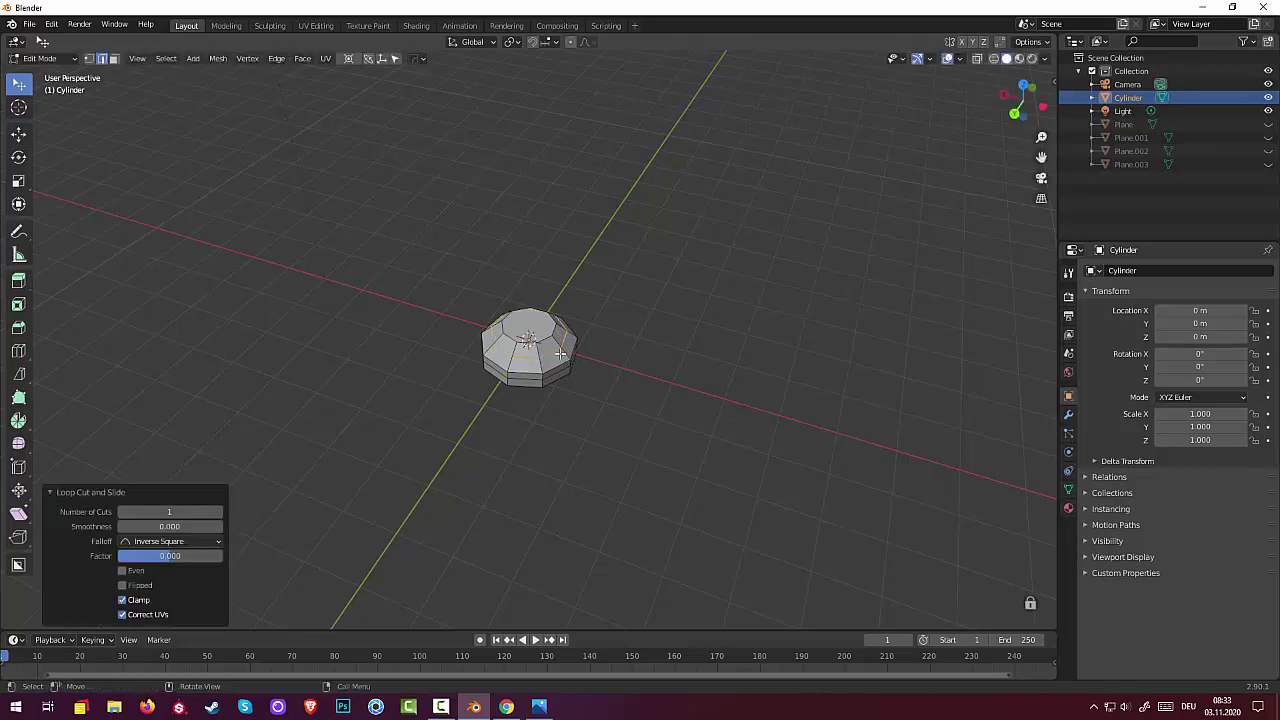
pyautogui.click(645, 355)
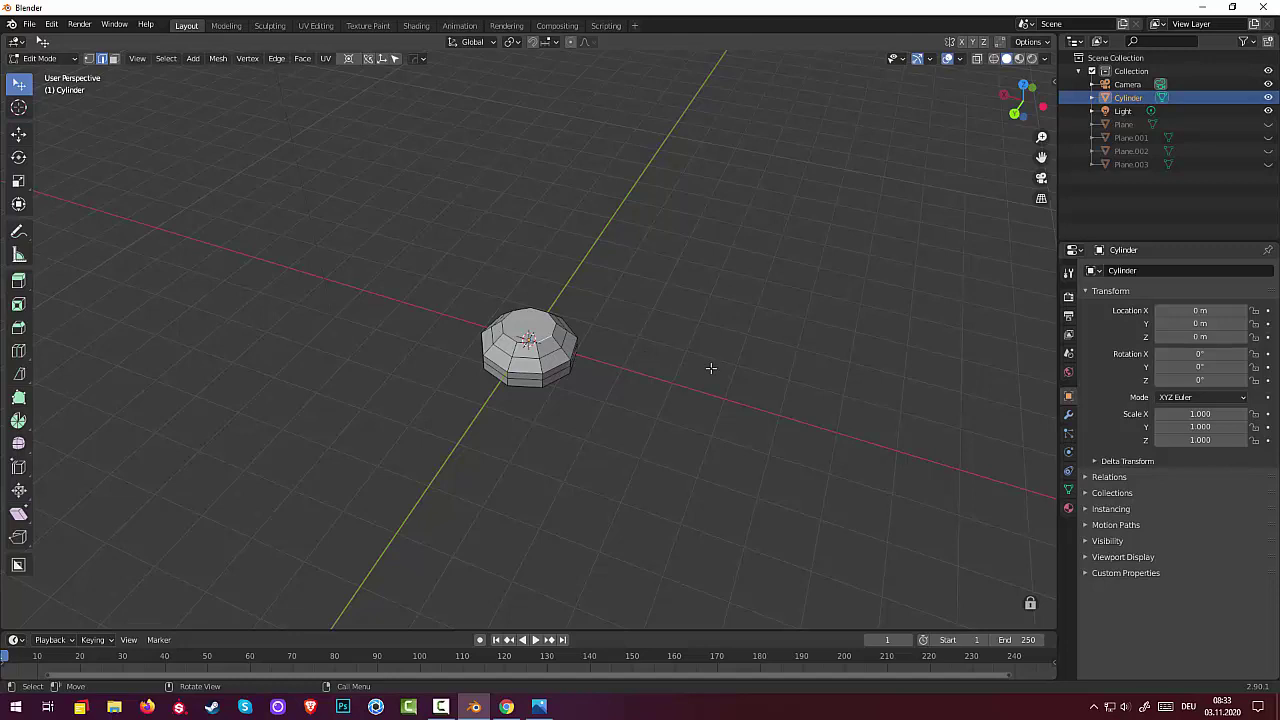
pyautogui.press('shift')
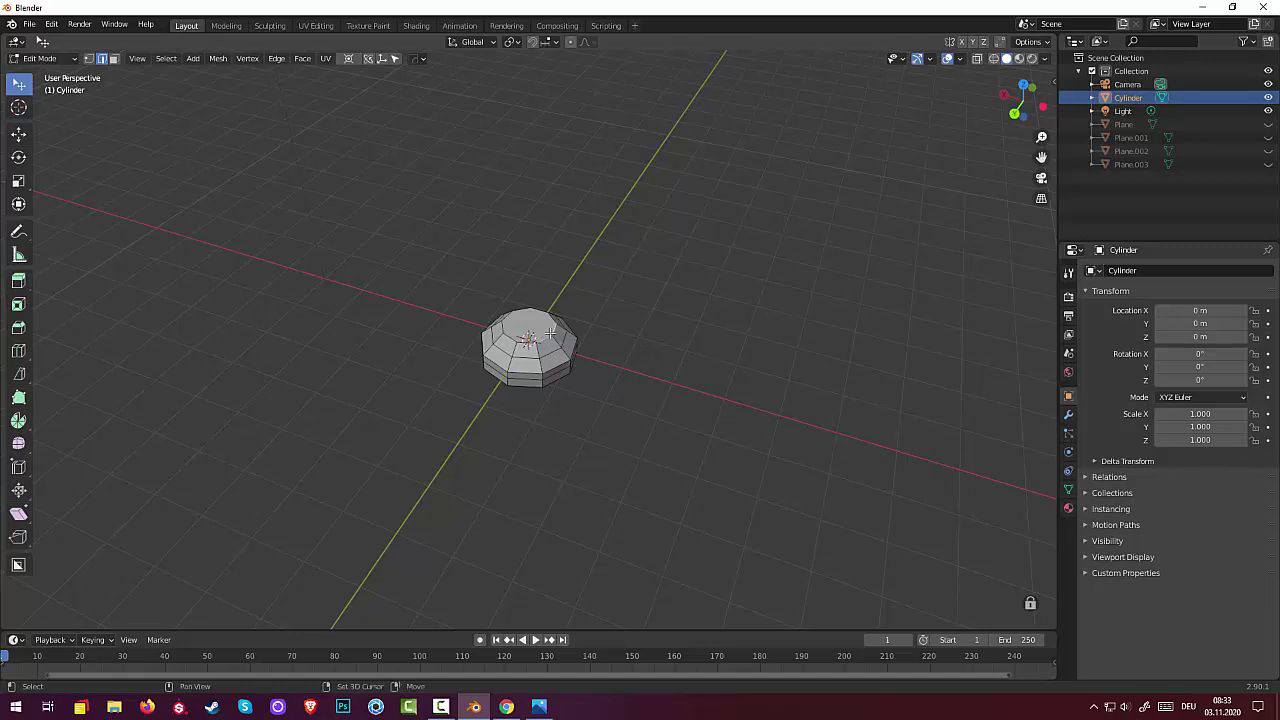
pyautogui.press('alt')
# Step: Bevel the ring around the top face a second time
pyautogui.keyDown('alt'); pyautogui.click(550, 333); pyautogui.keyUp('alt')
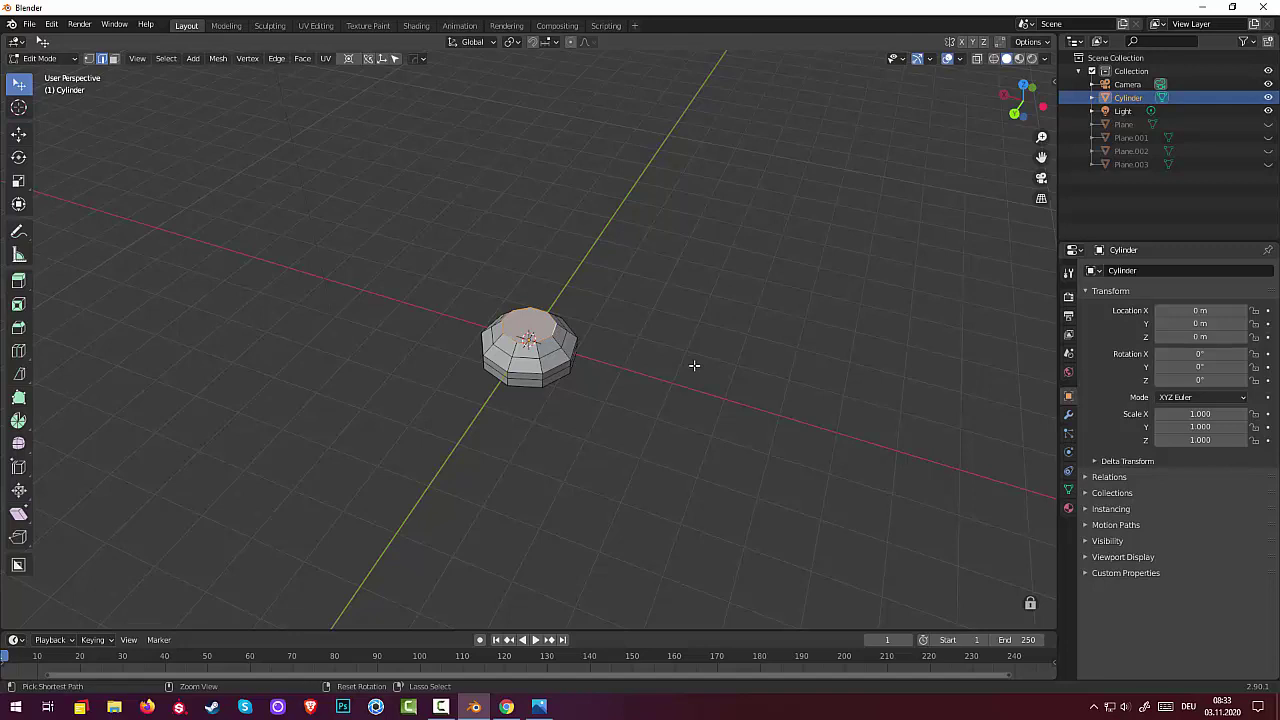
pyautogui.hotkey('ctrl', 'b')
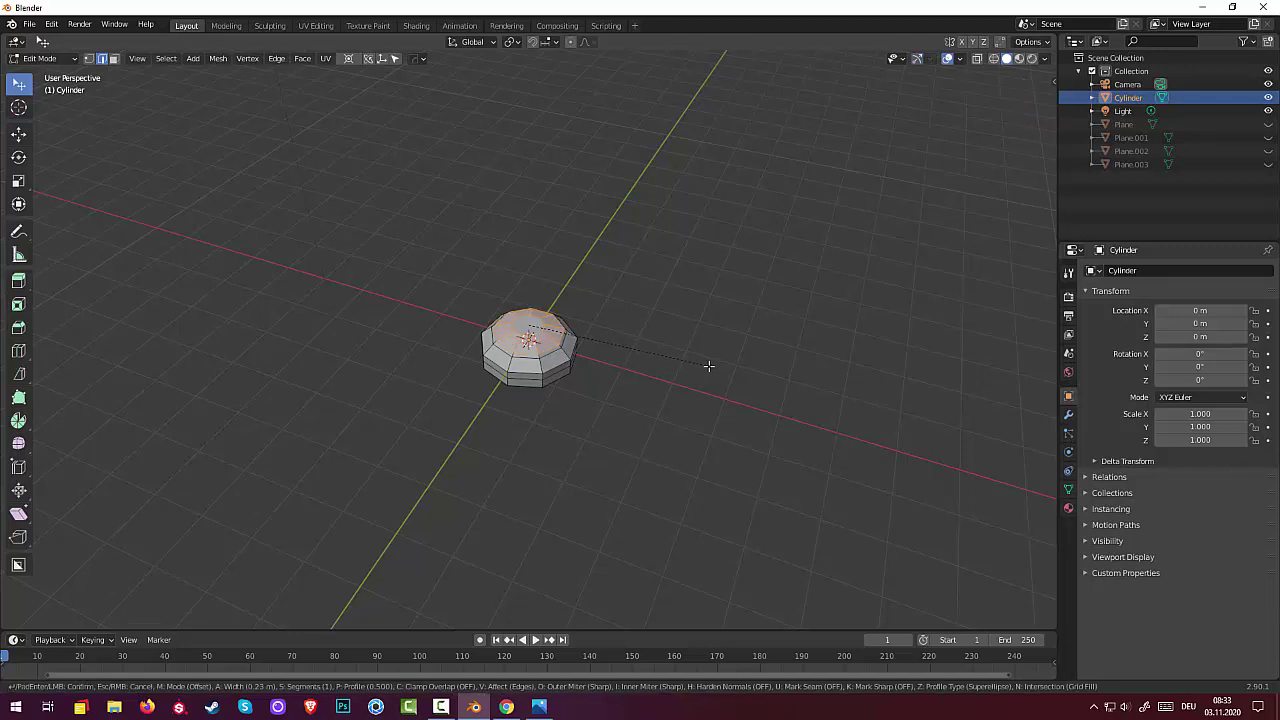
pyautogui.click(706, 364)
pyautogui.moveTo(740, 372)
pyautogui.mouseDown(button='middle')
pyautogui.moveTo(697, 306)
pyautogui.moveTo(619, 327)
pyautogui.moveTo(603, 354)
pyautogui.moveTo(606, 391)
pyautogui.moveTo(594, 330)
pyautogui.moveTo(542, 415)
pyautogui.moveTo(740, 354)
pyautogui.moveTo(751, 337)
pyautogui.moveTo(538, 367)
pyautogui.mouseUp(button='middle')
pyautogui.click(606, 391)
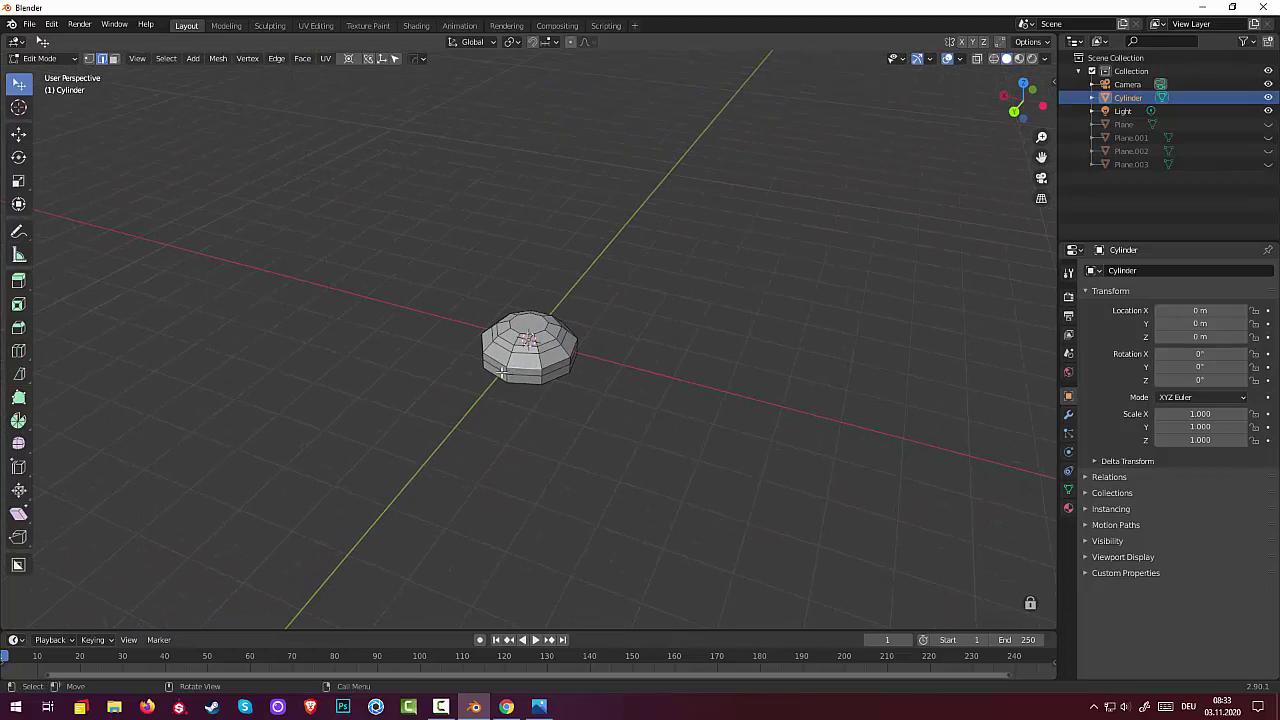
# Step: In face select mode, extrude a side face outward about 1.492 m to start a fin
pyautogui.click(114, 58)
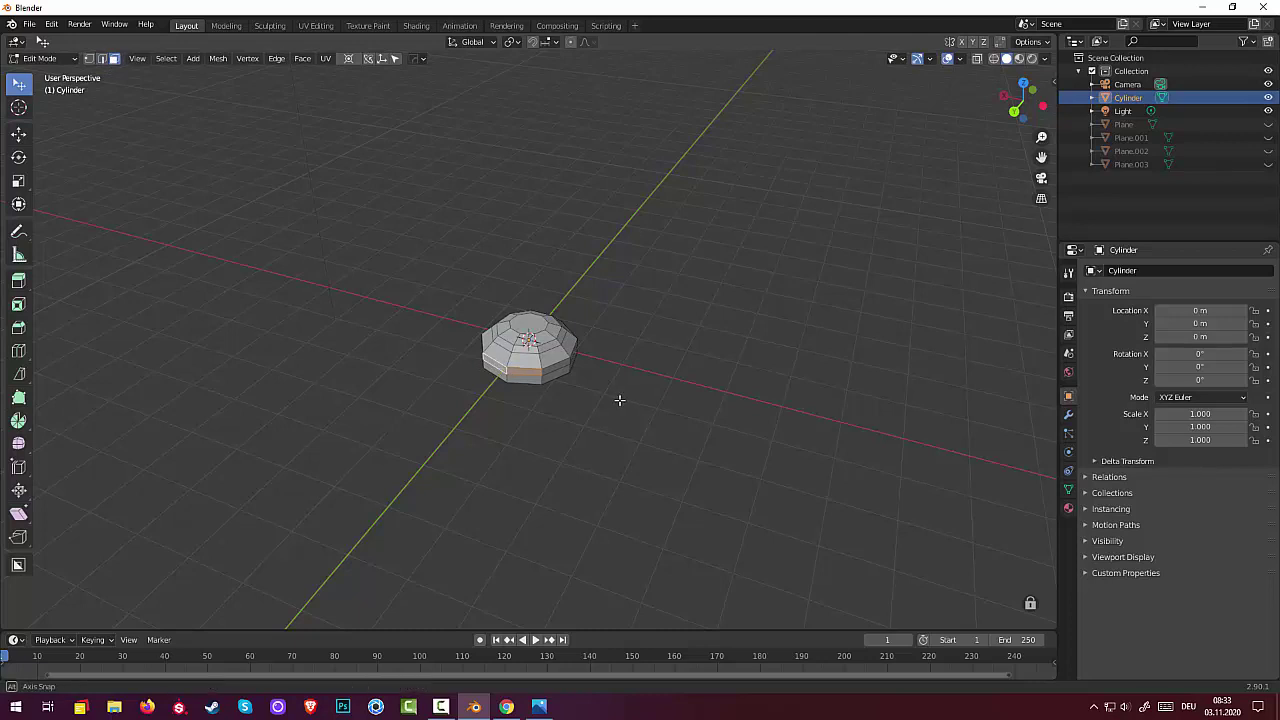
pyautogui.moveTo(620, 397)
pyautogui.mouseDown(button='middle')
pyautogui.moveTo(517, 397)
pyautogui.moveTo(411, 374)
pyautogui.moveTo(363, 465)
pyautogui.moveTo(386, 440)
pyautogui.moveTo(473, 407)
pyautogui.mouseUp(button='middle')
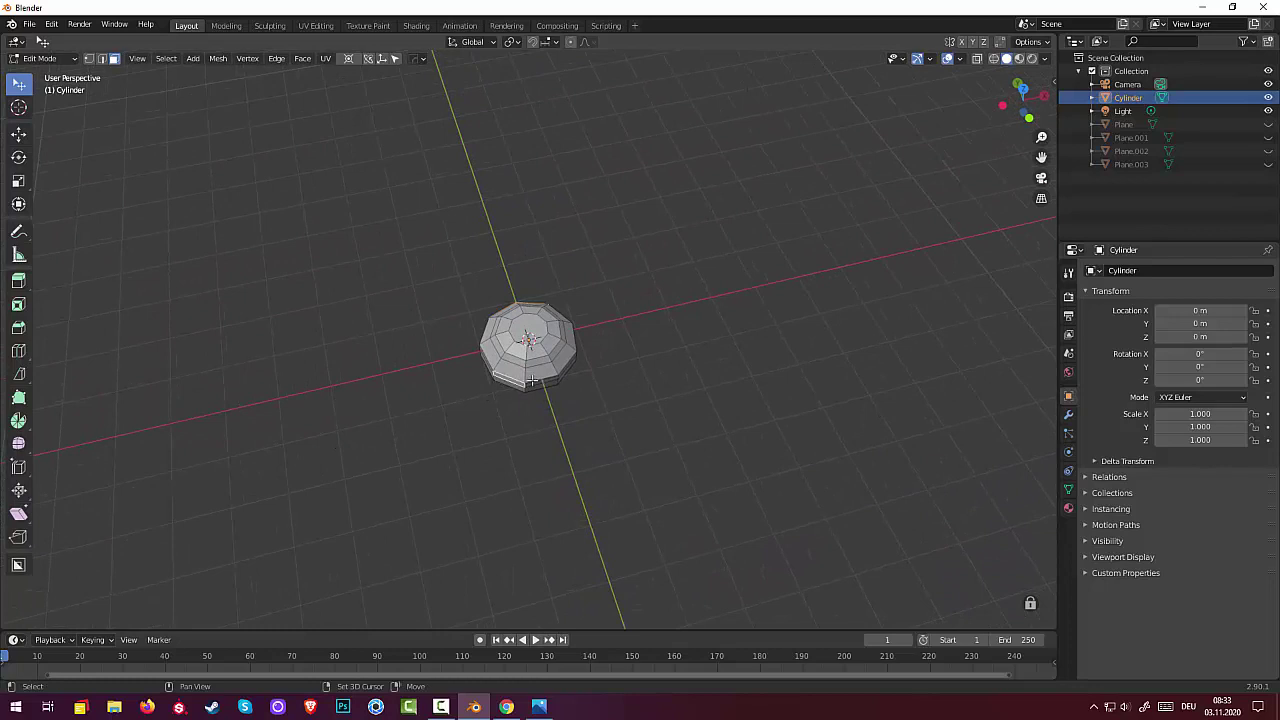
pyautogui.moveTo(585, 384)
pyautogui.mouseDown(button='middle')
pyautogui.moveTo(520, 400)
pyautogui.moveTo(465, 376)
pyautogui.moveTo(454, 397)
pyautogui.moveTo(537, 394)
pyautogui.moveTo(565, 425)
pyautogui.moveTo(723, 420)
pyautogui.moveTo(880, 331)
pyautogui.moveTo(933, 330)
pyautogui.mouseUp(button='middle')
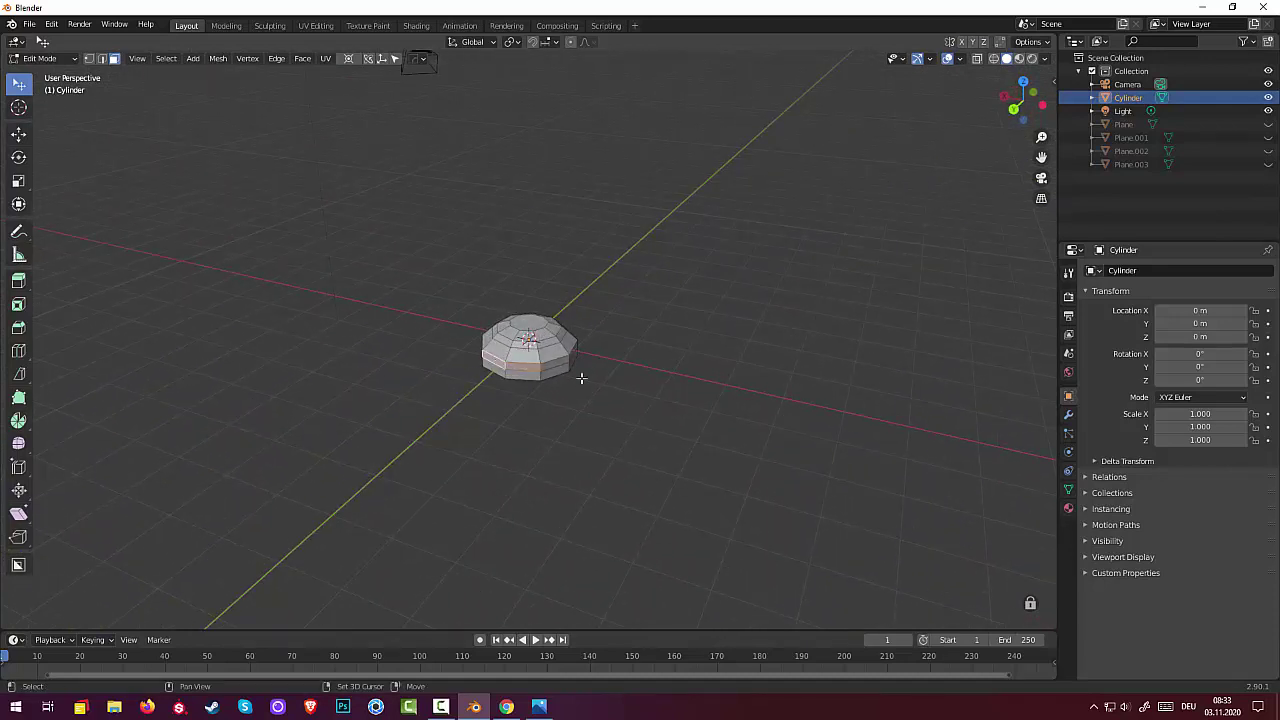
pyautogui.moveTo(581, 378)
pyautogui.mouseDown(button='middle')
pyautogui.moveTo(586, 423)
pyautogui.moveTo(551, 434)
pyautogui.mouseUp(button='middle')
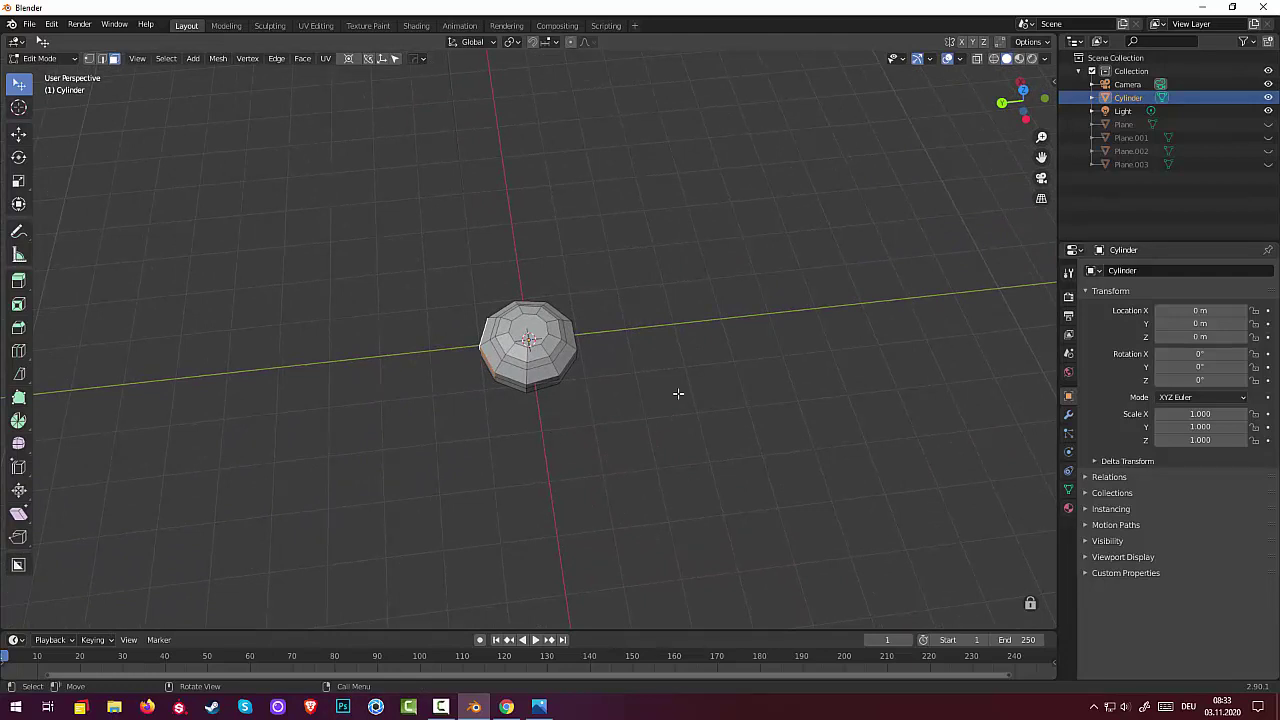
pyautogui.press('e')
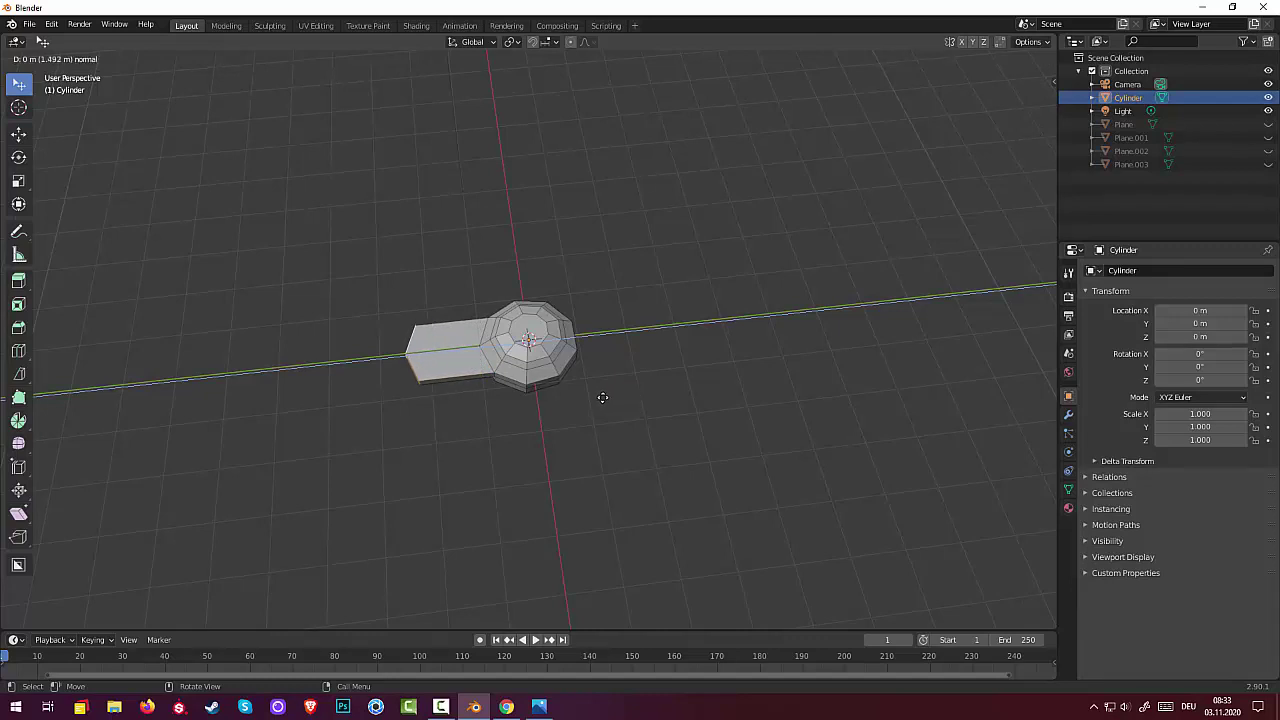
# Step: Confirm the fin extrusion length and enlarge its outer end face
pyautogui.click(598, 398)
pyautogui.moveTo(620, 394)
pyautogui.mouseDown(button='middle')
pyautogui.moveTo(756, 340)
pyautogui.moveTo(754, 356)
pyautogui.mouseUp(button='middle')
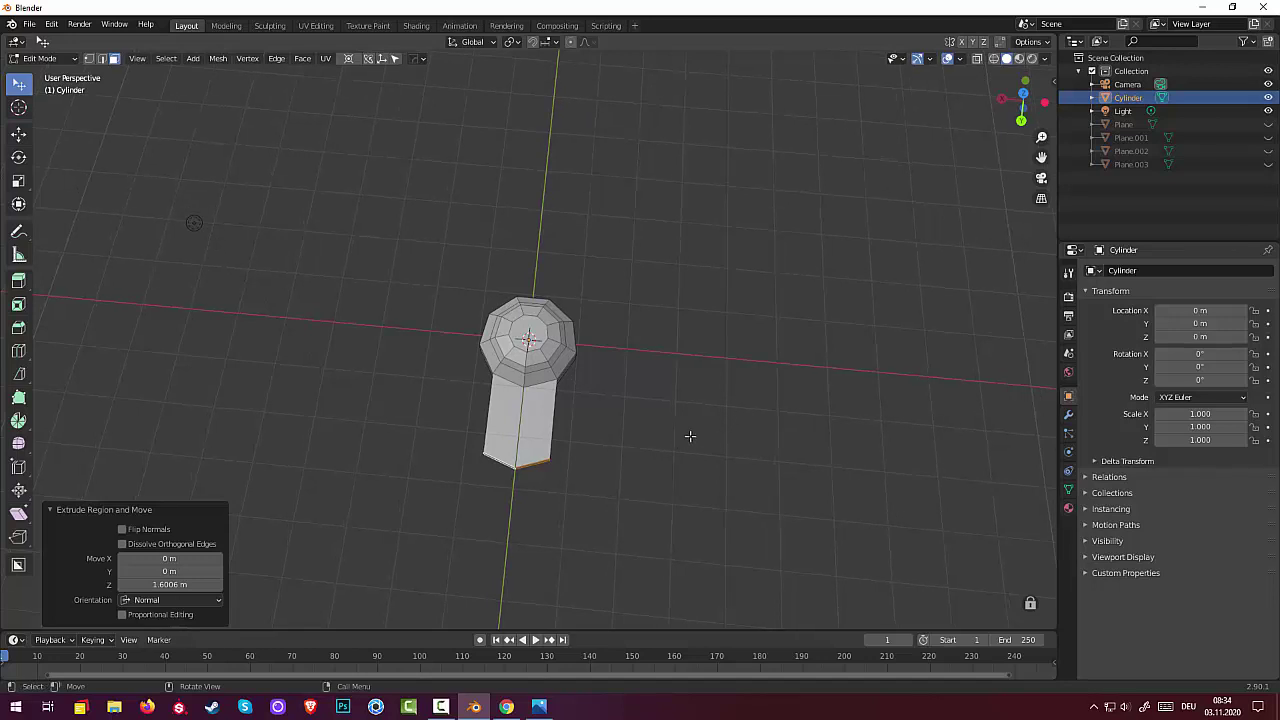
pyautogui.press('s')
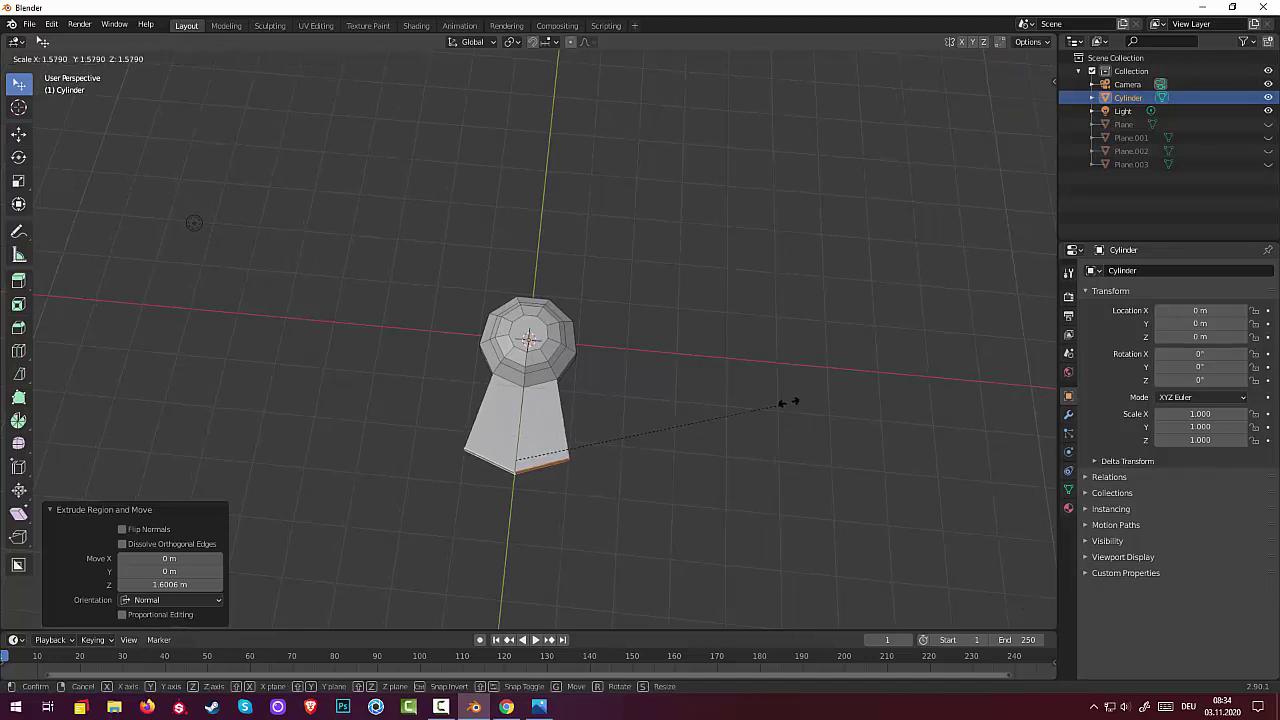
pyautogui.click(808, 374)
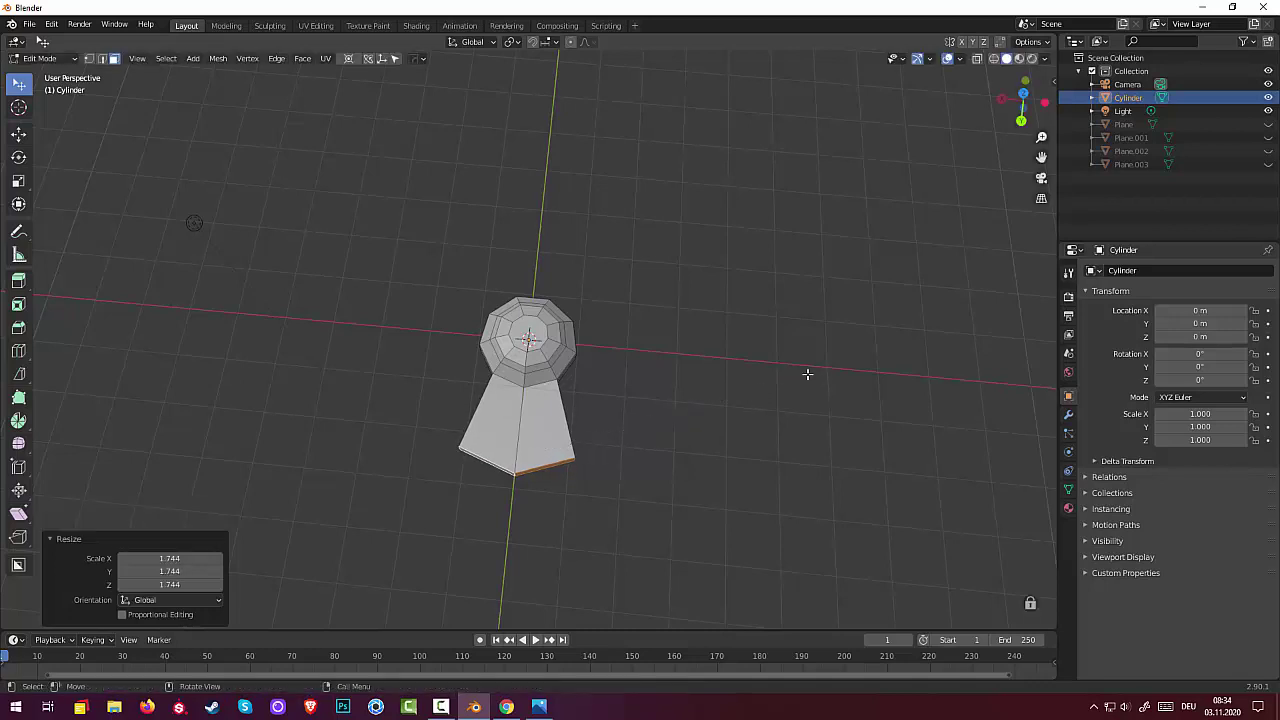
pyautogui.moveTo(806, 375)
pyautogui.mouseDown(button='middle')
pyautogui.moveTo(709, 383)
pyautogui.moveTo(647, 277)
pyautogui.moveTo(640, 289)
pyautogui.moveTo(691, 397)
pyautogui.moveTo(831, 314)
pyautogui.moveTo(831, 277)
pyautogui.moveTo(761, 322)
pyautogui.mouseUp(button='middle')
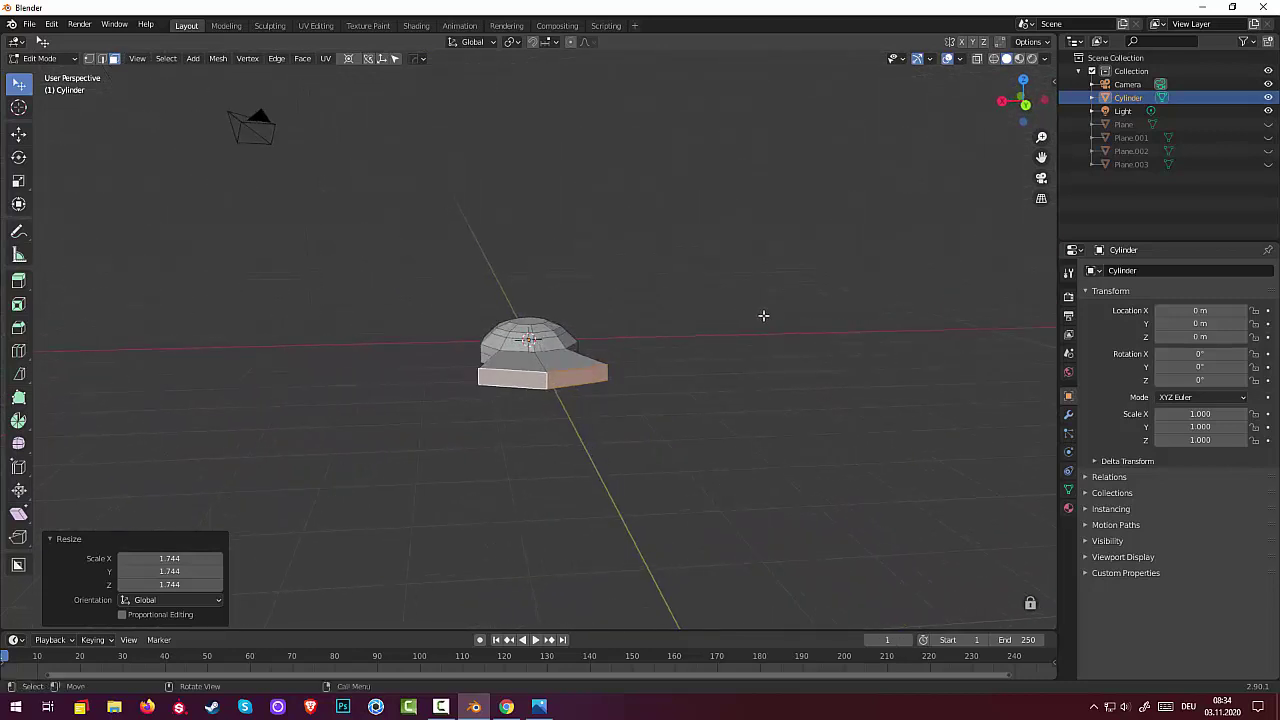
# Step: Tilt the fin's end face 20° and flatten it along Z
pyautogui.press('r')
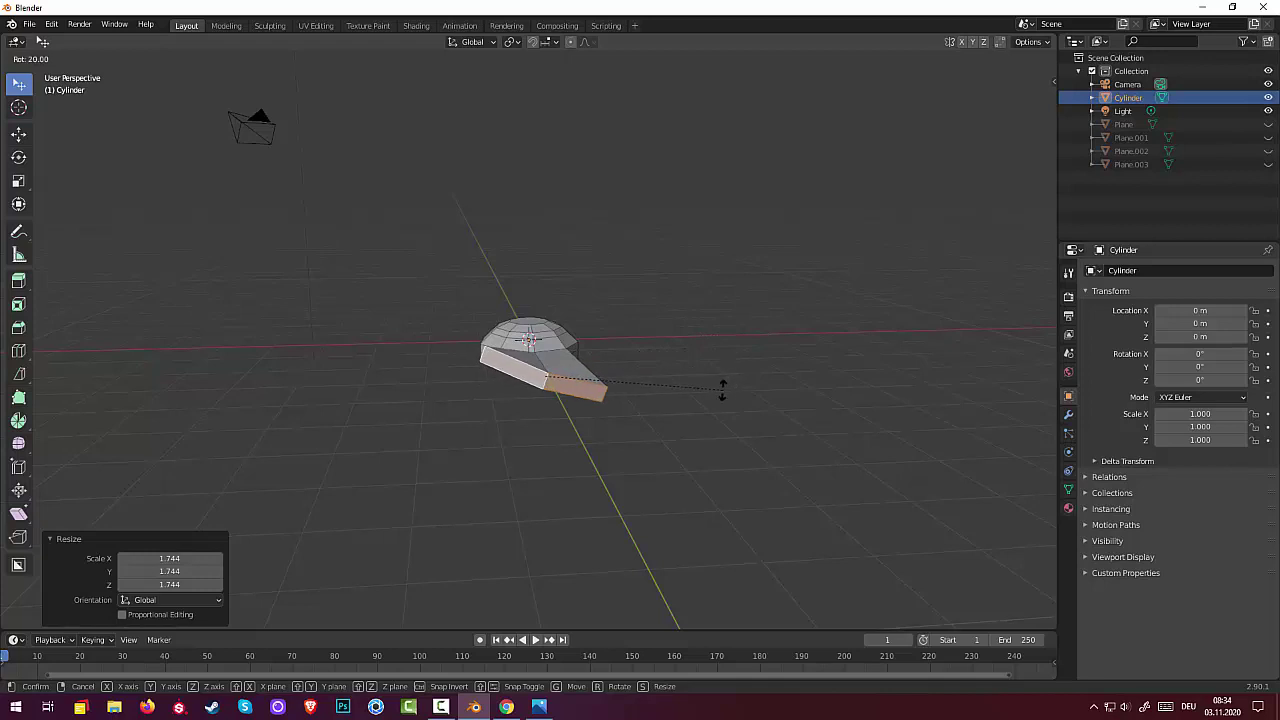
pyautogui.click(722, 390)
pyautogui.moveTo(729, 391)
pyautogui.mouseDown(button='middle')
pyautogui.moveTo(643, 434)
pyautogui.moveTo(590, 341)
pyautogui.mouseUp(button='middle')
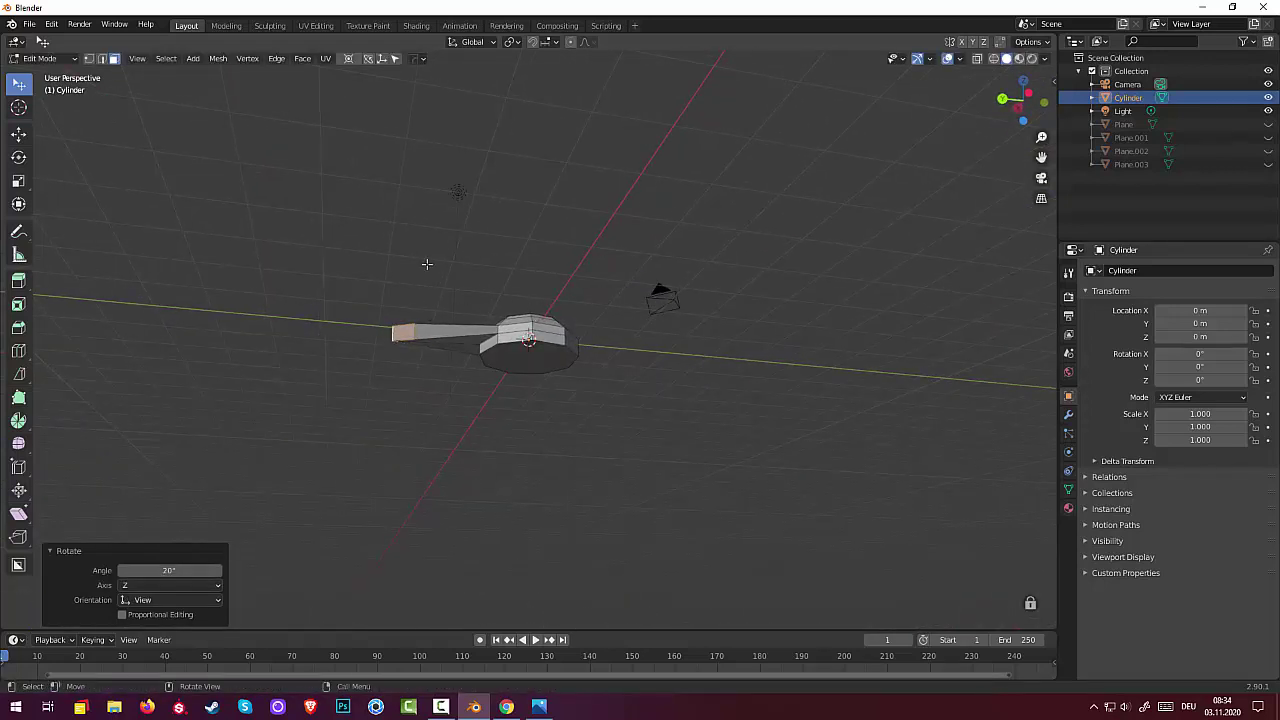
pyautogui.press('s')
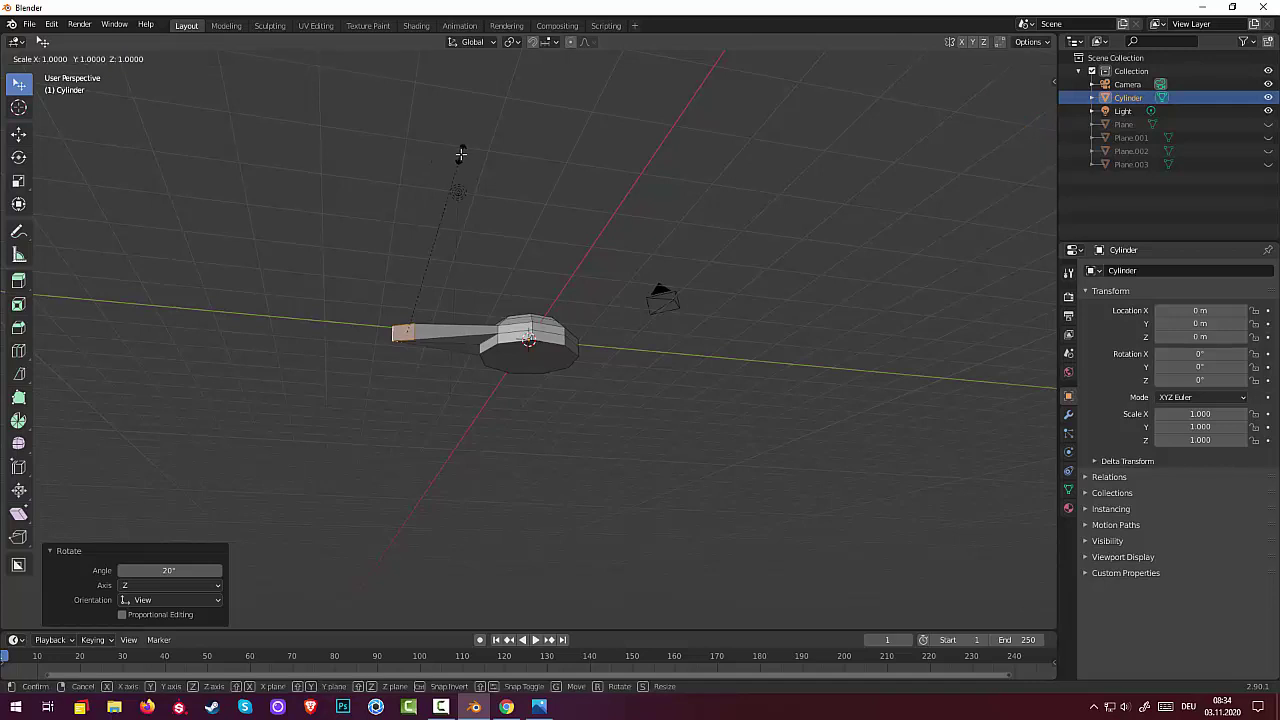
pyautogui.press('z')
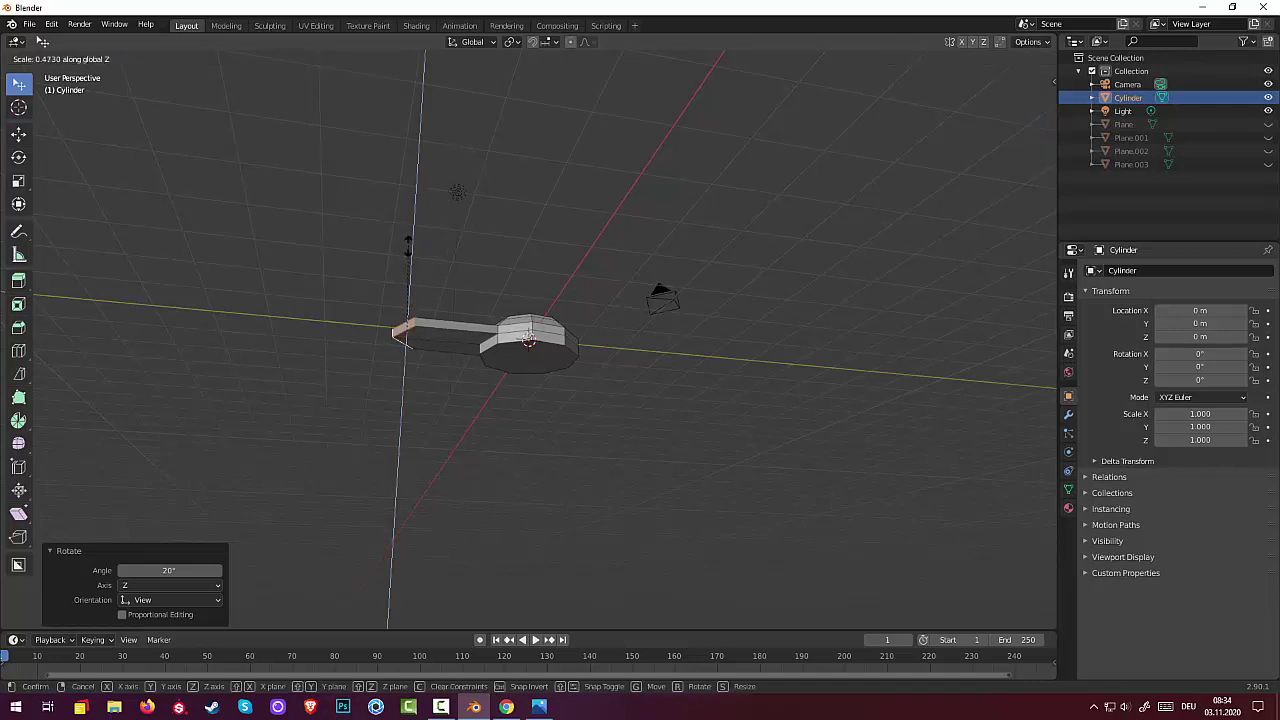
pyautogui.click(392, 306)
pyautogui.moveTo(465, 303); pyautogui.dragTo(577, 397, button='middle')
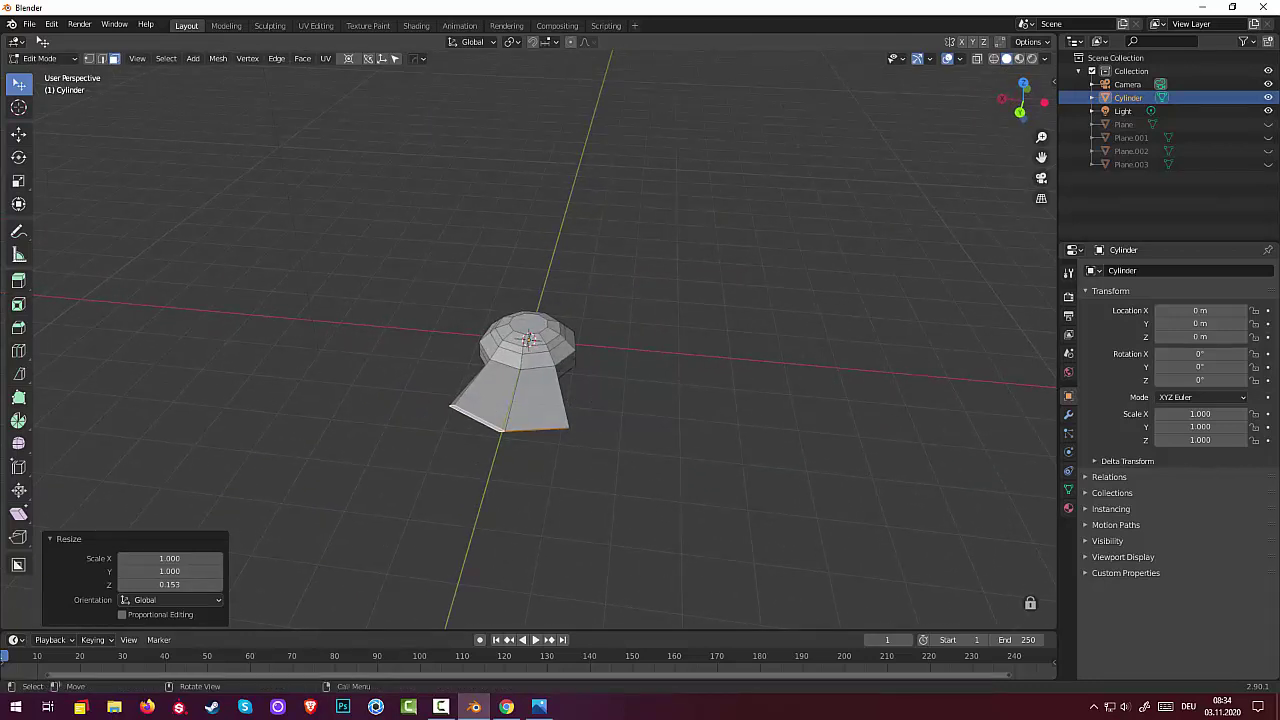
# Step: Rotate the end face 21.3°, then undo that rotation and the flattening
pyautogui.press('r')
pyautogui.click(600, 434)
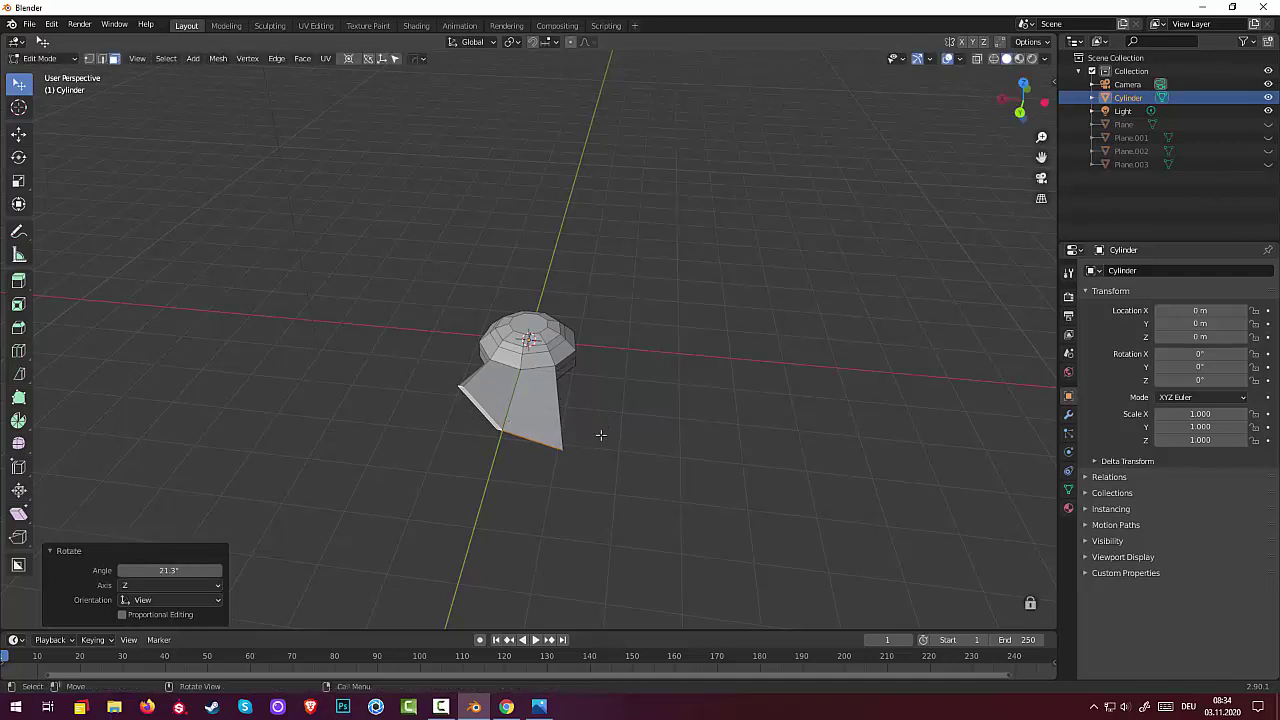
pyautogui.moveTo(600, 434)
pyautogui.mouseDown(button='middle')
pyautogui.moveTo(470, 531)
pyautogui.moveTo(471, 491)
pyautogui.mouseUp(button='middle')
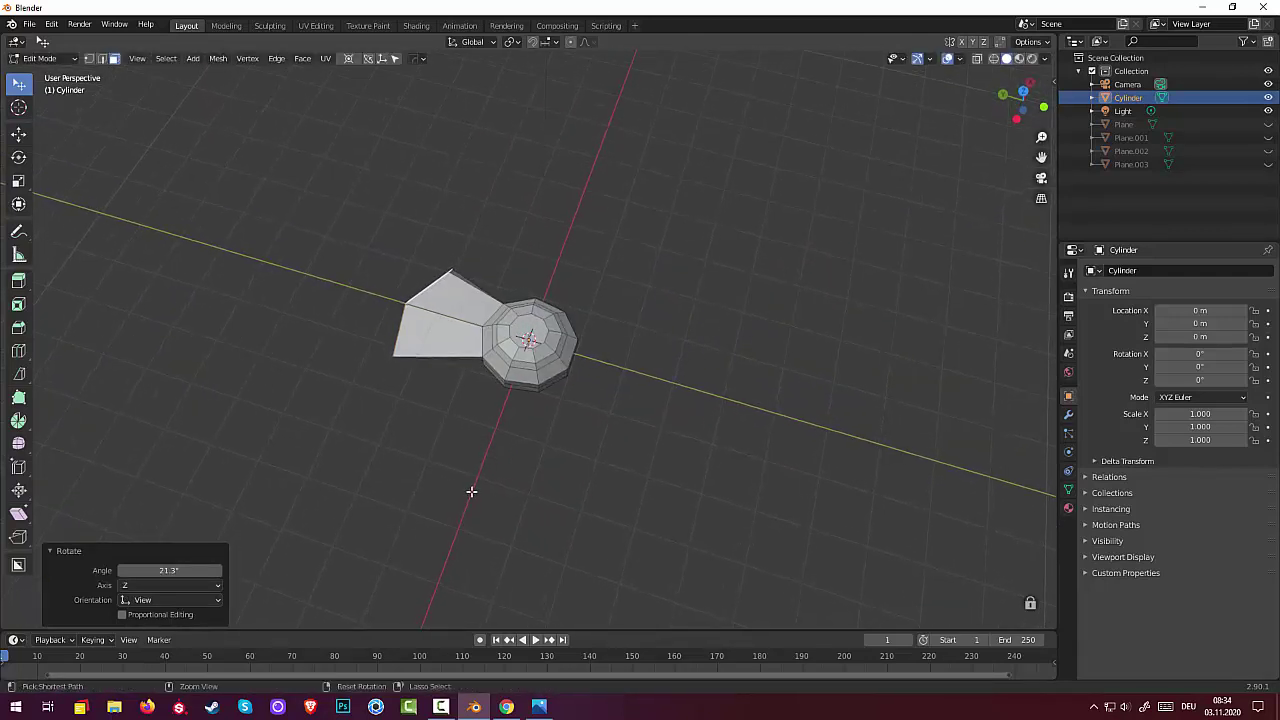
pyautogui.hotkey('ctrl', 'z')
pyautogui.moveTo(514, 503)
pyautogui.mouseDown(button='middle')
pyautogui.moveTo(560, 437)
pyautogui.moveTo(649, 371)
pyautogui.moveTo(700, 366)
pyautogui.moveTo(636, 425)
pyautogui.moveTo(649, 413)
pyautogui.mouseUp(button='middle')
pyautogui.hotkey('ctrl', 'z')
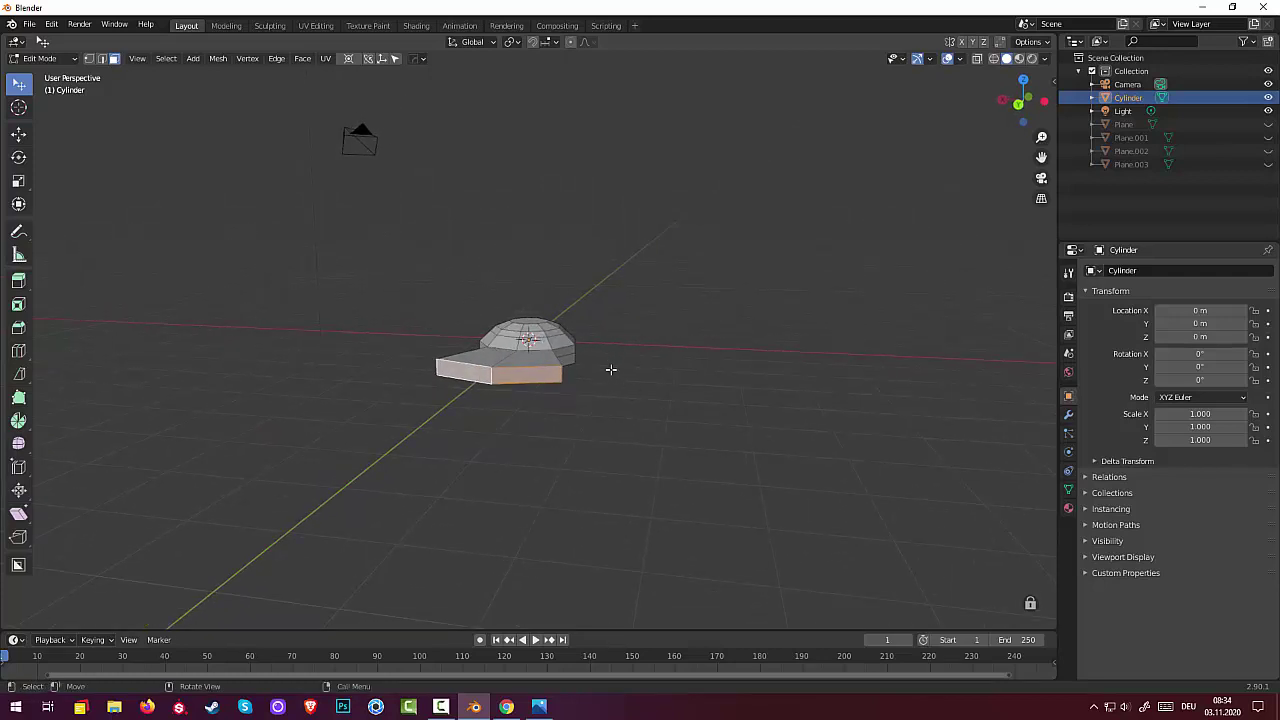
pyautogui.moveTo(611, 369); pyautogui.dragTo(609, 440, button='middle')
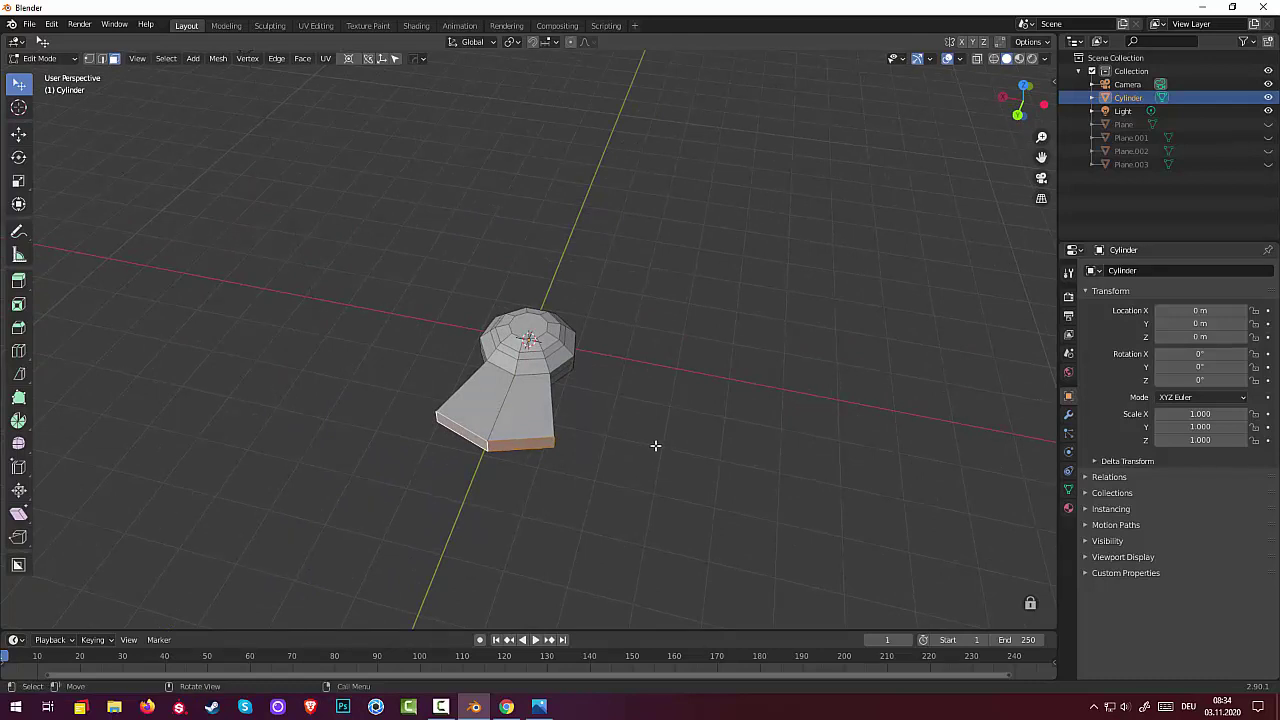
# Step: Scale the fin's end face along Z to 0.426
pyautogui.press('s')
pyautogui.press('z')
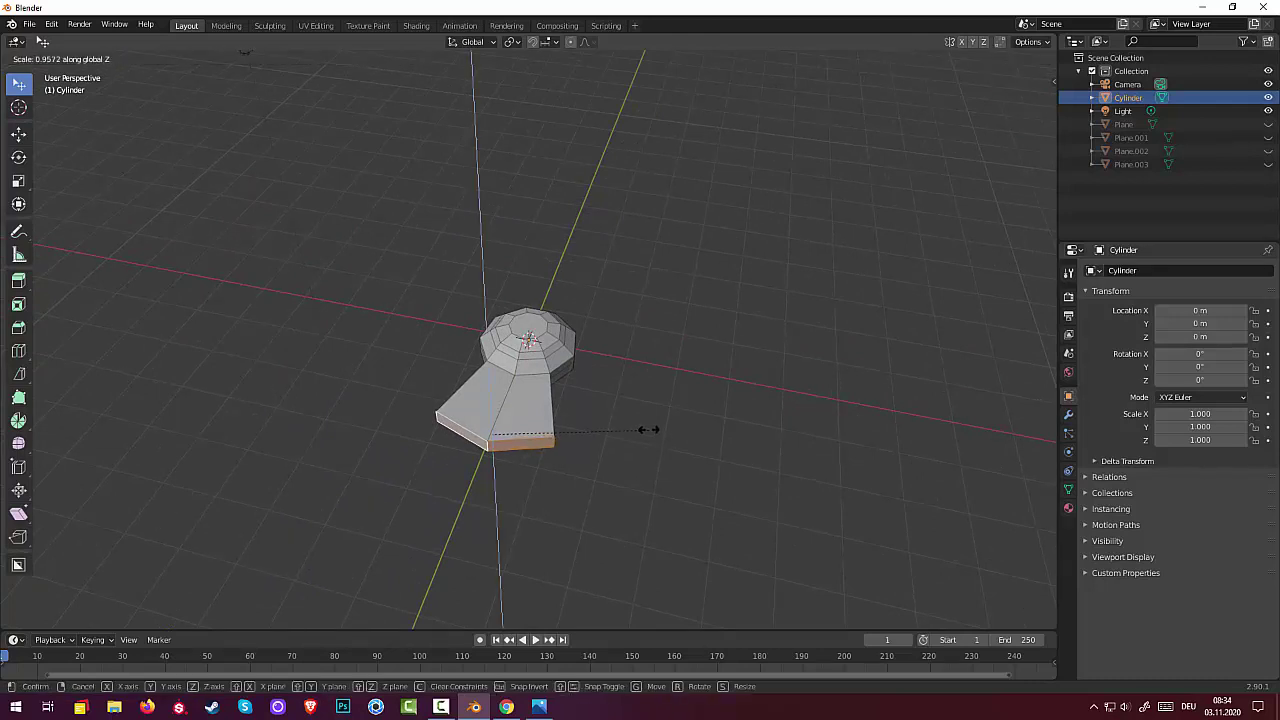
pyautogui.click(551, 403)
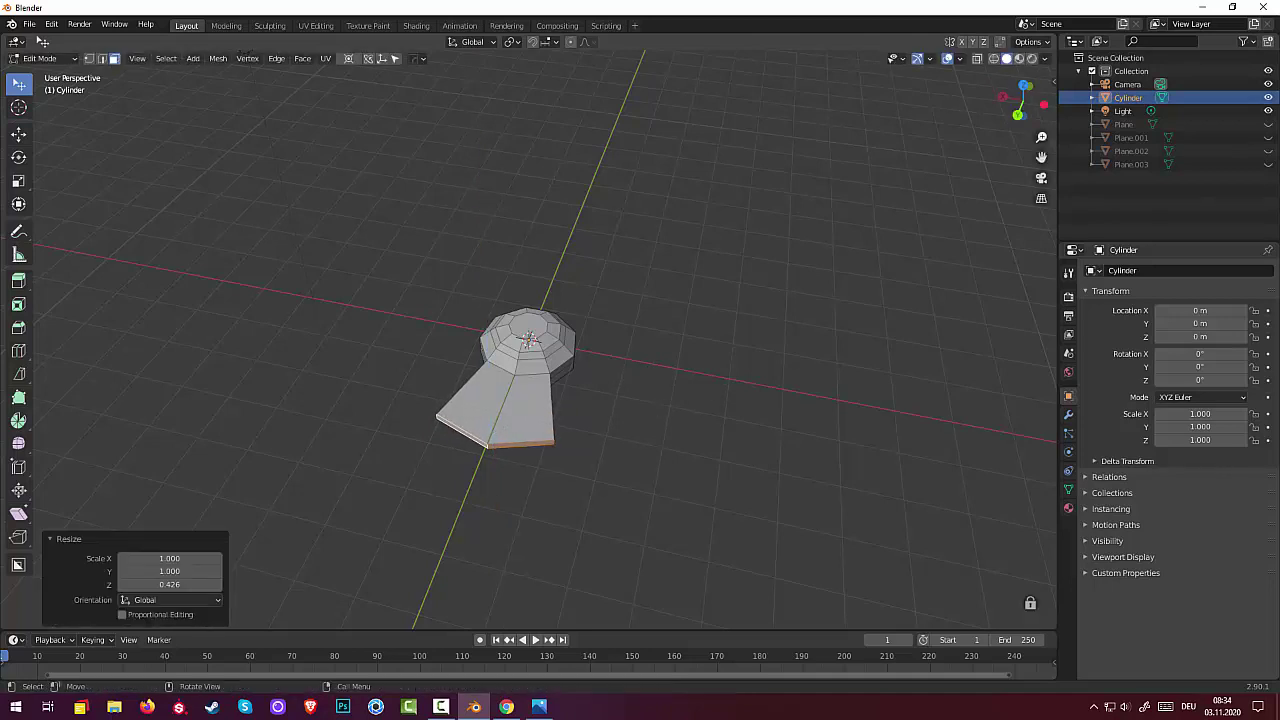
# Step: Switch to edge select mode, clear the selection, and zoom and orbit around the fin
pyautogui.click(103, 59)
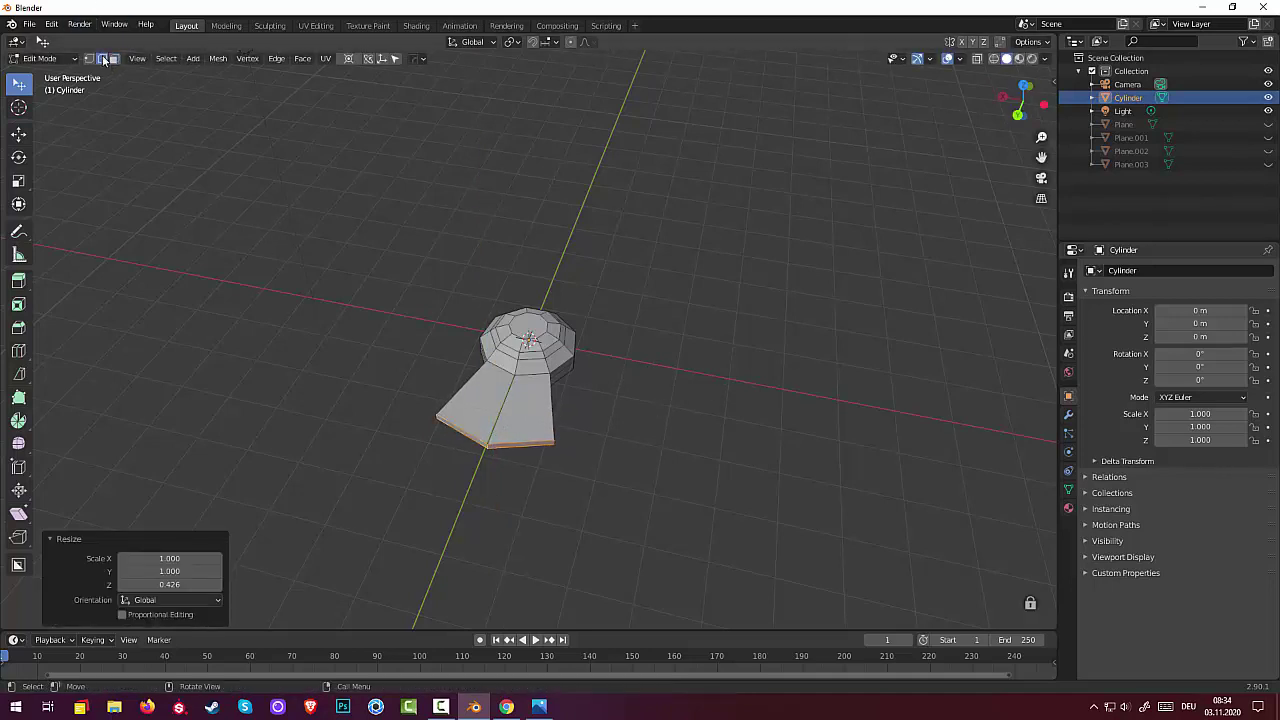
pyautogui.click(544, 461)
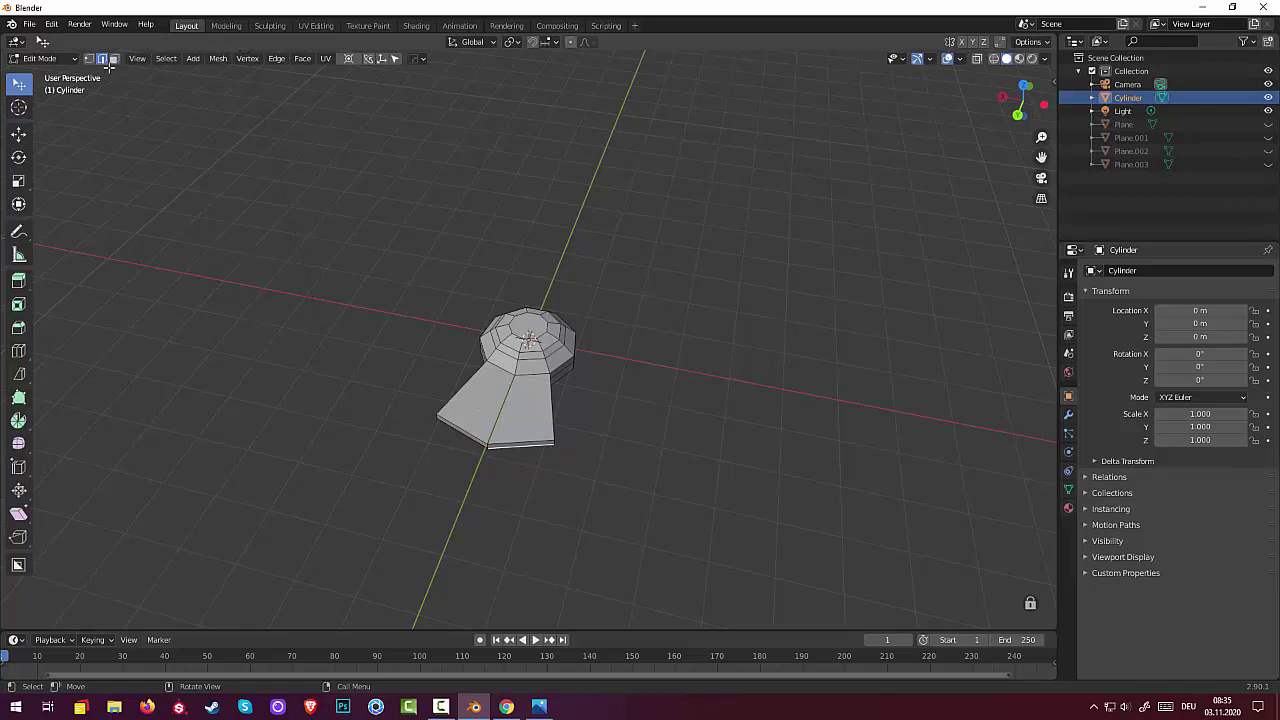
pyautogui.scroll(2, 623, 534)
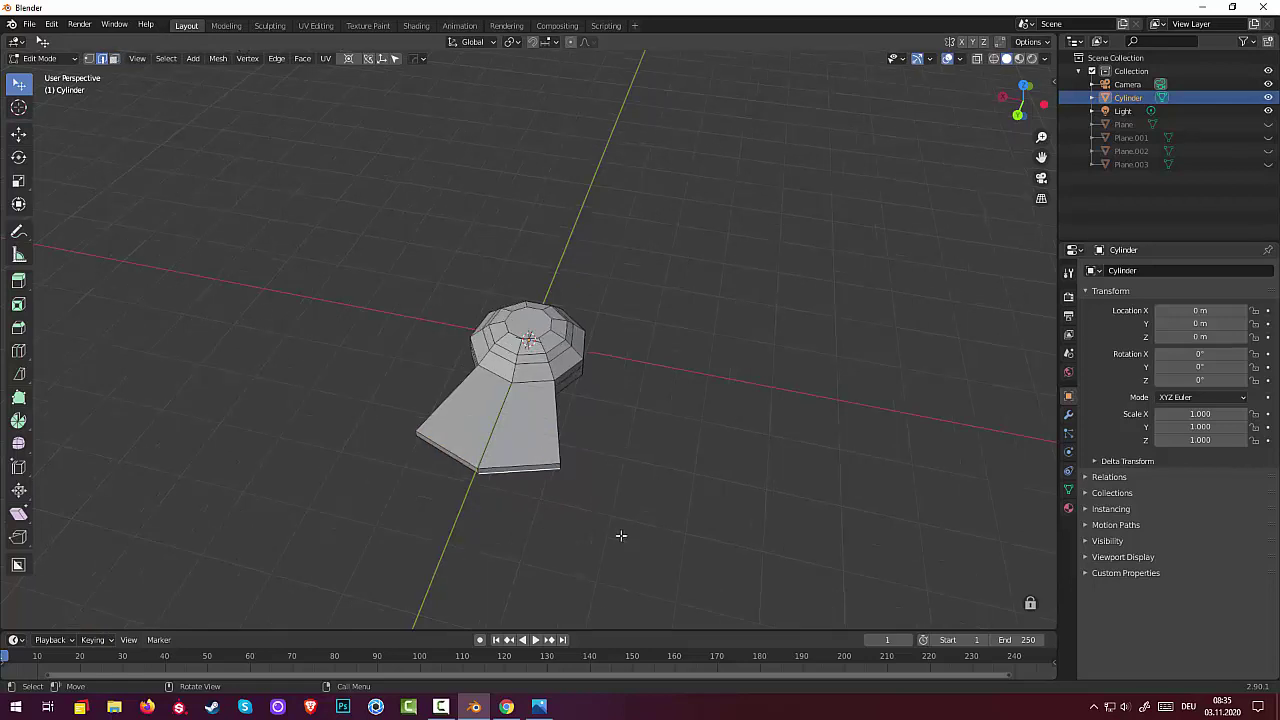
pyautogui.scroll(2, 623, 528)
pyautogui.moveTo(623, 523); pyautogui.dragTo(614, 494, button='middle')
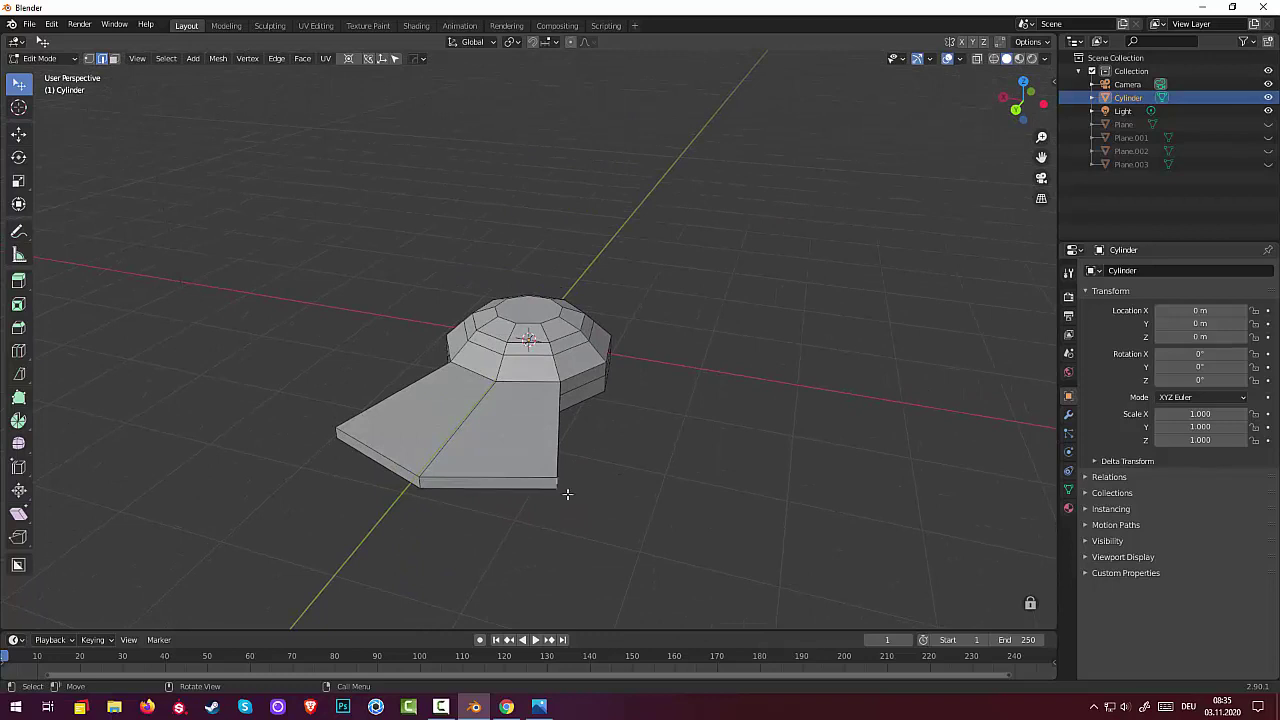
pyautogui.click(114, 58)
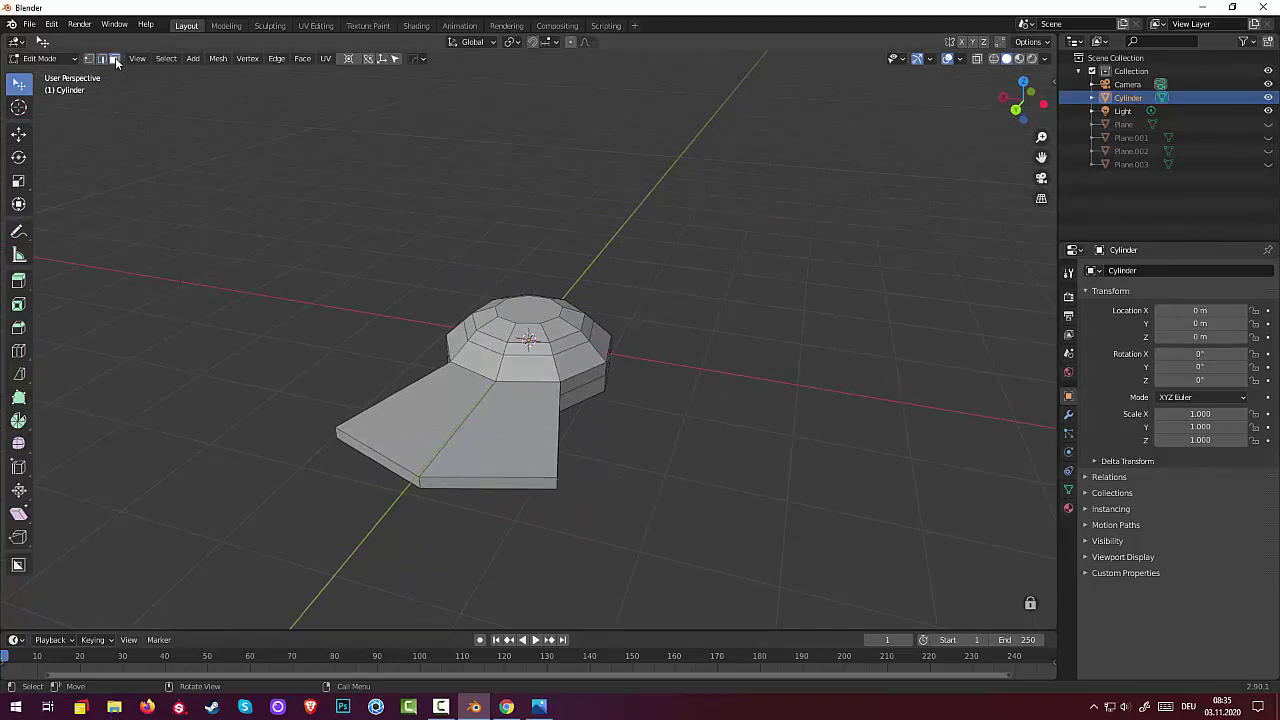
pyautogui.click(102, 58)
pyautogui.moveTo(736, 518); pyautogui.dragTo(706, 503, button='middle')
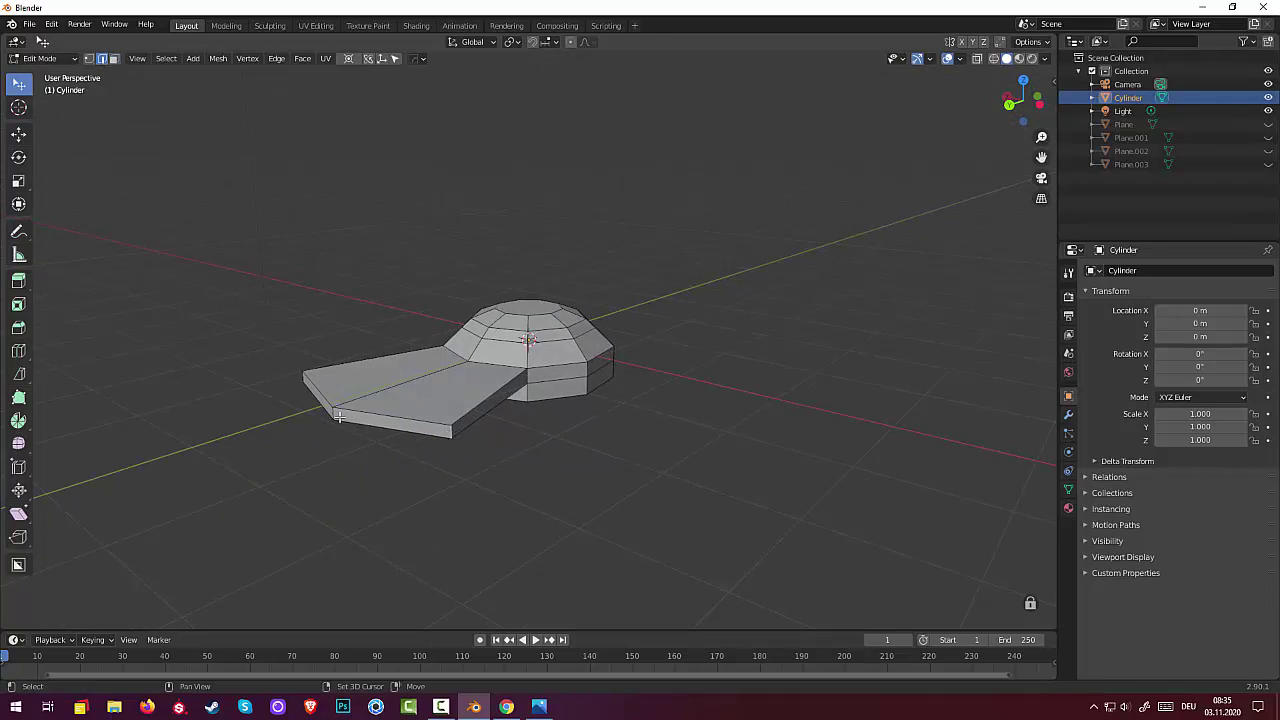
pyautogui.moveTo(354, 463); pyautogui.dragTo(543, 516, button='middle')
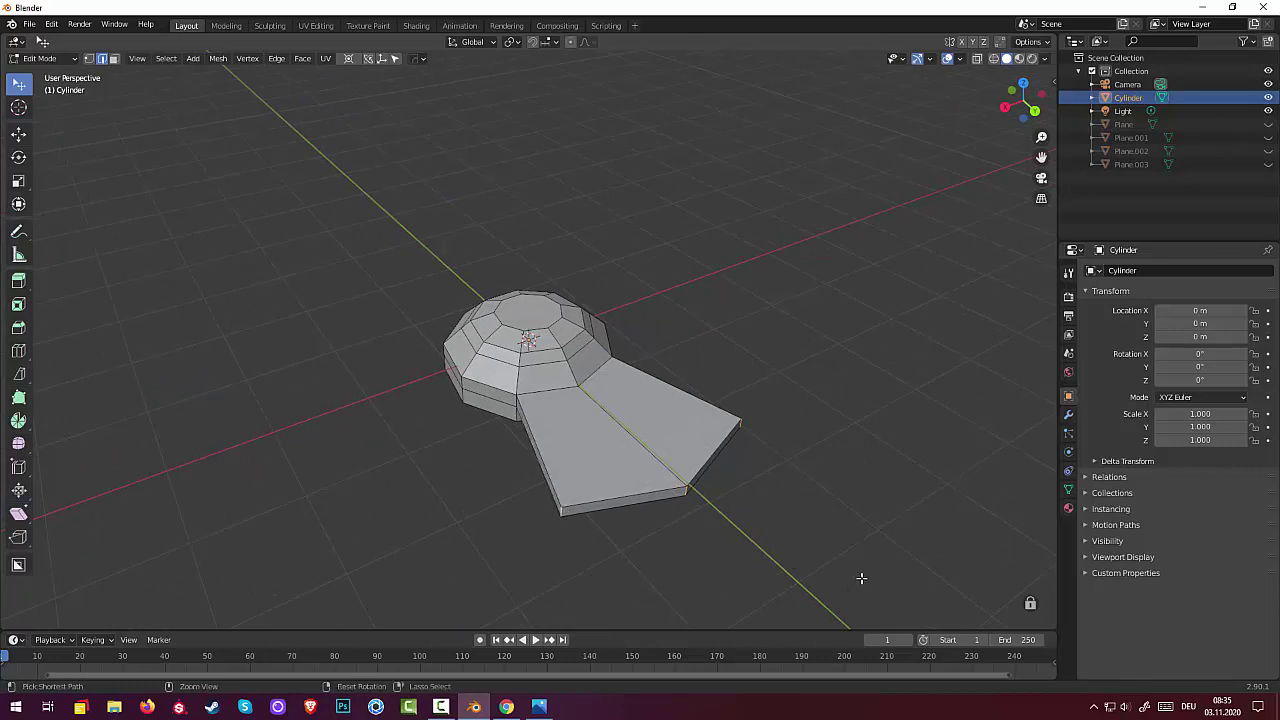
# Step: Bevel the fin tip's corner edges with 3 segments, about 0.534 m wide, then deselect
pyautogui.hotkey('ctrl', 'b')
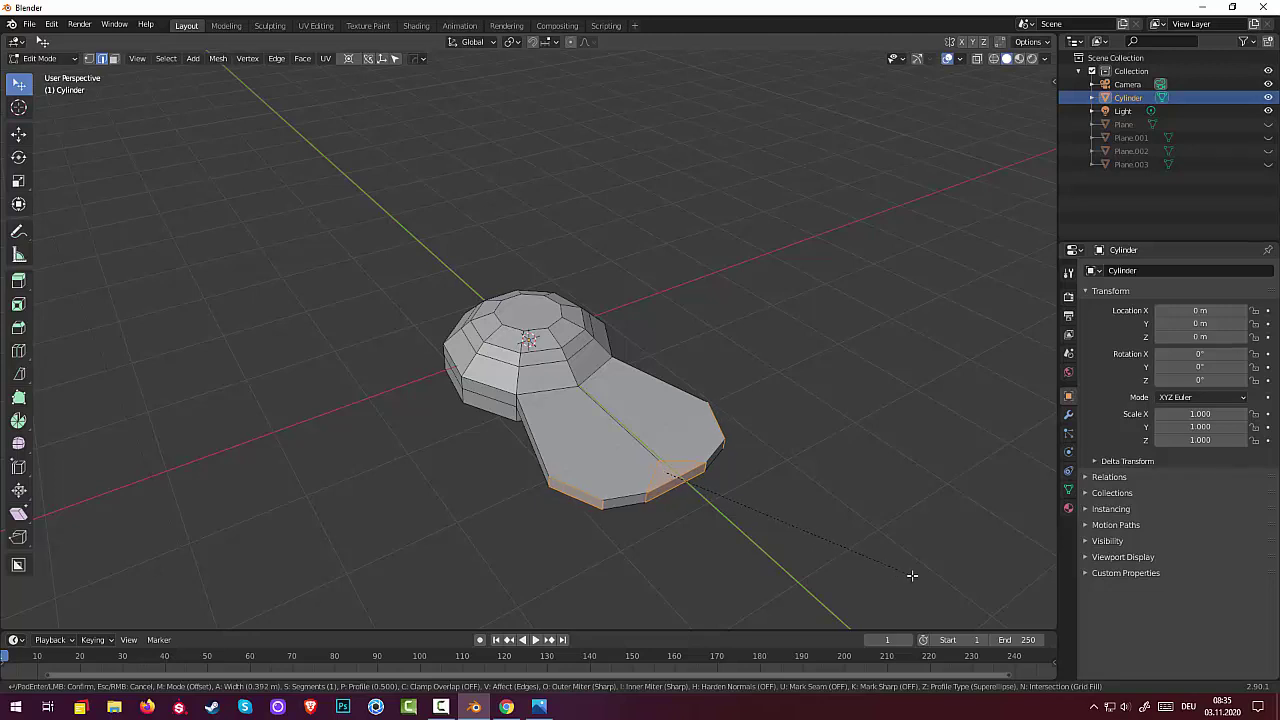
pyautogui.scroll(1, 916, 578)
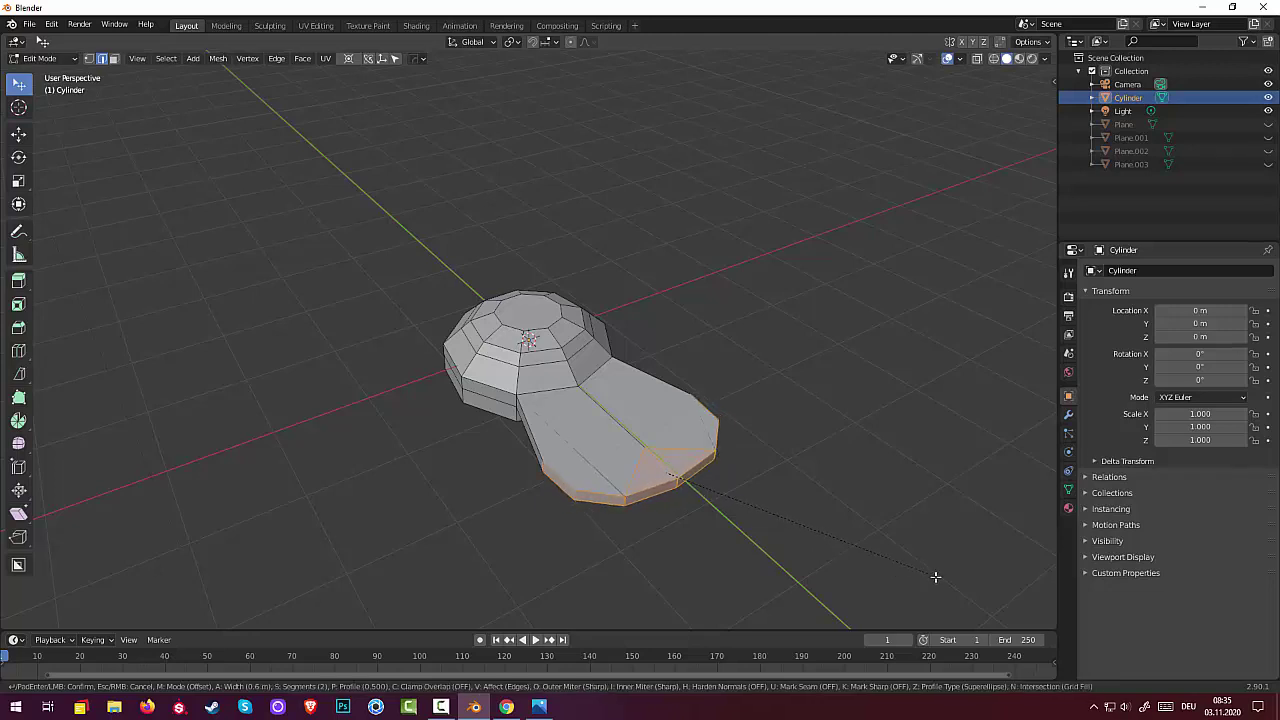
pyautogui.scroll(1, 921, 580)
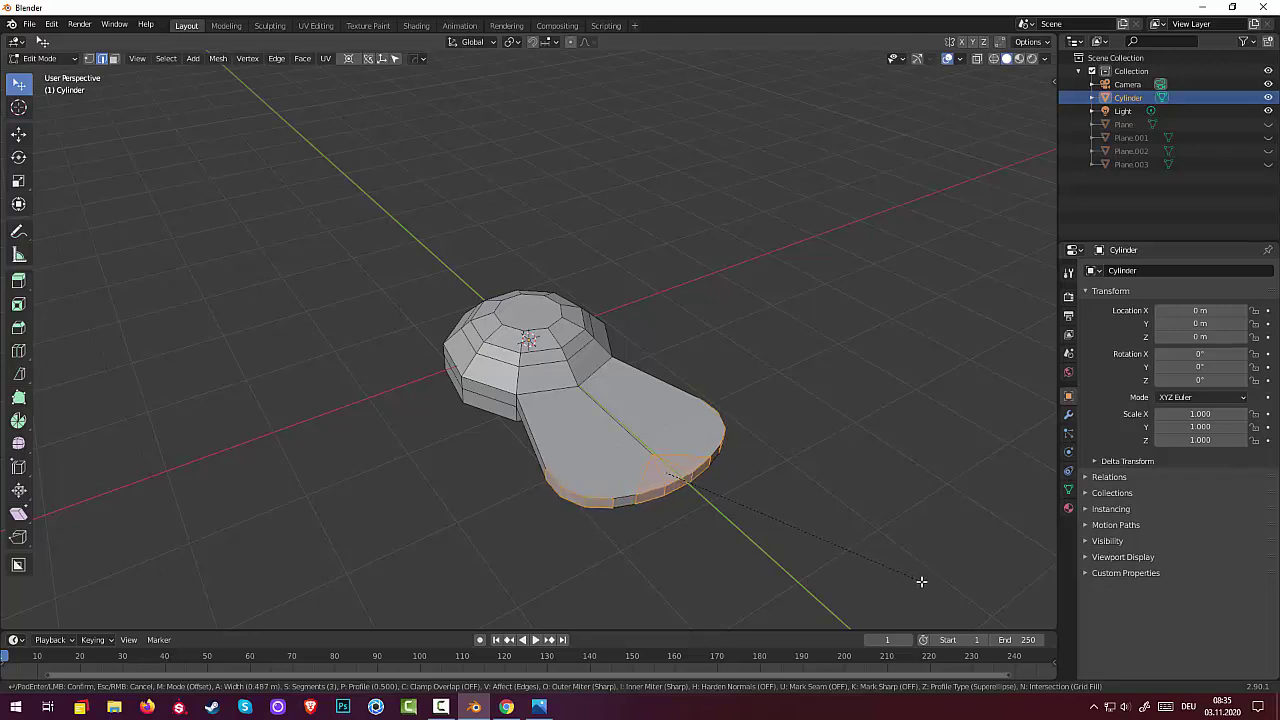
pyautogui.click(918, 582)
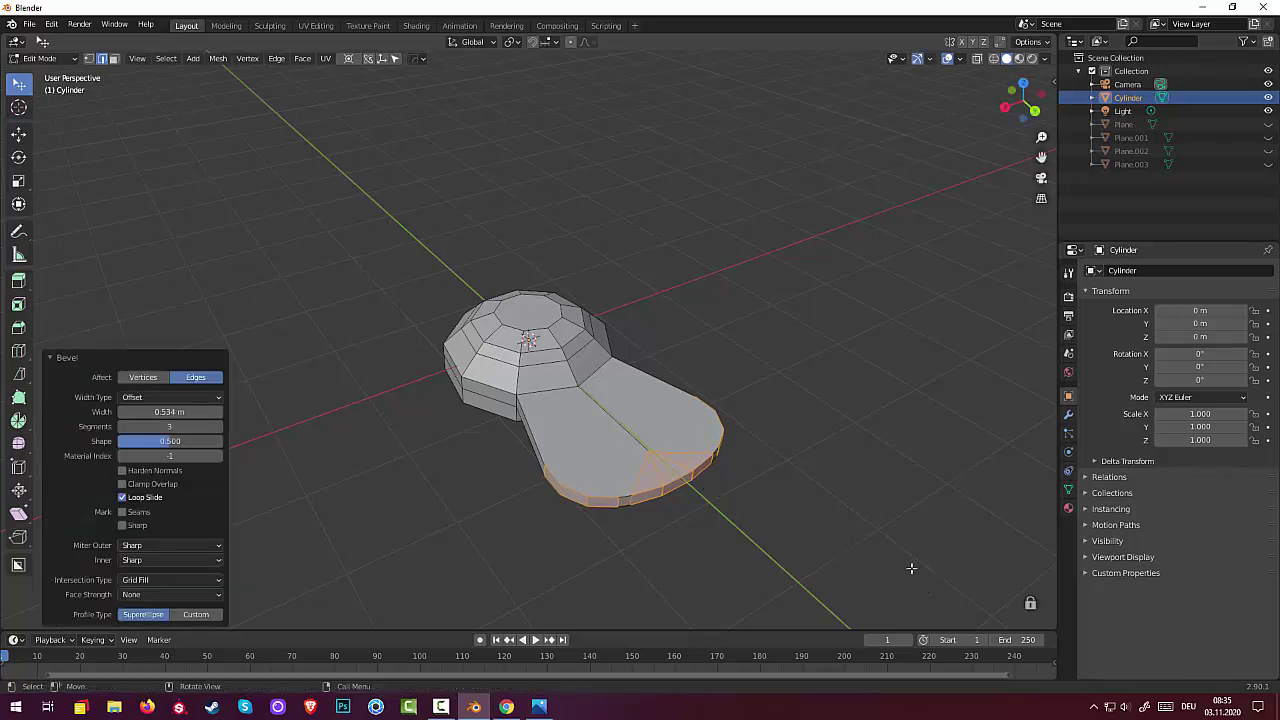
pyautogui.click(862, 526)
pyautogui.moveTo(871, 503)
pyautogui.mouseDown(button='middle')
pyautogui.moveTo(771, 573)
pyautogui.moveTo(800, 486)
pyautogui.moveTo(783, 463)
pyautogui.moveTo(724, 458)
pyautogui.mouseUp(button='middle')
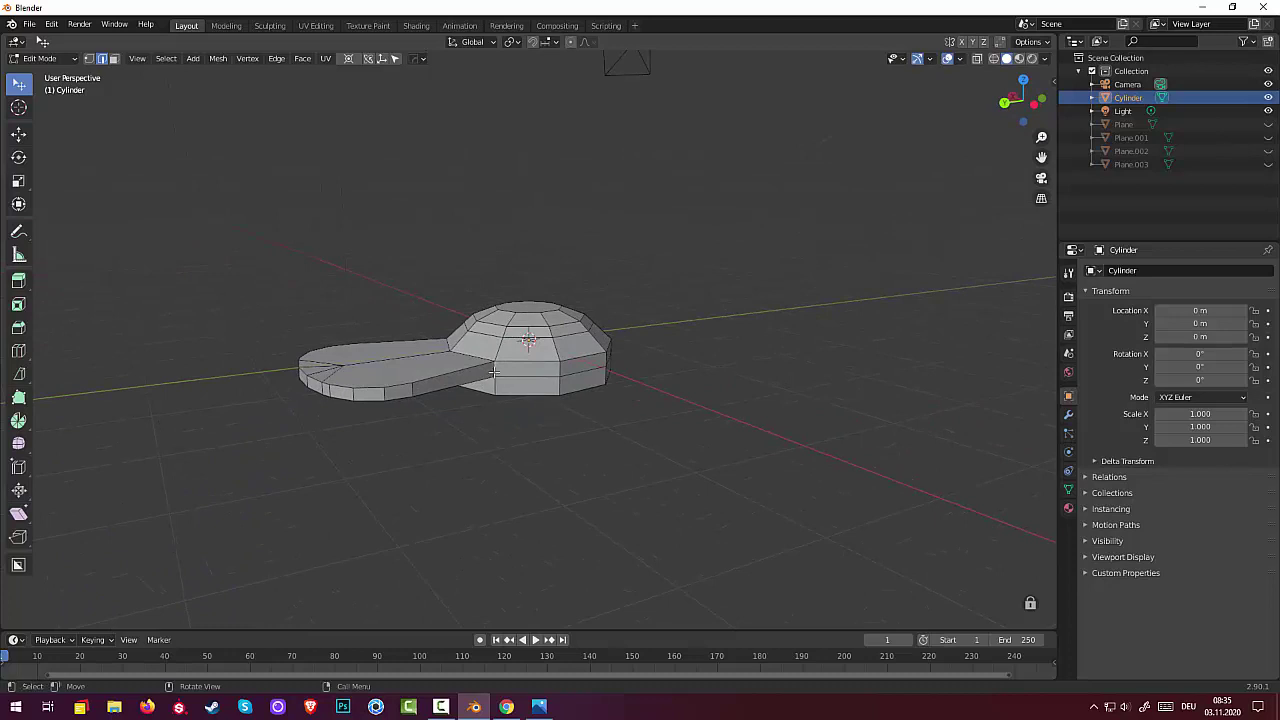
pyautogui.moveTo(551, 423)
pyautogui.mouseDown(button='middle')
pyautogui.moveTo(737, 466)
pyautogui.moveTo(677, 438)
pyautogui.moveTo(655, 455)
pyautogui.moveTo(651, 485)
pyautogui.mouseUp(button='middle')
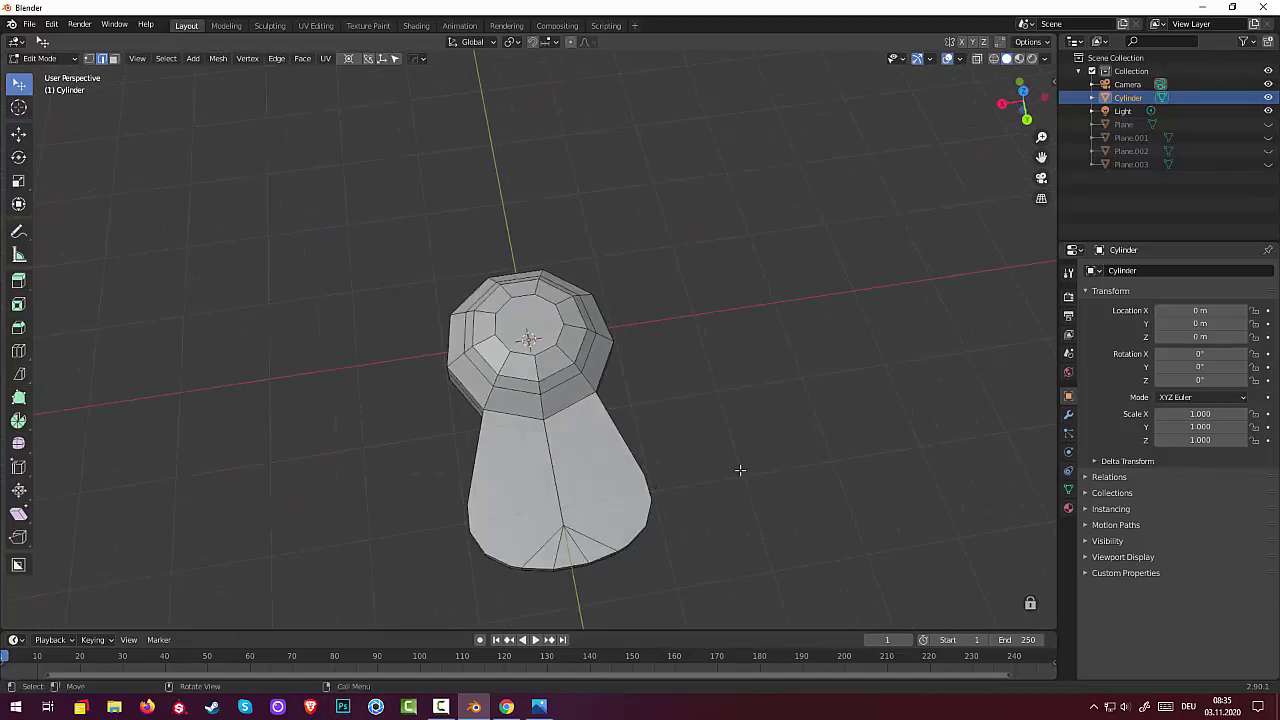
pyautogui.moveTo(747, 497)
pyautogui.mouseDown(button='middle')
pyautogui.moveTo(737, 409)
pyautogui.moveTo(794, 417)
pyautogui.moveTo(648, 403)
pyautogui.mouseUp(button='middle')
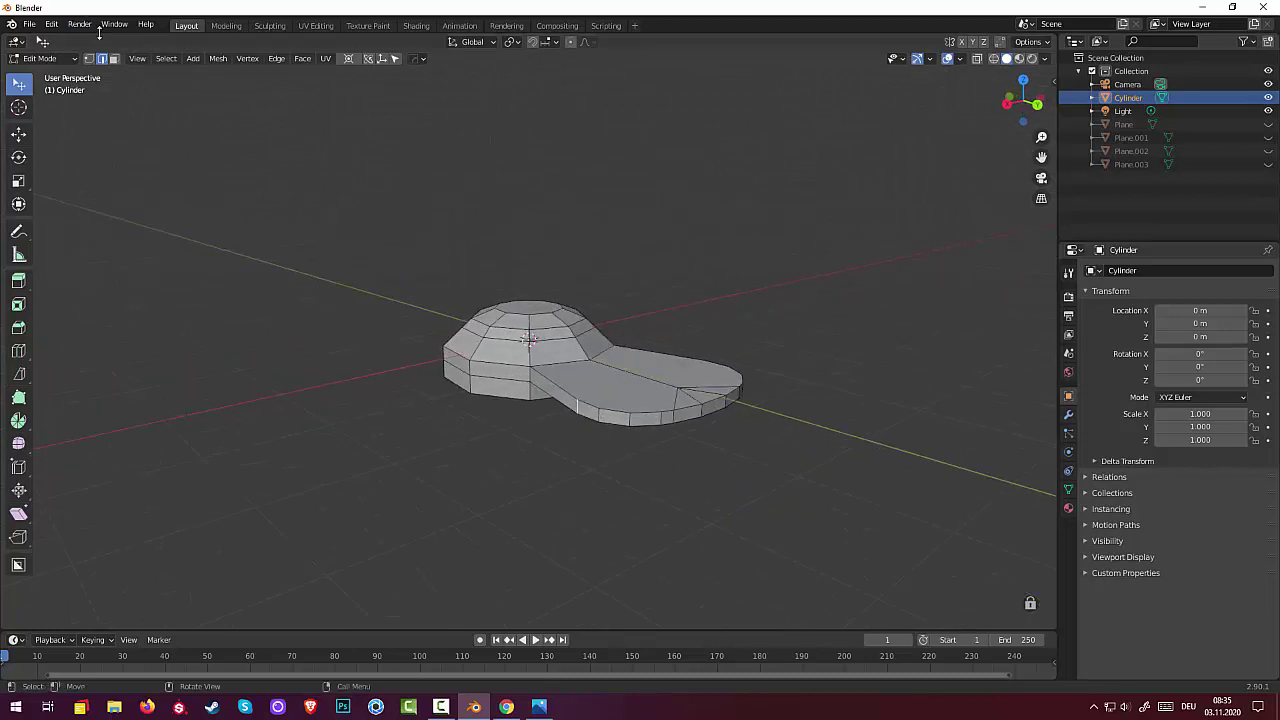
# Step: In face mode, select the fin's side rim faces one after another
pyautogui.click(115, 58)
pyautogui.click(567, 397)
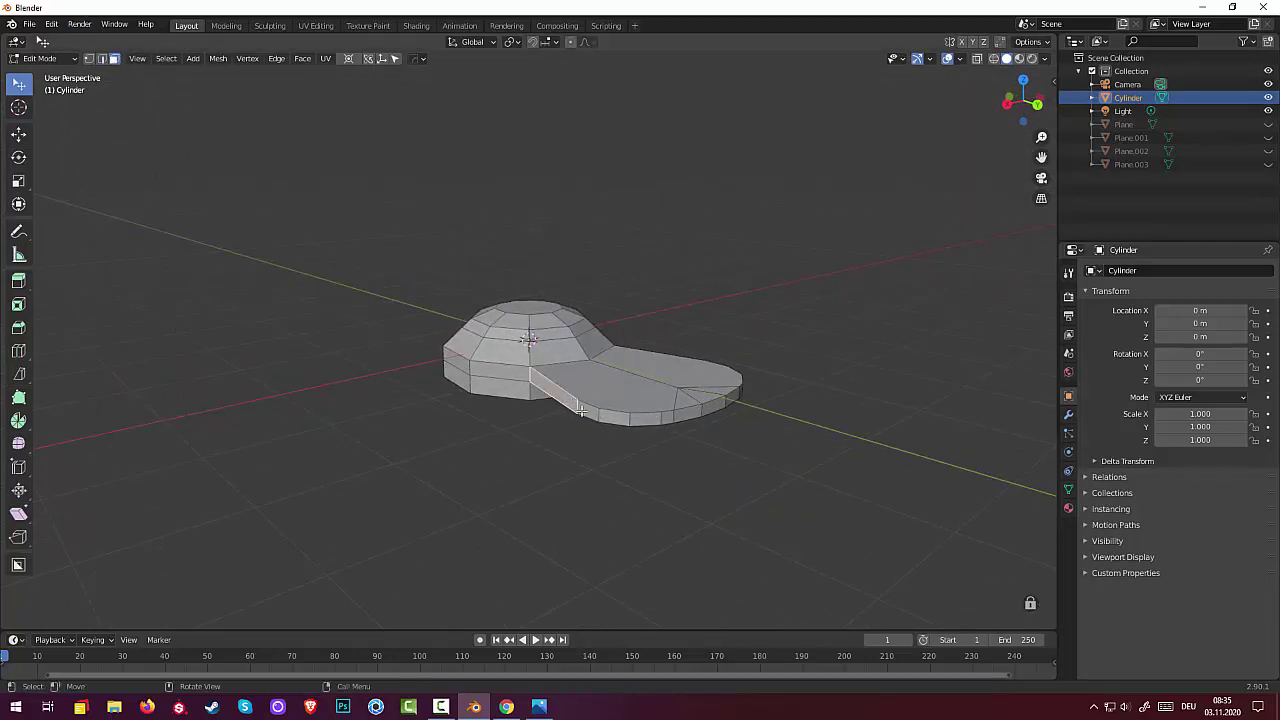
pyautogui.keyDown('shift'); pyautogui.click(592, 413); pyautogui.keyUp('shift')
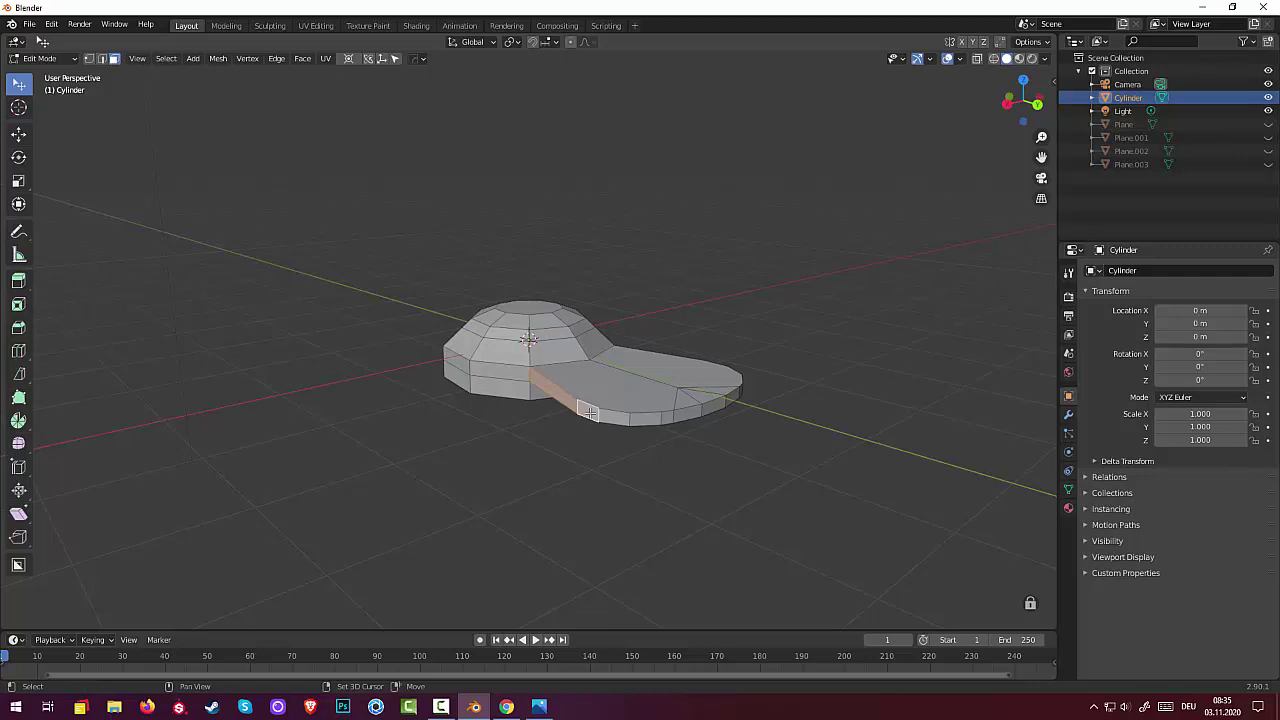
pyautogui.keyDown('alt'); pyautogui.click(662, 418); pyautogui.keyUp('alt')
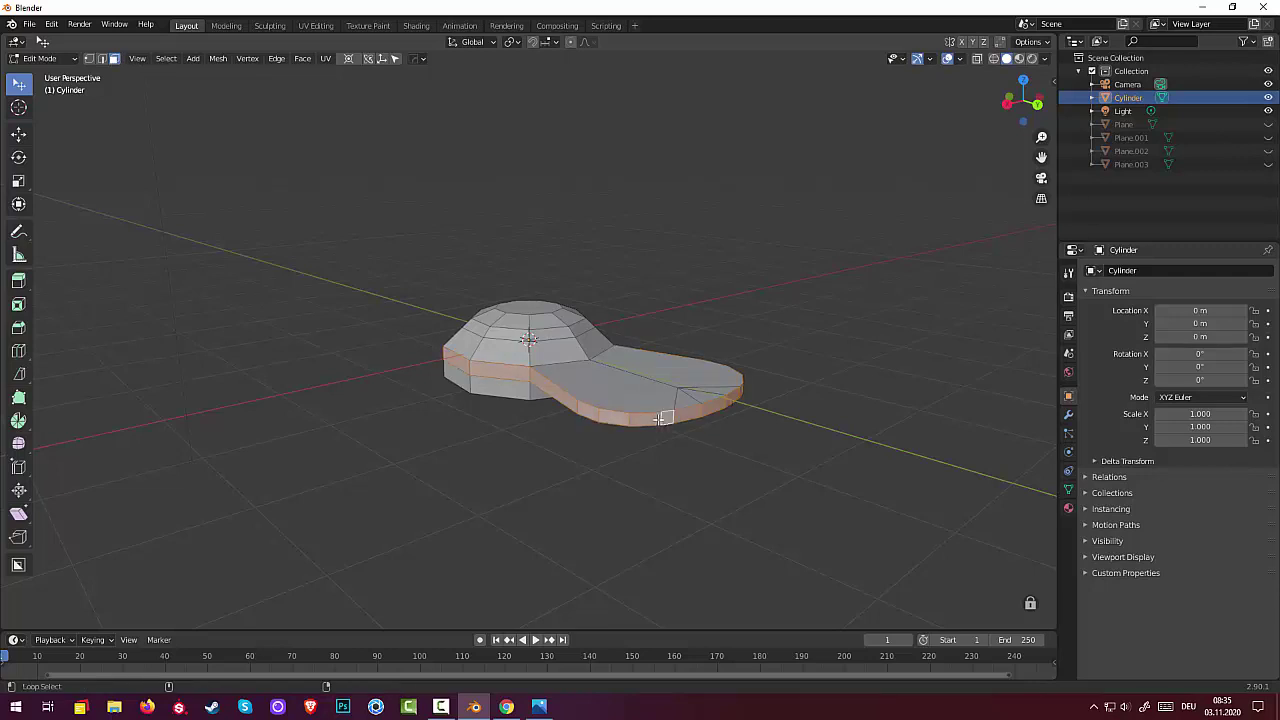
pyautogui.click(550, 391)
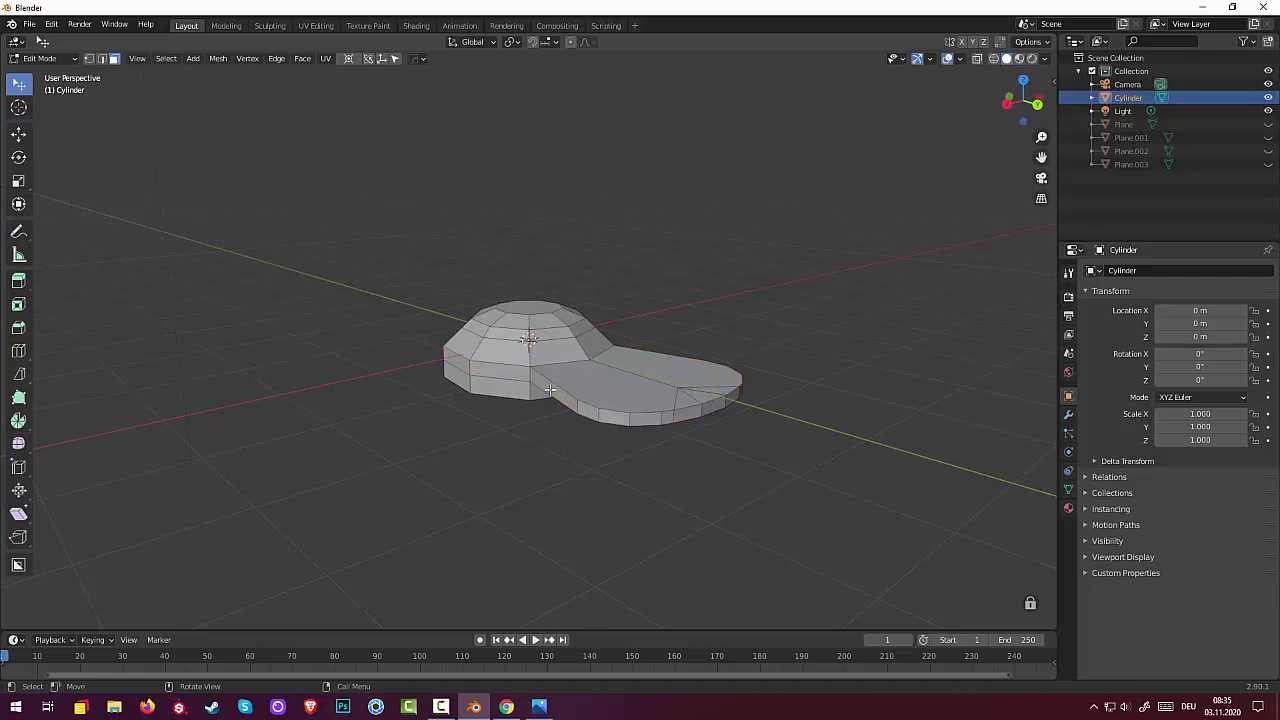
pyautogui.keyDown('shift'); pyautogui.click(588, 408); pyautogui.keyUp('shift')
pyautogui.keyDown('shift'); pyautogui.click(615, 418); pyautogui.keyUp('shift')
pyautogui.keyDown('shift'); pyautogui.click(642, 418); pyautogui.keyUp('shift')
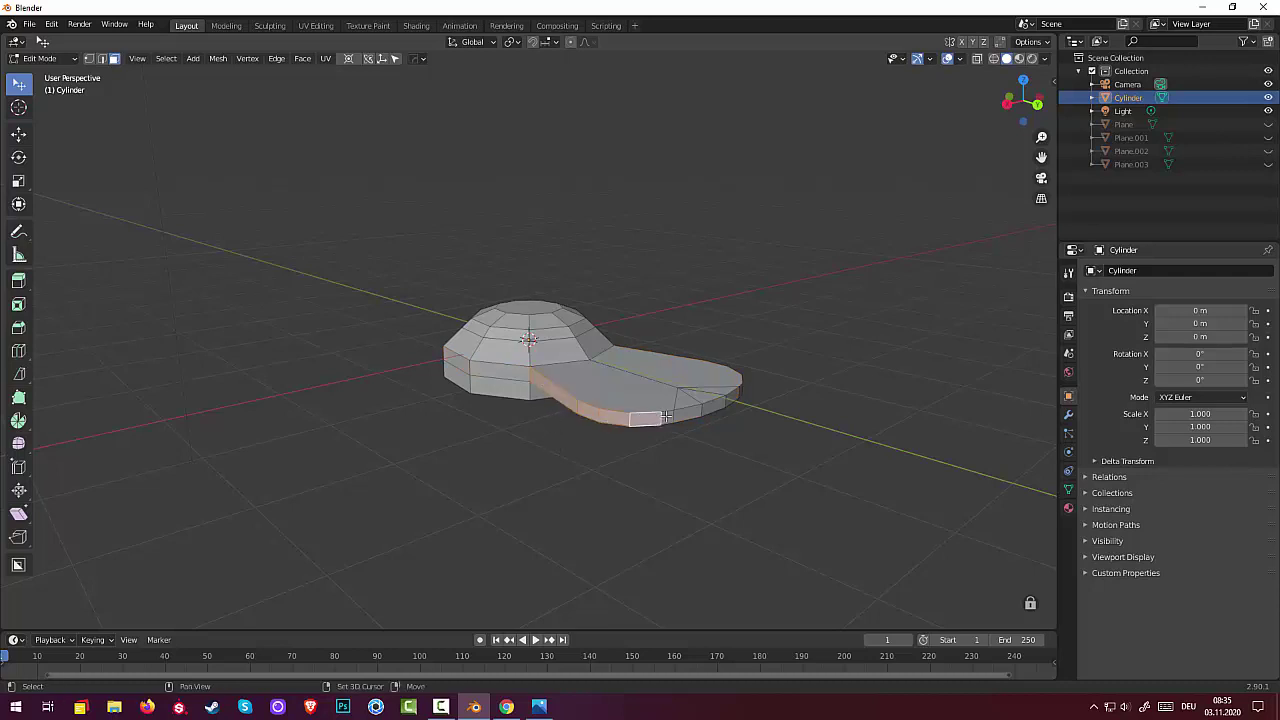
pyautogui.keyDown('shift'); pyautogui.click(665, 416); pyautogui.keyUp('shift')
pyautogui.keyDown('shift'); pyautogui.click(690, 412); pyautogui.keyUp('shift')
pyautogui.moveTo(737, 434); pyautogui.dragTo(729, 444, button='middle')
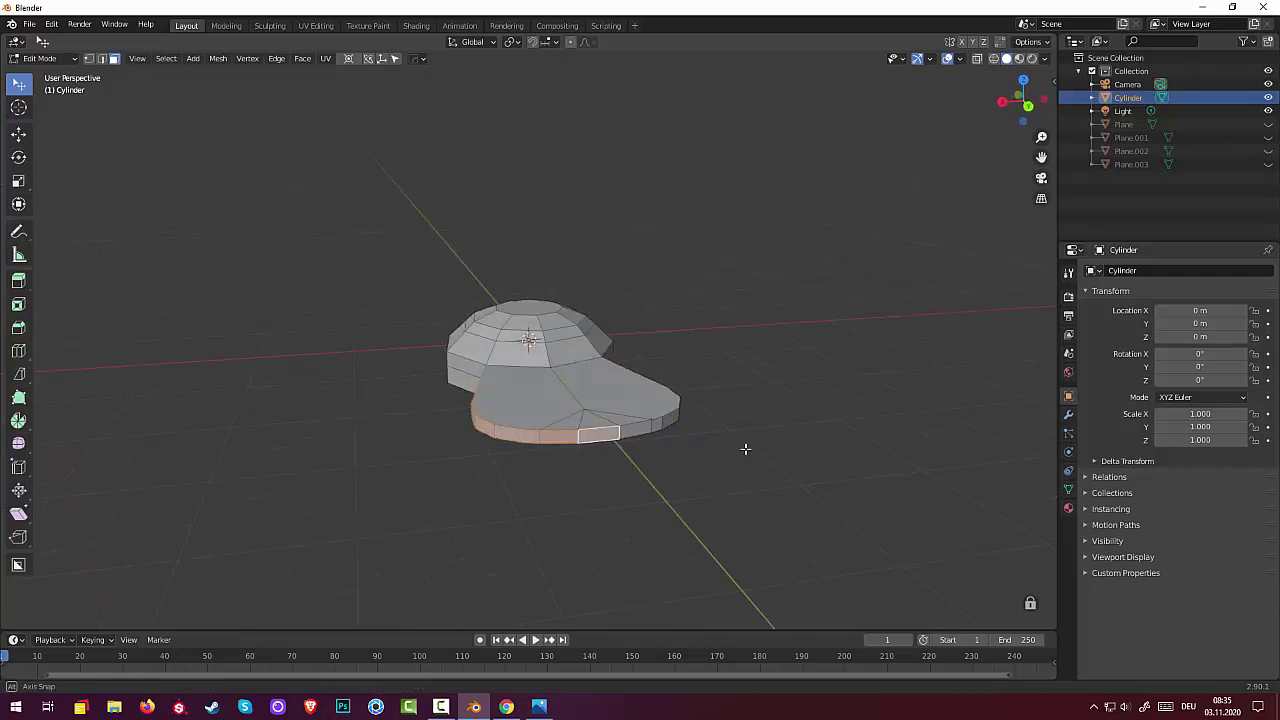
# Step: Reselect the fin's rim faces along its front edge
pyautogui.keyDown('shift'); pyautogui.click(558, 407); pyautogui.keyUp('shift')
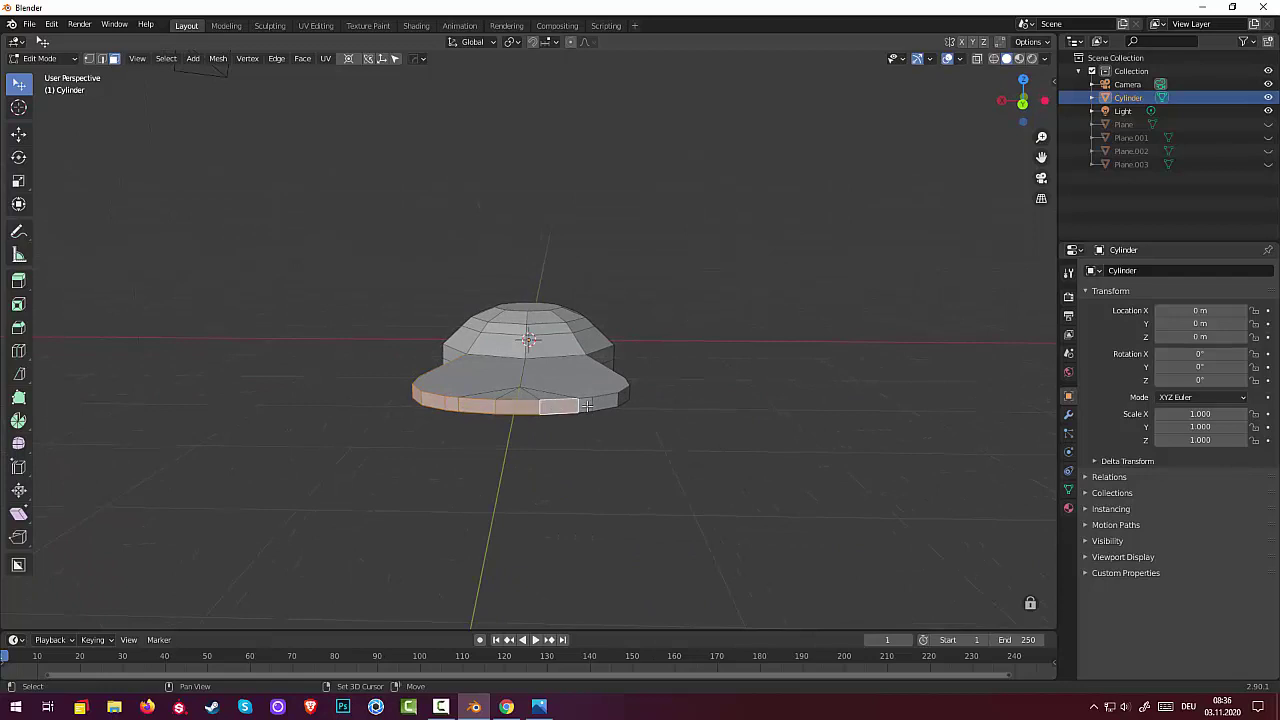
pyautogui.keyDown('shift'); pyautogui.click(600, 403); pyautogui.keyUp('shift')
pyautogui.moveTo(666, 420); pyautogui.dragTo(412, 420, button='middle')
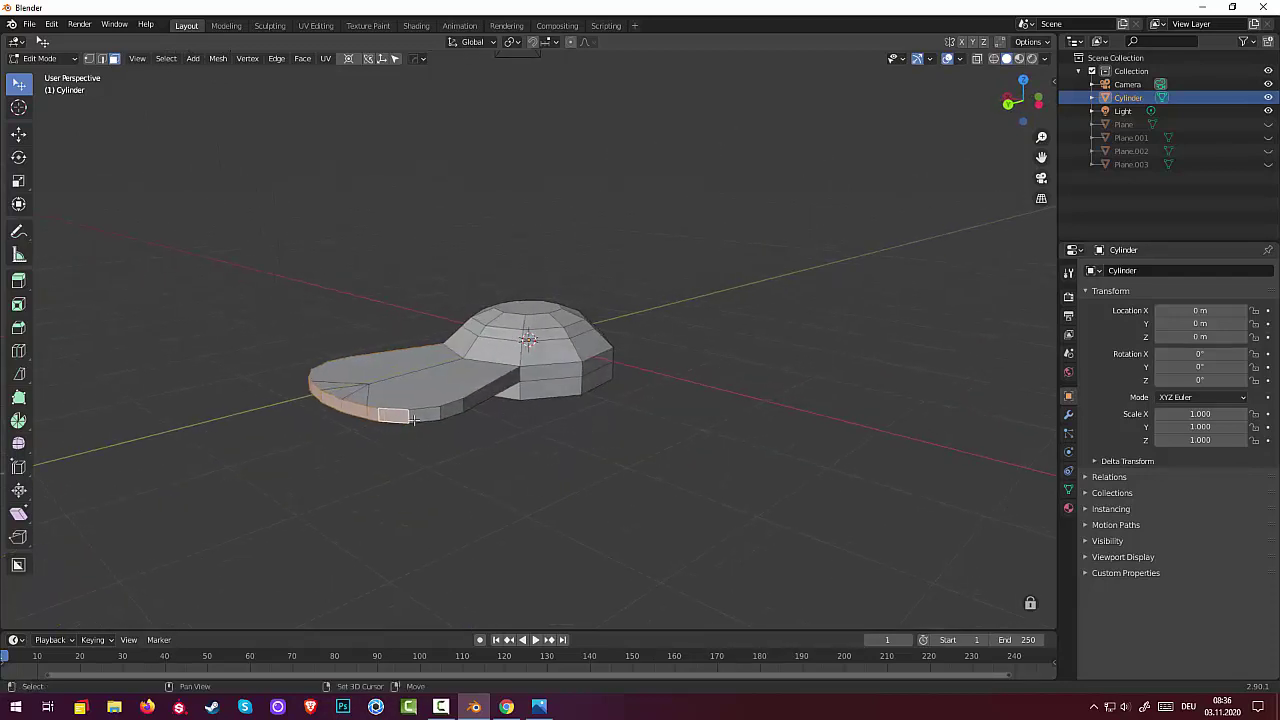
pyautogui.keyDown('shift'); pyautogui.click(425, 414); pyautogui.keyUp('shift')
pyautogui.keyDown('shift'); pyautogui.click(452, 409); pyautogui.keyUp('shift')
pyautogui.keyDown('shift'); pyautogui.click(488, 395); pyautogui.keyUp('shift')
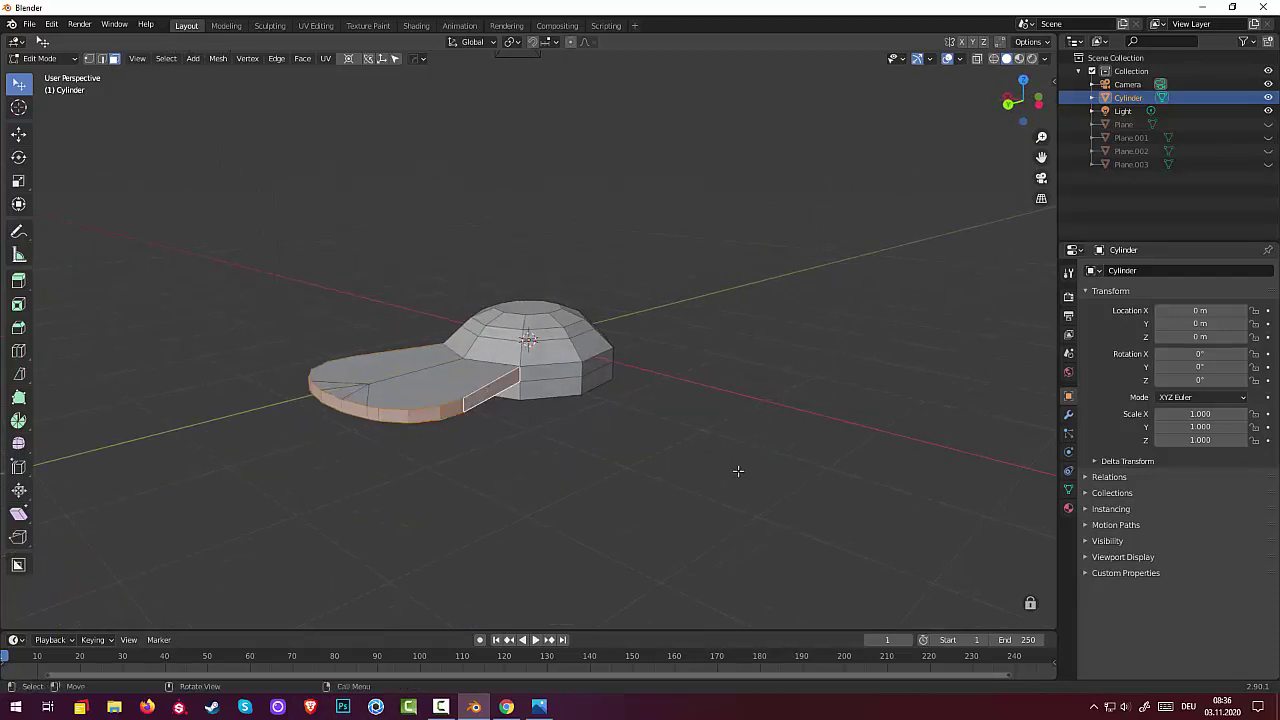
pyautogui.moveTo(738, 471)
pyautogui.mouseDown(button='middle')
pyautogui.moveTo(831, 454)
pyautogui.moveTo(820, 459)
pyautogui.mouseUp(button='middle')
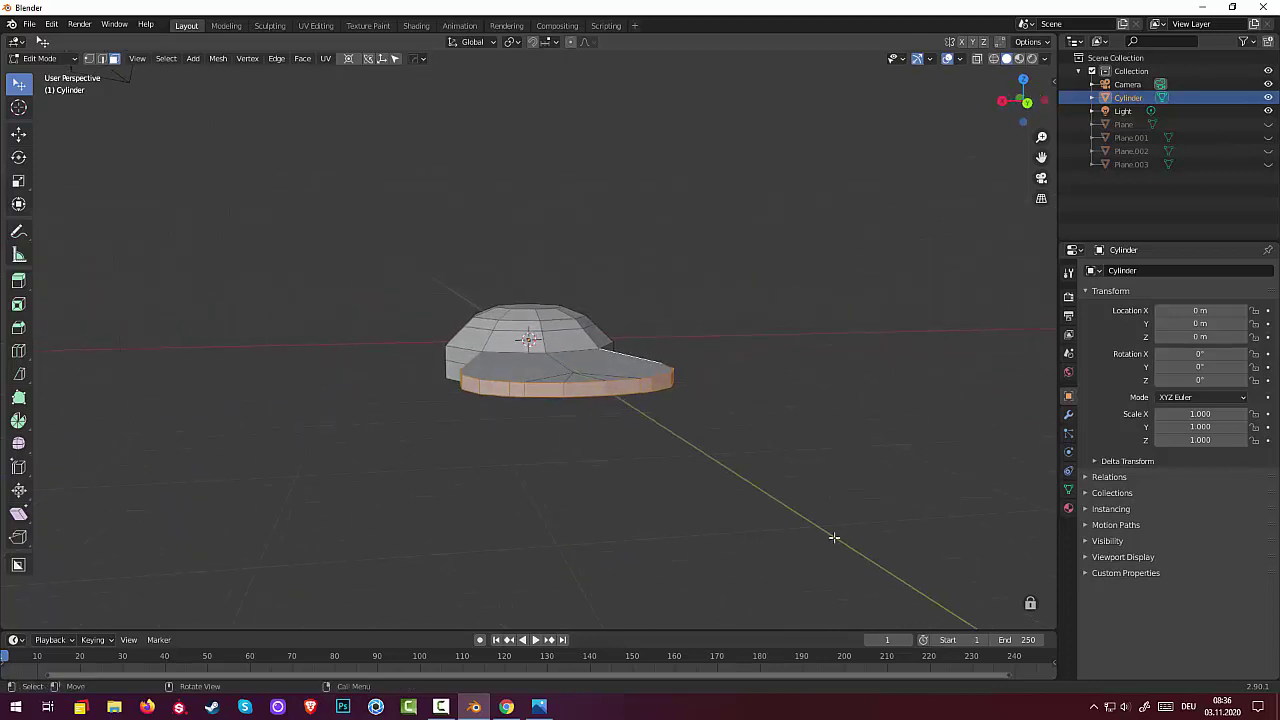
# Step: Rotate the selected rim faces about 14° and deselect them
pyautogui.press('r')
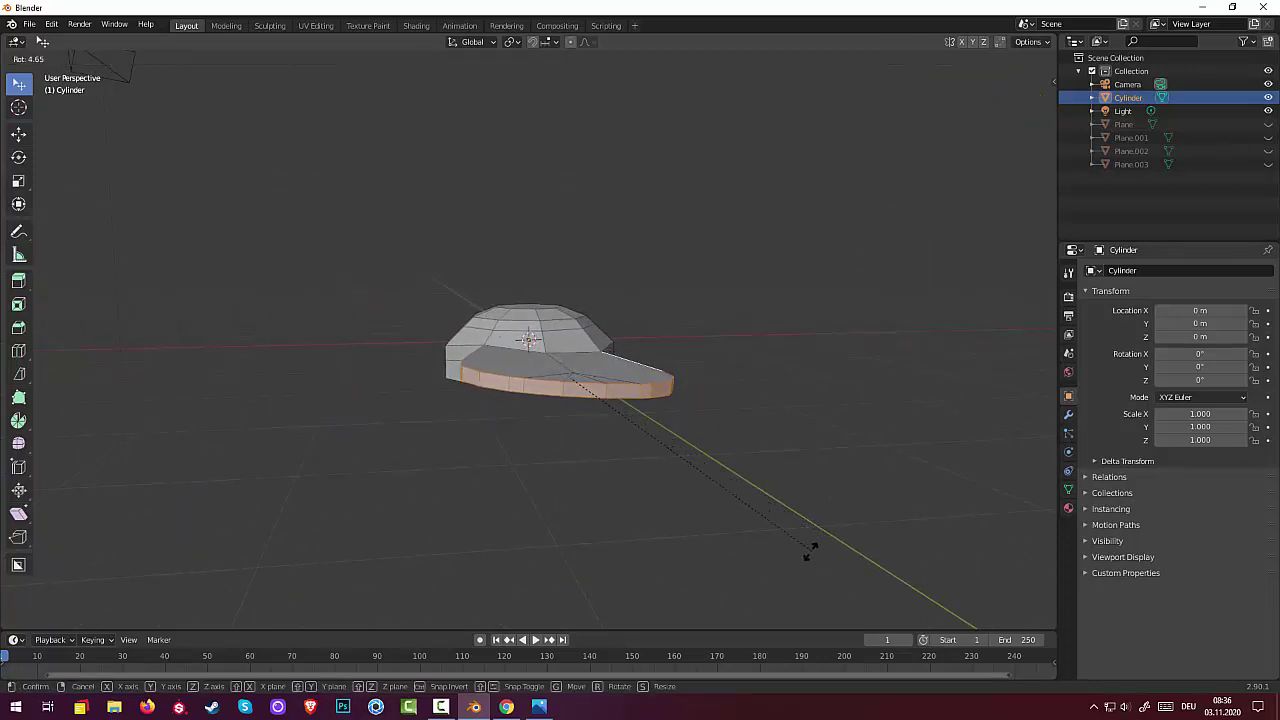
pyautogui.click(738, 548)
pyautogui.click(700, 550)
pyautogui.moveTo(700, 550)
pyautogui.mouseDown(button='middle')
pyautogui.moveTo(657, 534)
pyautogui.moveTo(598, 557)
pyautogui.moveTo(743, 563)
pyautogui.moveTo(737, 460)
pyautogui.moveTo(726, 497)
pyautogui.moveTo(751, 581)
pyautogui.mouseUp(button='middle')
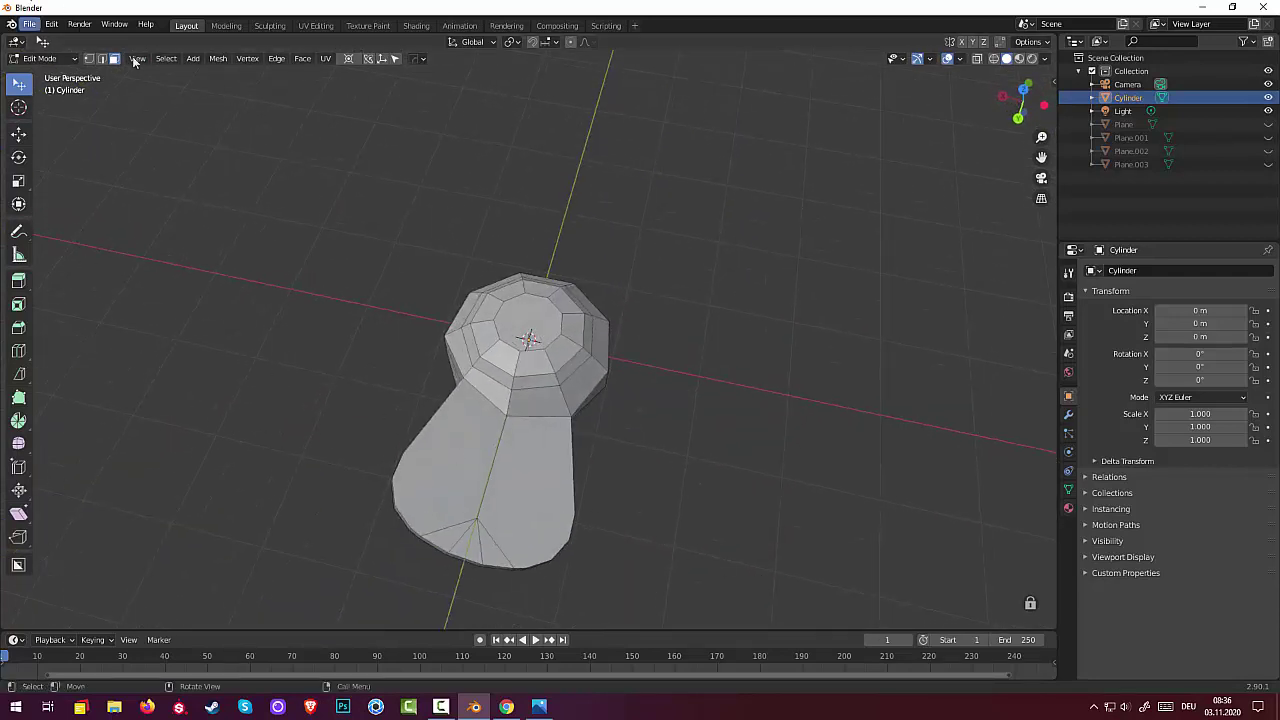
# Step: Select the fin's left and right lower faces
pyautogui.click(437, 458)
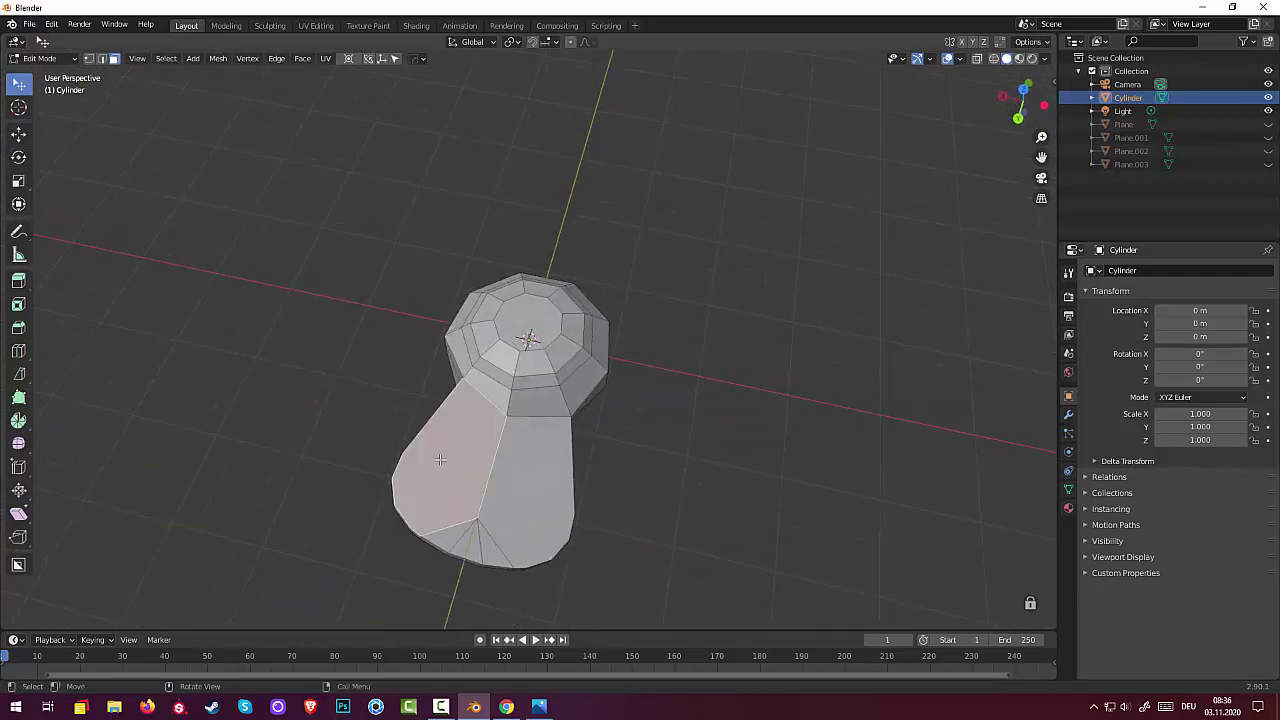
pyautogui.keyDown('shift'); pyautogui.click(552, 492); pyautogui.keyUp('shift')
pyautogui.moveTo(583, 490)
pyautogui.keyDown('shift'); pyautogui.mouseDown(button='middle')
pyautogui.moveTo(538, 380)
pyautogui.moveTo(569, 449)
pyautogui.moveTo(634, 397)
pyautogui.moveTo(545, 369)
pyautogui.mouseUp(button='middle'); pyautogui.keyUp('shift')
# Step: Select a fin side face, grow the selection, and add the remaining fin faces including the end face
pyautogui.click(380, 345)
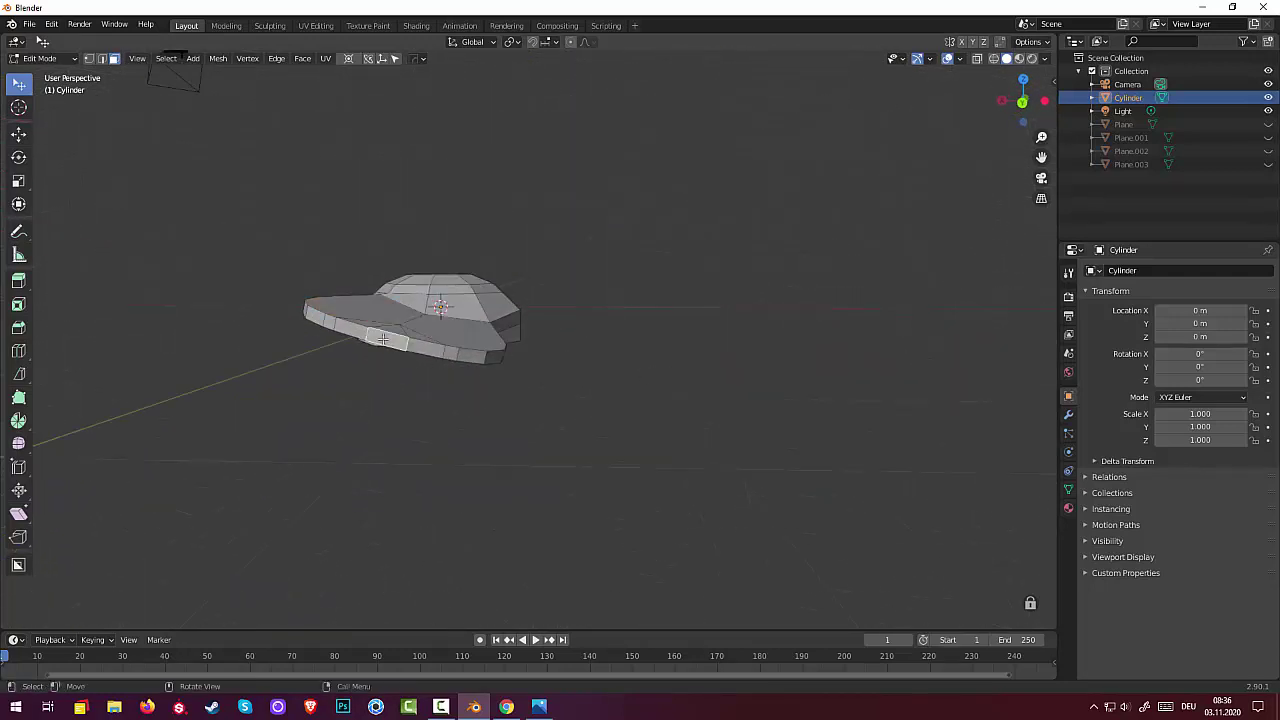
pyautogui.press('ctrl+KP_Add')
pyautogui.press('ctrl+KP_Add')
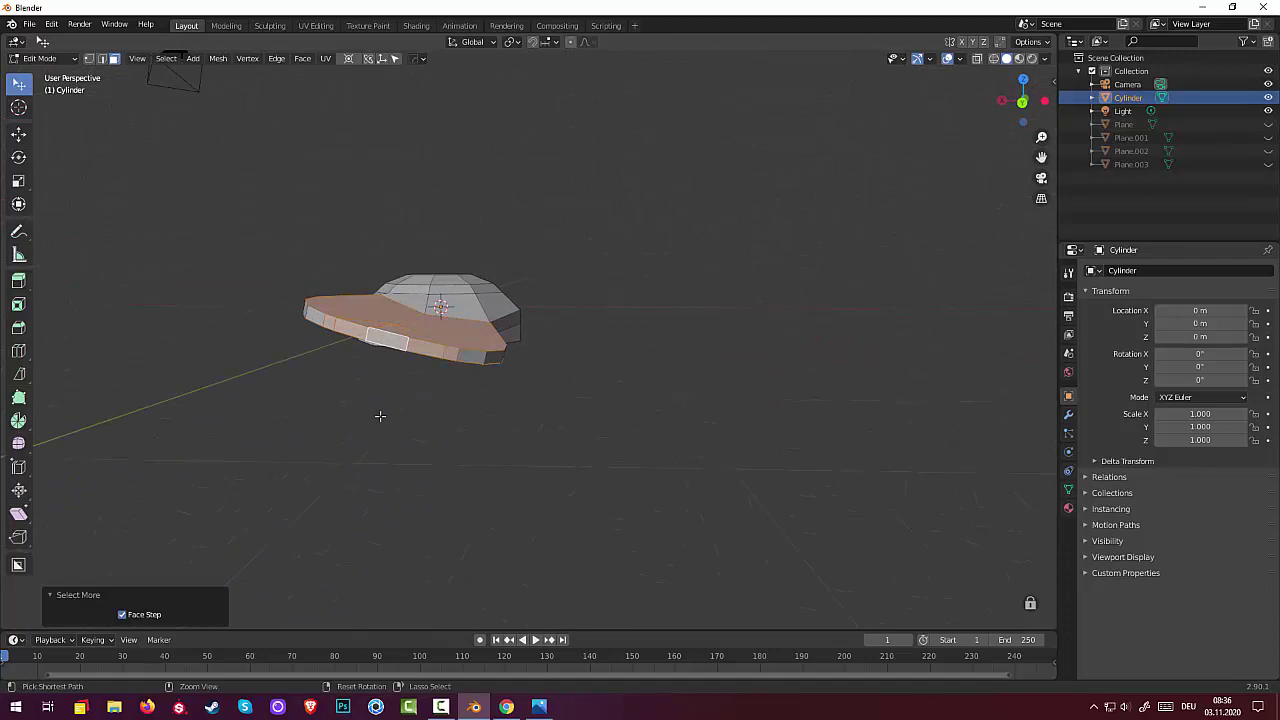
pyautogui.keyDown('shift'); pyautogui.click(471, 357); pyautogui.keyUp('shift')
pyautogui.keyDown('shift'); pyautogui.click(315, 318); pyautogui.keyUp('shift')
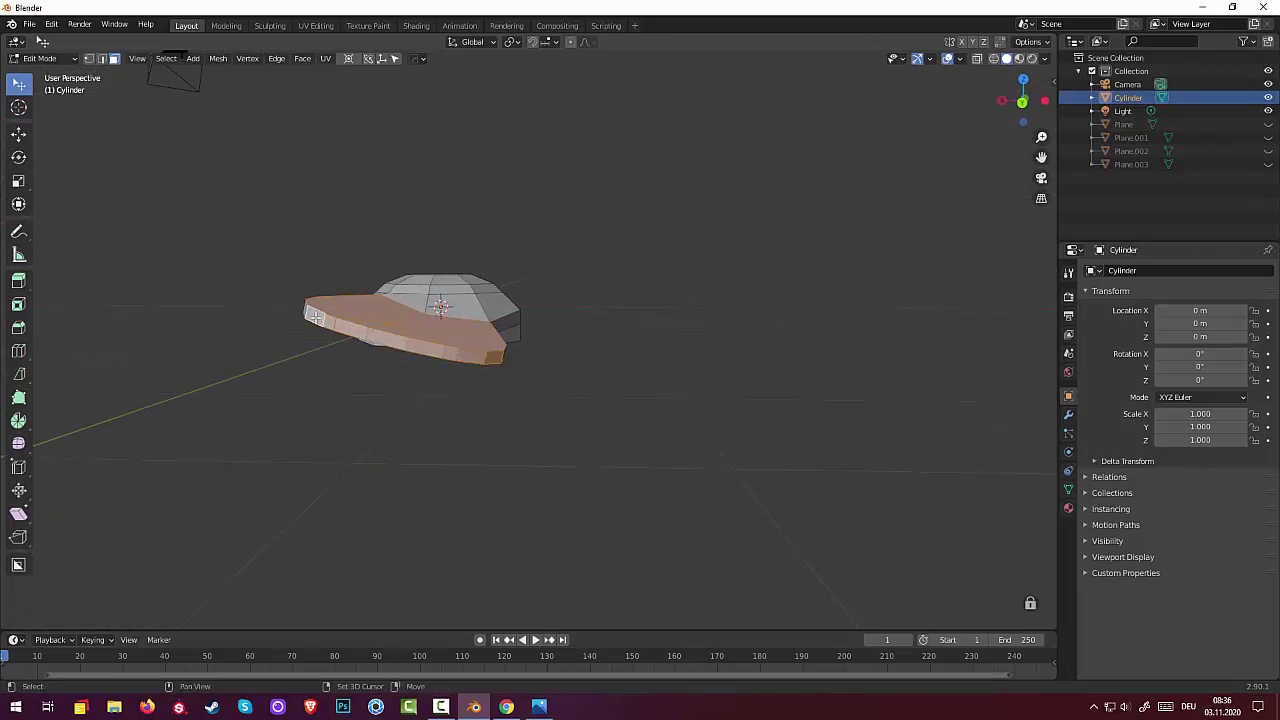
pyautogui.moveTo(303, 311); pyautogui.dragTo(423, 312, button='middle')
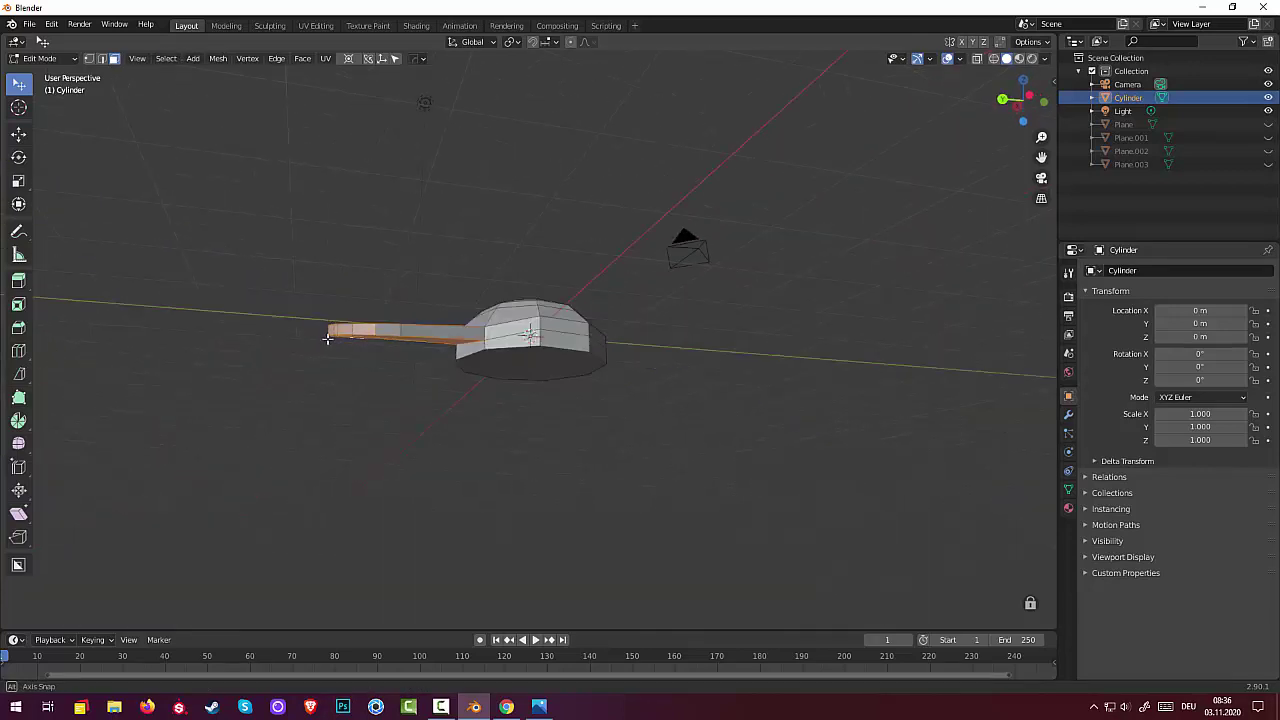
pyautogui.keyDown('shift'); pyautogui.click(460, 334); pyautogui.keyUp('shift')
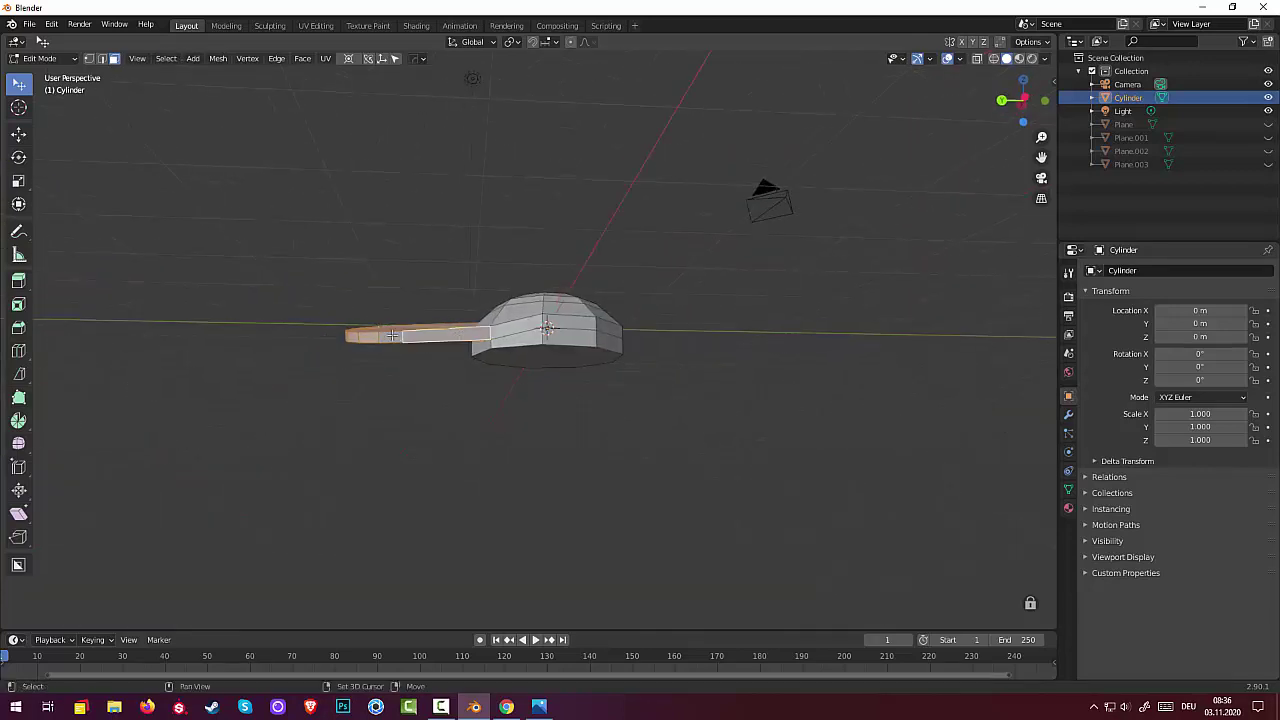
pyautogui.moveTo(391, 335)
pyautogui.mouseDown(button='middle')
pyautogui.moveTo(725, 418)
pyautogui.moveTo(723, 374)
pyautogui.moveTo(777, 503)
pyautogui.moveTo(737, 401)
pyautogui.moveTo(629, 449)
pyautogui.moveTo(577, 377)
pyautogui.moveTo(486, 386)
pyautogui.moveTo(371, 349)
pyautogui.moveTo(360, 357)
pyautogui.moveTo(606, 400)
pyautogui.moveTo(621, 479)
pyautogui.moveTo(631, 422)
pyautogui.mouseUp(button='middle')
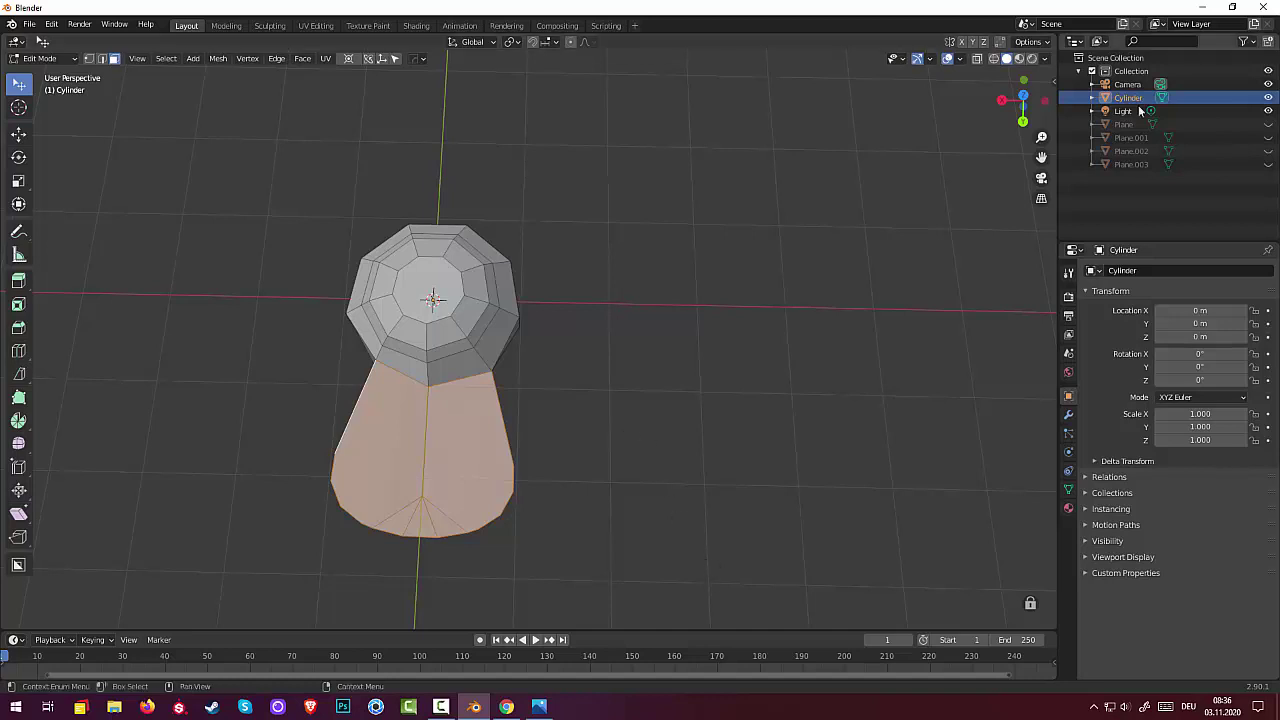
# Step: Show the transform sidebar, then try moving and rotating the fin faces but cancel both
pyautogui.click(1053, 80)
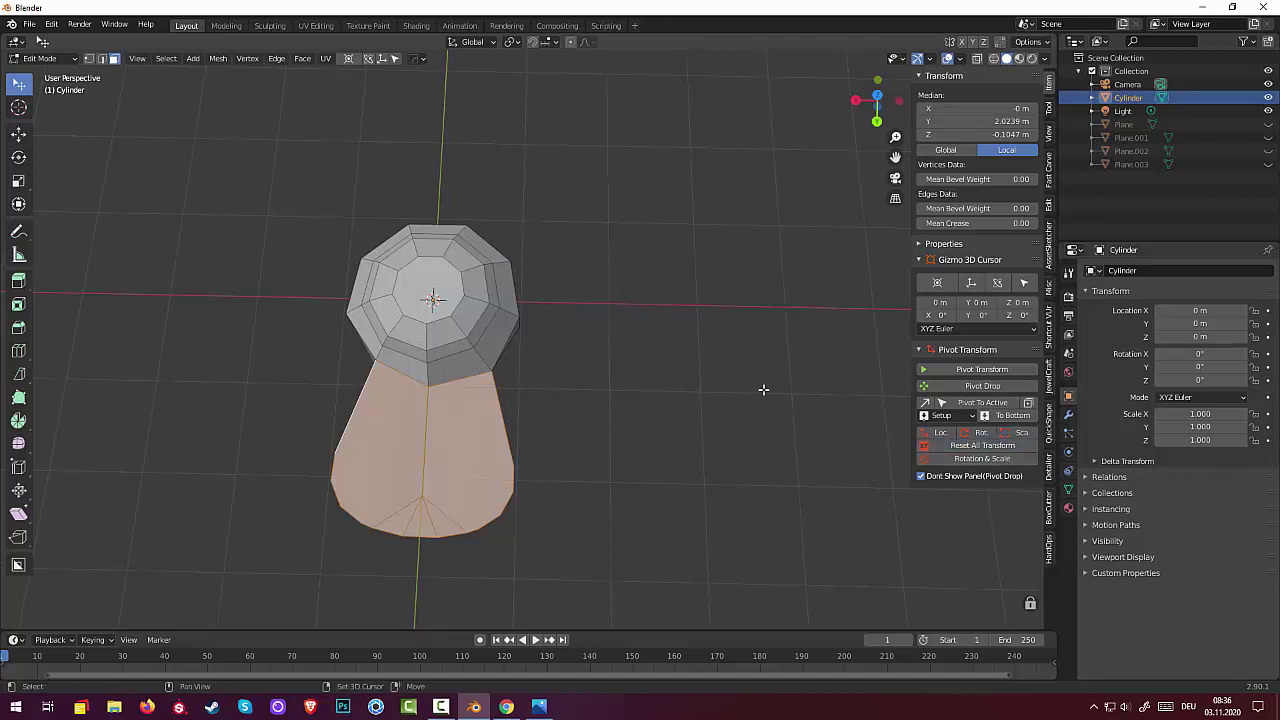
pyautogui.press('g')
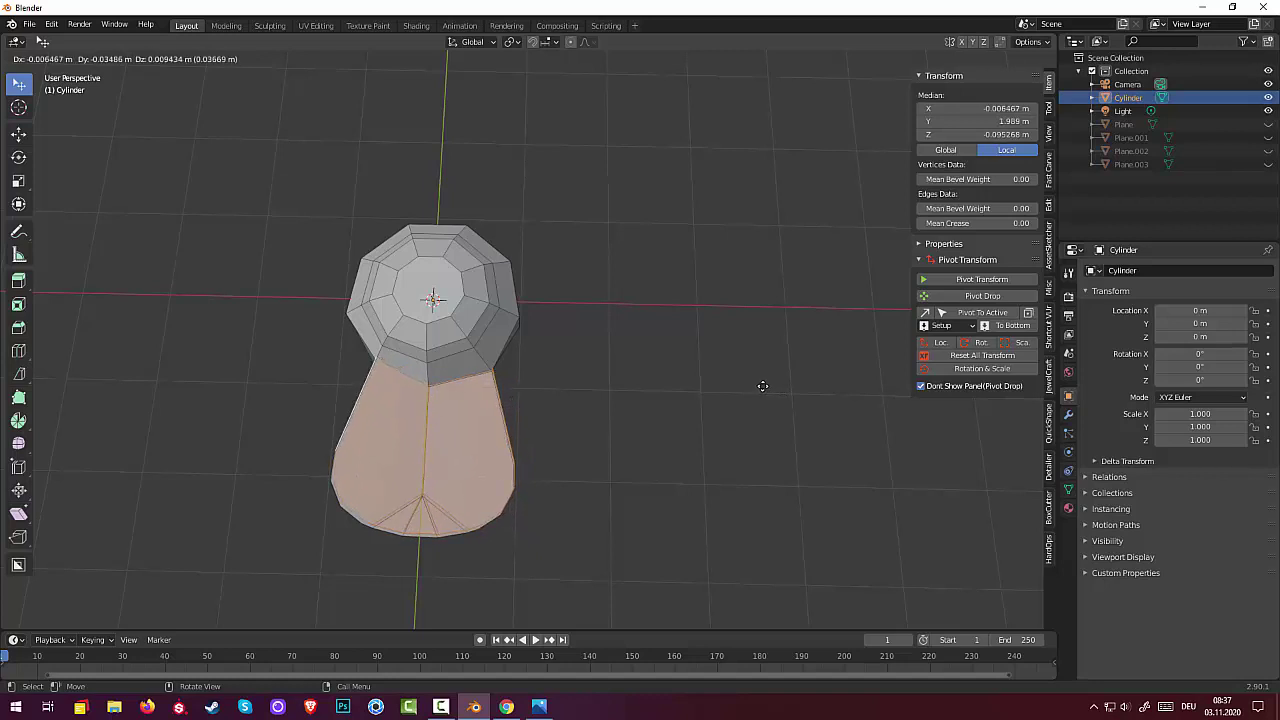
pyautogui.press('Escape')
pyautogui.press('r')
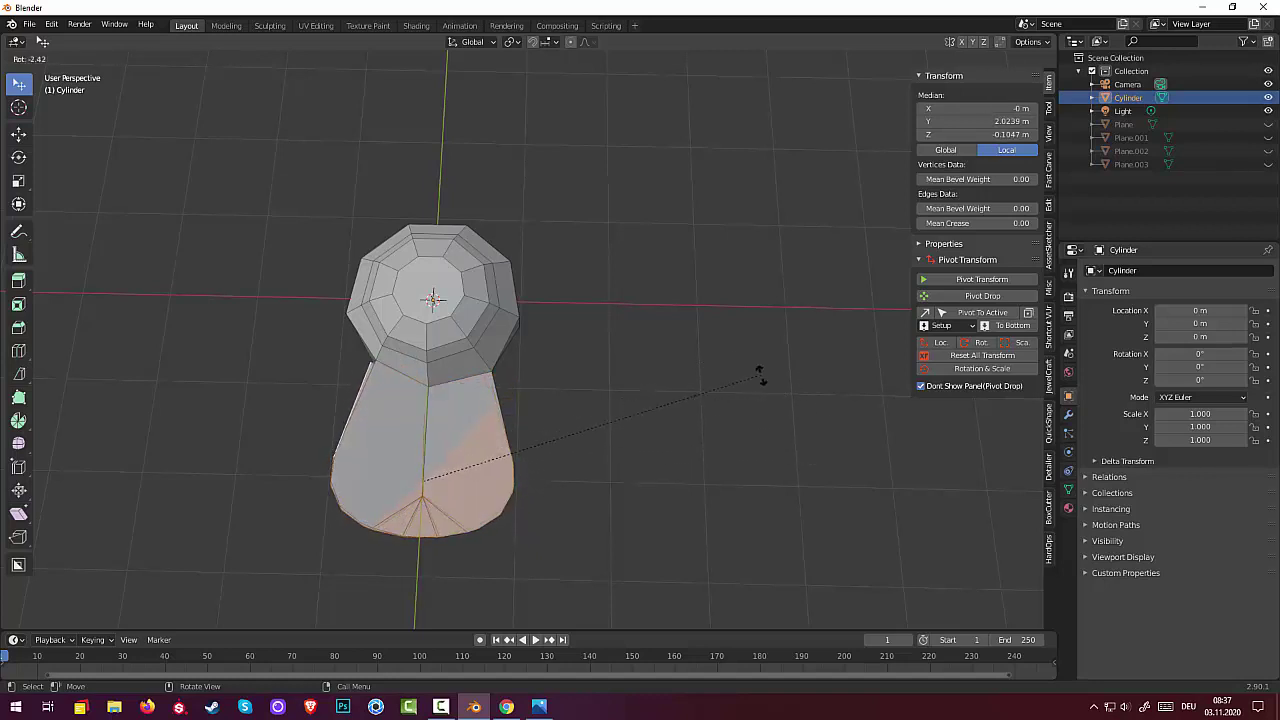
pyautogui.press('Escape')
pyautogui.moveTo(760, 380)
pyautogui.mouseDown(button='middle')
pyautogui.moveTo(734, 380)
pyautogui.moveTo(713, 406)
pyautogui.moveTo(797, 357)
pyautogui.moveTo(797, 286)
pyautogui.moveTo(651, 398)
pyautogui.mouseUp(button='middle')
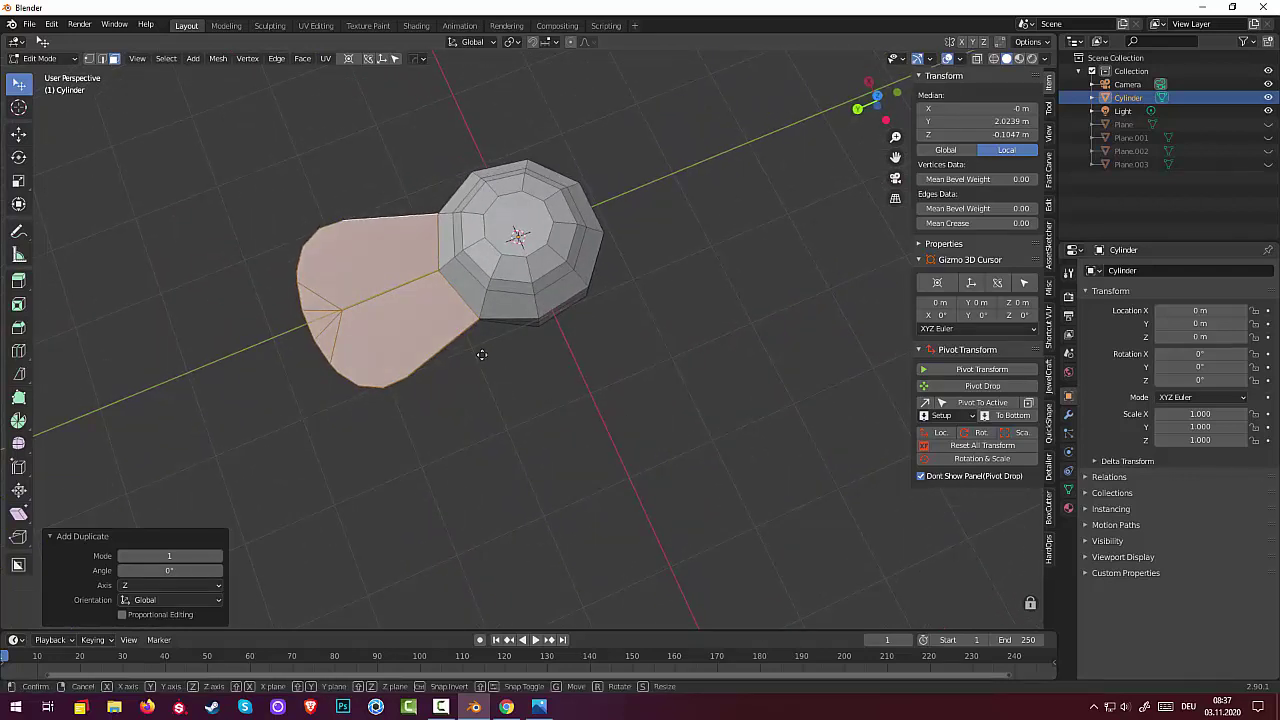
# Step: Duplicate the fin, place the copy by the hub, and rotate it 84.7° about Z
pyautogui.hotkey('shift', 'd')
pyautogui.click(695, 463)
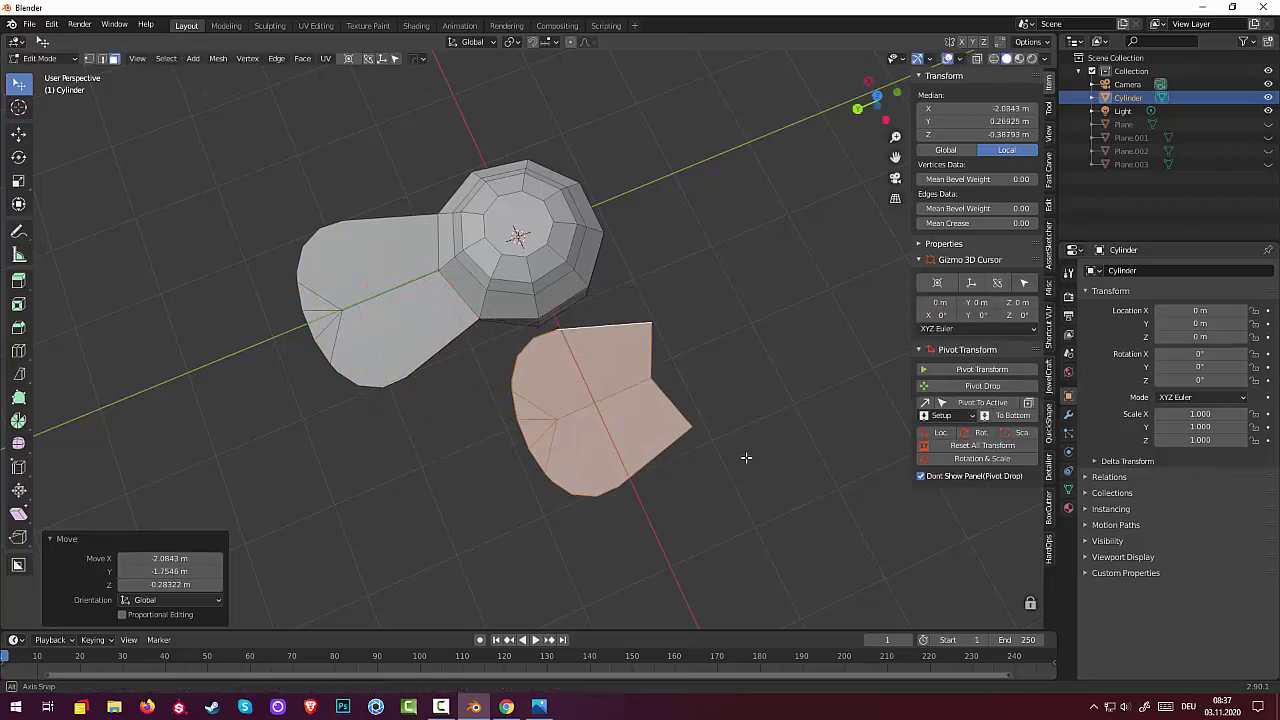
pyautogui.moveTo(743, 457)
pyautogui.mouseDown(button='middle')
pyautogui.moveTo(706, 443)
pyautogui.moveTo(699, 475)
pyautogui.mouseUp(button='middle')
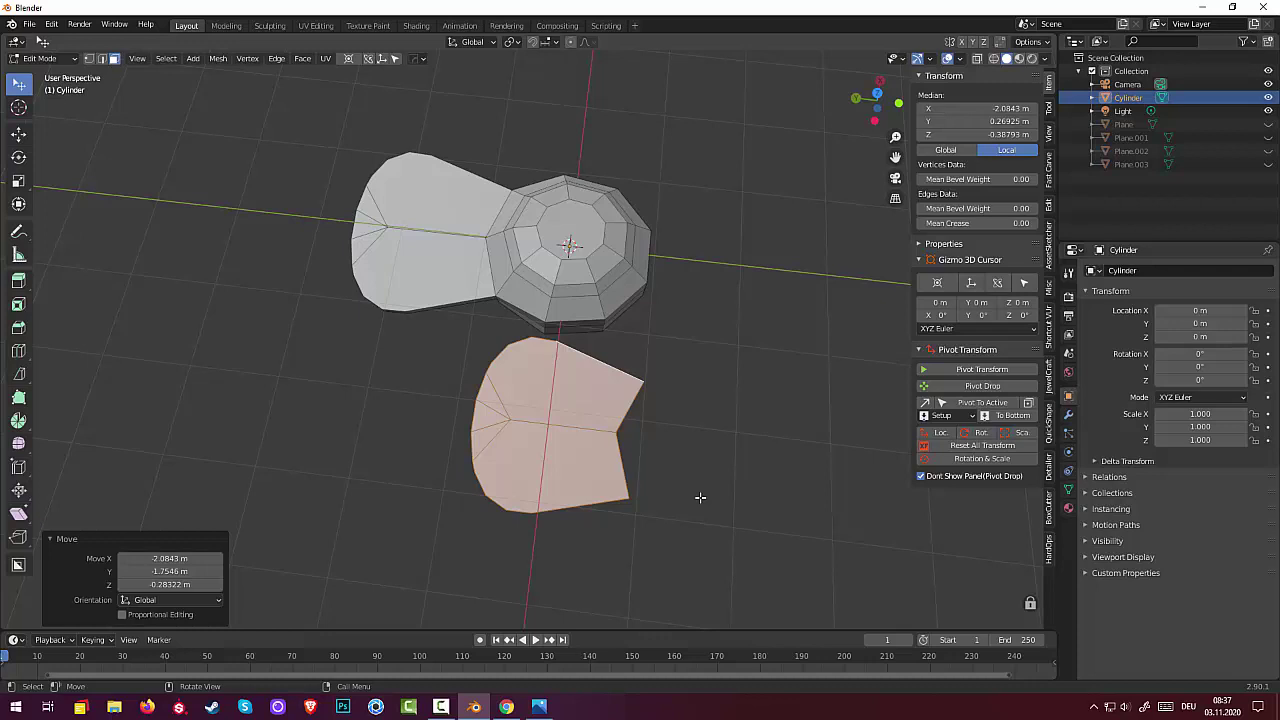
pyautogui.press('r')
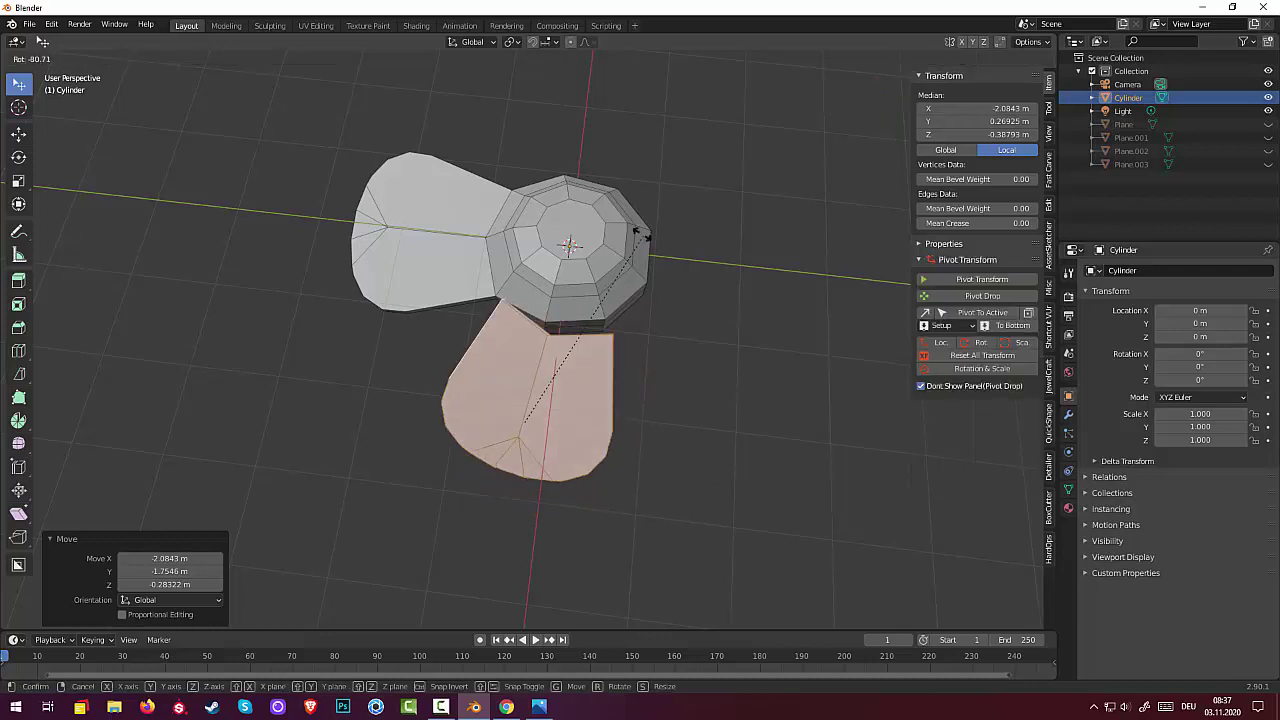
pyautogui.click(628, 222)
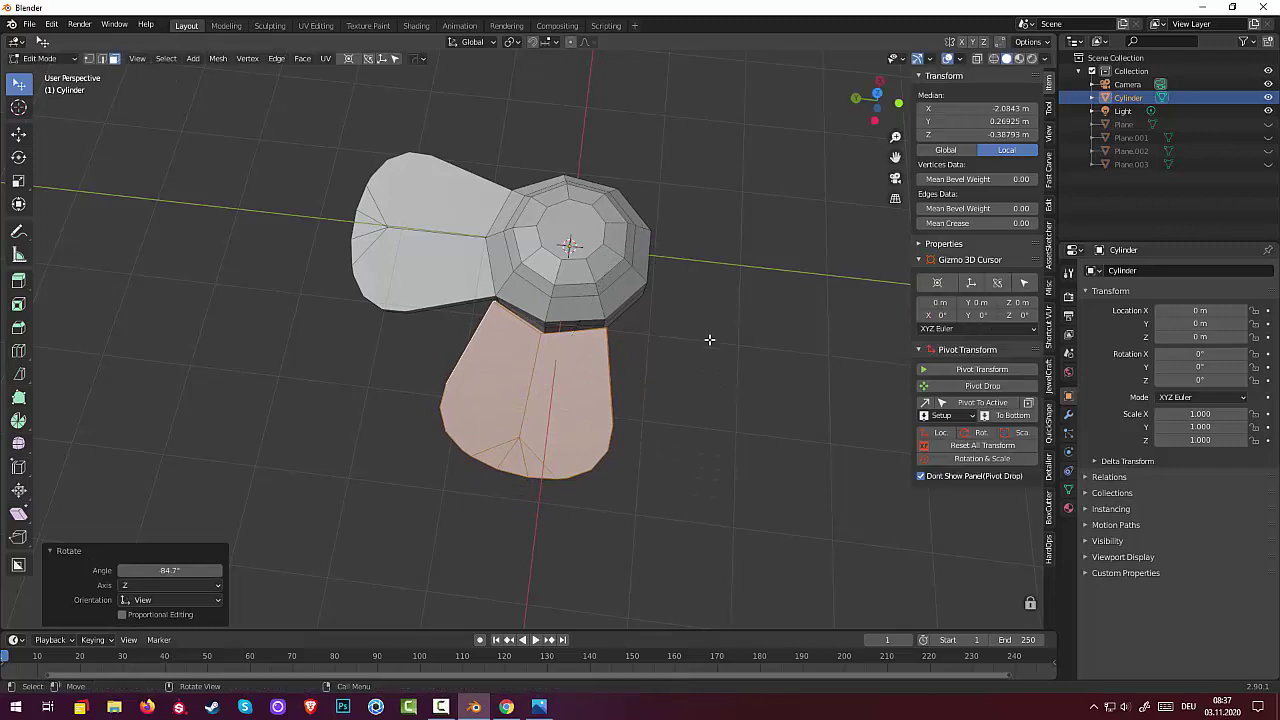
pyautogui.moveTo(628, 222)
pyautogui.mouseDown(button='middle')
pyautogui.moveTo(566, 280)
pyautogui.moveTo(560, 257)
pyautogui.moveTo(594, 206)
pyautogui.moveTo(631, 183)
pyautogui.moveTo(744, 245)
pyautogui.moveTo(770, 362)
pyautogui.mouseUp(button='middle')
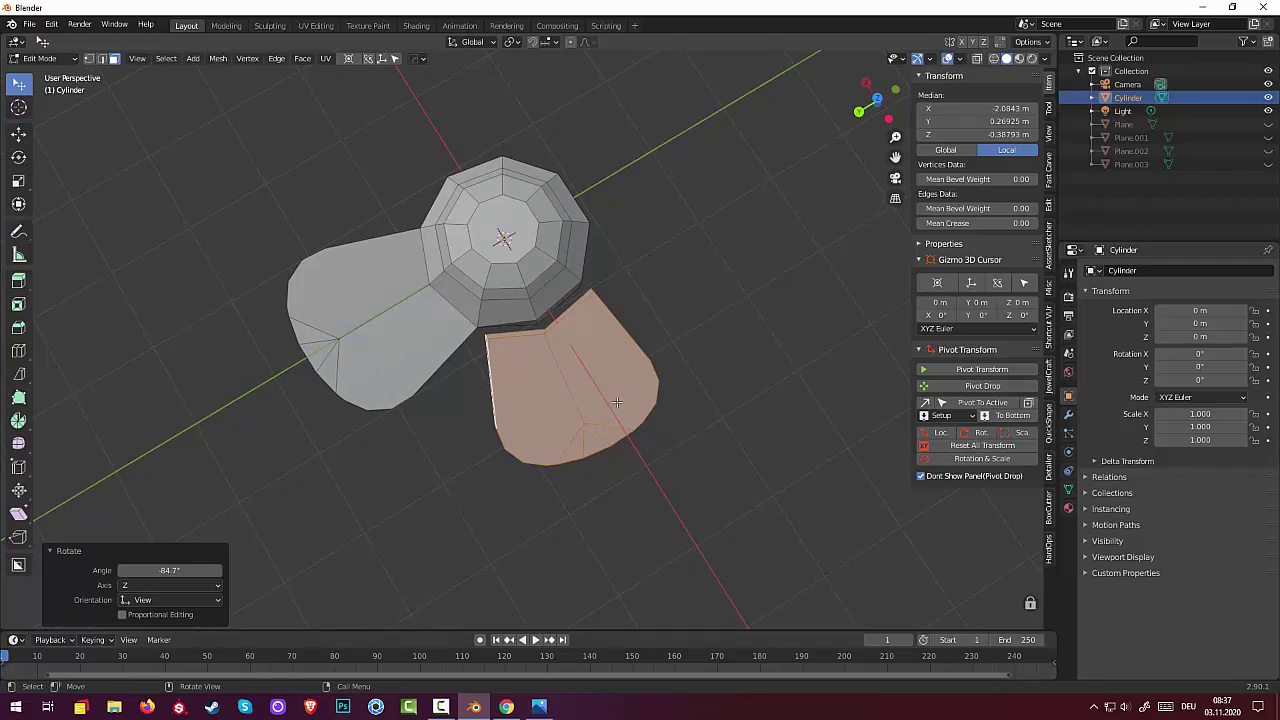
pyautogui.moveTo(617, 402)
pyautogui.mouseDown(button='middle')
pyautogui.moveTo(700, 351)
pyautogui.moveTo(749, 251)
pyautogui.moveTo(762, 313)
pyautogui.mouseUp(button='middle')
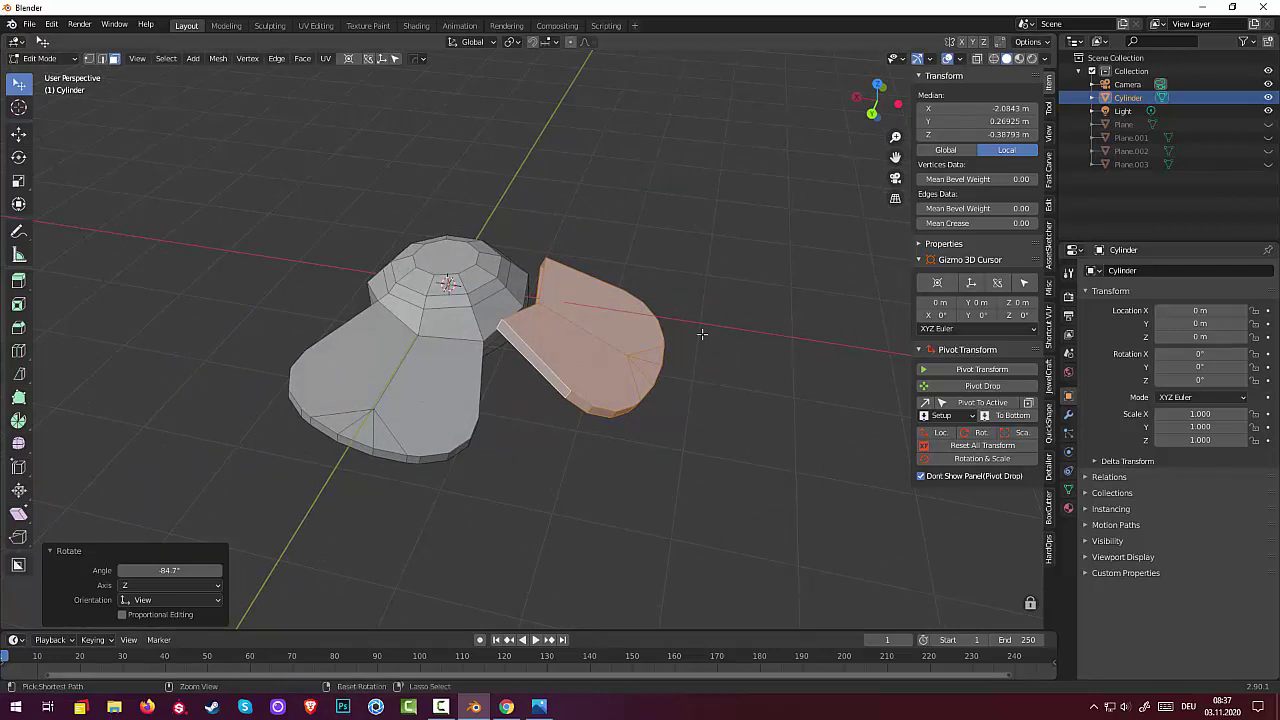
# Step: Undo six steps to remove both fins, then clear the selection and pick the hub's bottom edge loop
pyautogui.hotkey('ctrl', 'z')
pyautogui.hotkey('ctrl', 'z')
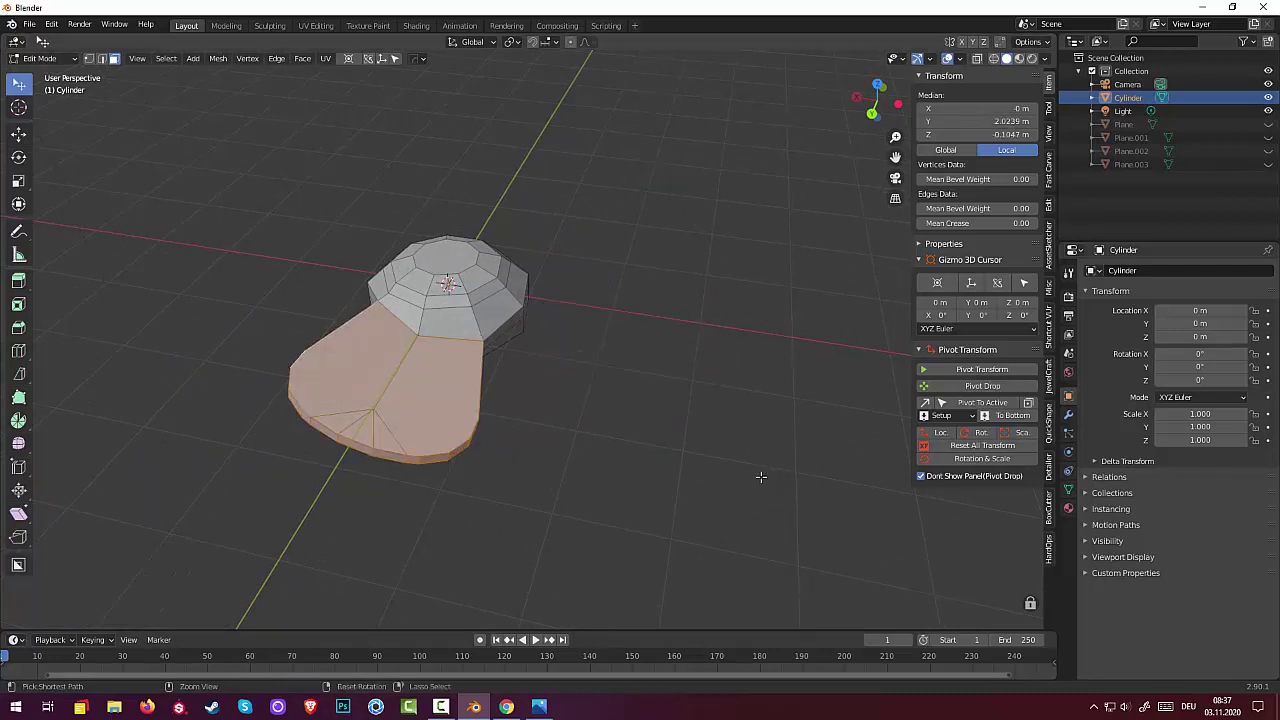
pyautogui.hotkey('ctrl', 'z')
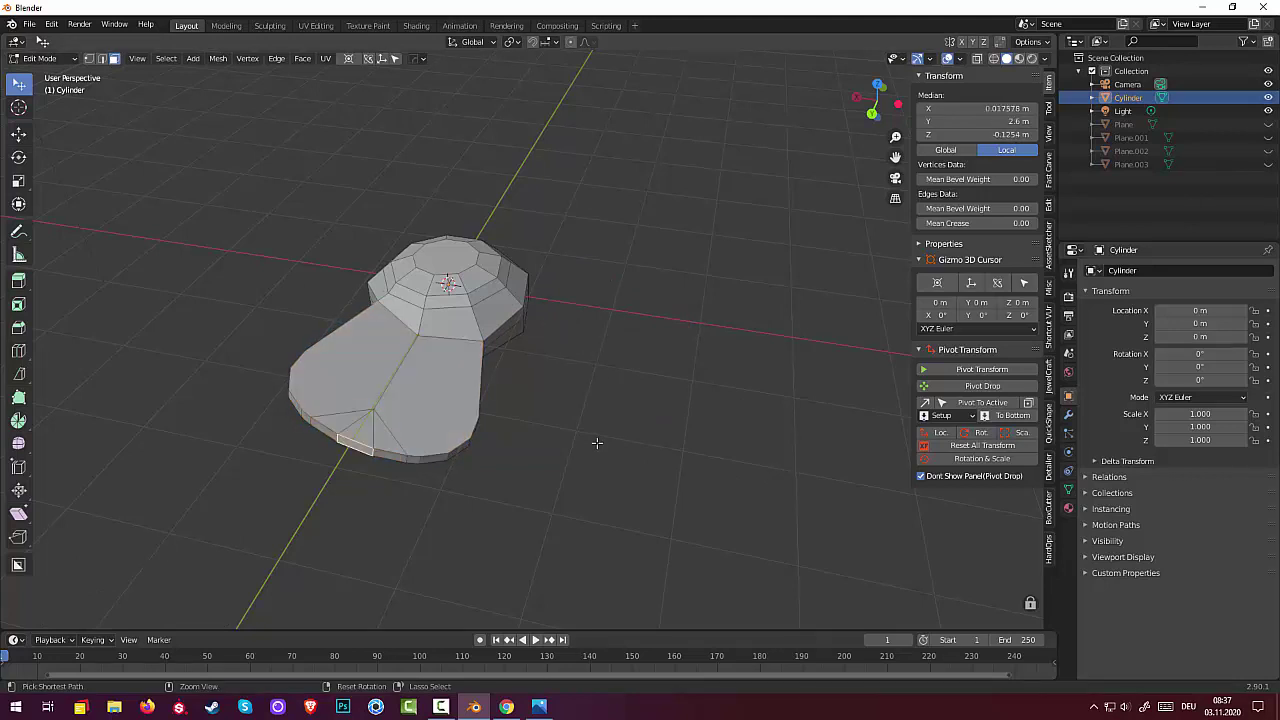
pyautogui.hotkey('ctrl', 'z')
pyautogui.hotkey('ctrl', 'z')
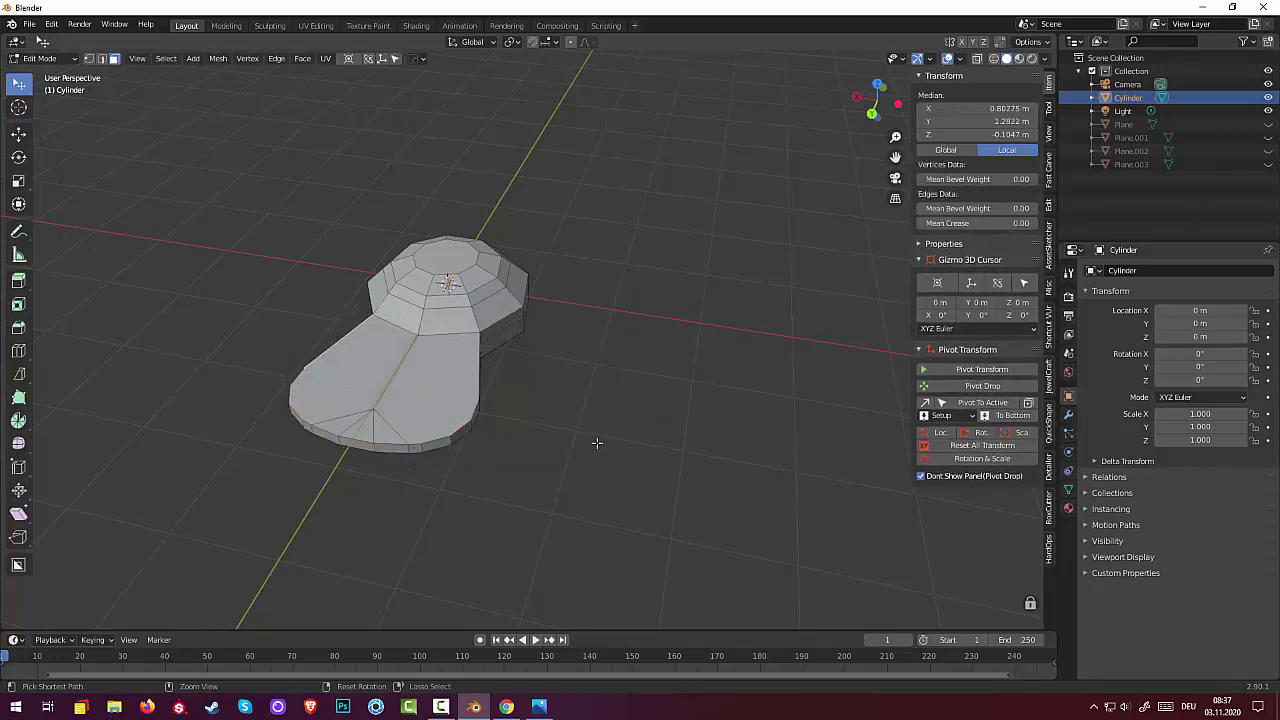
pyautogui.hotkey('ctrl', 'z')
pyautogui.hotkey('ctrl', 'z')
pyautogui.hotkey('ctrl', 'z')
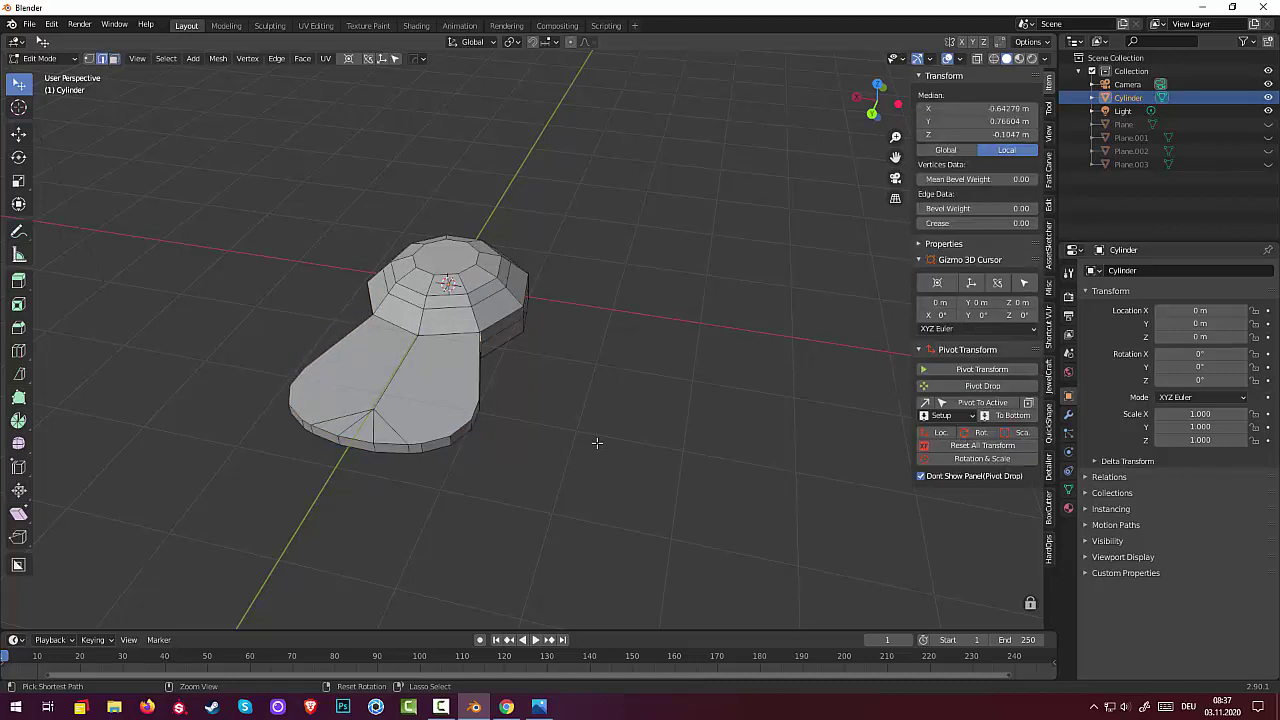
pyautogui.hotkey('ctrl', 'z')
pyautogui.hotkey('ctrl', 'z')
pyautogui.hotkey('ctrl', 'z')
pyautogui.hotkey('ctrl', 'z')
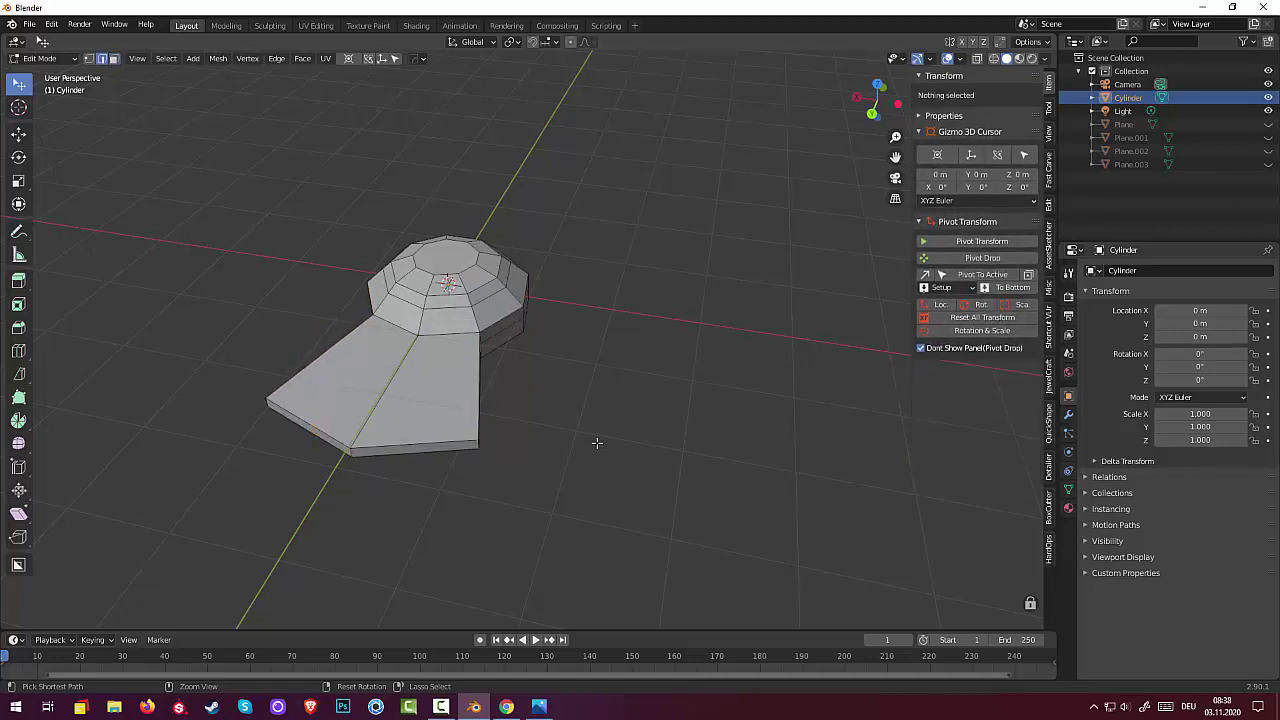
pyautogui.hotkey('ctrl', 'z')
pyautogui.hotkey('ctrl', 'z')
pyautogui.hotkey('ctrl', 'z')
pyautogui.hotkey('ctrl', 'z')
pyautogui.hotkey('ctrl', 'z')
pyautogui.hotkey('ctrl', 'z')
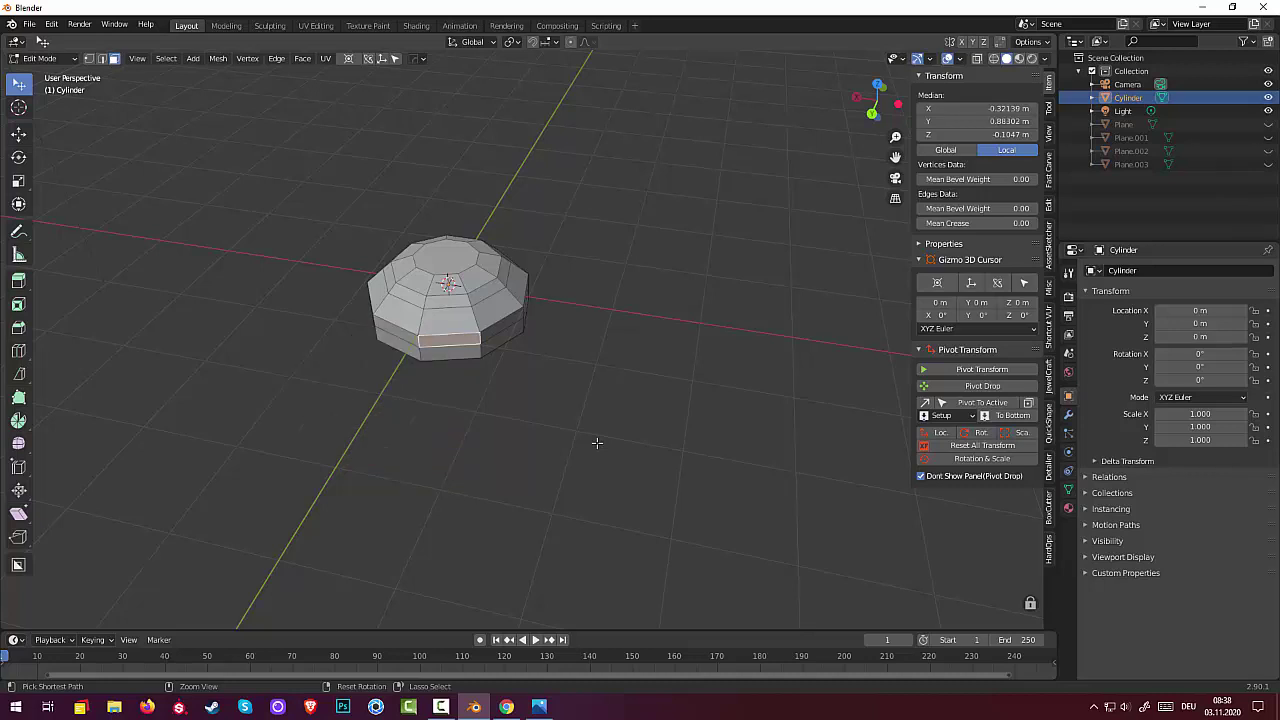
pyautogui.click(595, 444)
pyautogui.moveTo(543, 429)
pyautogui.mouseDown(button='middle')
pyautogui.moveTo(597, 423)
pyautogui.moveTo(473, 390)
pyautogui.mouseUp(button='middle')
pyautogui.keyDown('alt'); pyautogui.click(441, 378); pyautogui.keyUp('alt')
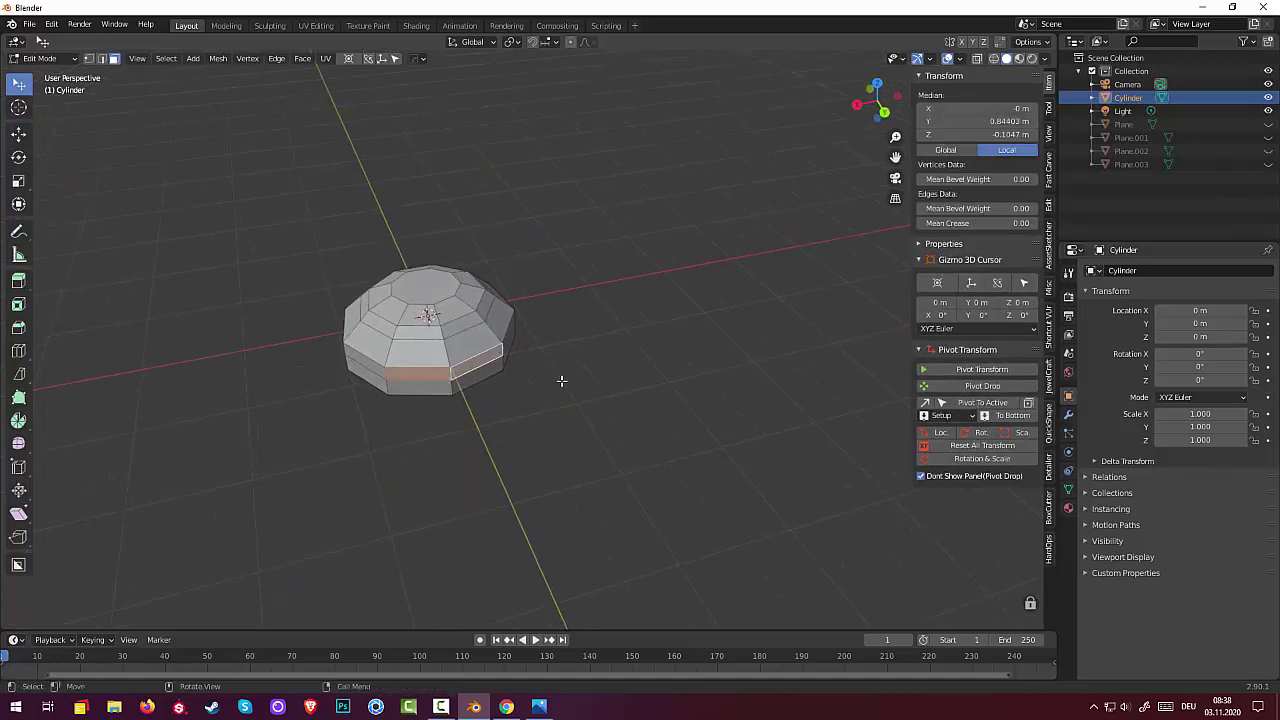
# Step: Select three evenly spaced side faces of the hub as fin bases
pyautogui.moveTo(560, 377)
pyautogui.mouseDown(button='middle')
pyautogui.moveTo(453, 434)
pyautogui.moveTo(346, 394)
pyautogui.mouseUp(button='middle')
pyautogui.click(565, 322)
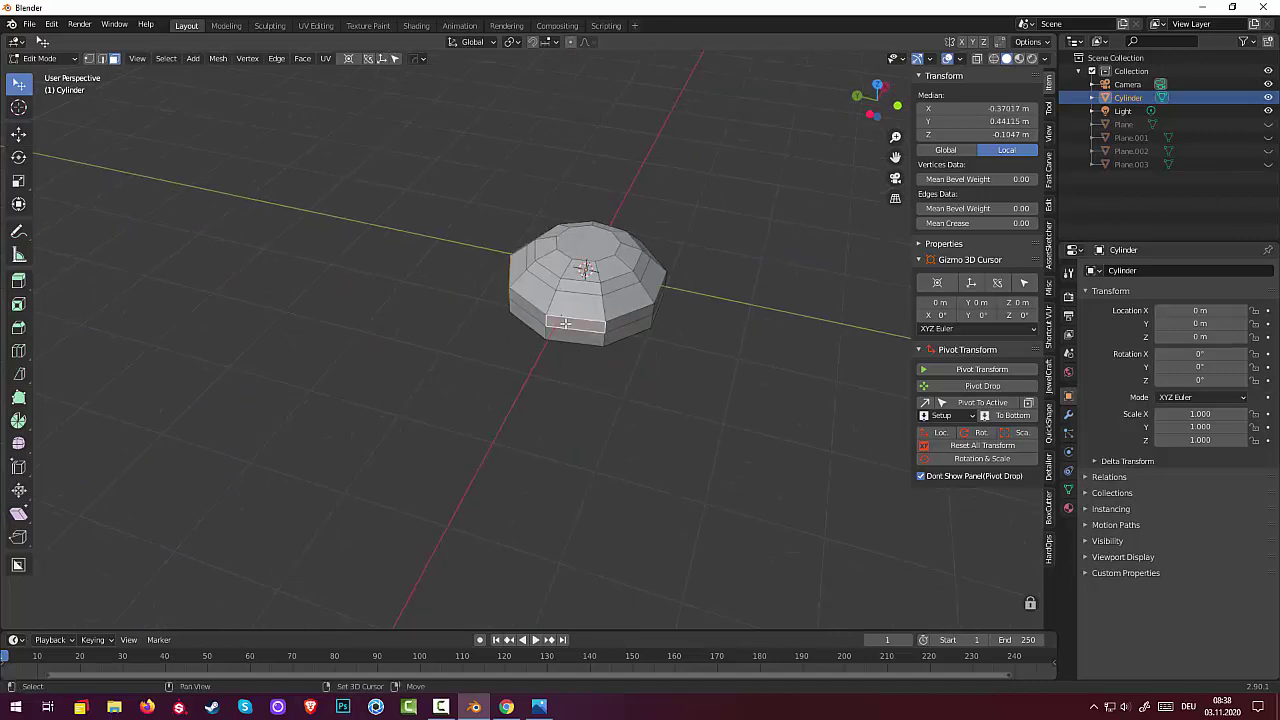
pyautogui.keyDown('alt'); pyautogui.click(625, 321); pyautogui.keyUp('alt')
pyautogui.moveTo(625, 321); pyautogui.dragTo(572, 440, button='middle')
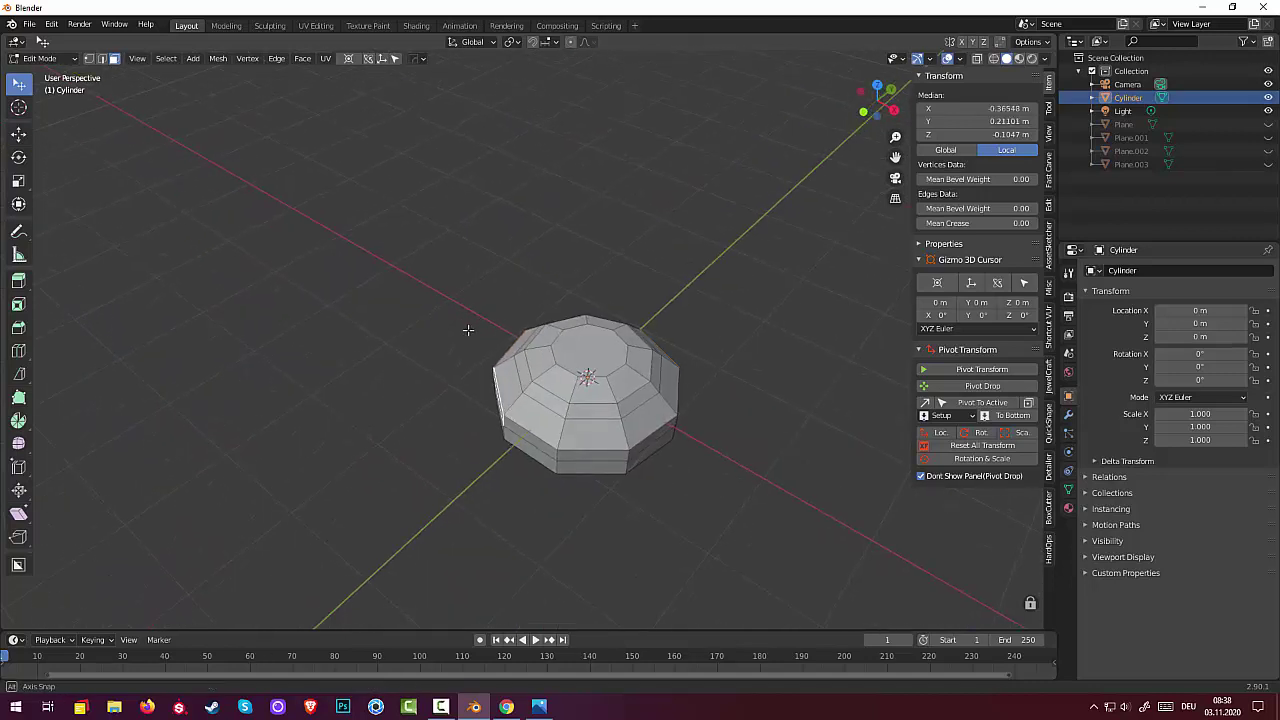
pyautogui.click(587, 454)
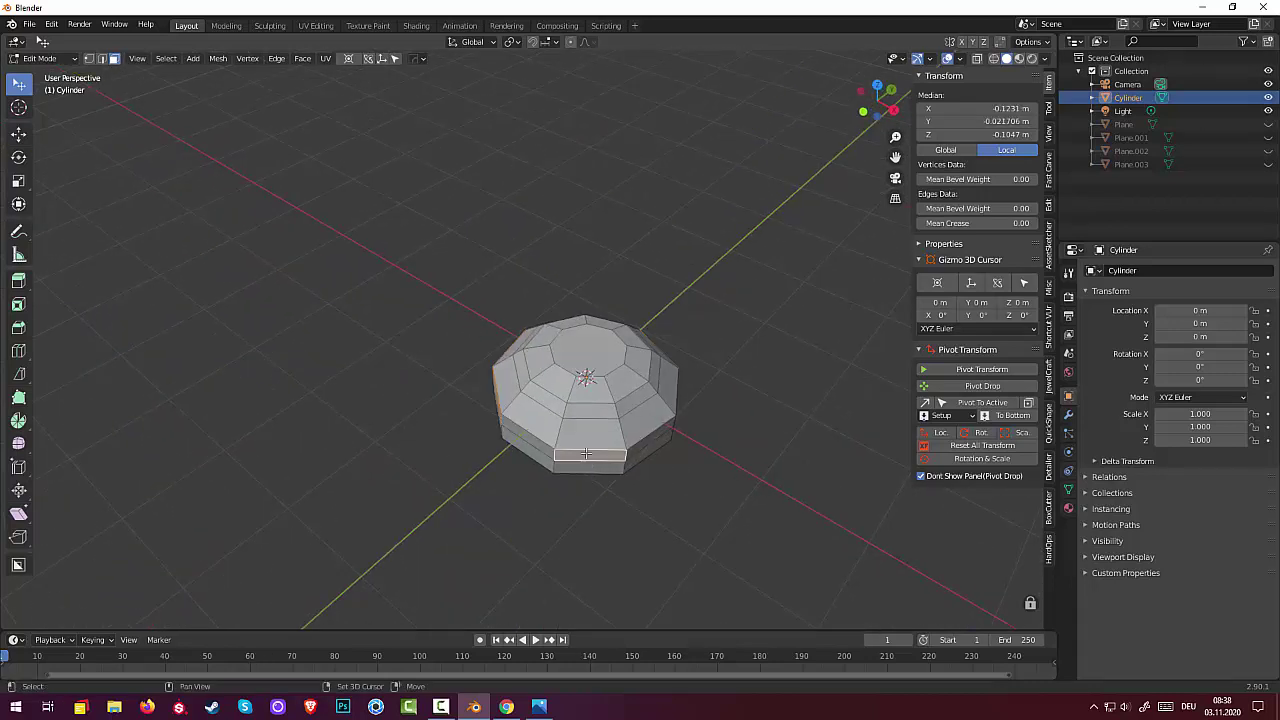
pyautogui.keyDown('alt'); pyautogui.click(647, 446); pyautogui.keyUp('alt')
pyautogui.moveTo(647, 446)
pyautogui.mouseDown(button='middle')
pyautogui.moveTo(666, 480)
pyautogui.moveTo(737, 500)
pyautogui.mouseUp(button='middle')
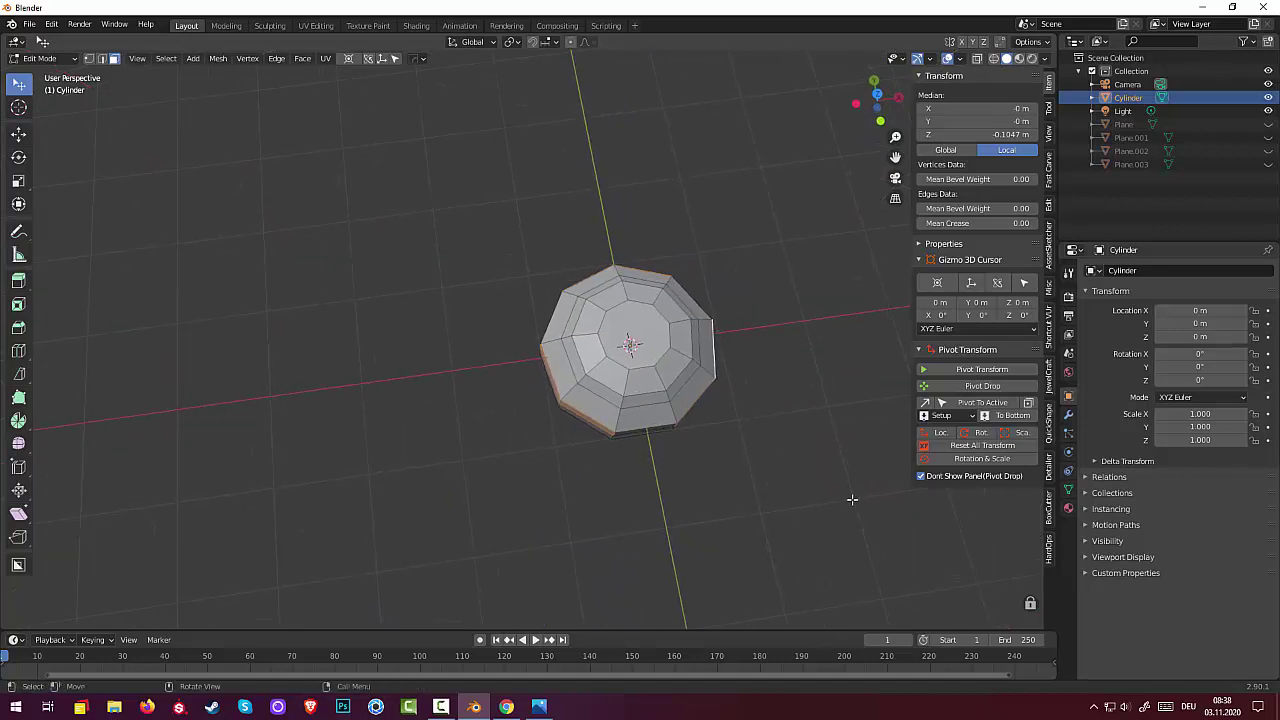
# Step: Start a trial Z-locked move of the selected faces and cancel it
pyautogui.press('g')
pyautogui.press('z')
pyautogui.press('z')
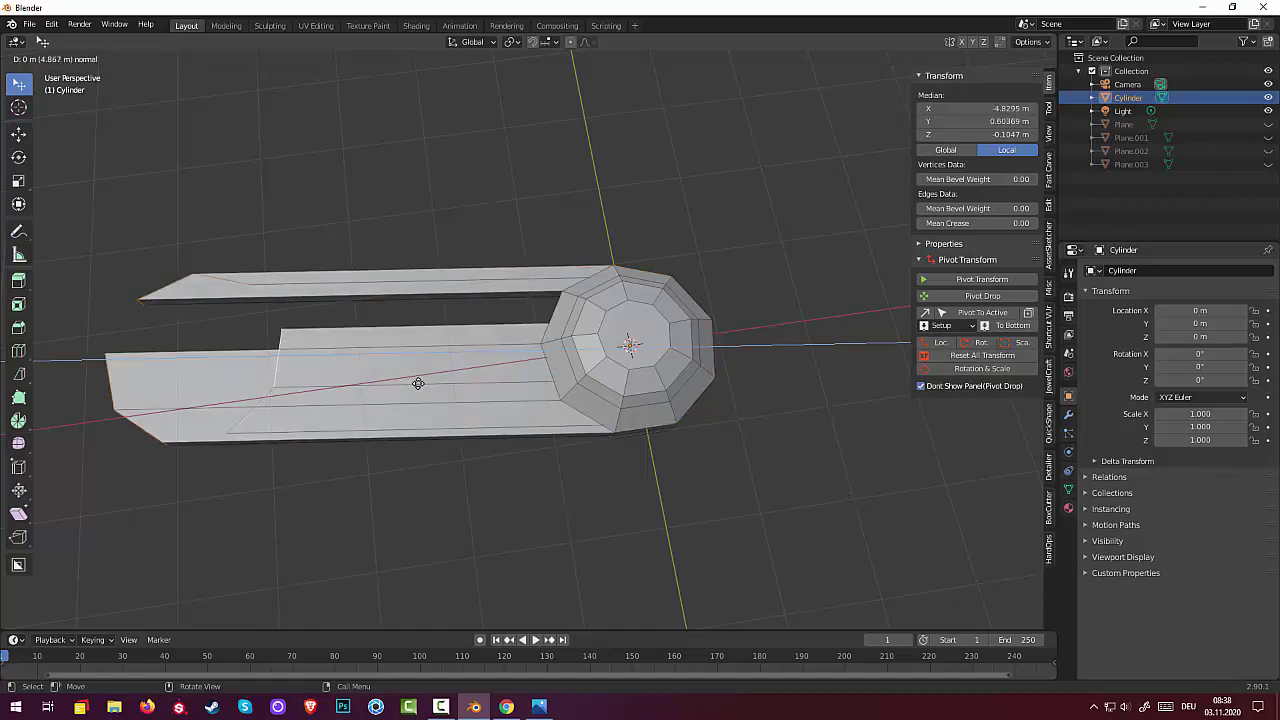
pyautogui.press('Escape')
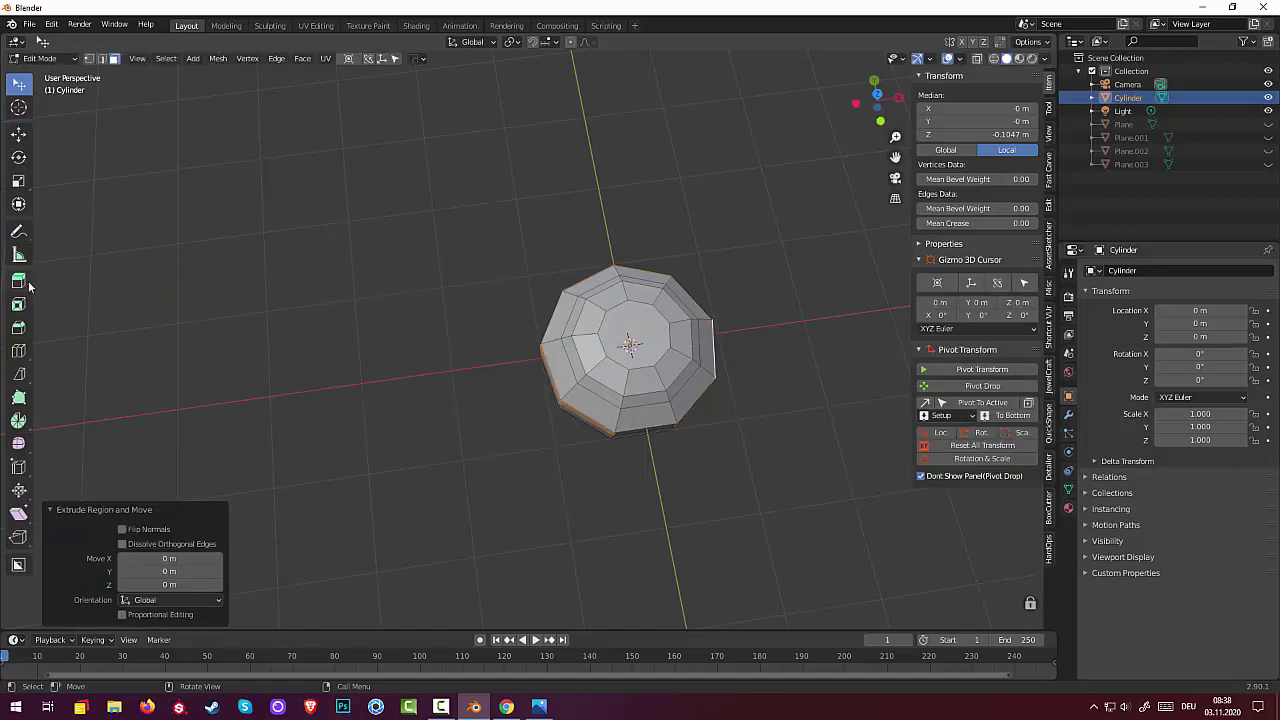
# Step: Switch to Extrude Along Normals, try a long spiky extrusion, and undo it
pyautogui.click(24, 284)
pyautogui.click(88, 339)
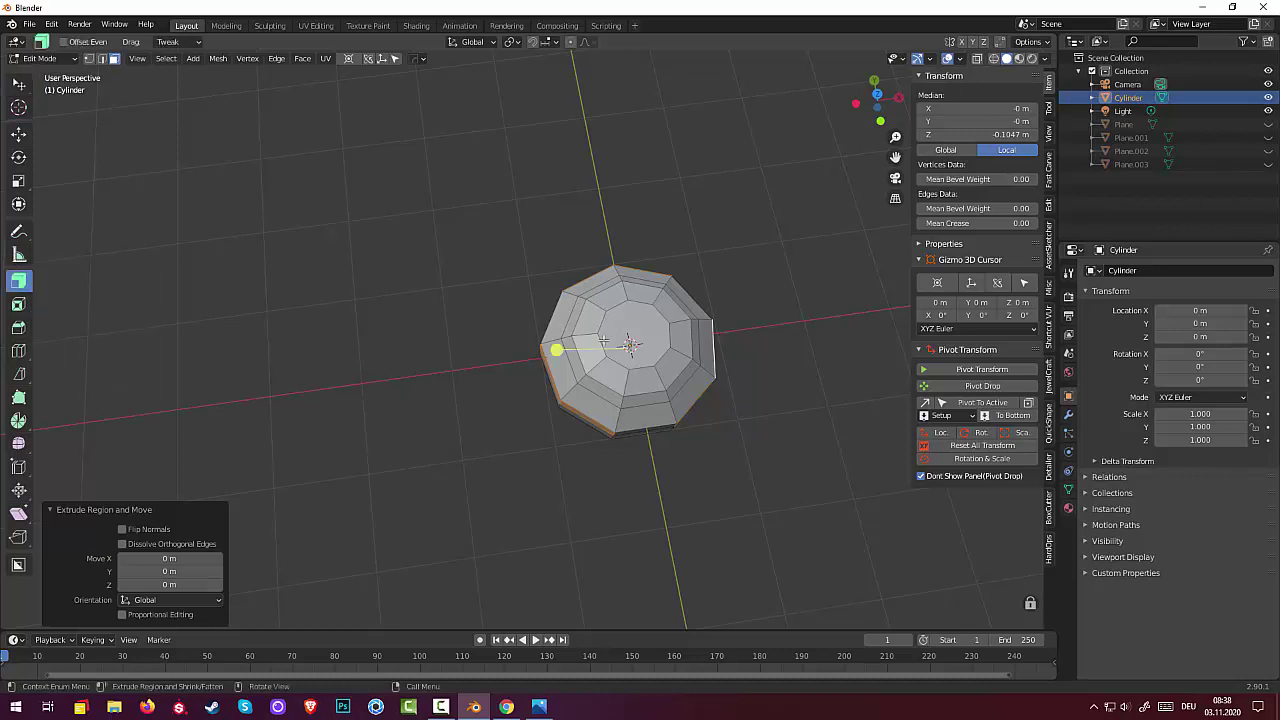
pyautogui.moveTo(560, 347)
pyautogui.mouseDown()
pyautogui.moveTo(800, 315)
pyautogui.moveTo(714, 322)
pyautogui.mouseUp()
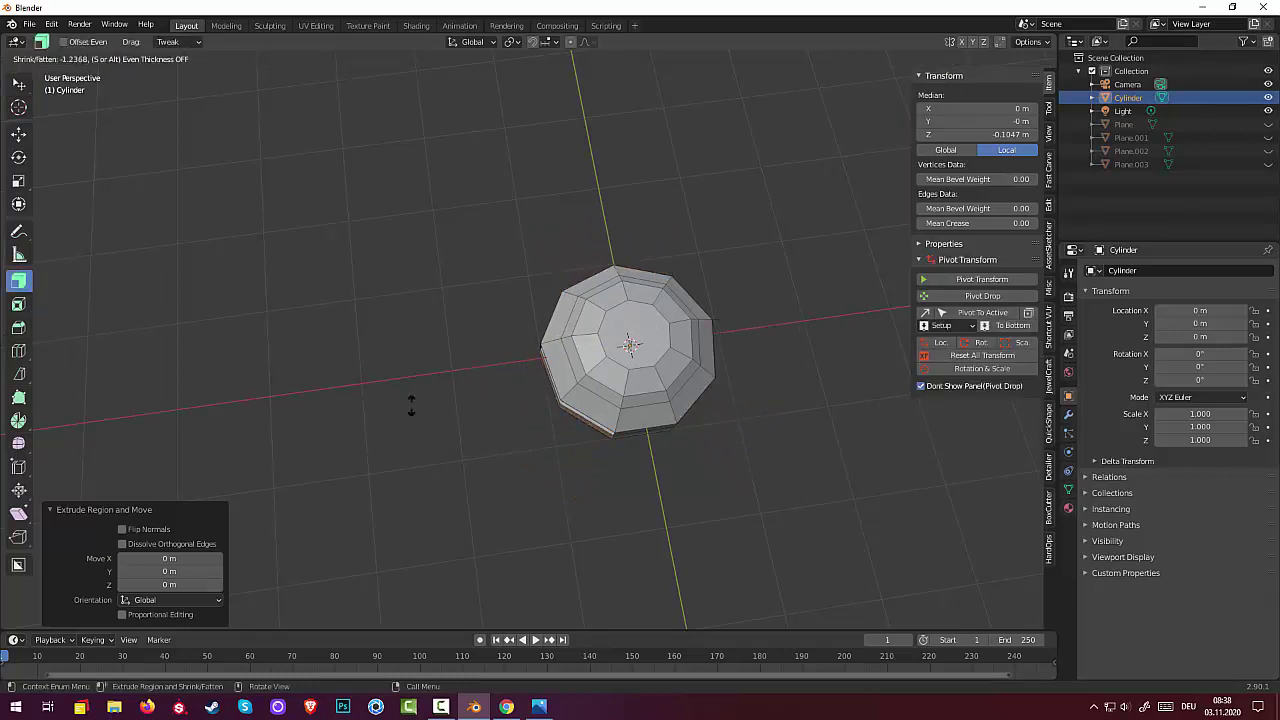
pyautogui.moveTo(411, 405); pyautogui.dragTo(814, 477)
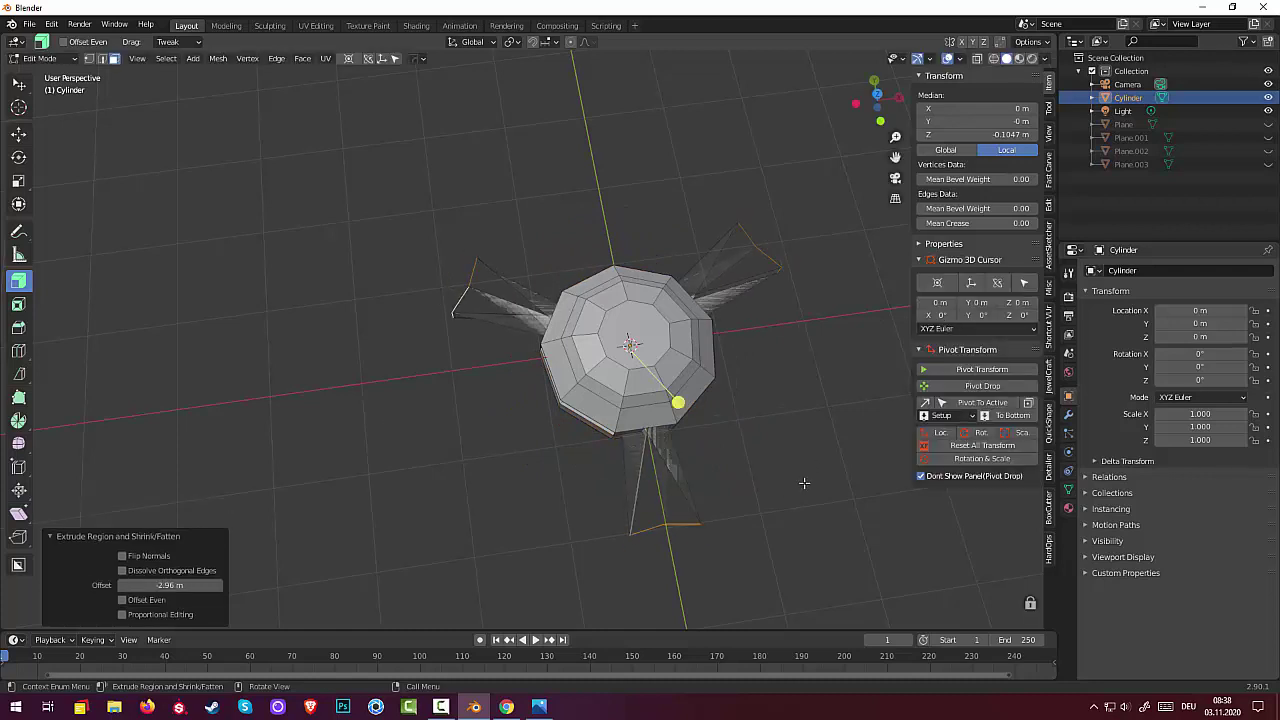
pyautogui.hotkey('ctrl', 'z')
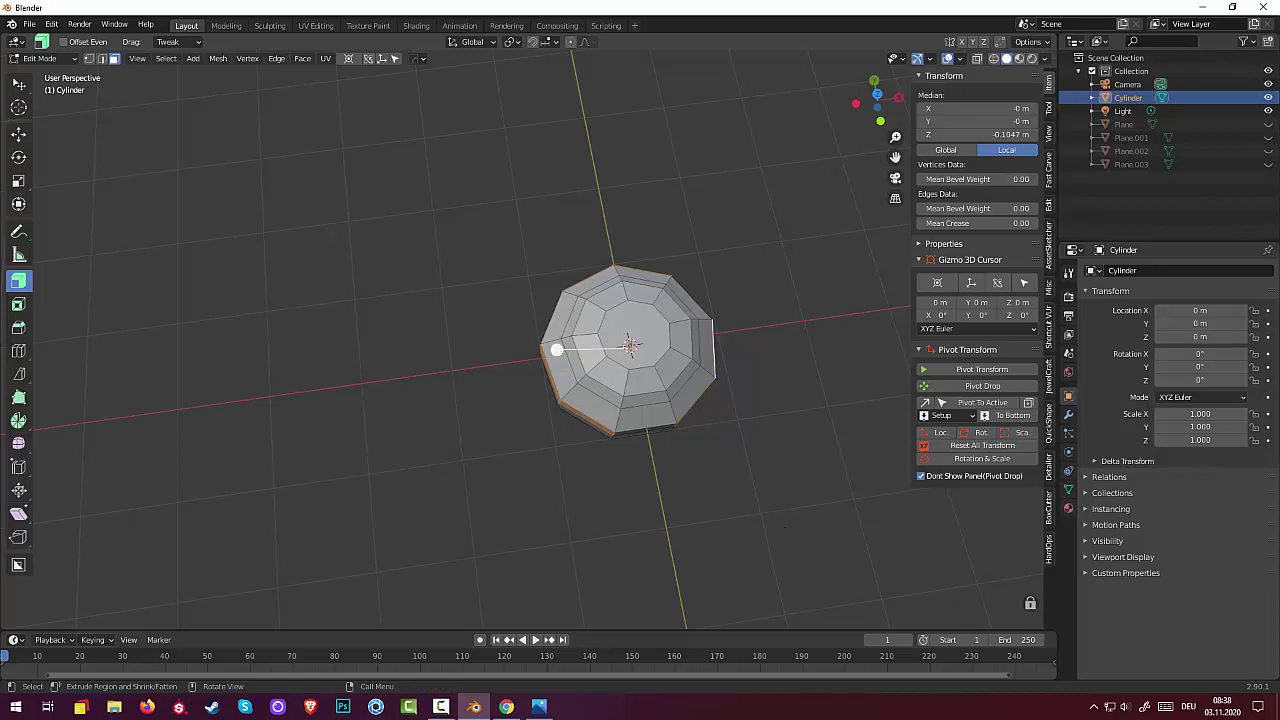
# Step: Extrude the three faces 1.3 m outward along their normals, then deselect everything
pyautogui.moveTo(557, 349); pyautogui.dragTo(546, 355)
pyautogui.moveTo(643, 354)
pyautogui.mouseDown()
pyautogui.moveTo(218, 276)
pyautogui.moveTo(195, 297)
pyautogui.mouseUp()
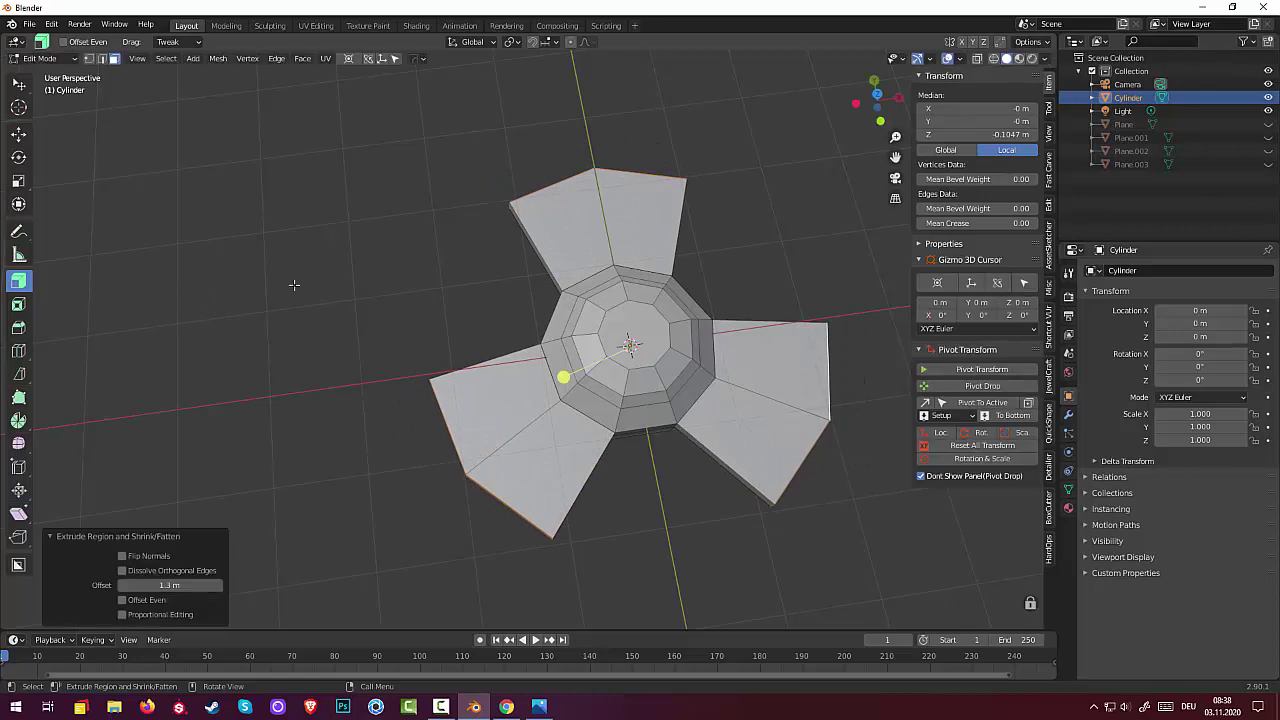
pyautogui.click(372, 274)
pyautogui.moveTo(400, 303)
pyautogui.mouseDown(button='middle')
pyautogui.moveTo(494, 268)
pyautogui.moveTo(442, 218)
pyautogui.moveTo(507, 317)
pyautogui.mouseUp(button='middle')
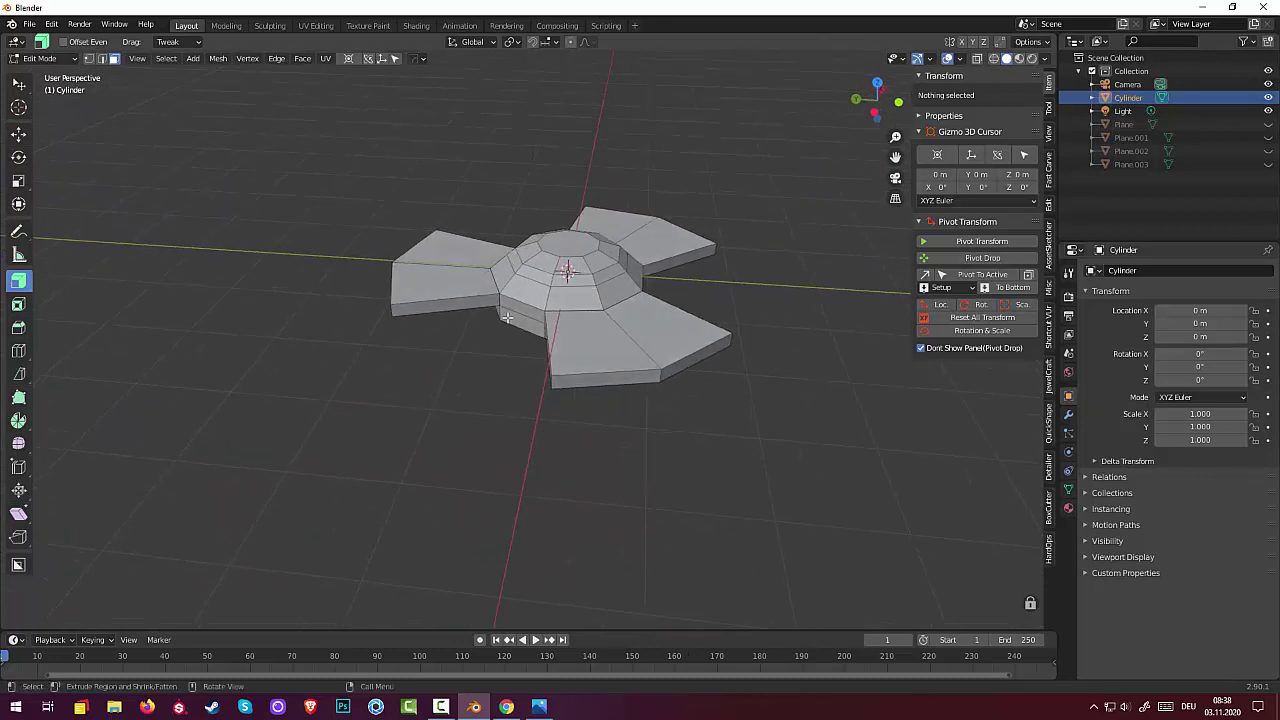
# Step: Shift-select the outer vertical corner edges of each fin, orbiting to reach the far ones
pyautogui.click(551, 381)
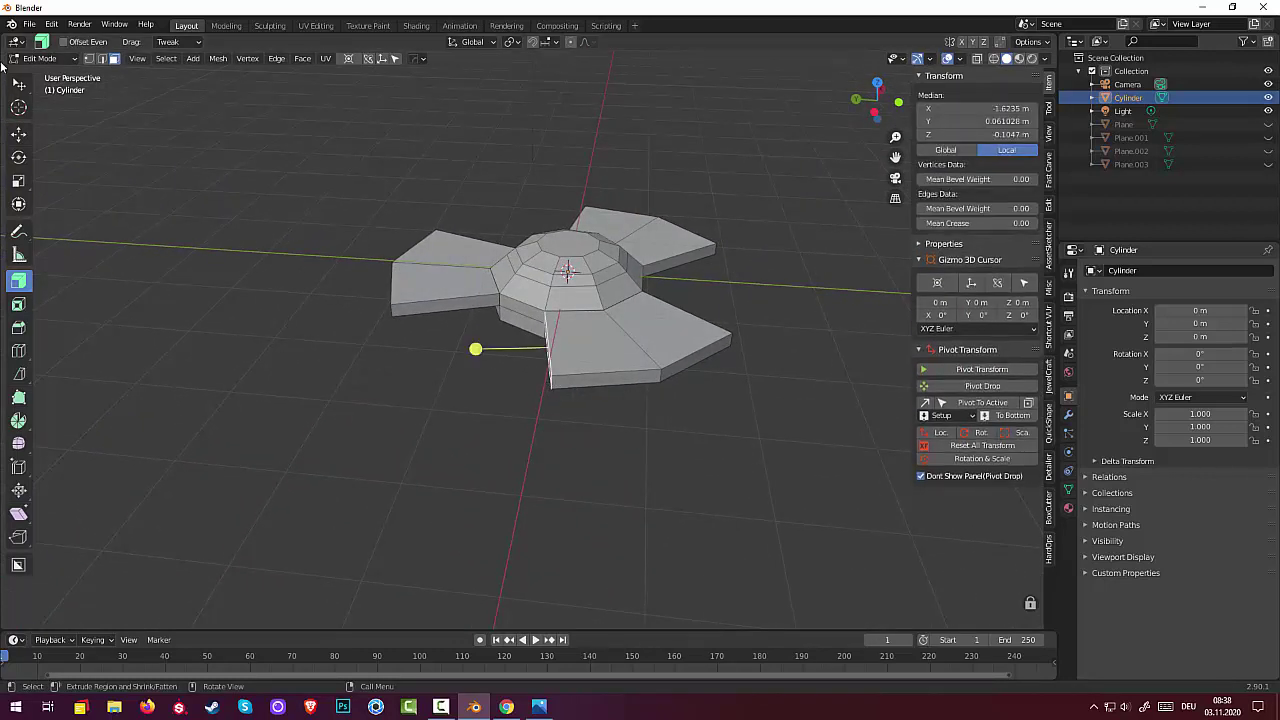
pyautogui.click(100, 60)
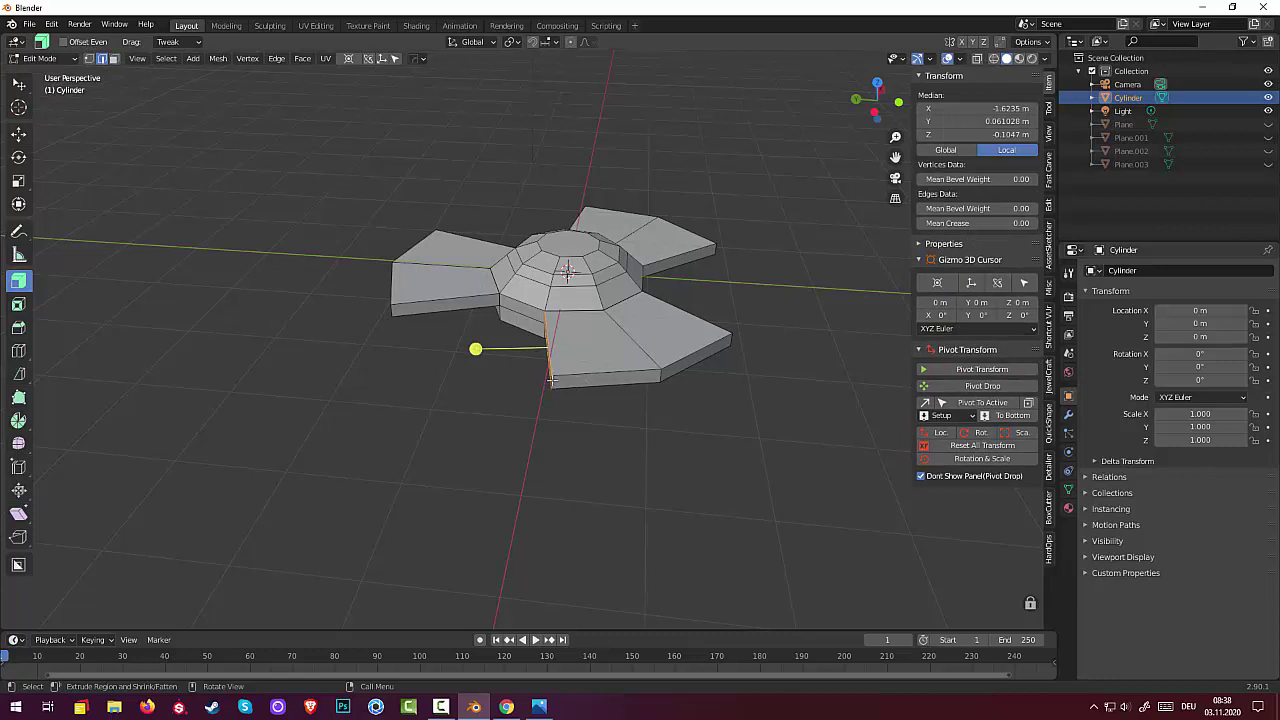
pyautogui.click(626, 386)
pyautogui.click(658, 375)
pyautogui.moveTo(658, 375)
pyautogui.mouseDown(button='middle')
pyautogui.moveTo(537, 431)
pyautogui.moveTo(498, 423)
pyautogui.mouseUp(button='middle')
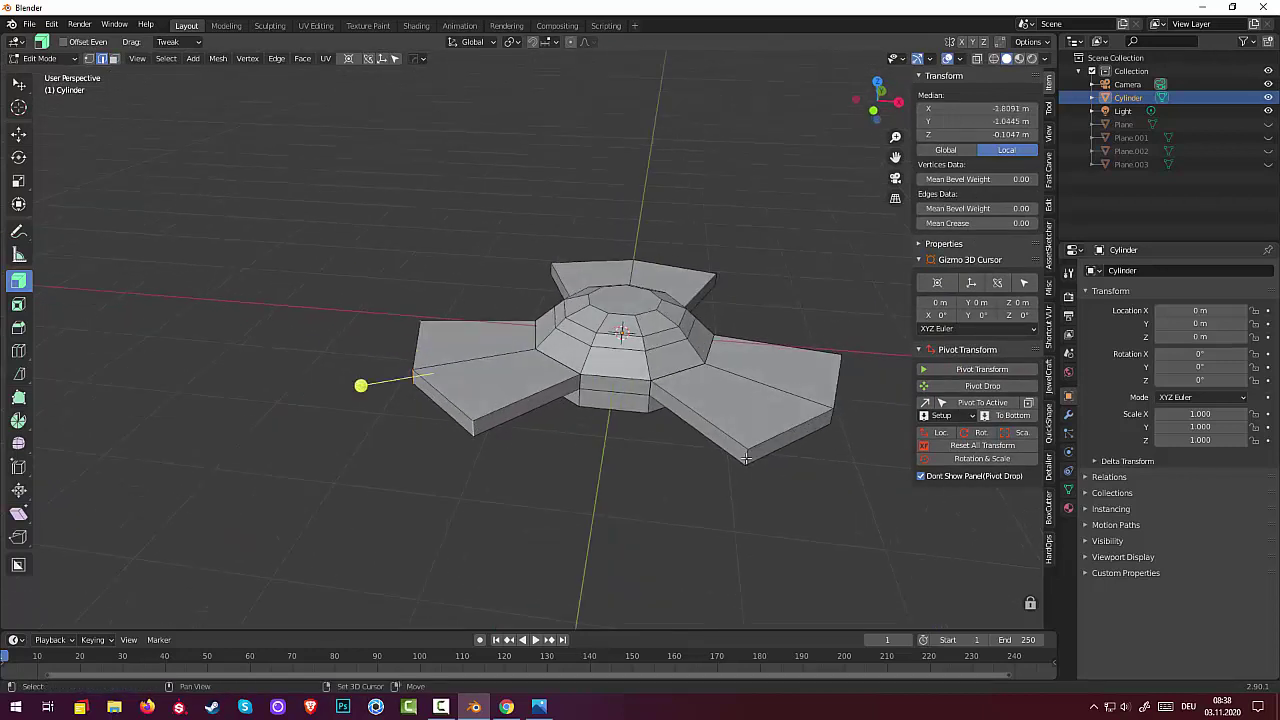
pyautogui.moveTo(829, 466); pyautogui.dragTo(593, 466, button='middle')
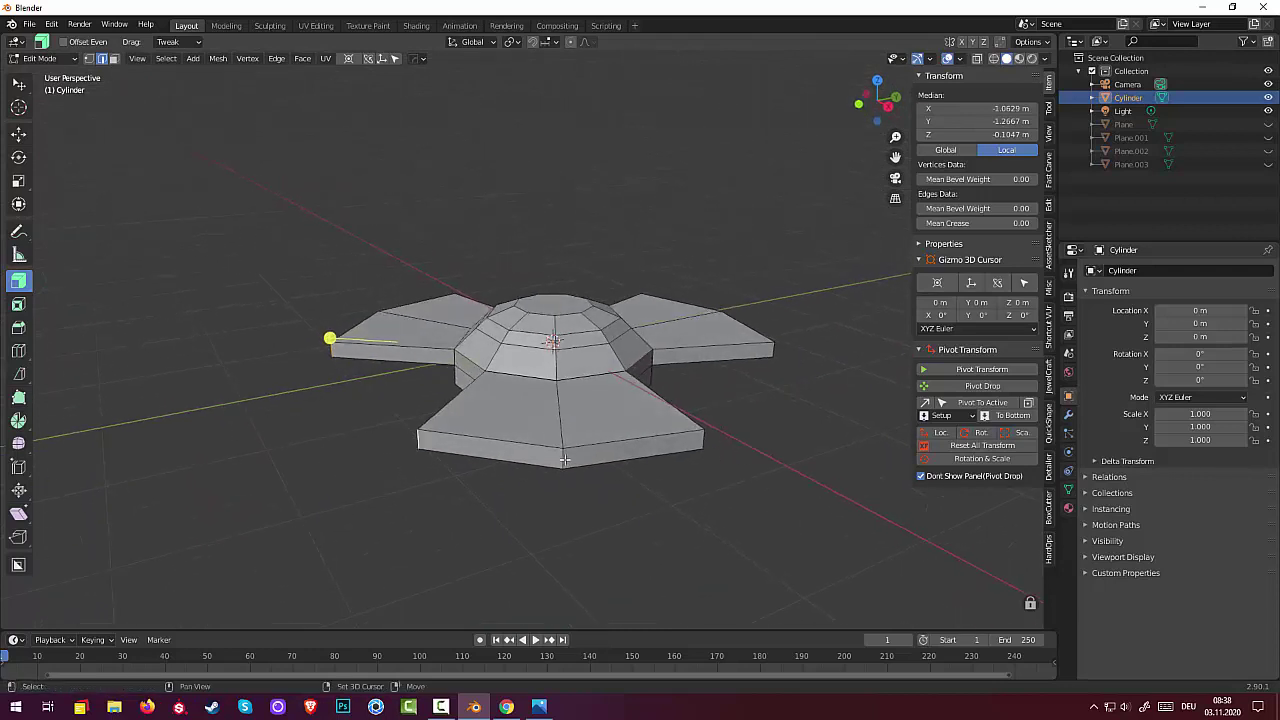
pyautogui.moveTo(702, 440)
pyautogui.mouseDown(button='middle')
pyautogui.moveTo(586, 443)
pyautogui.moveTo(428, 373)
pyautogui.mouseUp(button='middle')
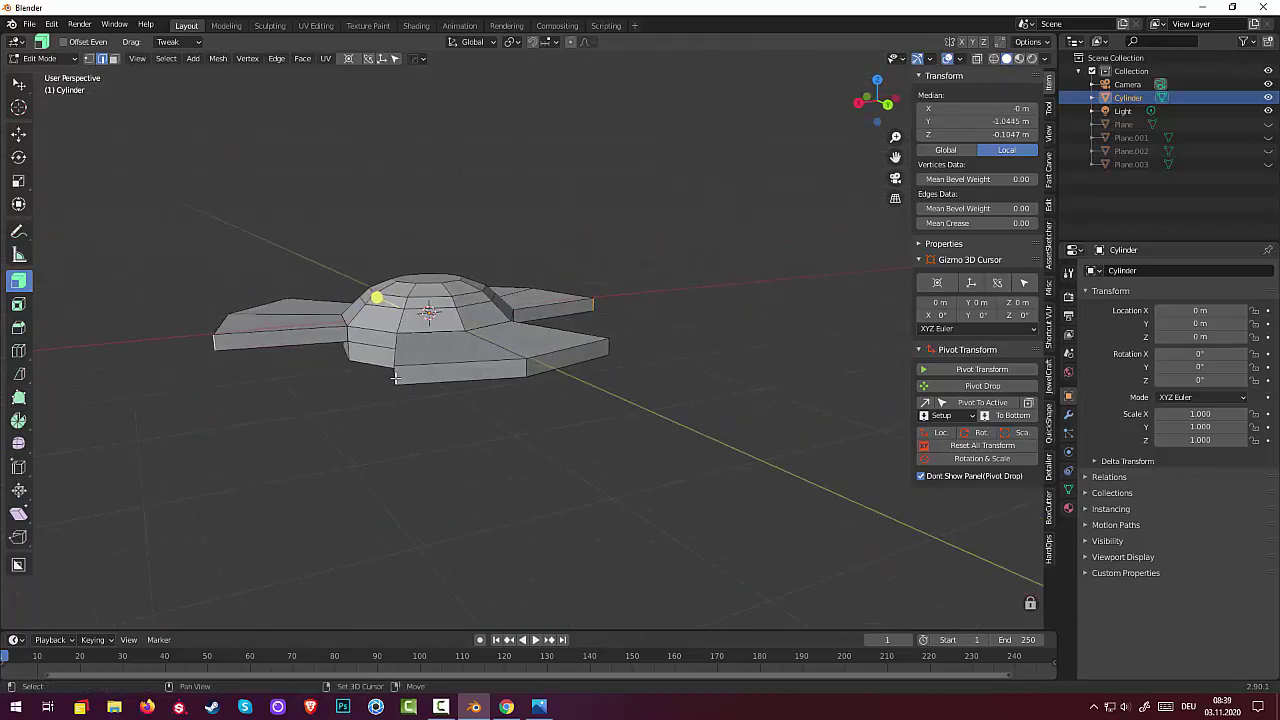
pyautogui.moveTo(586, 400); pyautogui.dragTo(449, 378, button='middle')
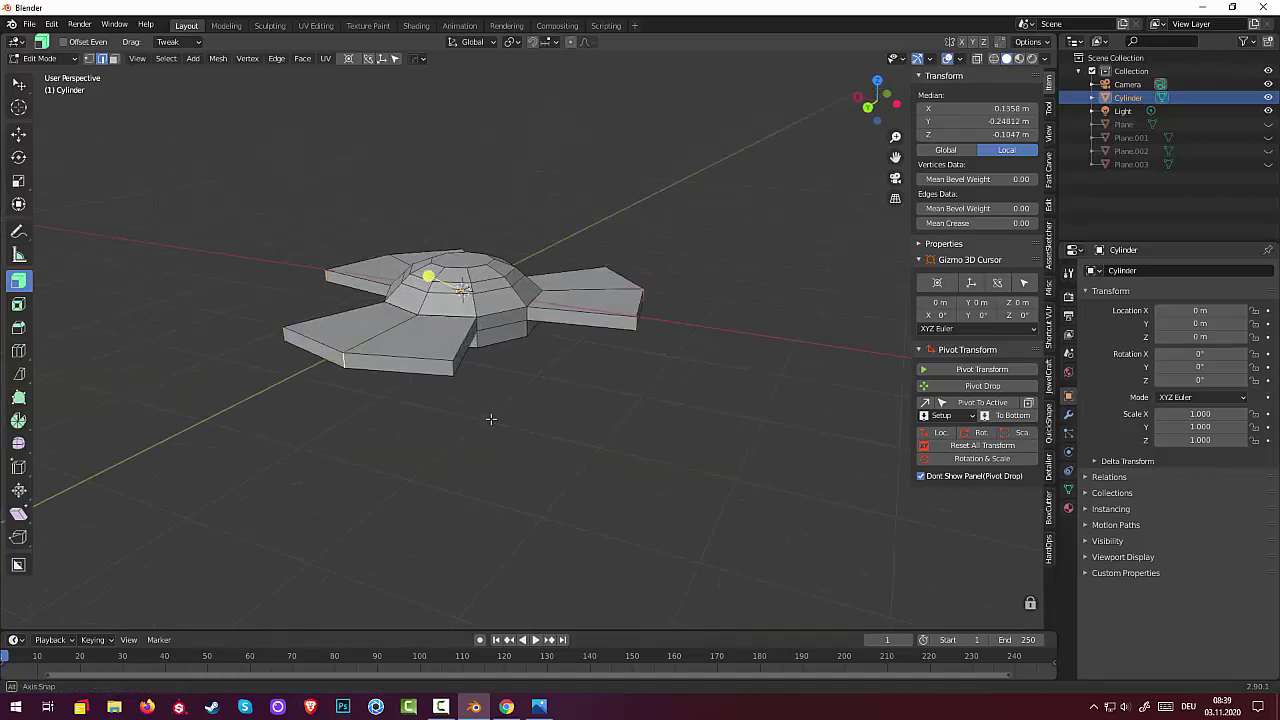
pyautogui.moveTo(608, 400)
pyautogui.mouseDown(button='middle')
pyautogui.moveTo(514, 423)
pyautogui.moveTo(567, 449)
pyautogui.mouseUp(button='middle')
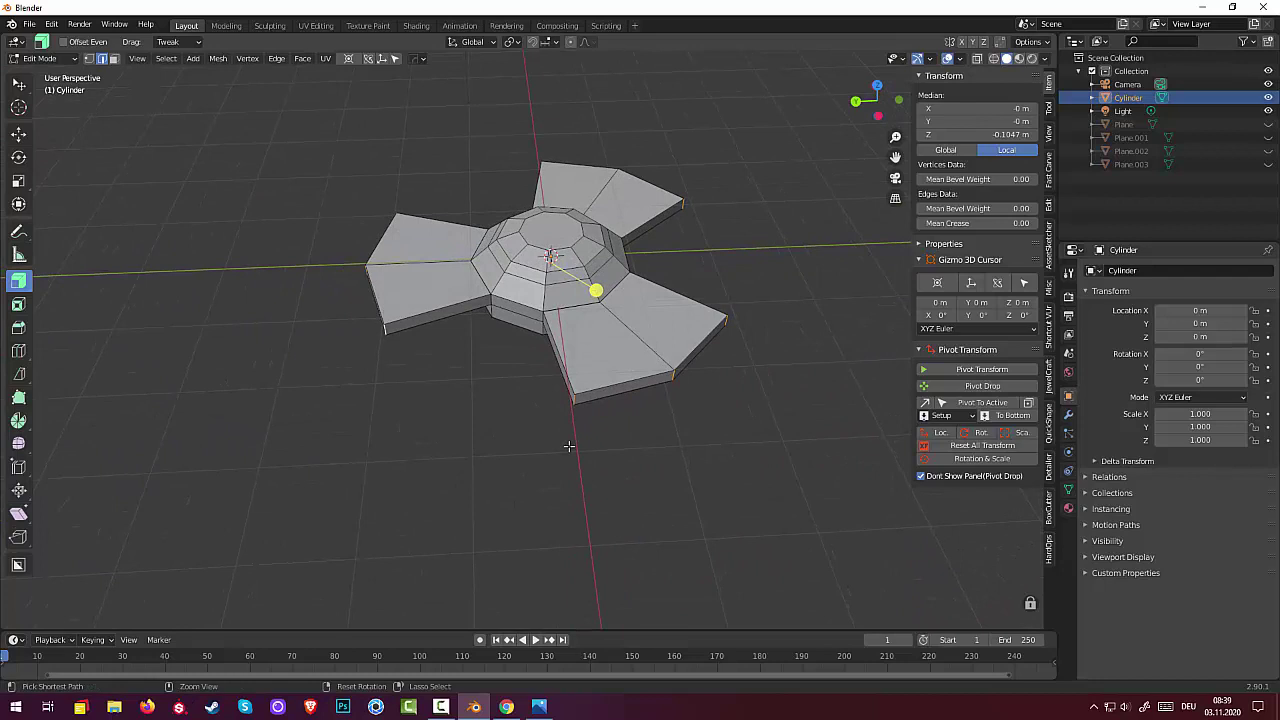
# Step: Bevel the selected fin corner edges into rounded tips, then deselect and inspect from below
pyautogui.hotkey('ctrl', 'b')
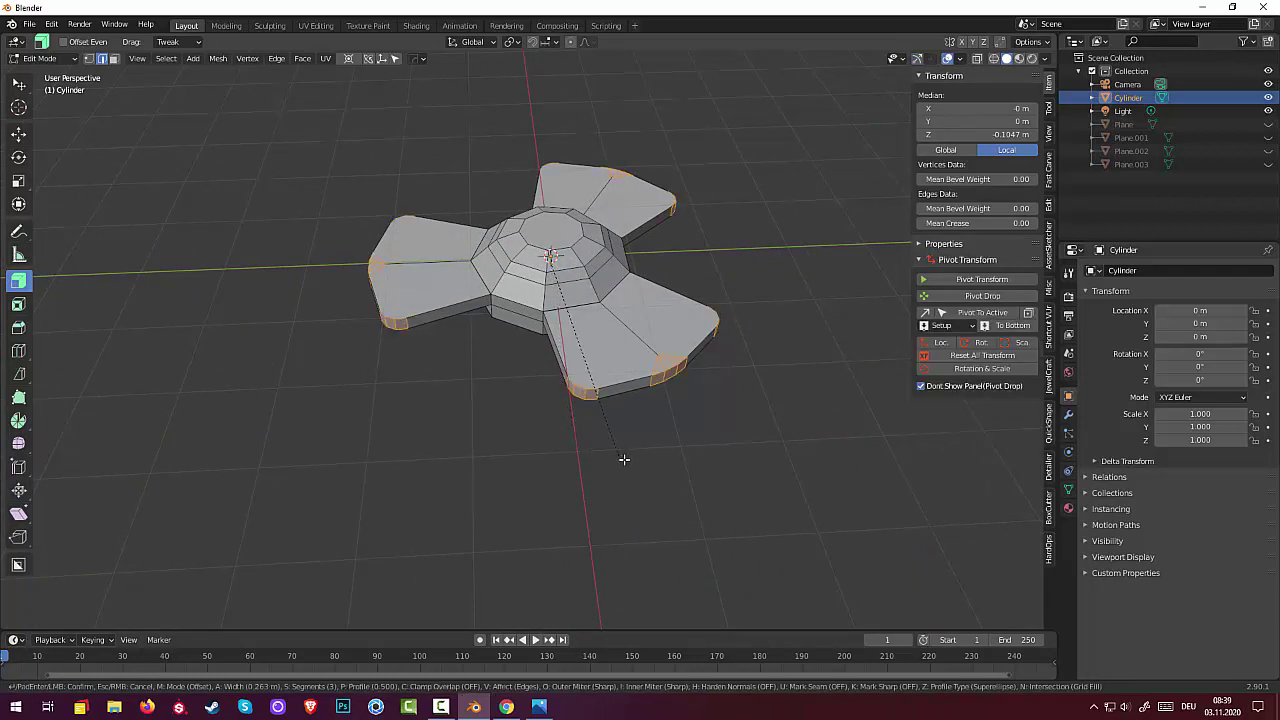
pyautogui.click(633, 464)
pyautogui.hotkey('alt', 'a')
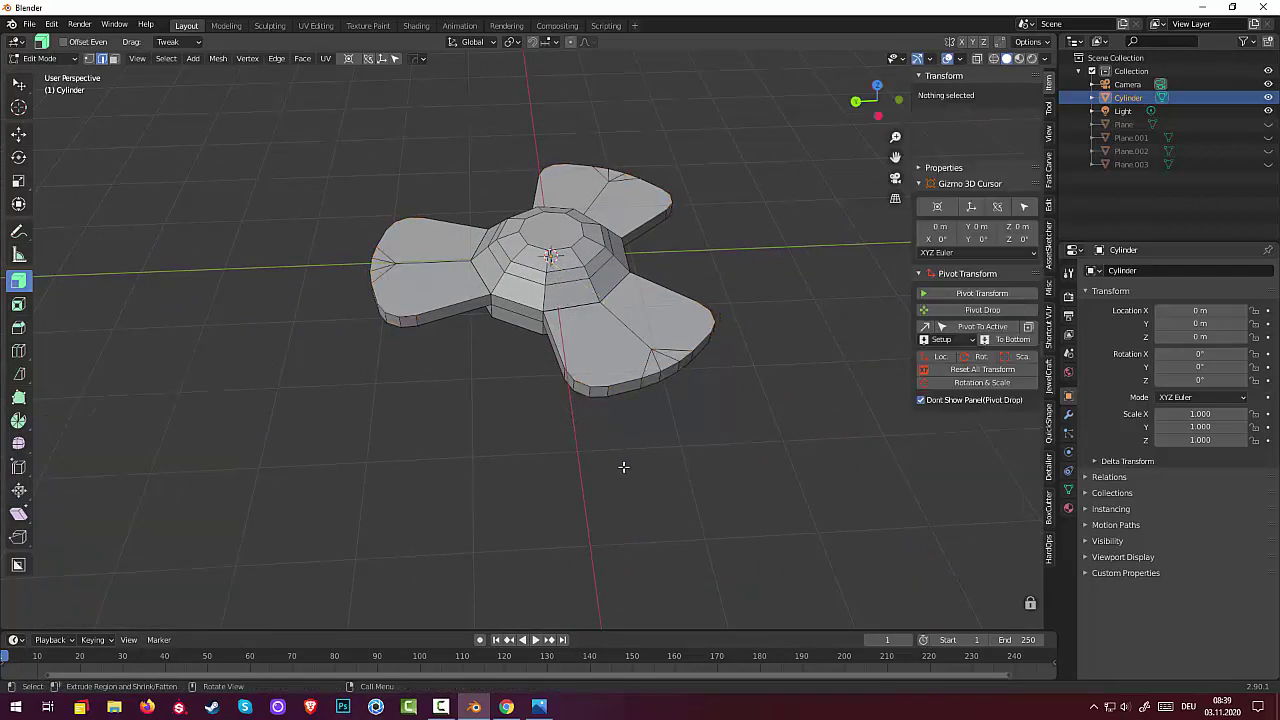
pyautogui.moveTo(623, 466)
pyautogui.mouseDown(button='middle')
pyautogui.moveTo(780, 391)
pyautogui.moveTo(770, 440)
pyautogui.moveTo(671, 434)
pyautogui.moveTo(560, 403)
pyautogui.moveTo(580, 417)
pyautogui.moveTo(574, 434)
pyautogui.moveTo(677, 404)
pyautogui.moveTo(580, 451)
pyautogui.moveTo(602, 437)
pyautogui.moveTo(600, 346)
pyautogui.moveTo(591, 380)
pyautogui.moveTo(509, 476)
pyautogui.moveTo(418, 413)
pyautogui.mouseUp(button='middle')
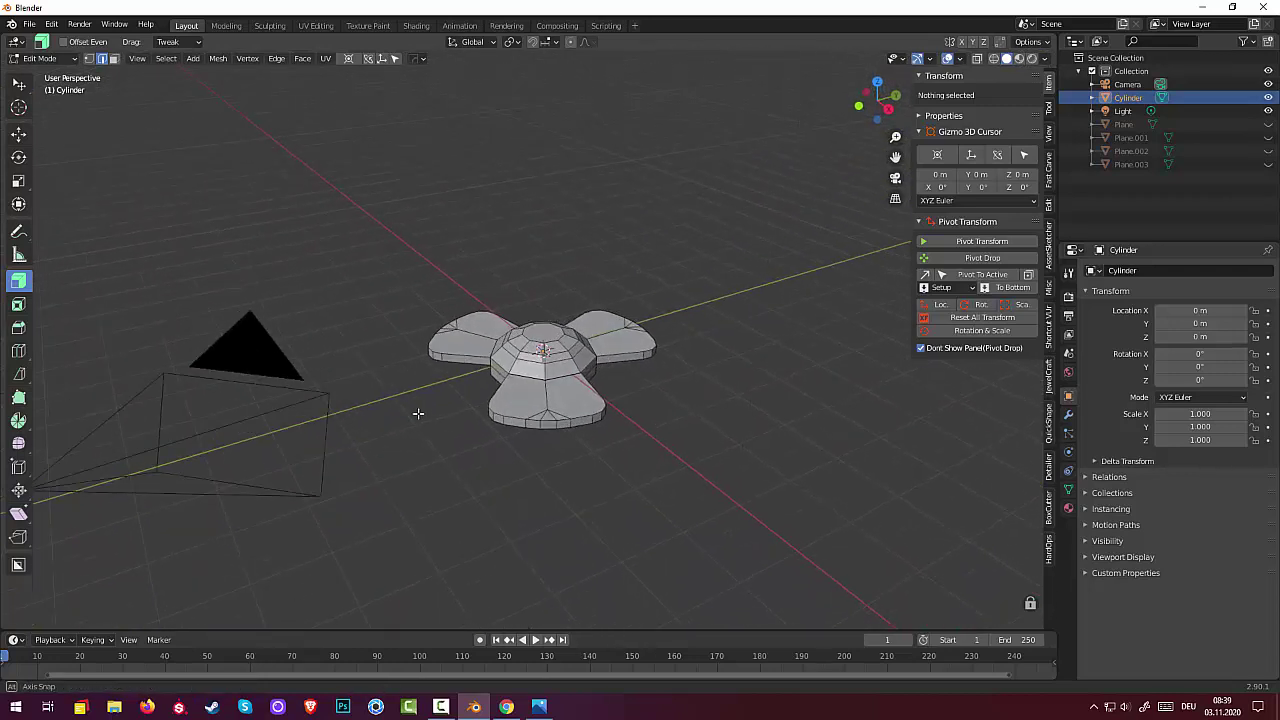
pyautogui.moveTo(523, 446)
pyautogui.mouseDown(button='middle')
pyautogui.moveTo(509, 374)
pyautogui.moveTo(523, 348)
pyautogui.moveTo(520, 470)
pyautogui.moveTo(523, 400)
pyautogui.moveTo(505, 461)
pyautogui.mouseUp(button='middle')
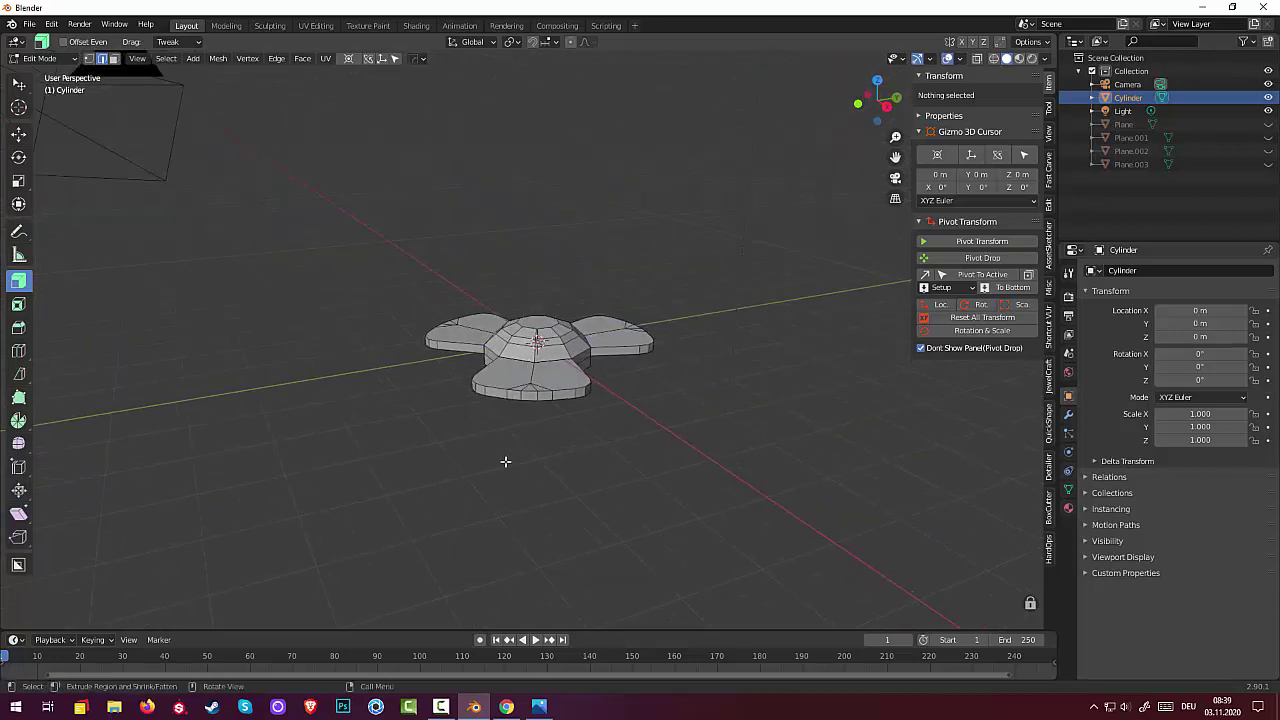
# Step: Select the front fin's faces and tilt that fin by 9.3°
pyautogui.click(525, 363)
pyautogui.click(113, 58)
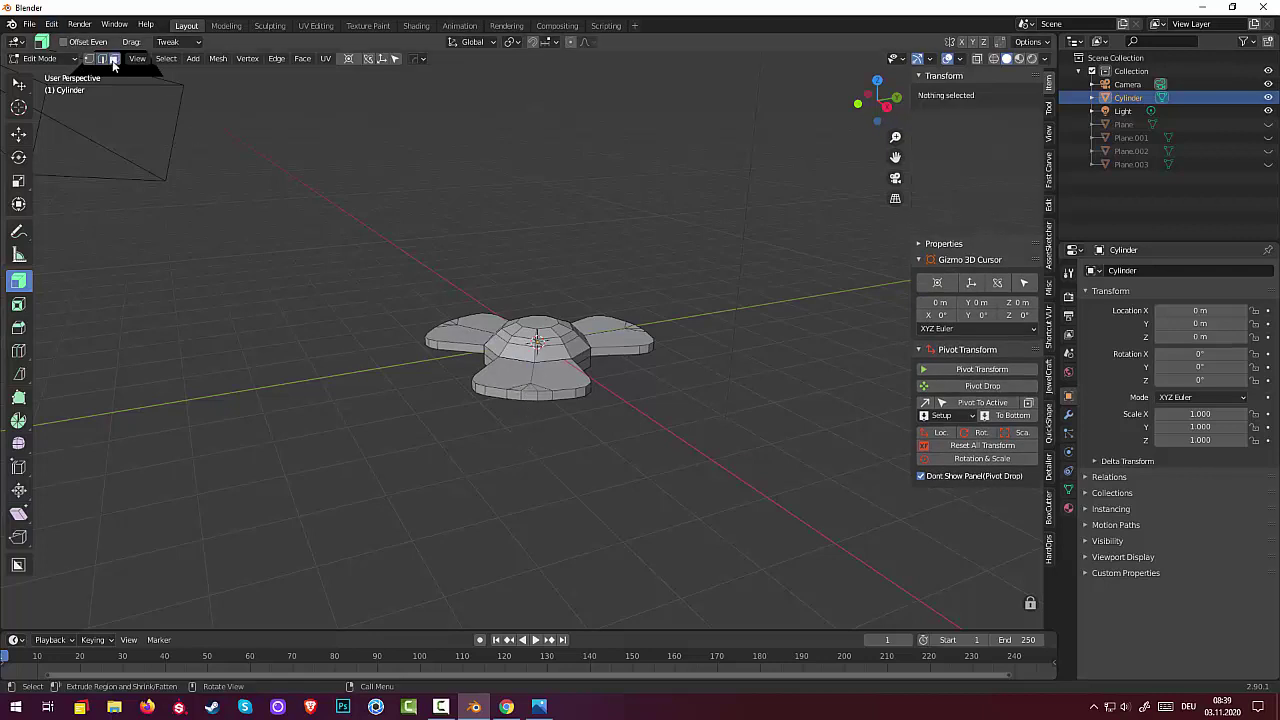
pyautogui.click(537, 395)
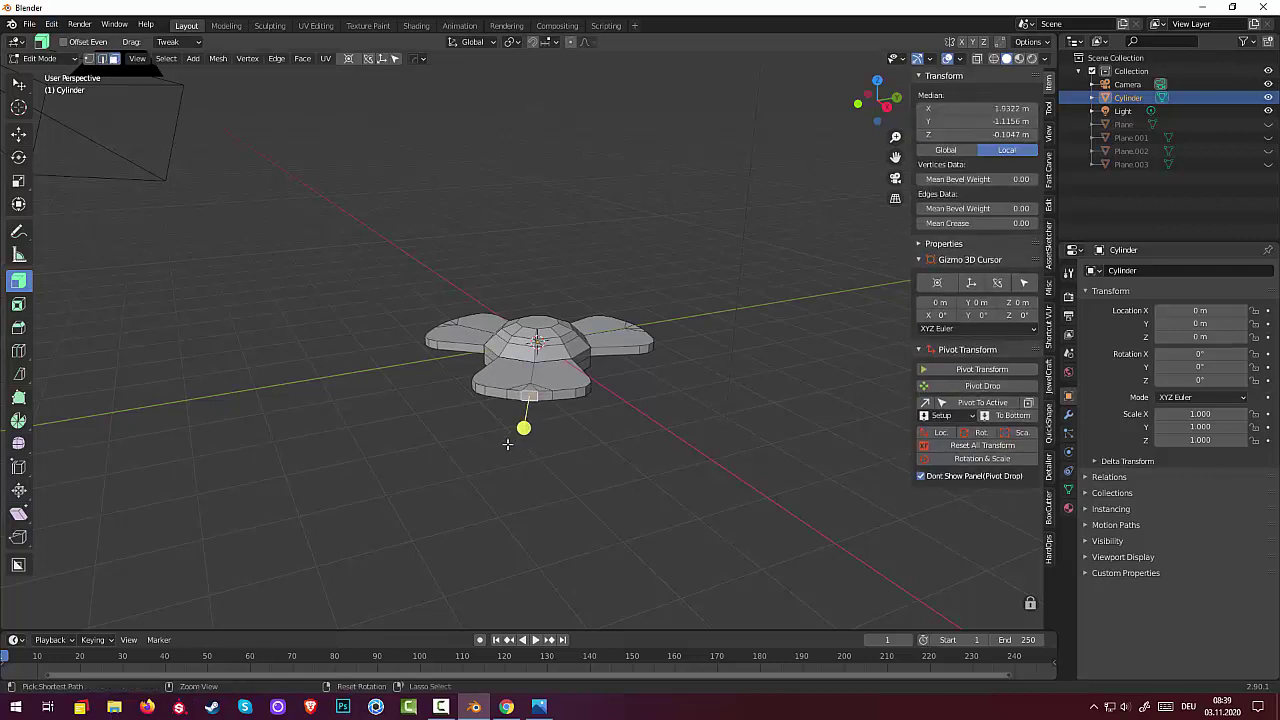
pyautogui.press('ctrl+KP_Add')
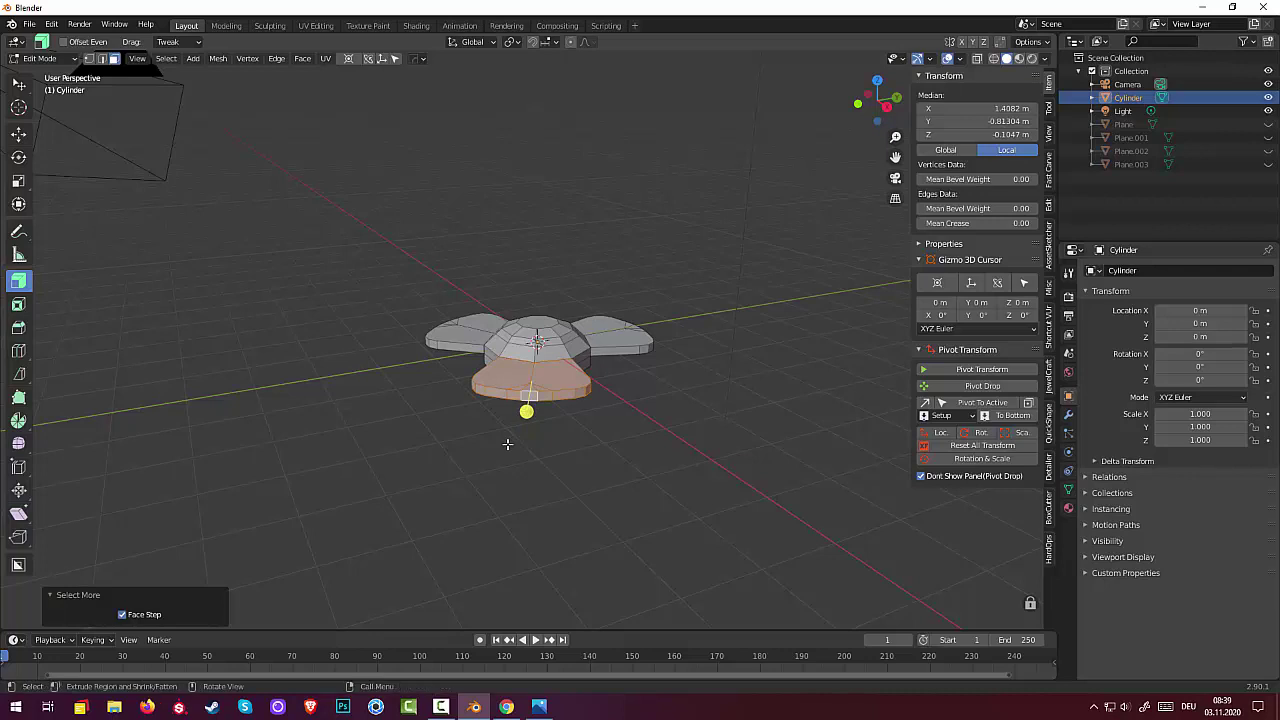
pyautogui.moveTo(537, 388); pyautogui.dragTo(516, 355, button='middle')
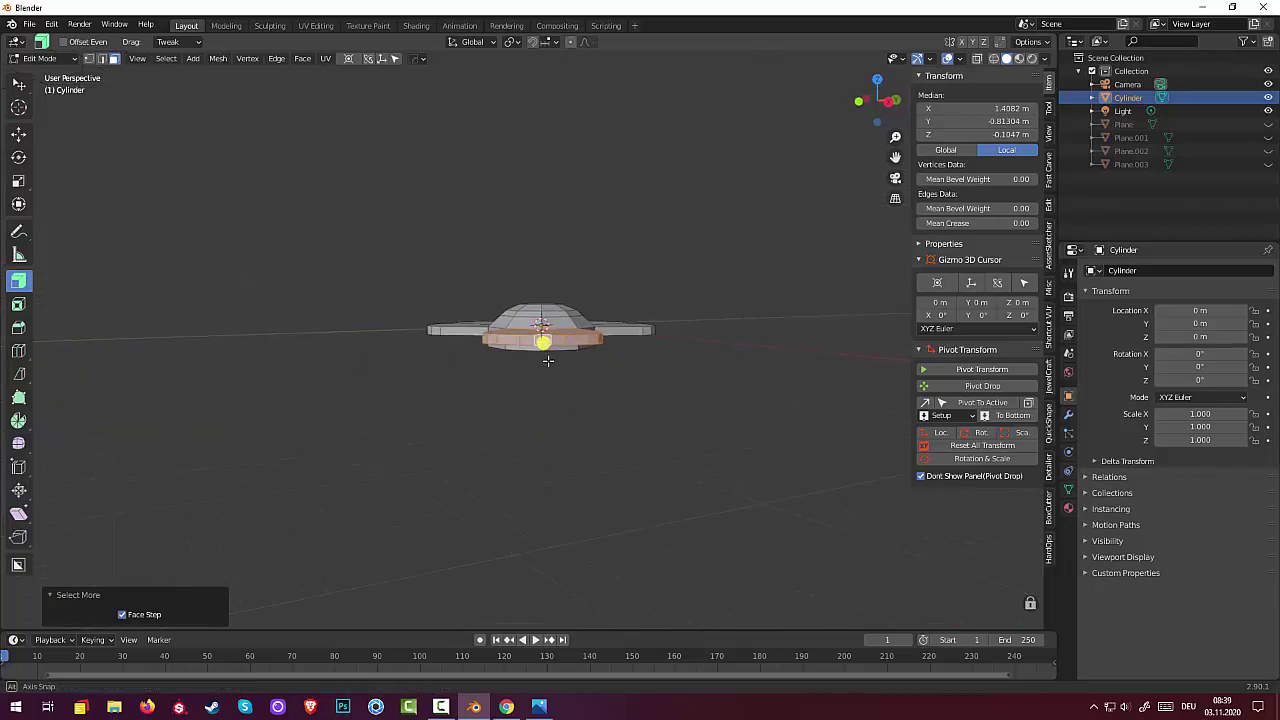
pyautogui.press('r')
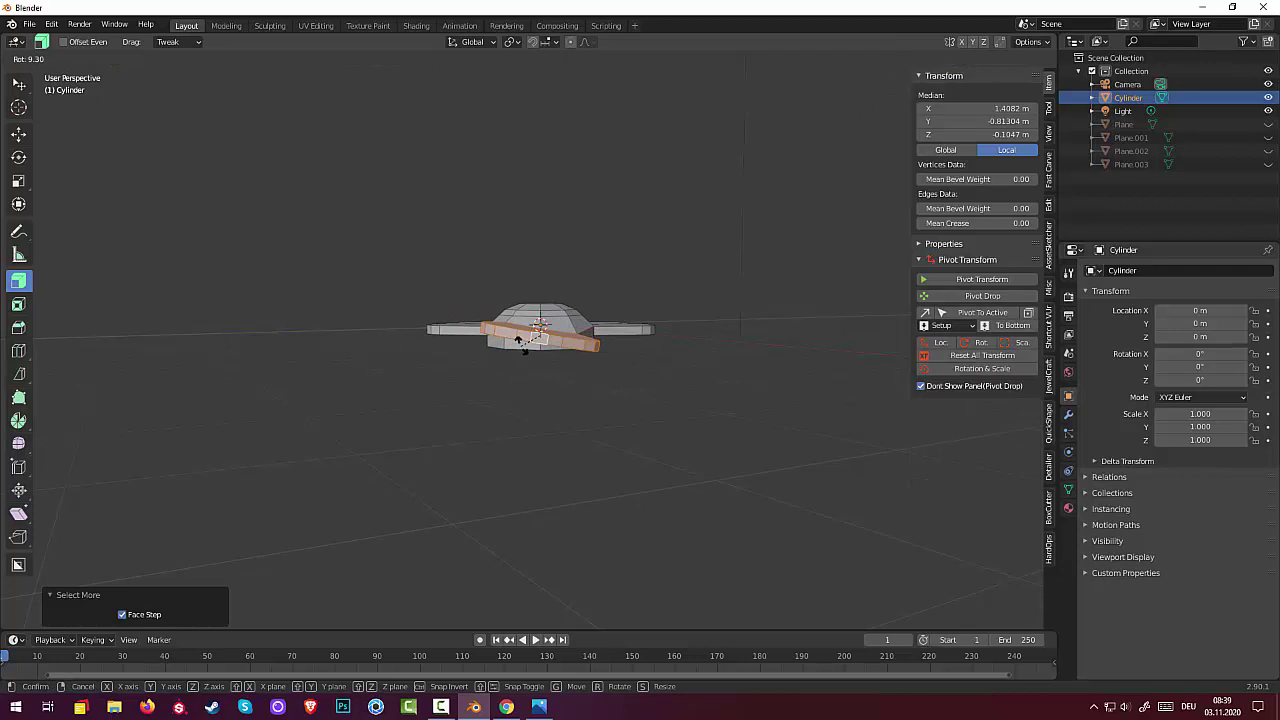
pyautogui.click(519, 350)
# Step: Select the next fin's faces and tilt it by 11.2°
pyautogui.moveTo(528, 372); pyautogui.dragTo(700, 392, button='middle')
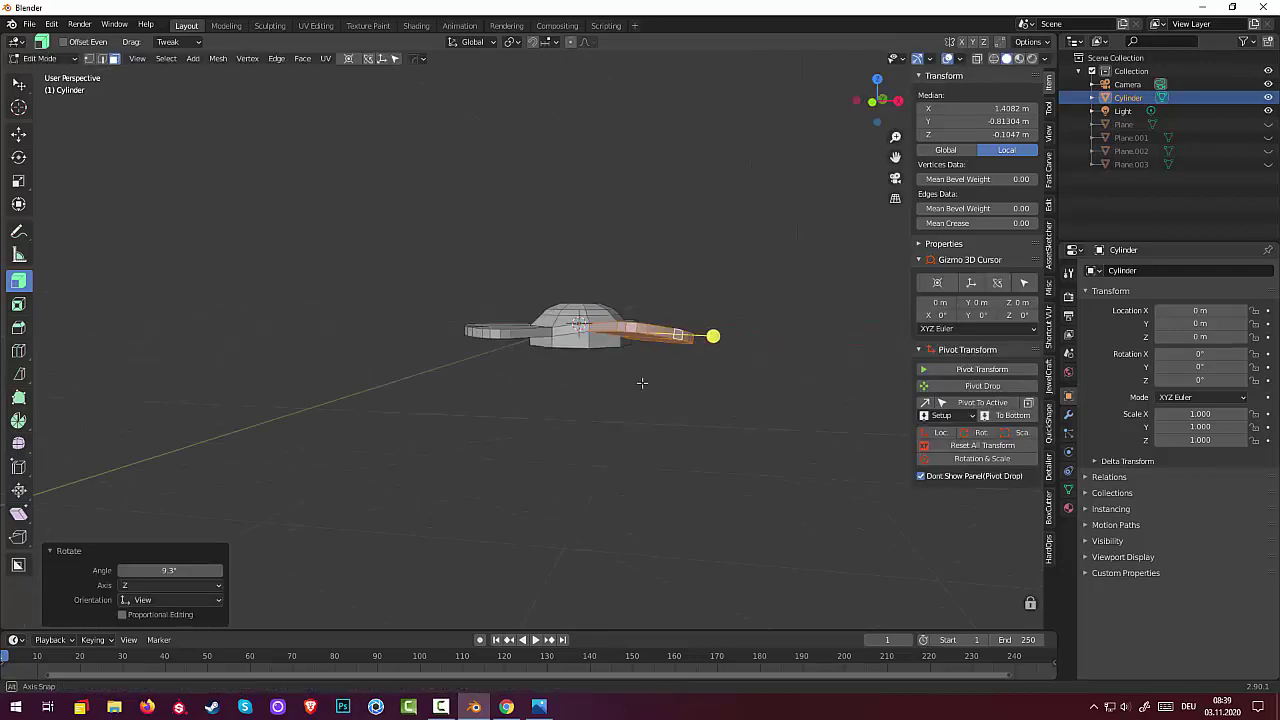
pyautogui.click(545, 362)
pyautogui.press('ctrl+KP_Add')
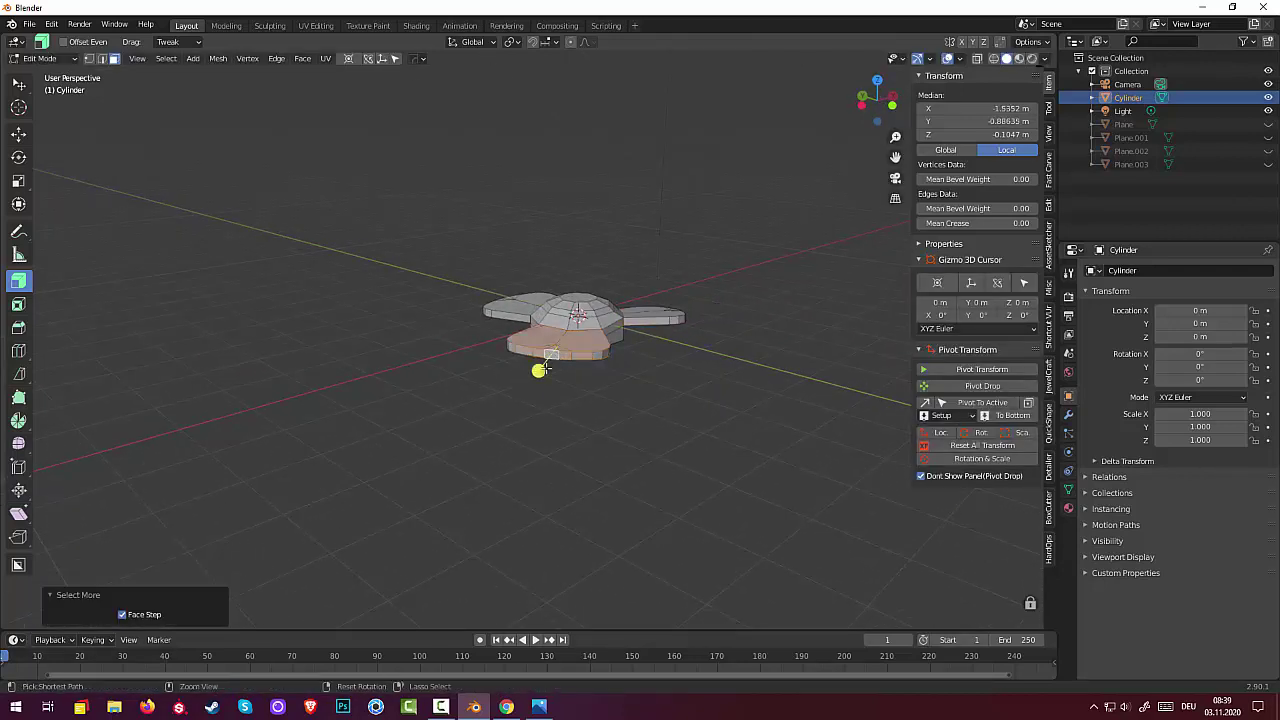
pyautogui.press('ctrl+KP_Add')
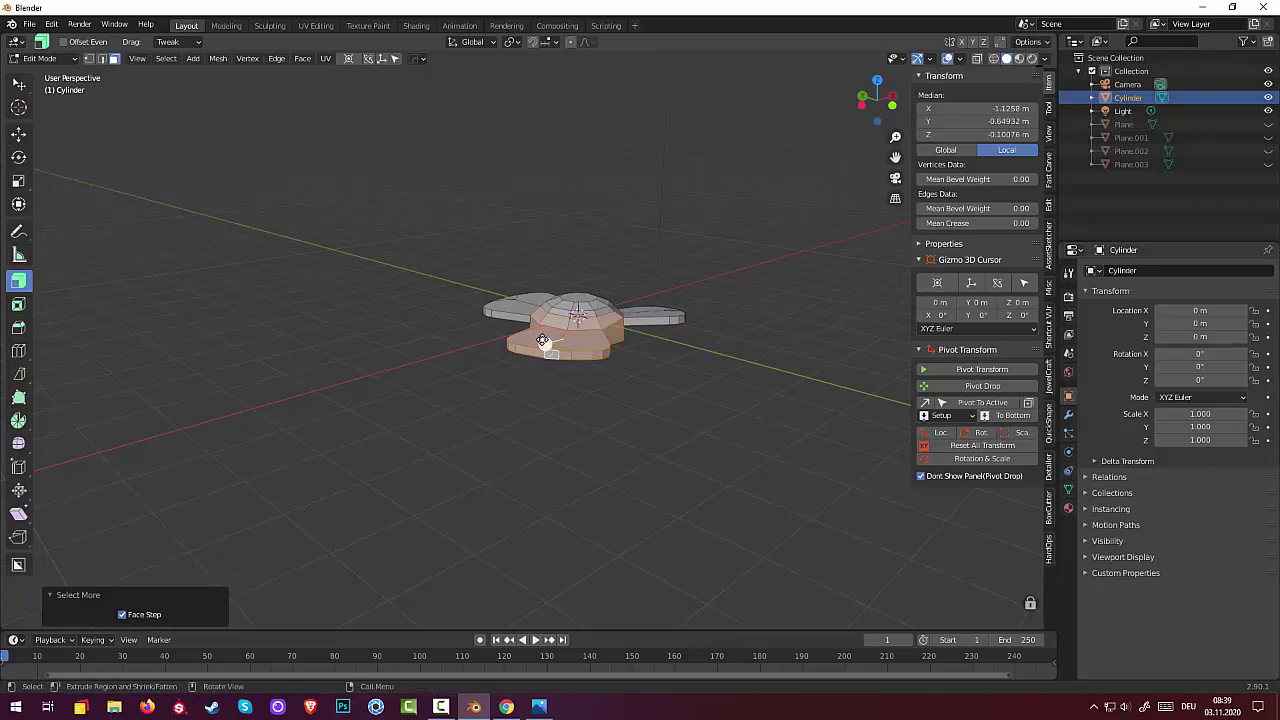
pyautogui.moveTo(541, 341); pyautogui.dragTo(537, 358, button='middle')
pyautogui.press('ctrl+KP_Subtract')
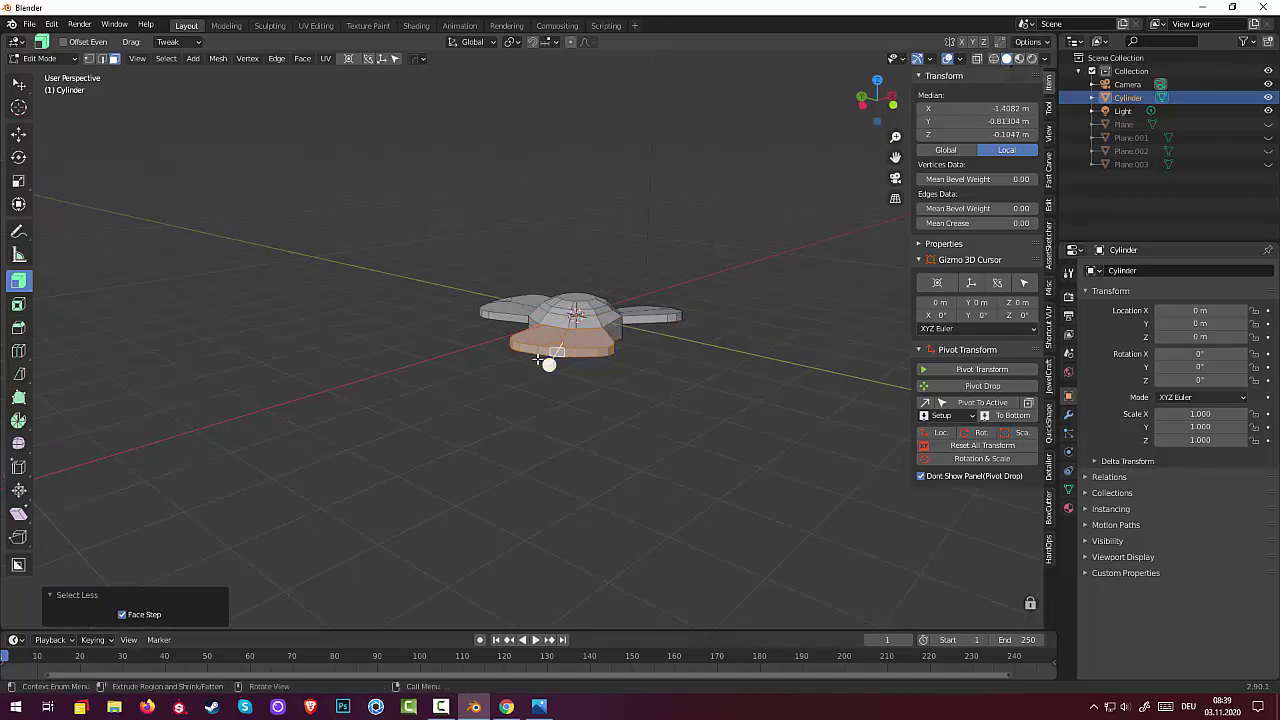
pyautogui.press('r')
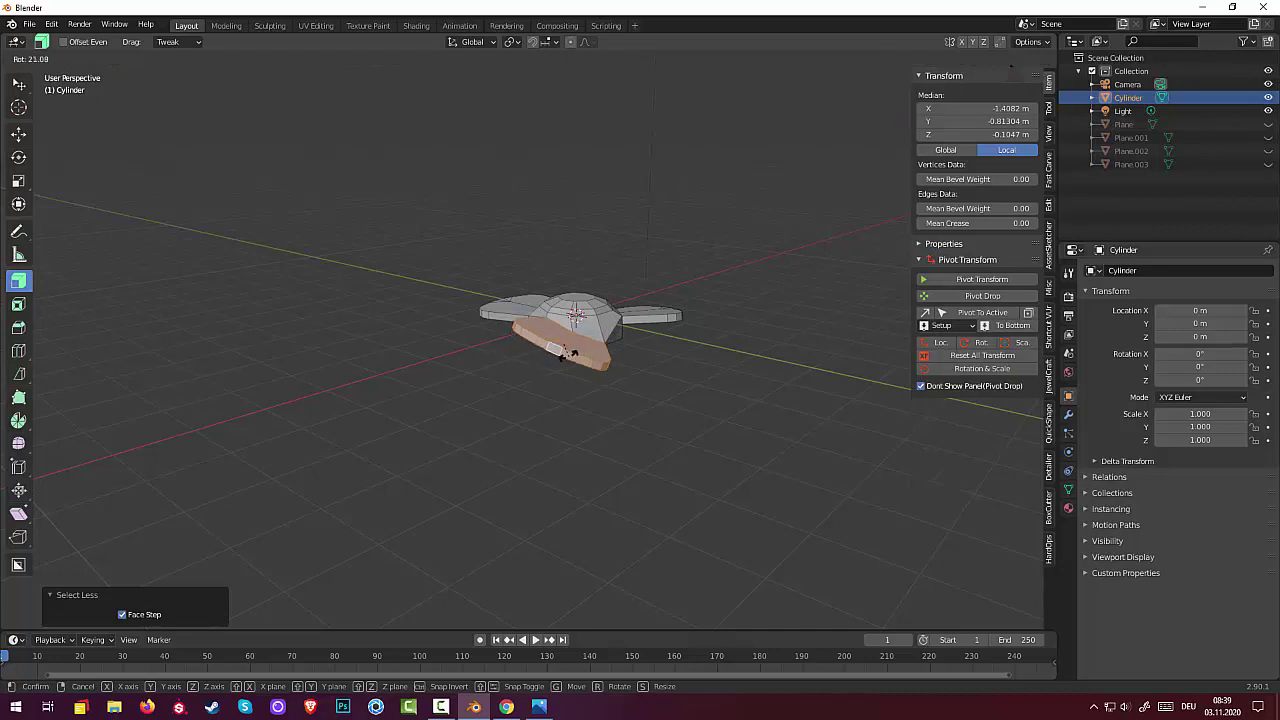
pyautogui.click(566, 354)
# Step: Select the third fin's faces and rotate them to an angle
pyautogui.moveTo(566, 354)
pyautogui.mouseDown(button='middle')
pyautogui.moveTo(481, 445)
pyautogui.moveTo(247, 361)
pyautogui.moveTo(447, 370)
pyautogui.mouseUp(button='middle')
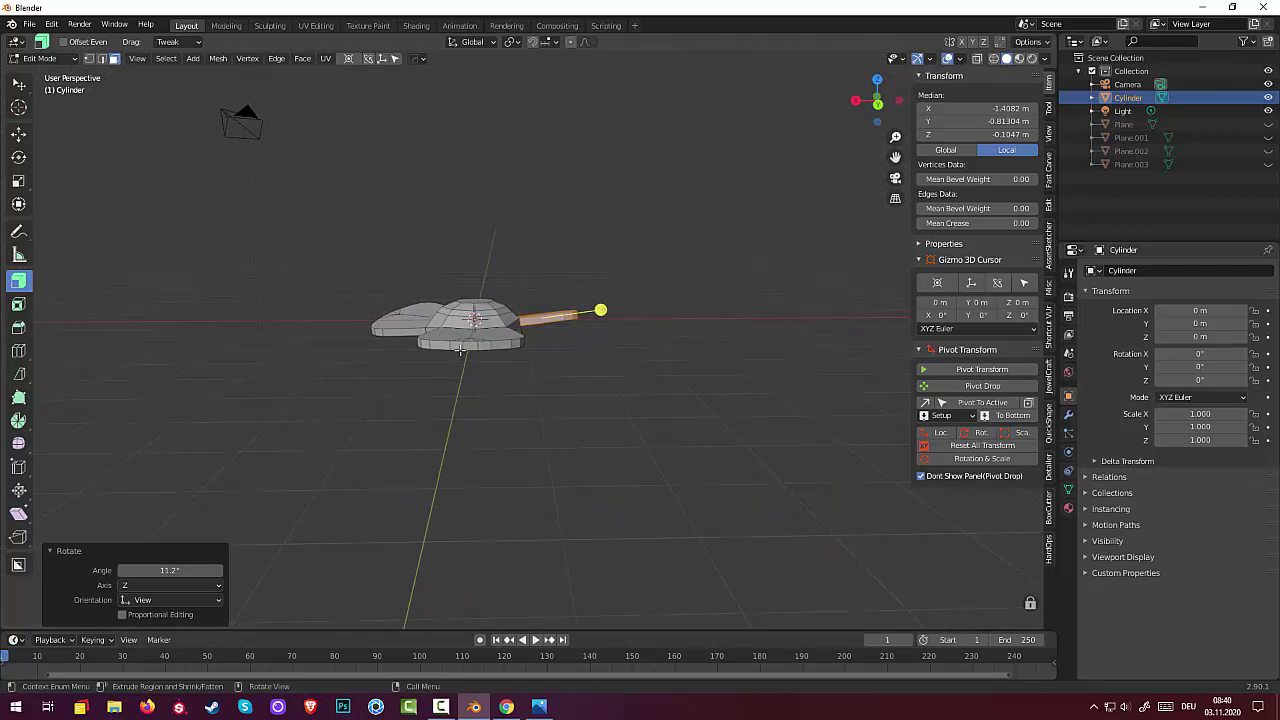
pyautogui.click(470, 345)
pyautogui.press('ctrl+KP_Add')
pyautogui.press('ctrl+KP_Add')
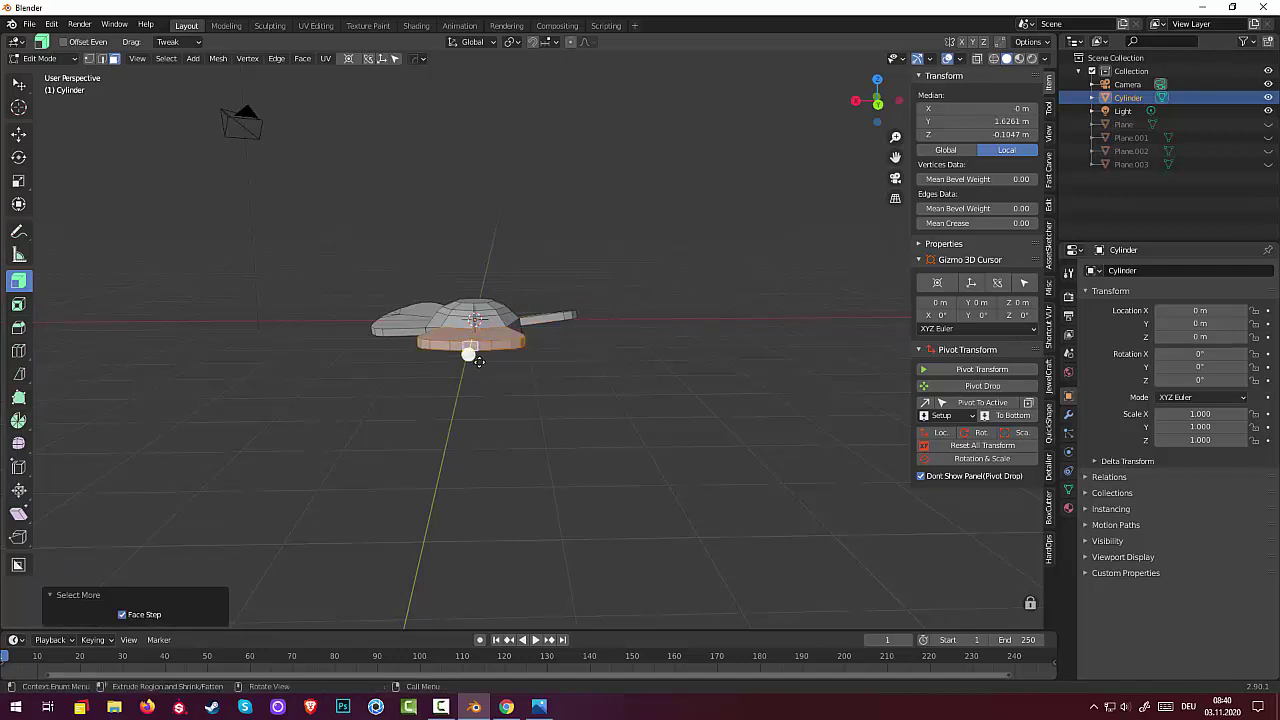
pyautogui.press('r')
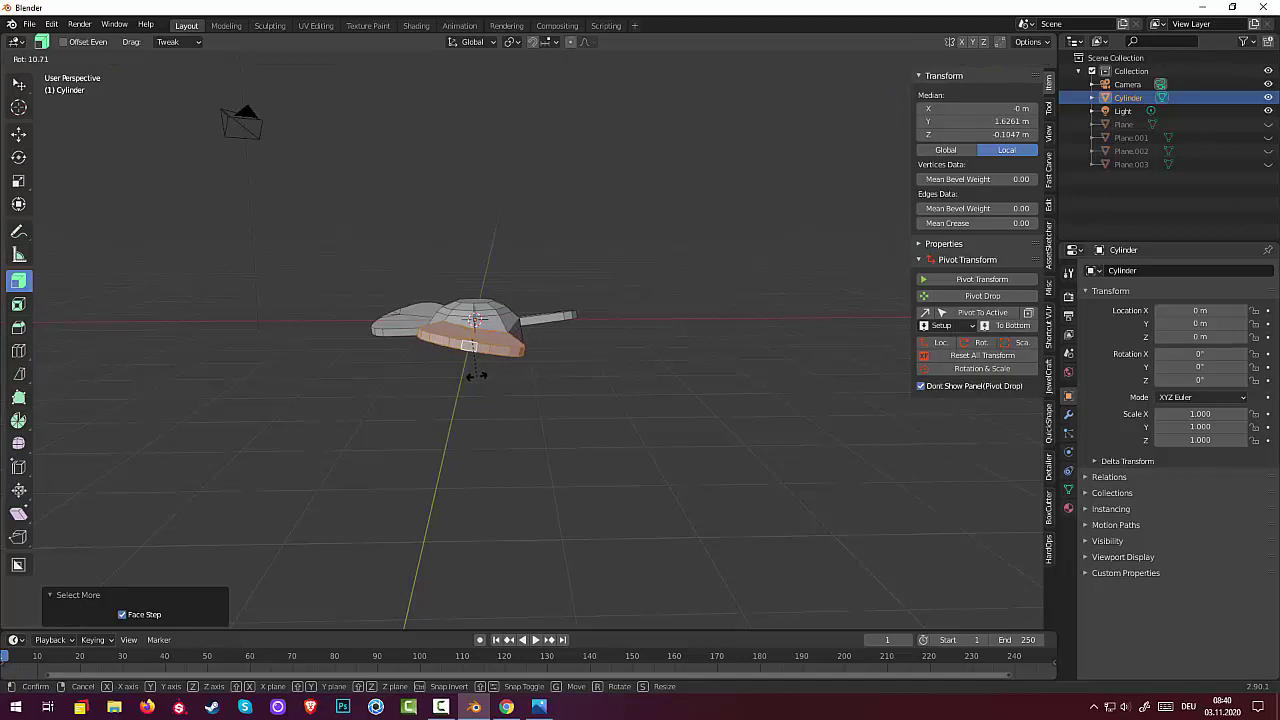
pyautogui.click(475, 376)
# Step: Undo the tilts back to a selection of the upper-right fin's outer faces
pyautogui.moveTo(543, 386)
pyautogui.mouseDown(button='middle')
pyautogui.moveTo(968, 376)
pyautogui.moveTo(846, 499)
pyautogui.moveTo(634, 514)
pyautogui.moveTo(614, 491)
pyautogui.moveTo(596, 497)
pyautogui.moveTo(578, 415)
pyautogui.moveTo(609, 297)
pyautogui.moveTo(663, 251)
pyautogui.moveTo(698, 261)
pyautogui.moveTo(700, 274)
pyautogui.moveTo(560, 354)
pyautogui.moveTo(529, 343)
pyautogui.mouseUp(button='middle')
pyautogui.hotkey('ctrl', 'z')
pyautogui.hotkey('ctrl', 'z')
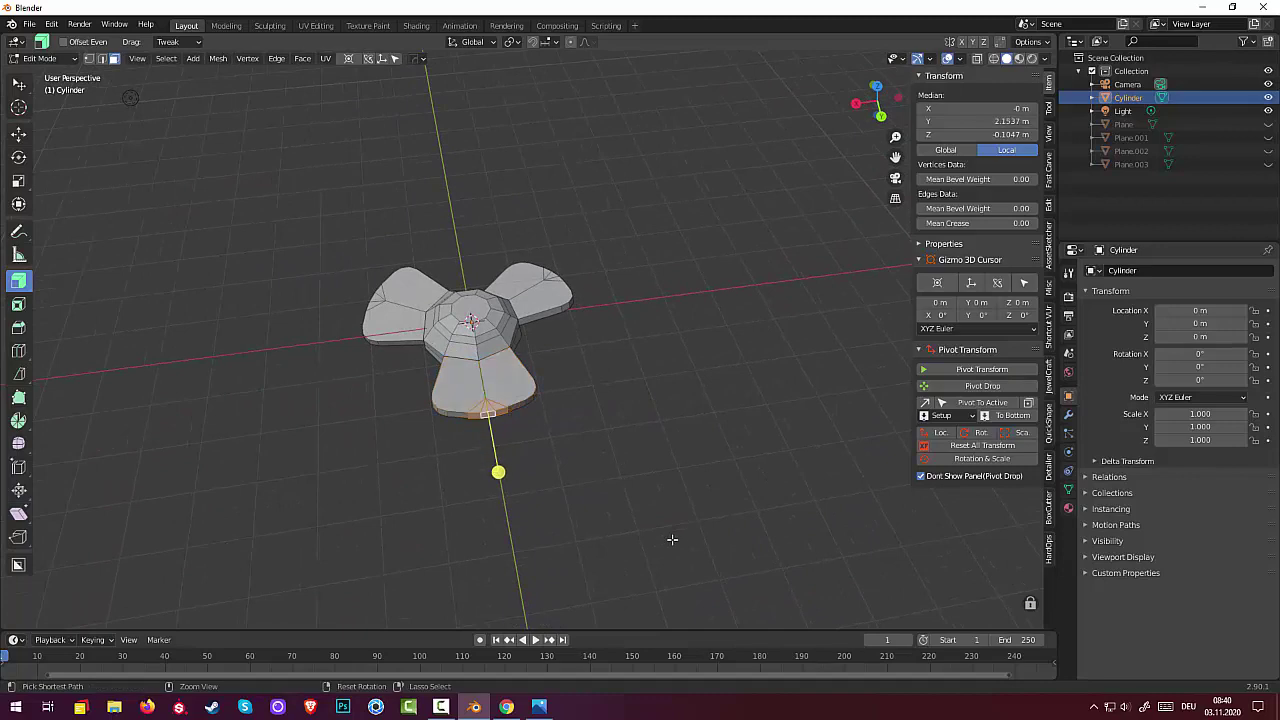
pyautogui.hotkey('ctrl', 'z')
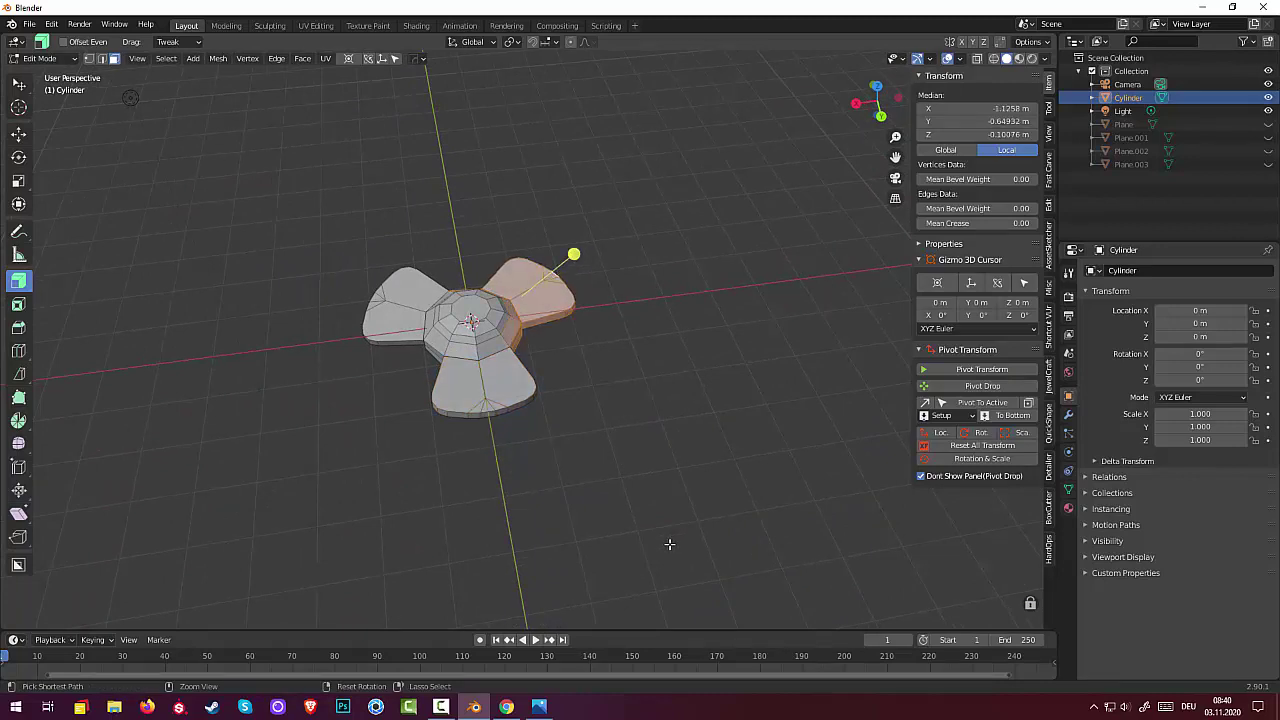
pyautogui.hotkey('ctrl', 'z')
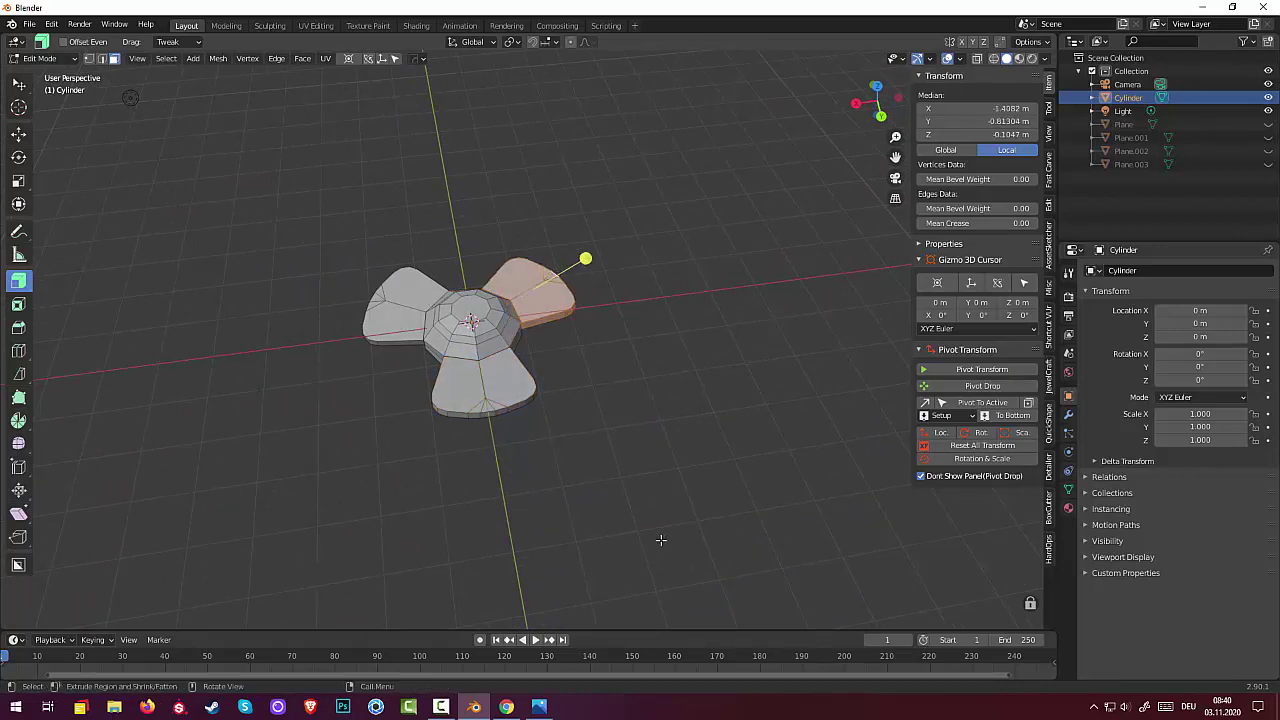
pyautogui.hotkey('ctrl', 'z')
pyautogui.moveTo(674, 500)
pyautogui.mouseDown(button='middle')
pyautogui.moveTo(445, 452)
pyautogui.moveTo(485, 443)
pyautogui.mouseUp(button='middle')
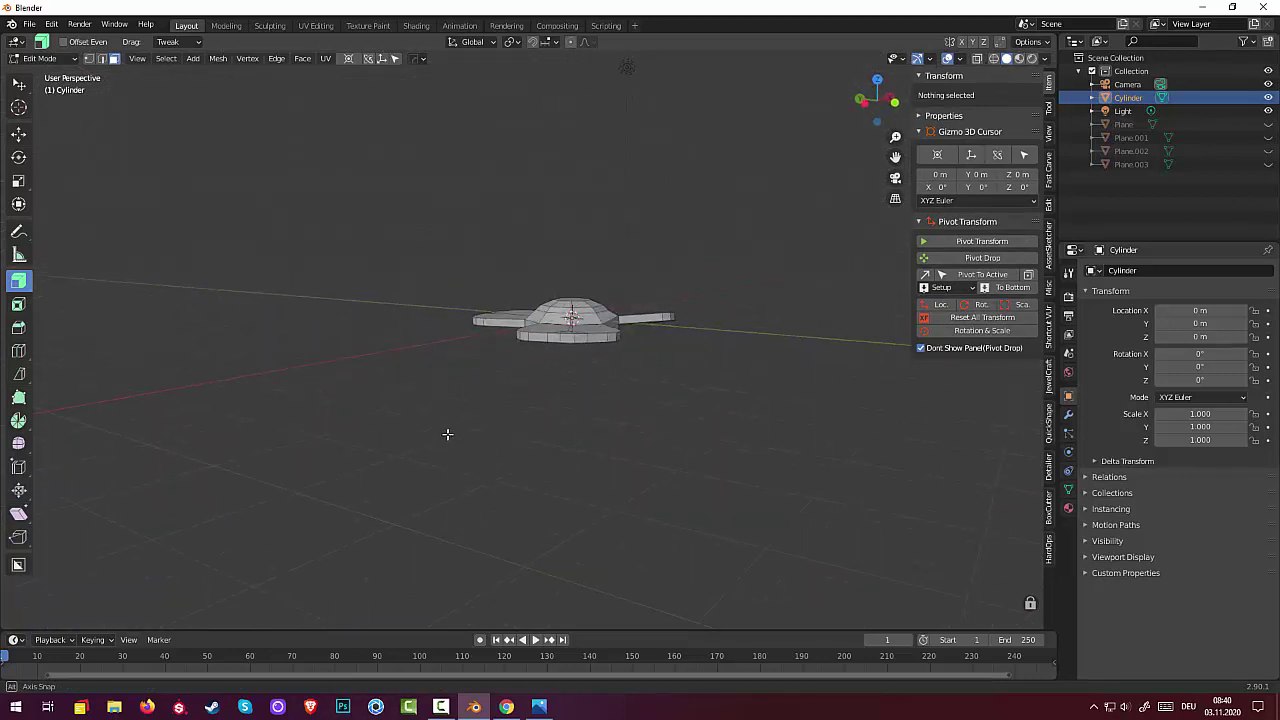
# Step: Select the lower fin's faces and rotate them 9.22°
pyautogui.click(575, 358)
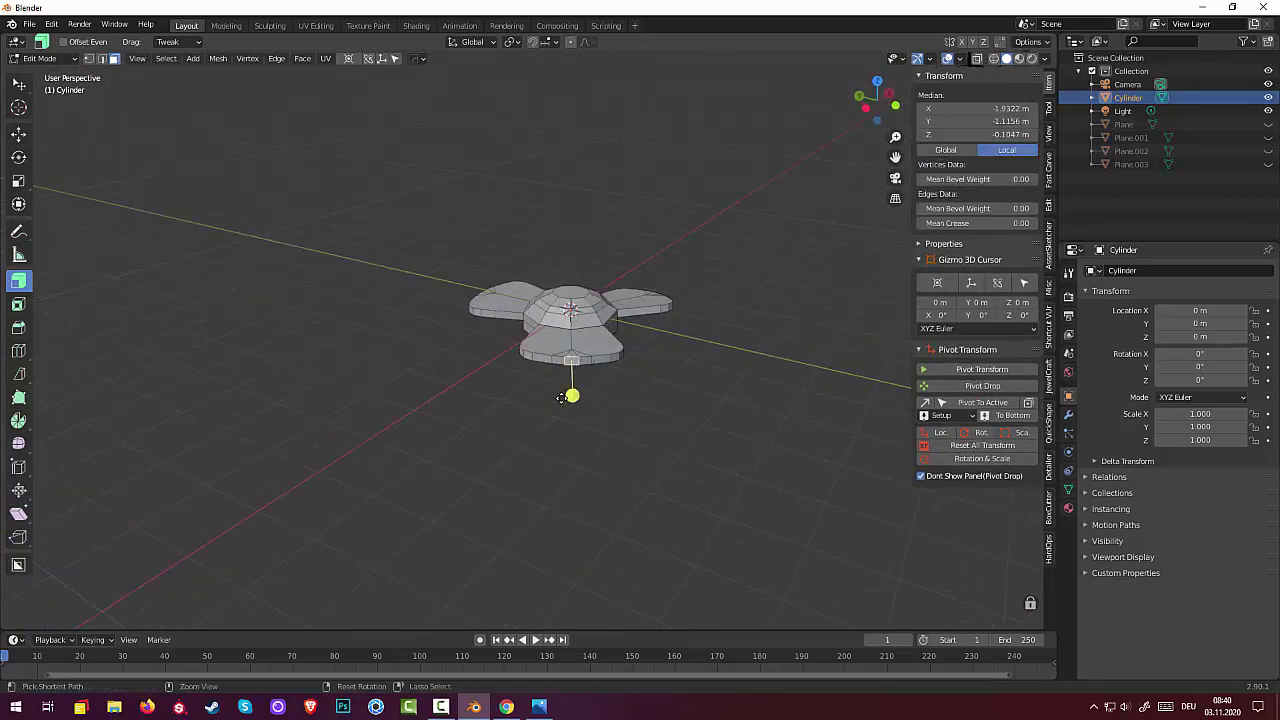
pyautogui.press('ctrl+KP_Add')
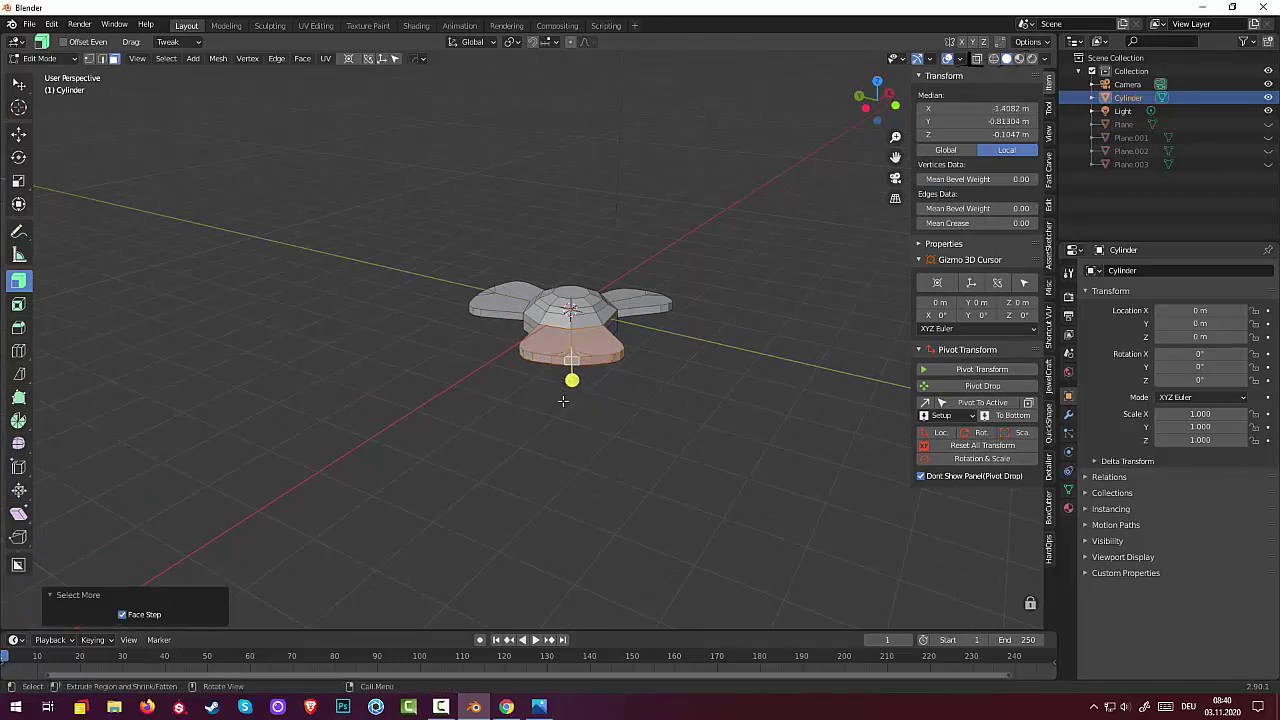
pyautogui.press('r')
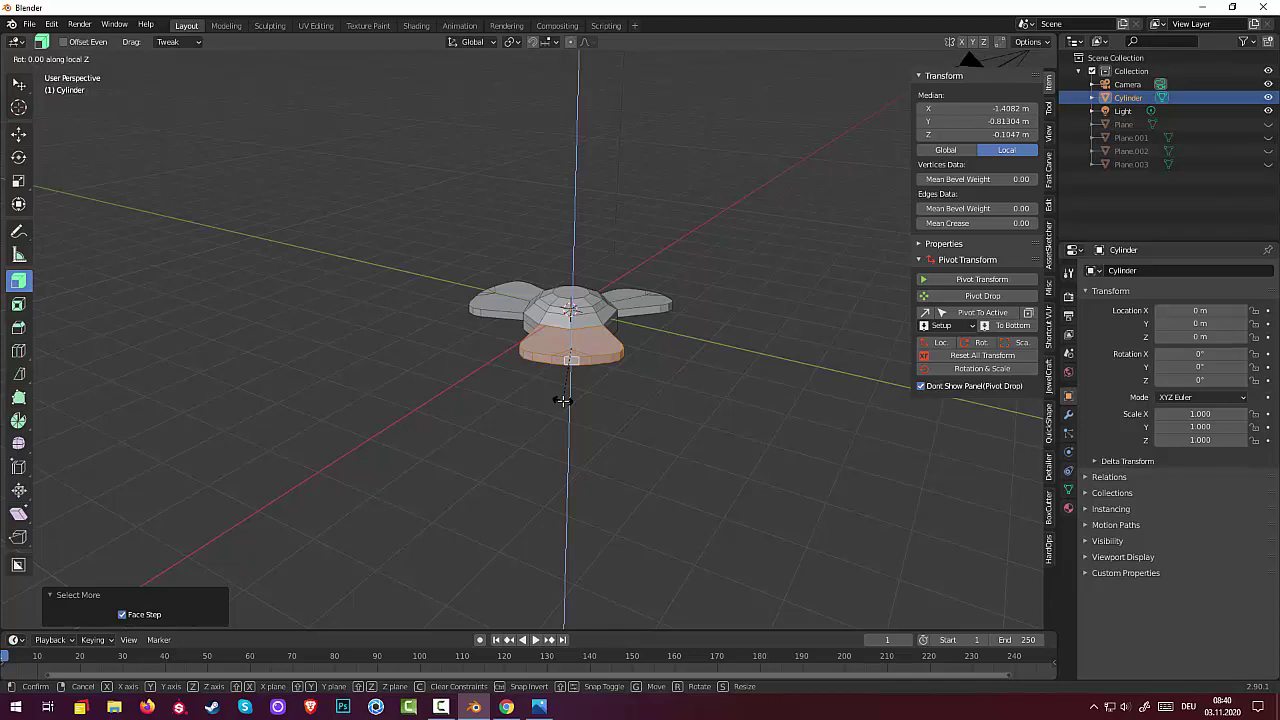
pyautogui.press('z')
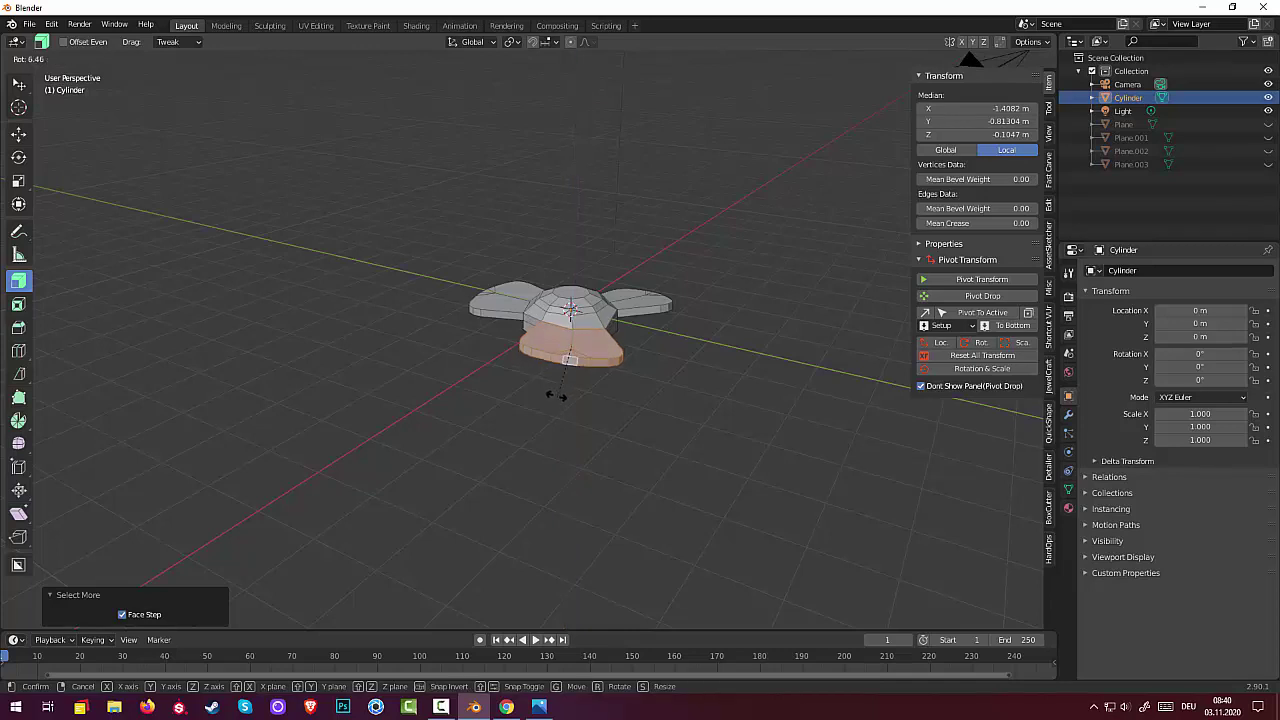
pyautogui.click(556, 393)
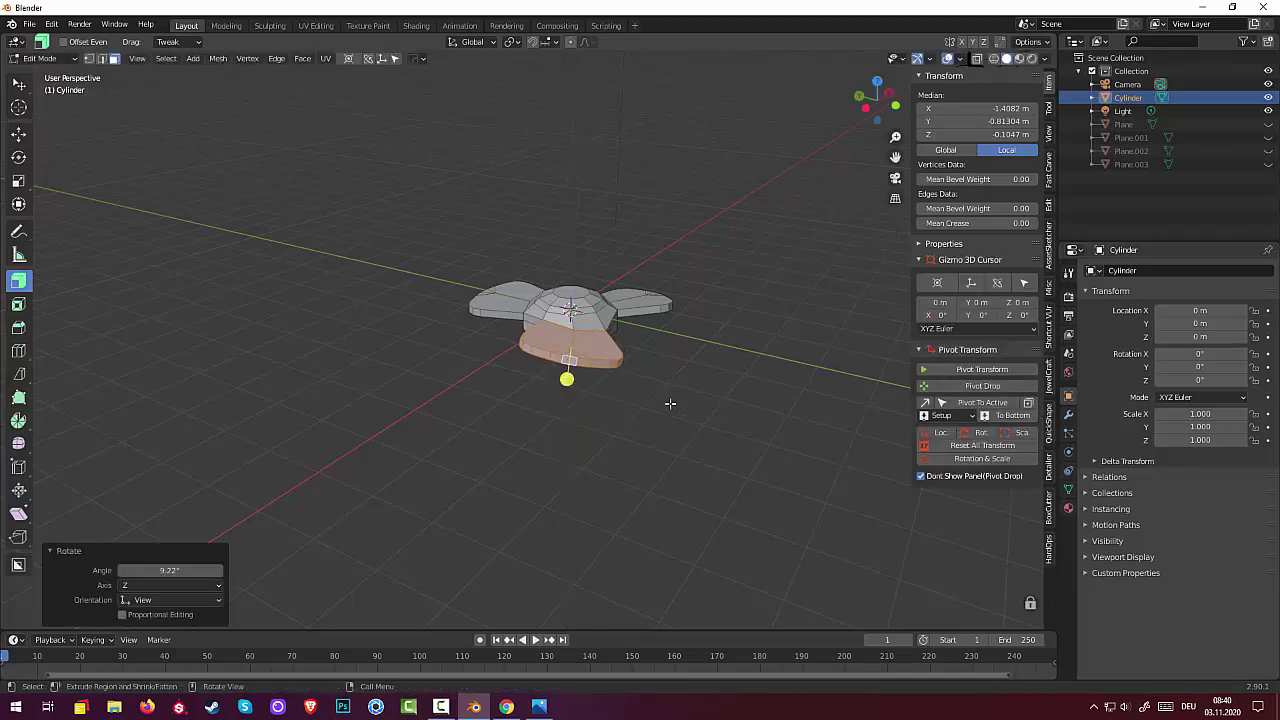
# Step: Tilt the fin facing the viewer −12.5° about its local Y axis, then clear the selection
pyautogui.moveTo(669, 403)
pyautogui.mouseDown(button='middle')
pyautogui.moveTo(500, 414)
pyautogui.moveTo(474, 389)
pyautogui.moveTo(540, 395)
pyautogui.moveTo(405, 379)
pyautogui.moveTo(422, 378)
pyautogui.mouseUp(button='middle')
pyautogui.click(552, 399)
pyautogui.click(467, 341)
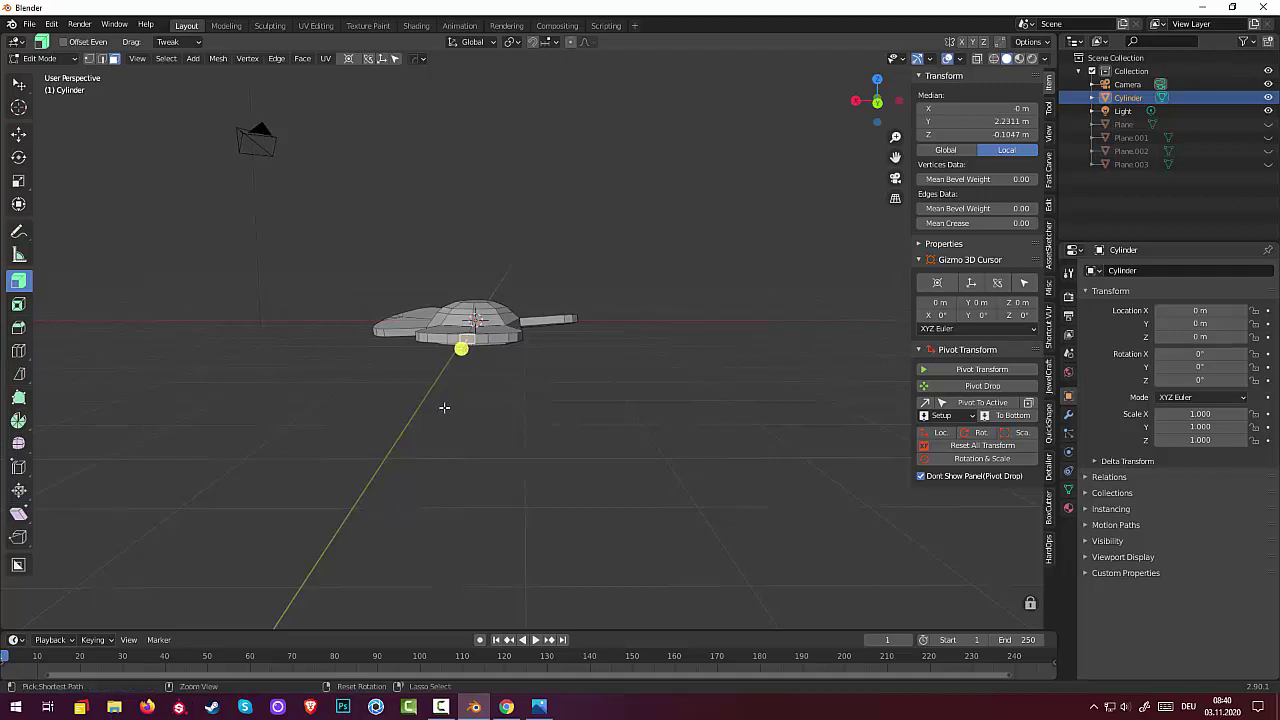
pyautogui.press('ctrl+KP_Add')
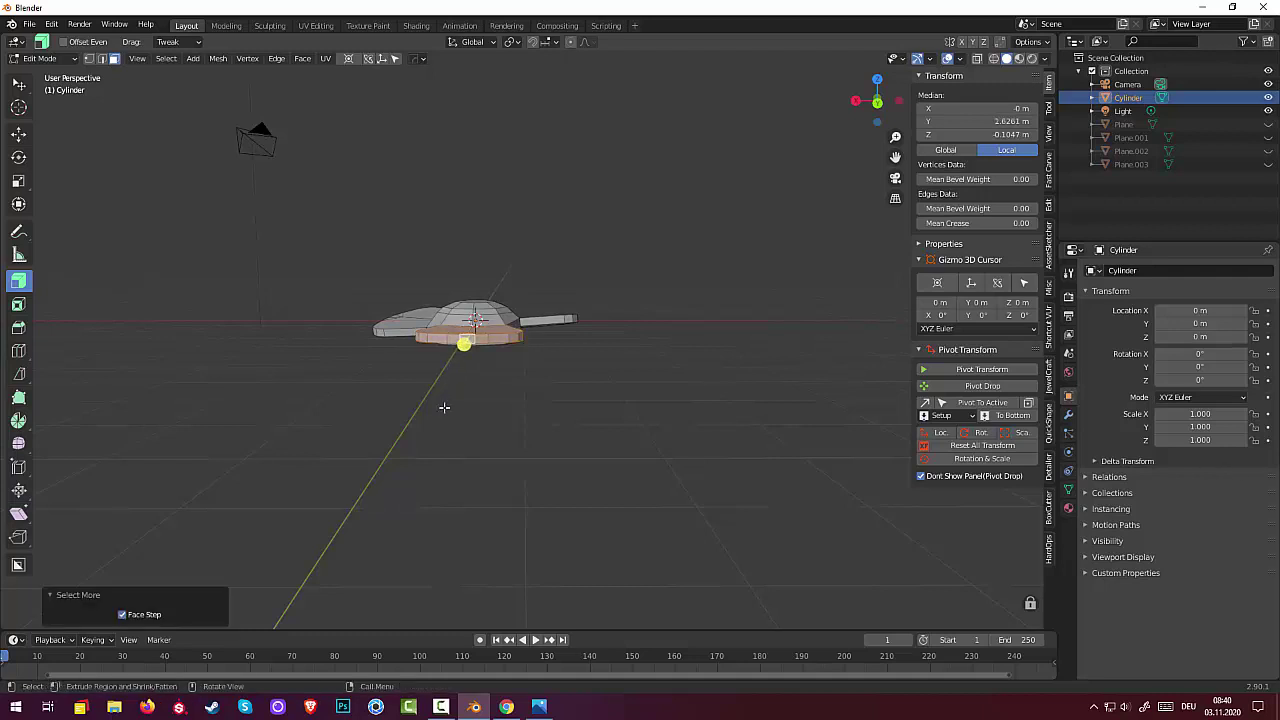
pyautogui.press('r')
pyautogui.press('z')
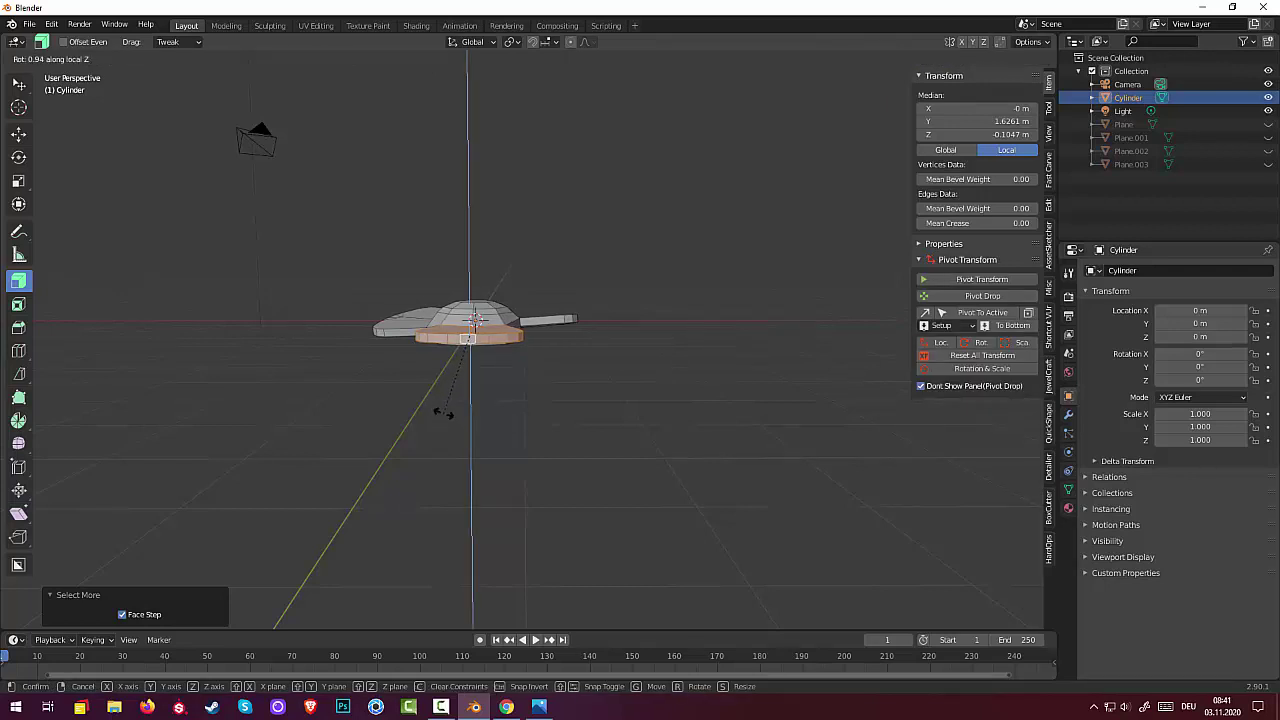
pyautogui.press('y')
pyautogui.press('y')
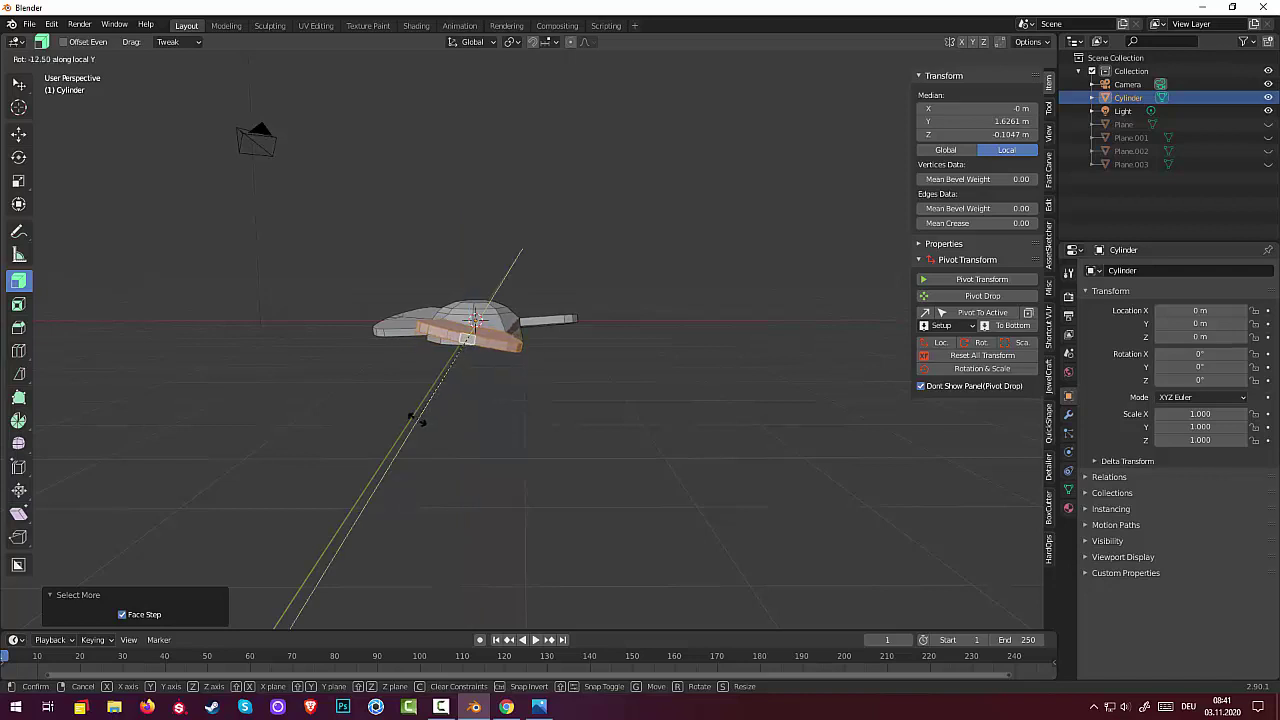
pyautogui.click(417, 421)
pyautogui.click(438, 471)
pyautogui.moveTo(457, 514)
pyautogui.mouseDown(button='middle')
pyautogui.moveTo(383, 609)
pyautogui.moveTo(256, 603)
pyautogui.moveTo(251, 583)
pyautogui.moveTo(286, 523)
pyautogui.moveTo(328, 473)
pyautogui.moveTo(366, 457)
pyautogui.moveTo(451, 500)
pyautogui.moveTo(466, 612)
pyautogui.moveTo(511, 466)
pyautogui.moveTo(647, 500)
pyautogui.moveTo(723, 57)
pyautogui.moveTo(740, 591)
pyautogui.moveTo(723, 604)
pyautogui.moveTo(723, 592)
pyautogui.mouseUp(button='middle')
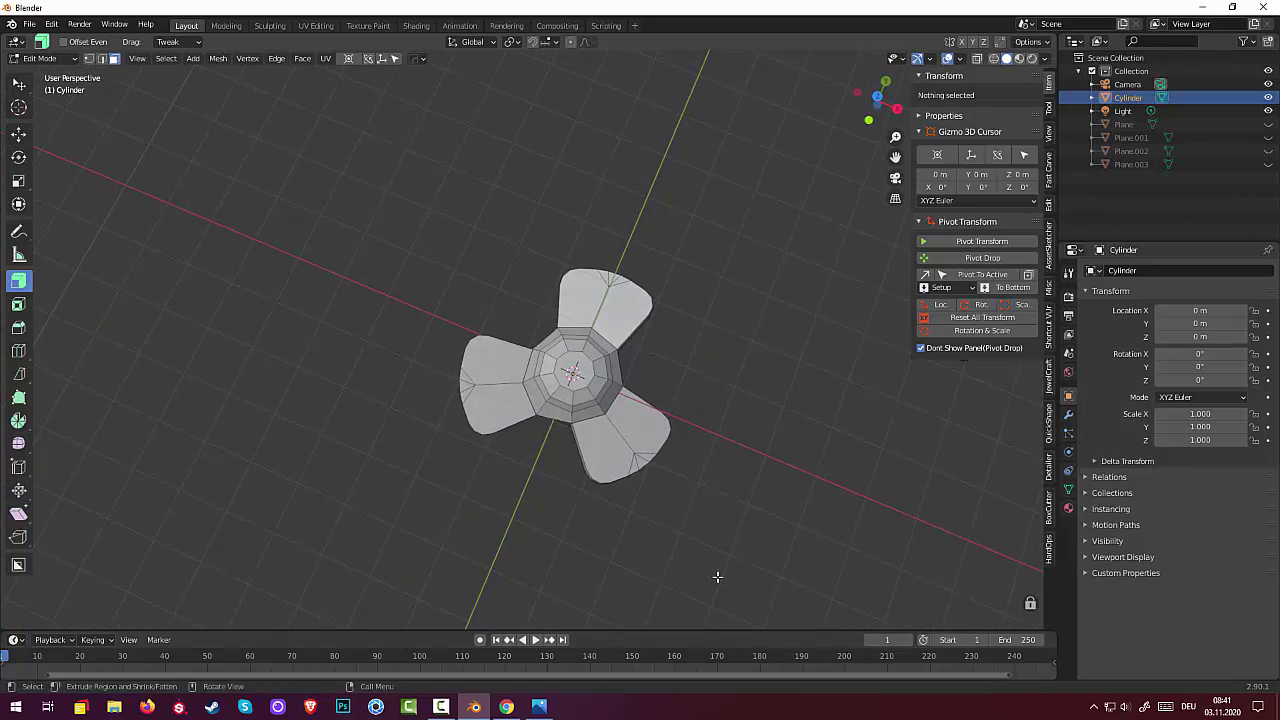
# Step: Switch to Top Orthographic view, then go to Object Mode and back to Edit Mode
pyautogui.press('KP_7')
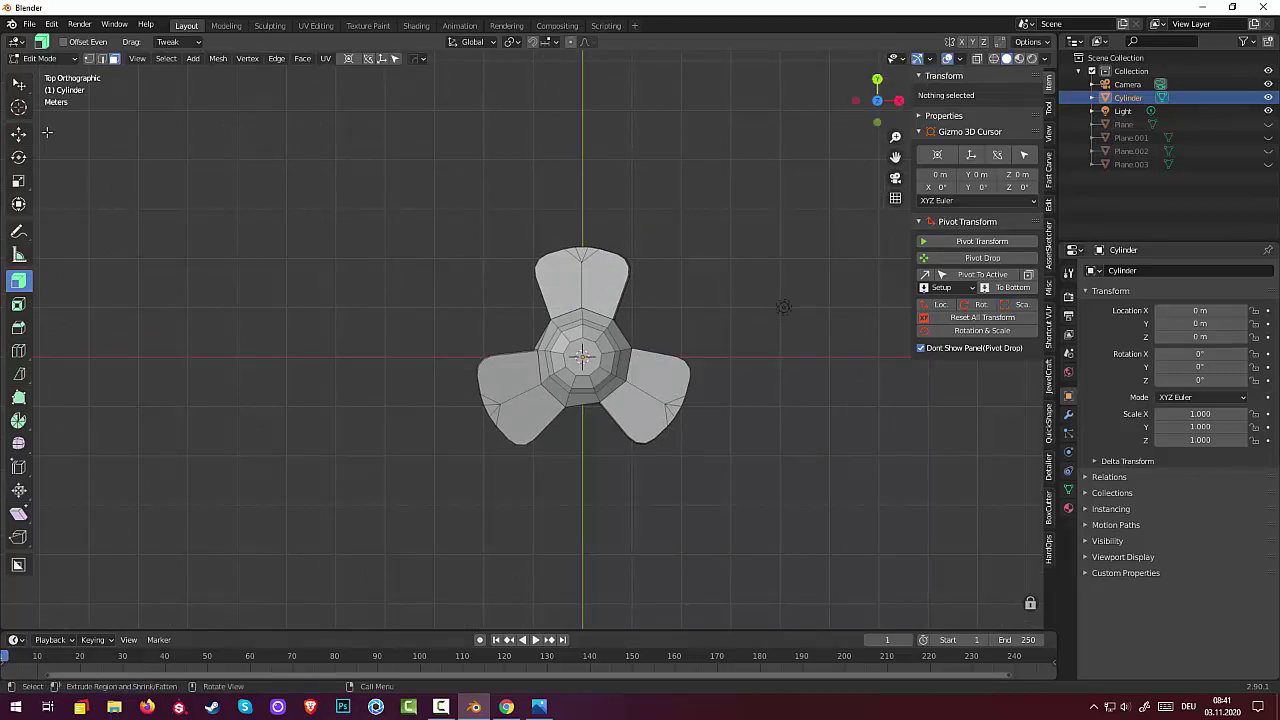
pyautogui.click(40, 58)
pyautogui.press('Escape')
pyautogui.click(40, 58)
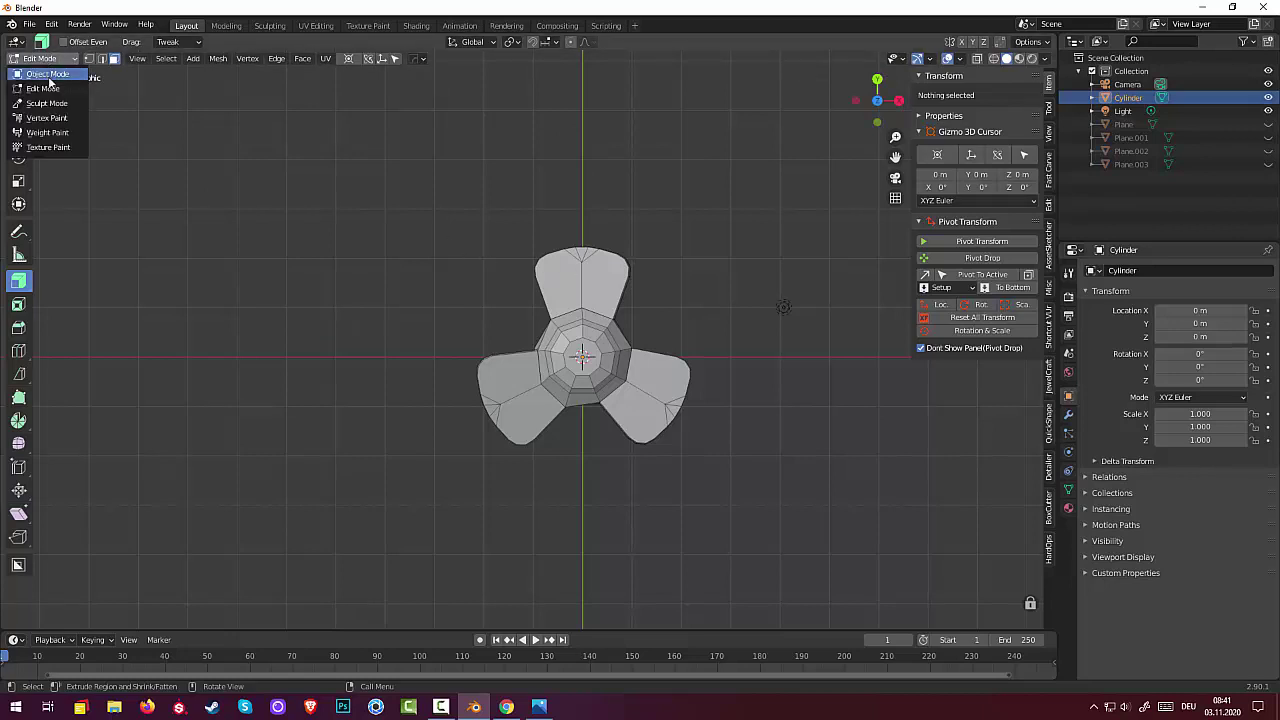
pyautogui.click(42, 70)
pyautogui.click(40, 58)
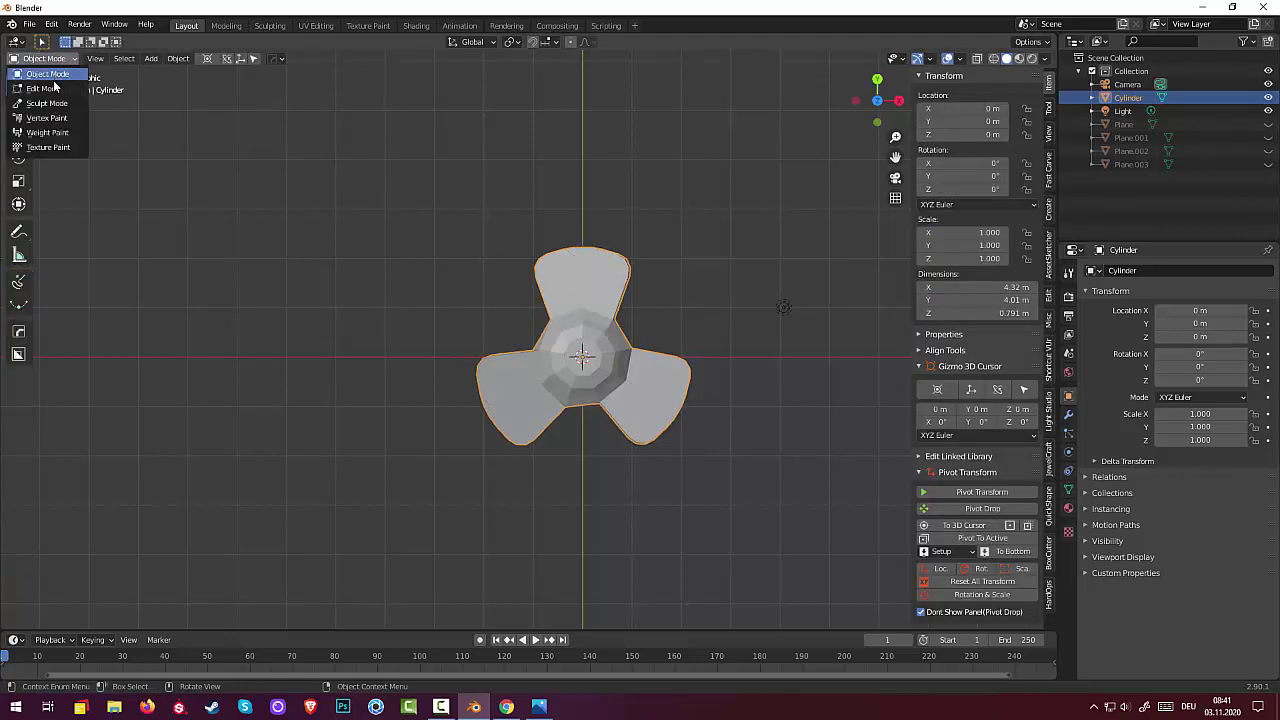
pyautogui.click(52, 82)
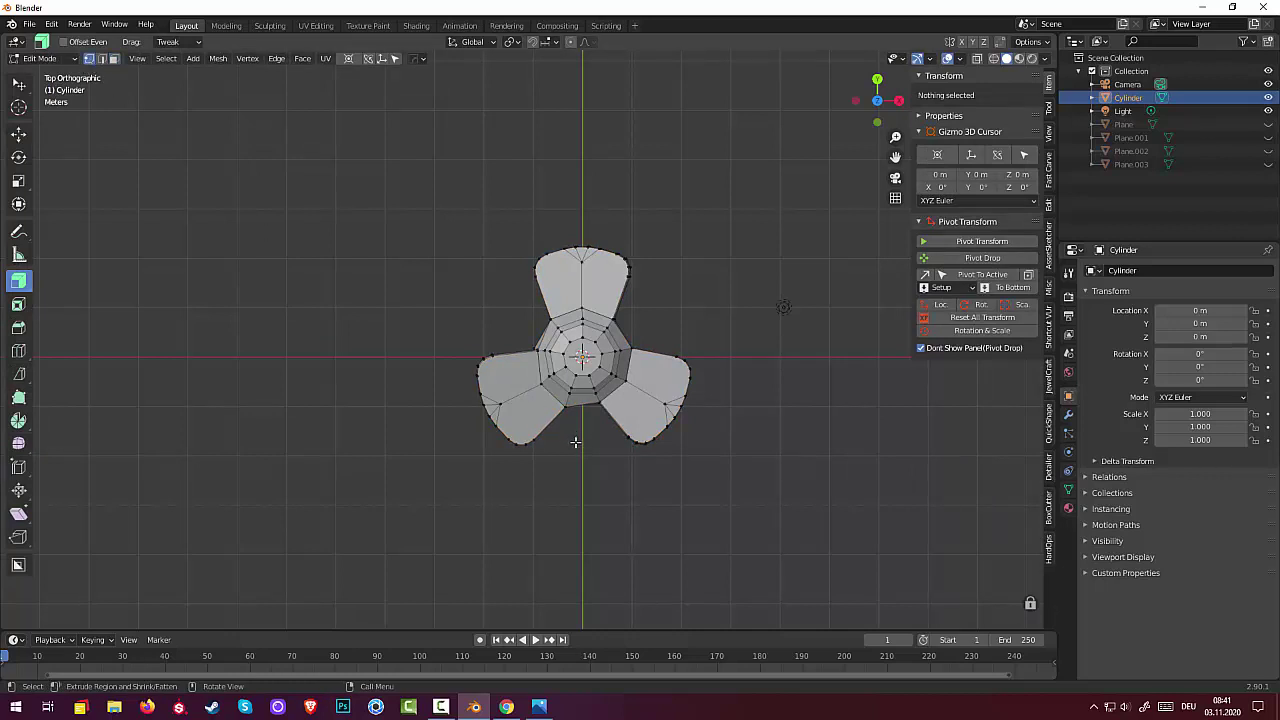
# Step: Turn on X-ray so the hidden junction vertices can be reached
pyautogui.press('b')
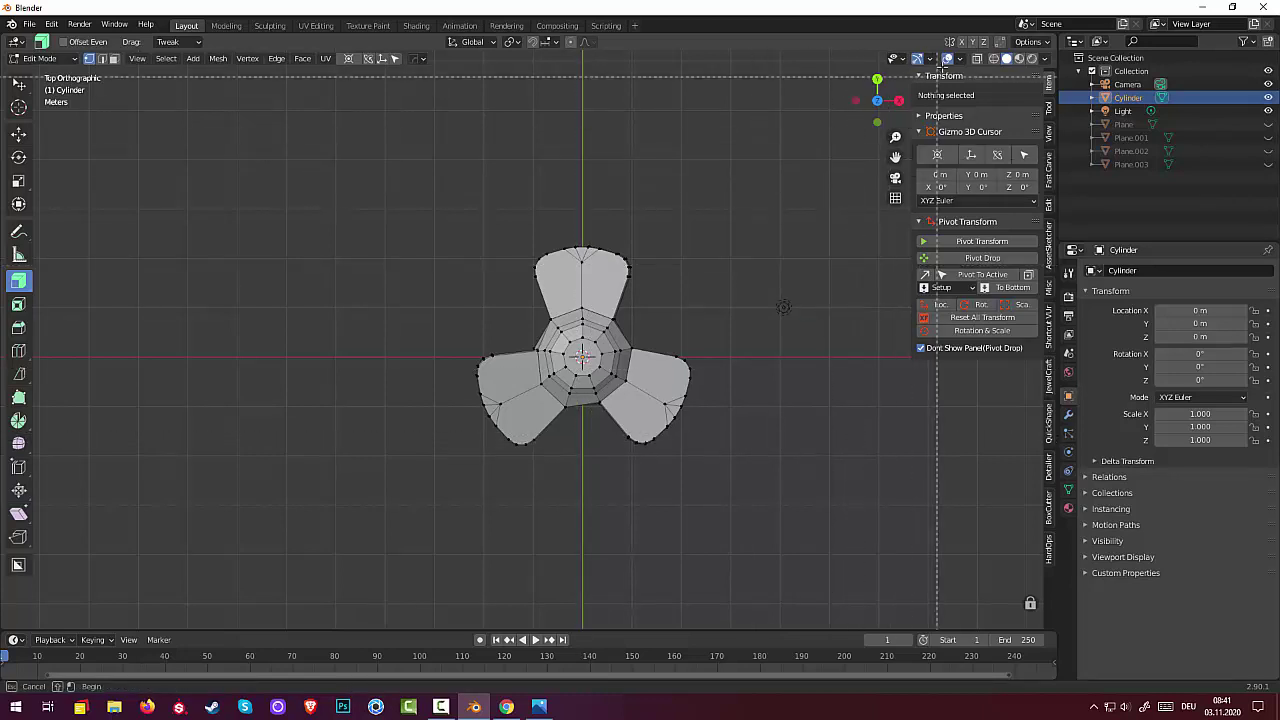
pyautogui.press('Escape')
pyautogui.click(948, 58)
pyautogui.click(948, 58)
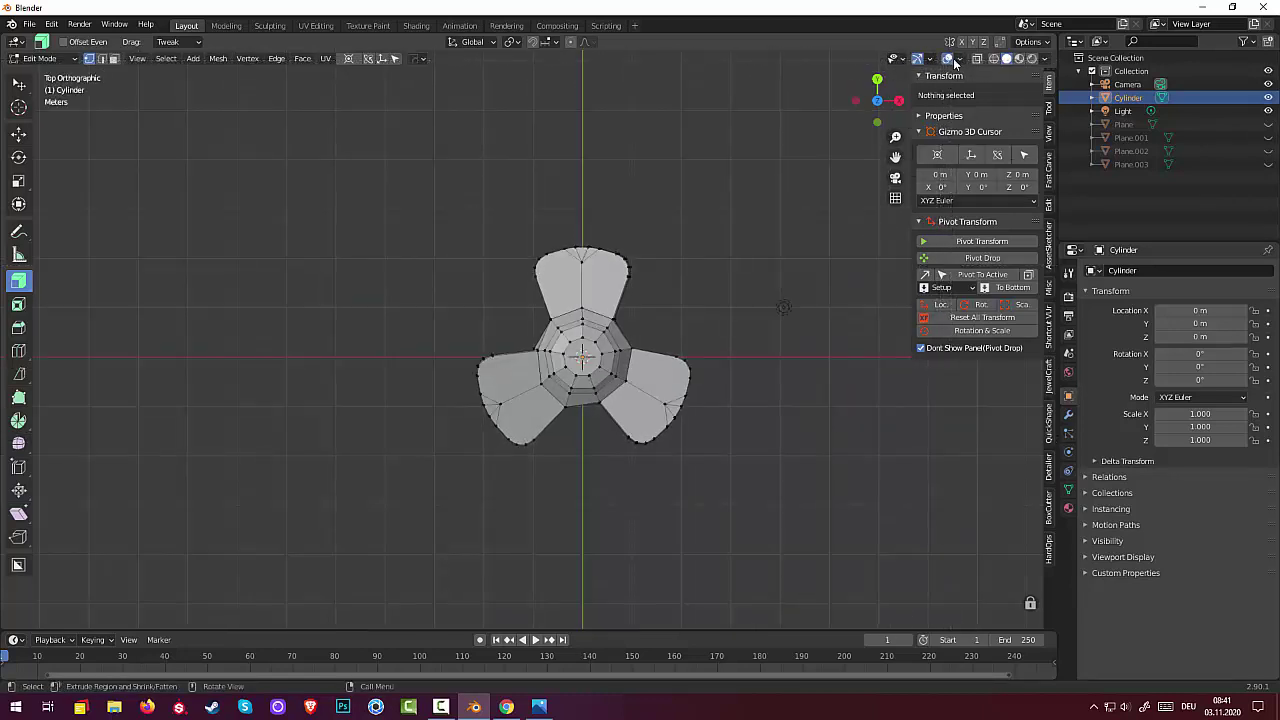
pyautogui.click(977, 58)
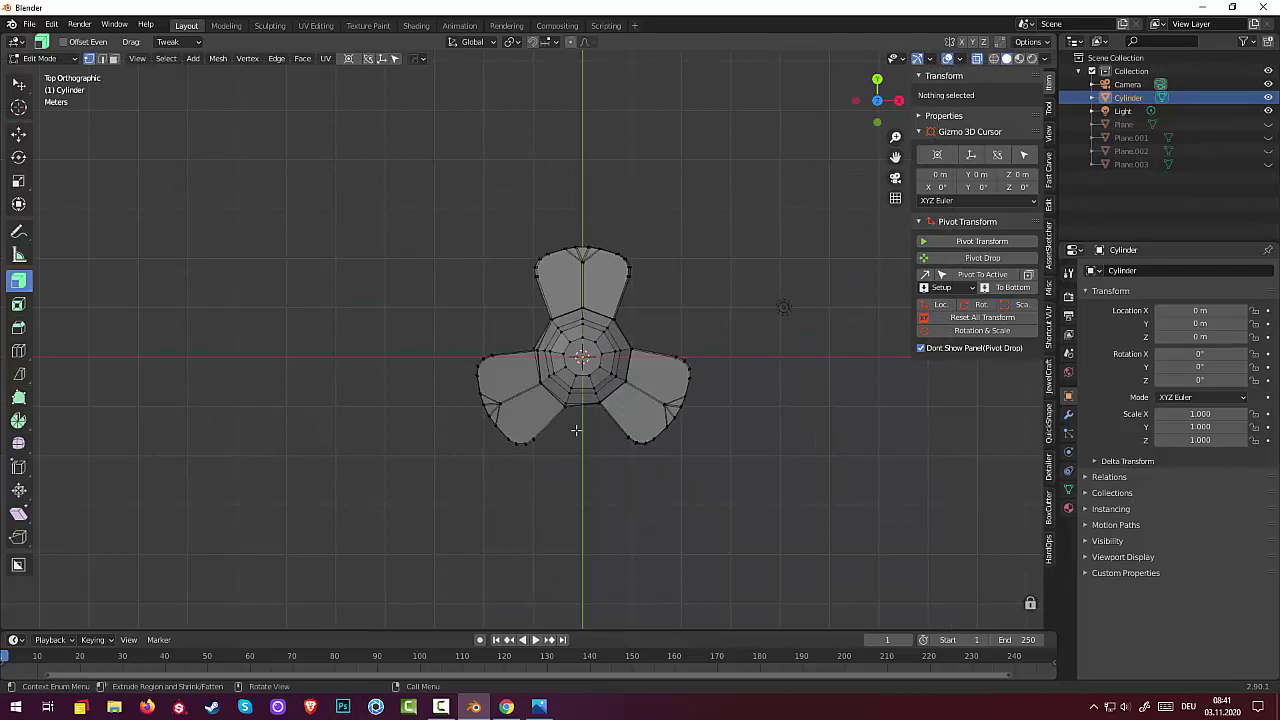
# Step: Nudge the lower-fin and left-fin junction vertices about 0.054 m, then deselect and check in perspective
pyautogui.press('b')
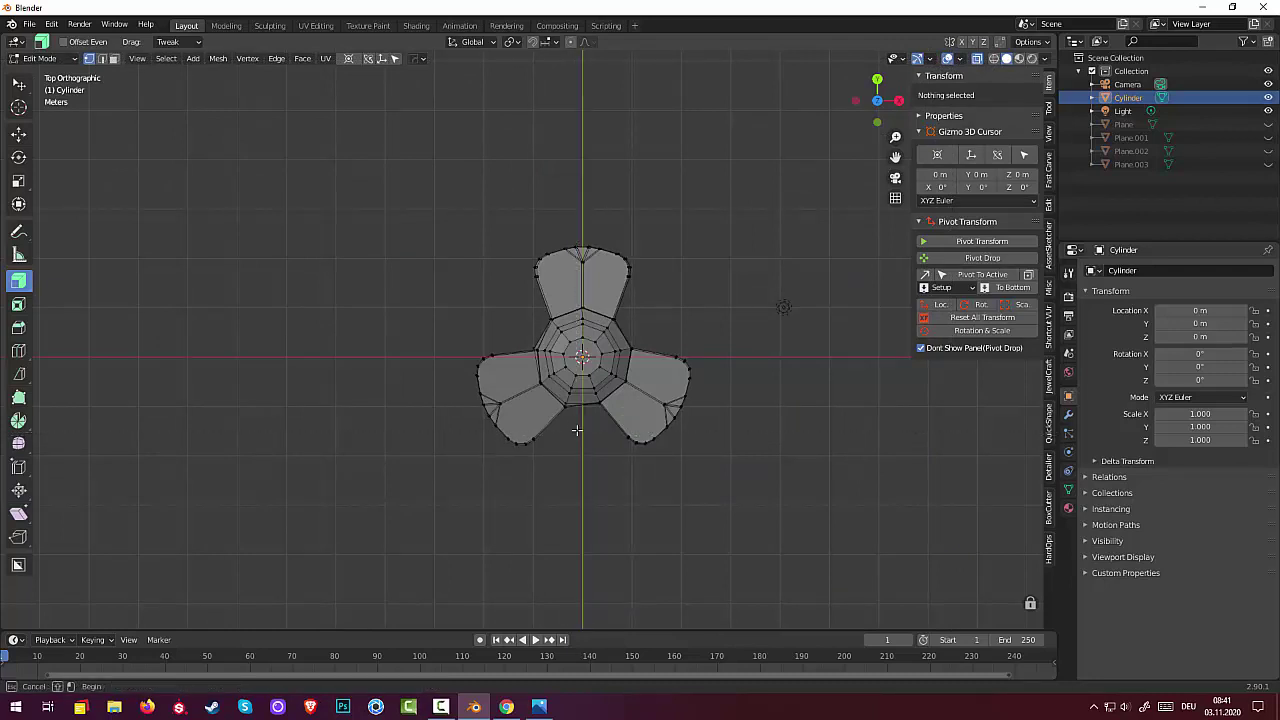
pyautogui.moveTo(576, 435); pyautogui.dragTo(551, 399)
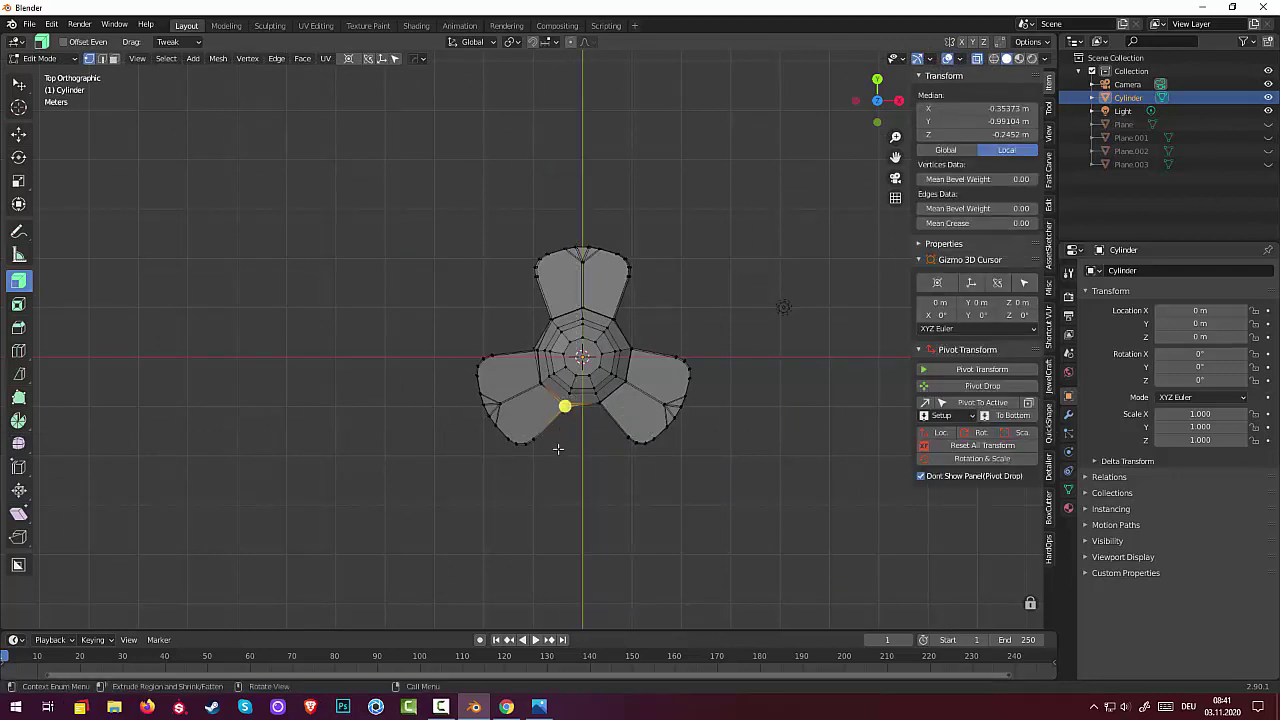
pyautogui.press('g')
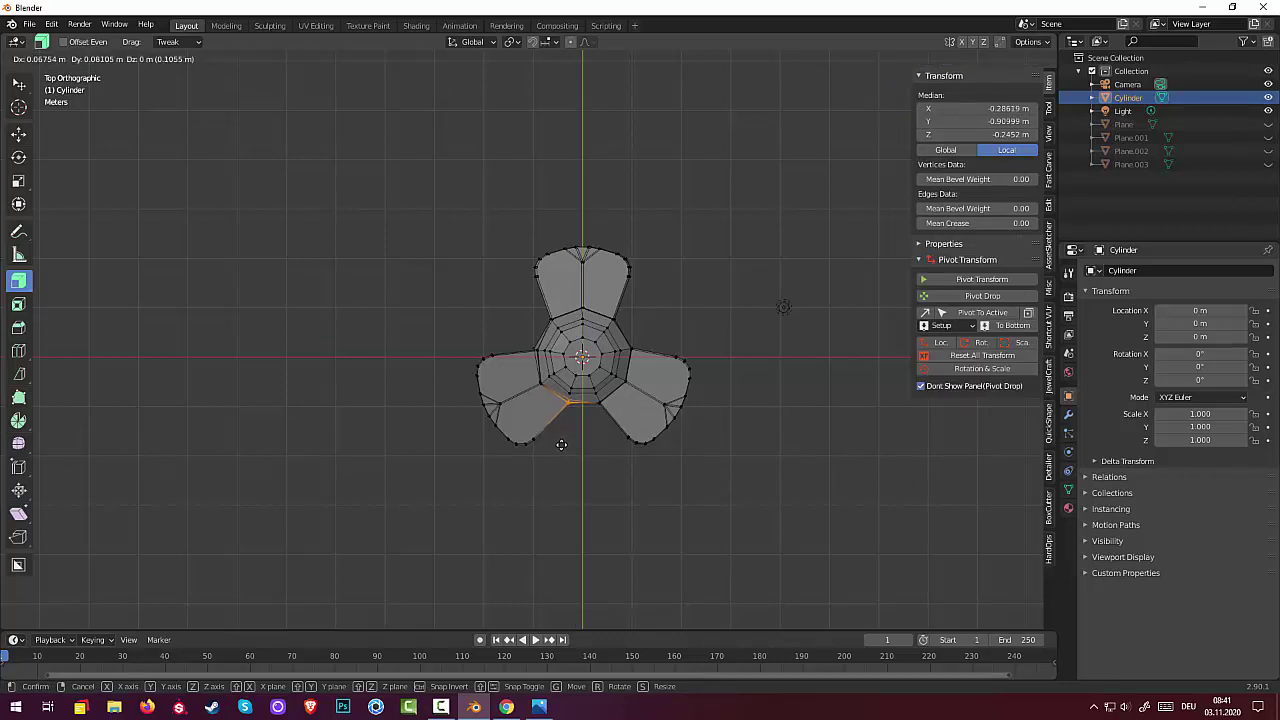
pyautogui.click(560, 444)
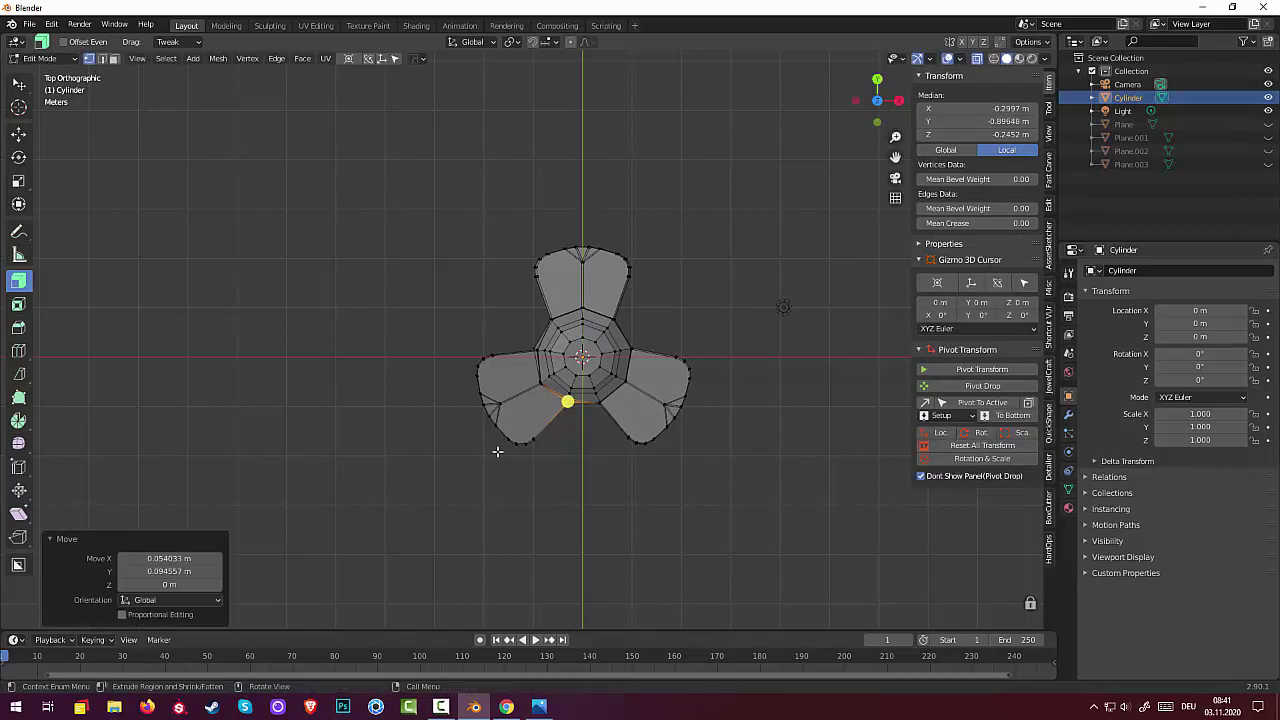
pyautogui.click(520, 345)
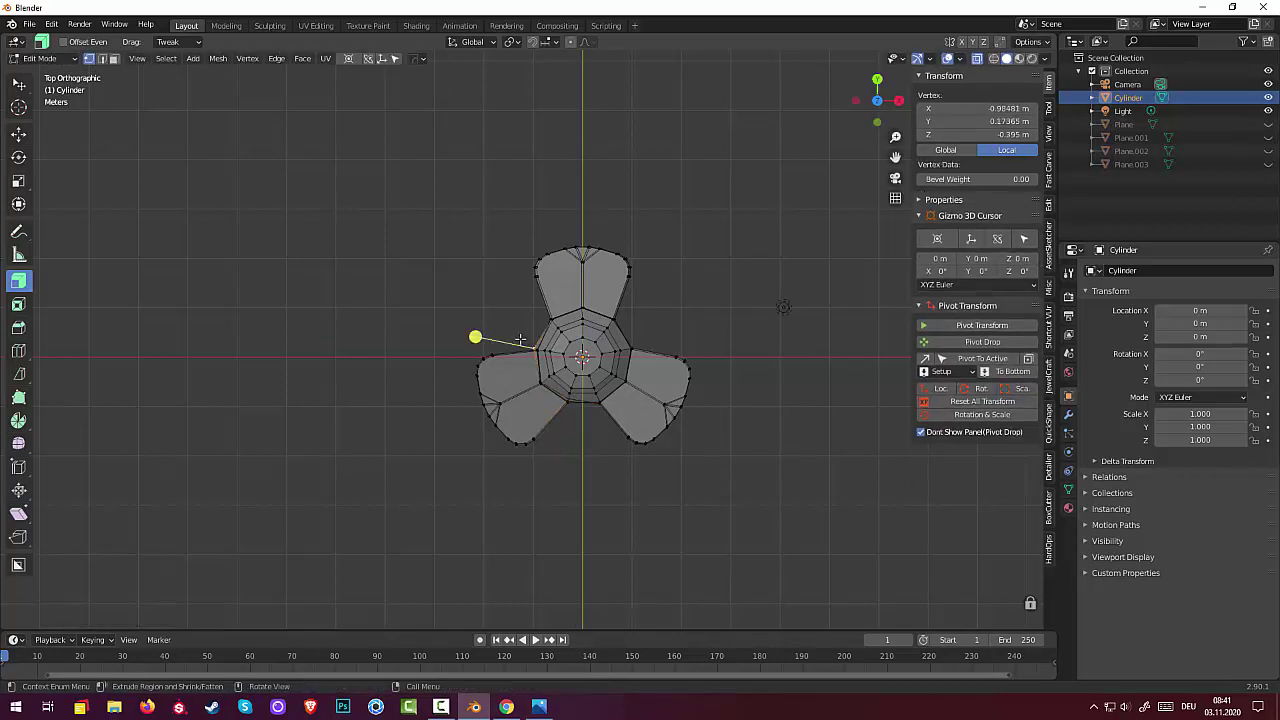
pyautogui.press('g')
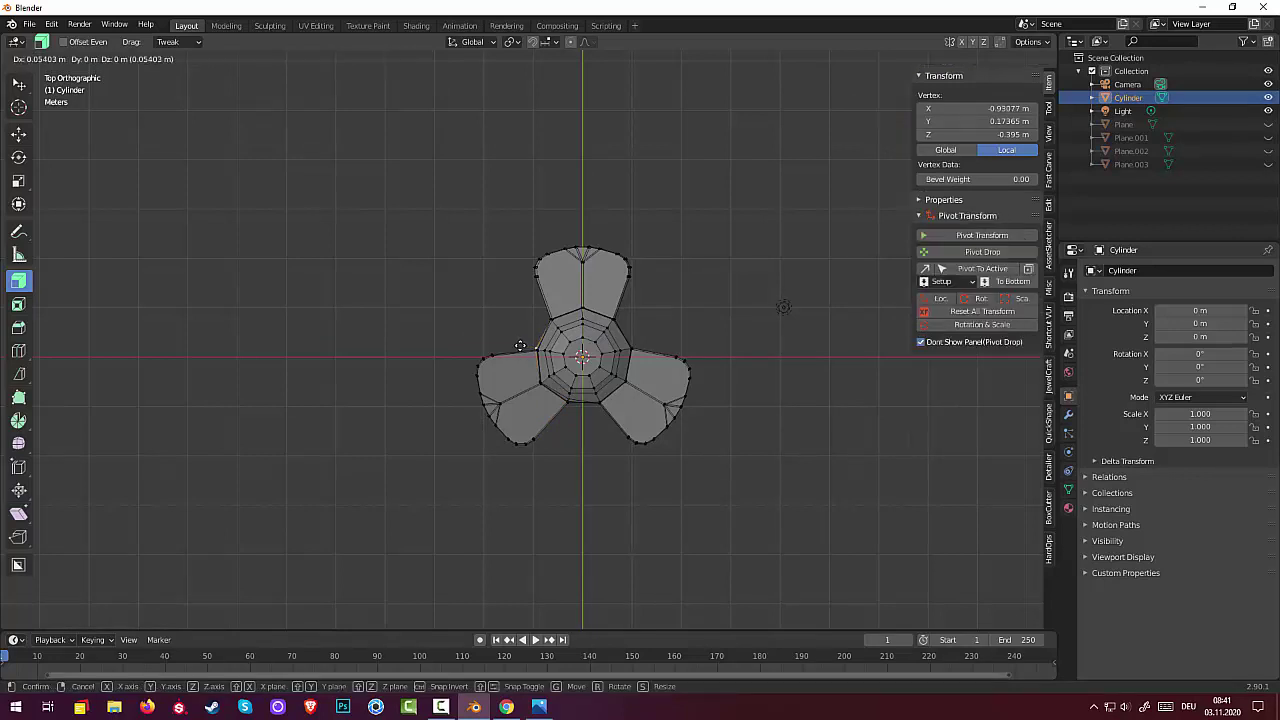
pyautogui.click(520, 345)
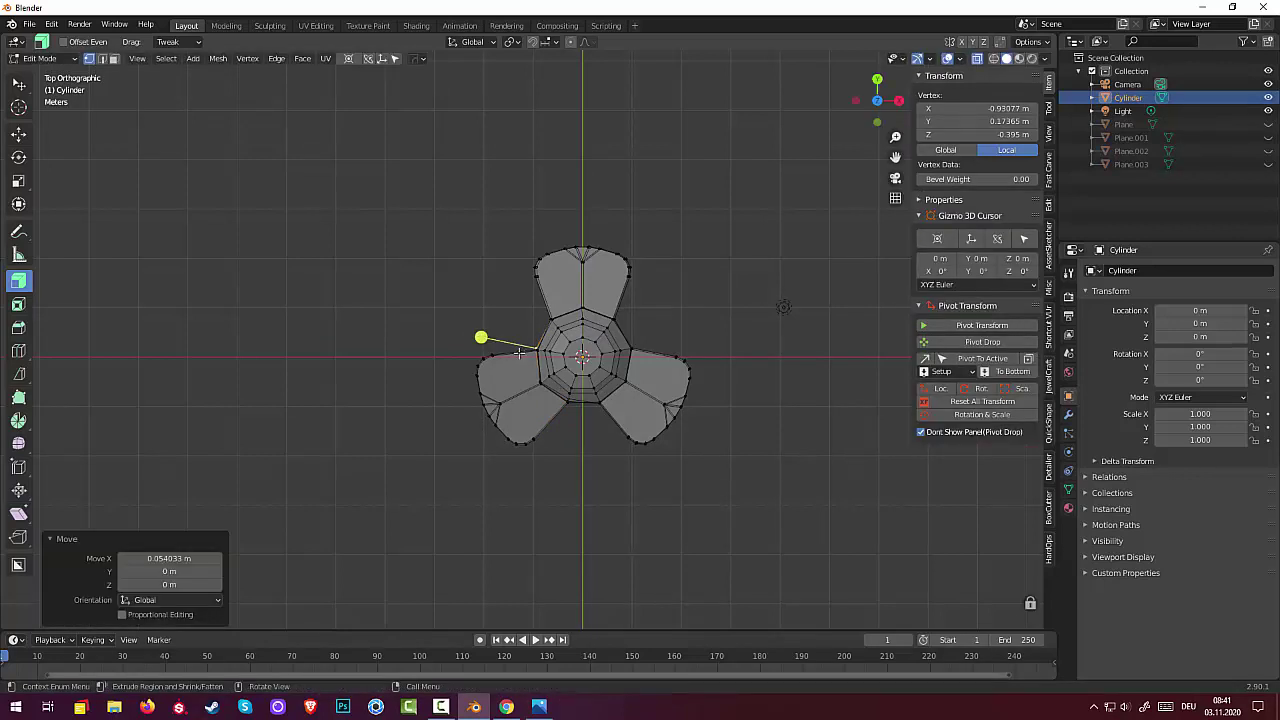
pyautogui.click(589, 487)
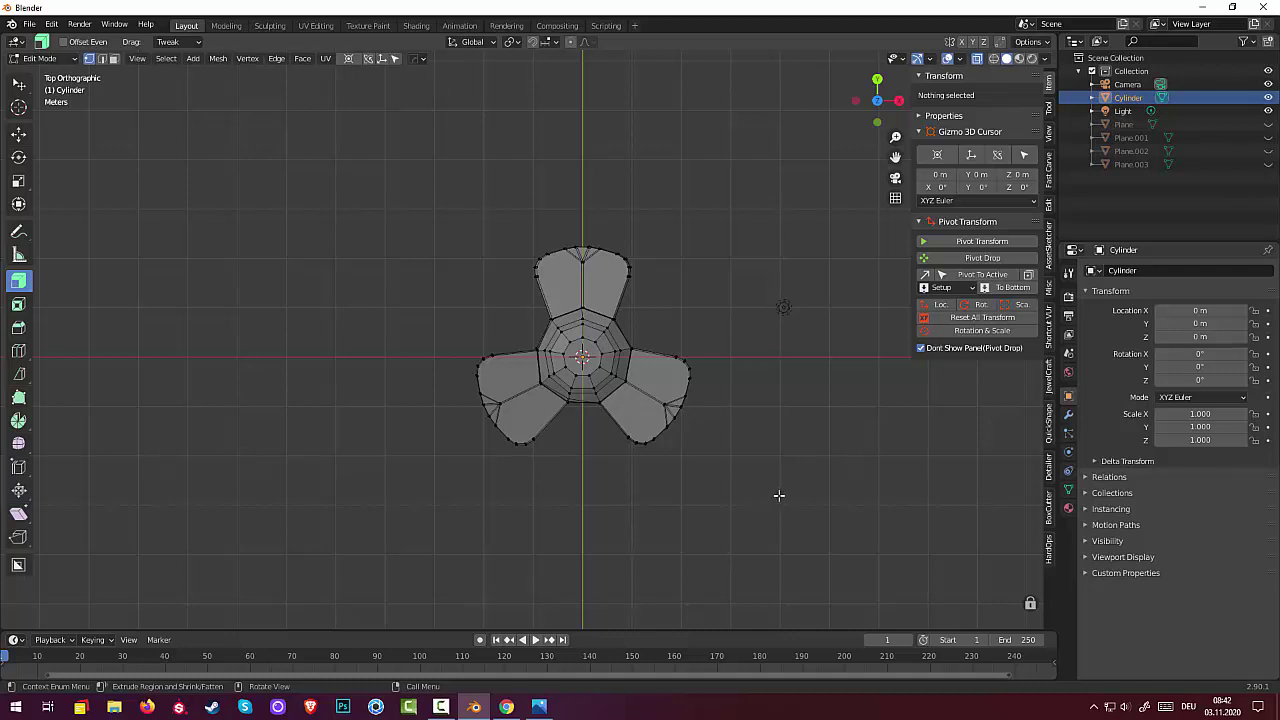
pyautogui.moveTo(779, 495)
pyautogui.mouseDown(button='middle')
pyautogui.moveTo(760, 363)
pyautogui.moveTo(680, 337)
pyautogui.moveTo(541, 403)
pyautogui.mouseUp(button='middle')
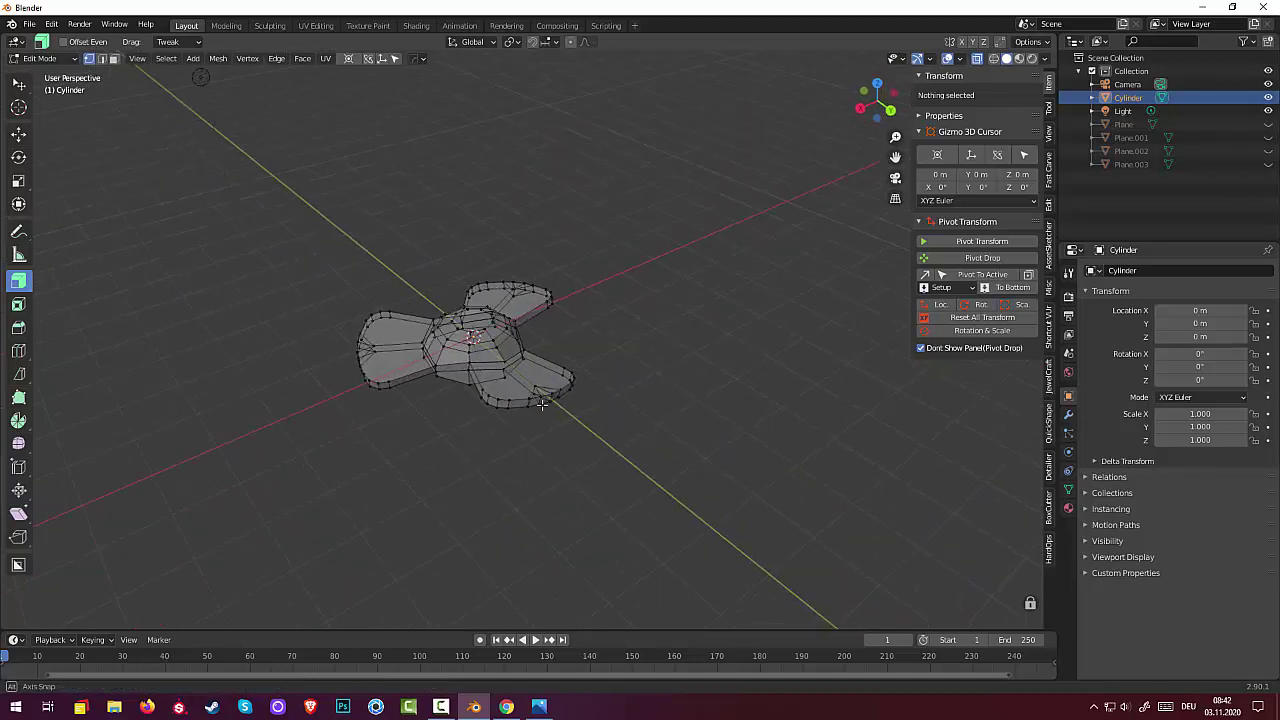
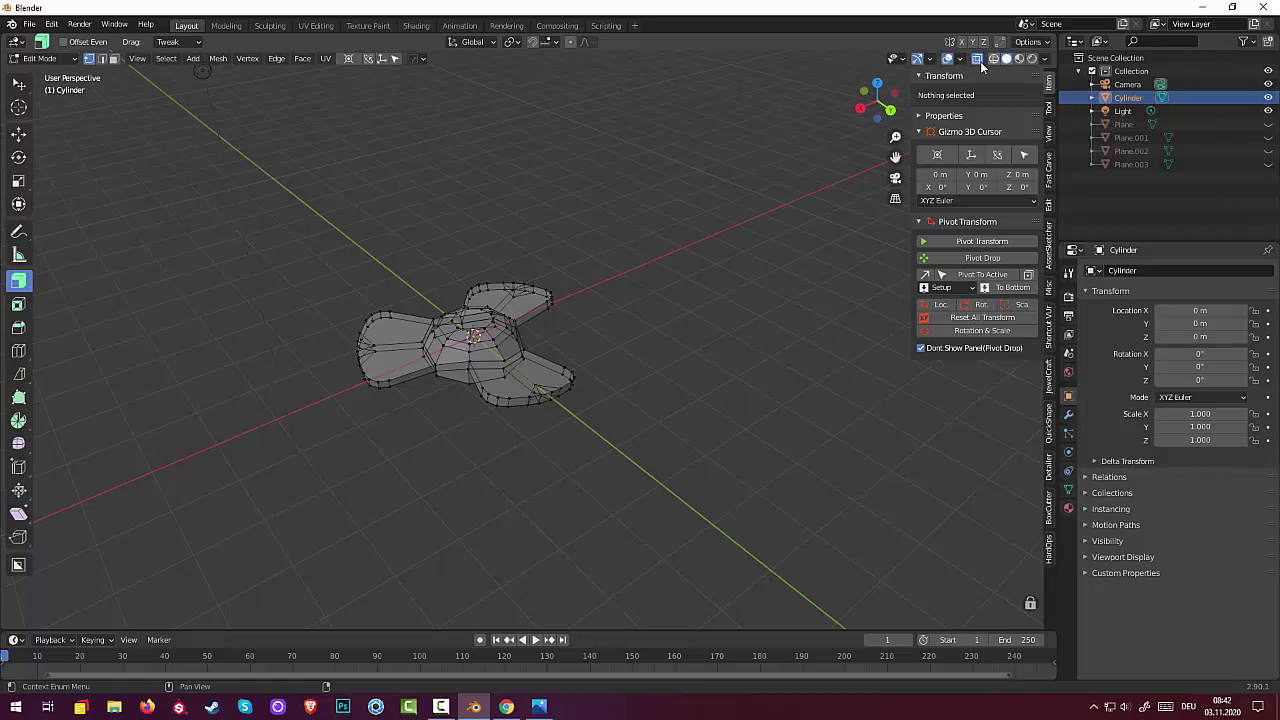
# Step: Turn off X-ray and view the three-bladed propeller solid from a low, zoomed-out side angle
pyautogui.click(978, 60)
pyautogui.moveTo(760, 230)
pyautogui.mouseDown(button='middle')
pyautogui.moveTo(680, 277)
pyautogui.moveTo(645, 255)
pyautogui.moveTo(341, 272)
pyautogui.moveTo(326, 314)
pyautogui.moveTo(331, 380)
pyautogui.moveTo(343, 344)
pyautogui.mouseUp(button='middle')
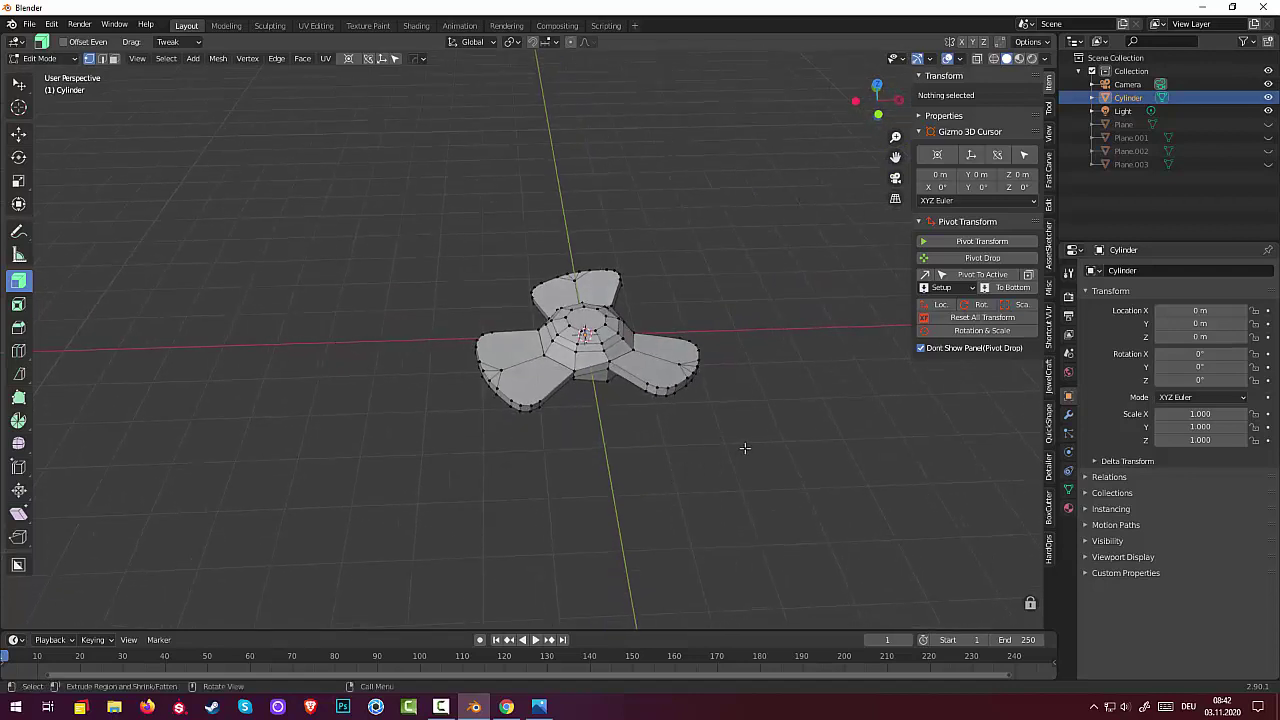
pyautogui.scroll(-4, 744, 448)
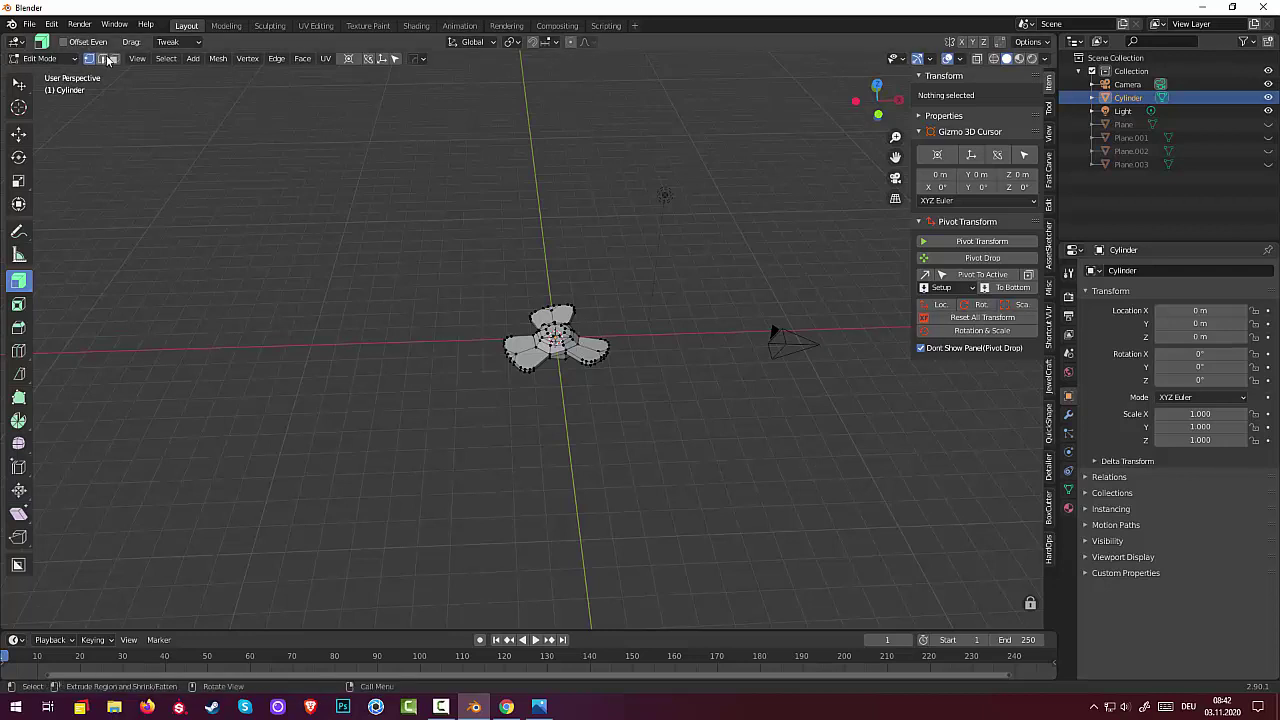
pyautogui.click(58, 57)
# Step: In Object Mode, raise the propeller straight up along Z to 24.712 m
pyautogui.click(45, 77)
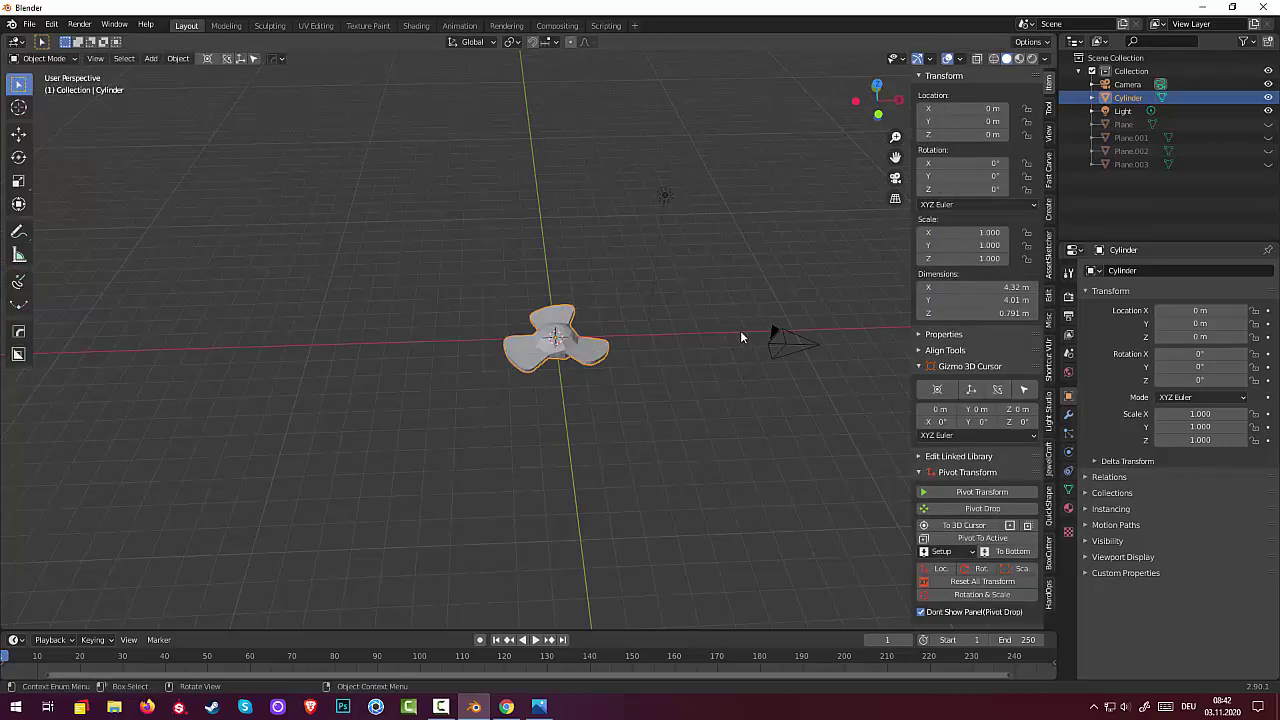
pyautogui.scroll(-4, 660, 280)
pyautogui.scroll(-2, 600, 295)
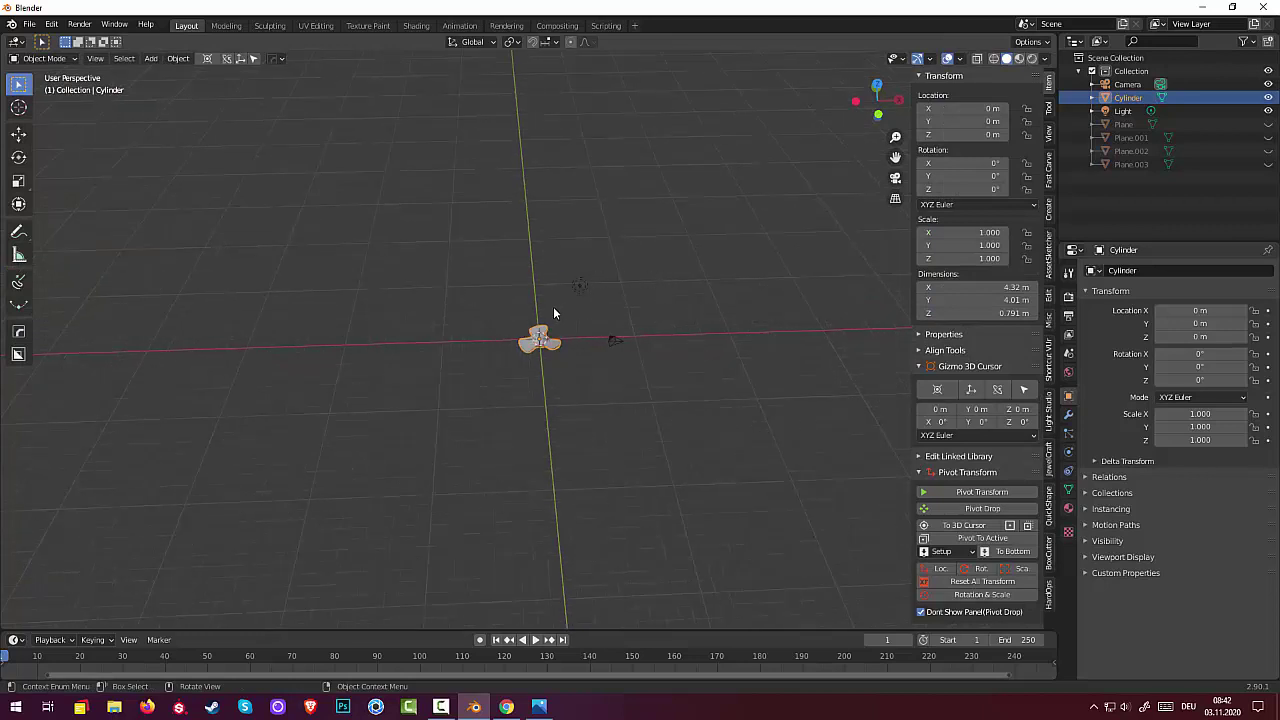
pyautogui.press('g')
pyautogui.press('z')
pyautogui.click(559, 116)
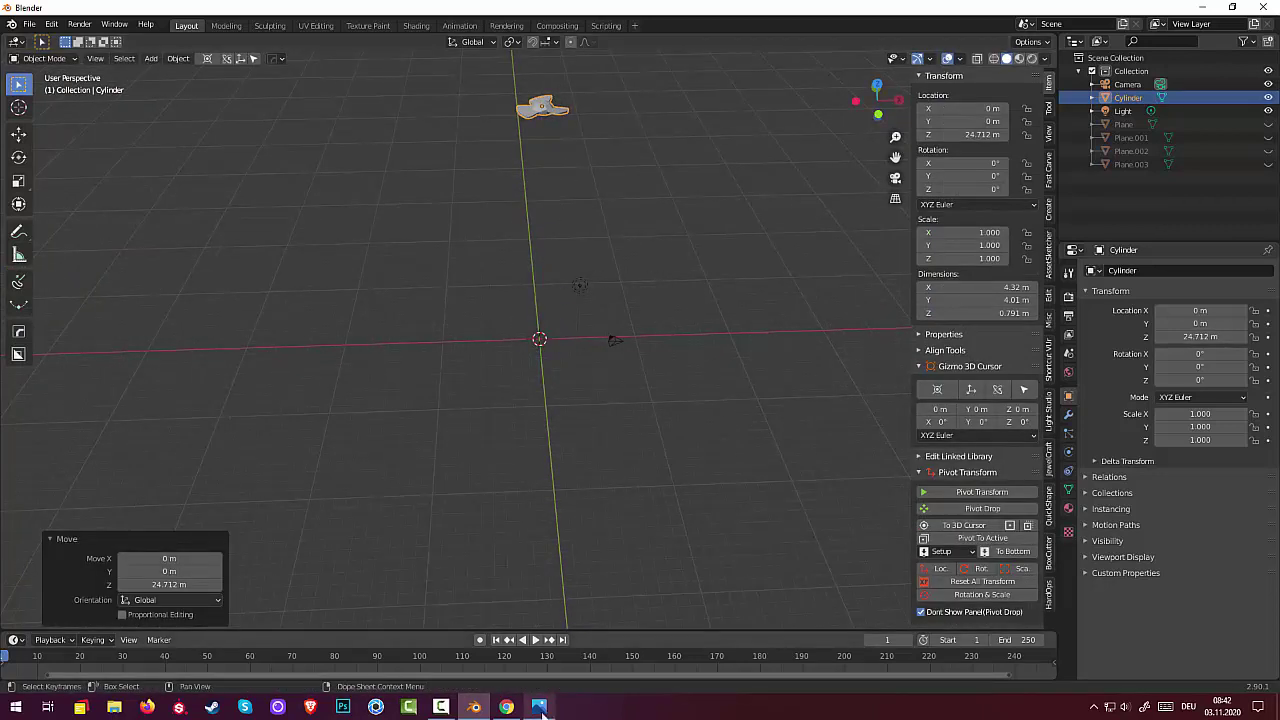
# Step: Unhide Plane through Plane.003 in the Outliner so the hull shows beneath the propeller
pyautogui.click(440, 707)
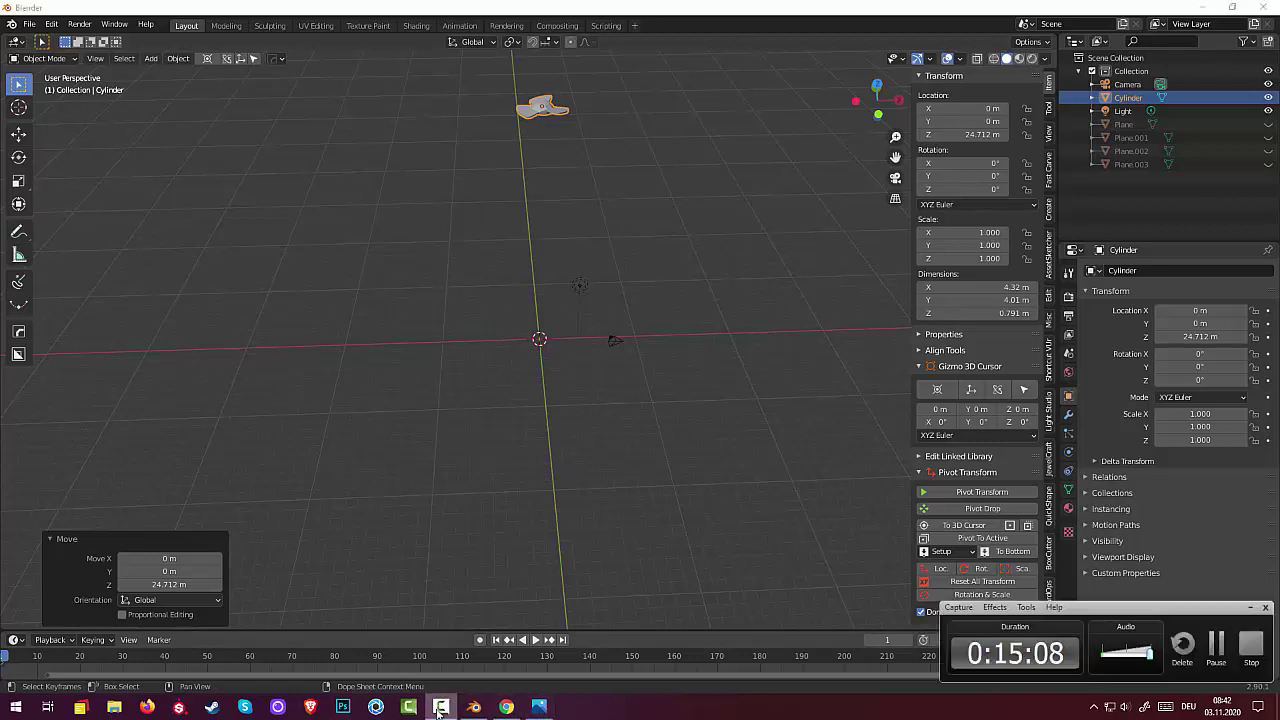
pyautogui.click(440, 707)
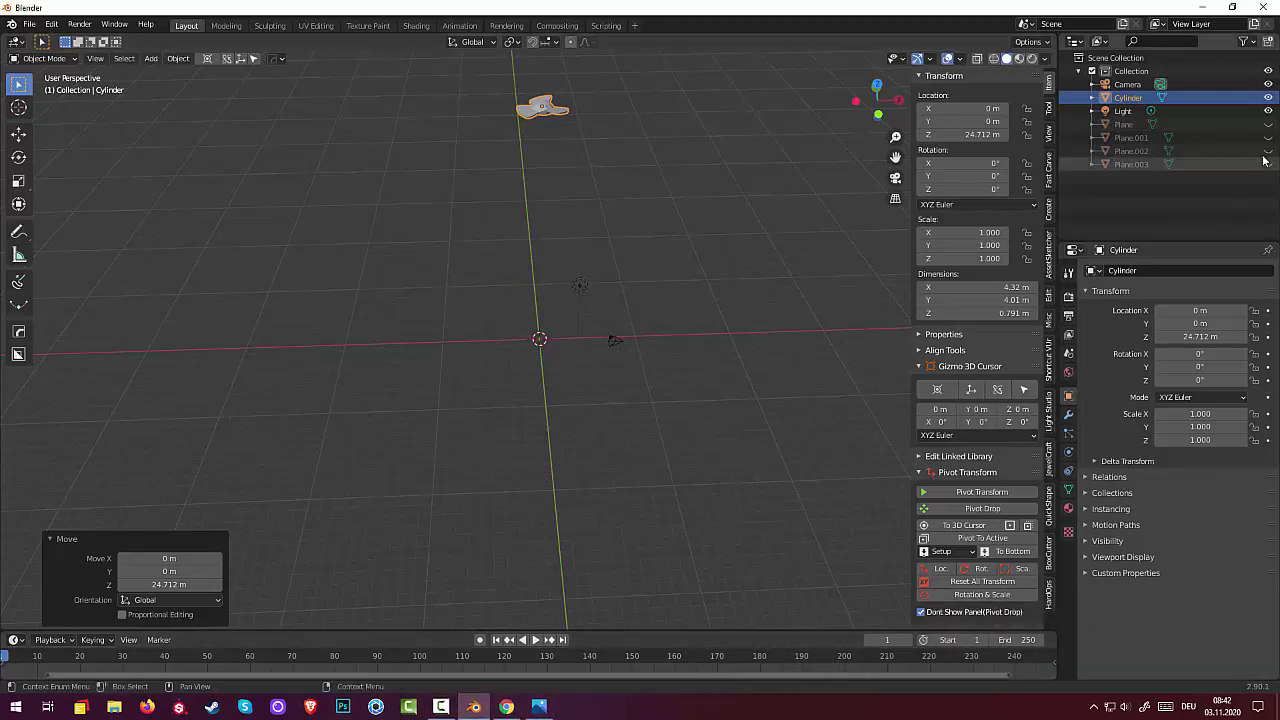
pyautogui.click(1267, 124)
pyautogui.moveTo(1267, 137); pyautogui.dragTo(1267, 165)
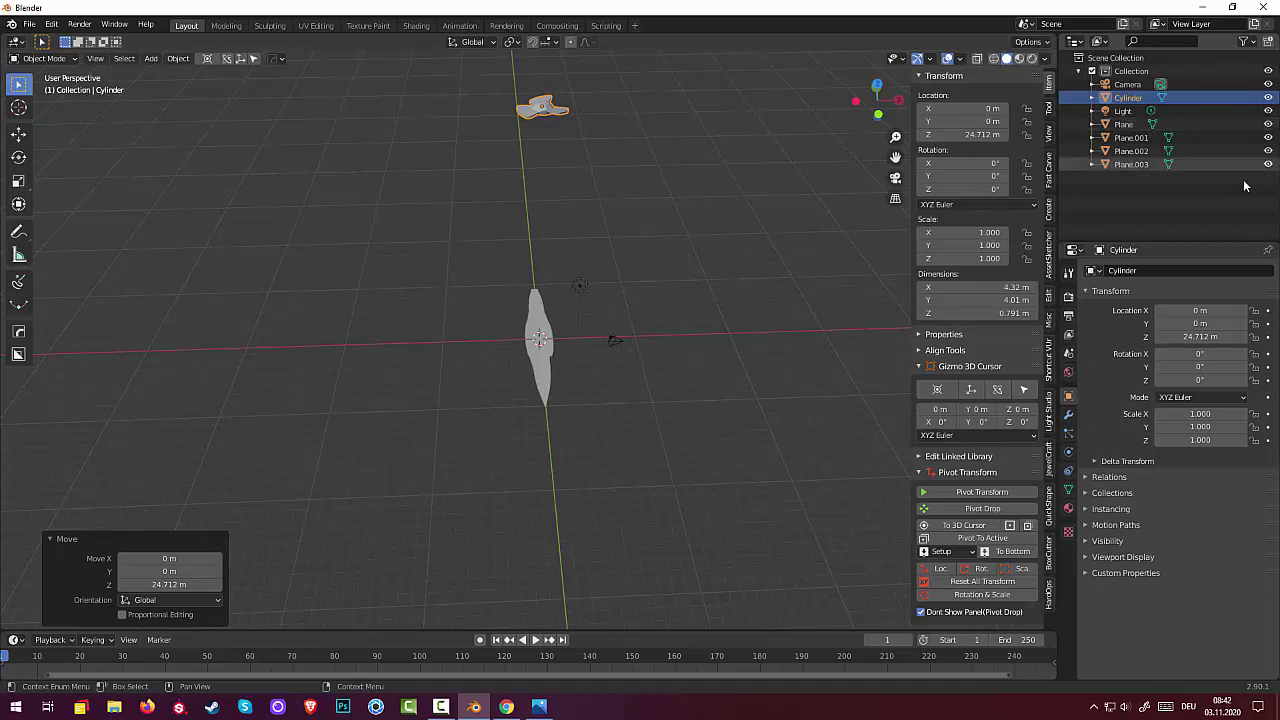
pyautogui.moveTo(686, 198)
pyautogui.mouseDown(button='middle')
pyautogui.moveTo(772, 138)
pyautogui.moveTo(794, 166)
pyautogui.moveTo(1007, 166)
pyautogui.moveTo(846, 174)
pyautogui.moveTo(930, 163)
pyautogui.moveTo(761, 228)
pyautogui.mouseUp(button='middle')
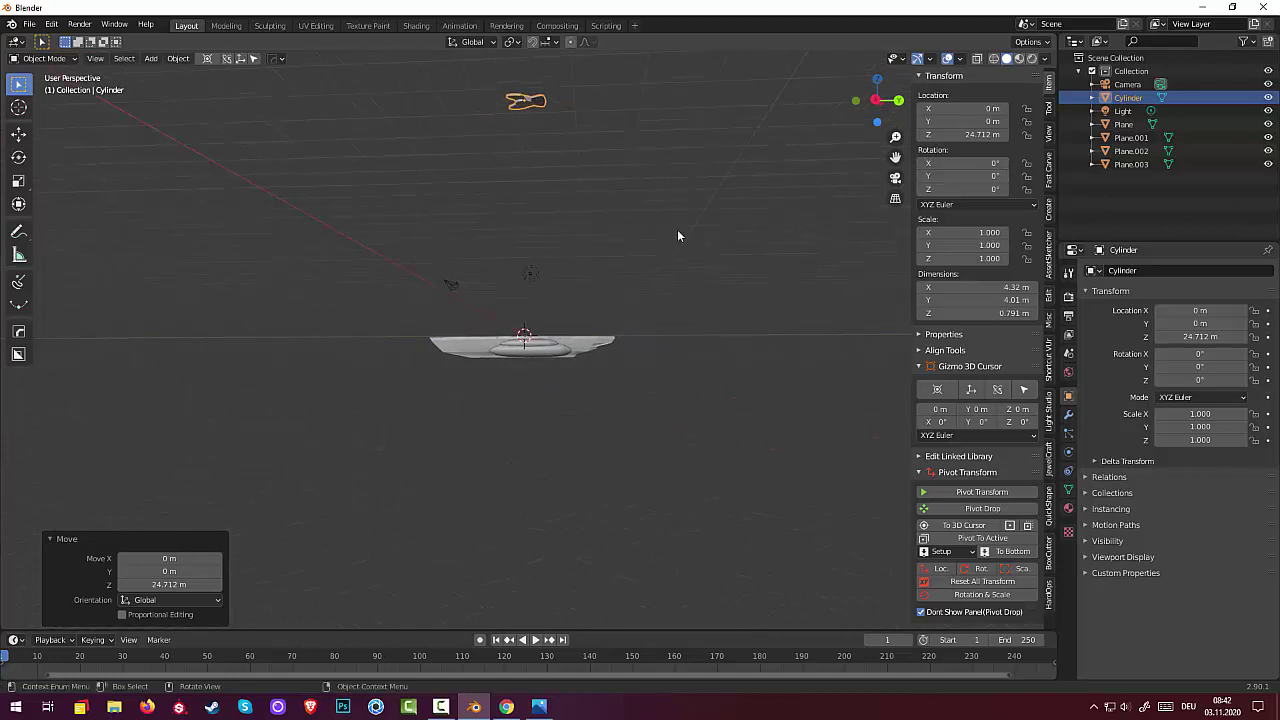
# Step: Lower the propeller below the hull and rotate it -90° about X to stand it upright
pyautogui.press('g')
pyautogui.press('z')
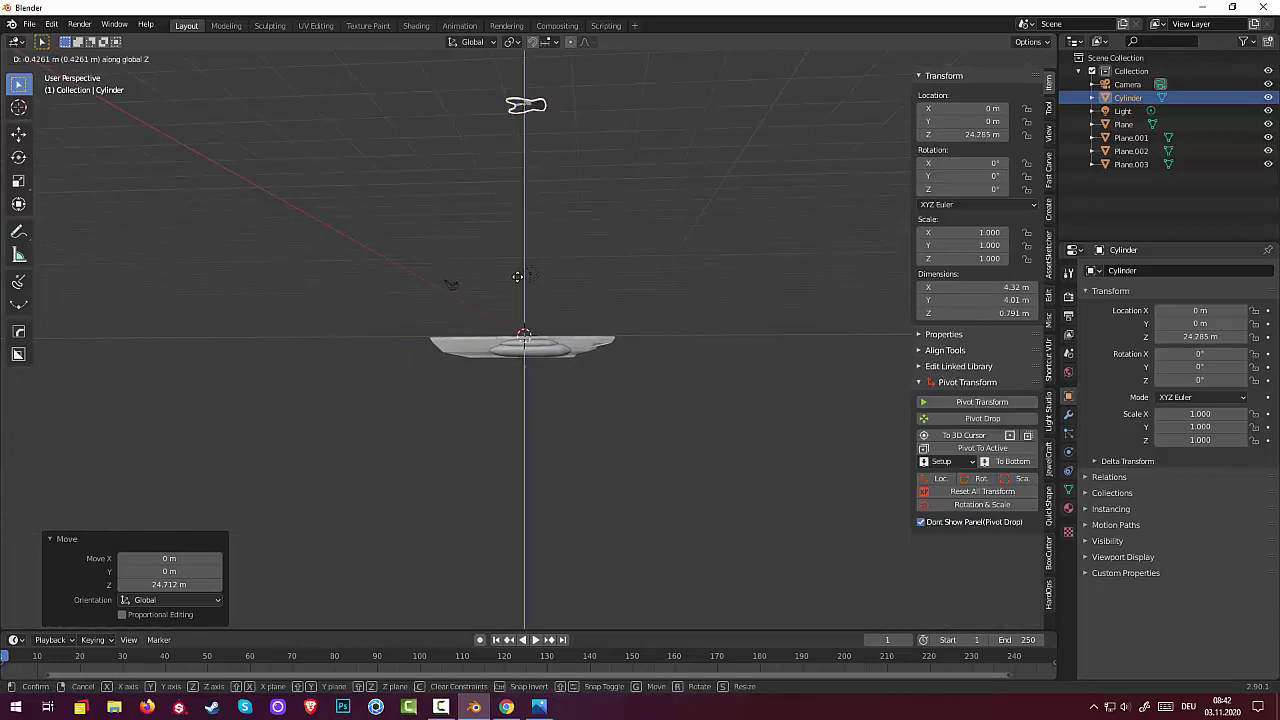
pyautogui.click(574, 545)
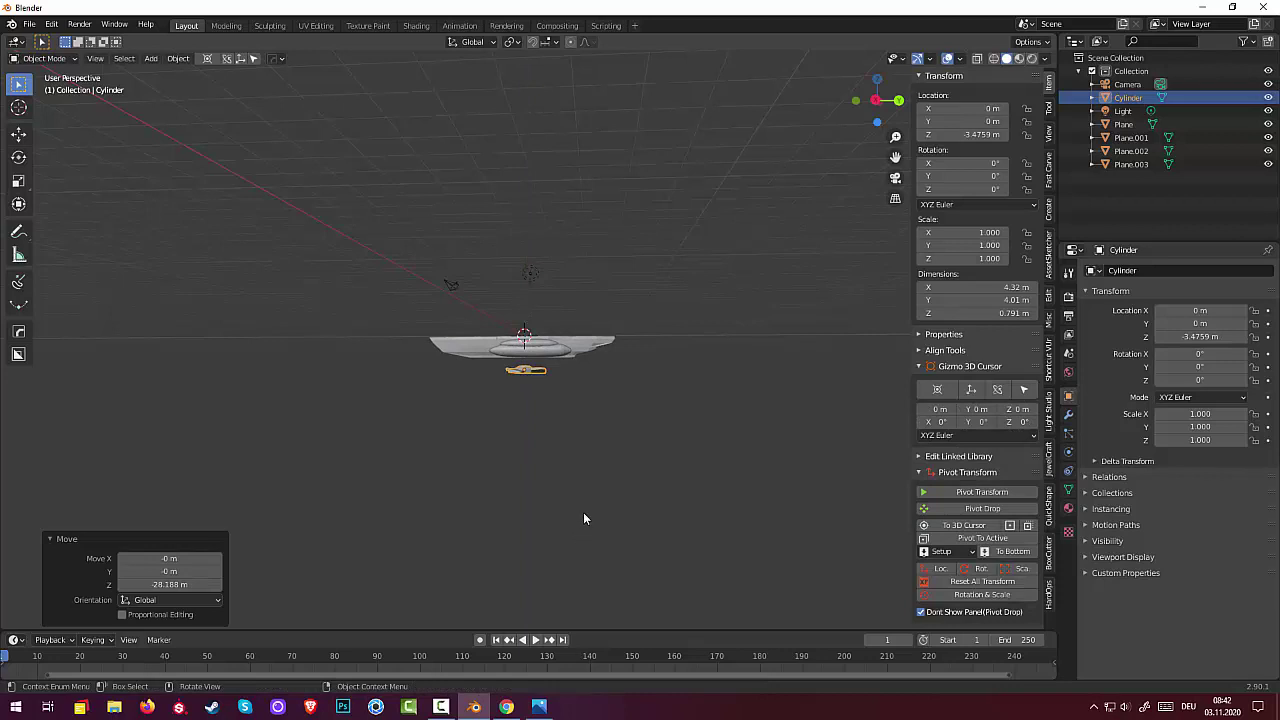
pyautogui.write('rx9')
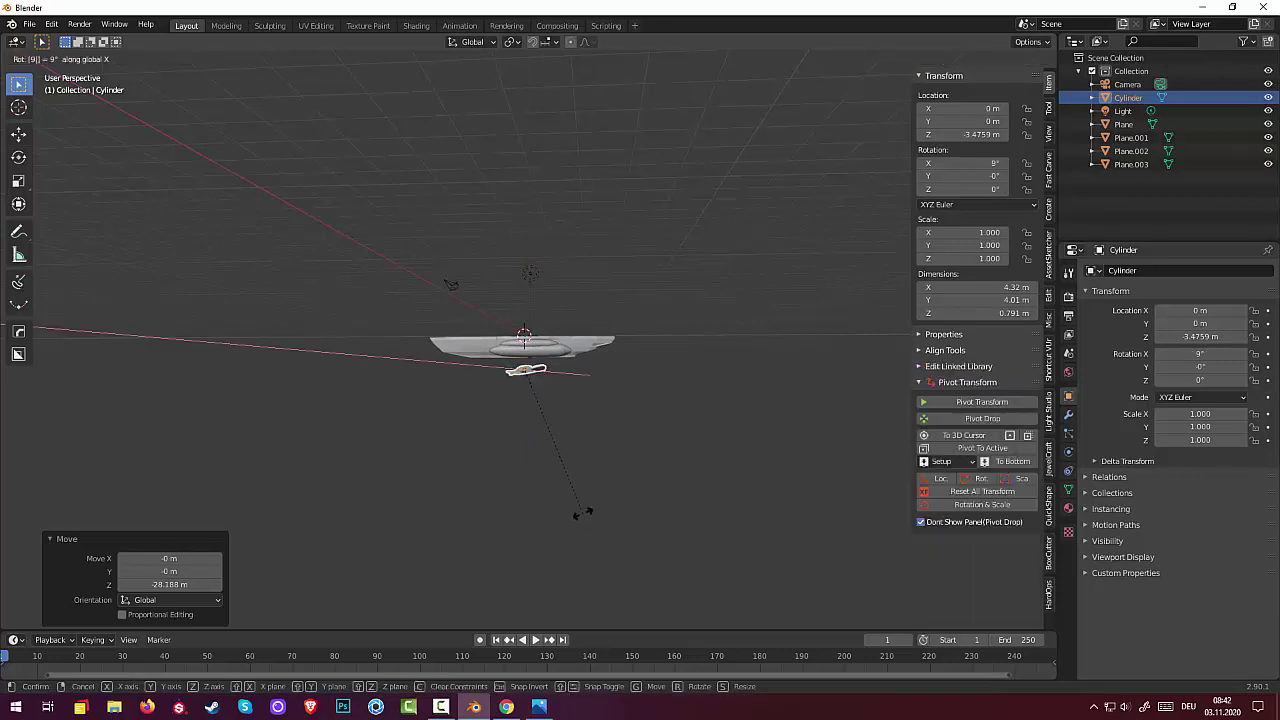
pyautogui.write('0')
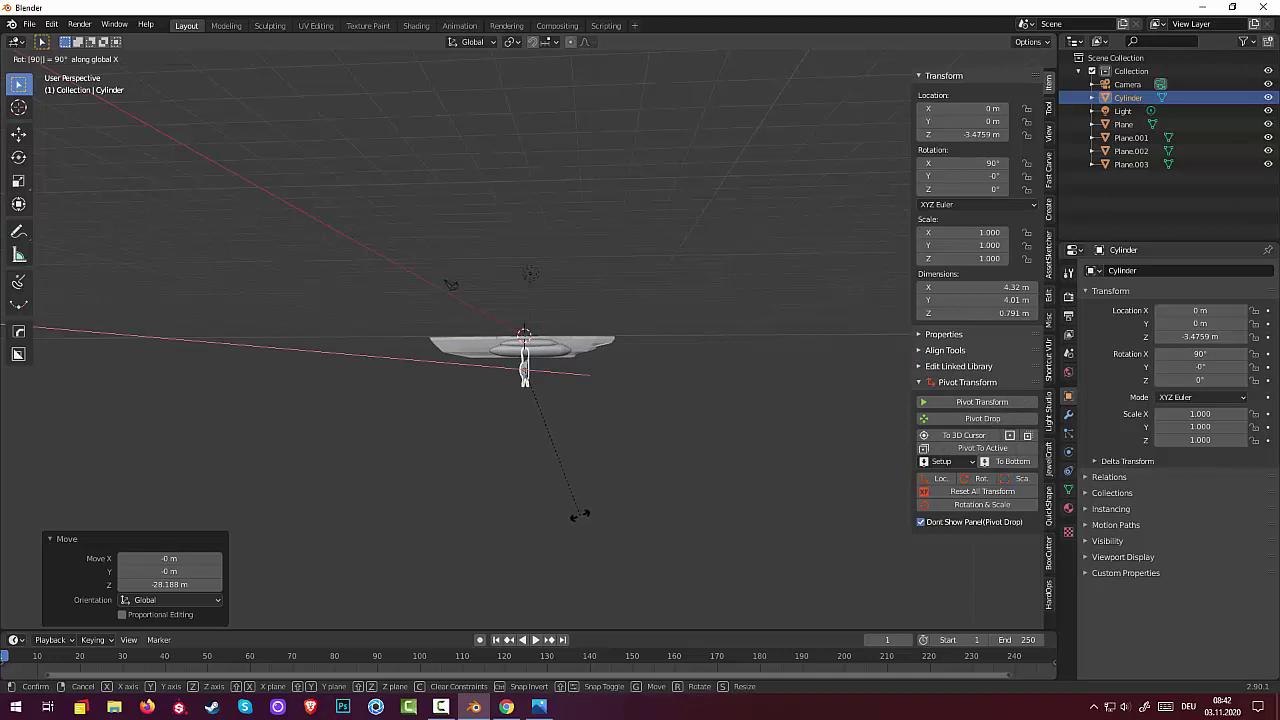
pyautogui.press('-')
pyautogui.write('90')
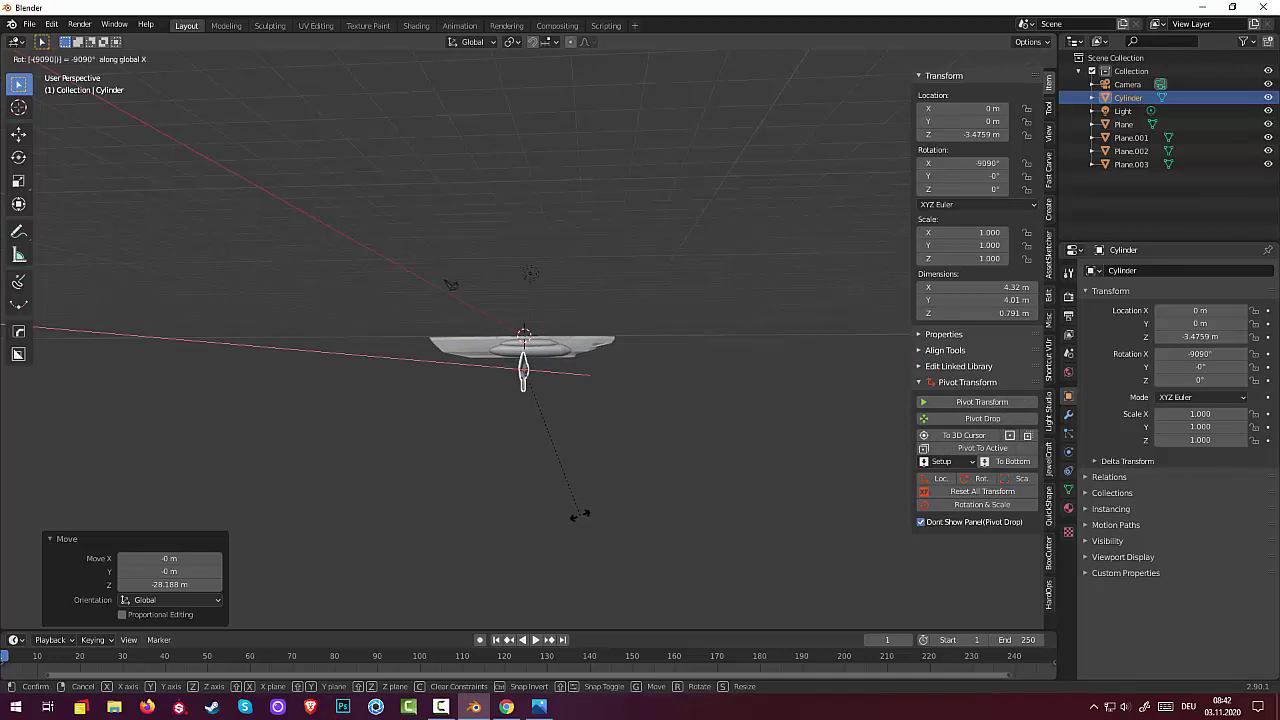
pyautogui.press('Return')
pyautogui.moveTo(580, 515)
pyautogui.mouseDown(button='middle')
pyautogui.moveTo(487, 468)
pyautogui.moveTo(474, 447)
pyautogui.moveTo(597, 428)
pyautogui.mouseUp(button='middle')
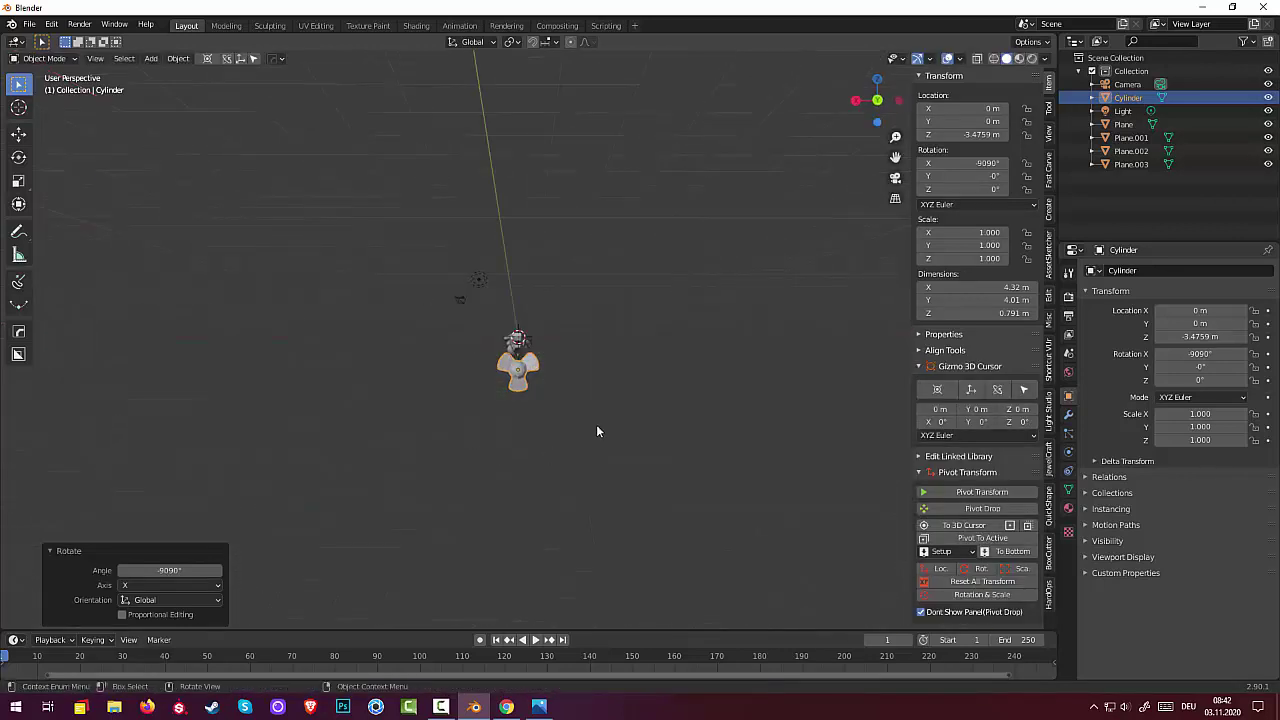
# Step: Scale the propeller to 0.208 and move it to X -1.334, Y 7.9962, Z -1.1478 m
pyautogui.press('s')
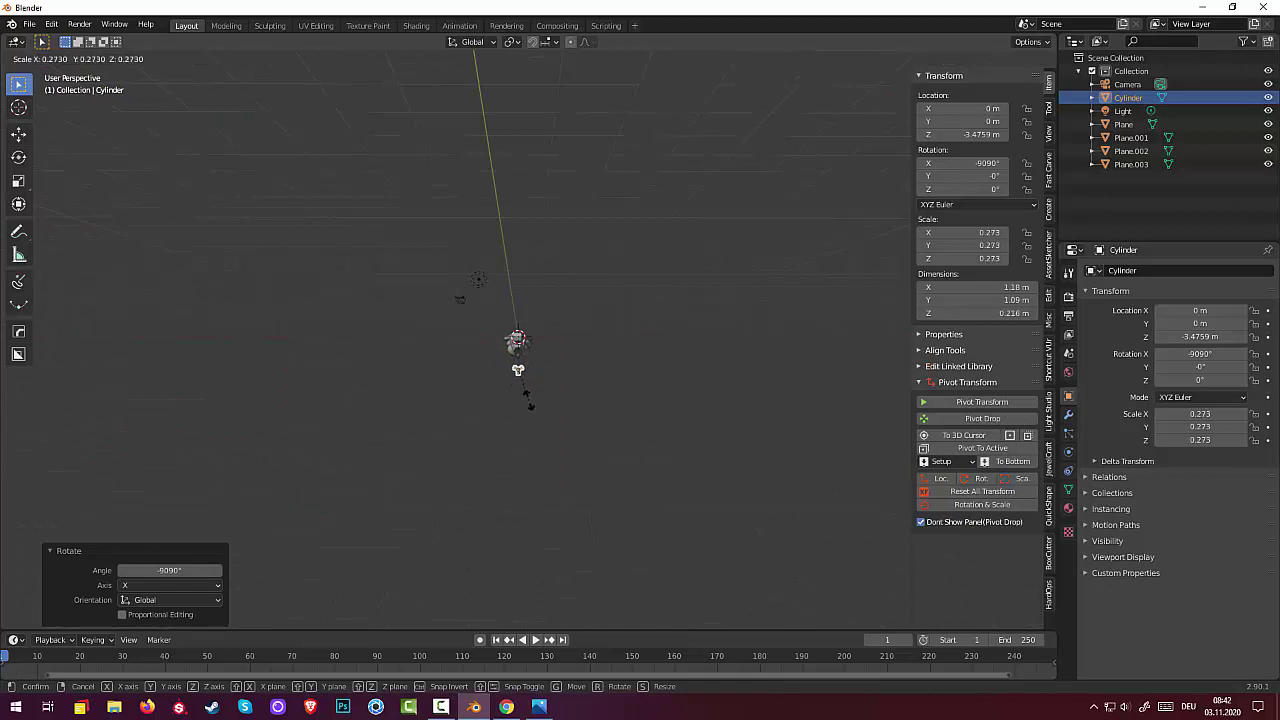
pyautogui.click(525, 395)
pyautogui.moveTo(527, 394)
pyautogui.mouseDown(button='middle')
pyautogui.moveTo(614, 354)
pyautogui.moveTo(676, 371)
pyautogui.moveTo(659, 405)
pyautogui.mouseUp(button='middle')
pyautogui.scroll(2, 660, 405)
pyautogui.scroll(3, 651, 388)
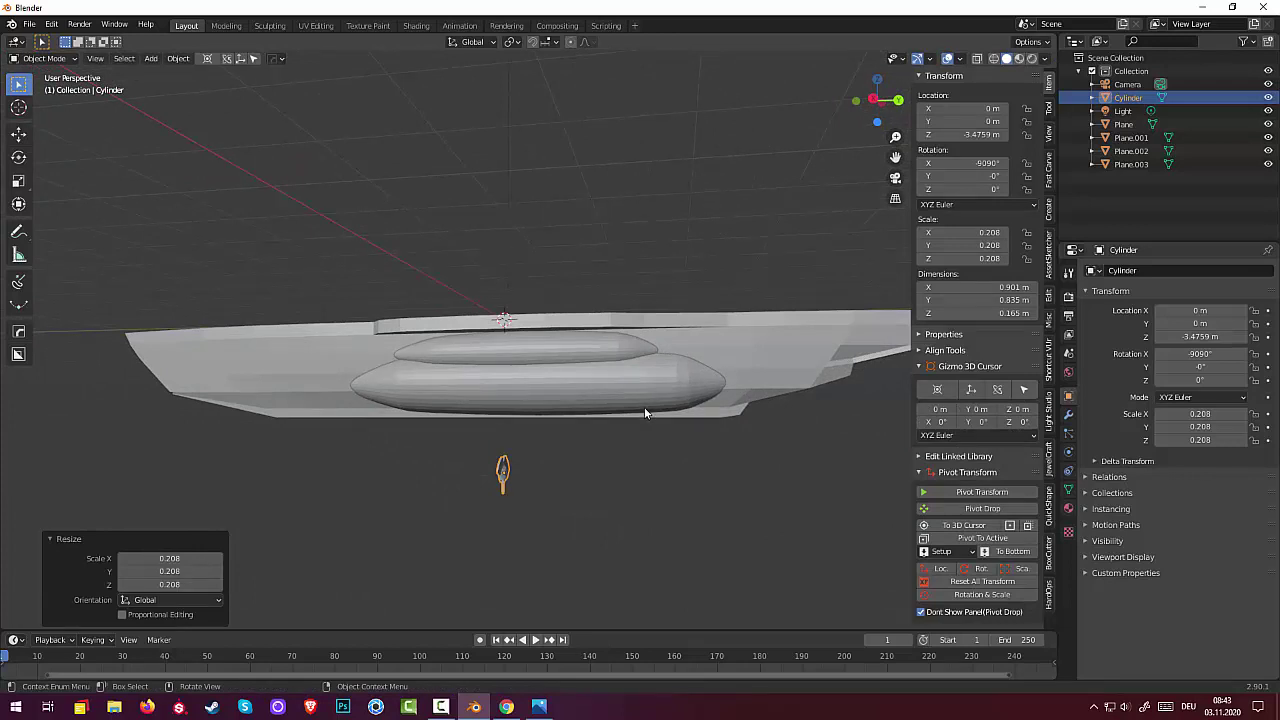
pyautogui.press('g')
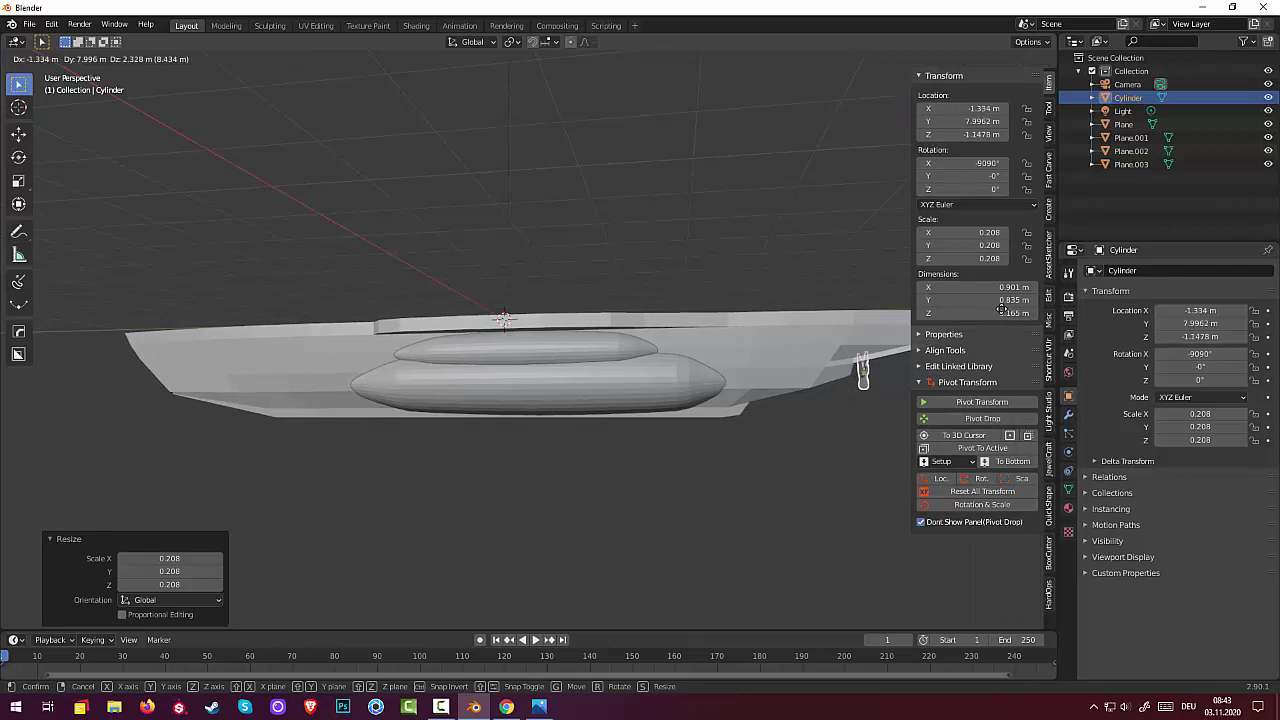
pyautogui.click(802, 380)
pyautogui.scroll(-5, 802, 374)
pyautogui.moveTo(802, 374)
pyautogui.mouseDown(button='middle')
pyautogui.moveTo(700, 365)
pyautogui.moveTo(697, 380)
pyautogui.mouseUp(button='middle')
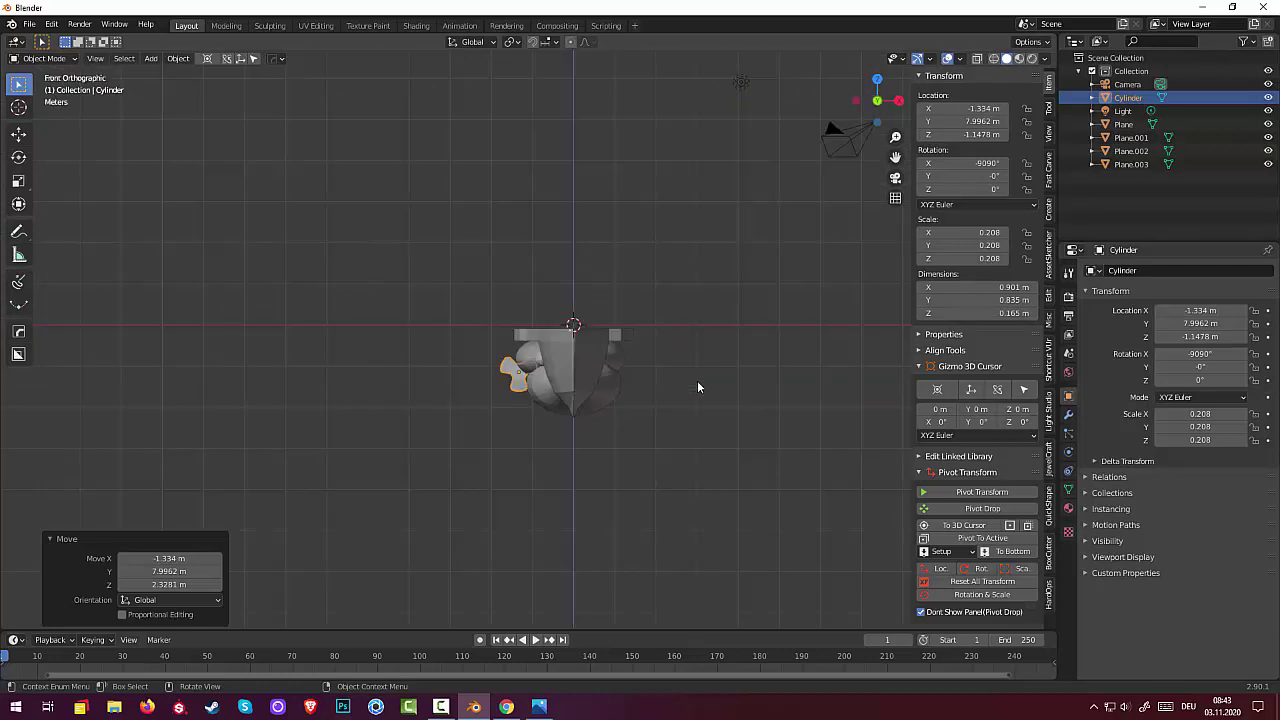
# Step: In the front orthographic view, shrink the propeller to 0.119 scale
pyautogui.press('KP_1')
pyautogui.keyDown('alt'); pyautogui.moveTo(697, 382); pyautogui.dragTo(510, 376, button='middle'); pyautogui.keyUp('alt')
pyautogui.scroll(4, 510, 383)
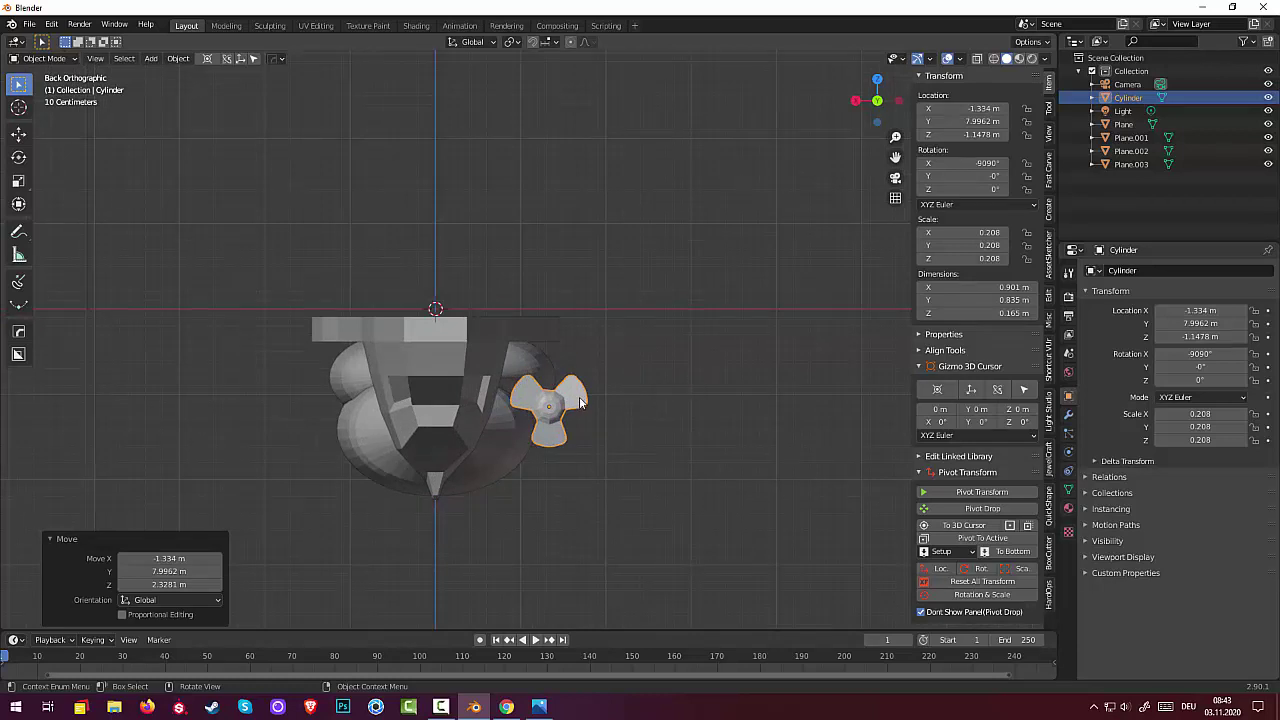
pyautogui.press('s')
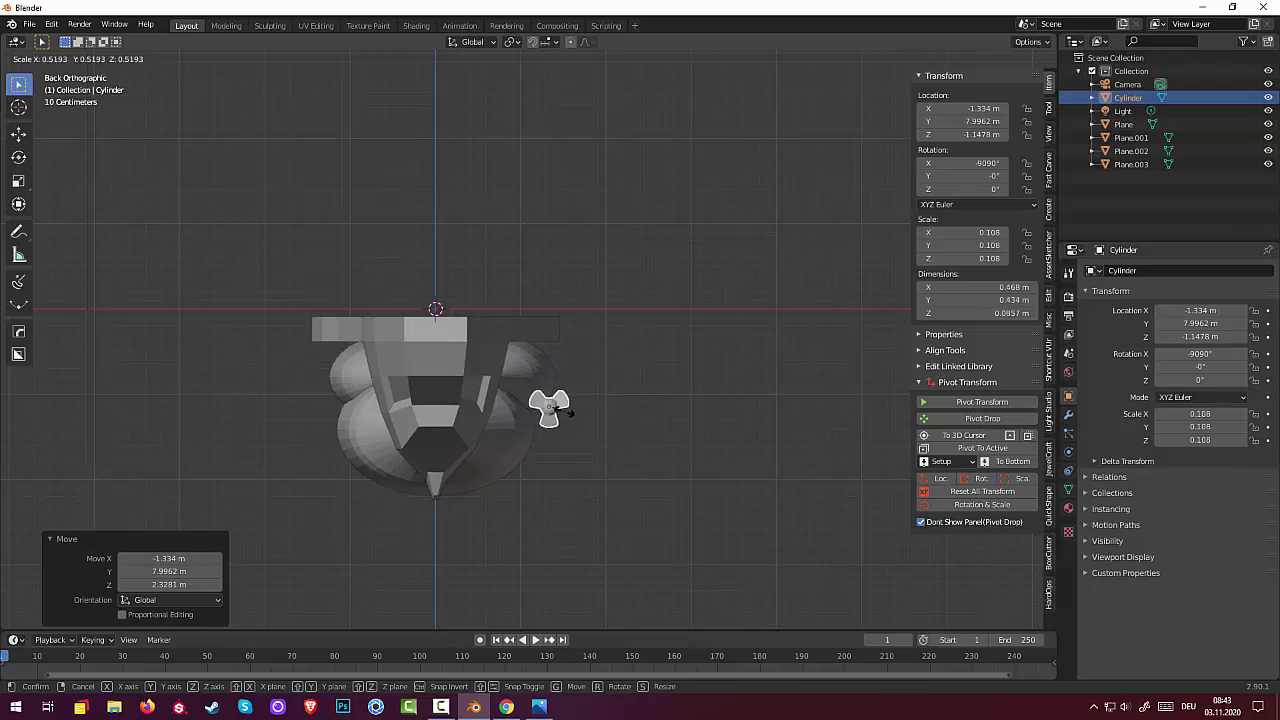
pyautogui.click(567, 410)
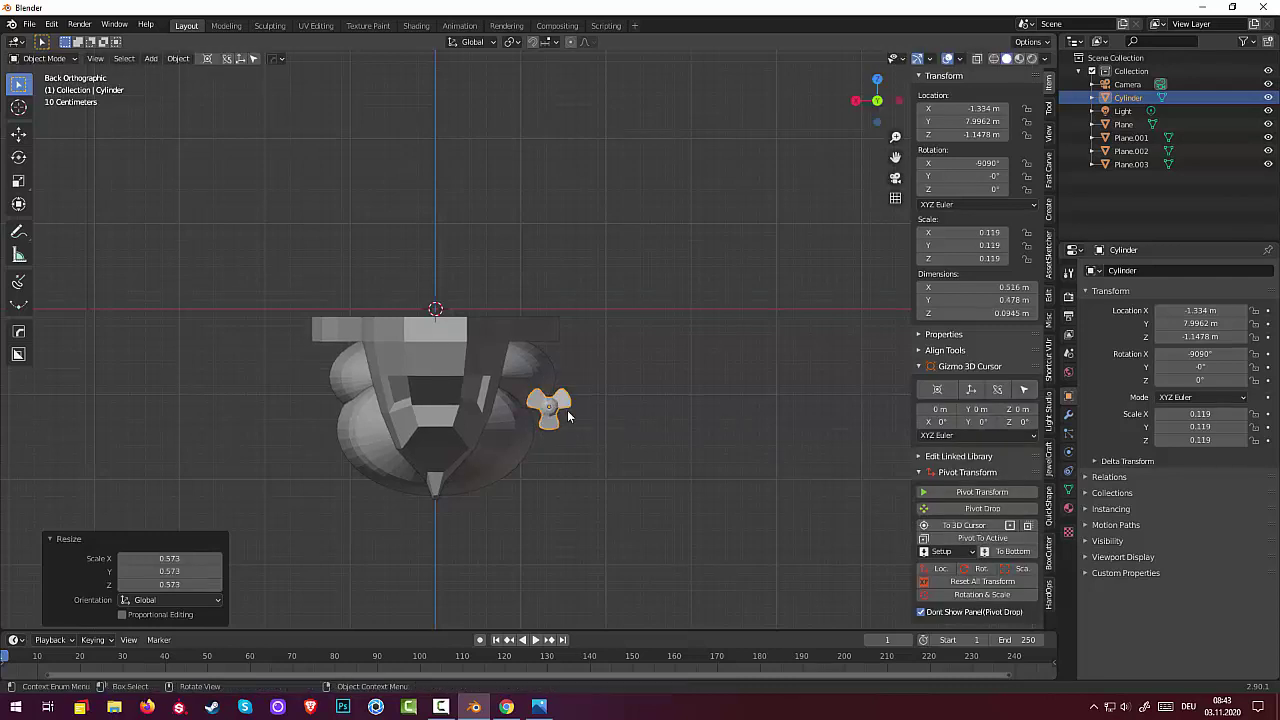
# Step: Move the propeller under the stern to X -0.57575, Z -1.0305 m, nearer the centreline
pyautogui.press('g')
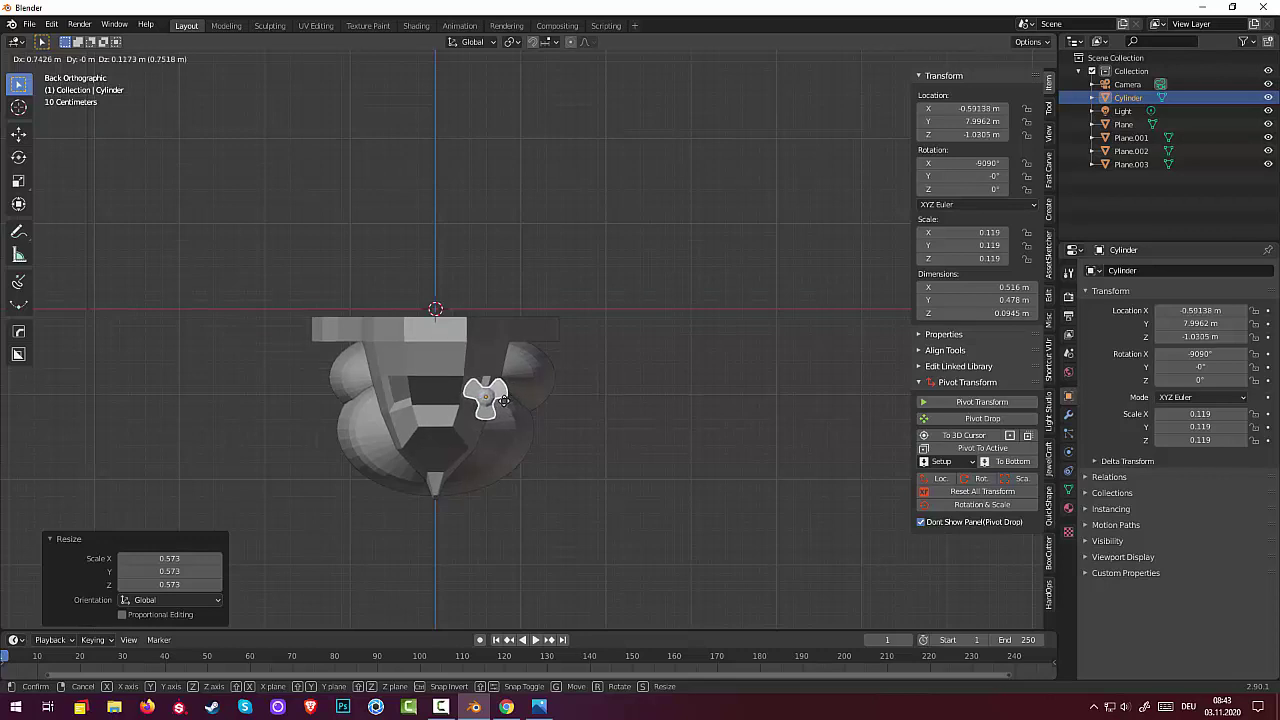
pyautogui.click(500, 400)
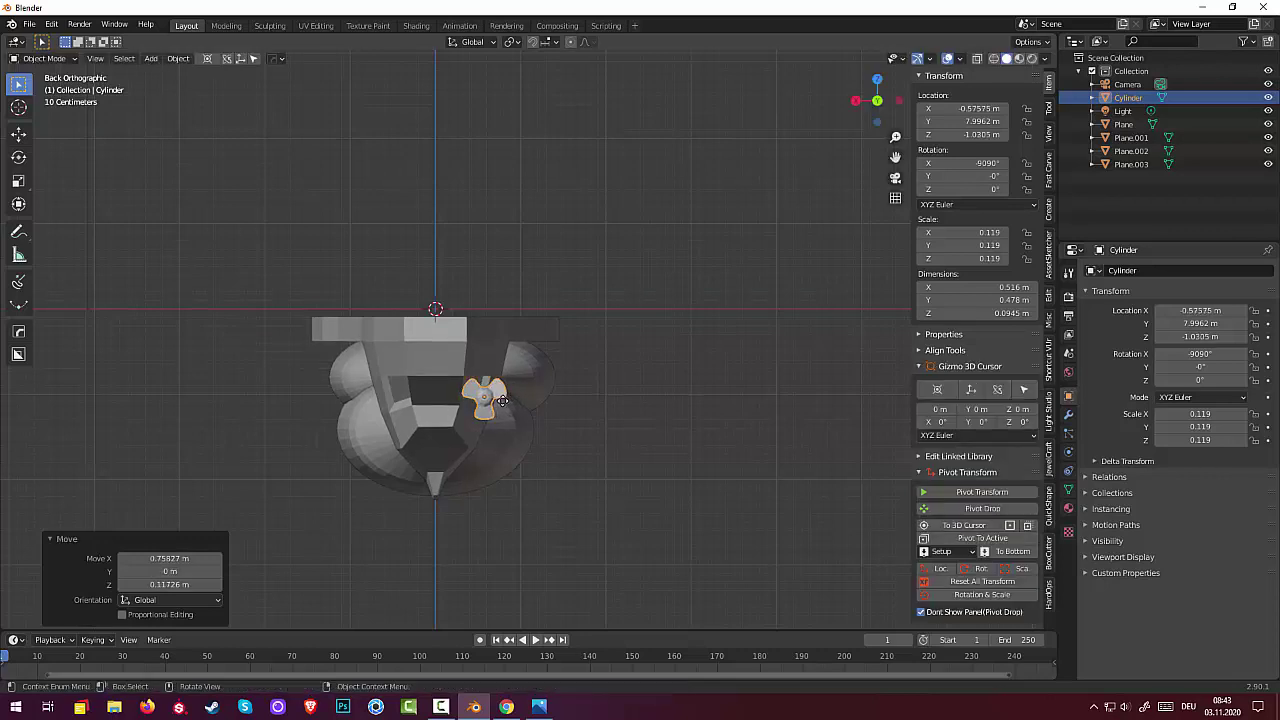
pyautogui.moveTo(602, 424)
pyautogui.mouseDown(button='middle')
pyautogui.moveTo(554, 420)
pyautogui.moveTo(714, 414)
pyautogui.moveTo(1038, 440)
pyautogui.mouseUp(button='middle')
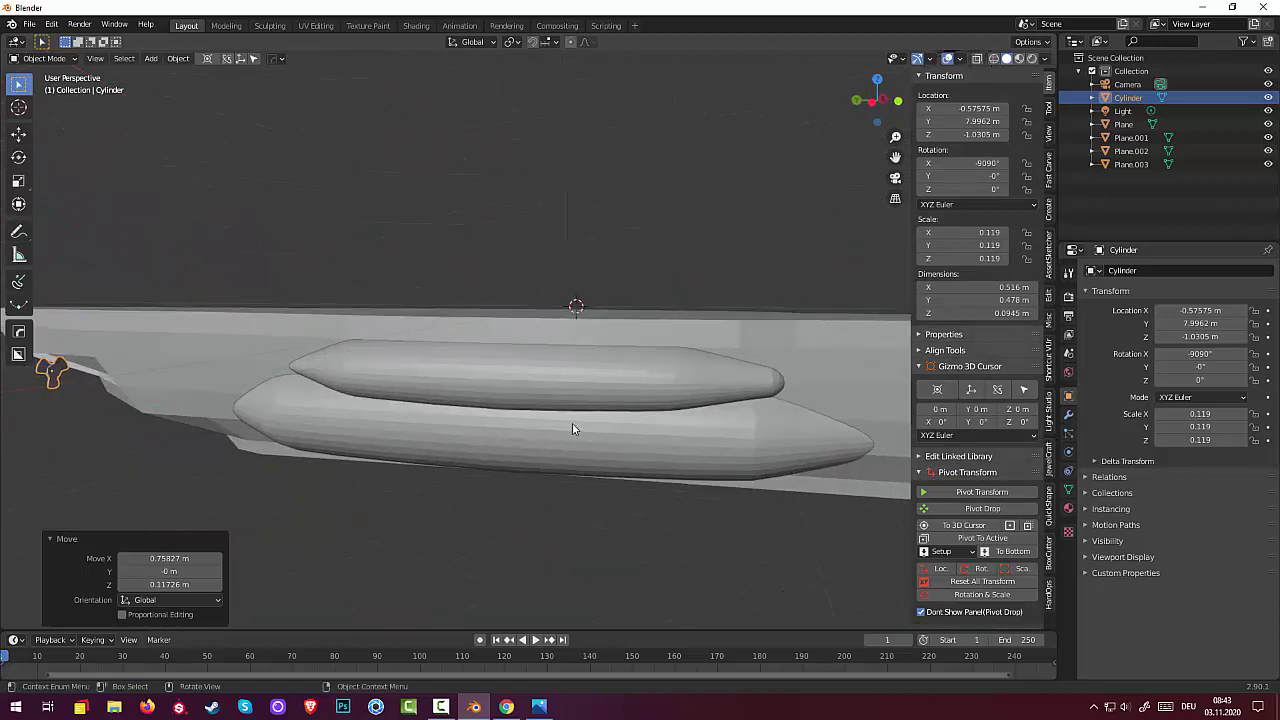
pyautogui.moveTo(572, 423)
pyautogui.mouseDown(button='middle')
pyautogui.moveTo(630, 394)
pyautogui.moveTo(542, 410)
pyautogui.moveTo(474, 395)
pyautogui.moveTo(558, 410)
pyautogui.moveTo(537, 420)
pyautogui.moveTo(368, 403)
pyautogui.moveTo(435, 389)
pyautogui.moveTo(451, 391)
pyautogui.moveTo(365, 407)
pyautogui.mouseUp(button='middle')
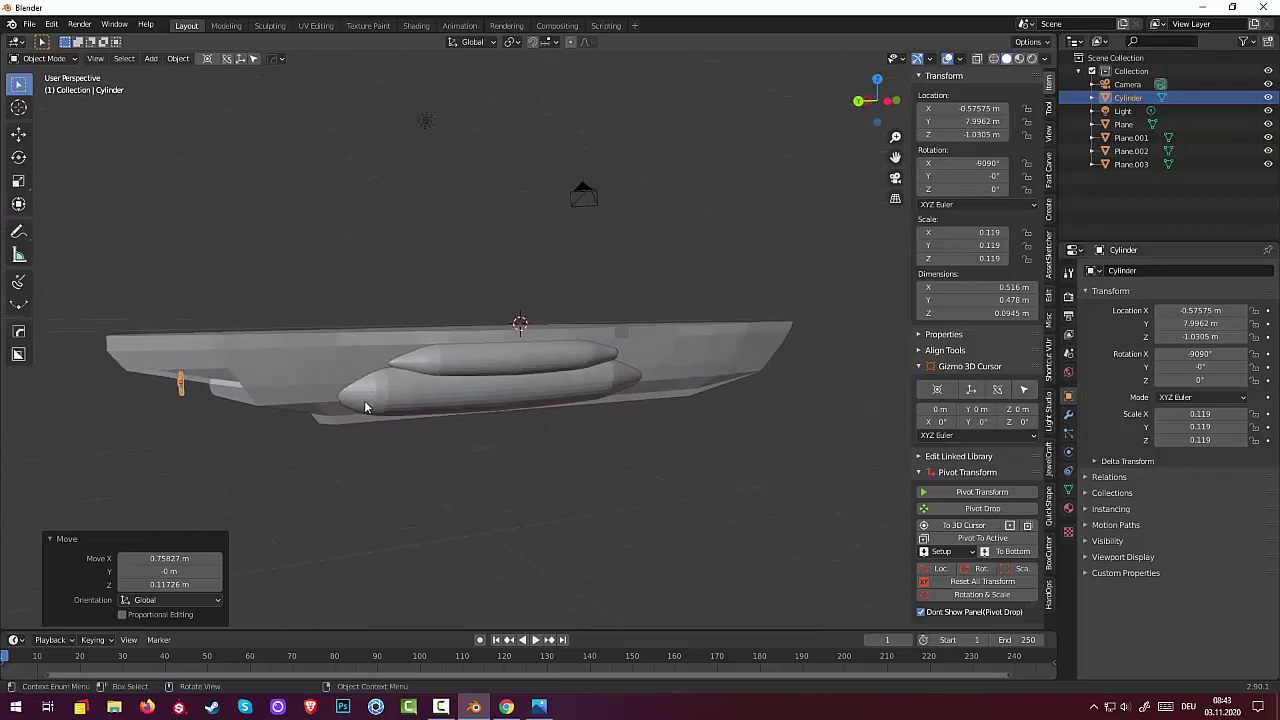
# Step: From the left side view of the stern, stretch the propeller along the Y axis
pyautogui.press('KP_6')
pyautogui.press('KP_6')
pyautogui.press('KP_1')
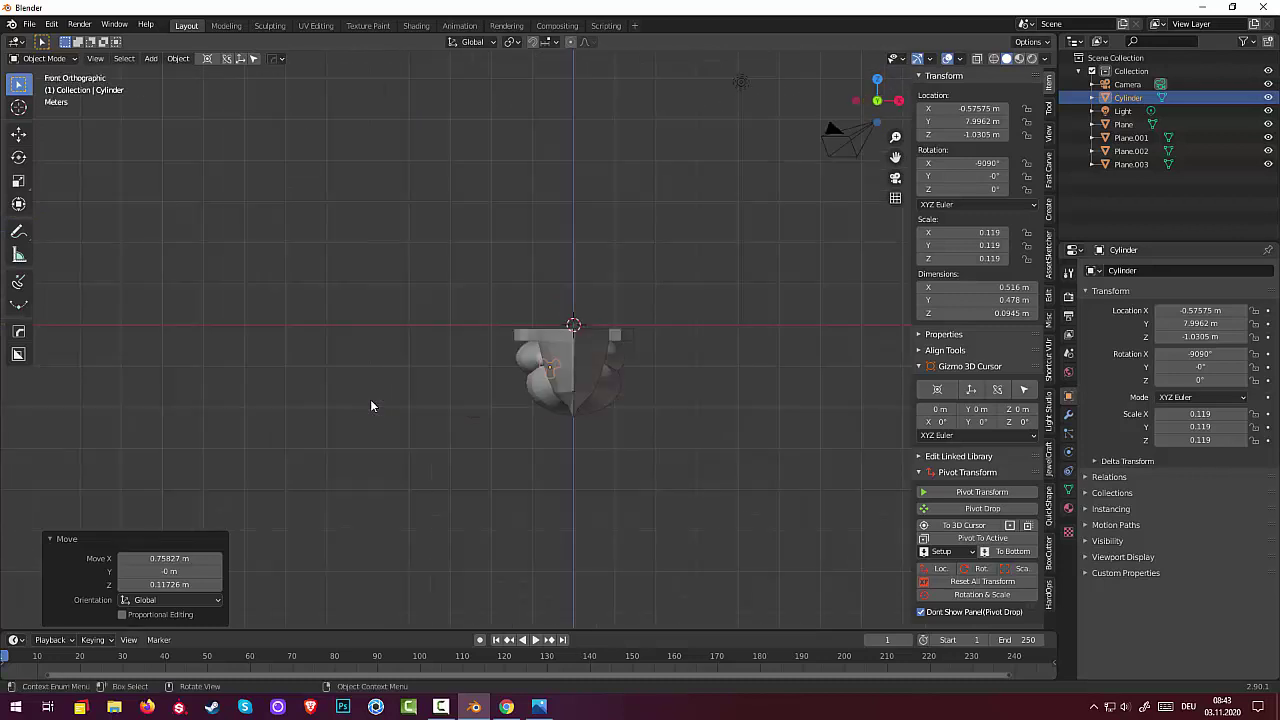
pyautogui.press('KP_3')
pyautogui.scroll(1, 590, 406)
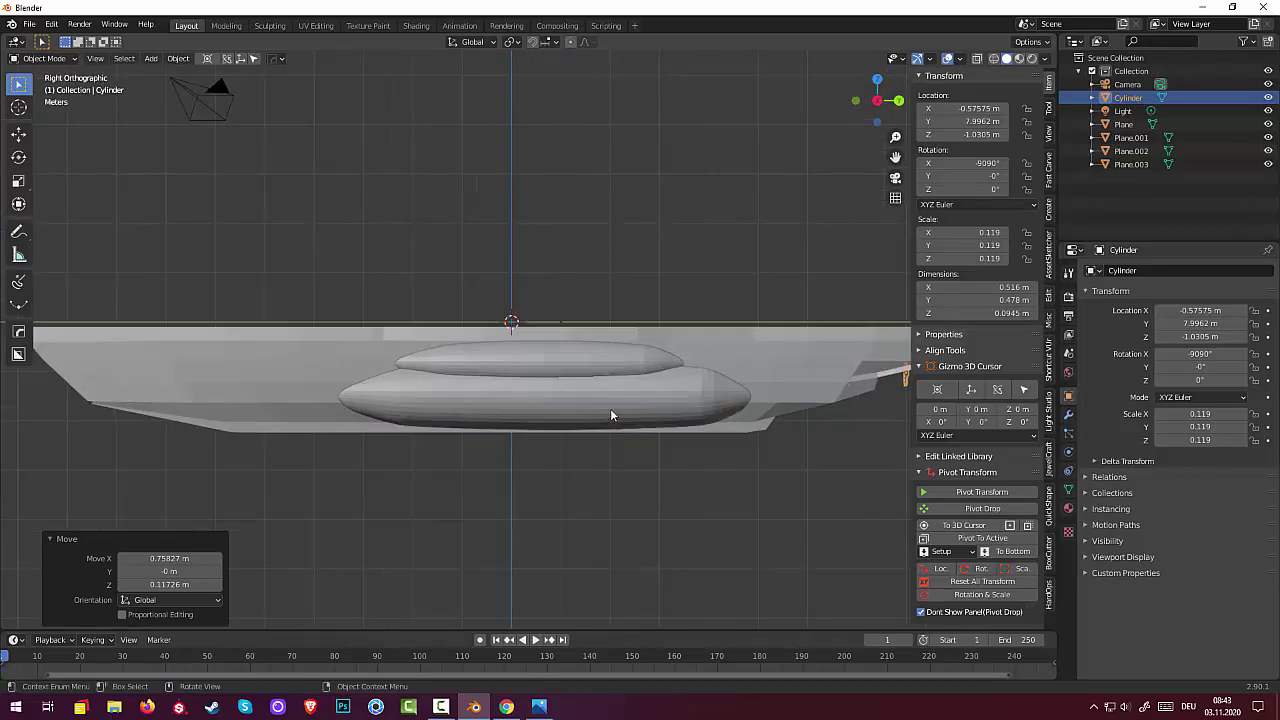
pyautogui.press('ctrl+KP_3')
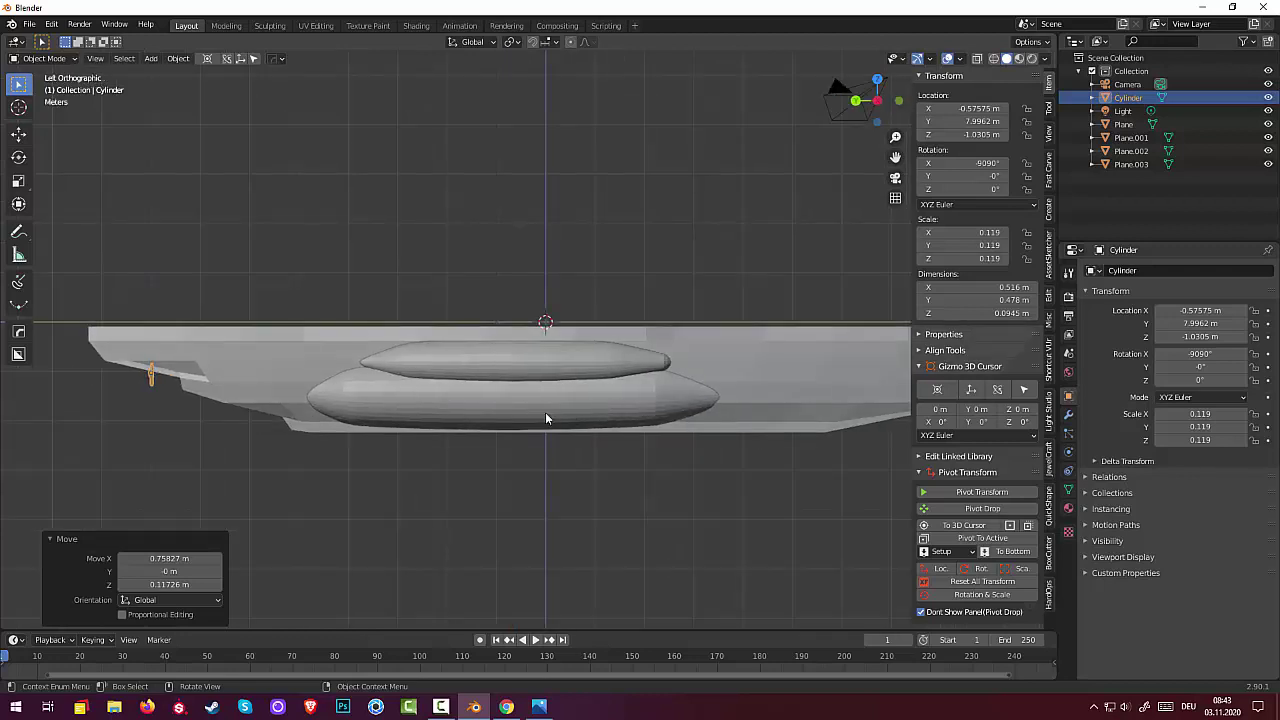
pyautogui.scroll(2, 176, 368)
pyautogui.keyDown('shift'); pyautogui.moveTo(176, 368); pyautogui.dragTo(616, 411, button='middle'); pyautogui.keyUp('shift')
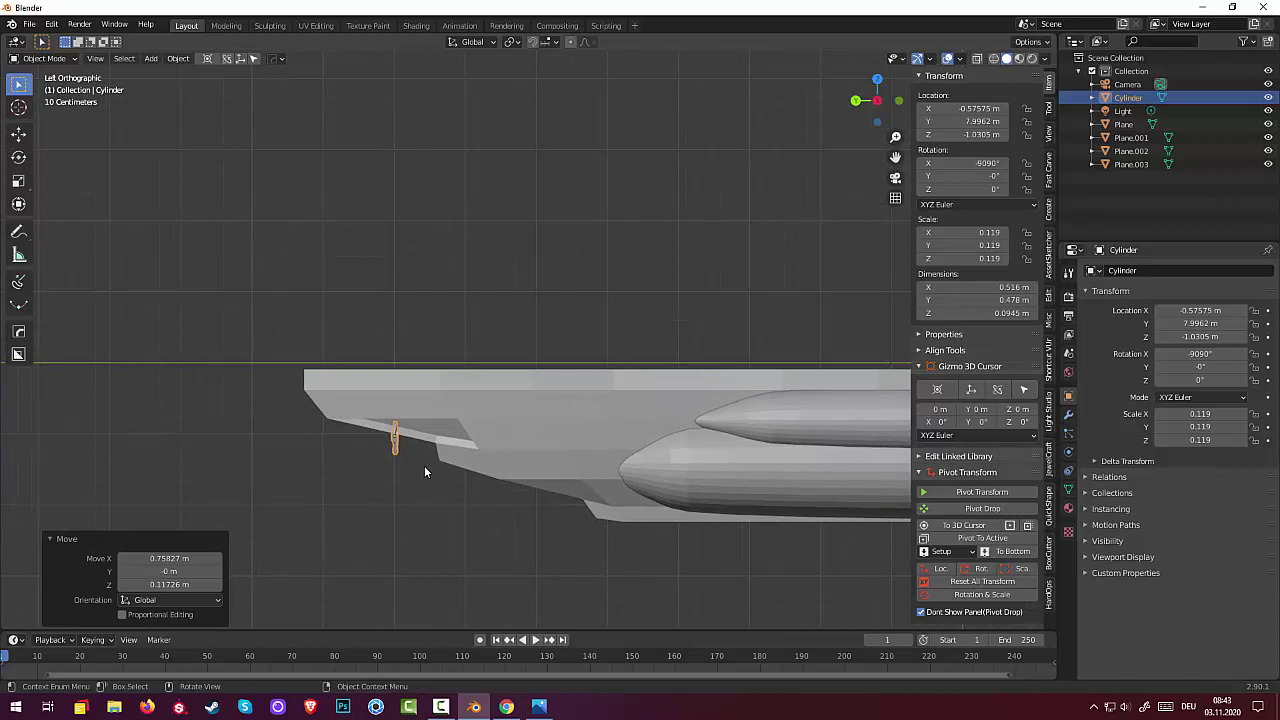
pyautogui.press('s')
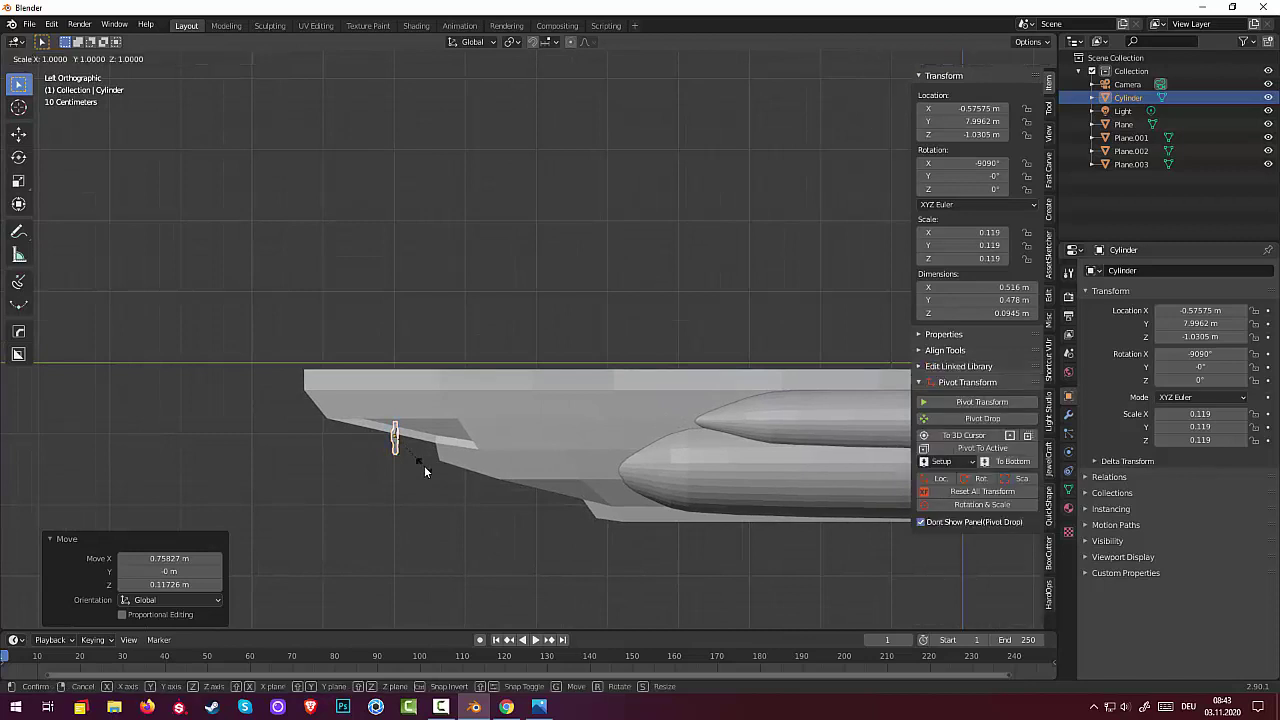
pyautogui.press('y')
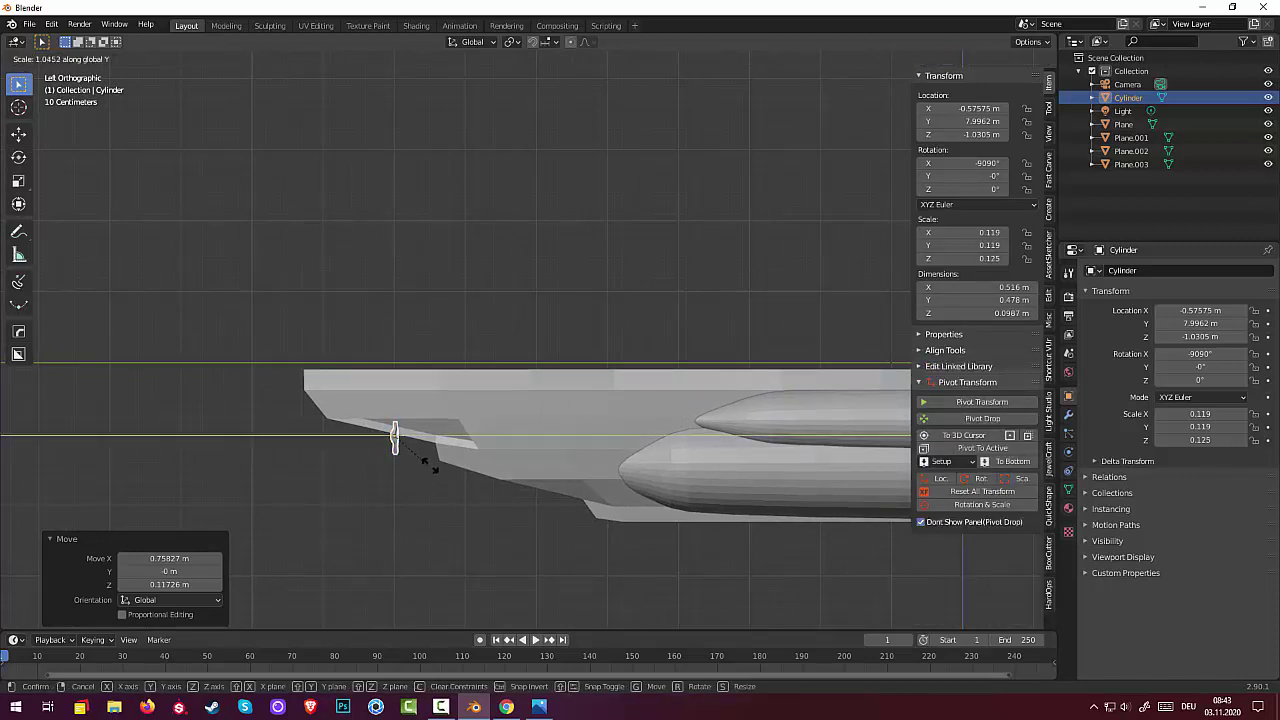
pyautogui.click(452, 463)
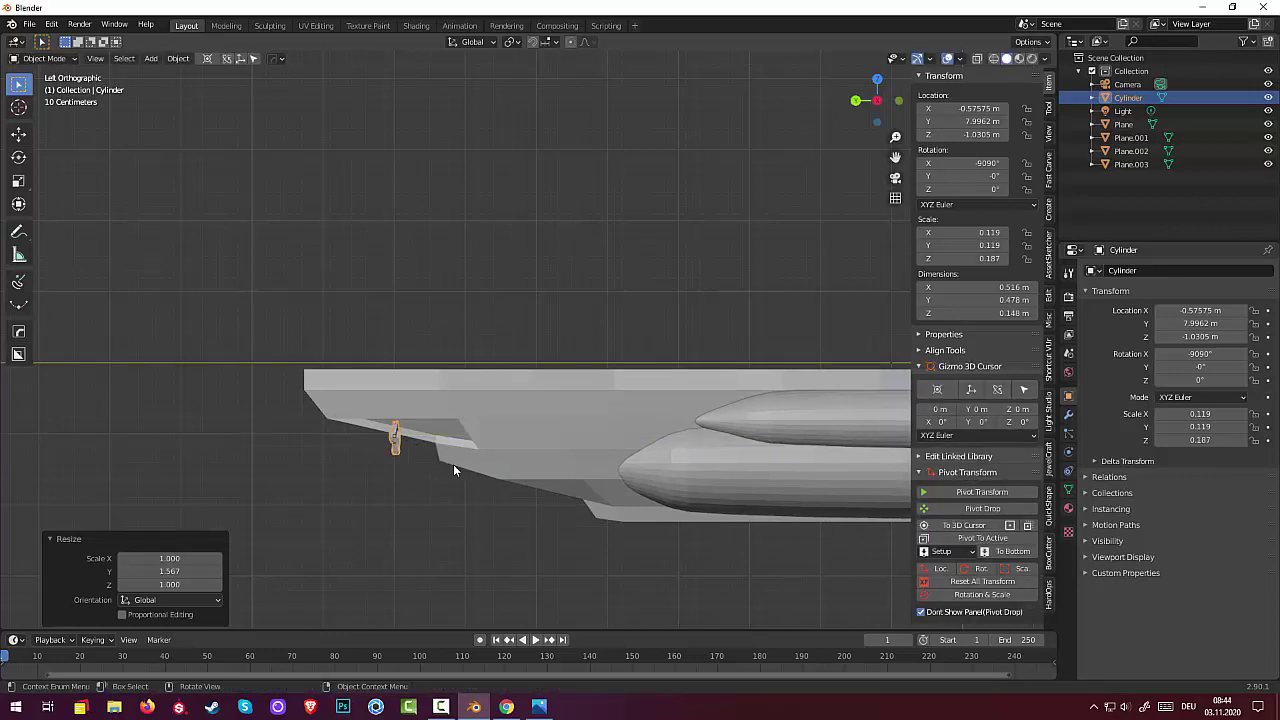
# Step: Slide the propeller 0.65665 m along Y to Y 7.3396 m, then select the hull
pyautogui.press('g')
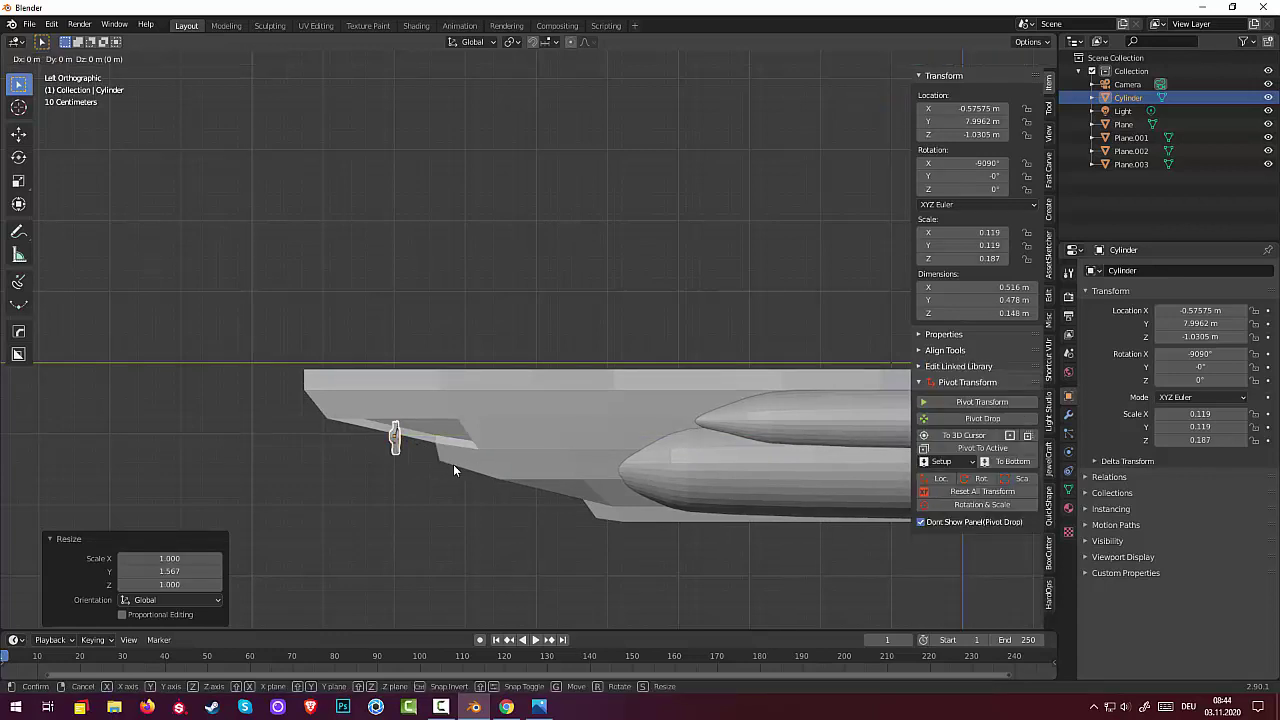
pyautogui.press('y')
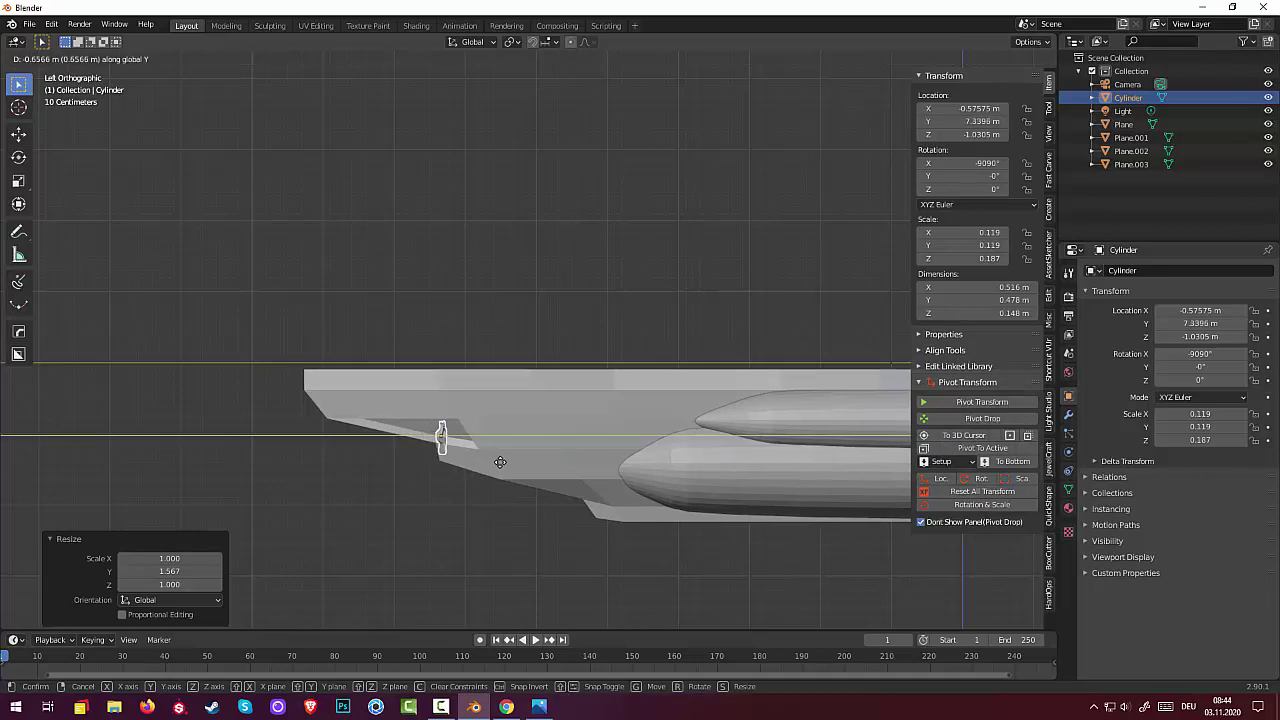
pyautogui.click(498, 460)
pyautogui.moveTo(498, 458)
pyautogui.mouseDown(button='middle')
pyautogui.moveTo(706, 449)
pyautogui.moveTo(630, 455)
pyautogui.mouseUp(button='middle')
pyautogui.scroll(3, 630, 455)
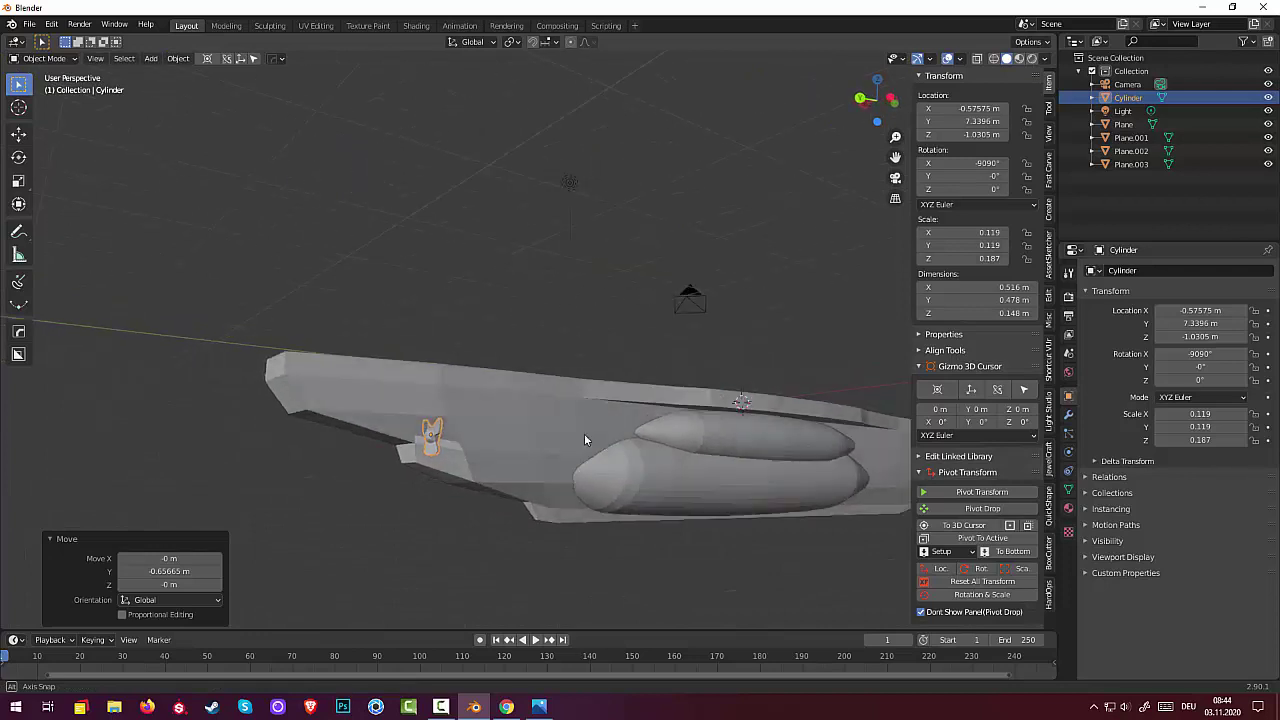
pyautogui.scroll(3, 584, 440)
pyautogui.scroll(2, 510, 420)
pyautogui.moveTo(483, 455)
pyautogui.mouseDown(button='middle')
pyautogui.moveTo(631, 434)
pyautogui.moveTo(705, 448)
pyautogui.moveTo(676, 461)
pyautogui.moveTo(595, 437)
pyautogui.moveTo(602, 391)
pyautogui.moveTo(651, 380)
pyautogui.moveTo(629, 423)
pyautogui.moveTo(603, 400)
pyautogui.moveTo(664, 432)
pyautogui.mouseUp(button='middle')
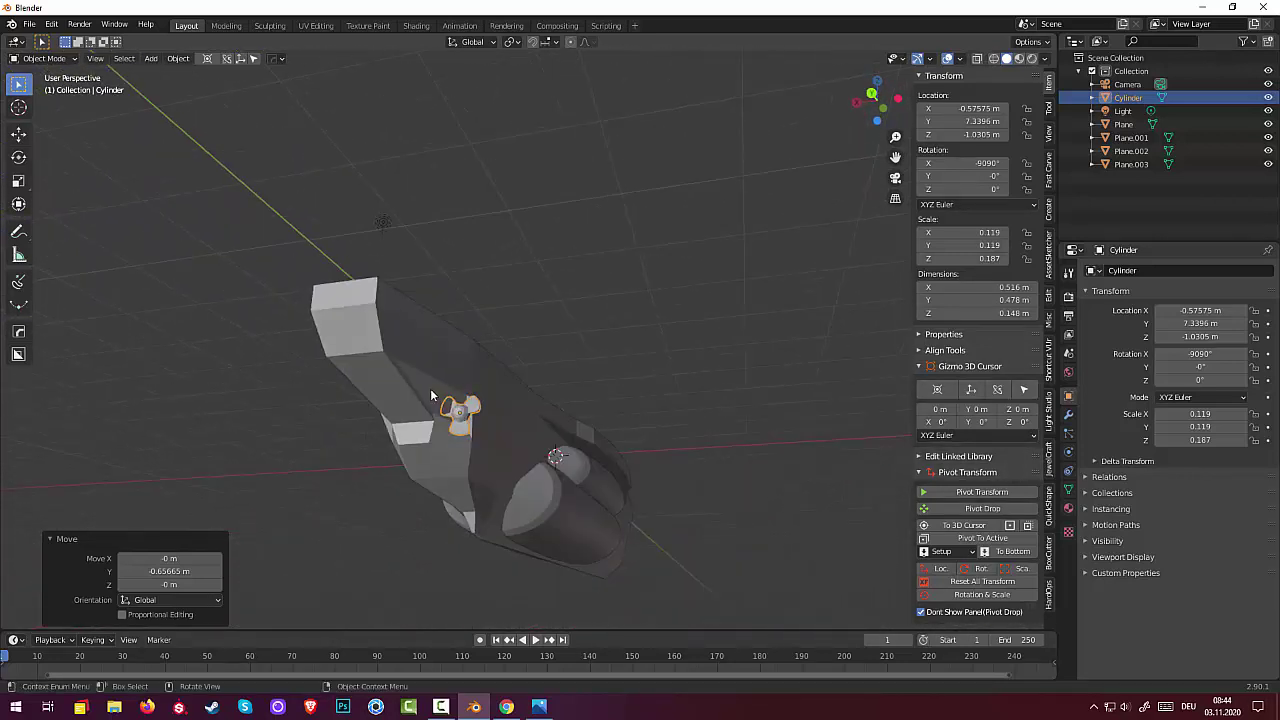
pyautogui.click(431, 394)
# Step: Put the hull into Edit Mode and select a stern face near the propeller
pyautogui.click(44, 58)
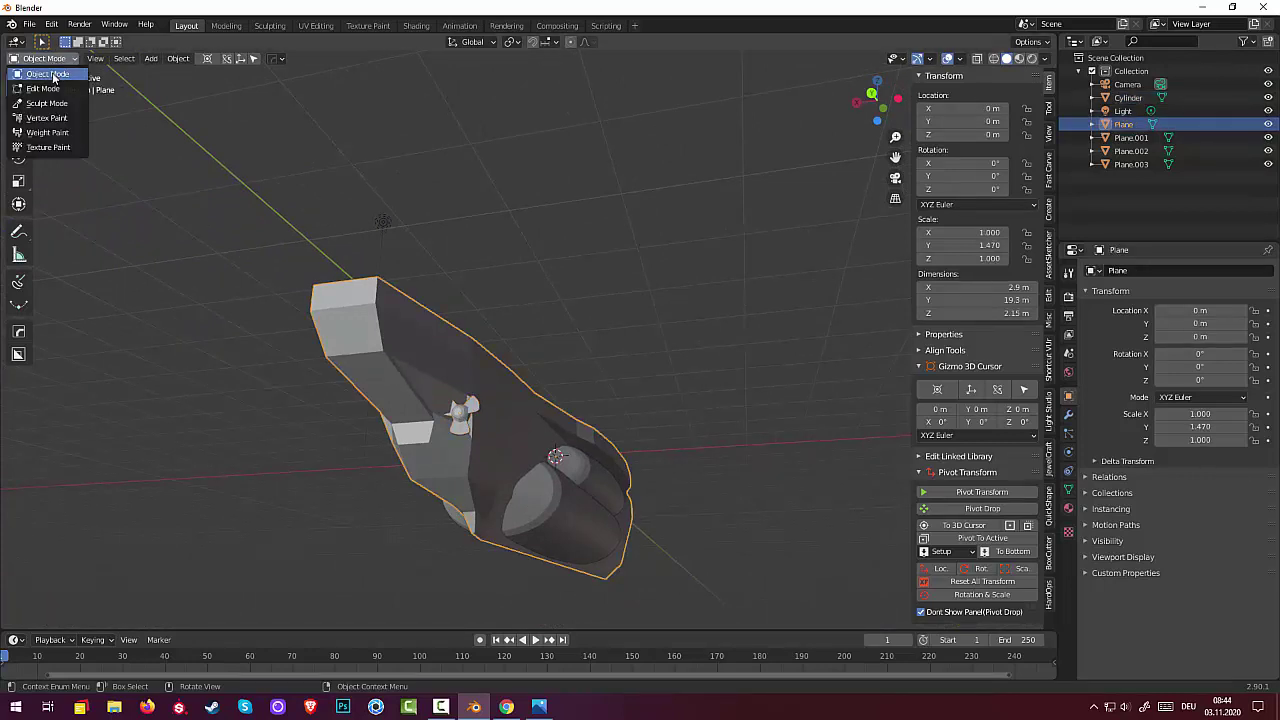
pyautogui.click(43, 89)
pyautogui.click(447, 398)
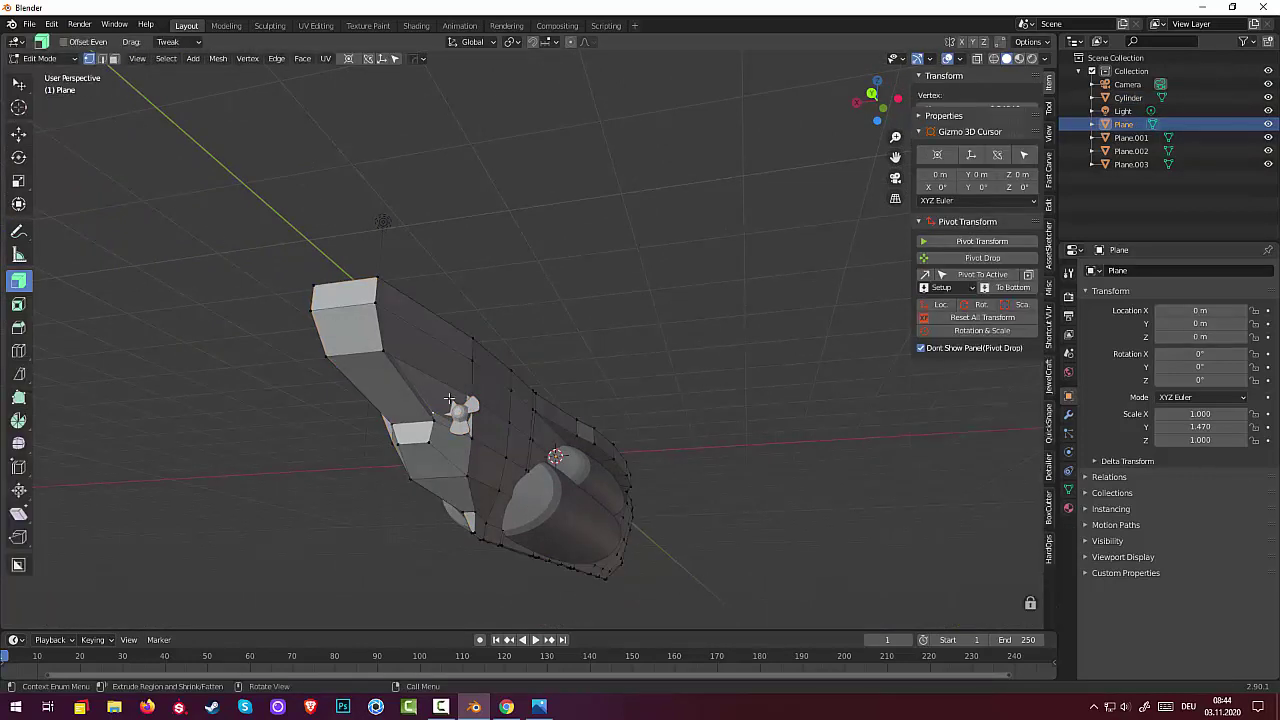
pyautogui.hotkey('alt', 'a')
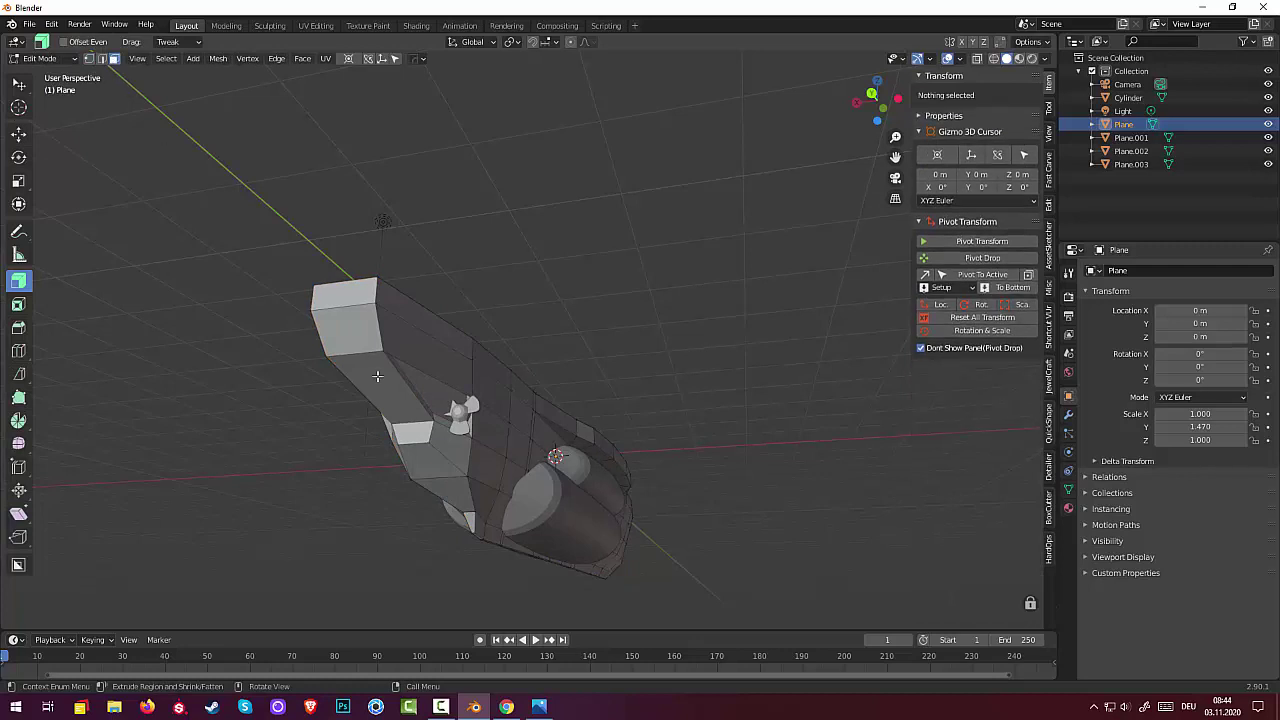
pyautogui.click(434, 391)
pyautogui.moveTo(434, 391)
pyautogui.mouseDown(button='middle')
pyautogui.moveTo(456, 409)
pyautogui.moveTo(590, 433)
pyautogui.mouseUp(button='middle')
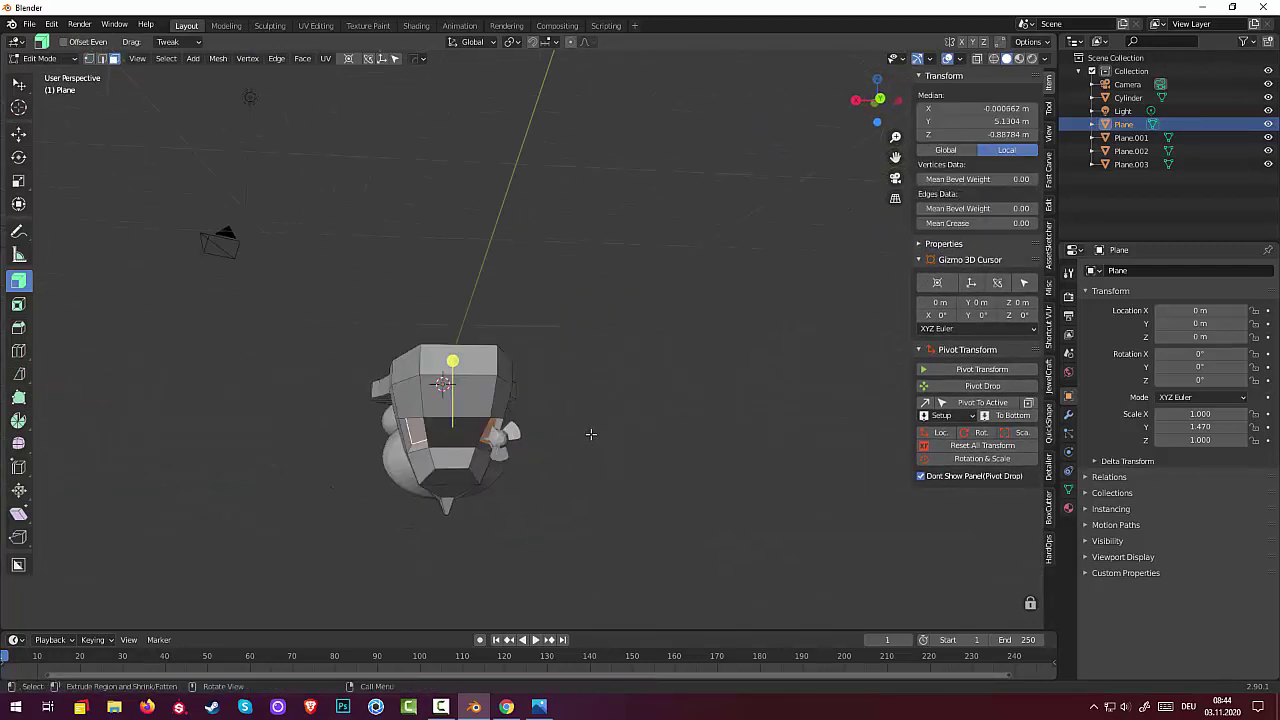
# Step: Scale the selected stern face uniformly to 0.581, then clear the selection
pyautogui.press('s')
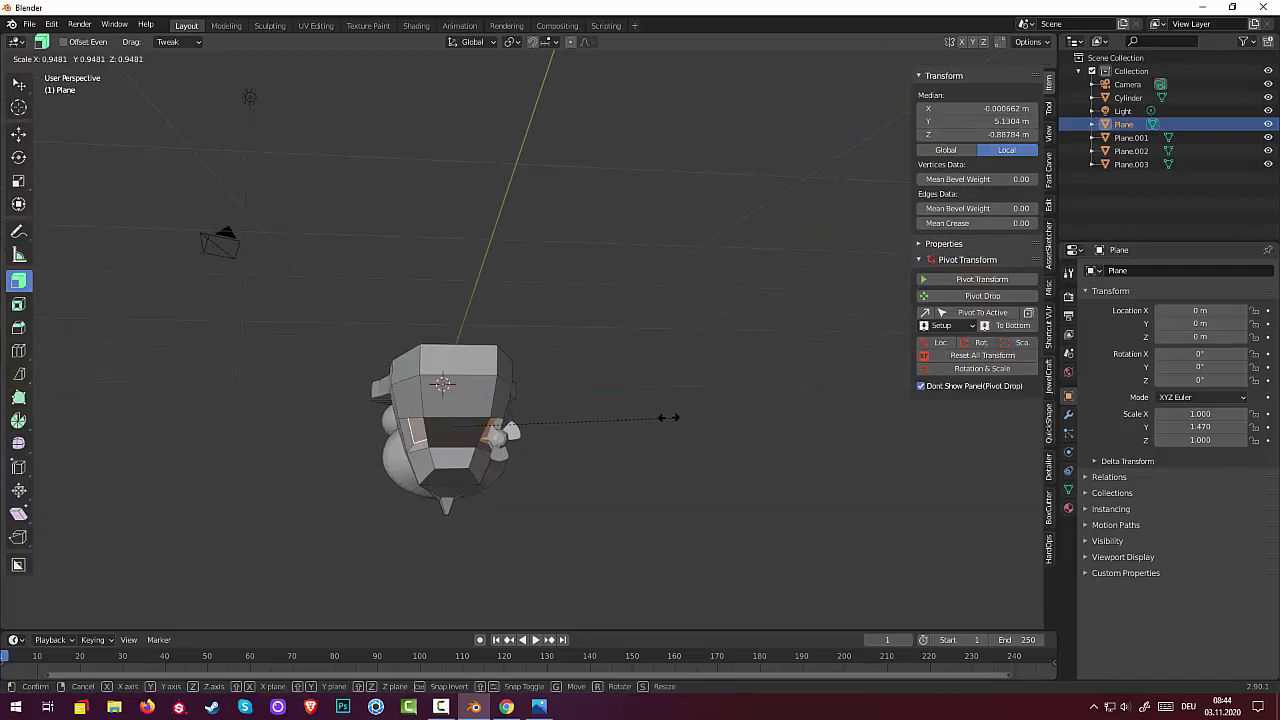
pyautogui.click(592, 411)
pyautogui.moveTo(590, 411)
pyautogui.mouseDown(button='middle')
pyautogui.moveTo(574, 412)
pyautogui.moveTo(627, 419)
pyautogui.moveTo(447, 453)
pyautogui.moveTo(400, 411)
pyautogui.moveTo(397, 429)
pyautogui.moveTo(550, 478)
pyautogui.mouseUp(button='middle')
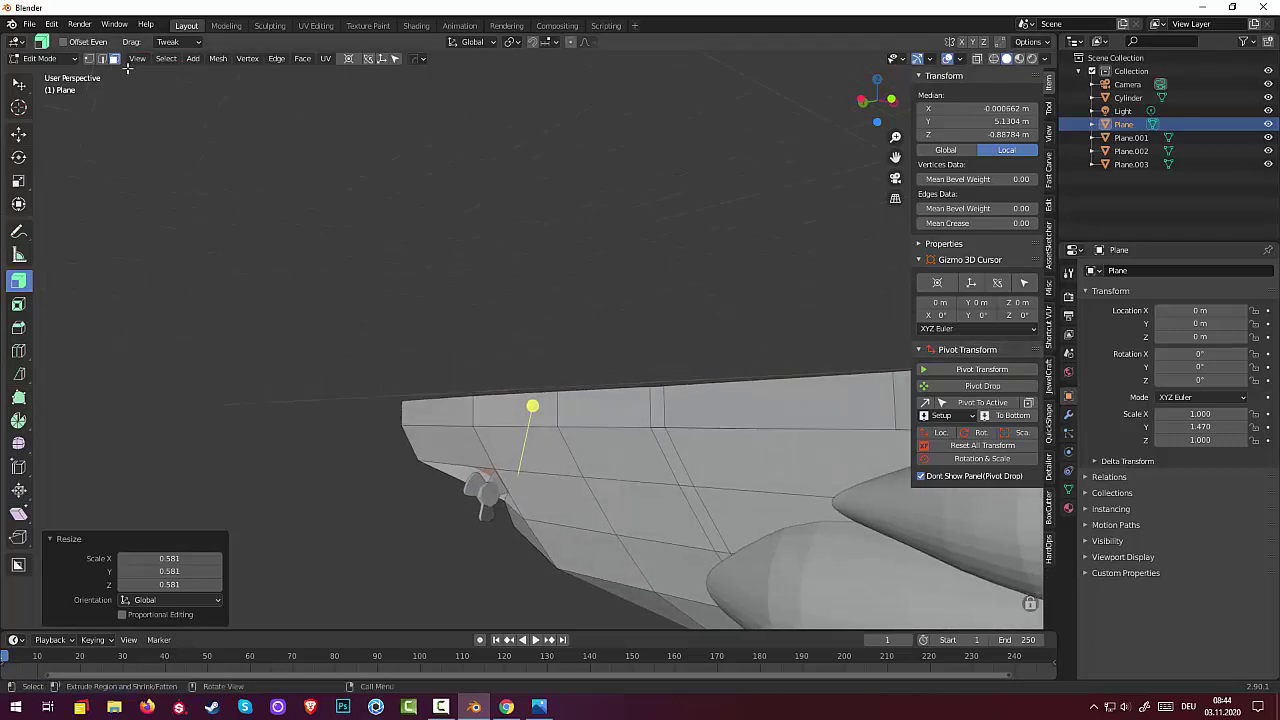
pyautogui.click(482, 565)
pyautogui.click(40, 58)
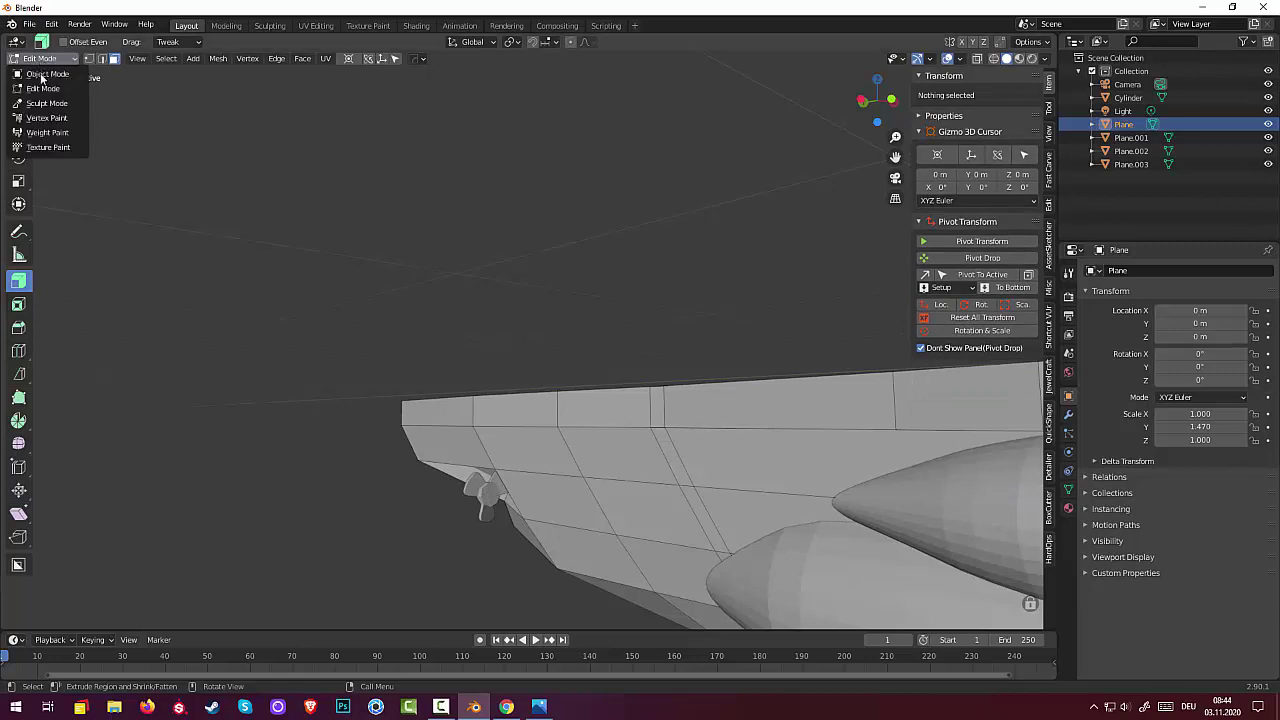
# Step: Select the propeller, enter Edit Mode, select all and inset its faces
pyautogui.click(42, 75)
pyautogui.click(489, 495)
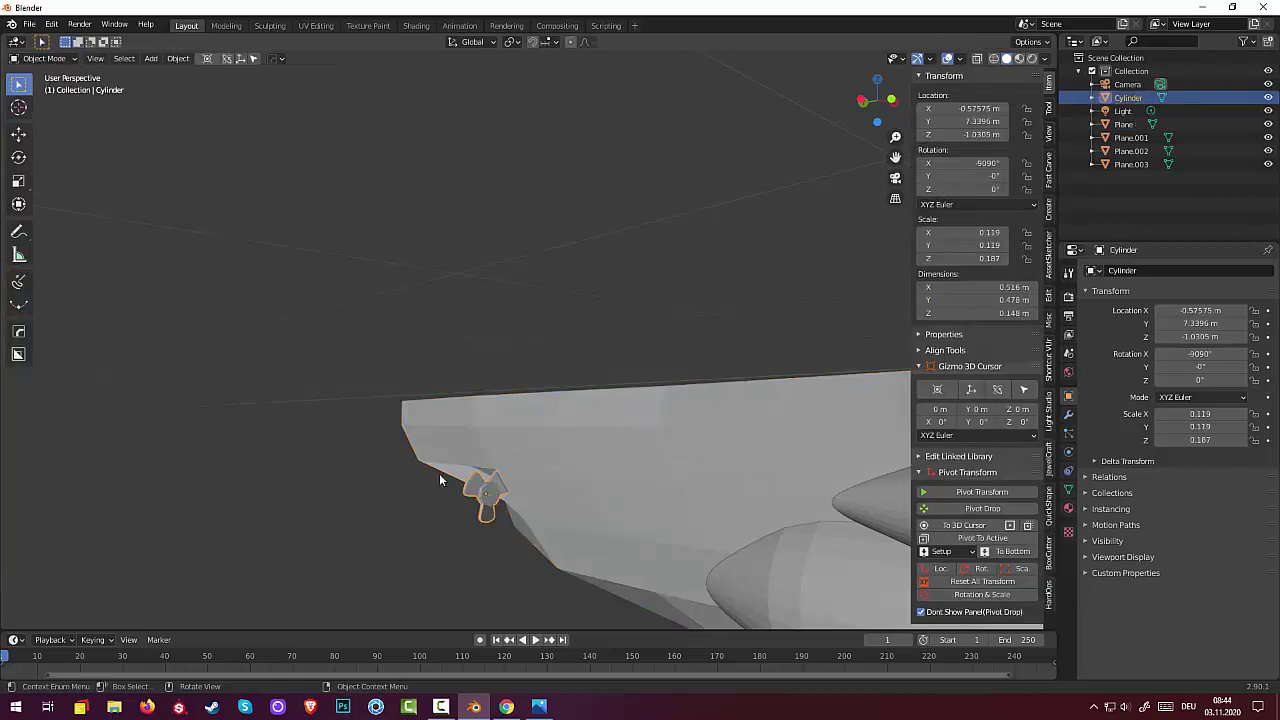
pyautogui.click(58, 60)
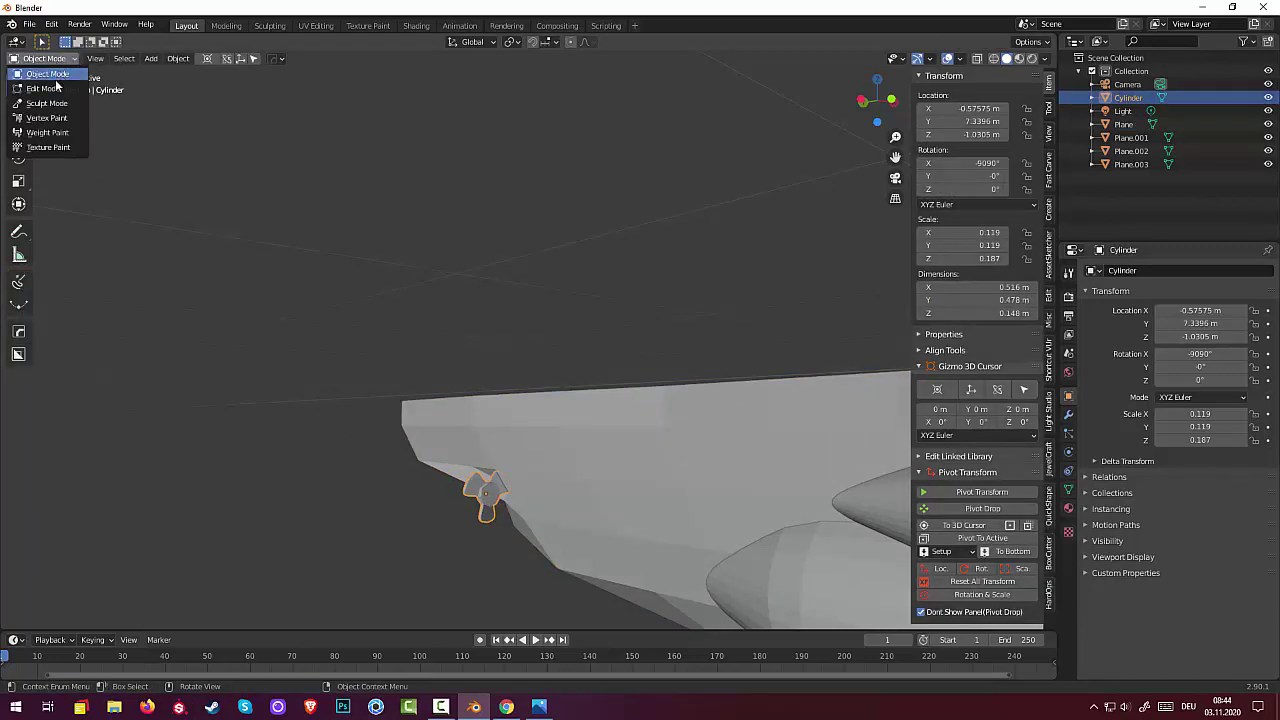
pyautogui.click(58, 88)
pyautogui.scroll(2, 585, 508)
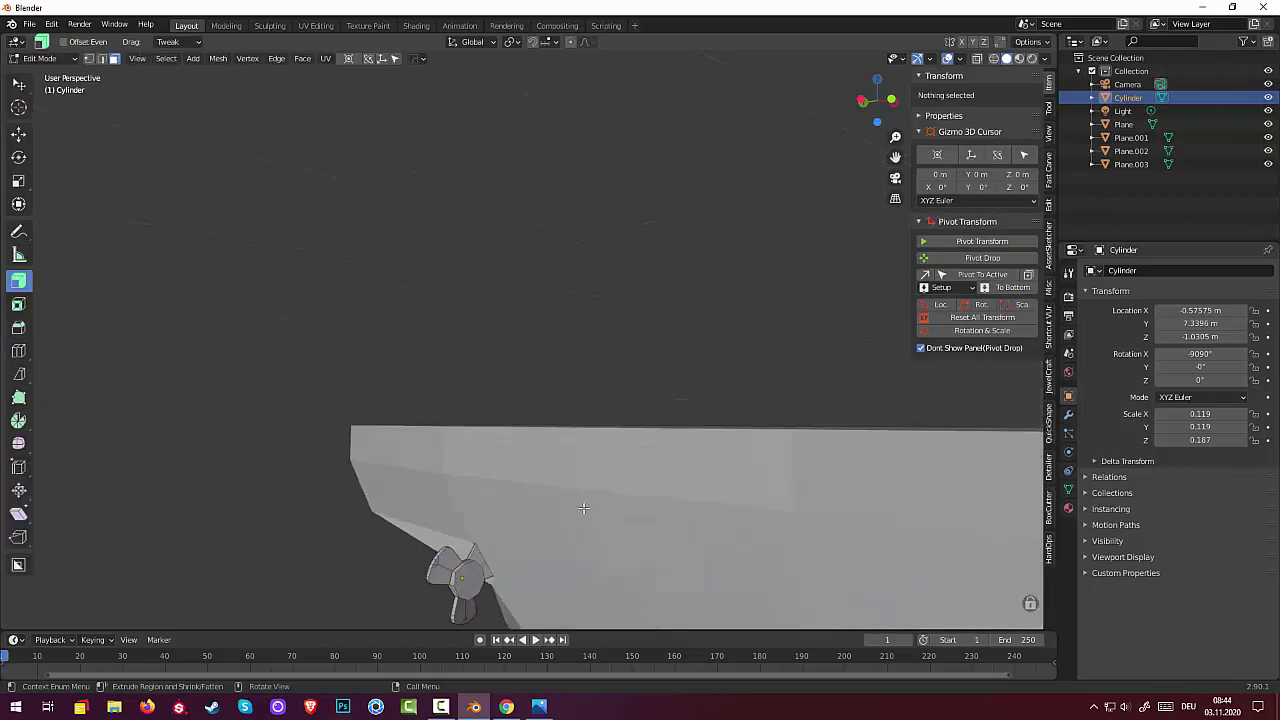
pyautogui.press('a')
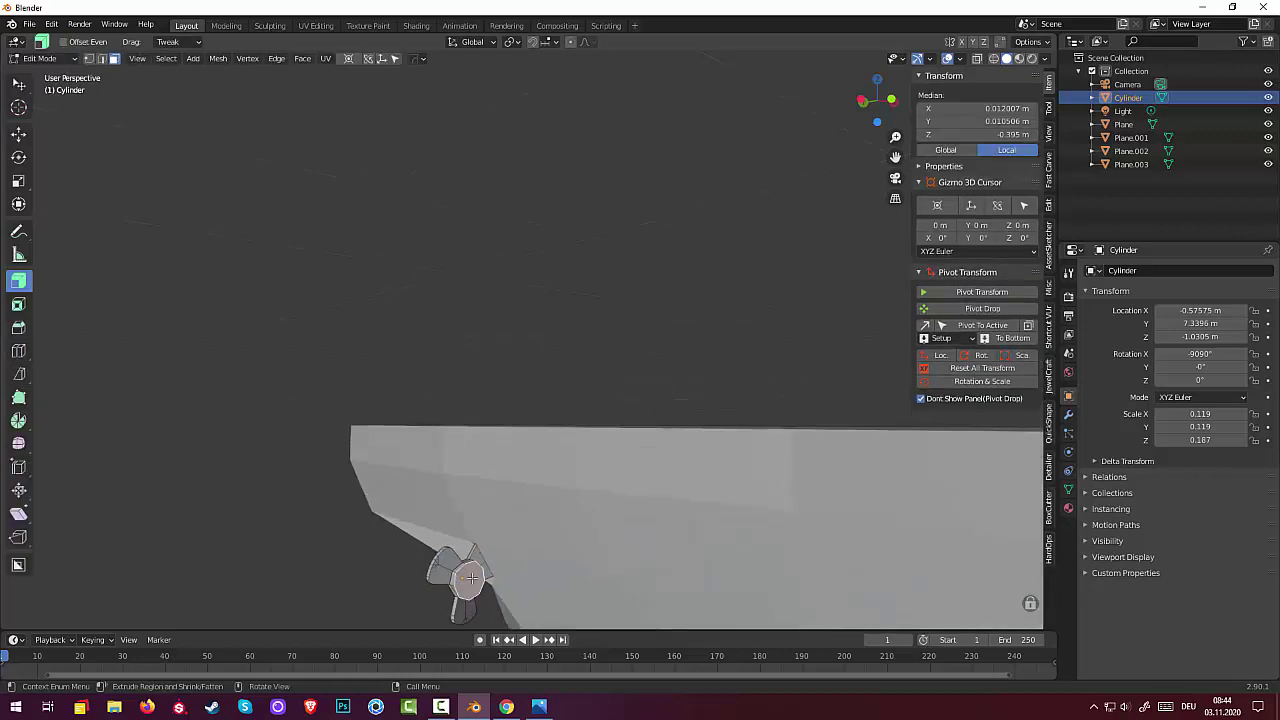
pyautogui.press('i')
pyautogui.click(694, 587)
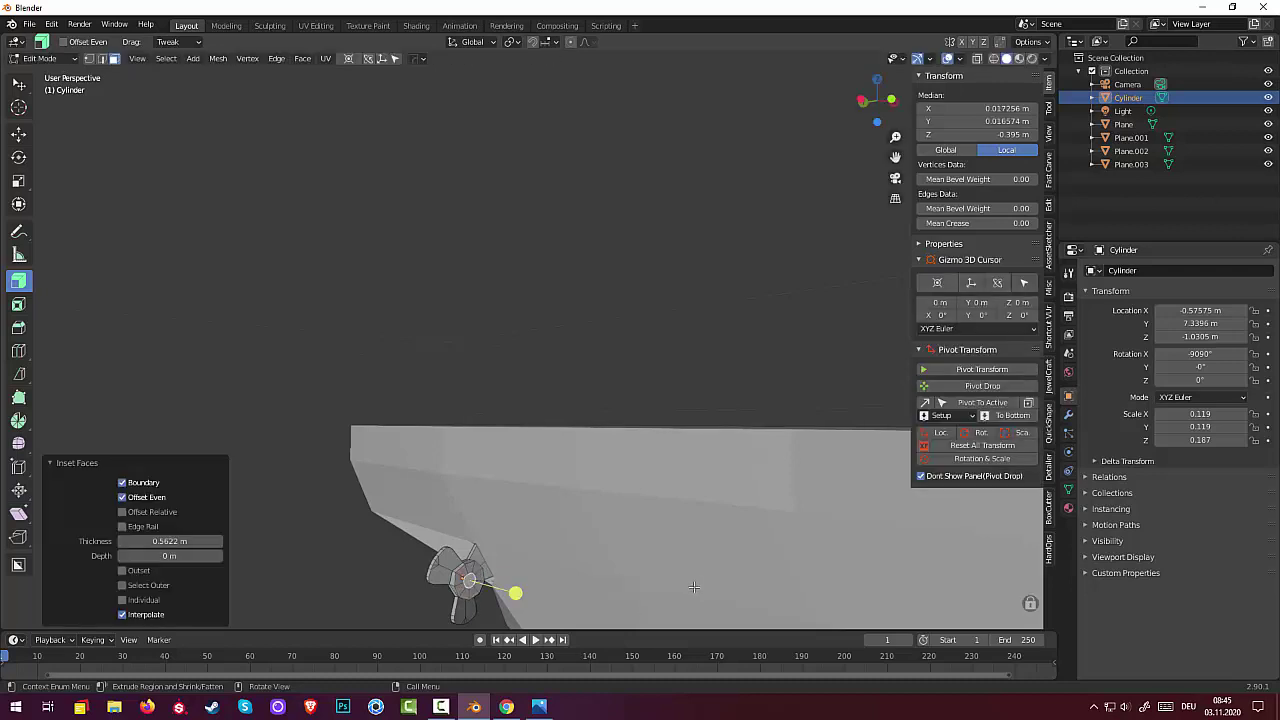
# Step: Extrude the inset hub 0.77131 m along its normal into a thin forward shaft
pyautogui.moveTo(694, 587)
pyautogui.mouseDown(button='middle')
pyautogui.moveTo(771, 591)
pyautogui.moveTo(722, 598)
pyautogui.mouseUp(button='middle')
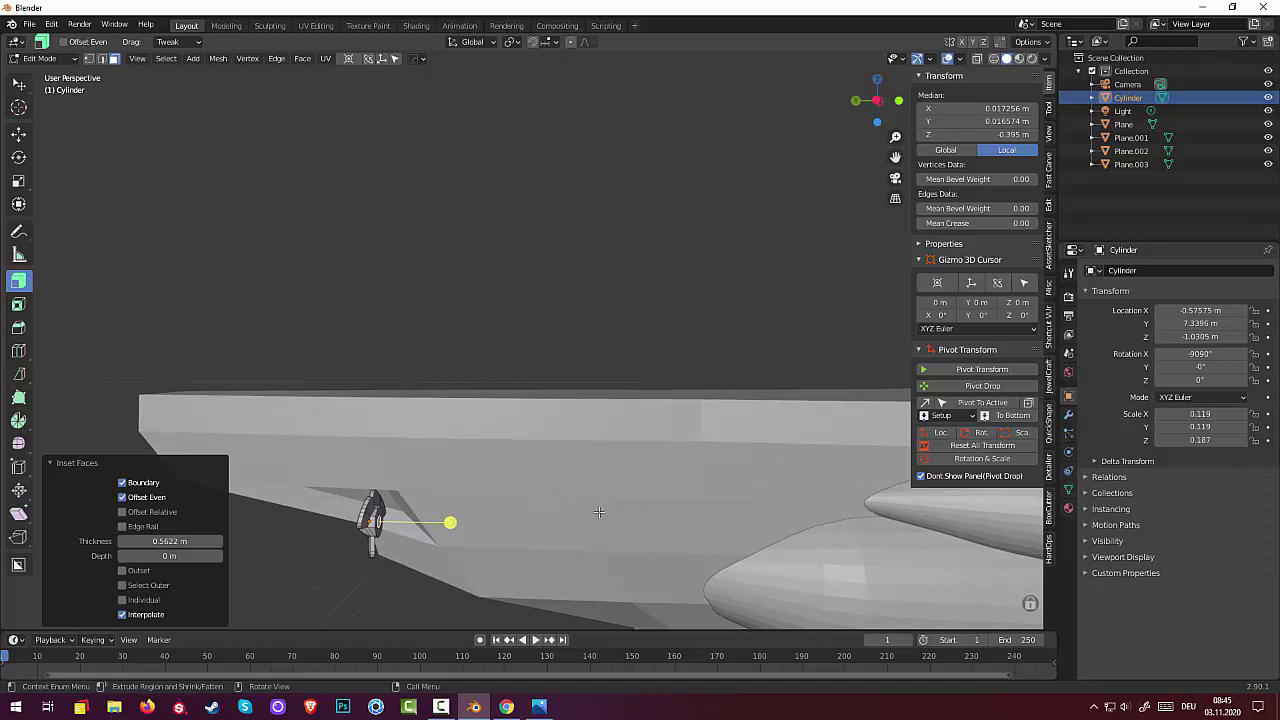
pyautogui.press('e')
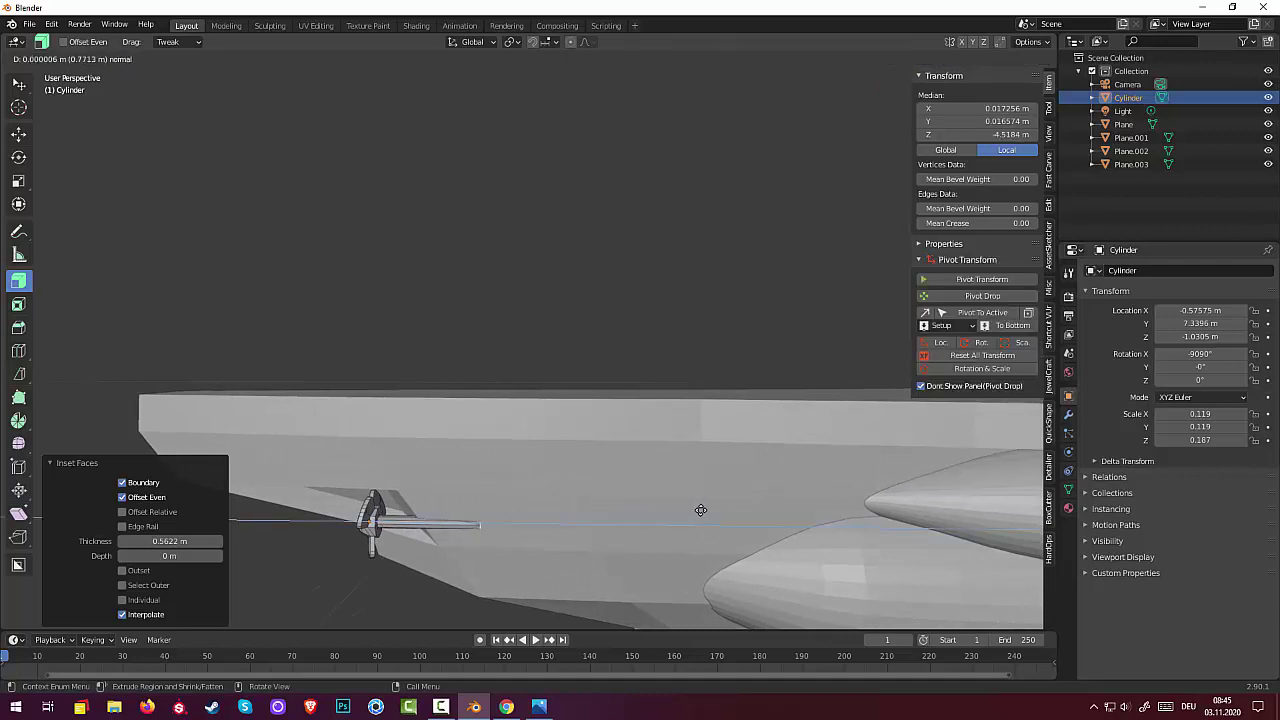
pyautogui.click(700, 510)
pyautogui.moveTo(700, 510)
pyautogui.mouseDown(button='middle')
pyautogui.moveTo(847, 483)
pyautogui.moveTo(673, 494)
pyautogui.moveTo(651, 514)
pyautogui.moveTo(709, 509)
pyautogui.mouseUp(button='middle')
pyautogui.hotkey('ctrl', 'z')
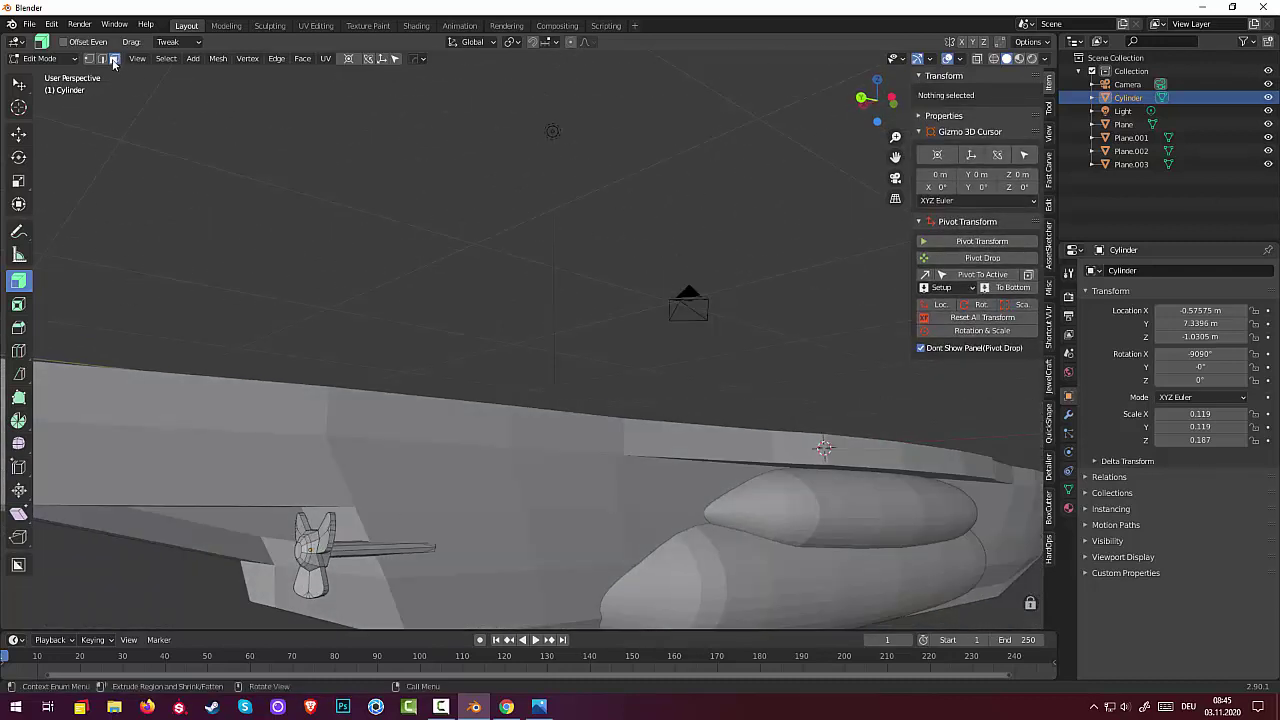
# Step: Back in Object Mode, check side, front and back views and shift the propeller sideways to X -0.52 m
pyautogui.click(40, 58)
pyautogui.click(42, 82)
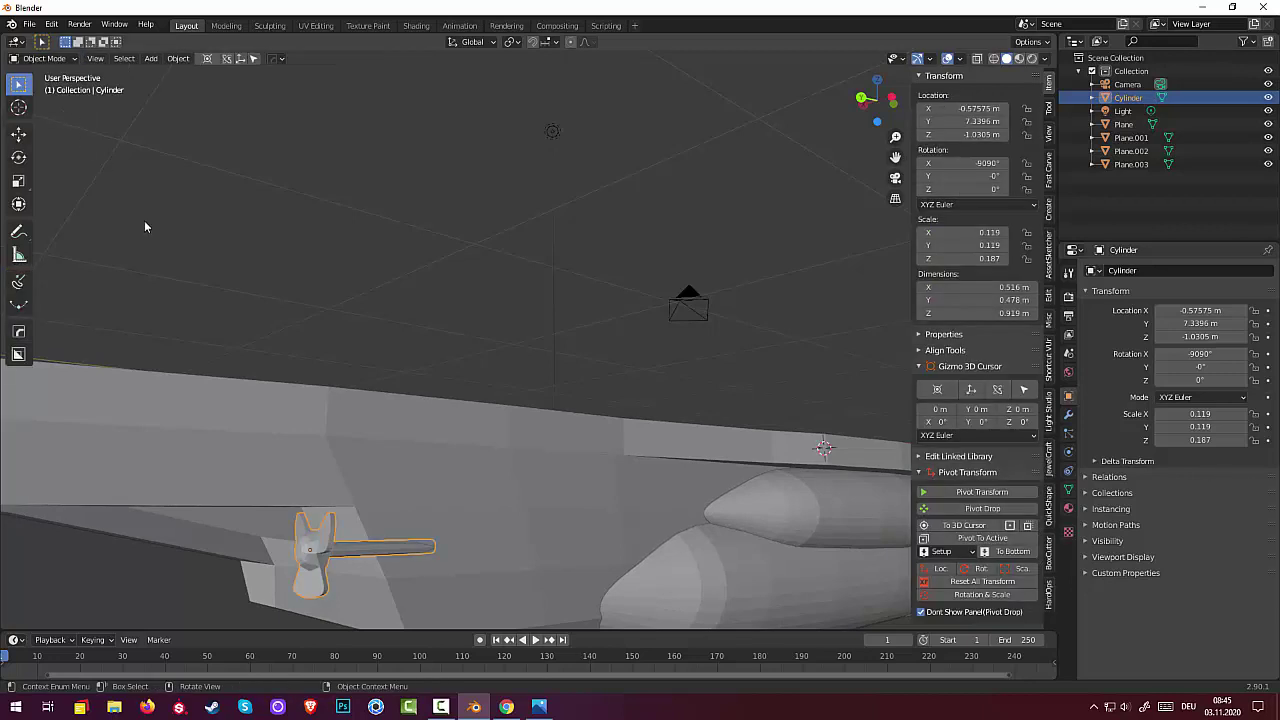
pyautogui.moveTo(640, 540)
pyautogui.mouseDown(button='middle')
pyautogui.moveTo(615, 568)
pyautogui.moveTo(676, 569)
pyautogui.mouseUp(button='middle')
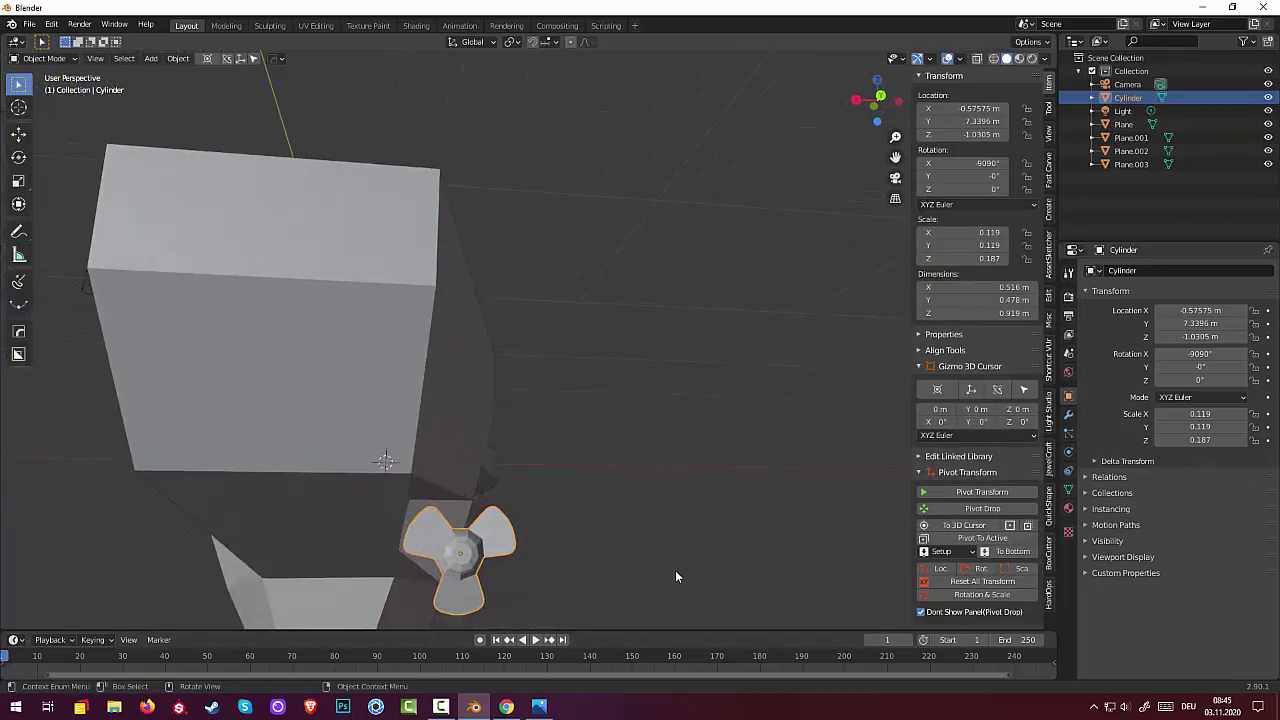
pyautogui.press('KP_3')
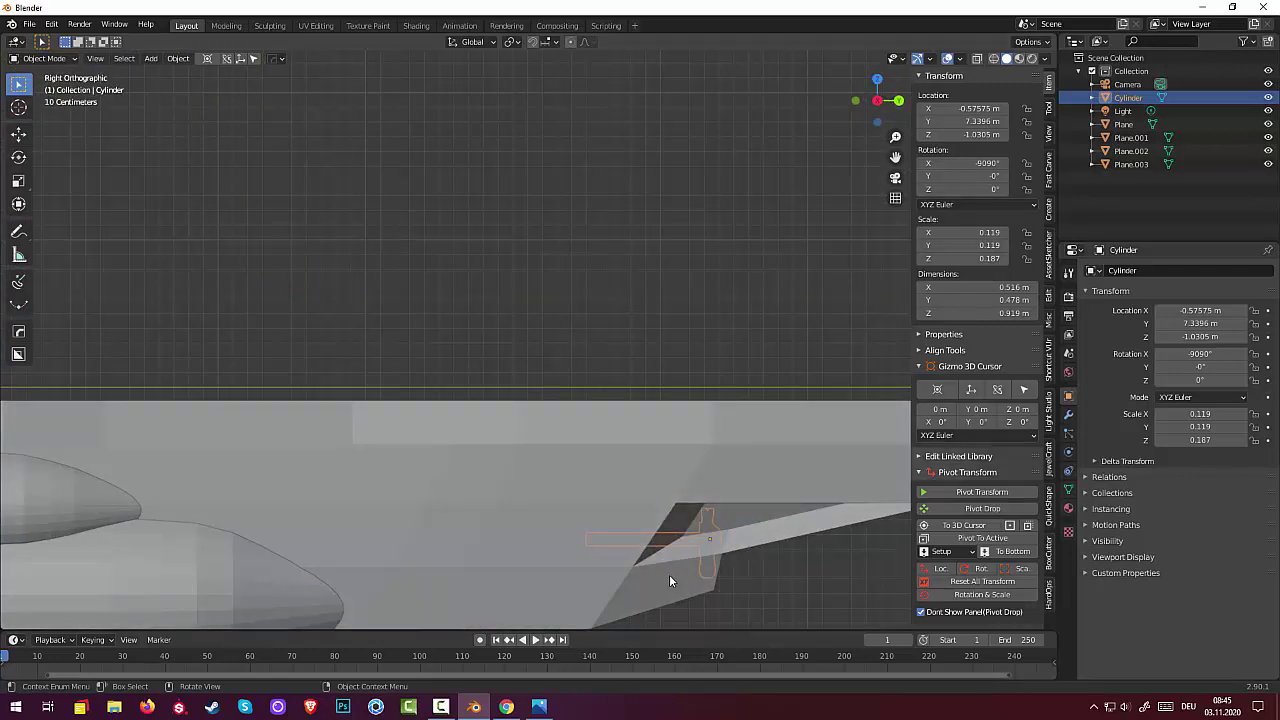
pyautogui.press('KP_1')
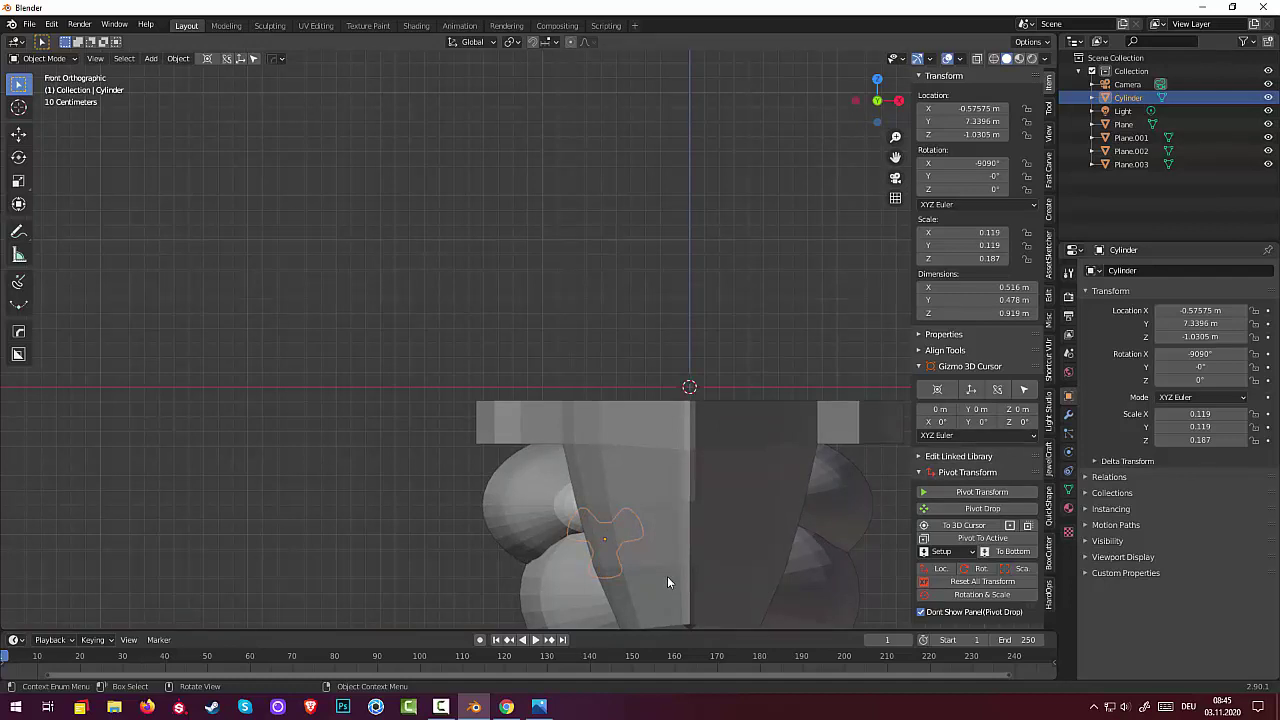
pyautogui.press('ctrl+KP_1')
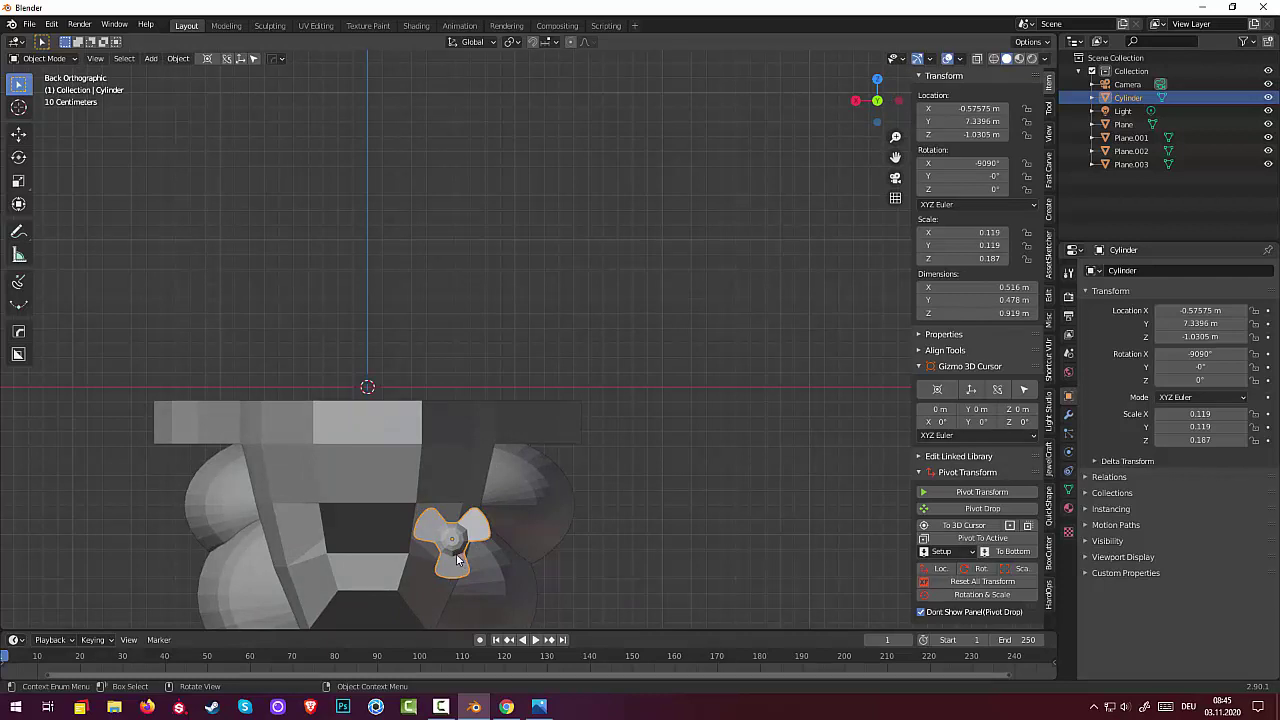
pyautogui.press('g')
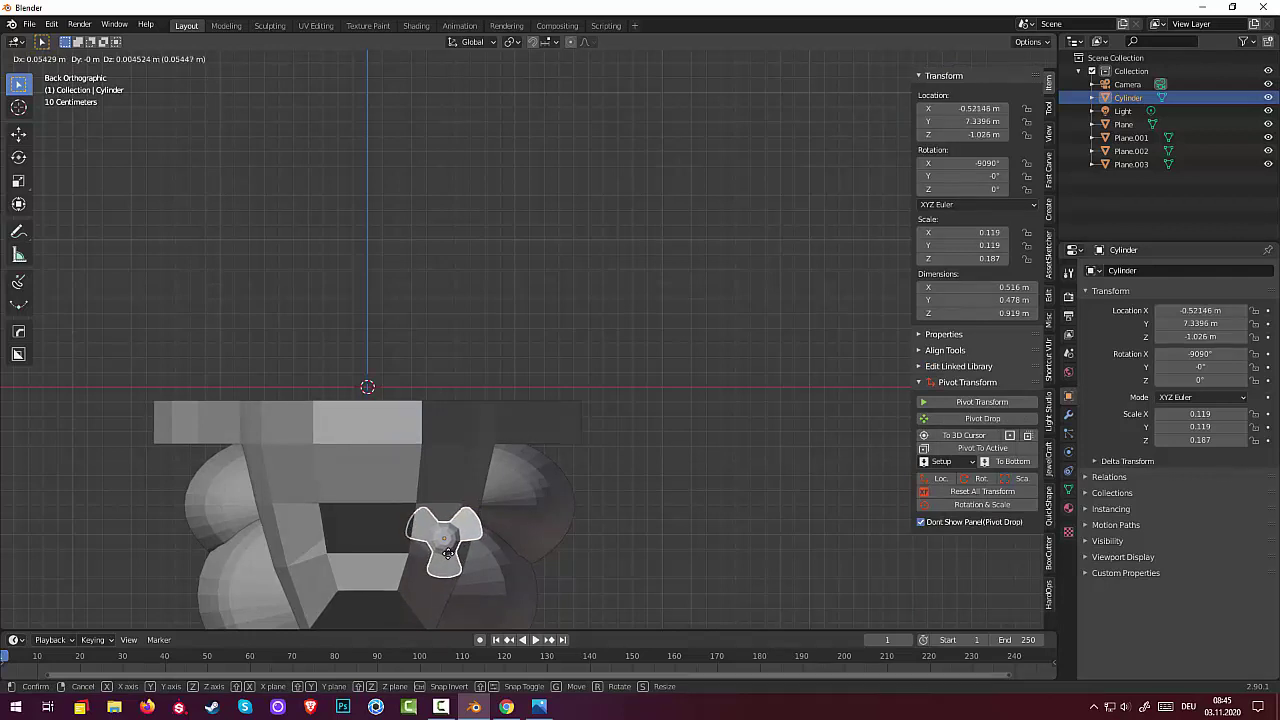
pyautogui.click(447, 553)
pyautogui.moveTo(447, 553)
pyautogui.mouseDown(button='middle')
pyautogui.moveTo(500, 566)
pyautogui.moveTo(439, 528)
pyautogui.moveTo(382, 561)
pyautogui.moveTo(537, 549)
pyautogui.moveTo(405, 552)
pyautogui.moveTo(384, 569)
pyautogui.moveTo(414, 553)
pyautogui.moveTo(472, 555)
pyautogui.moveTo(396, 557)
pyautogui.mouseUp(button='middle')
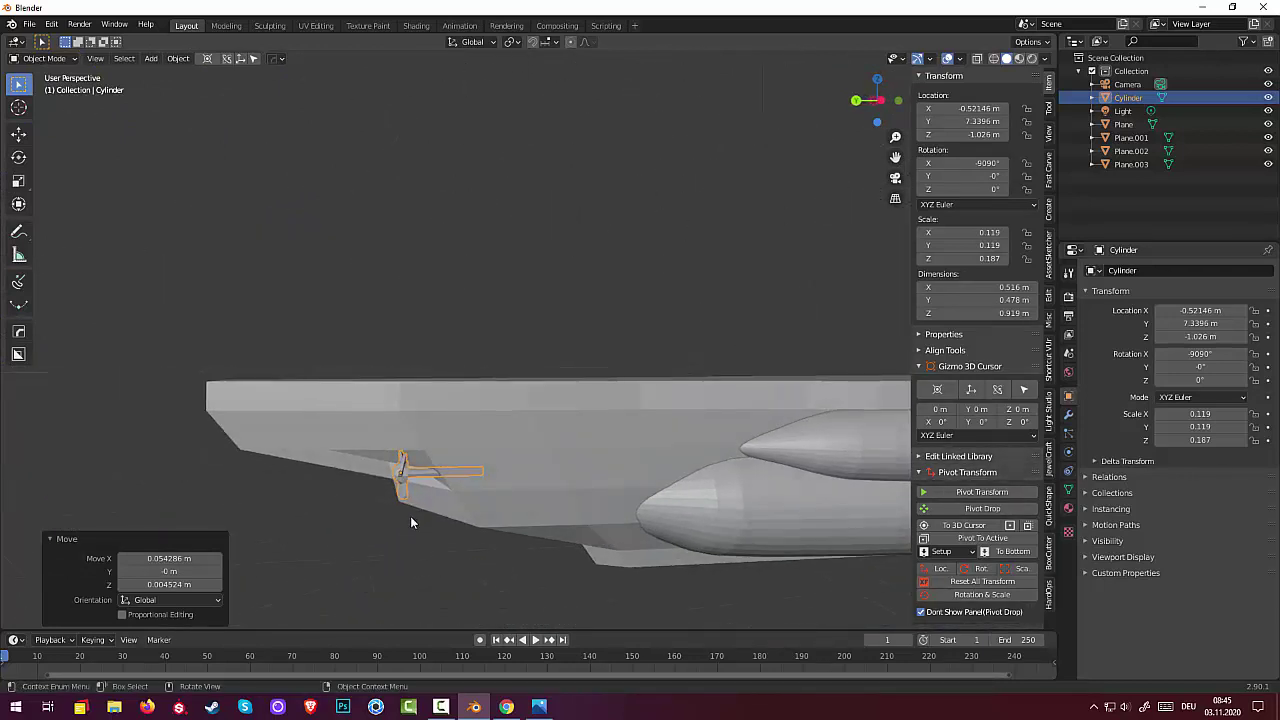
# Step: Slide the propeller 0.16607 m along Y to Y 7.5064 m and keep it selected
pyautogui.press('g')
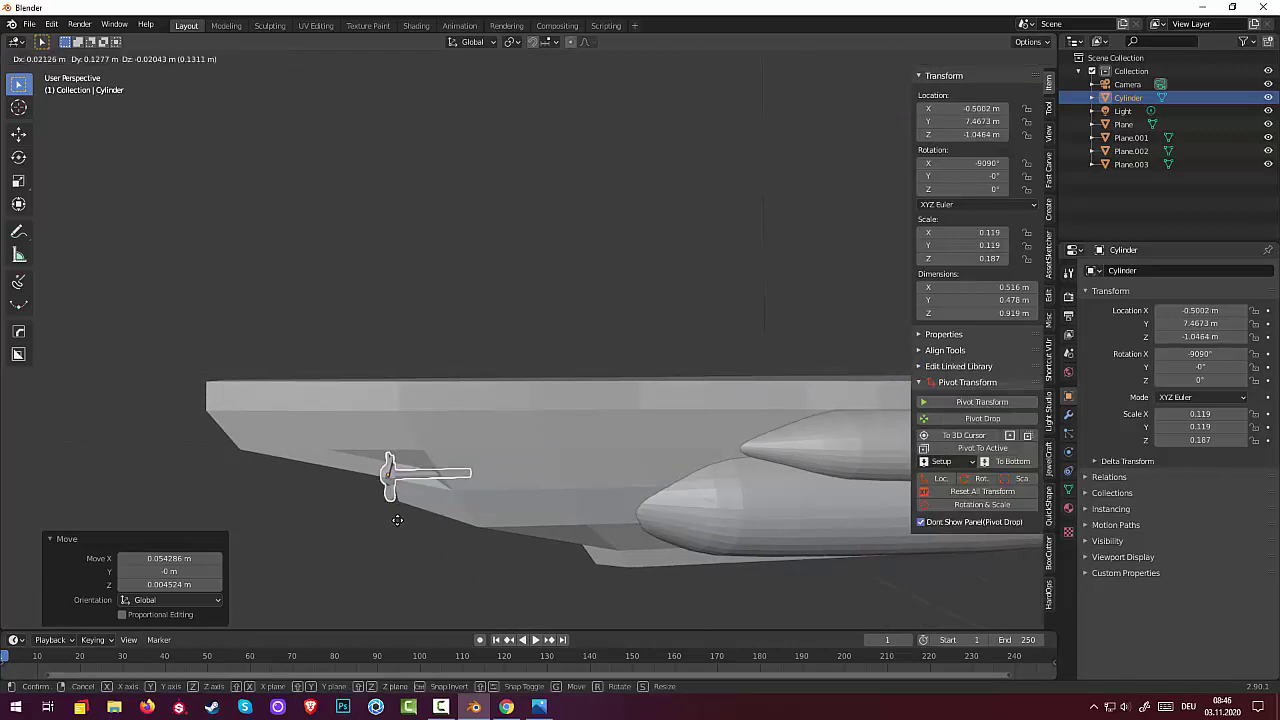
pyautogui.press('y')
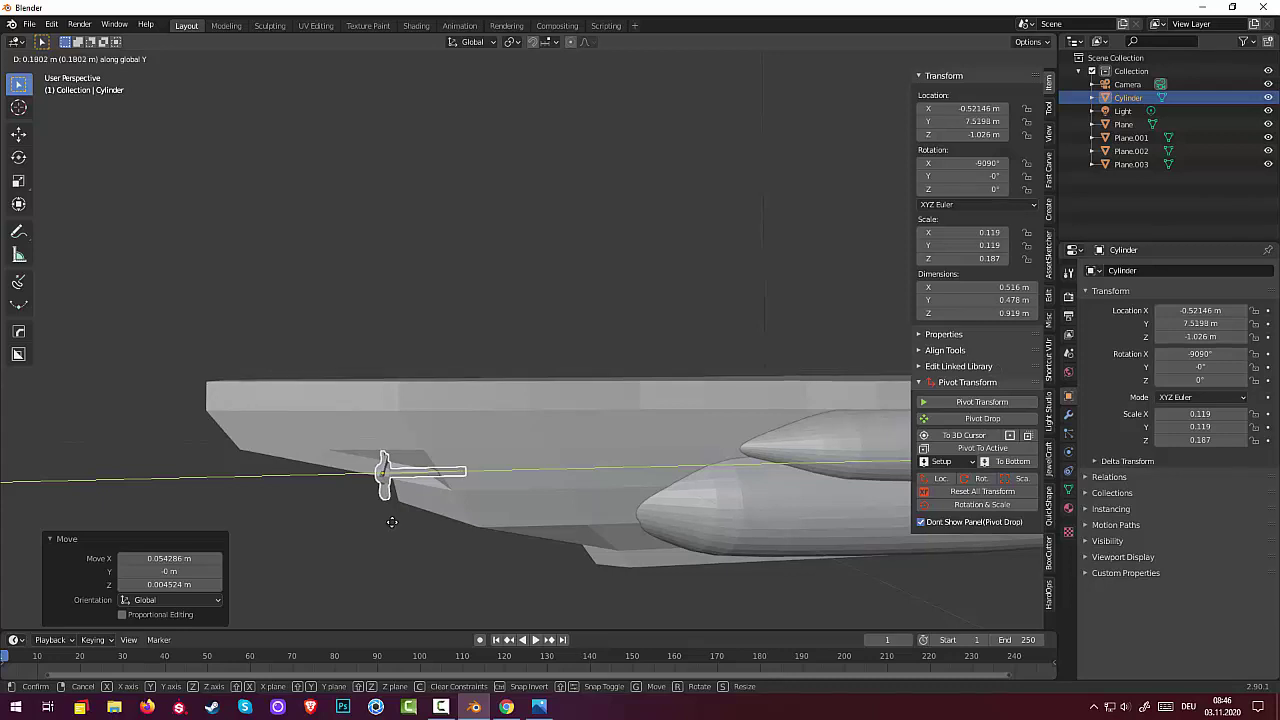
pyautogui.click(392, 521)
pyautogui.moveTo(427, 517)
pyautogui.mouseDown(button='middle')
pyautogui.moveTo(586, 517)
pyautogui.moveTo(520, 506)
pyautogui.moveTo(502, 587)
pyautogui.moveTo(394, 514)
pyautogui.mouseUp(button='middle')
pyautogui.click(473, 505)
pyautogui.click(485, 493)
# Step: Set the propeller's origin to the 3D cursor and reset its transforms
pyautogui.click(178, 58)
pyautogui.moveTo(199, 87)
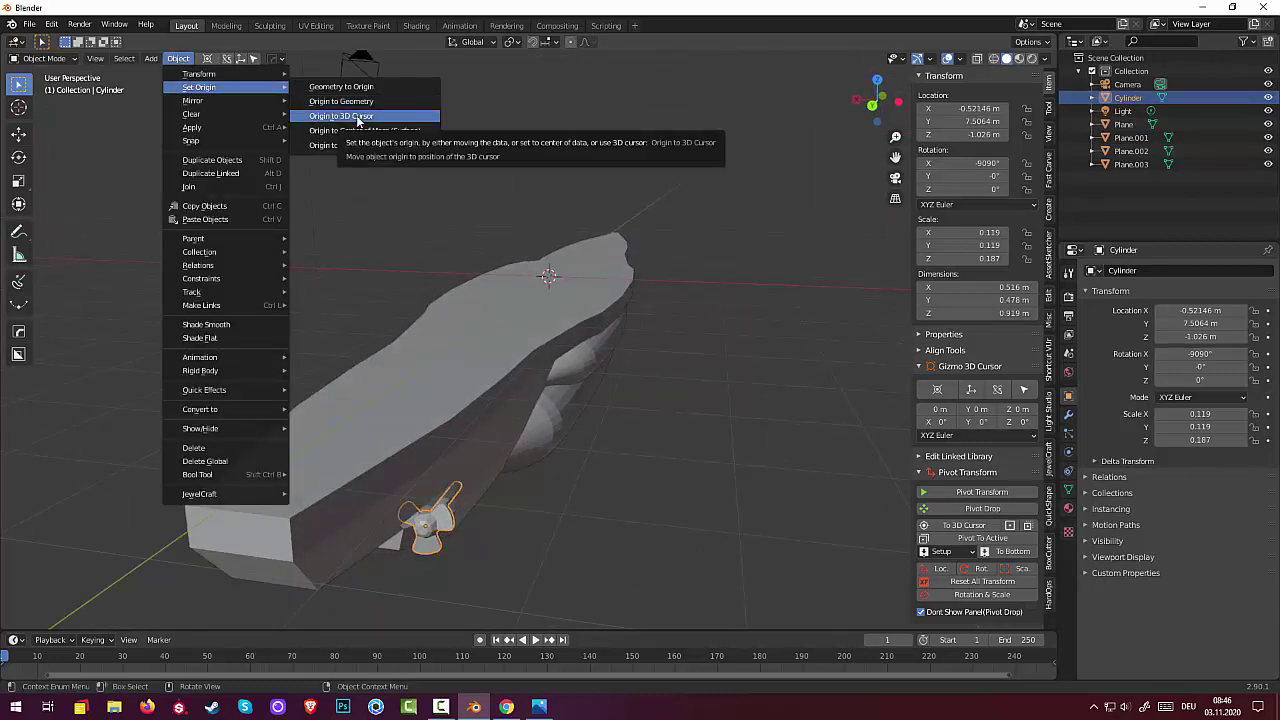
pyautogui.click(356, 116)
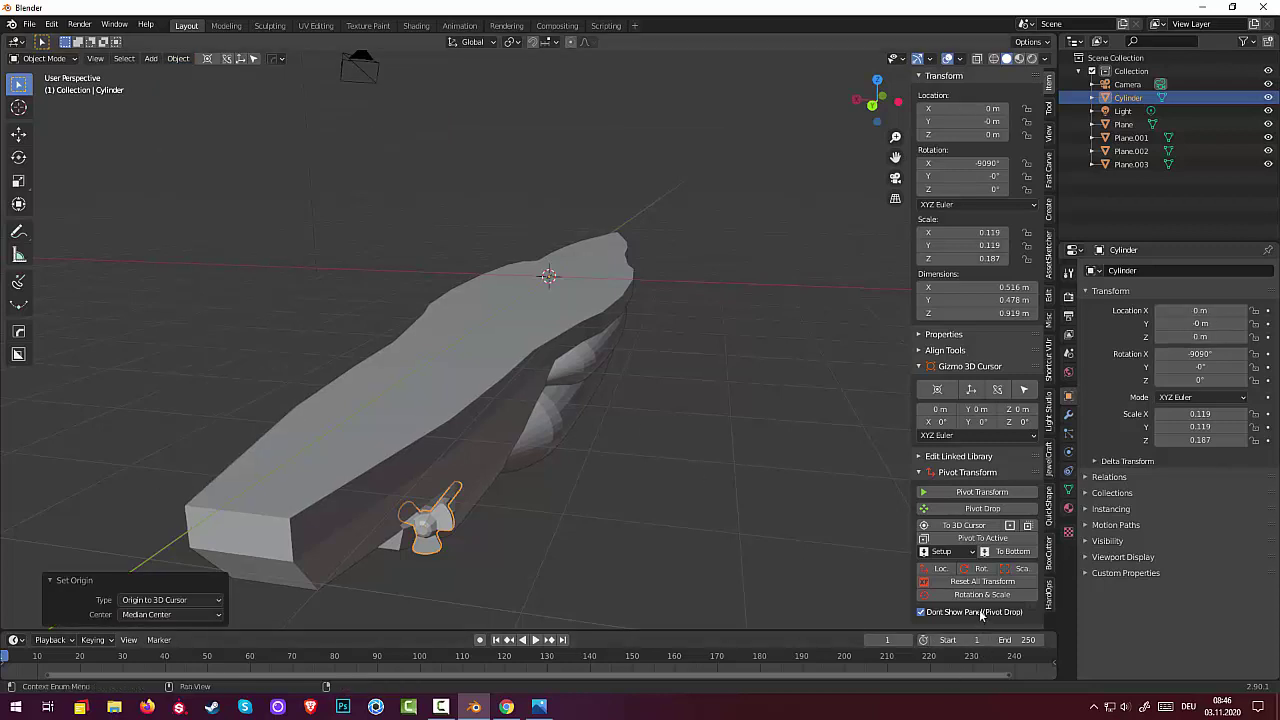
pyautogui.click(976, 583)
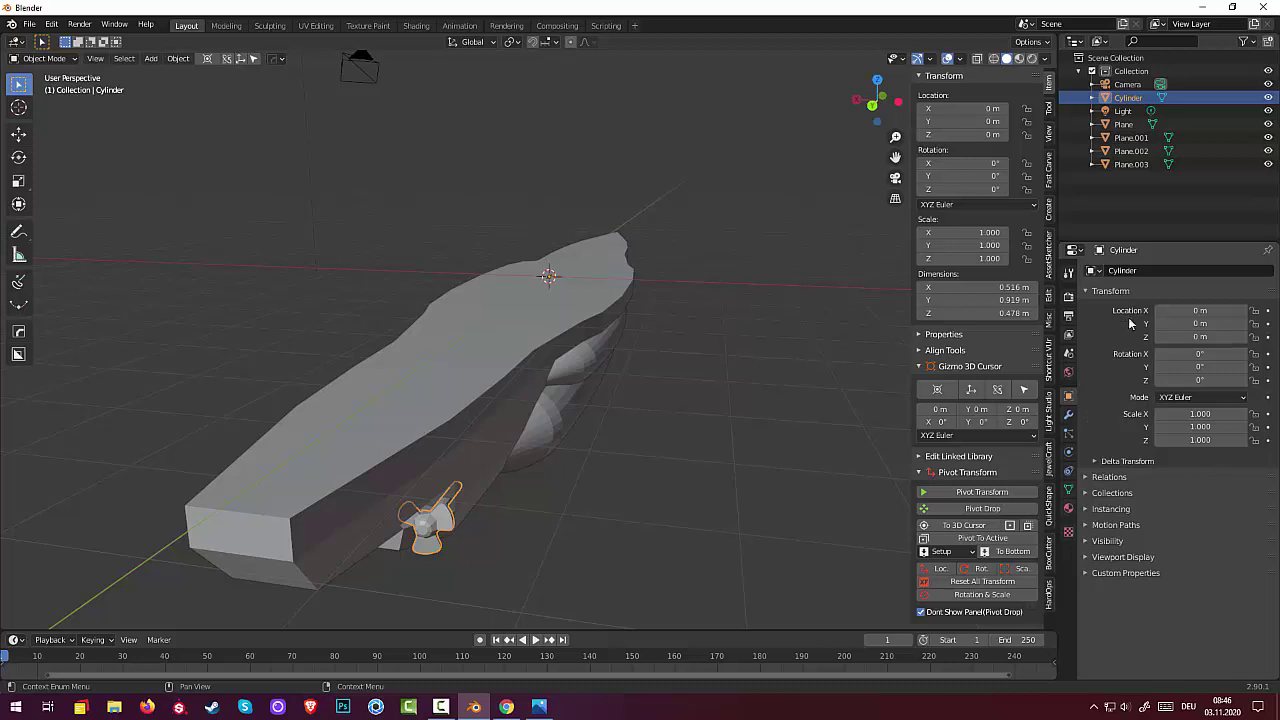
# Step: Add a Mirror modifier to the propeller, check the mirrored pair, and select the hull
pyautogui.click(1069, 416)
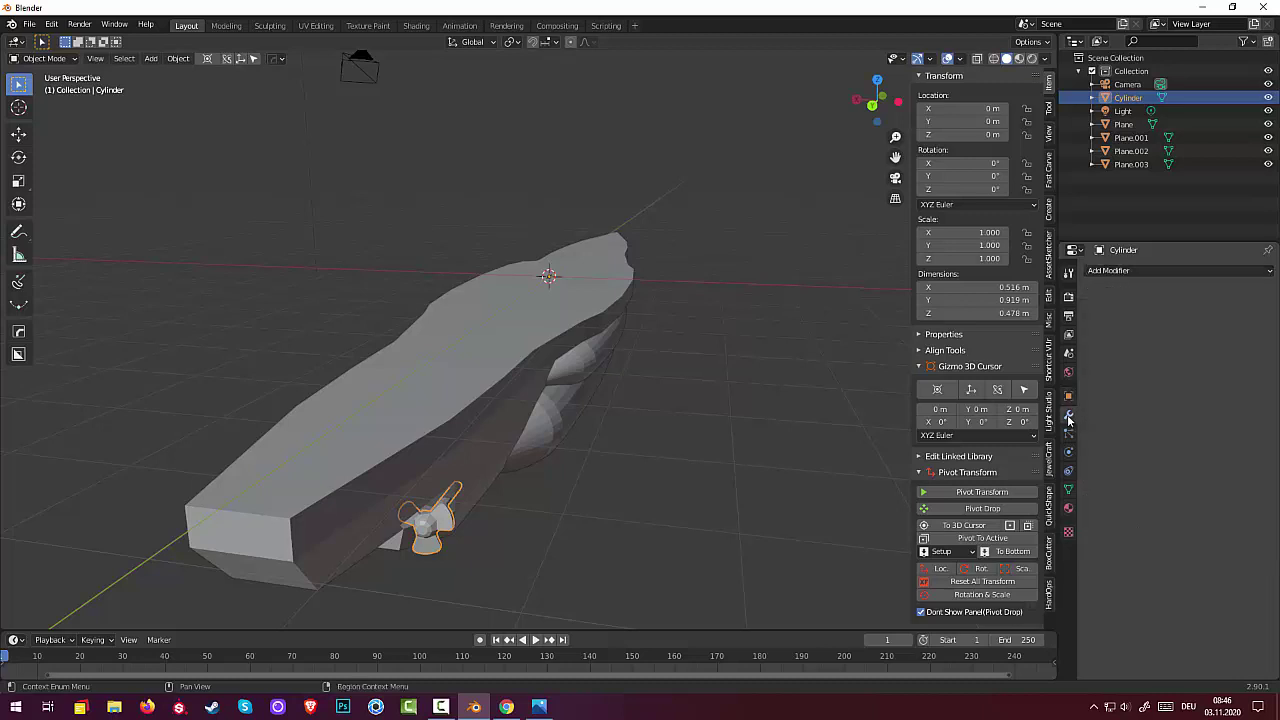
pyautogui.click(1116, 272)
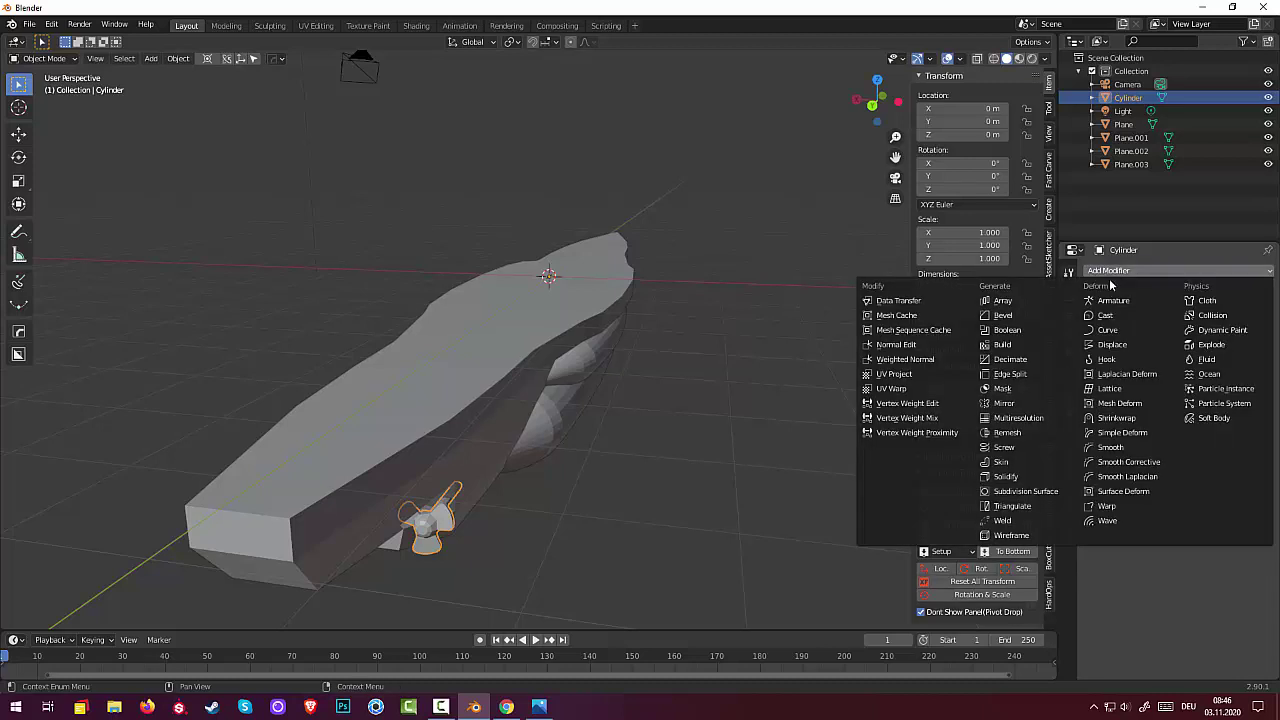
pyautogui.click(1010, 403)
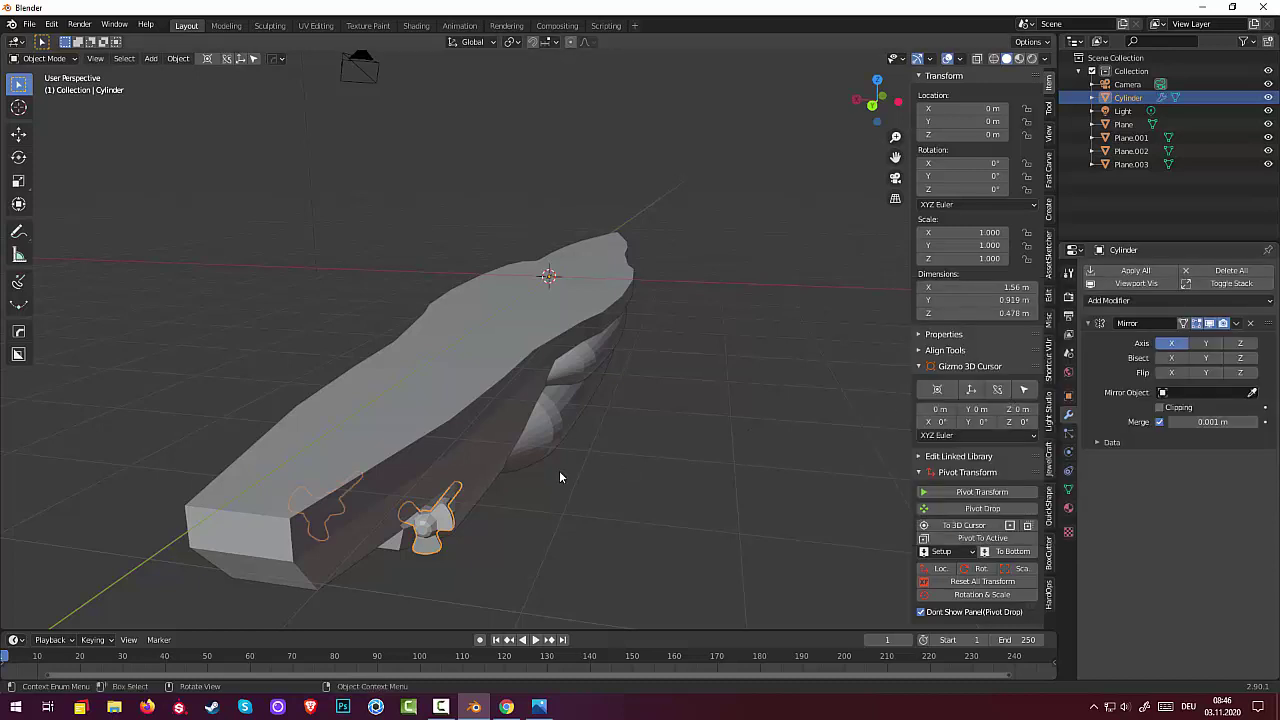
pyautogui.moveTo(600, 468)
pyautogui.mouseDown(button='middle')
pyautogui.moveTo(656, 416)
pyautogui.moveTo(757, 434)
pyautogui.moveTo(706, 461)
pyautogui.moveTo(671, 430)
pyautogui.moveTo(680, 402)
pyautogui.moveTo(663, 391)
pyautogui.moveTo(651, 413)
pyautogui.mouseUp(button='middle')
pyautogui.click(656, 441)
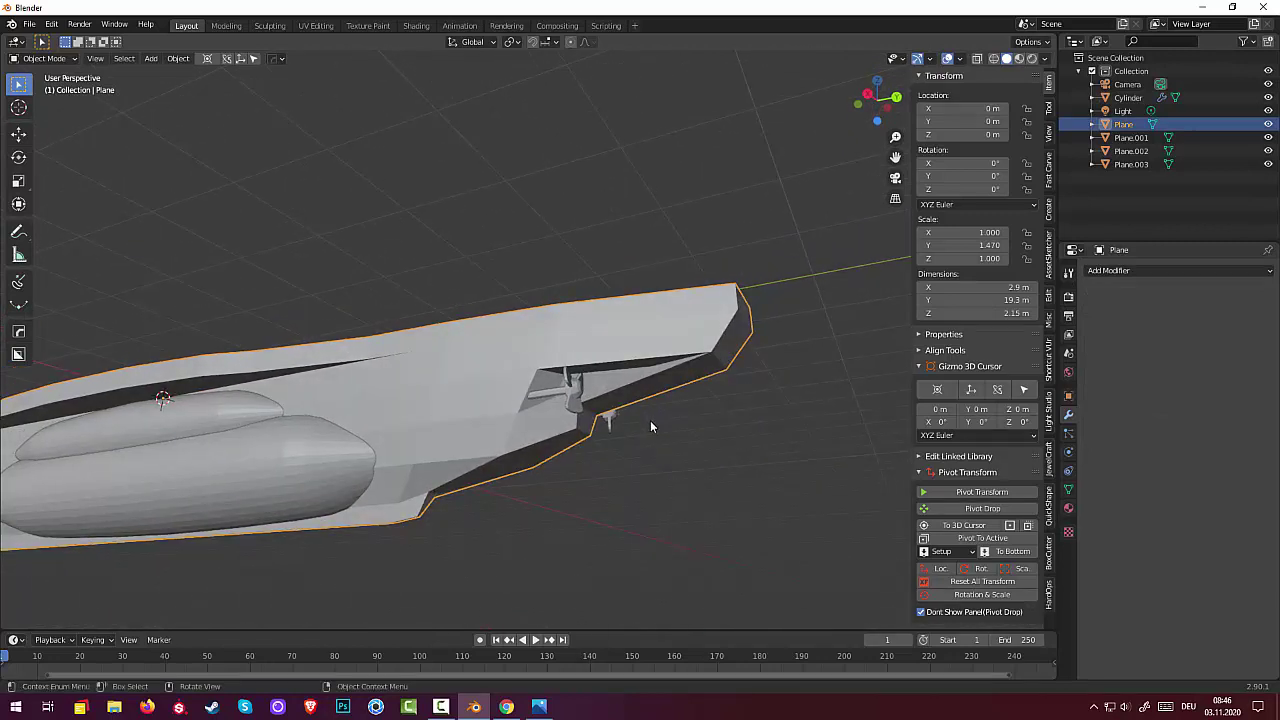
# Step: Switch the hull into Edit Mode and select an edge near the stern
pyautogui.moveTo(650, 424)
pyautogui.mouseDown(button='middle')
pyautogui.moveTo(672, 441)
pyautogui.moveTo(627, 454)
pyautogui.moveTo(645, 394)
pyautogui.mouseUp(button='middle')
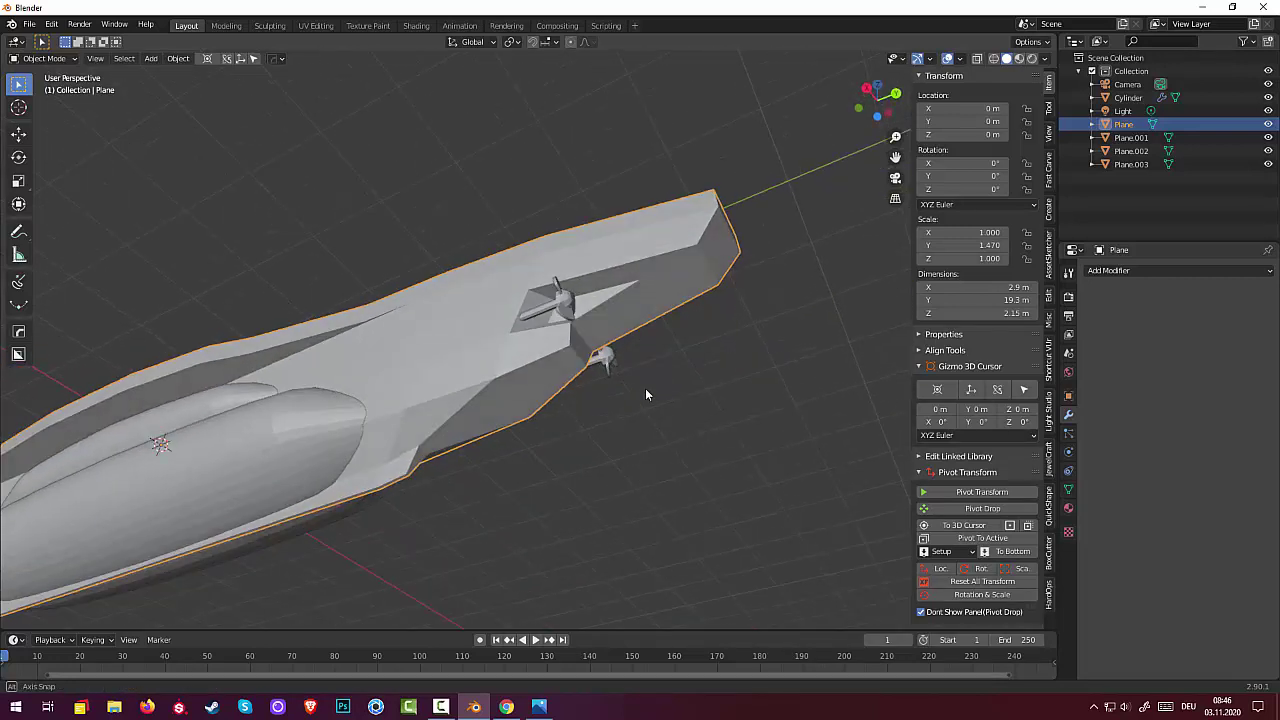
pyautogui.click(45, 58)
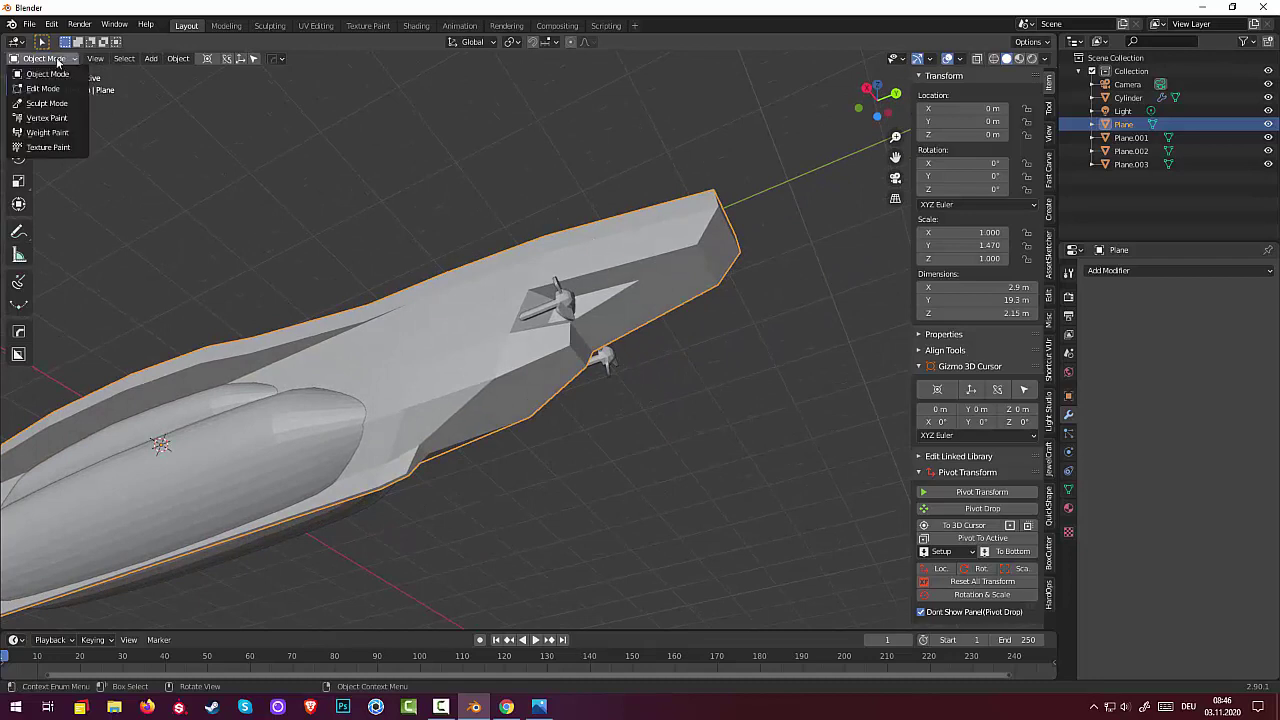
pyautogui.click(48, 90)
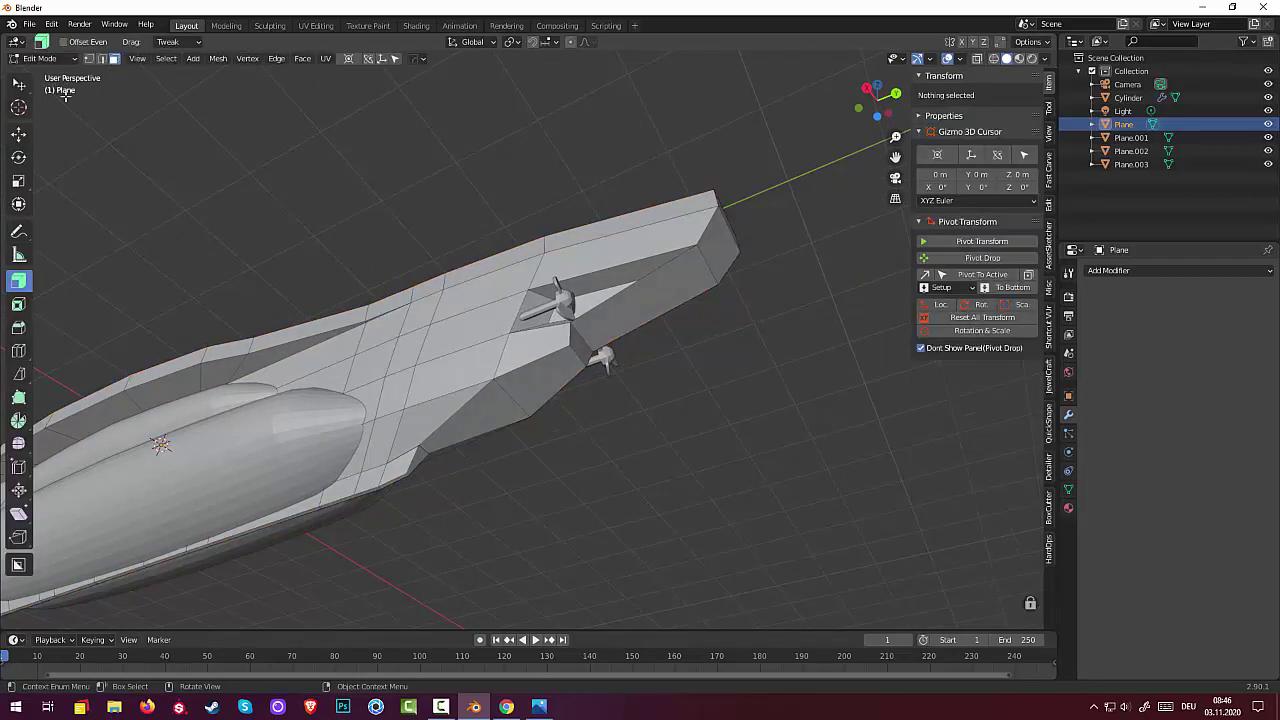
pyautogui.click(635, 267)
pyautogui.moveTo(638, 266); pyautogui.dragTo(689, 244, button='middle')
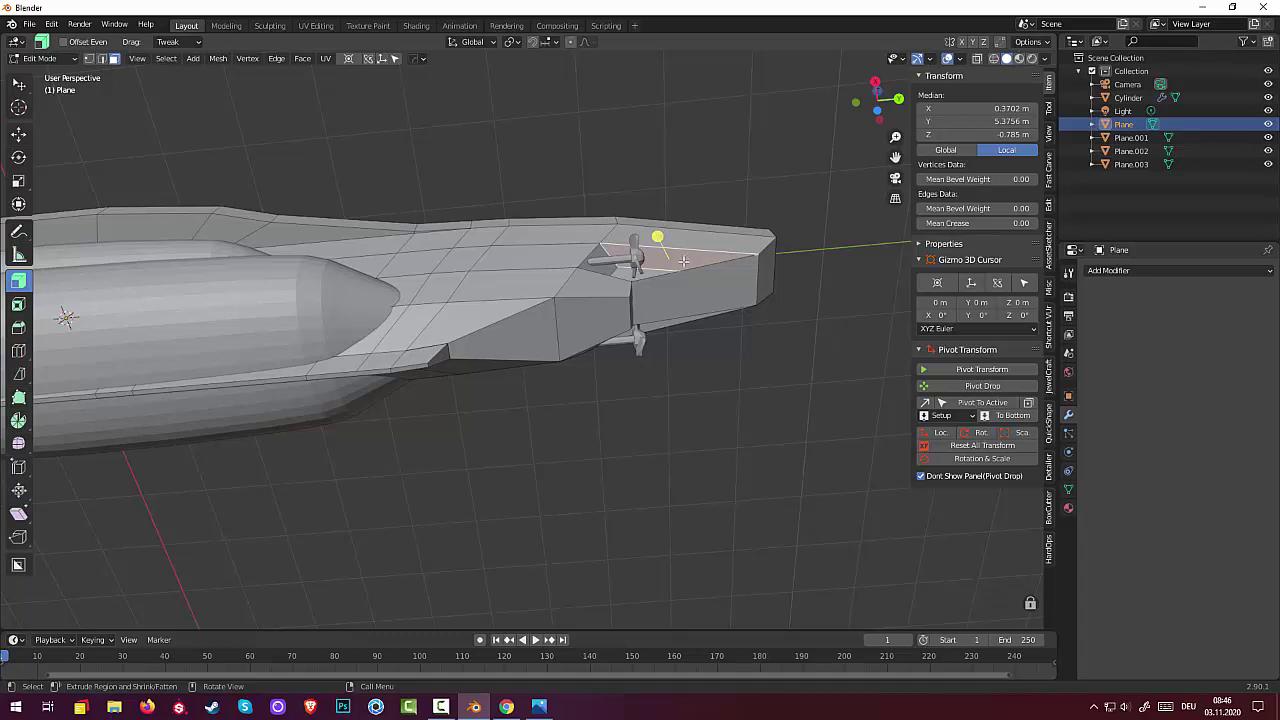
# Step: Start a Ctrl+R loop cut on the hull, cancel it, and clear the selection
pyautogui.press('ctrl')
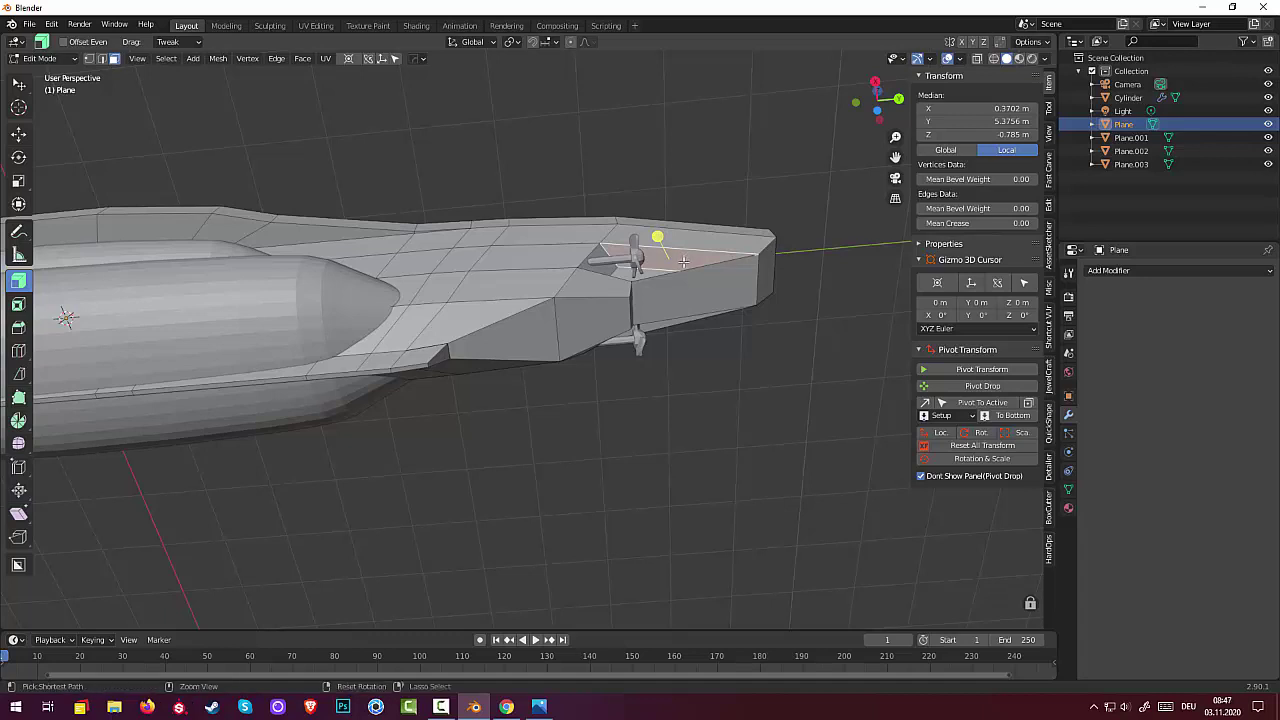
pyautogui.hotkey('ctrl', 'r')
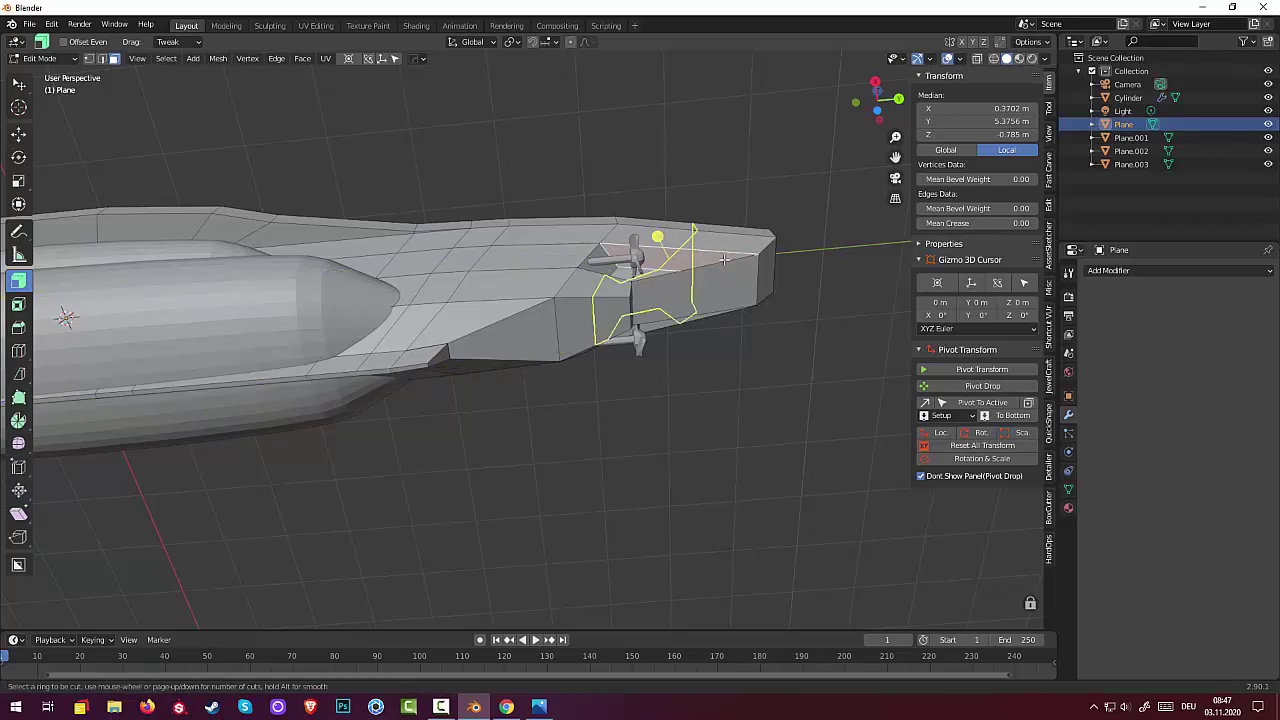
pyautogui.press('Escape')
pyautogui.moveTo(737, 414)
pyautogui.mouseDown(button='middle')
pyautogui.moveTo(757, 508)
pyautogui.moveTo(746, 520)
pyautogui.moveTo(725, 503)
pyautogui.moveTo(657, 491)
pyautogui.moveTo(651, 503)
pyautogui.moveTo(680, 504)
pyautogui.mouseUp(button='middle')
pyautogui.click(694, 504)
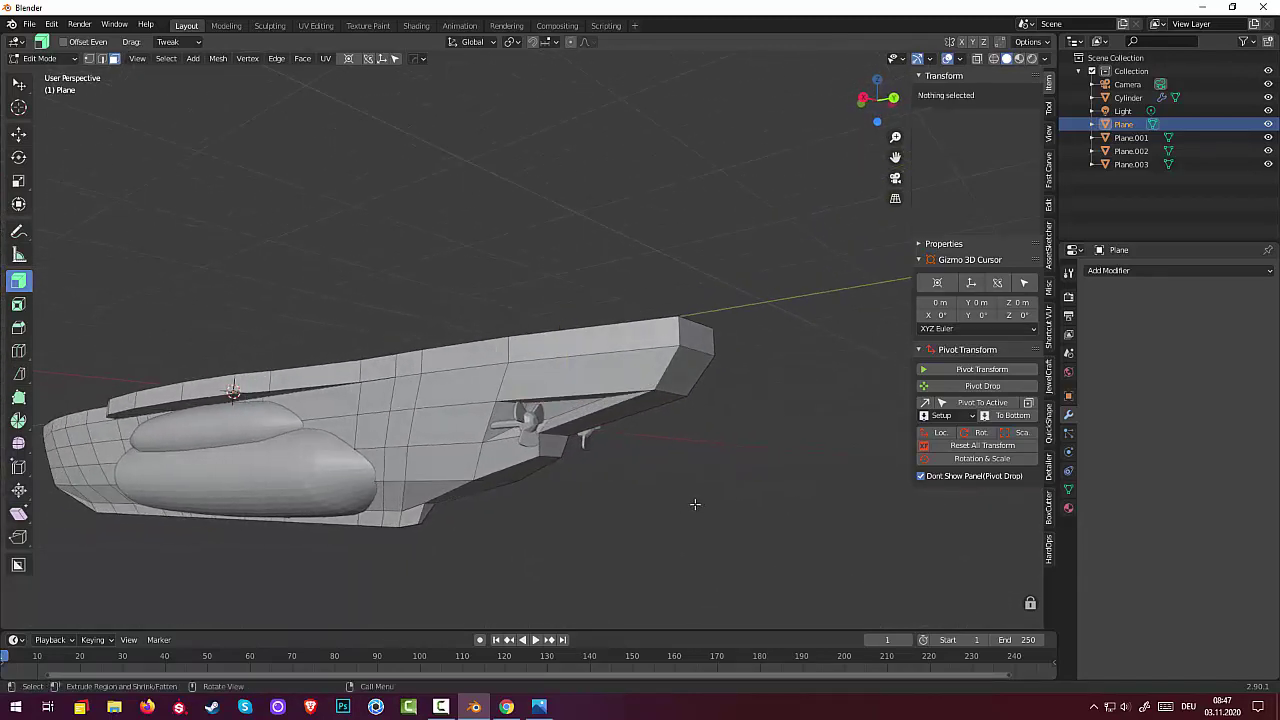
pyautogui.moveTo(703, 500)
pyautogui.mouseDown(button='middle')
pyautogui.moveTo(789, 489)
pyautogui.moveTo(803, 514)
pyautogui.moveTo(689, 500)
pyautogui.moveTo(707, 496)
pyautogui.mouseUp(button='middle')
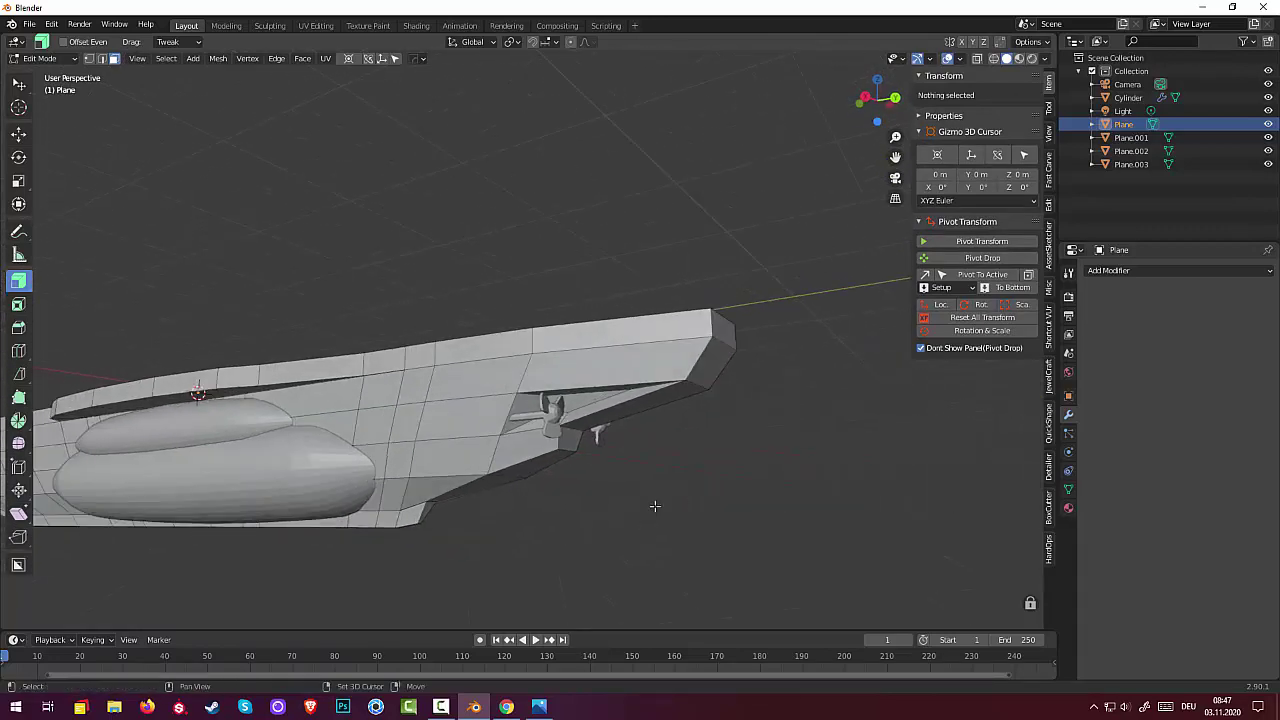
# Step: Add a cylinder to the hull mesh, move it along Y above the stern, and scale it to 0.049
pyautogui.hotkey('shift', 'a')
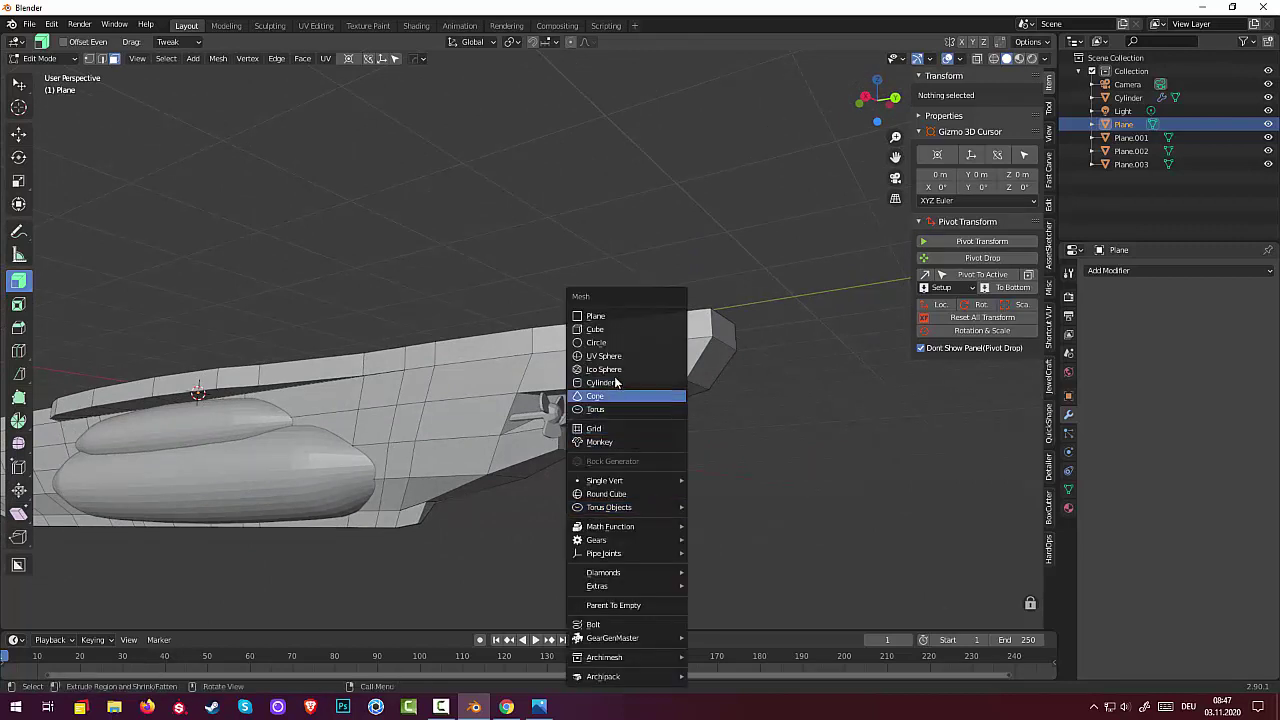
pyautogui.click(600, 382)
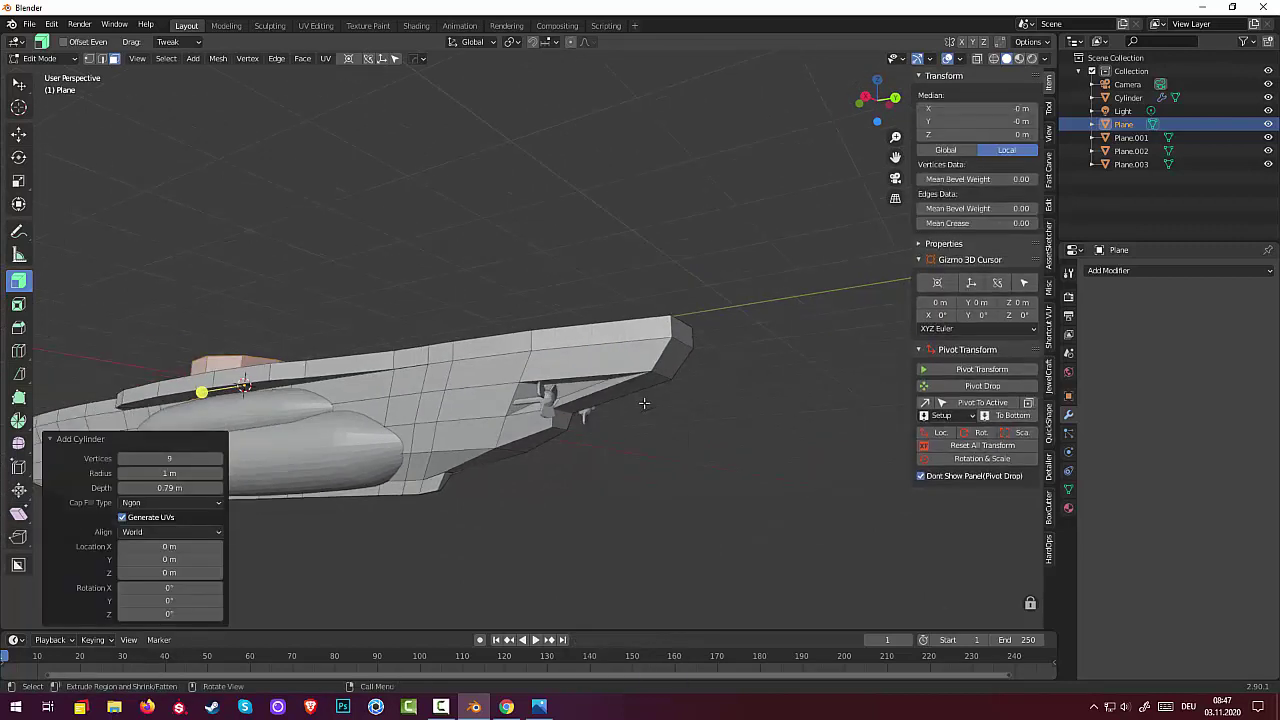
pyautogui.moveTo(644, 403); pyautogui.dragTo(672, 418, button='middle')
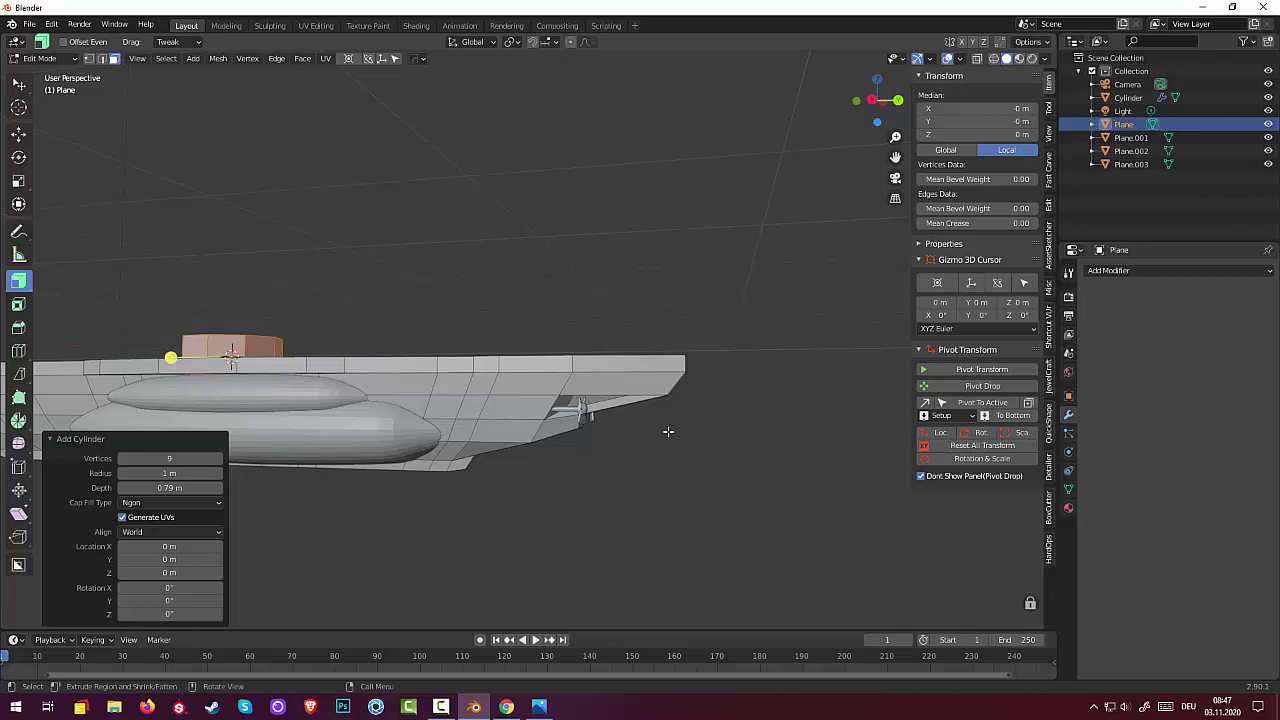
pyautogui.press('g')
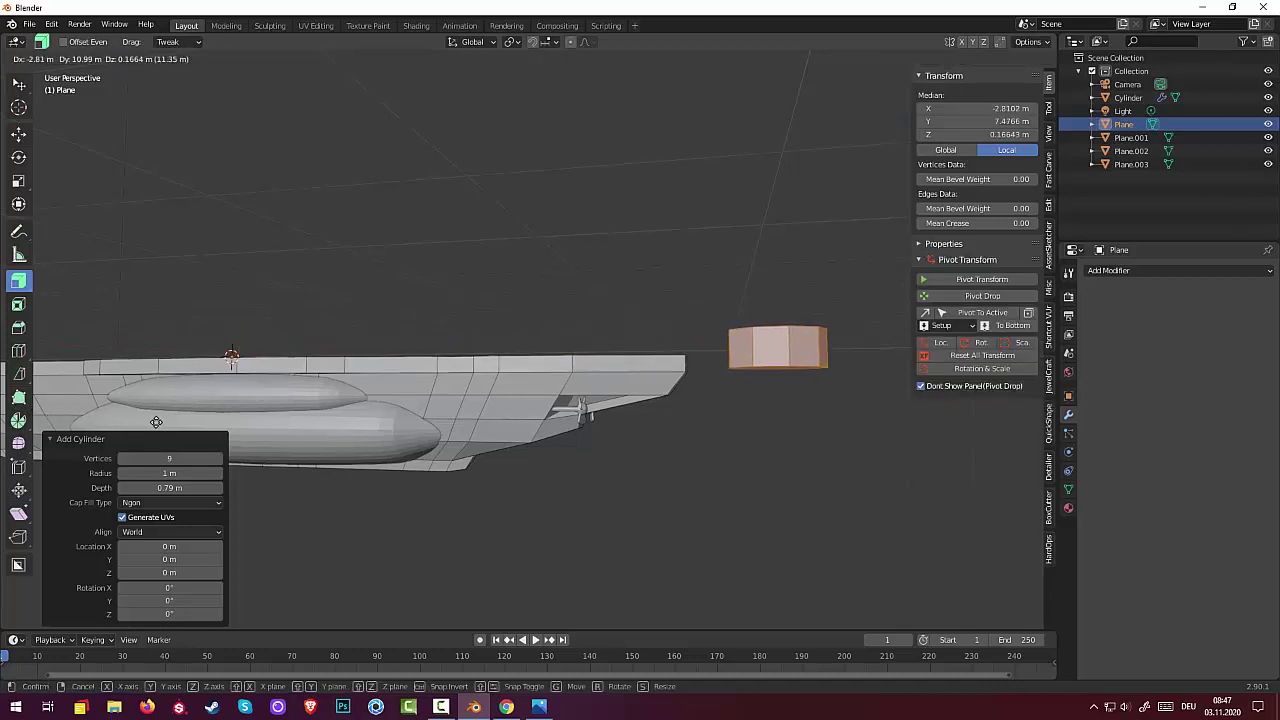
pyautogui.press('y')
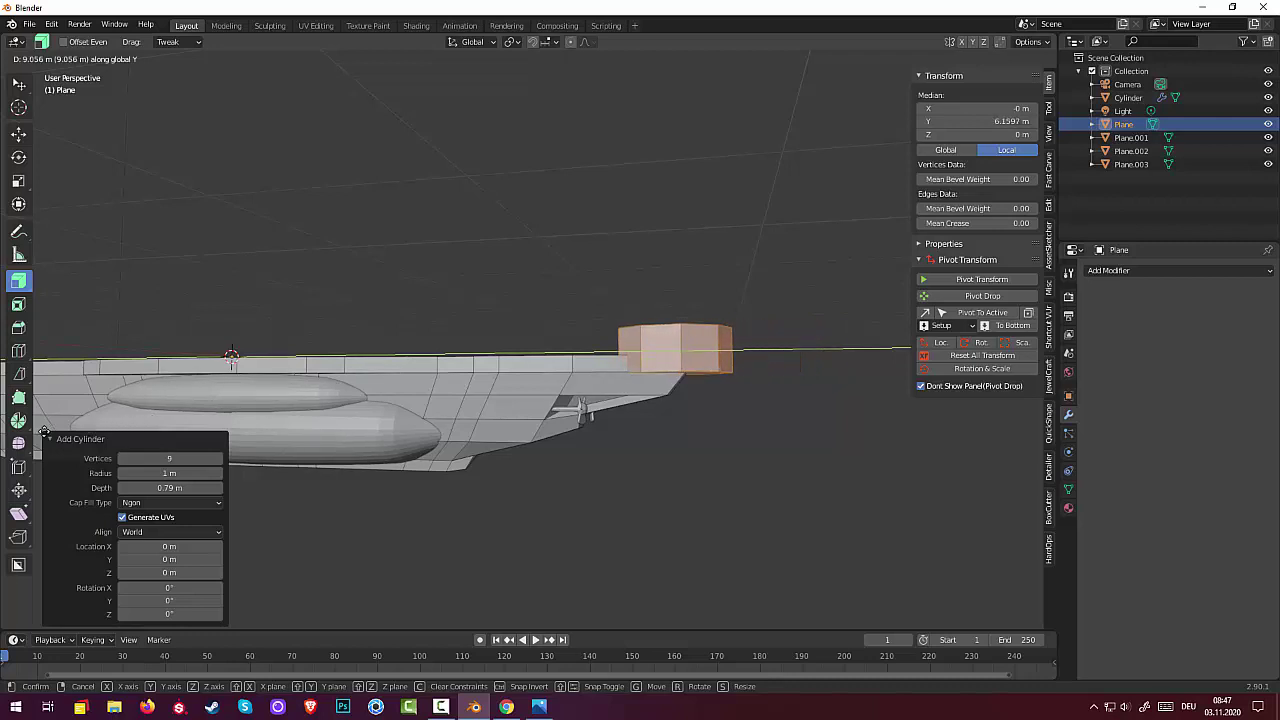
pyautogui.click(103, 443)
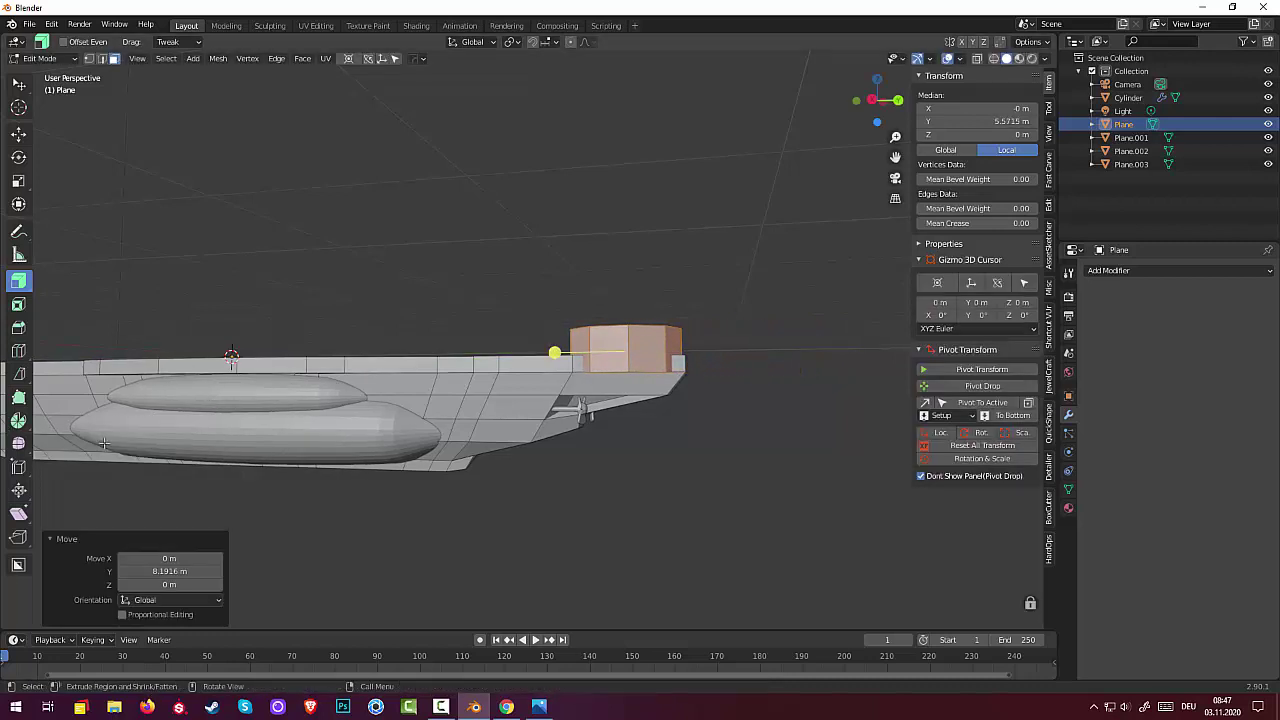
pyautogui.press('s')
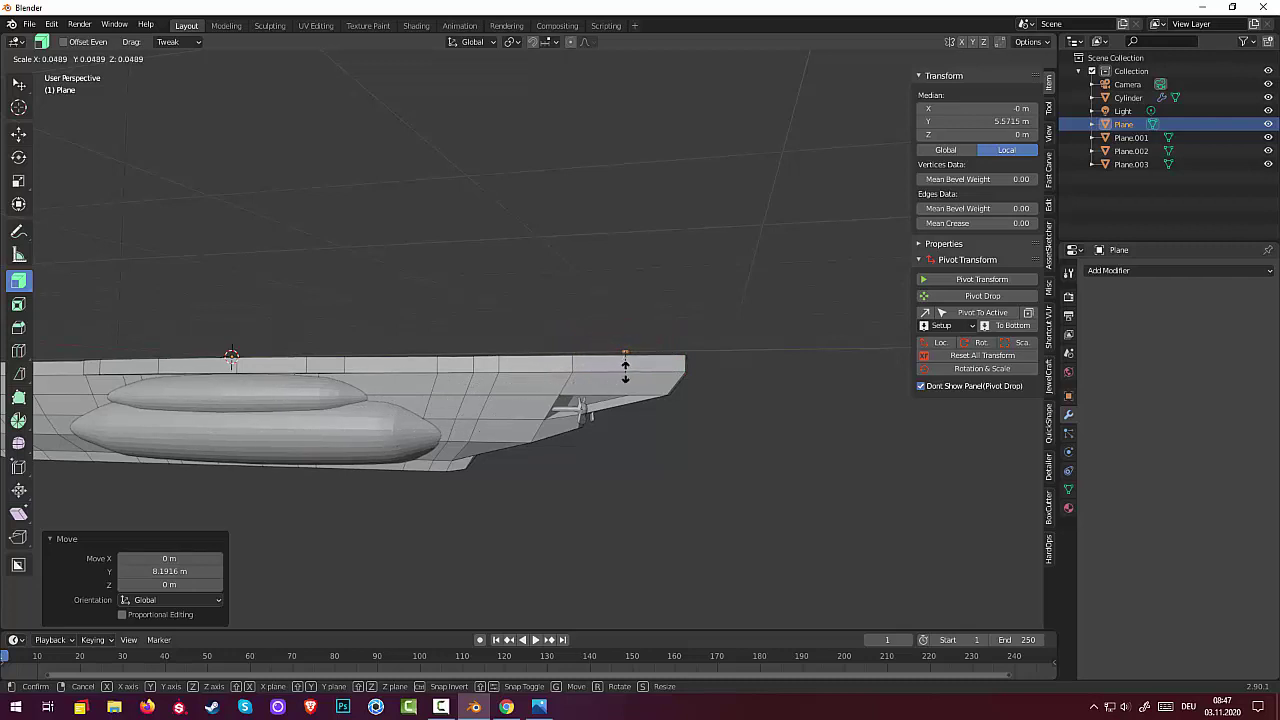
pyautogui.click(625, 367)
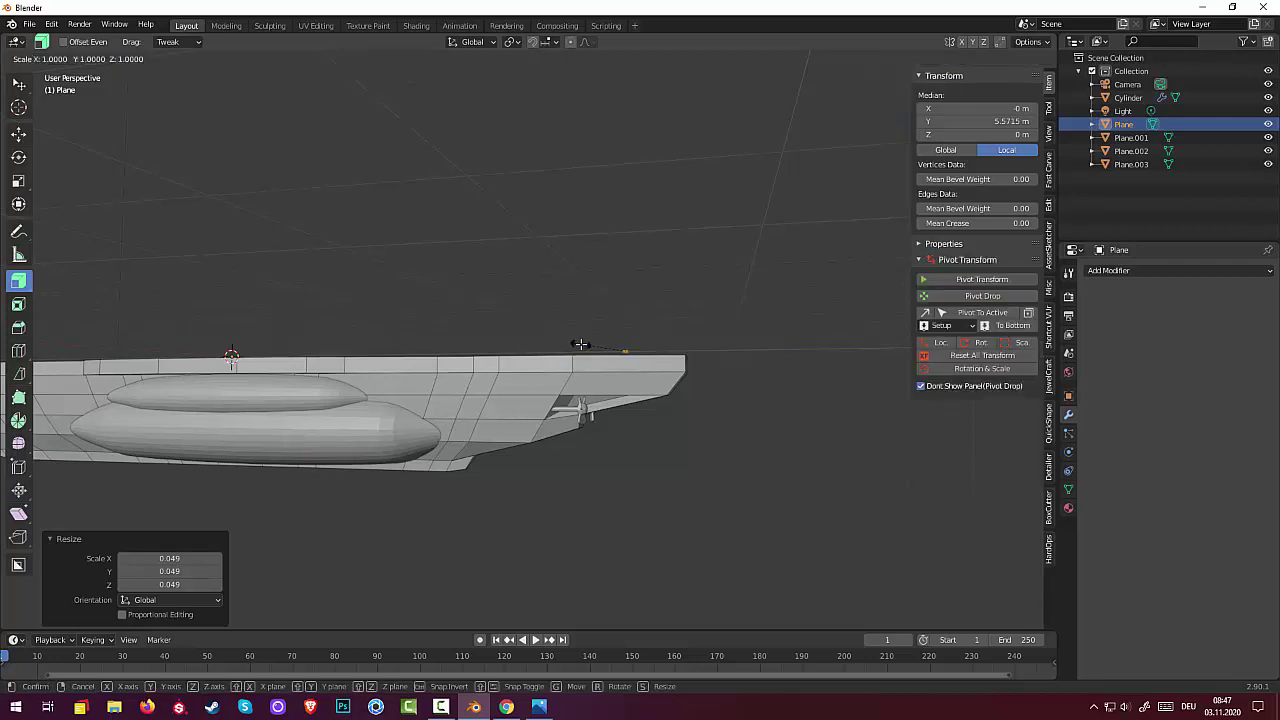
# Step: Stretch the small cylinder along Z into a post and drop it below the stern
pyautogui.press('s')
pyautogui.press('z')
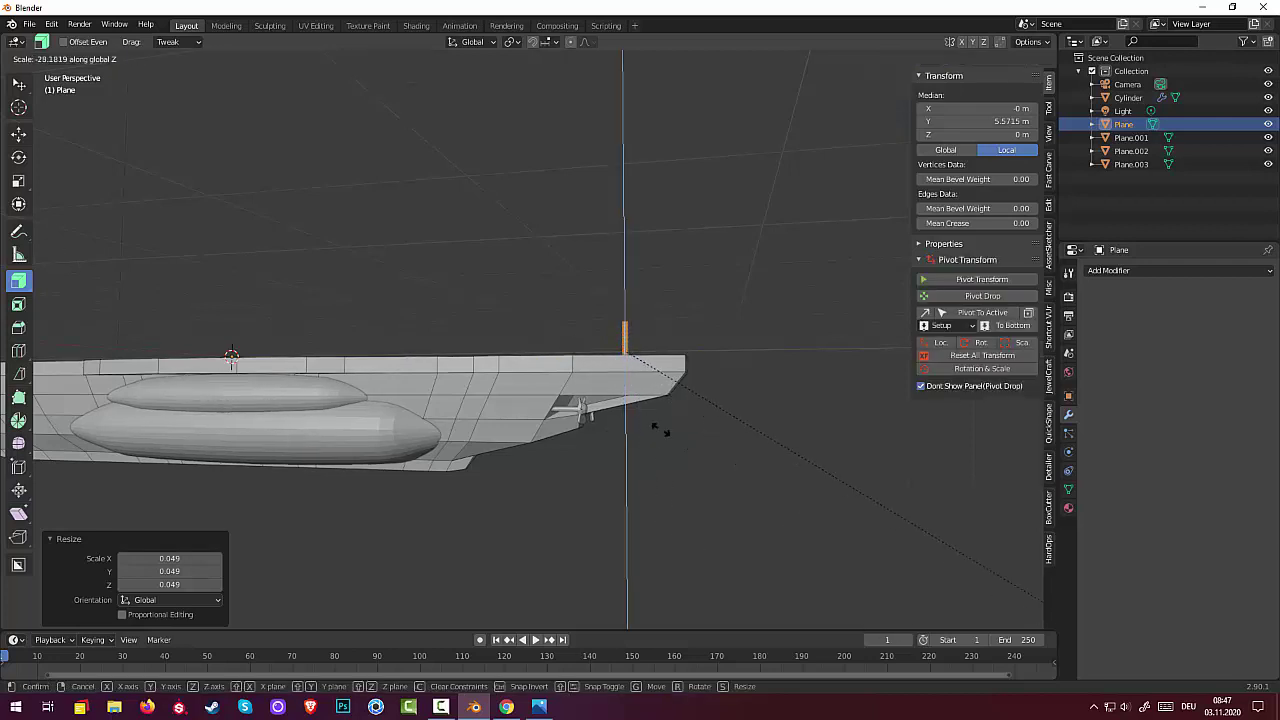
pyautogui.click(576, 398)
pyautogui.moveTo(488, 277)
pyautogui.mouseDown(button='middle')
pyautogui.moveTo(383, 297)
pyautogui.moveTo(382, 270)
pyautogui.mouseUp(button='middle')
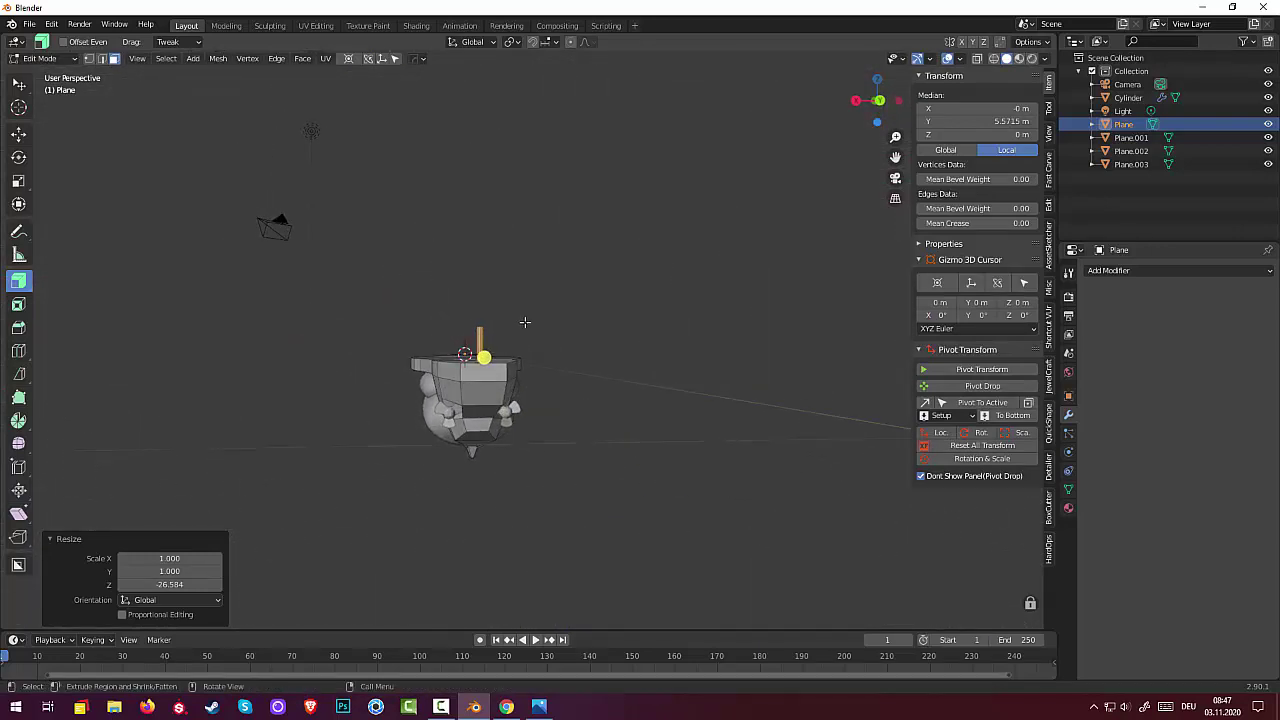
pyautogui.moveTo(524, 322)
pyautogui.mouseDown(button='middle')
pyautogui.moveTo(583, 314)
pyautogui.moveTo(553, 314)
pyautogui.mouseUp(button='middle')
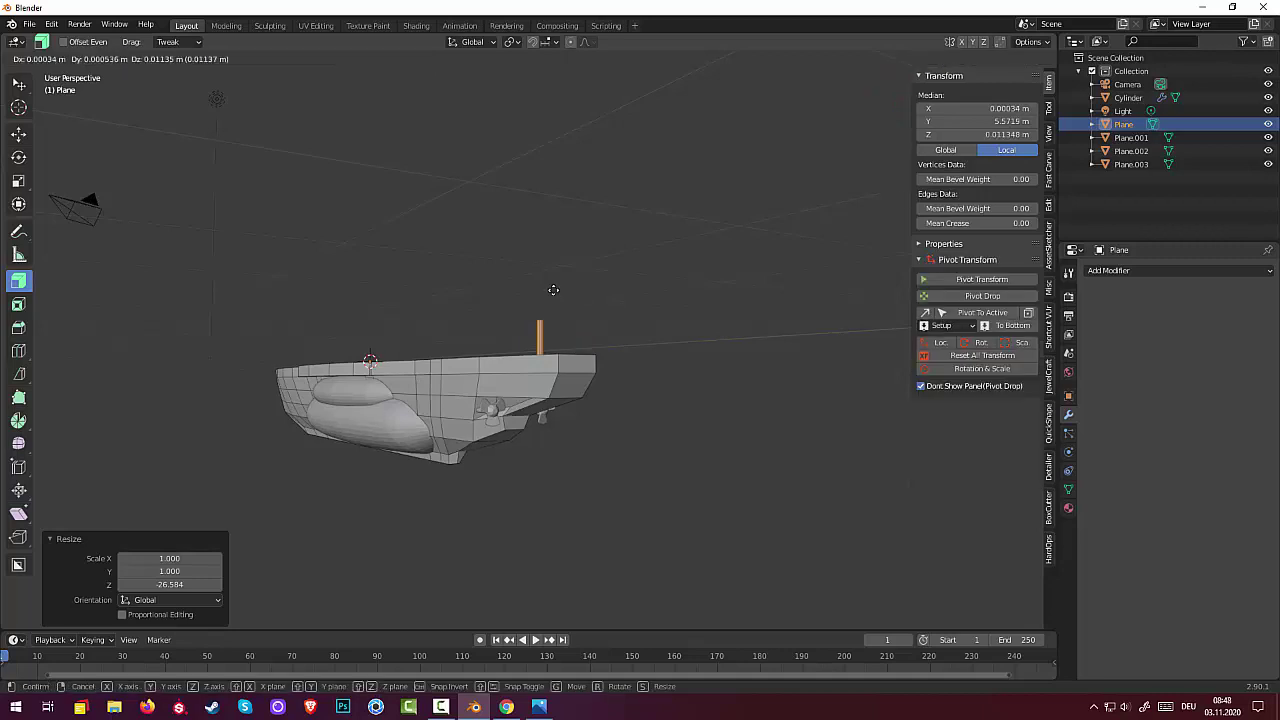
pyautogui.press('g')
pyautogui.press('z')
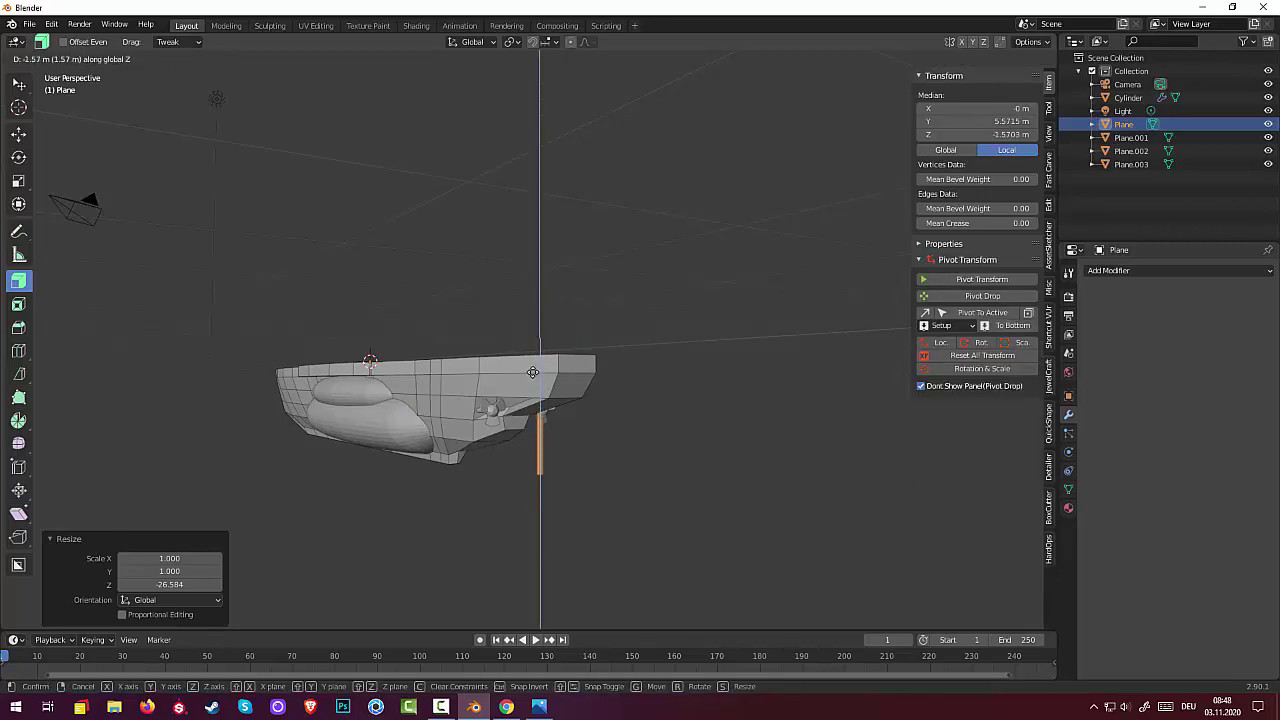
pyautogui.click(533, 362)
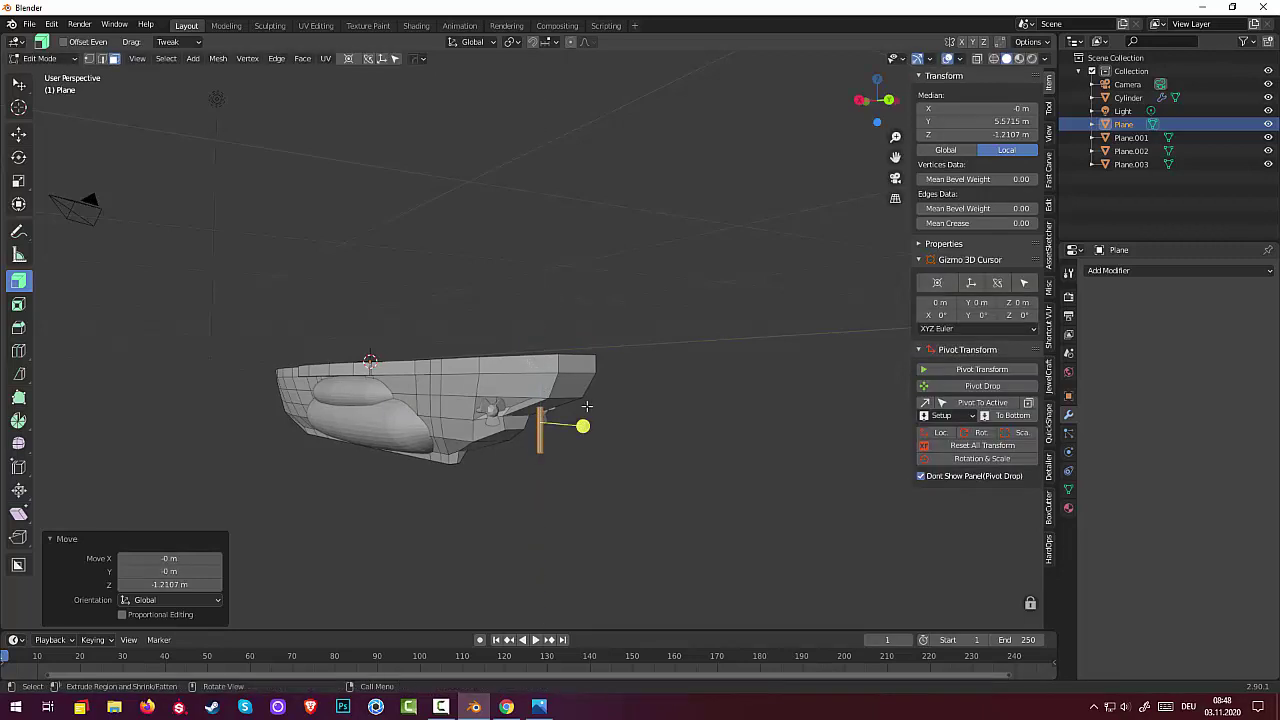
# Step: Lengthen the post vertically to about 1.353 and compare it with the submarine blueprint
pyautogui.moveTo(587, 406)
pyautogui.mouseDown(button='middle')
pyautogui.moveTo(551, 406)
pyautogui.moveTo(649, 398)
pyautogui.mouseUp(button='middle')
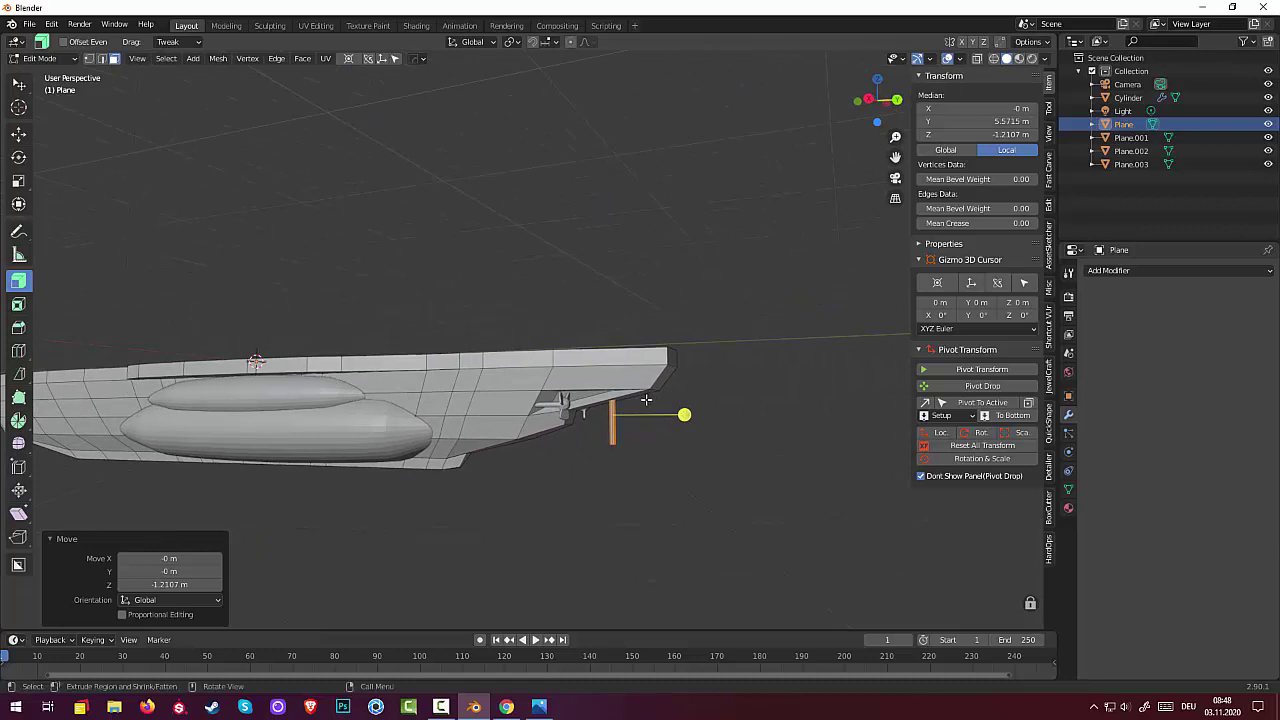
pyautogui.scroll(1, 616, 420)
pyautogui.scroll(1, 613, 427)
pyautogui.scroll(1, 613, 427)
pyautogui.scroll(-1, 613, 427)
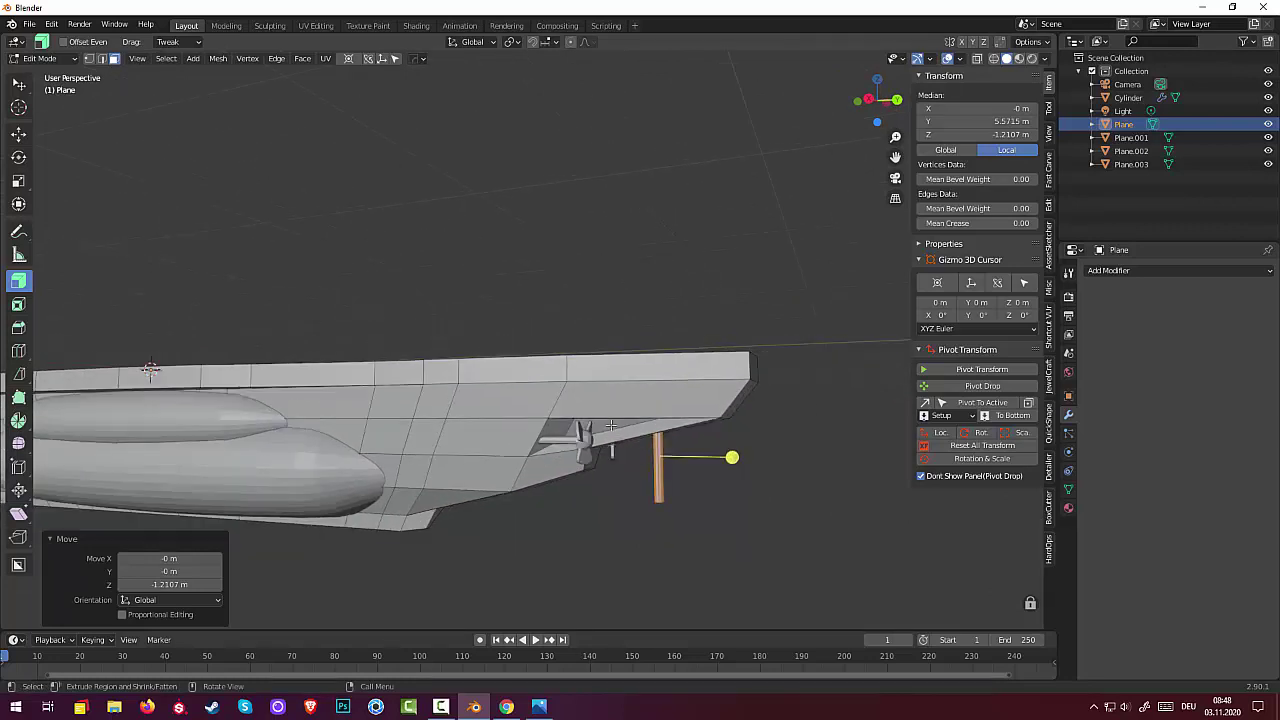
pyautogui.scroll(-1, 605, 425)
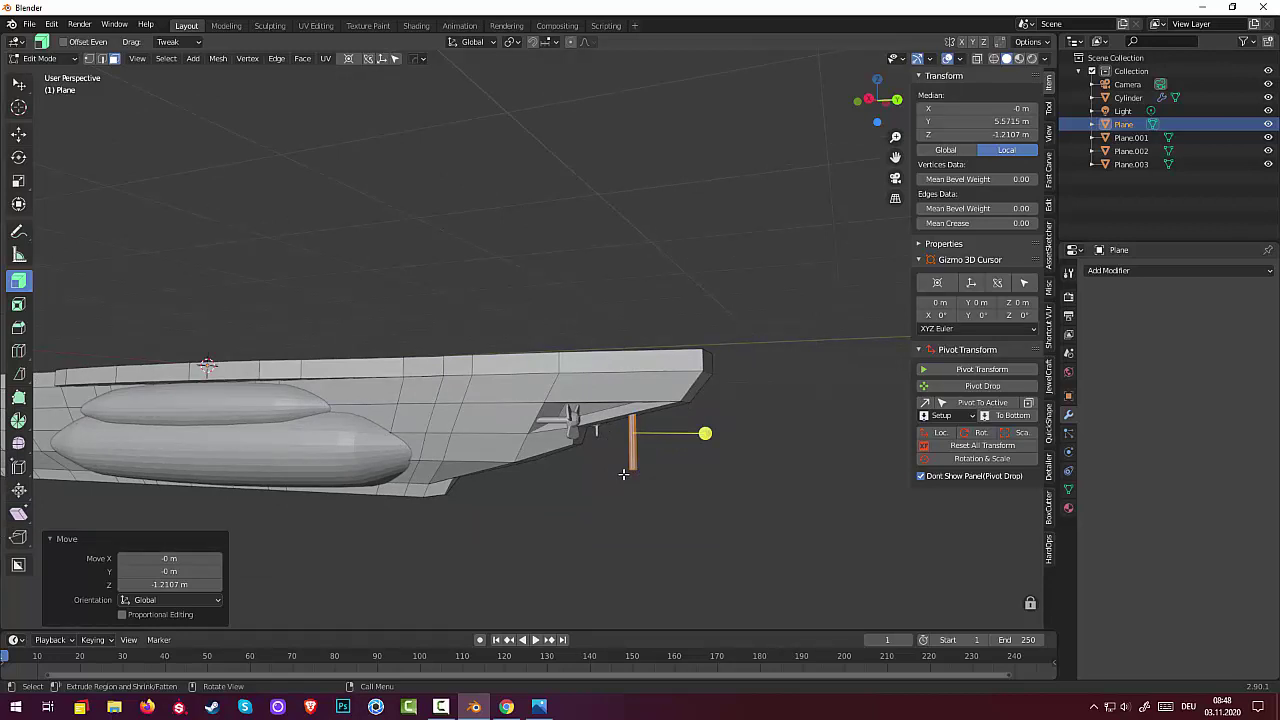
pyautogui.press('s')
pyautogui.press('z')
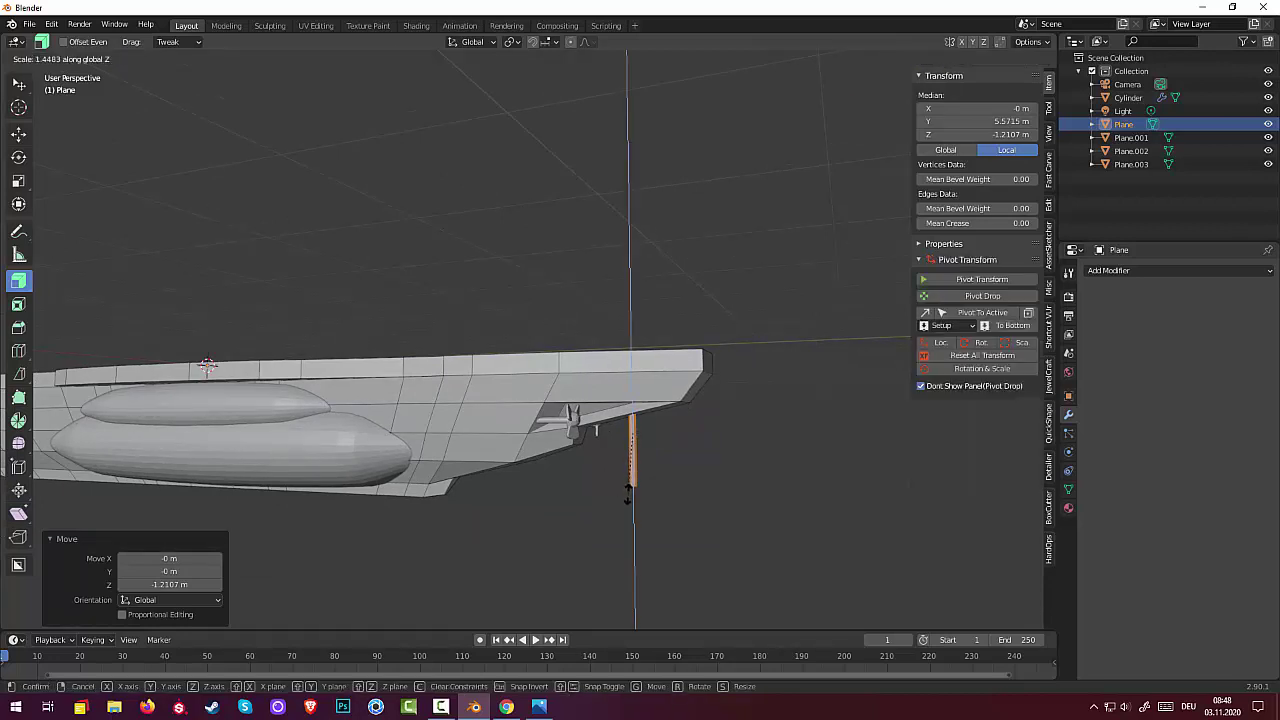
pyautogui.click(629, 490)
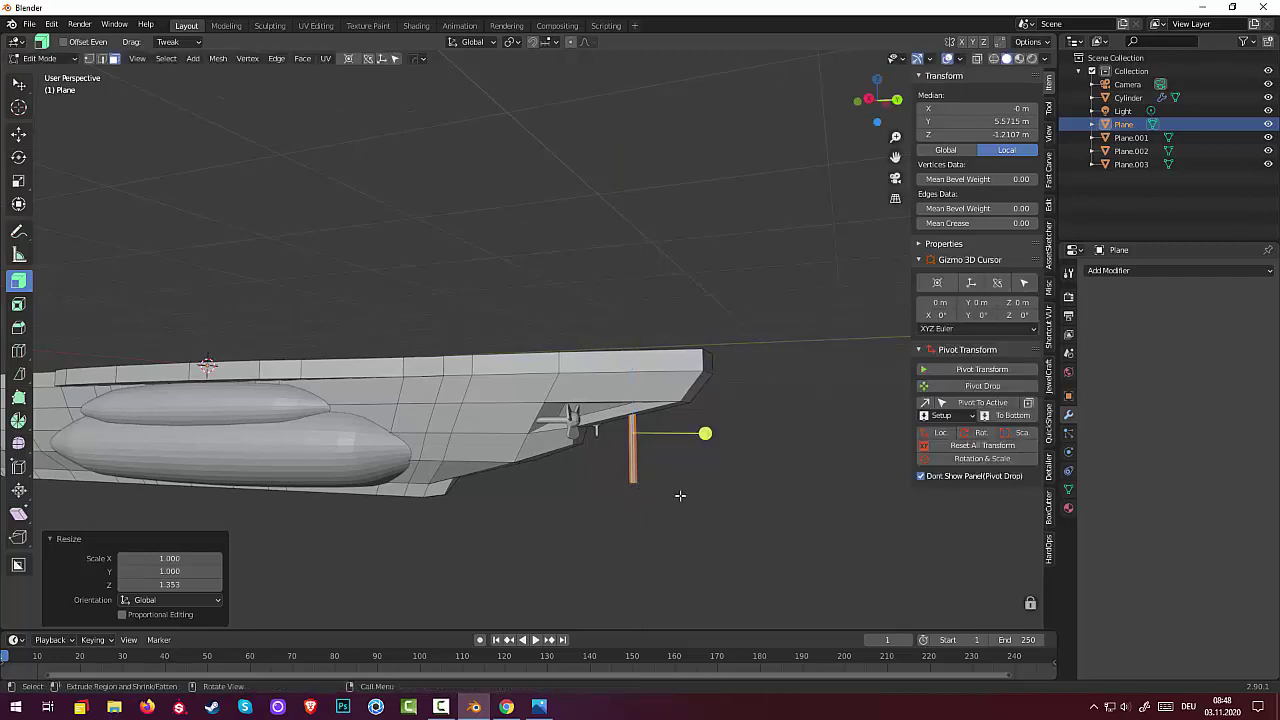
pyautogui.click(539, 707)
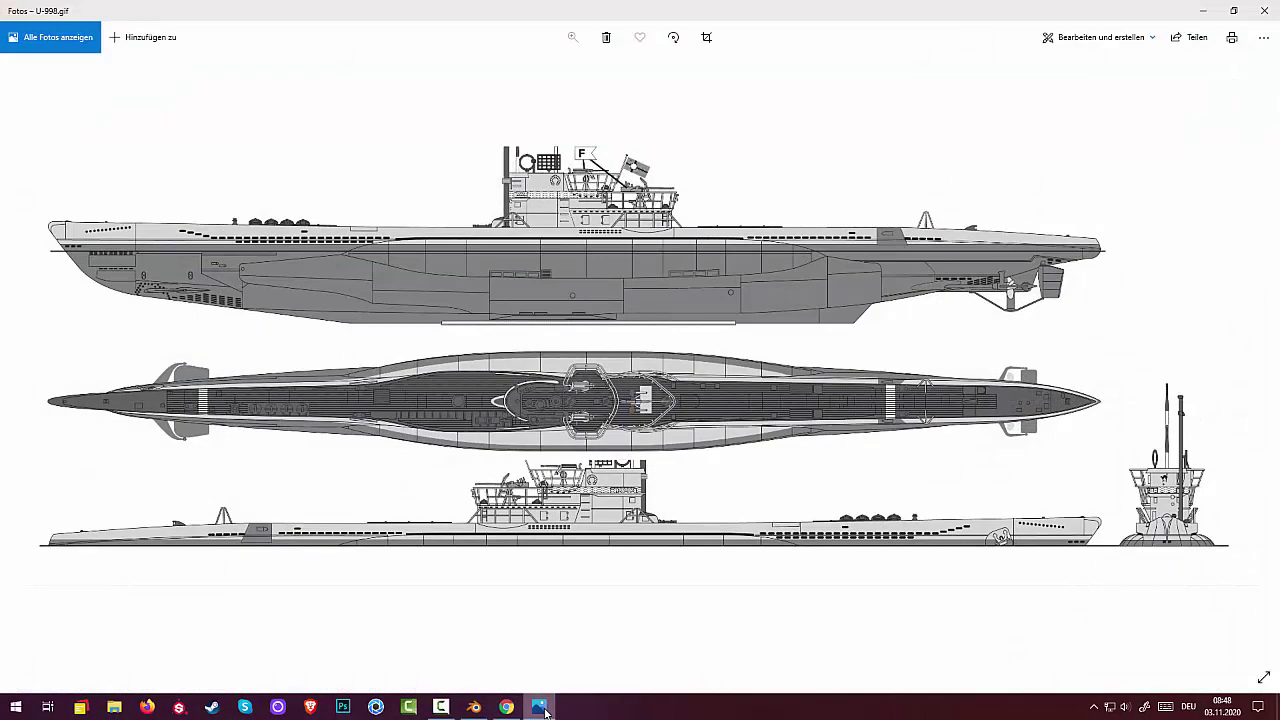
pyautogui.click(545, 712)
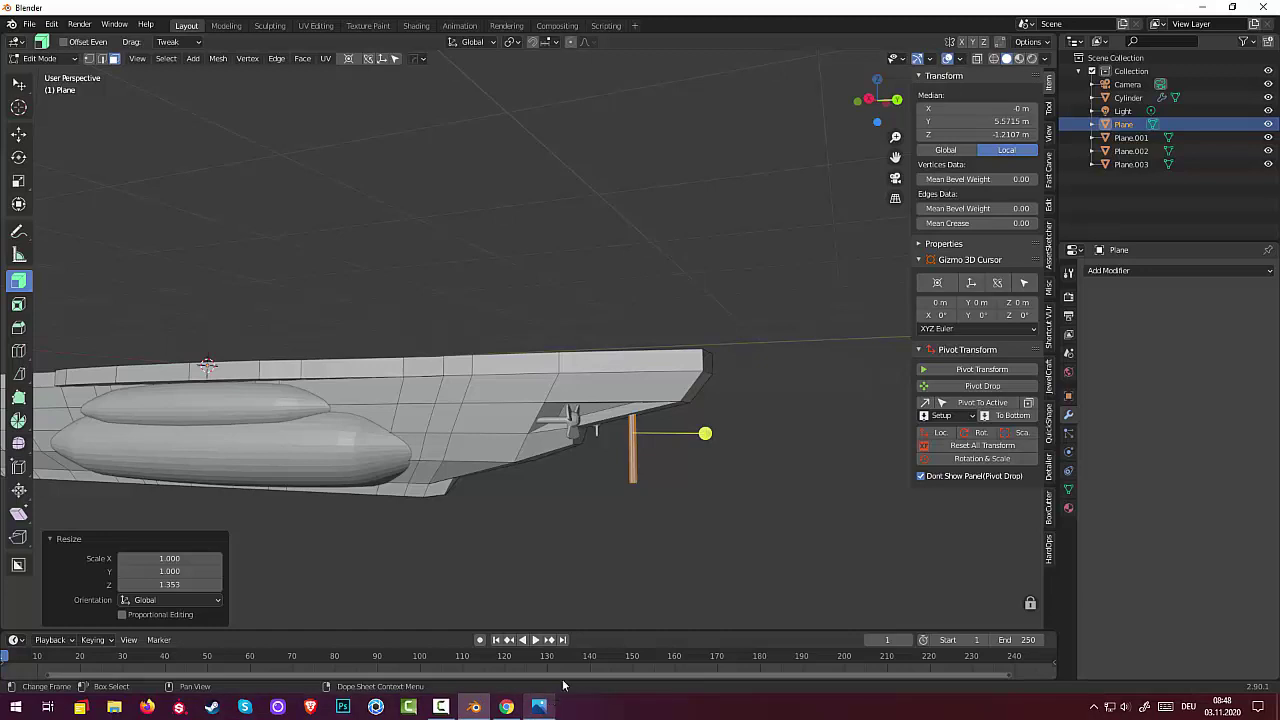
pyautogui.moveTo(641, 550)
pyautogui.mouseDown(button='middle')
pyautogui.moveTo(543, 557)
pyautogui.moveTo(623, 551)
pyautogui.moveTo(645, 505)
pyautogui.moveTo(620, 491)
pyautogui.mouseUp(button='middle')
pyautogui.click(608, 506)
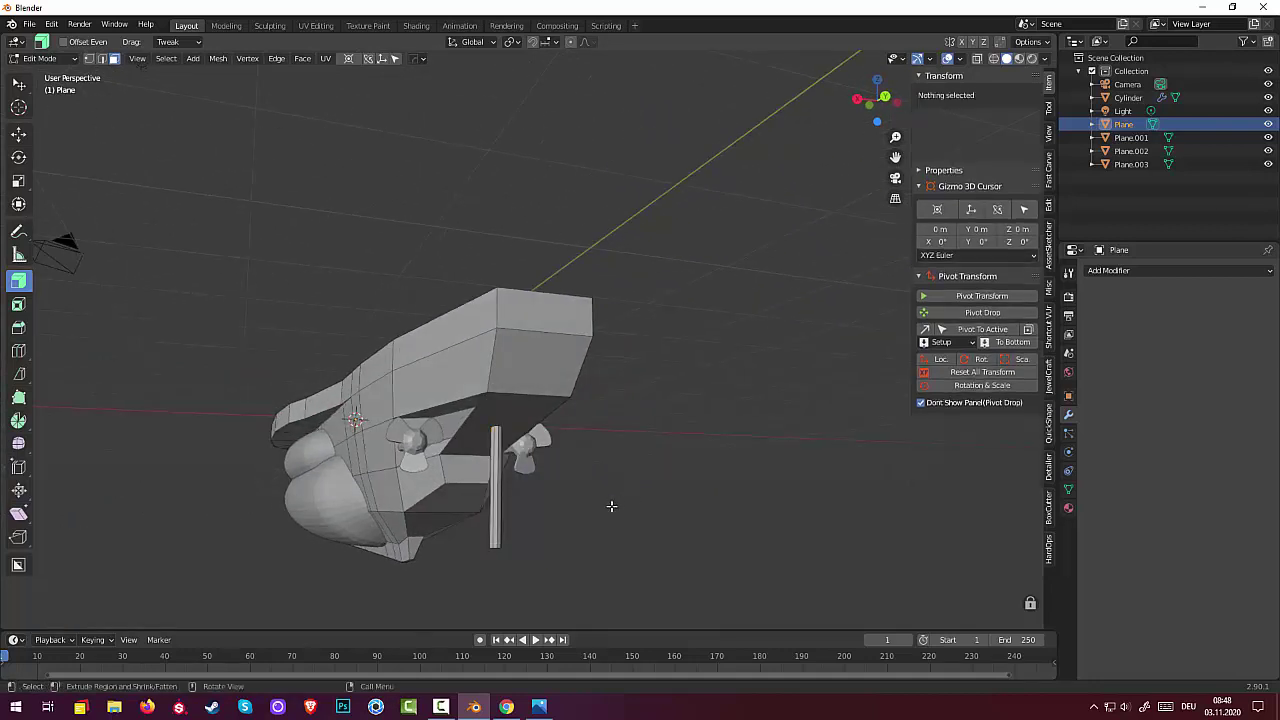
pyautogui.click(497, 450)
pyautogui.moveTo(515, 462)
pyautogui.mouseDown(button='middle')
pyautogui.moveTo(447, 484)
pyautogui.moveTo(520, 482)
pyautogui.mouseUp(button='middle')
pyautogui.scroll(3, 540, 481)
pyautogui.scroll(2, 565, 481)
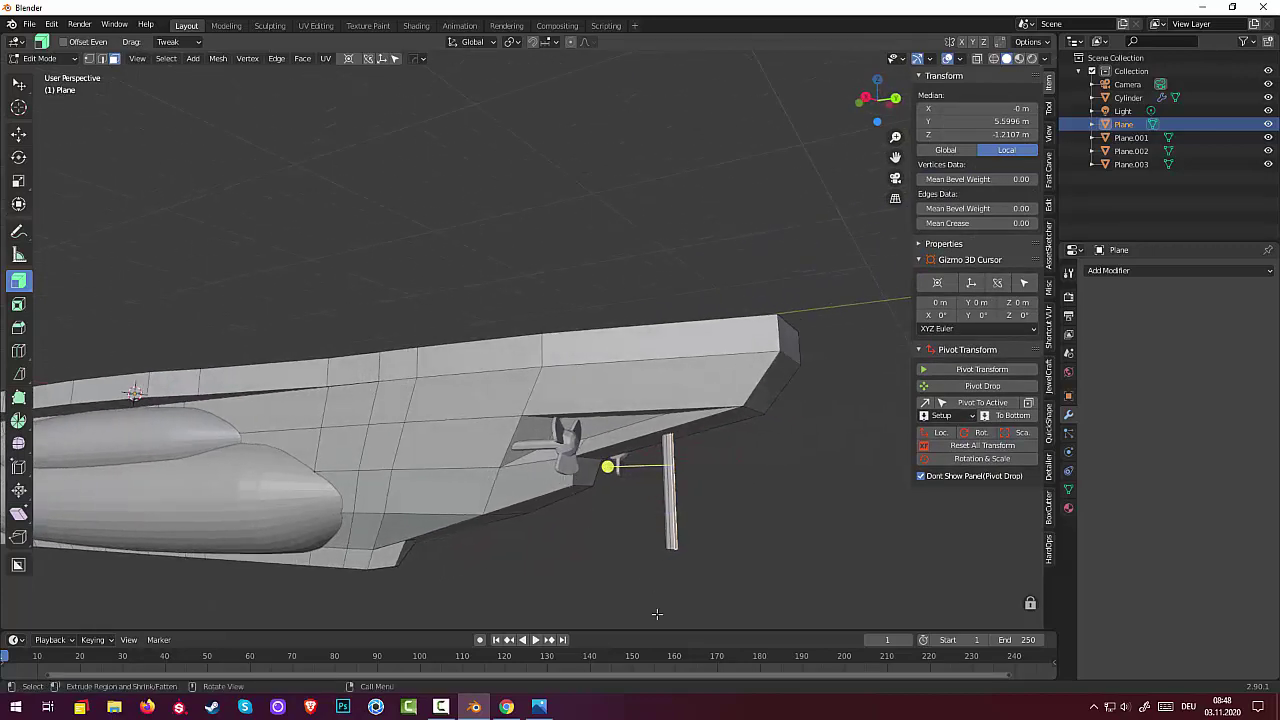
pyautogui.click(539, 708)
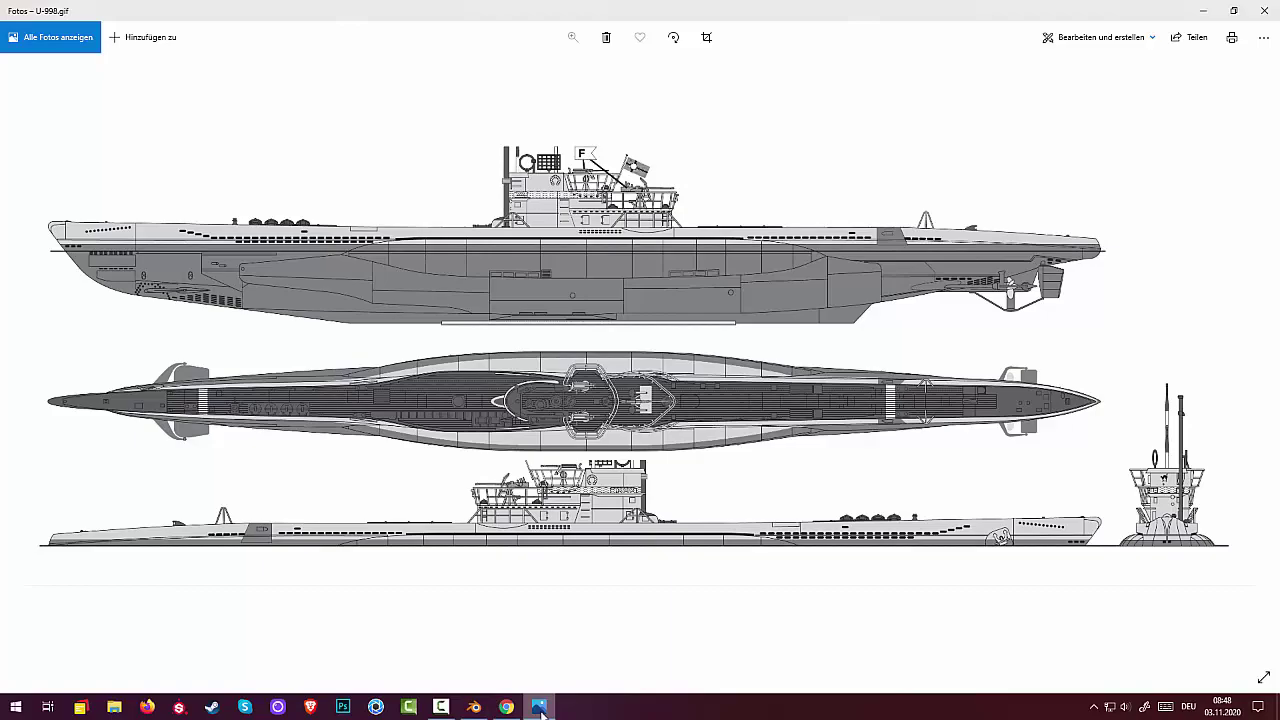
pyautogui.click(541, 708)
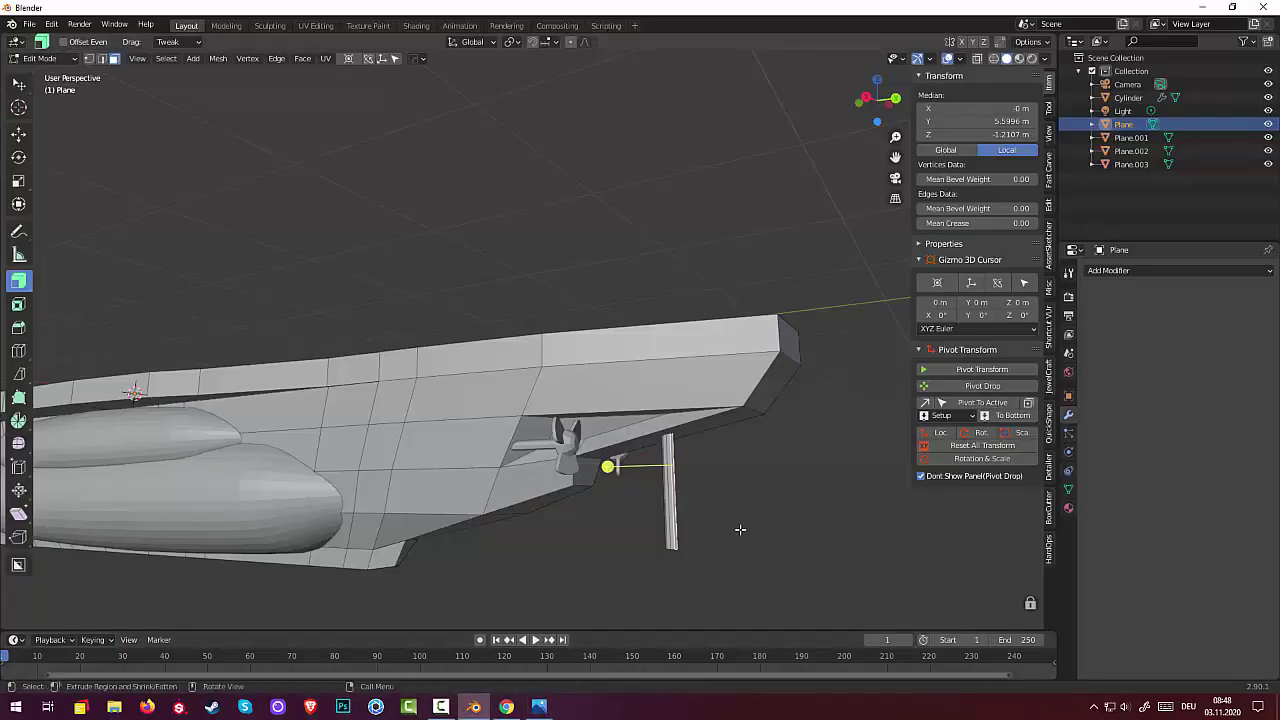
pyautogui.press('e')
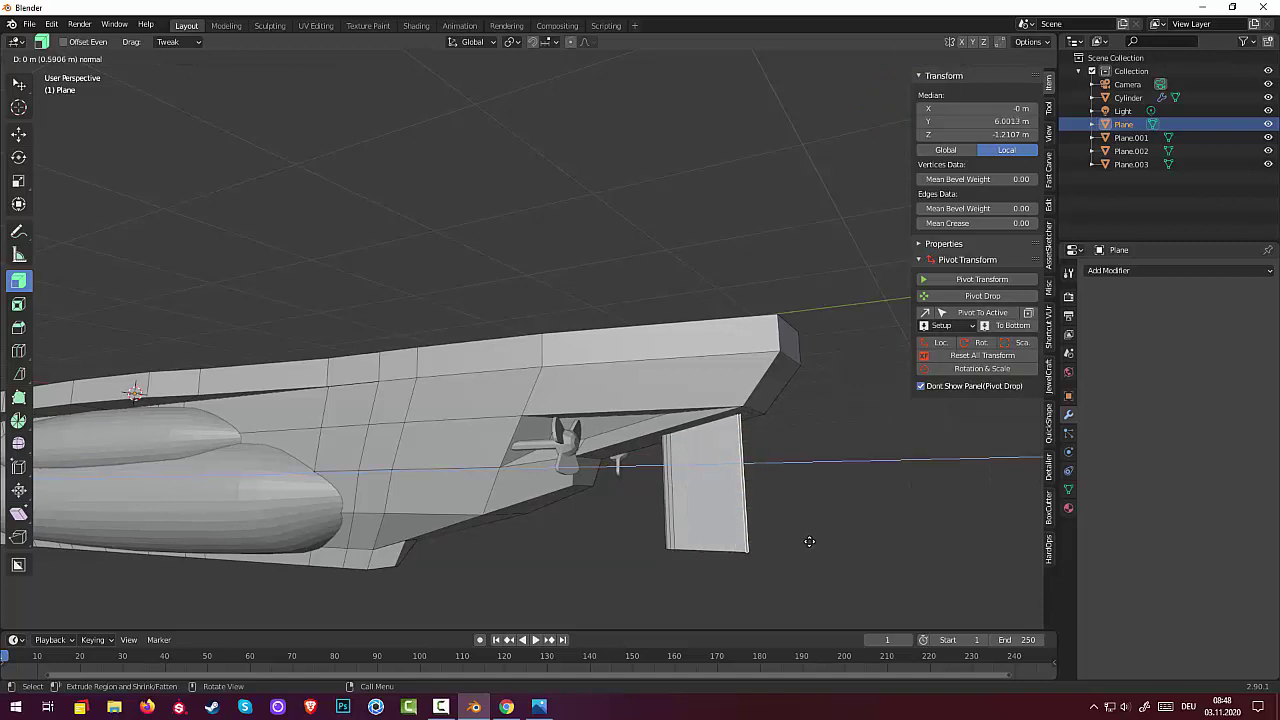
pyautogui.click(809, 541)
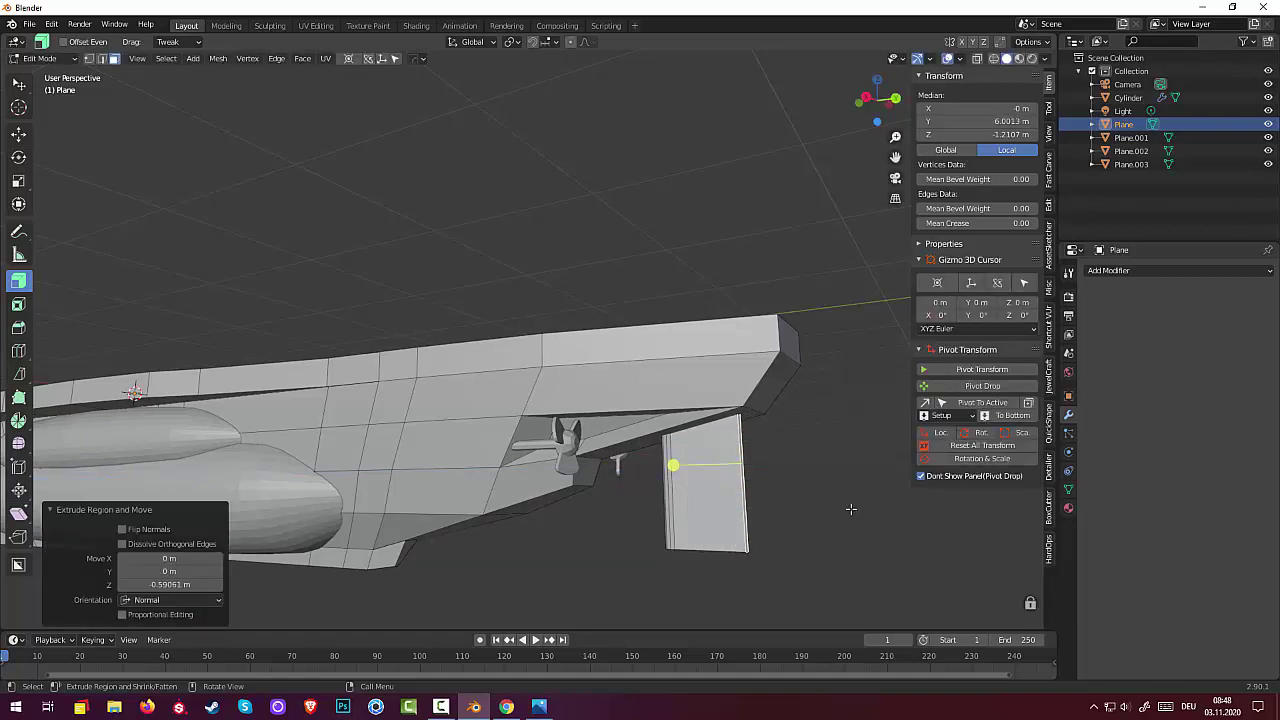
pyautogui.press('s')
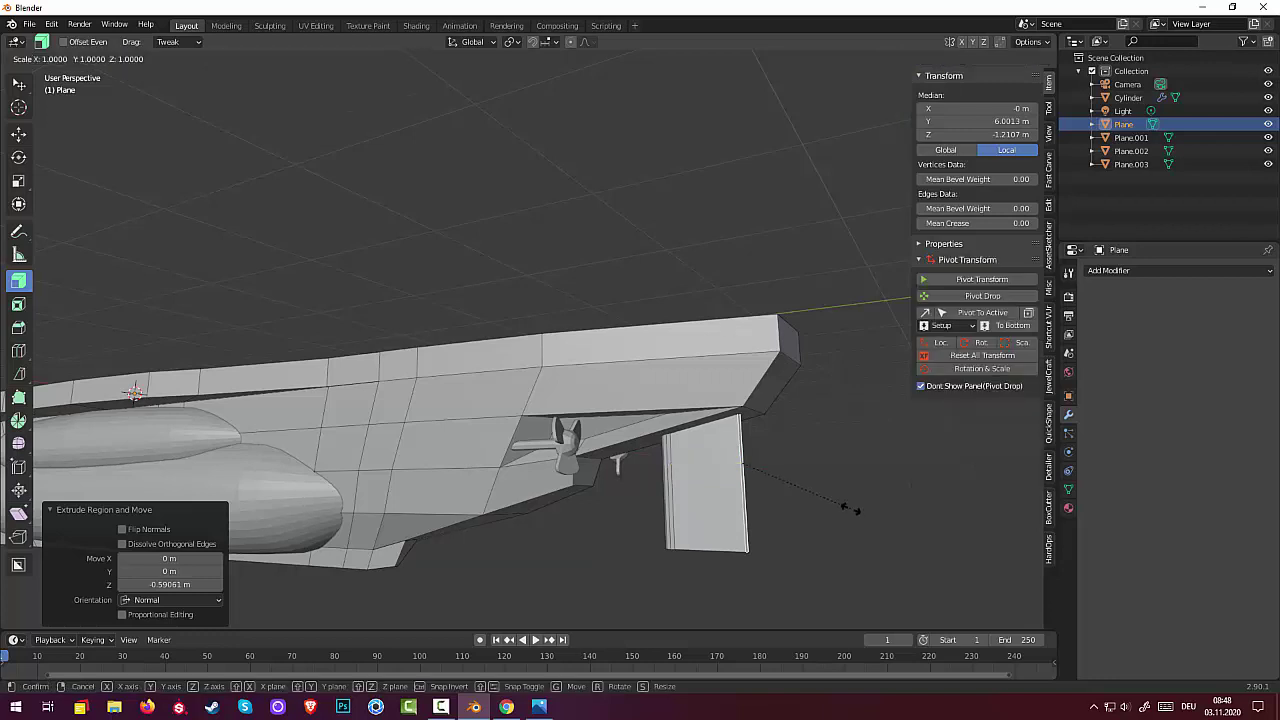
pyautogui.press('z')
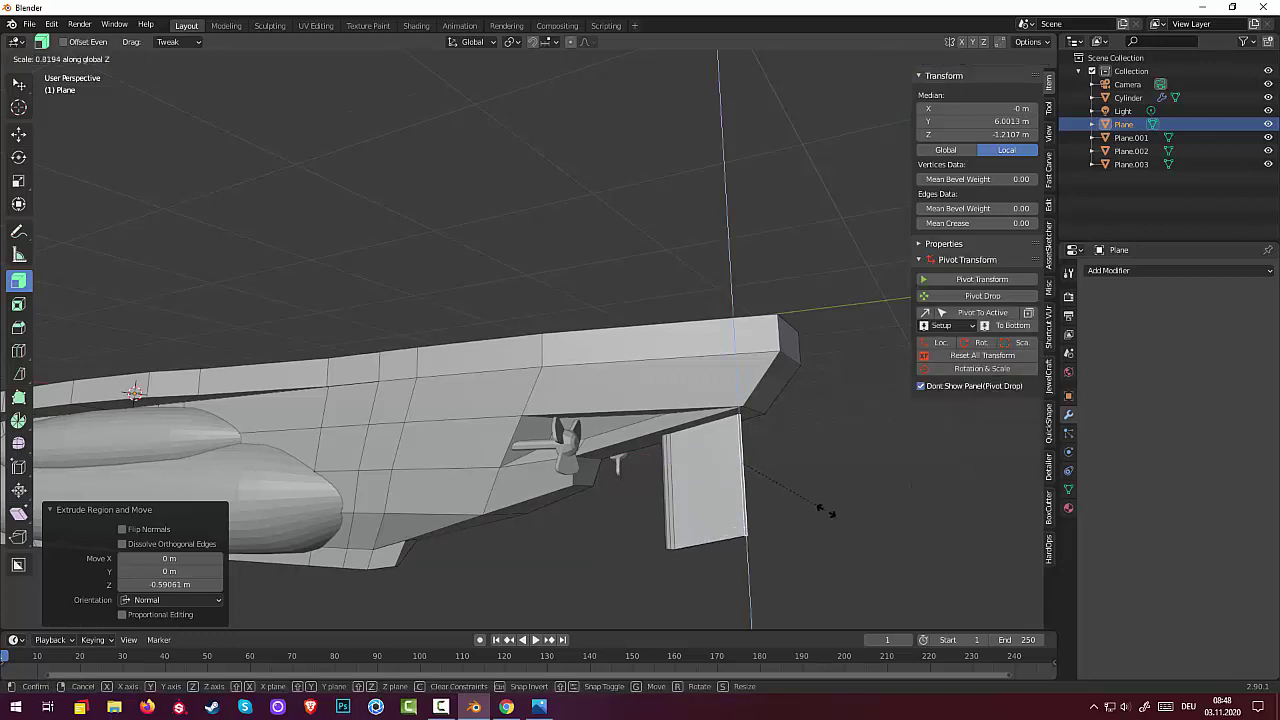
pyautogui.click(826, 511)
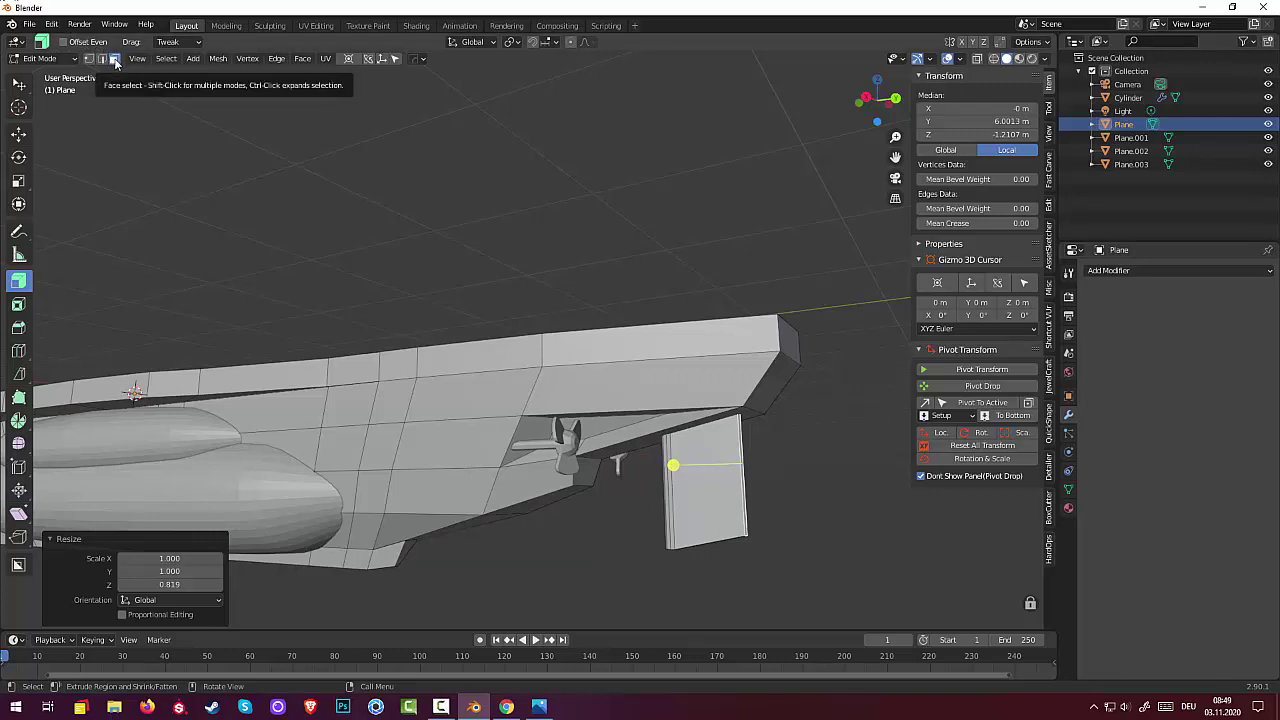
pyautogui.press('g')
pyautogui.press('y')
pyautogui.click(680, 472)
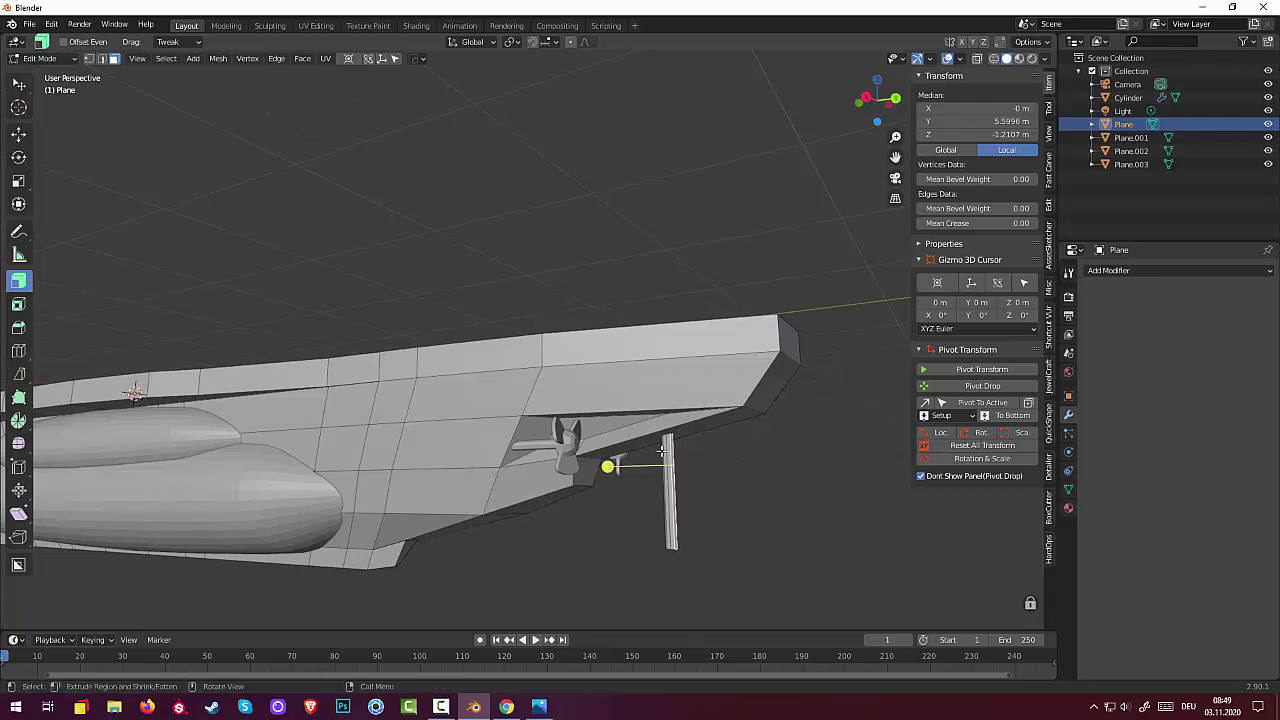
# Step: Add two horizontal loop cuts on the rudder post, the second near its bottom
pyautogui.moveTo(661, 452); pyautogui.dragTo(667, 455)
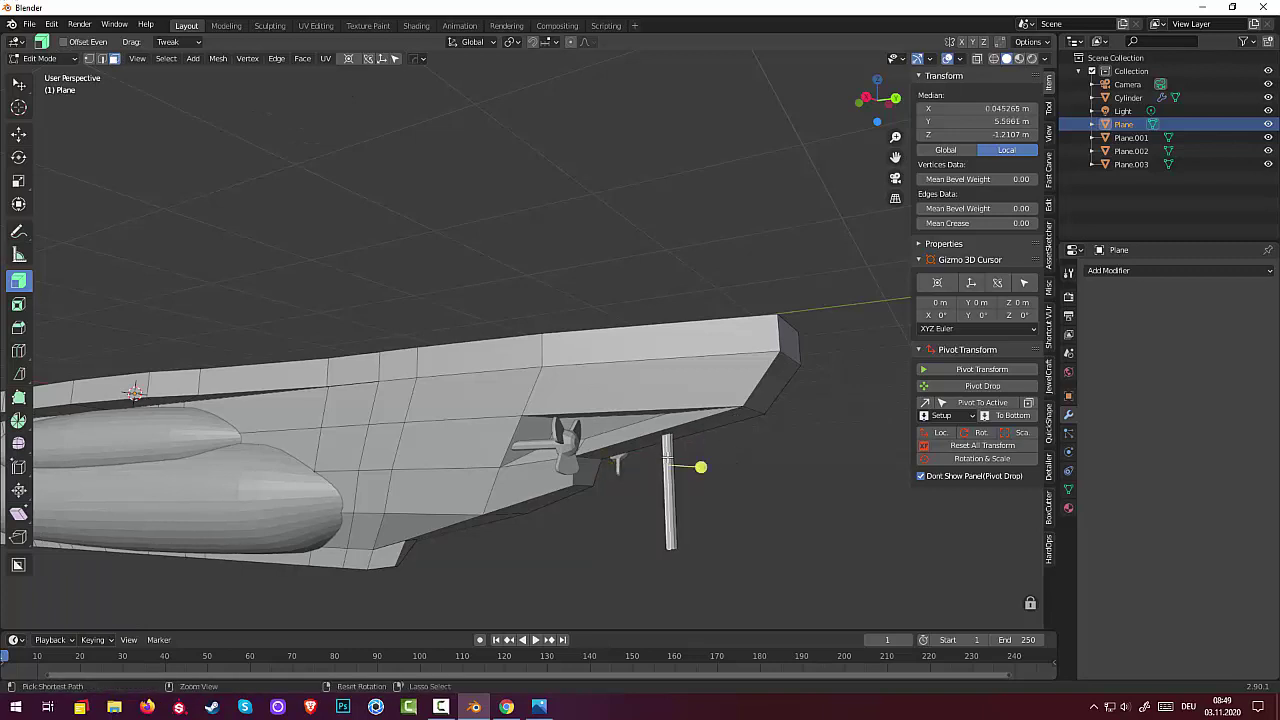
pyautogui.press('g')
pyautogui.press('g')
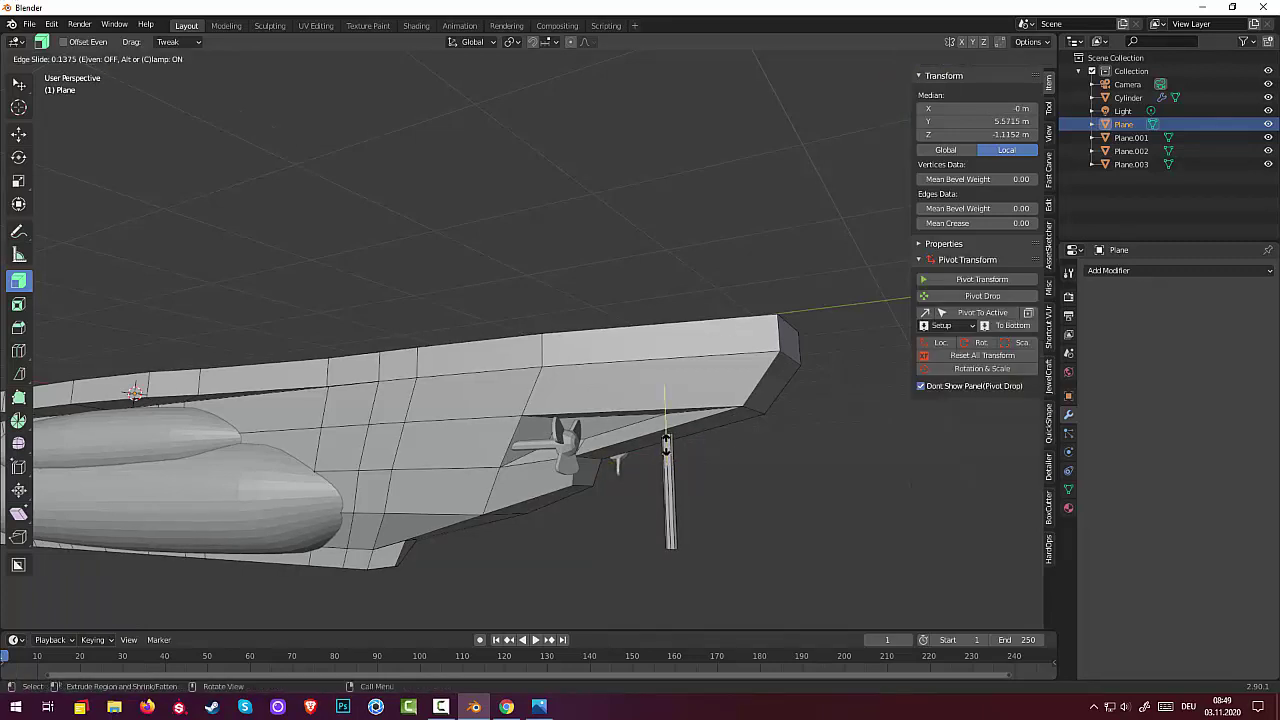
pyautogui.click(667, 445)
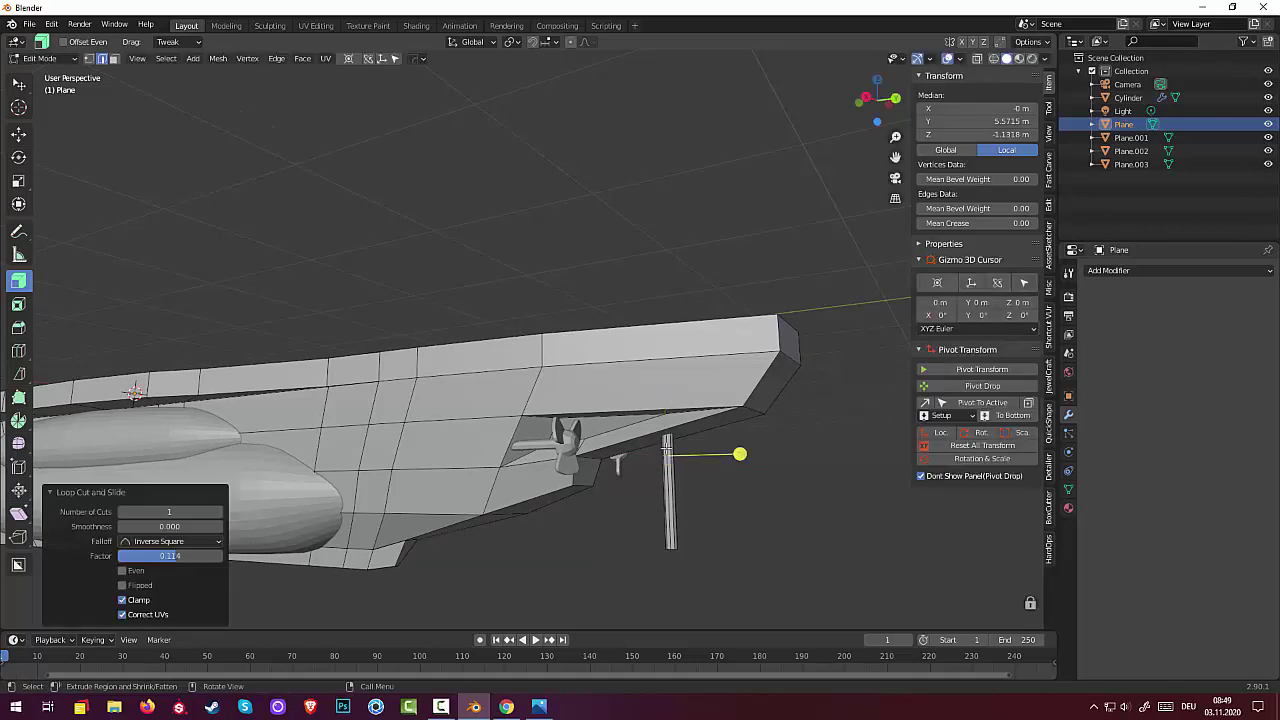
pyautogui.click(670, 540)
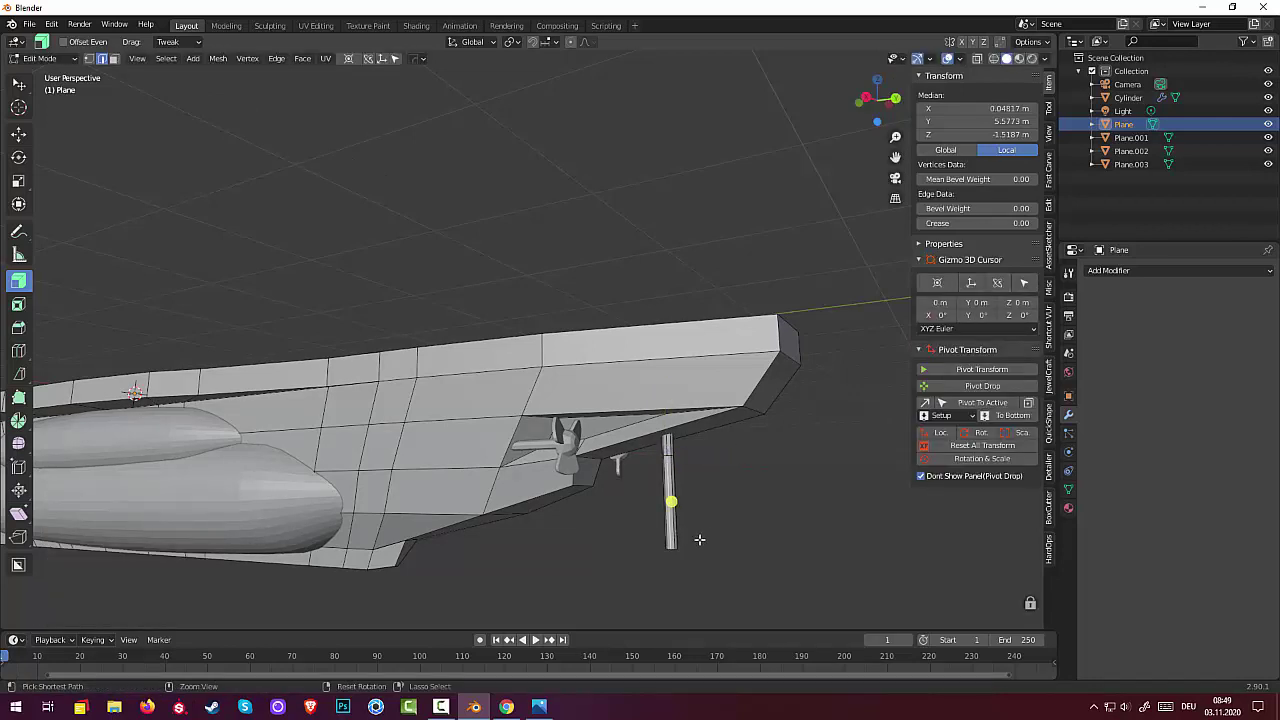
pyautogui.press('g')
pyautogui.press('g')
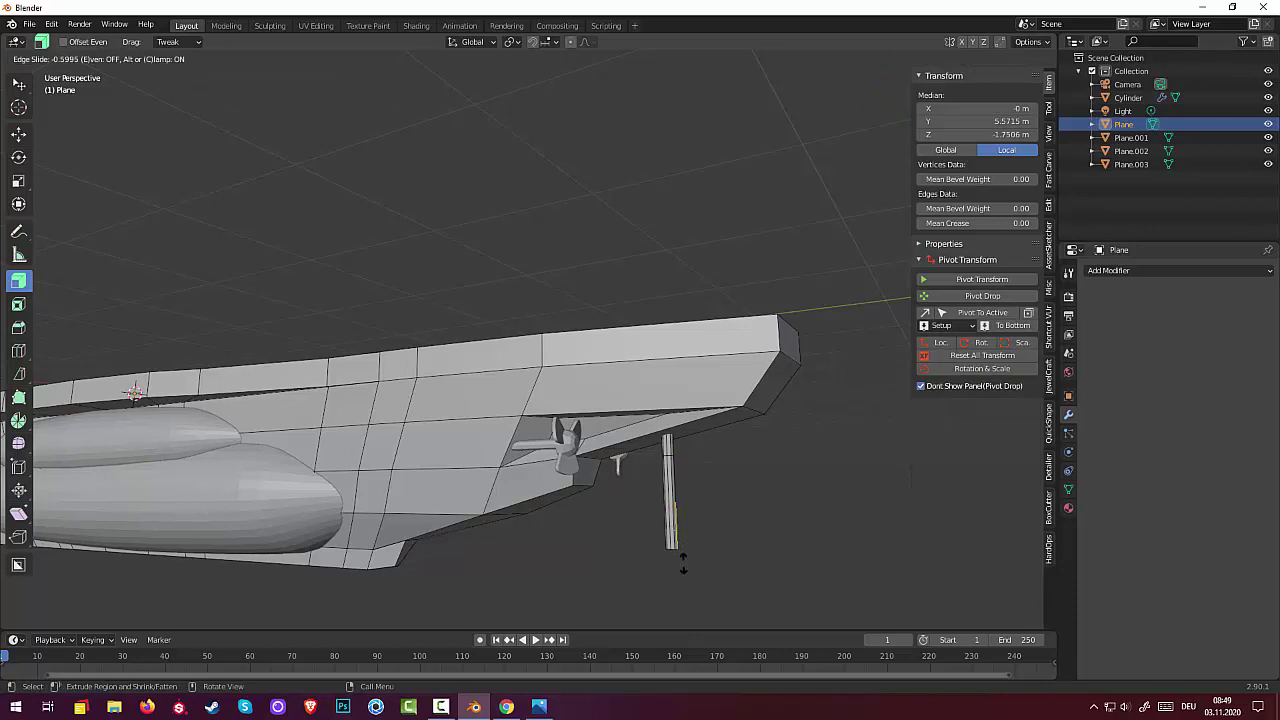
pyautogui.click(684, 573)
# Step: Select two faces on the rudder post in face-select mode
pyautogui.moveTo(754, 530); pyautogui.dragTo(652, 533, button='middle')
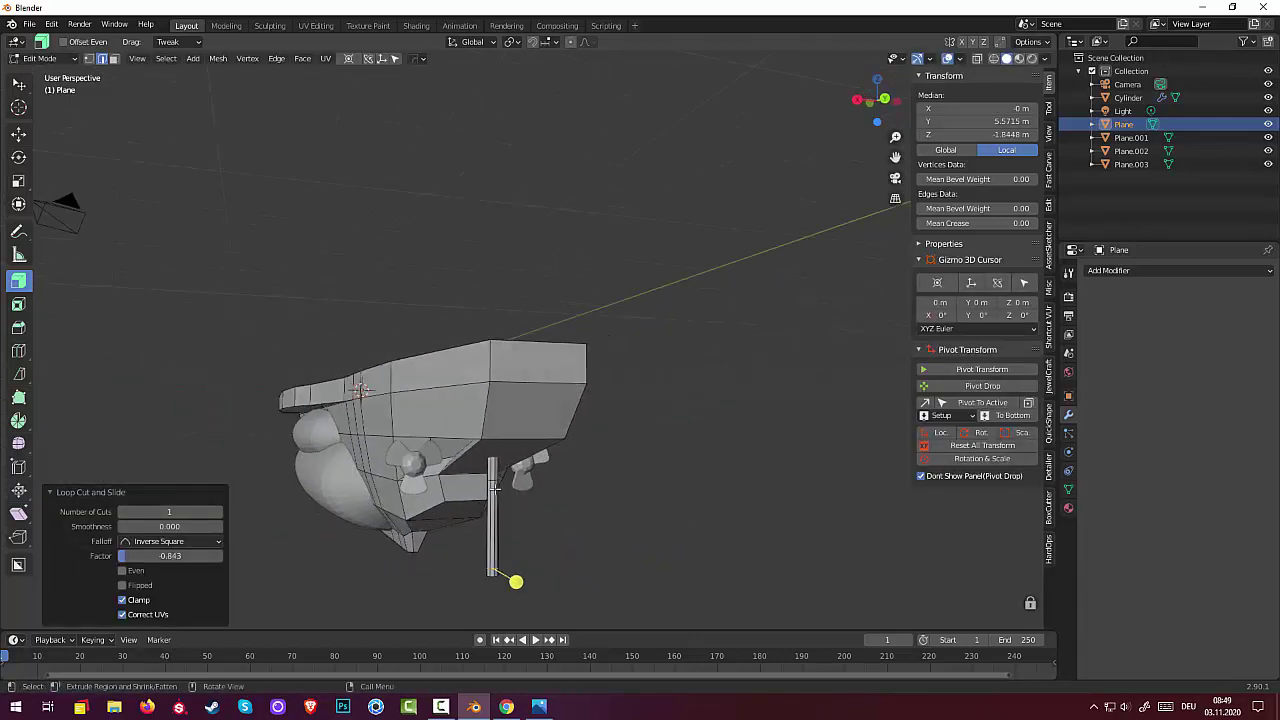
pyautogui.click(497, 495)
pyautogui.click(114, 58)
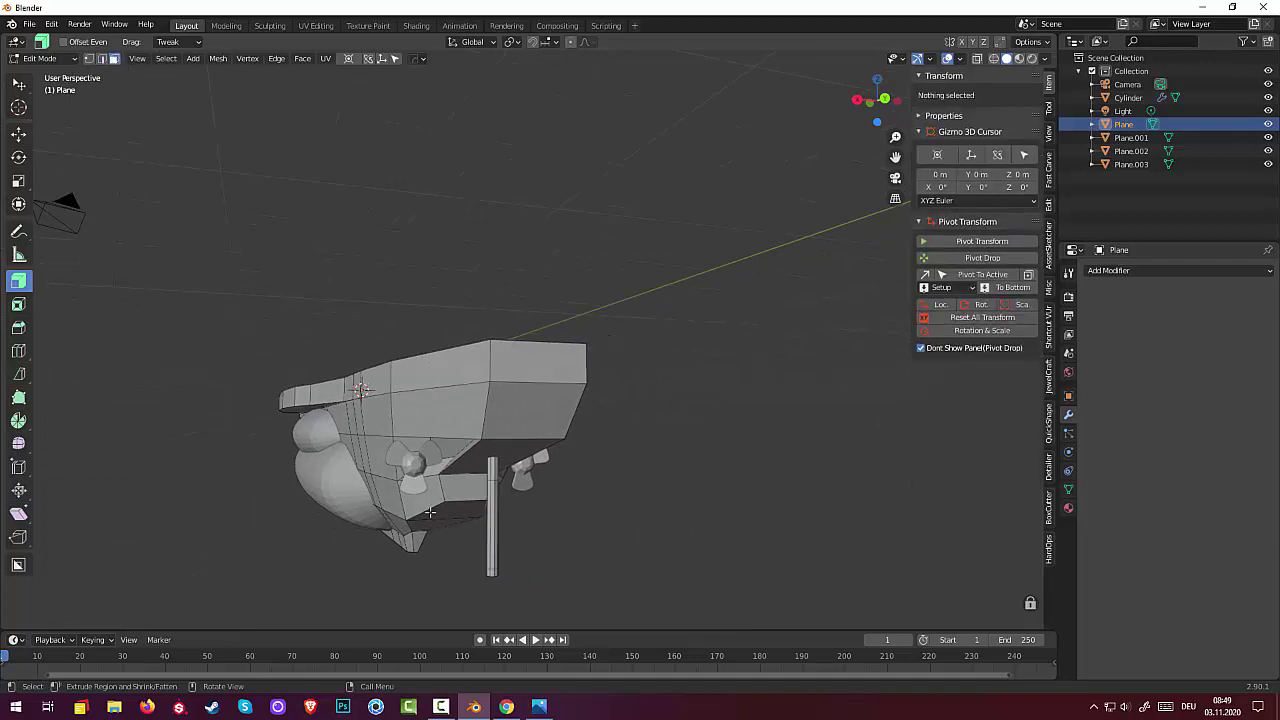
pyautogui.click(493, 488)
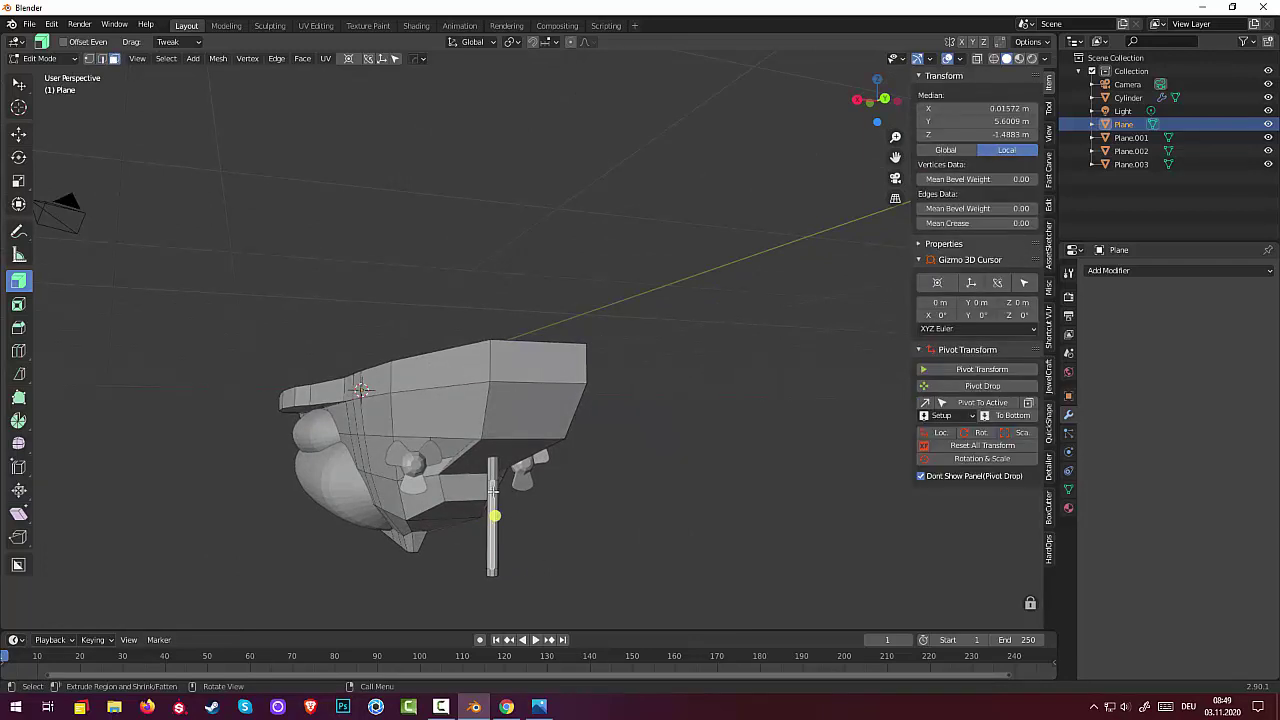
pyautogui.click(478, 500)
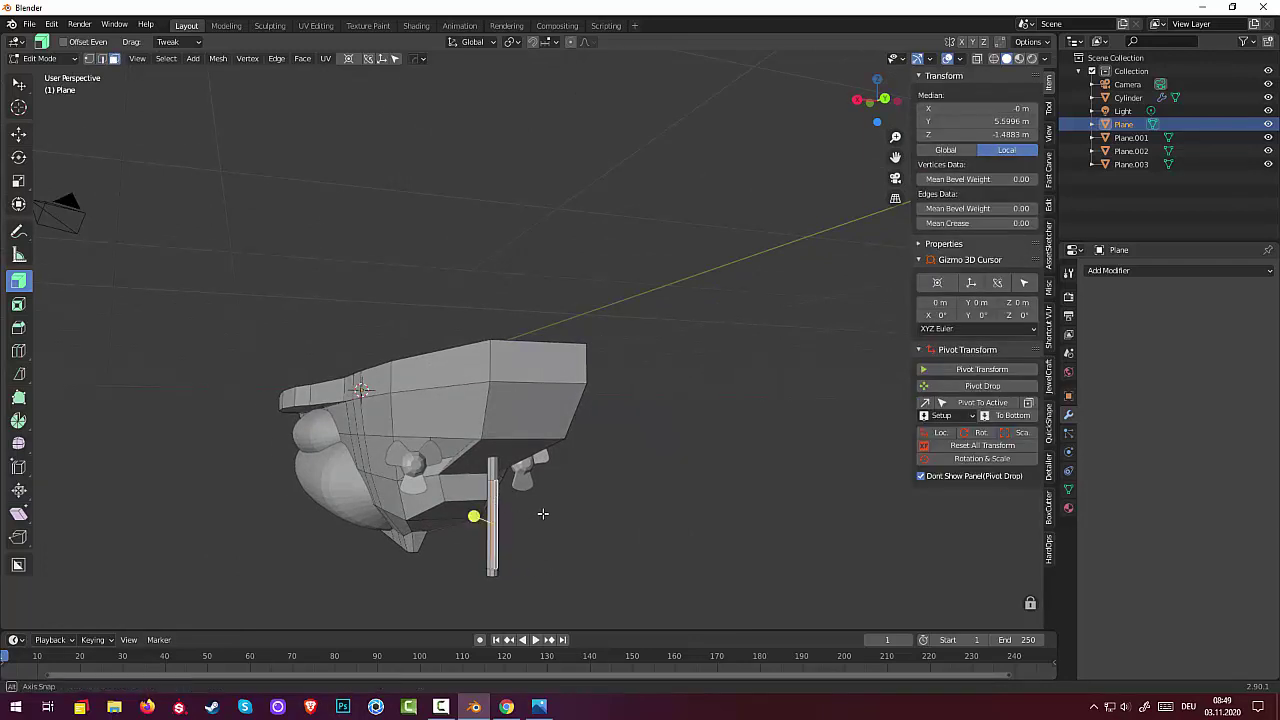
pyautogui.moveTo(480, 505); pyautogui.dragTo(612, 505, button='middle')
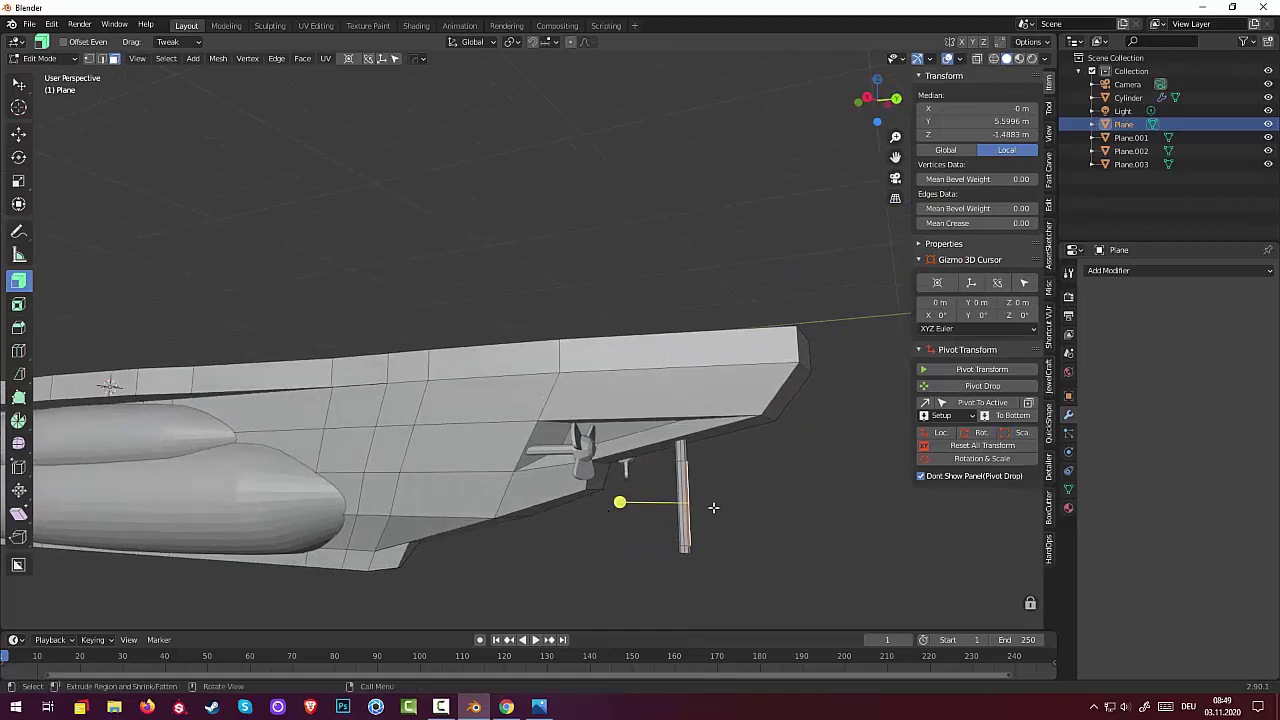
# Step: Pull the selected post face outward in side view to form the rudder blade
pyautogui.press('e')
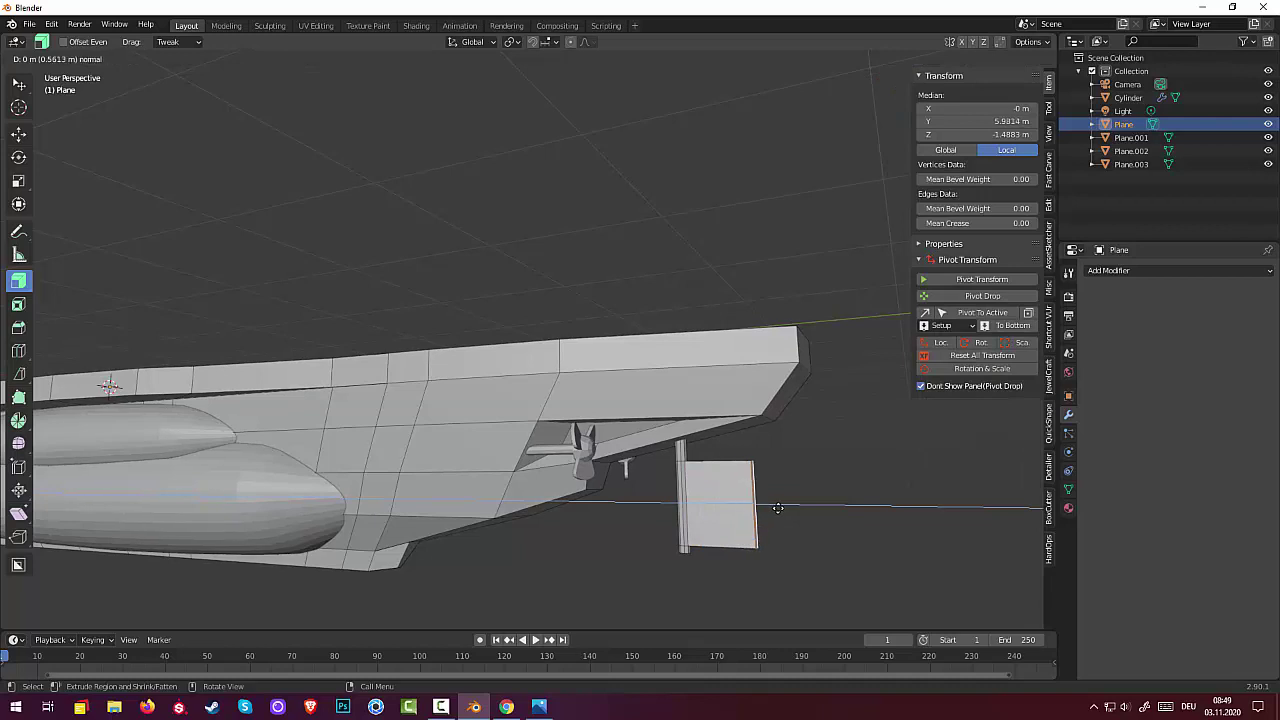
pyautogui.click(771, 512)
pyautogui.moveTo(779, 510); pyautogui.dragTo(818, 520, button='middle')
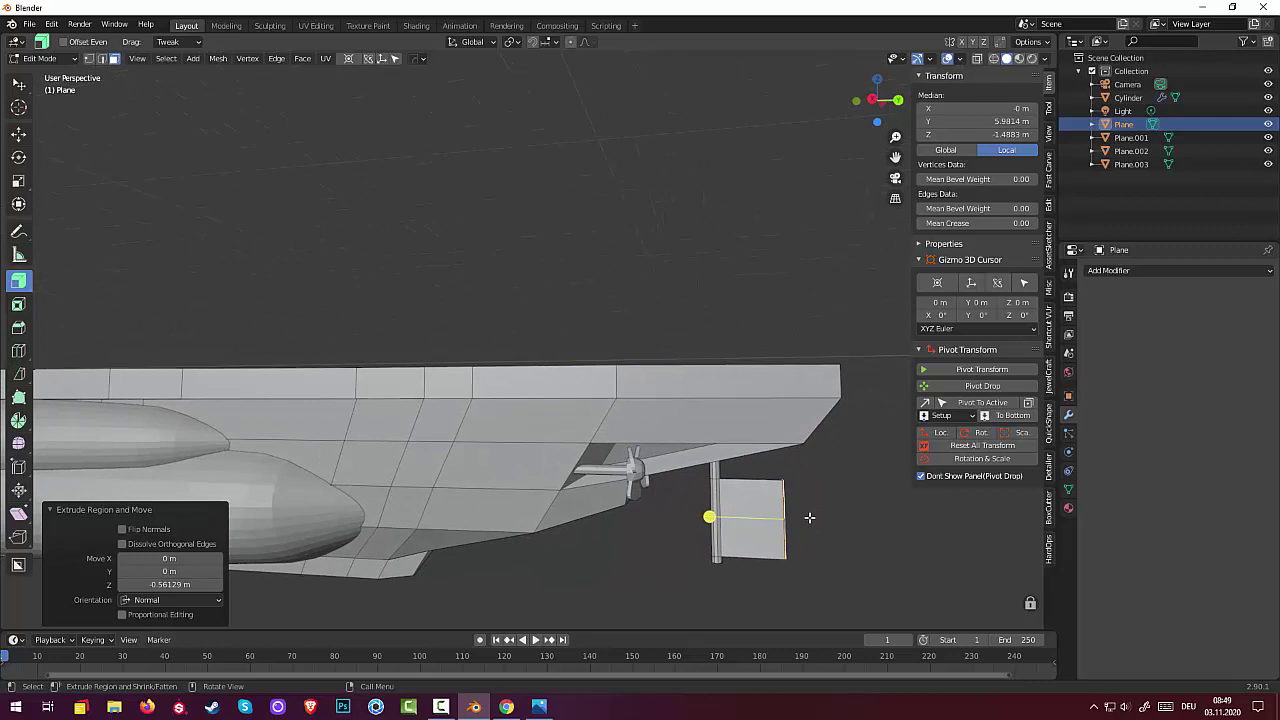
pyautogui.hotkey('ctrl', 'z')
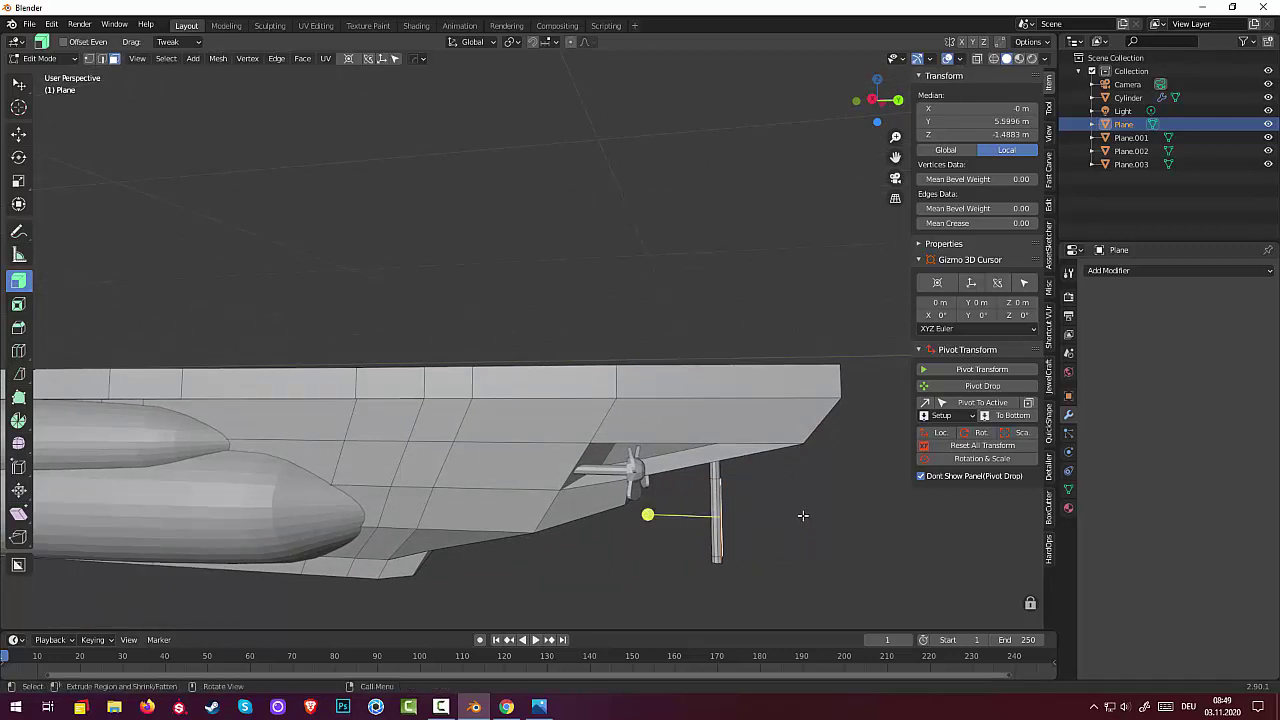
pyautogui.press('KP_1')
pyautogui.press('KP_3')
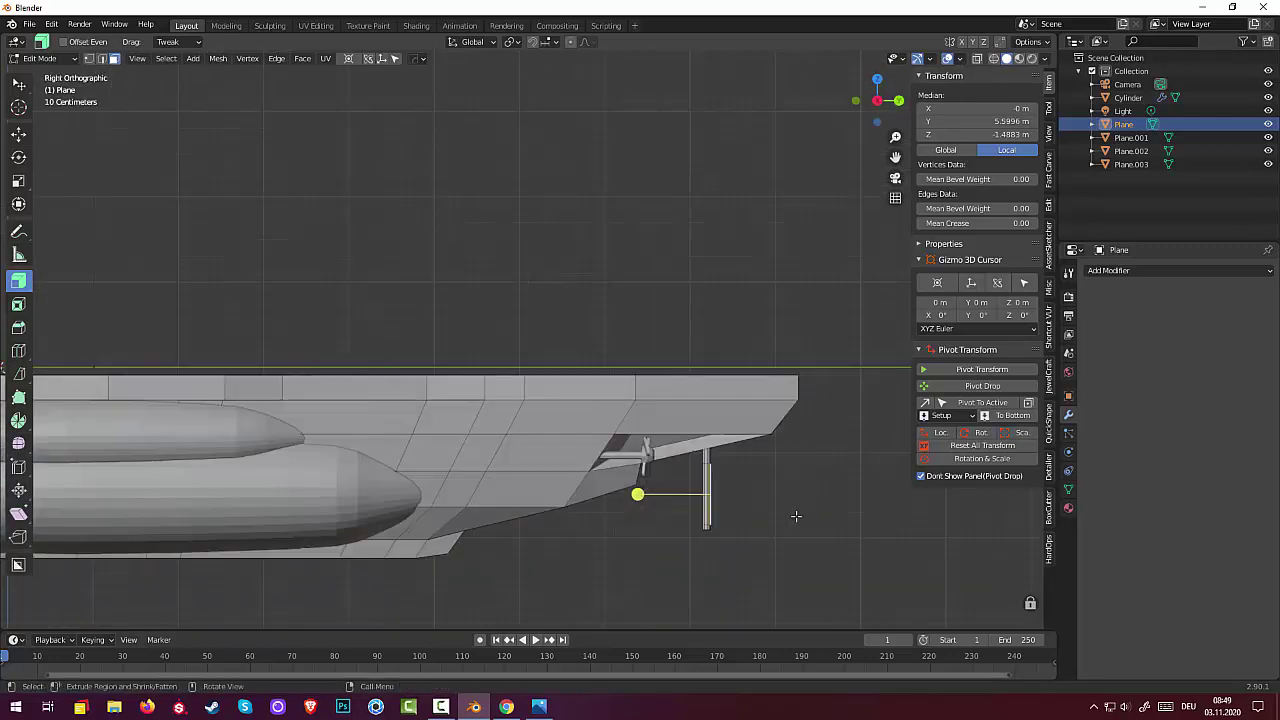
pyautogui.moveTo(637, 494)
pyautogui.mouseDown()
pyautogui.moveTo(937, 514)
pyautogui.moveTo(863, 511)
pyautogui.moveTo(911, 517)
pyautogui.moveTo(802, 528)
pyautogui.moveTo(794, 509)
pyautogui.mouseUp()
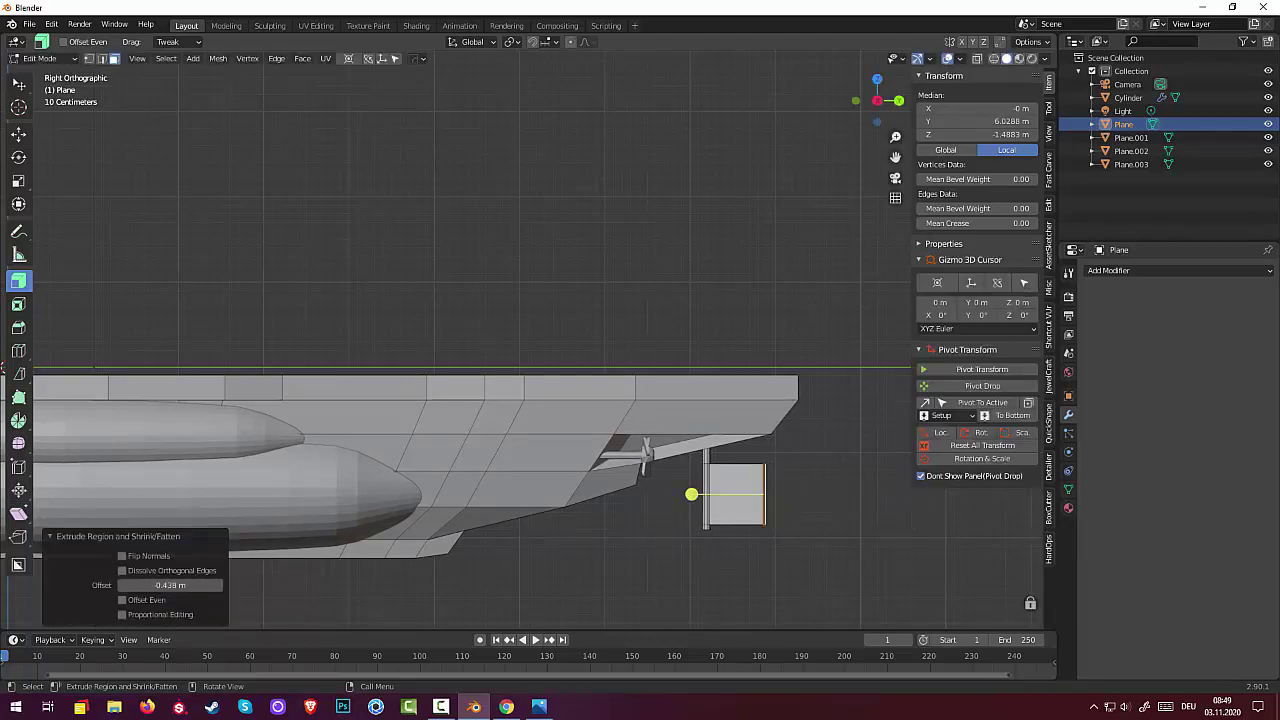
pyautogui.click(539, 706)
pyautogui.click(539, 708)
# Step: Select the rudder blade's faces and scale them down to 0.791
pyautogui.click(766, 530)
pyautogui.moveTo(811, 540); pyautogui.dragTo(680, 534, button='middle')
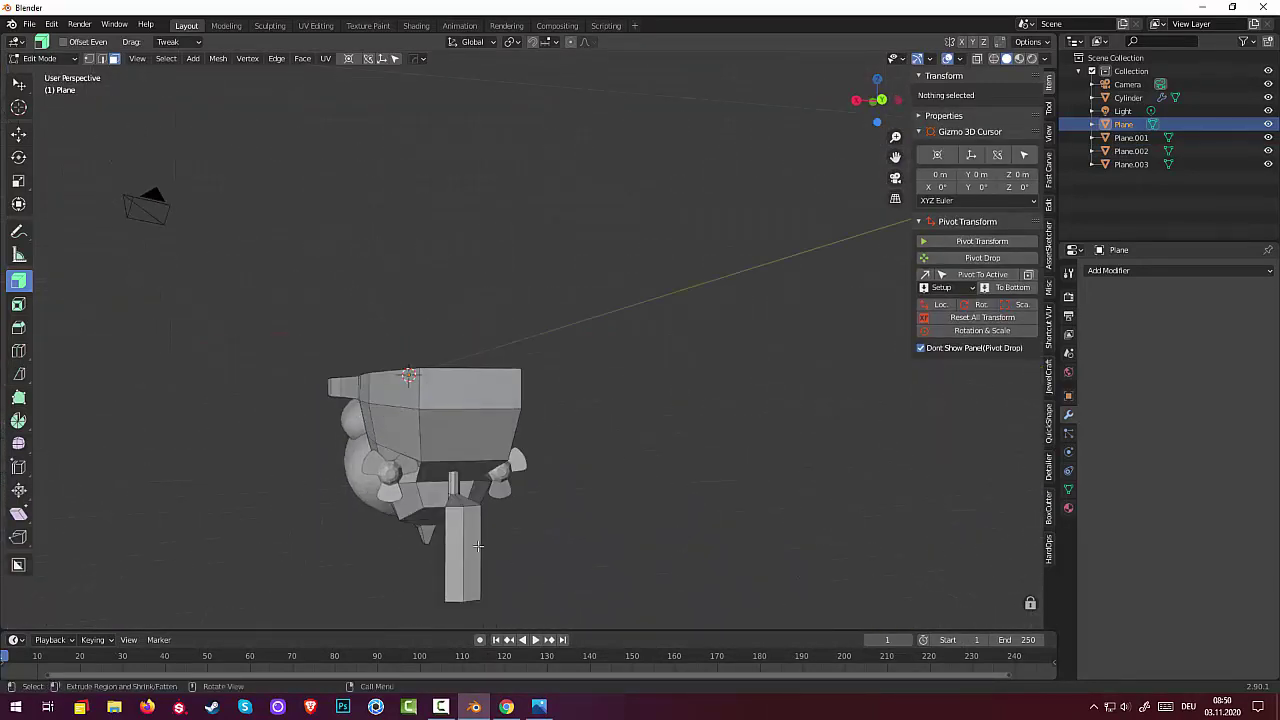
pyautogui.click(478, 545)
pyautogui.keyDown('shift'); pyautogui.click(455, 540); pyautogui.keyUp('shift')
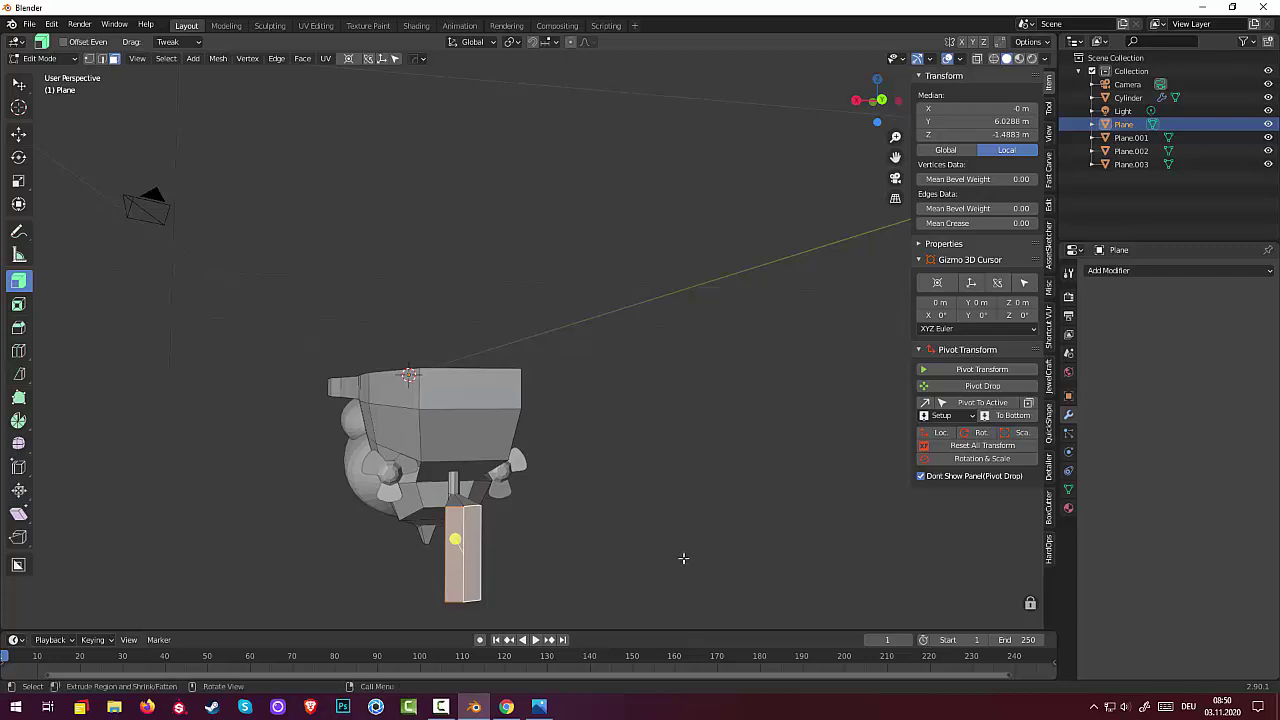
pyautogui.press('s')
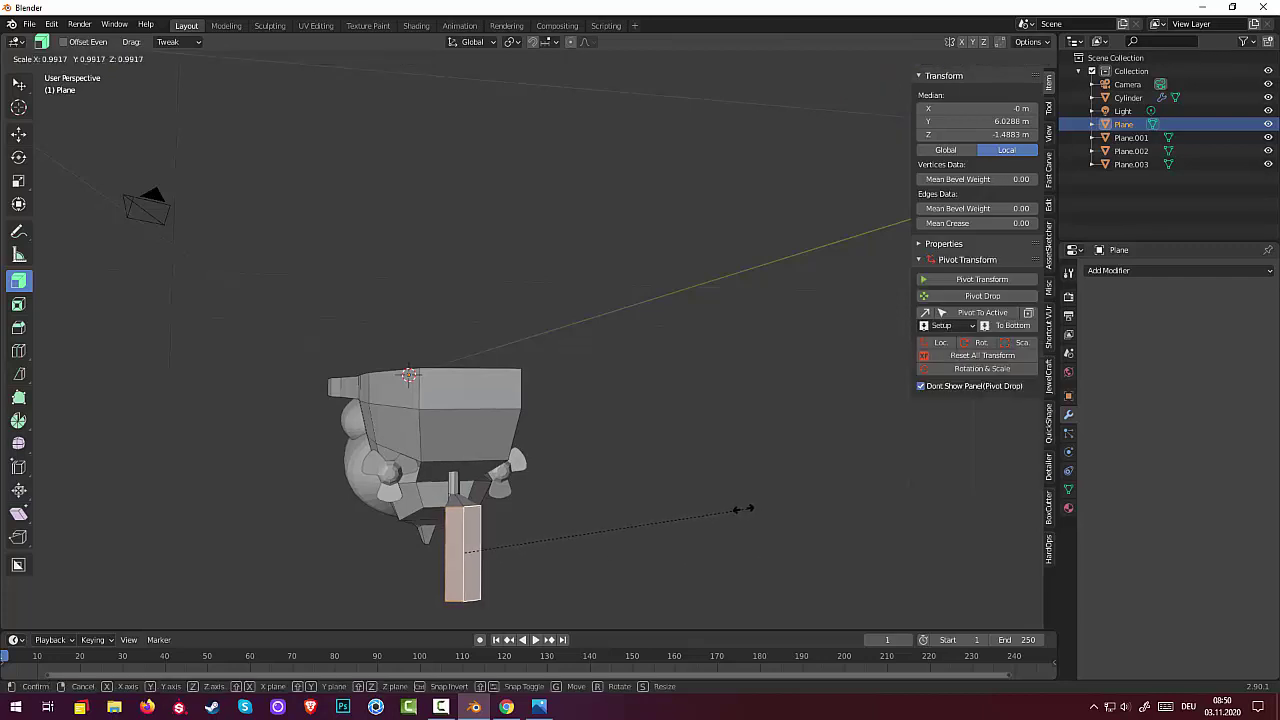
pyautogui.click(690, 523)
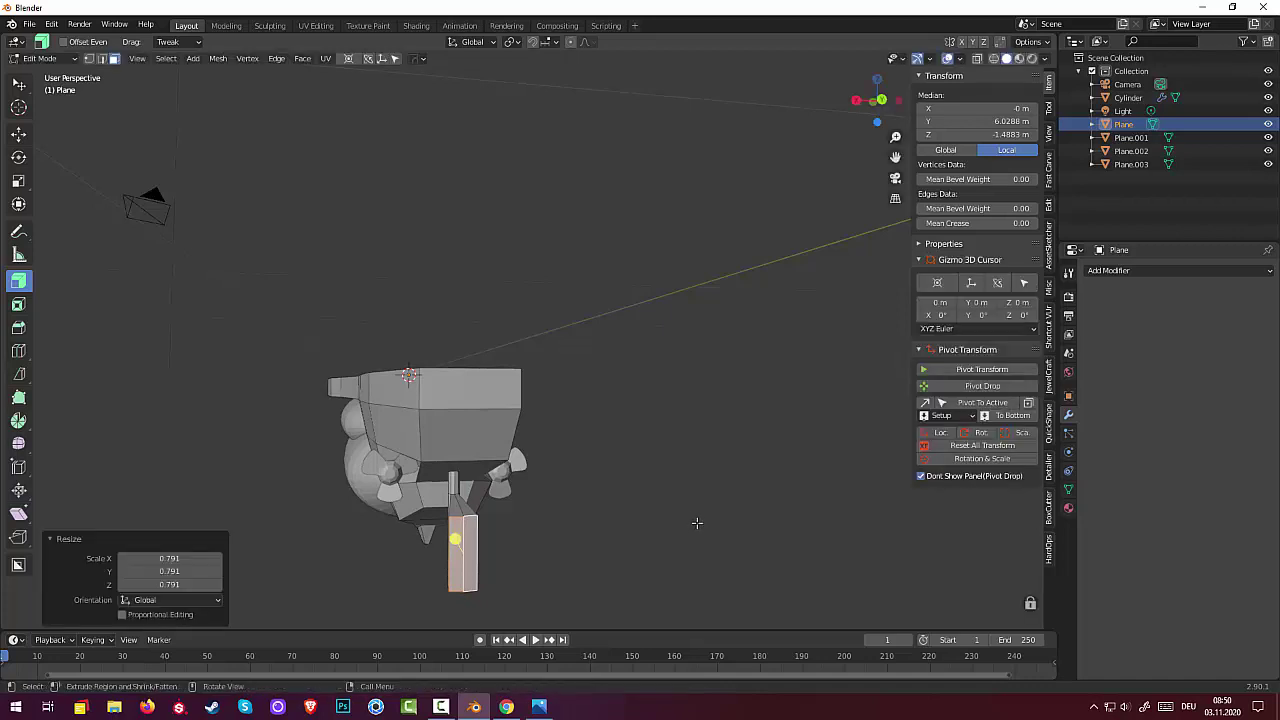
# Step: Narrow the rudder blade to 0.172 along X, checking it against the blueprint
pyautogui.press('s')
pyautogui.press('x')
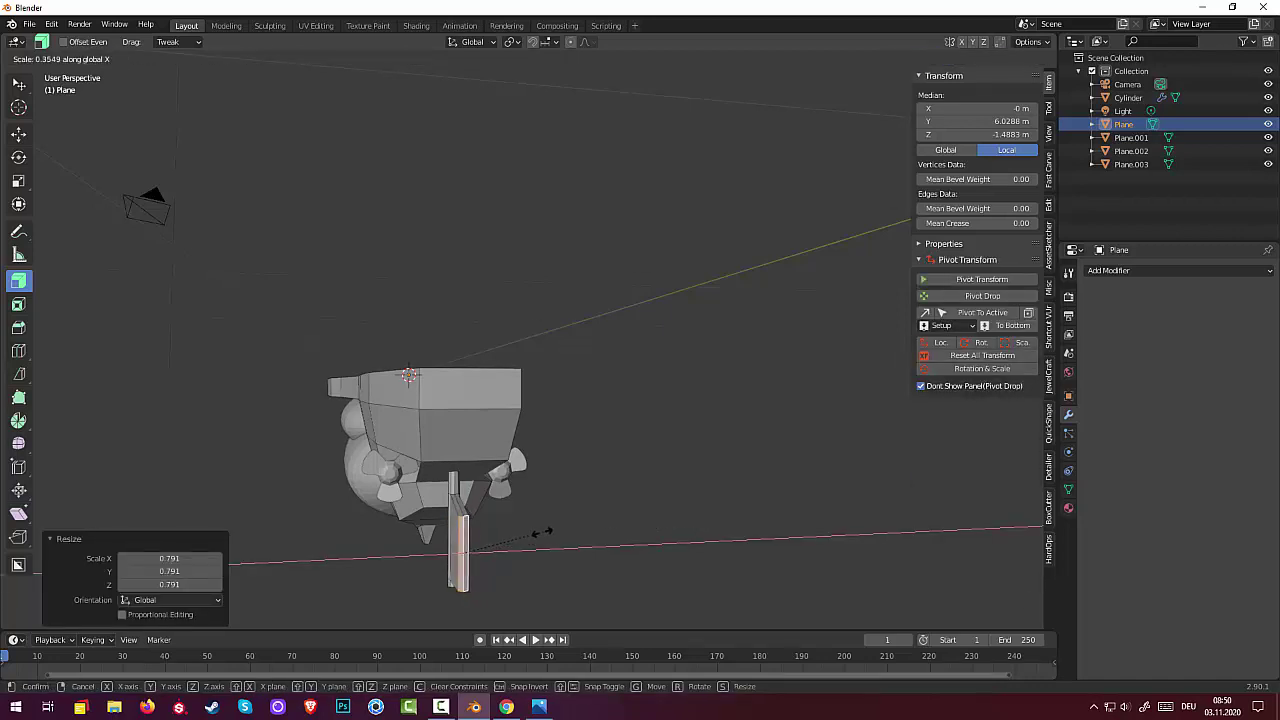
pyautogui.click(500, 543)
pyautogui.scroll(5, 460, 530)
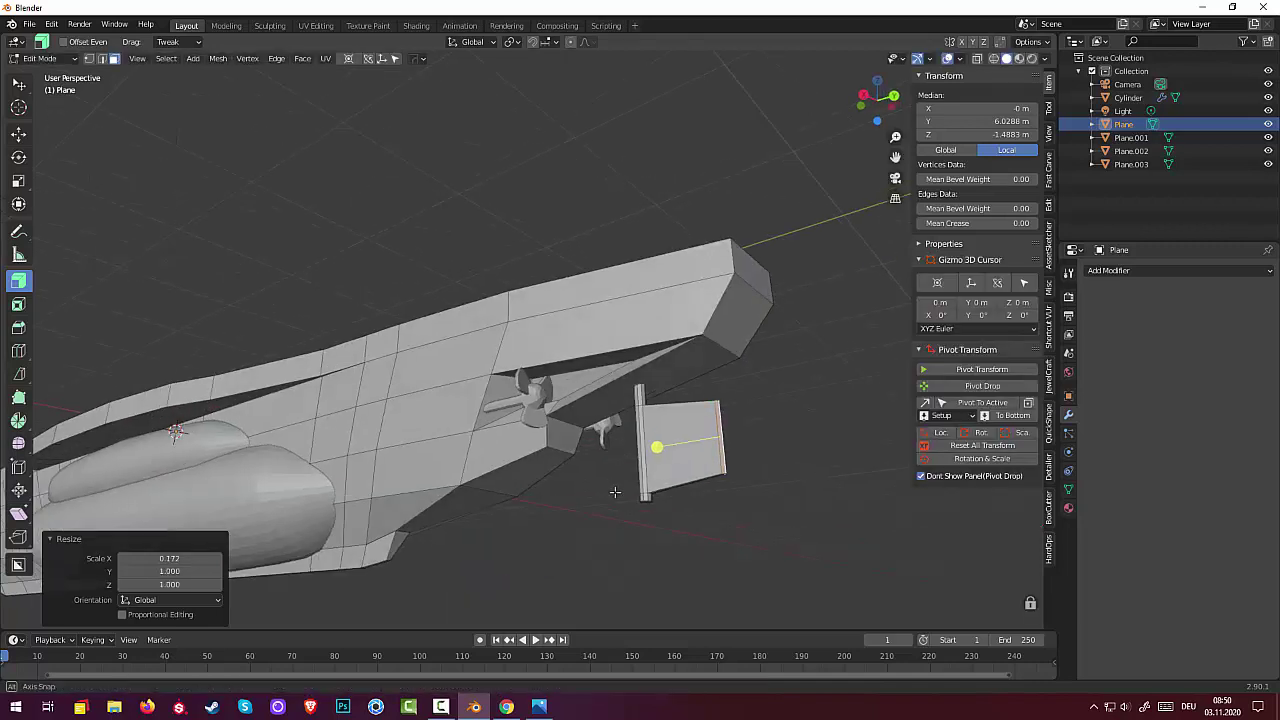
pyautogui.moveTo(460, 530)
pyautogui.mouseDown(button='middle')
pyautogui.moveTo(624, 498)
pyautogui.moveTo(649, 509)
pyautogui.moveTo(643, 537)
pyautogui.moveTo(537, 534)
pyautogui.moveTo(543, 500)
pyautogui.moveTo(647, 519)
pyautogui.moveTo(643, 509)
pyautogui.moveTo(620, 530)
pyautogui.mouseUp(button='middle')
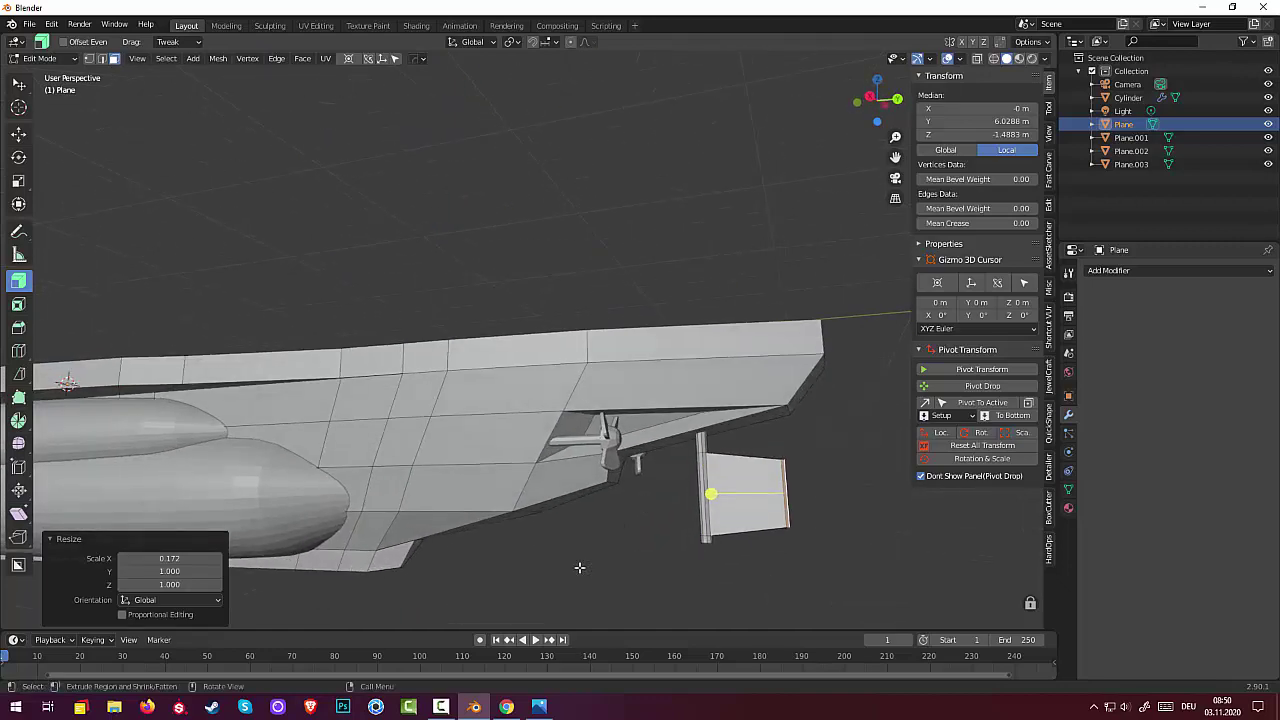
pyautogui.click(539, 709)
pyautogui.click(539, 709)
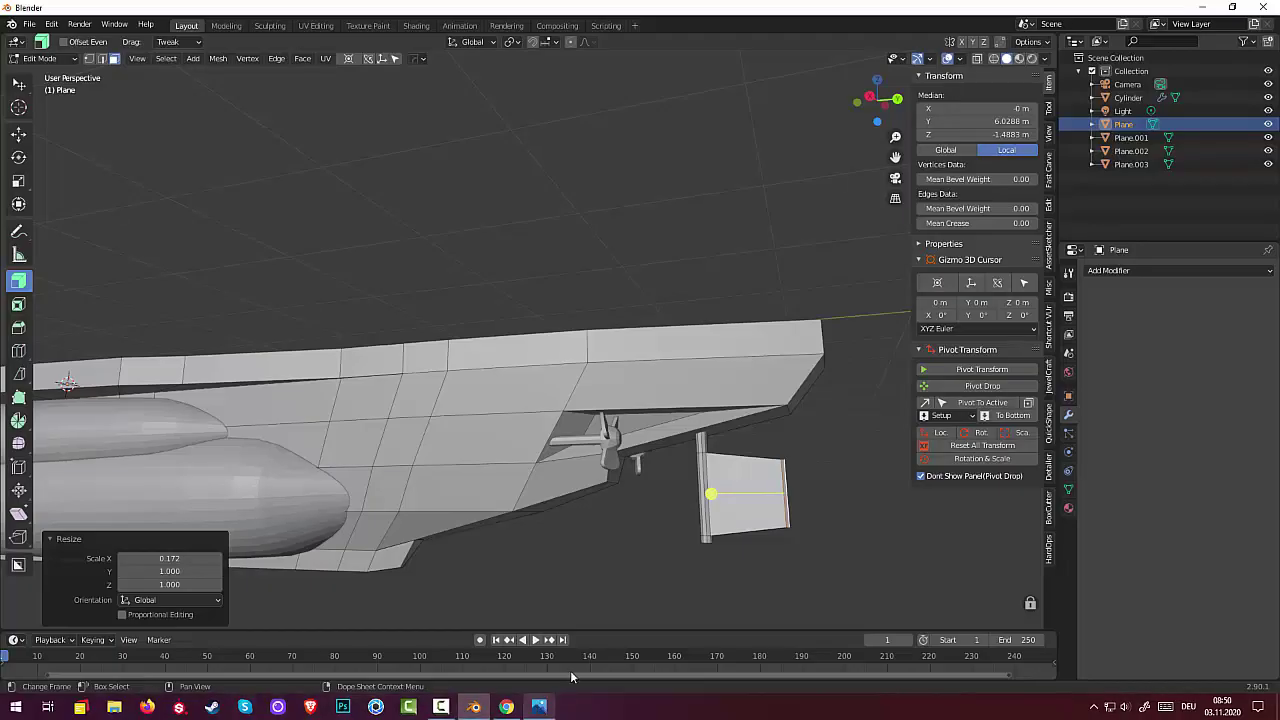
# Step: Select the rudder plane's lower corner vertex in vertex-select mode
pyautogui.moveTo(740, 548); pyautogui.dragTo(653, 528, button='middle')
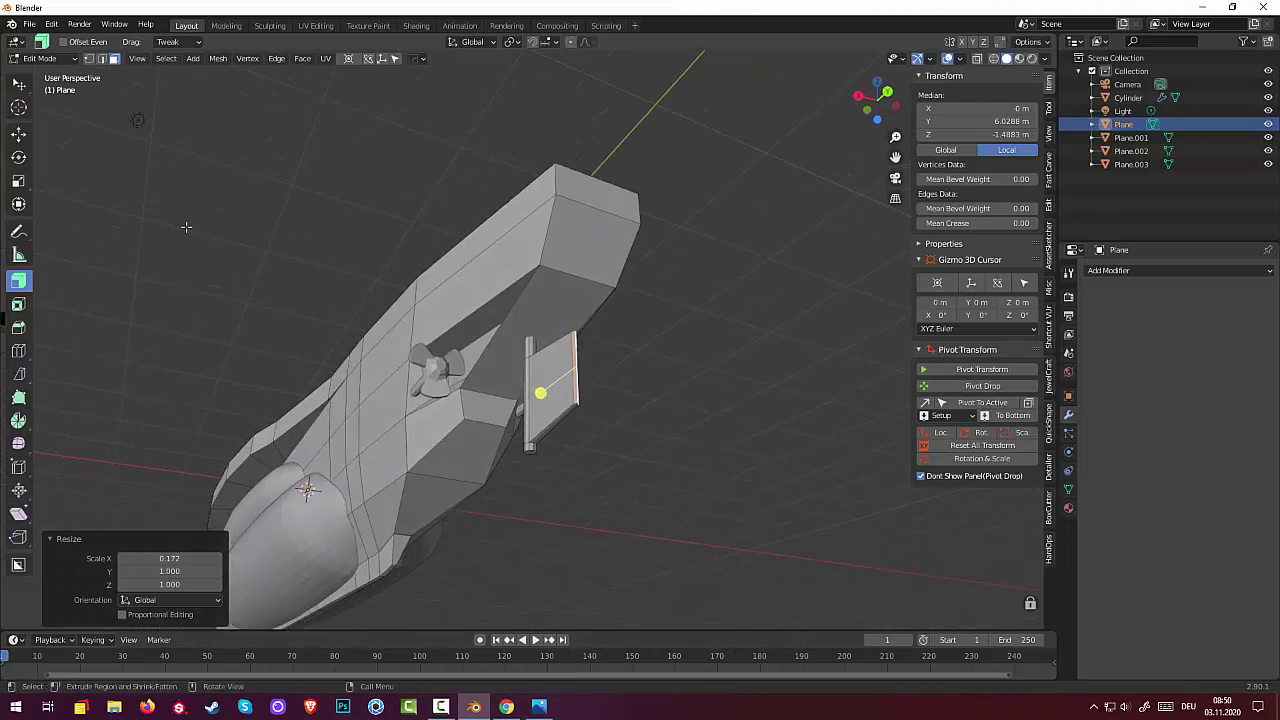
pyautogui.click(92, 59)
pyautogui.moveTo(657, 420); pyautogui.dragTo(713, 455, button='middle')
pyautogui.click(729, 457)
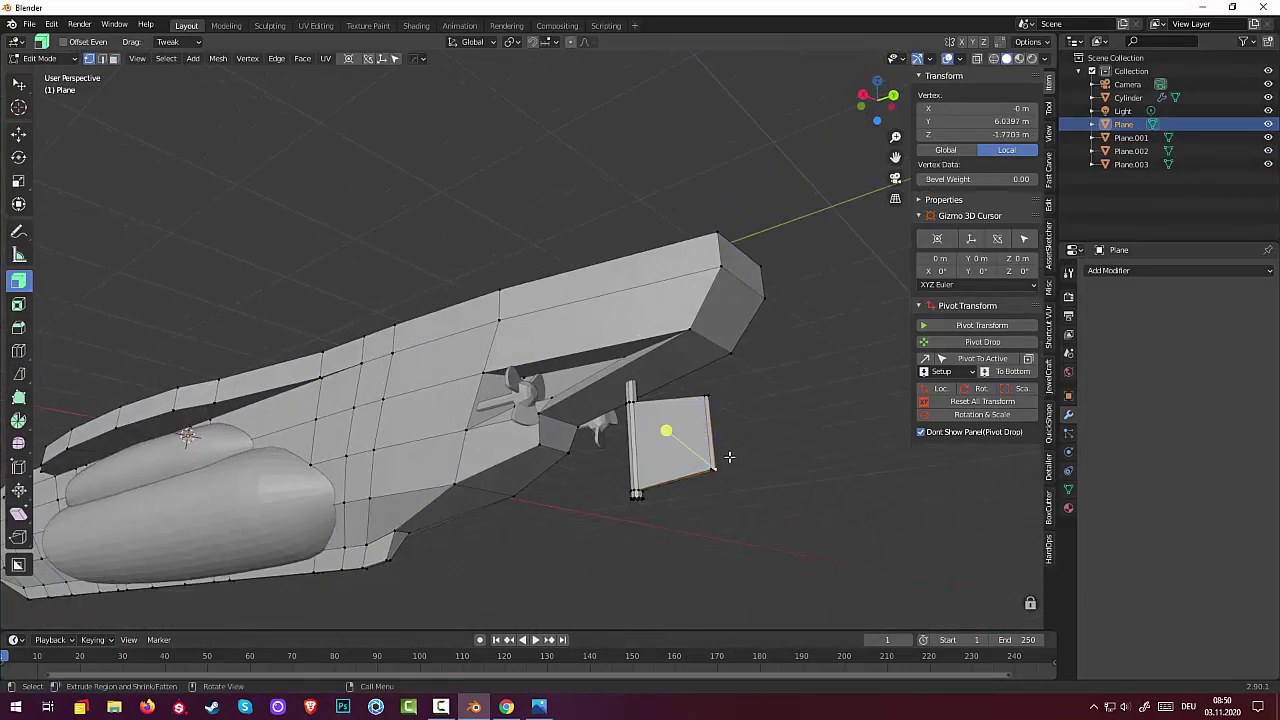
# Step: In wireframe, box-select the rudder's corner vertices and move them in right side view
pyautogui.click(994, 59)
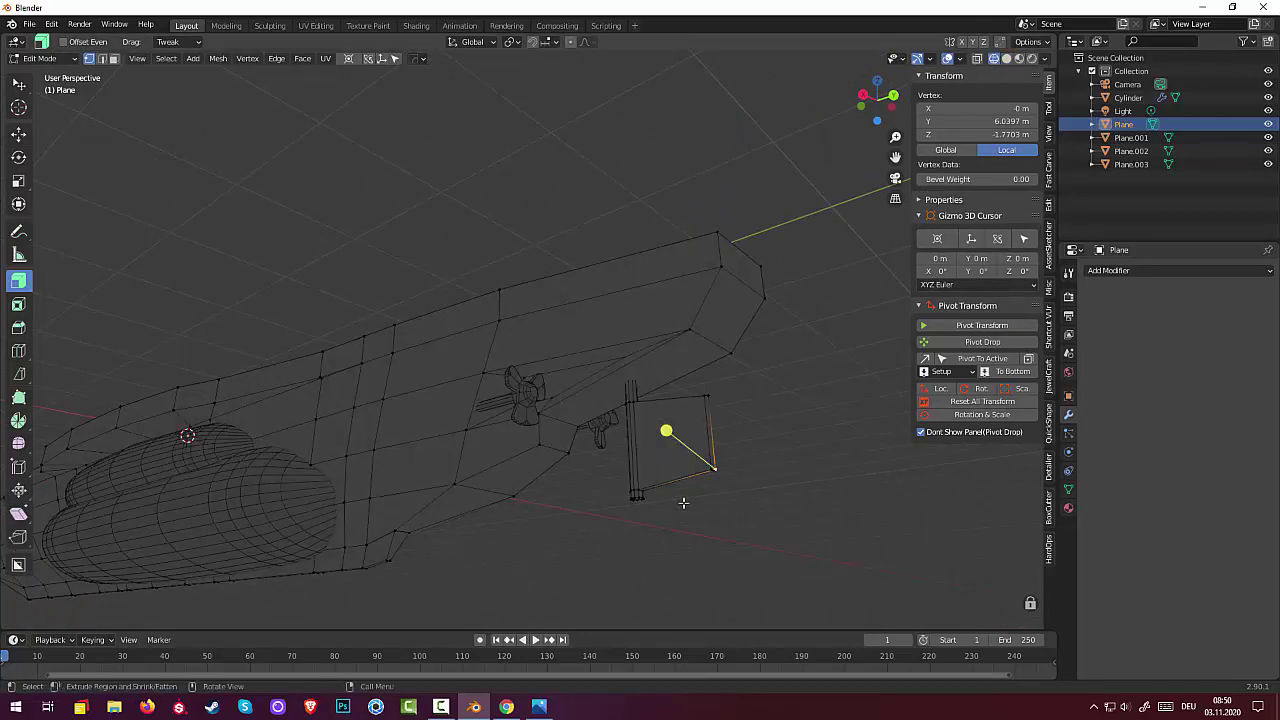
pyautogui.press('b')
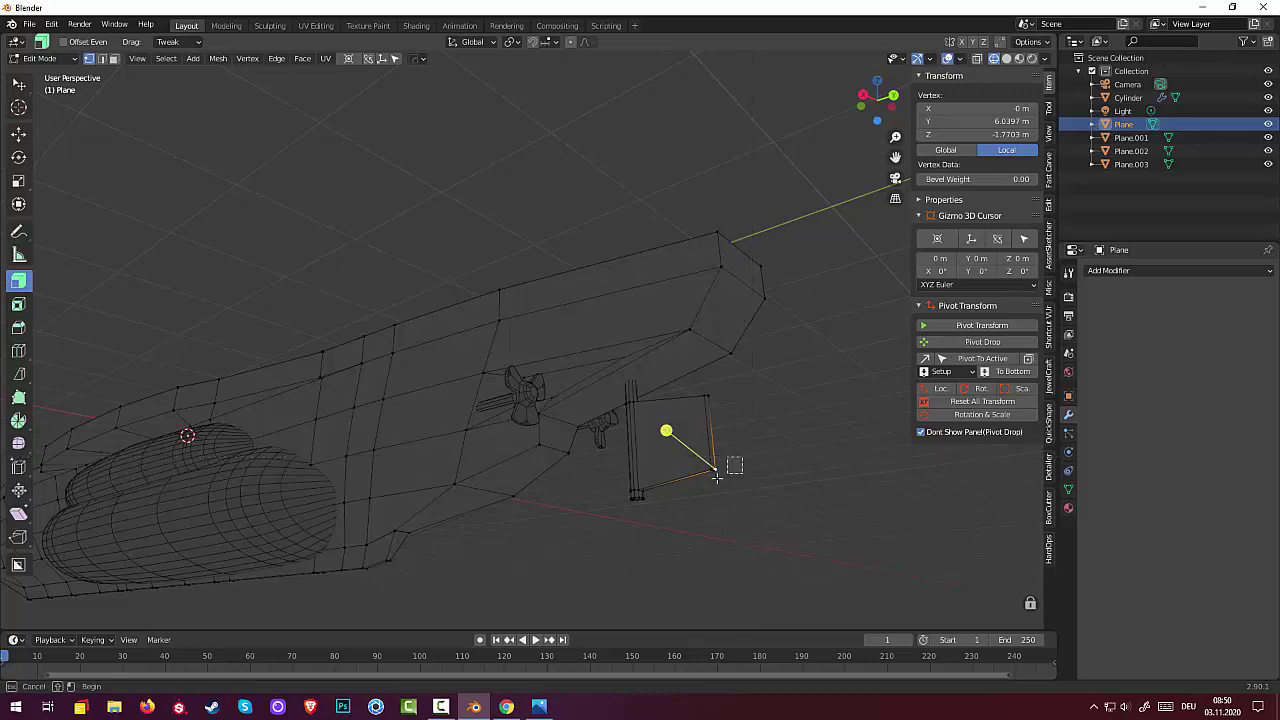
pyautogui.moveTo(749, 457); pyautogui.dragTo(684, 494)
pyautogui.press('KP_3')
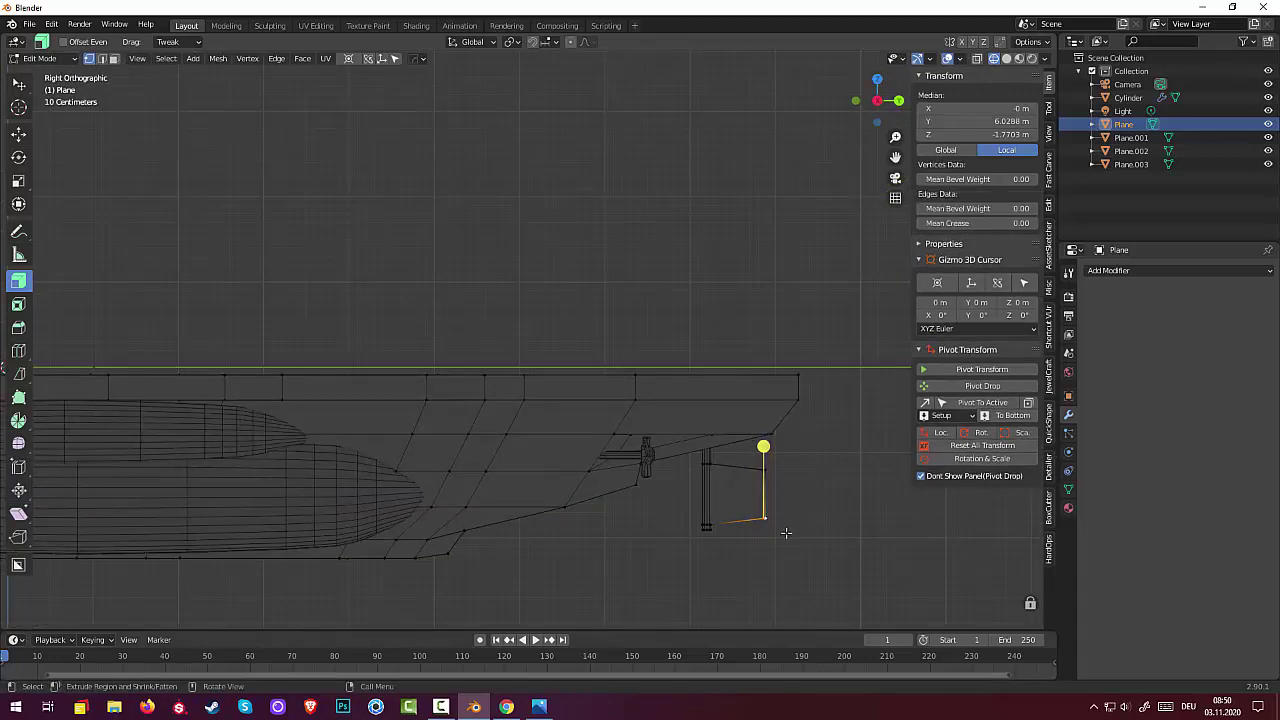
pyautogui.press('g')
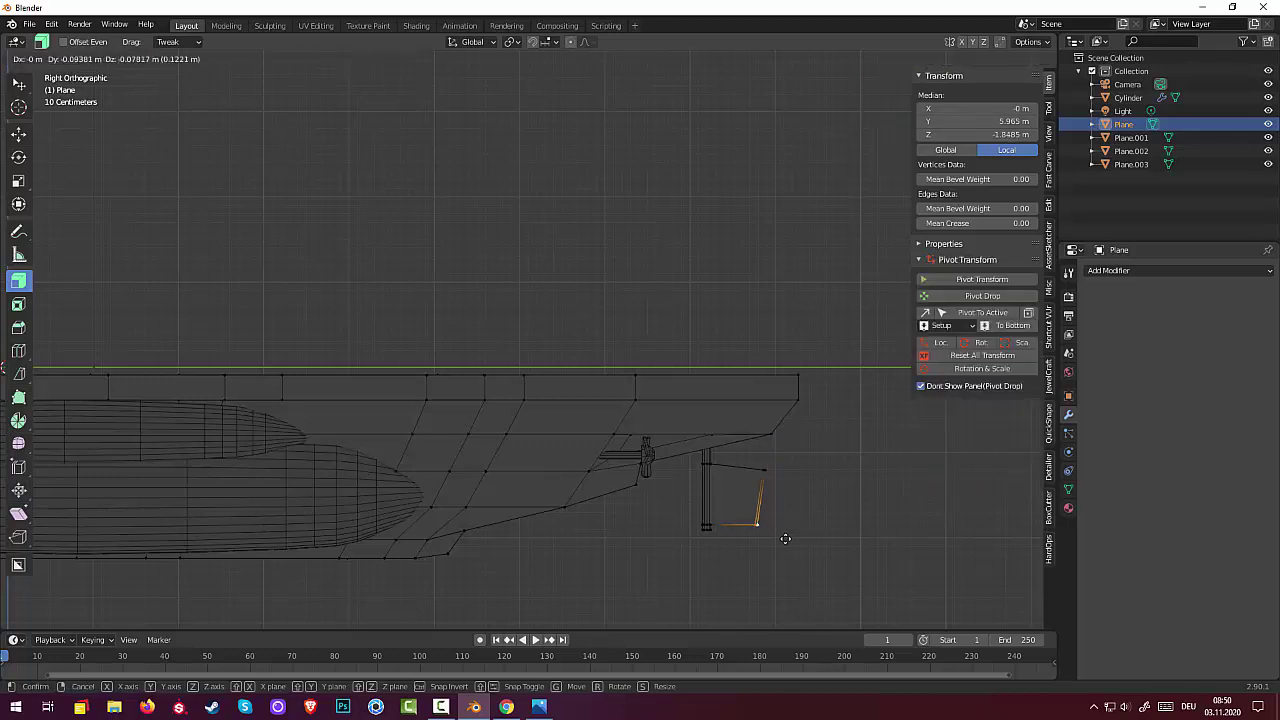
pyautogui.click(780, 534)
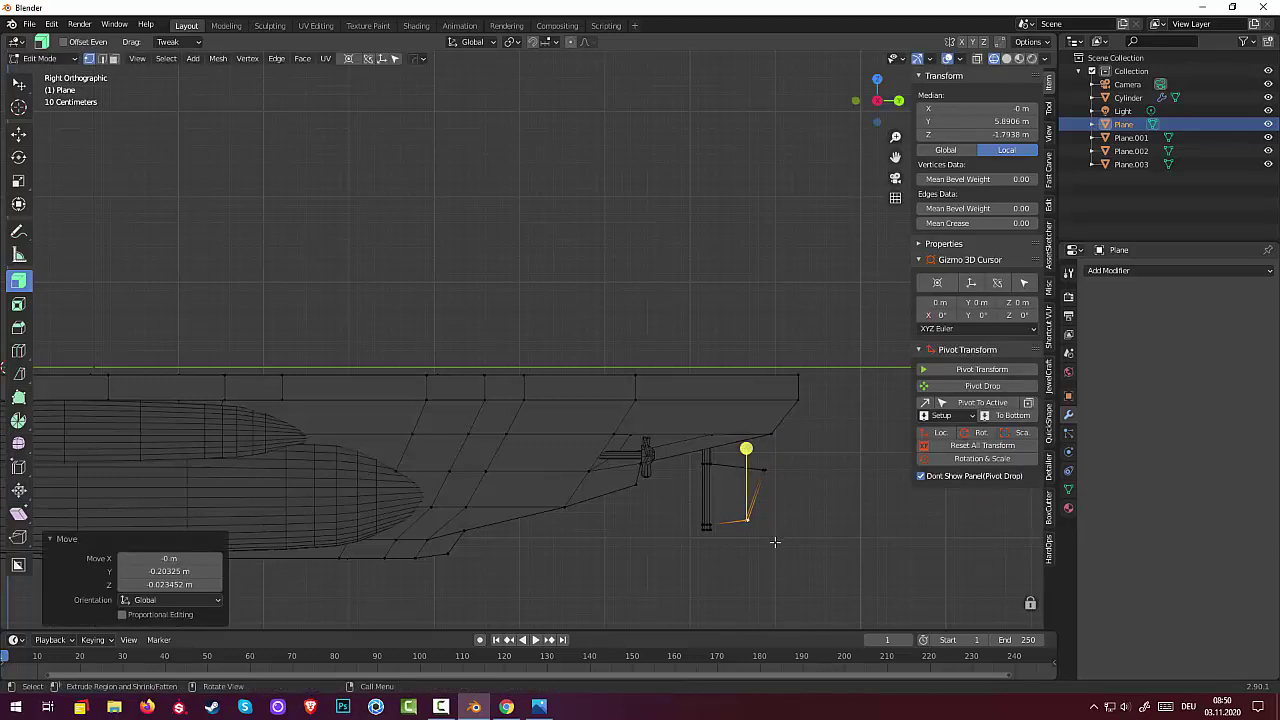
# Step: Raise the vertices of the rudder's small vertical part along Z
pyautogui.click(694, 460)
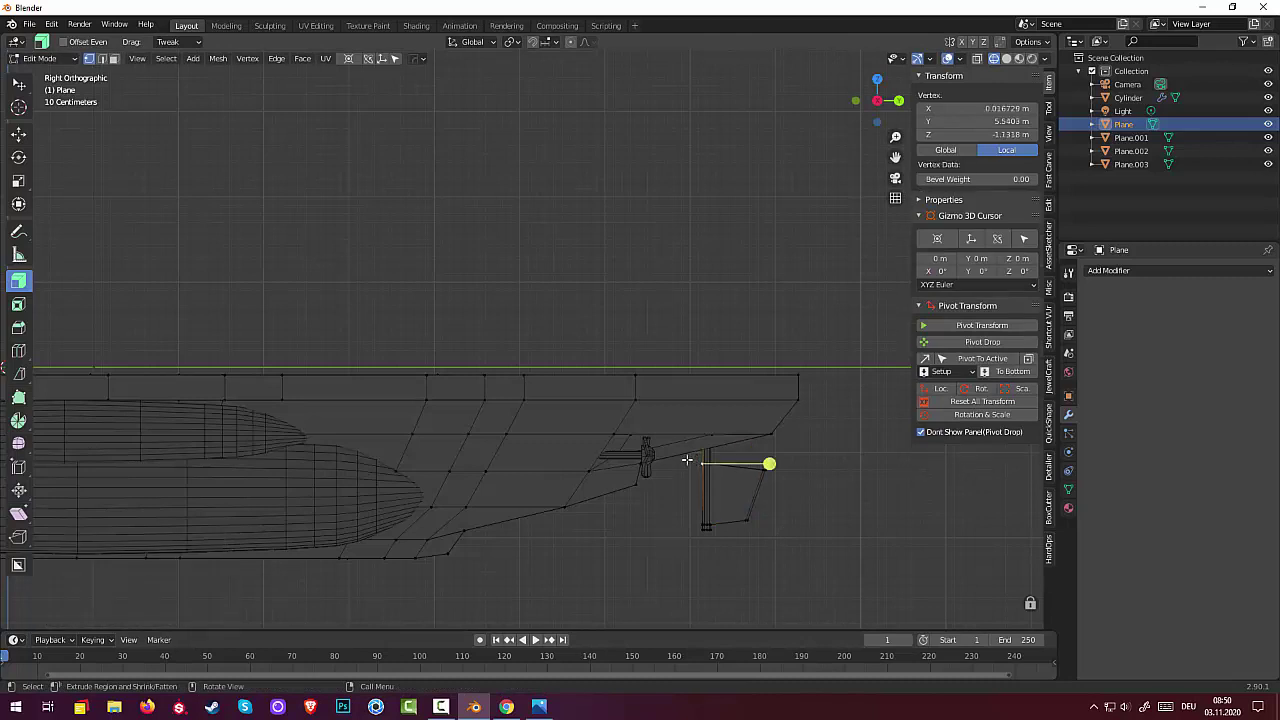
pyautogui.moveTo(686, 457); pyautogui.dragTo(792, 485)
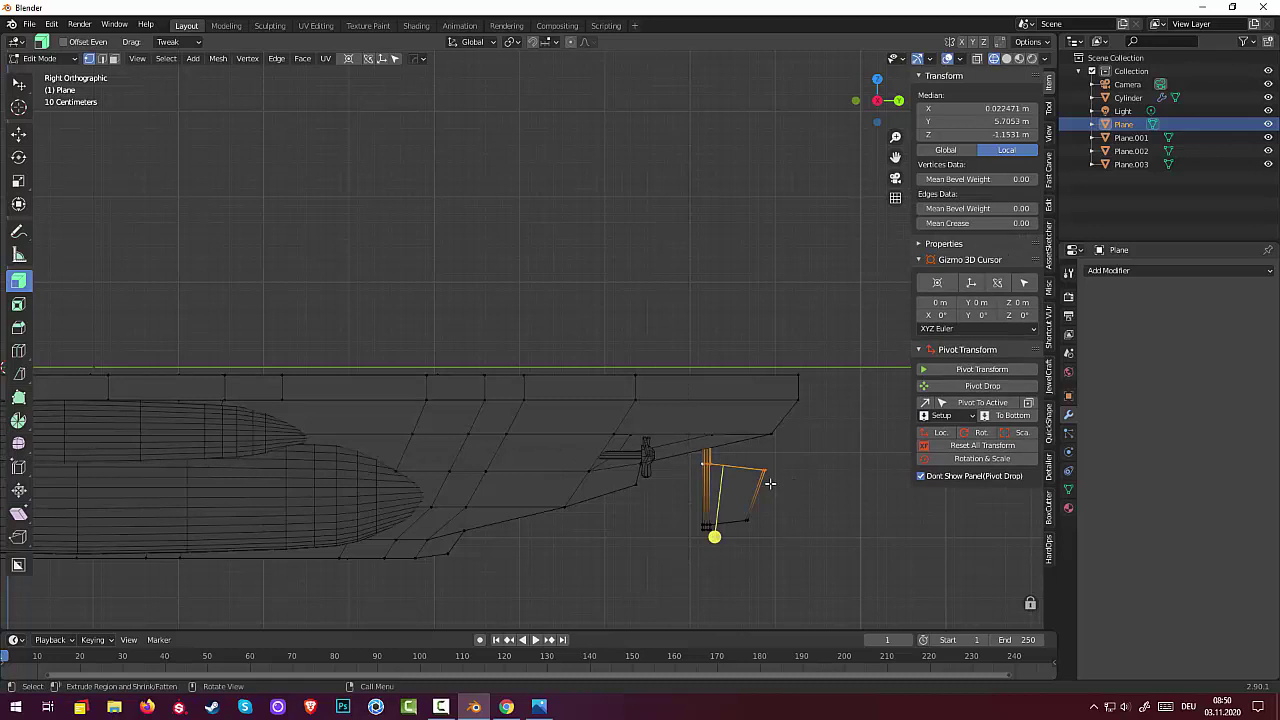
pyautogui.press('g')
pyautogui.press('z')
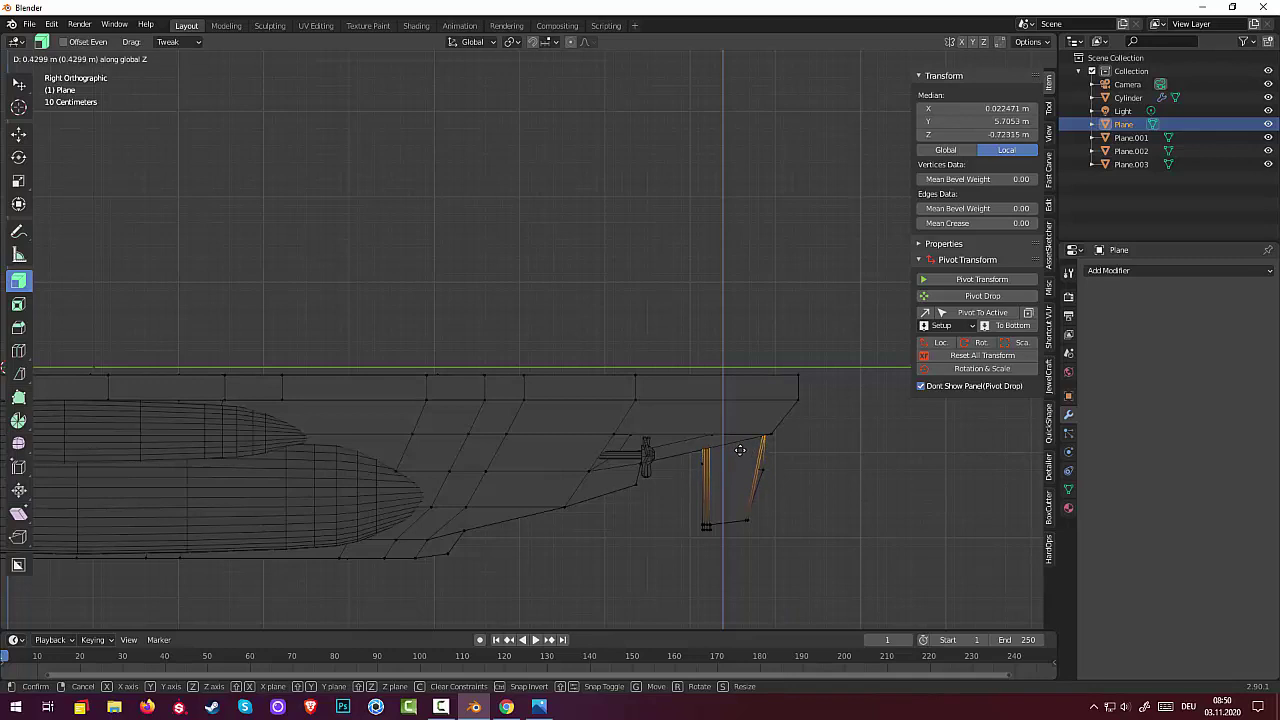
pyautogui.click(740, 457)
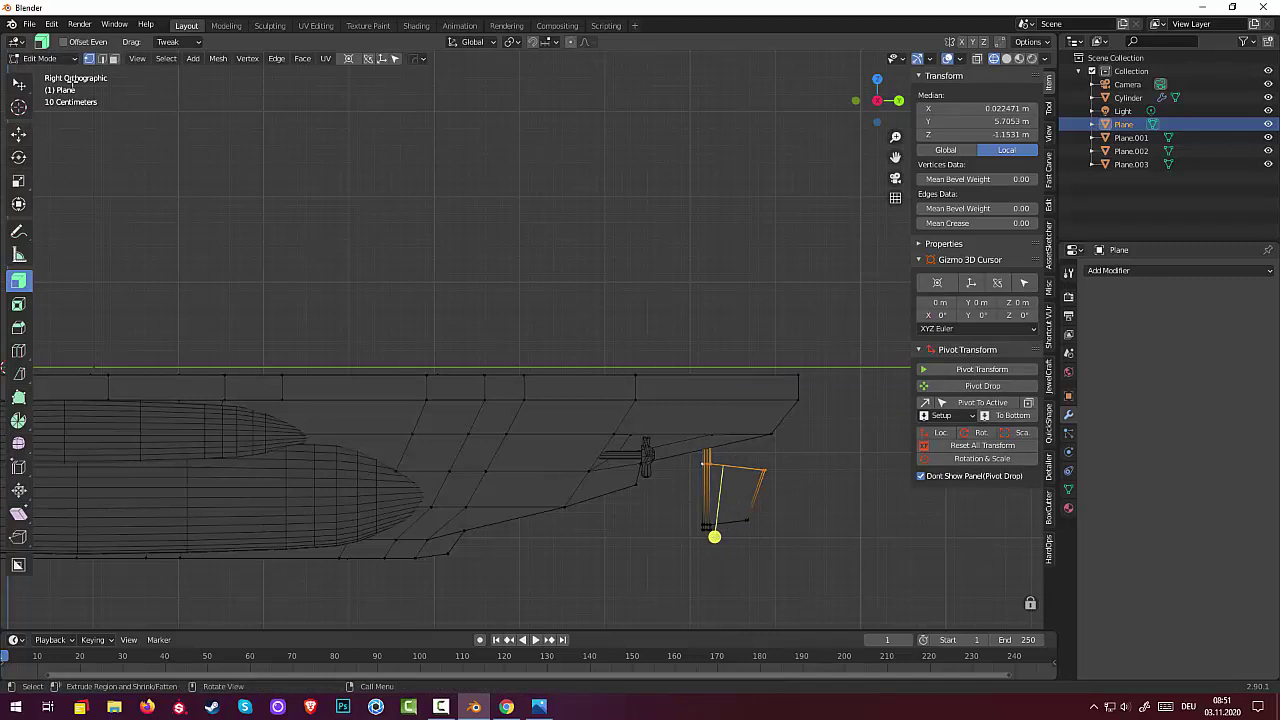
# Step: Cut a new vertical edge loop across the rudder blade
pyautogui.click(45, 58)
pyautogui.click(730, 469)
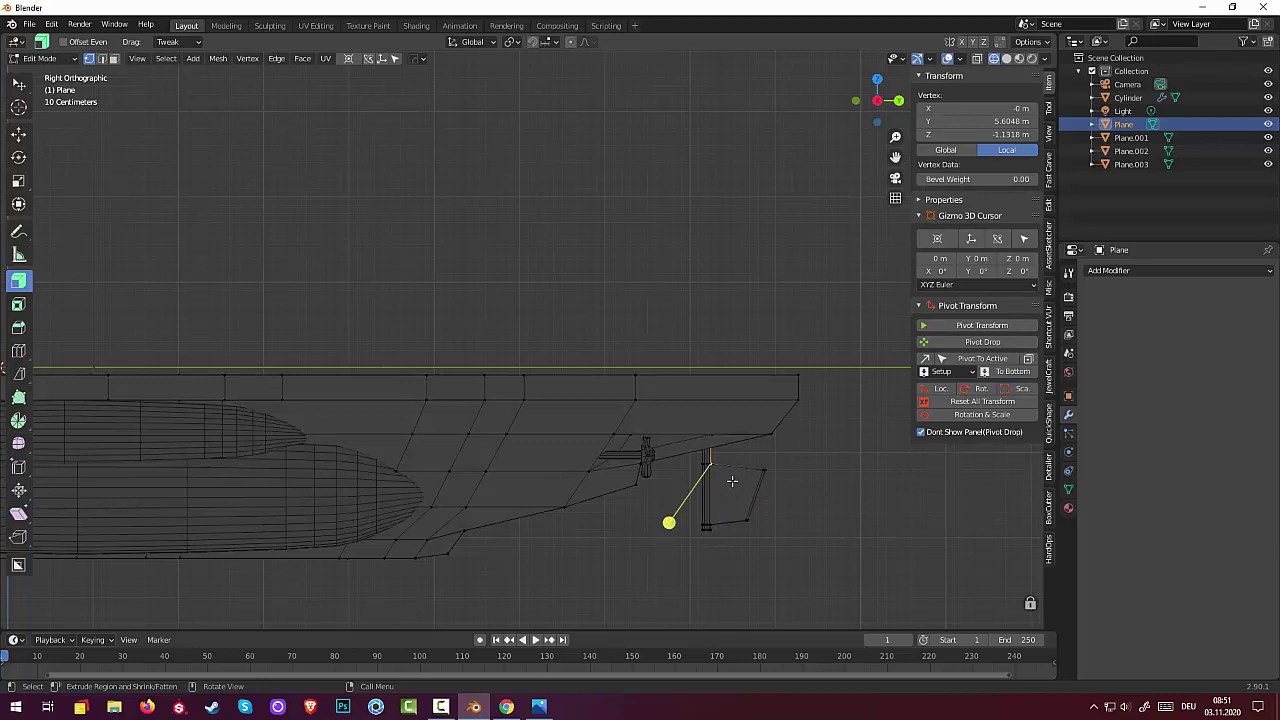
pyautogui.hotkey('ctrl', 'r')
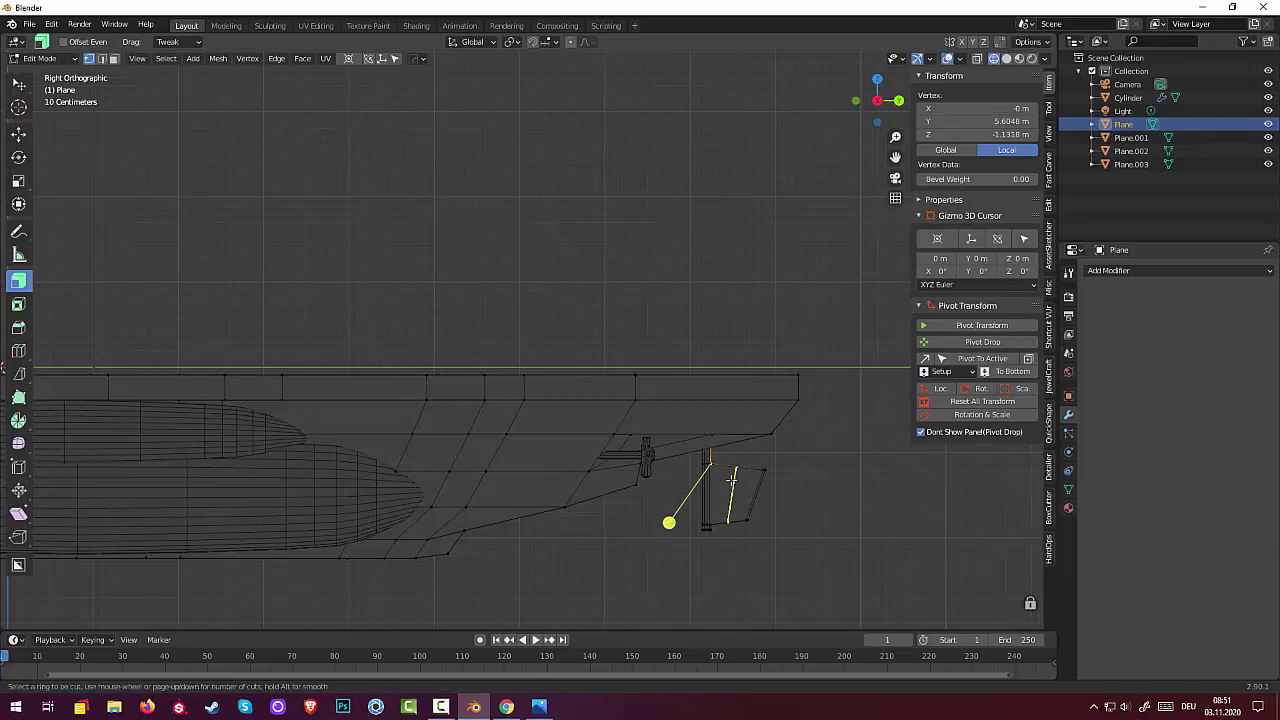
pyautogui.click(733, 482)
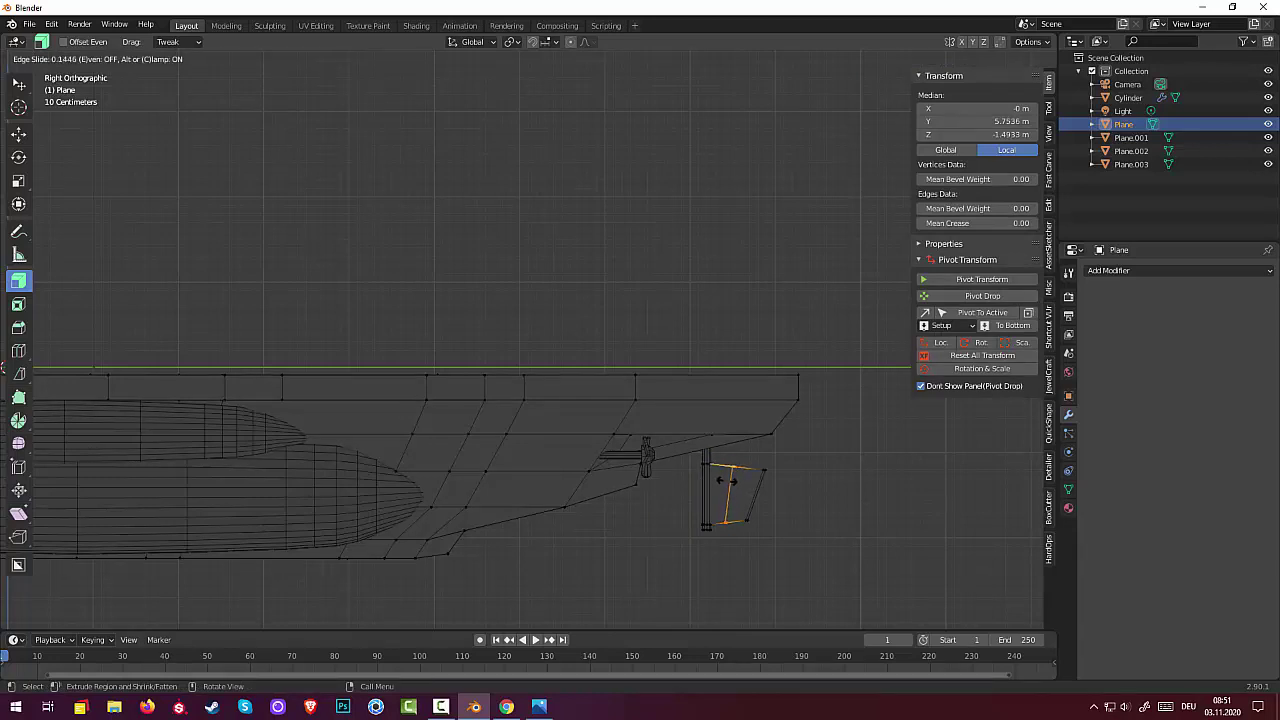
pyautogui.click(728, 481)
# Step: Straighten the new loop with S Y 0, merge a stray vertex at last, and reposition the bottom vertex
pyautogui.write('sy')
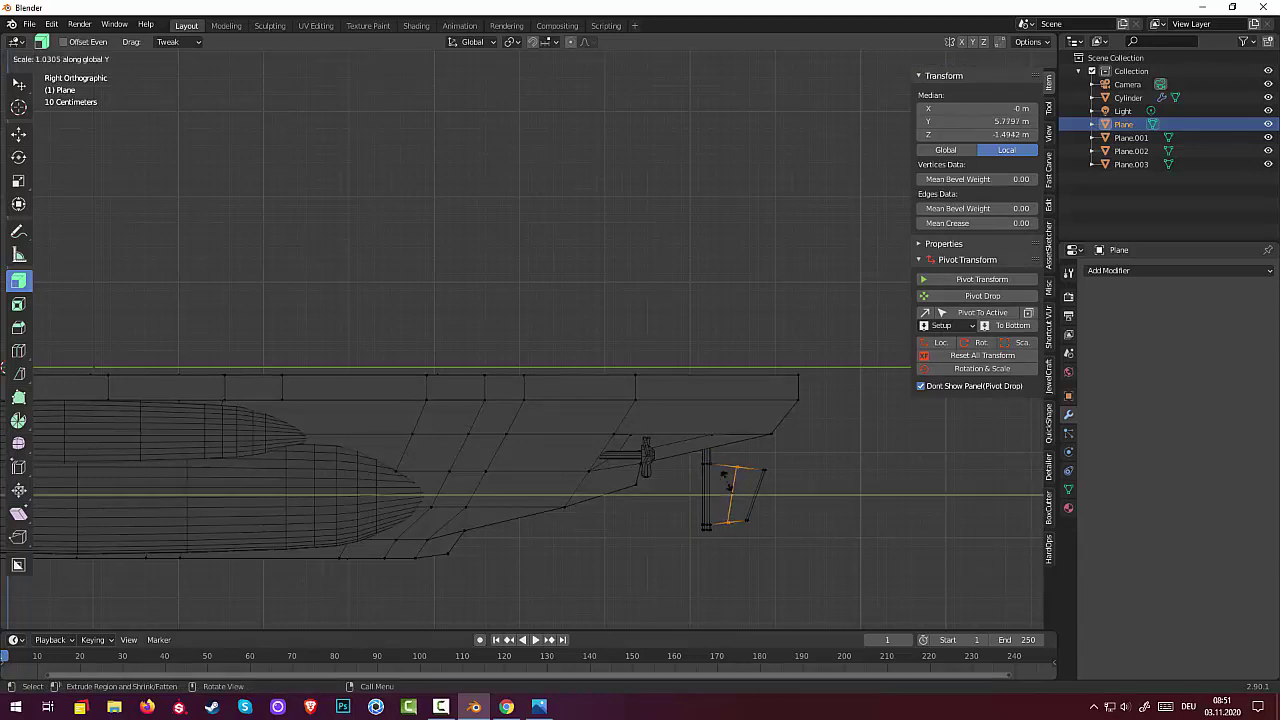
pyautogui.write('0')
pyautogui.press('Return')
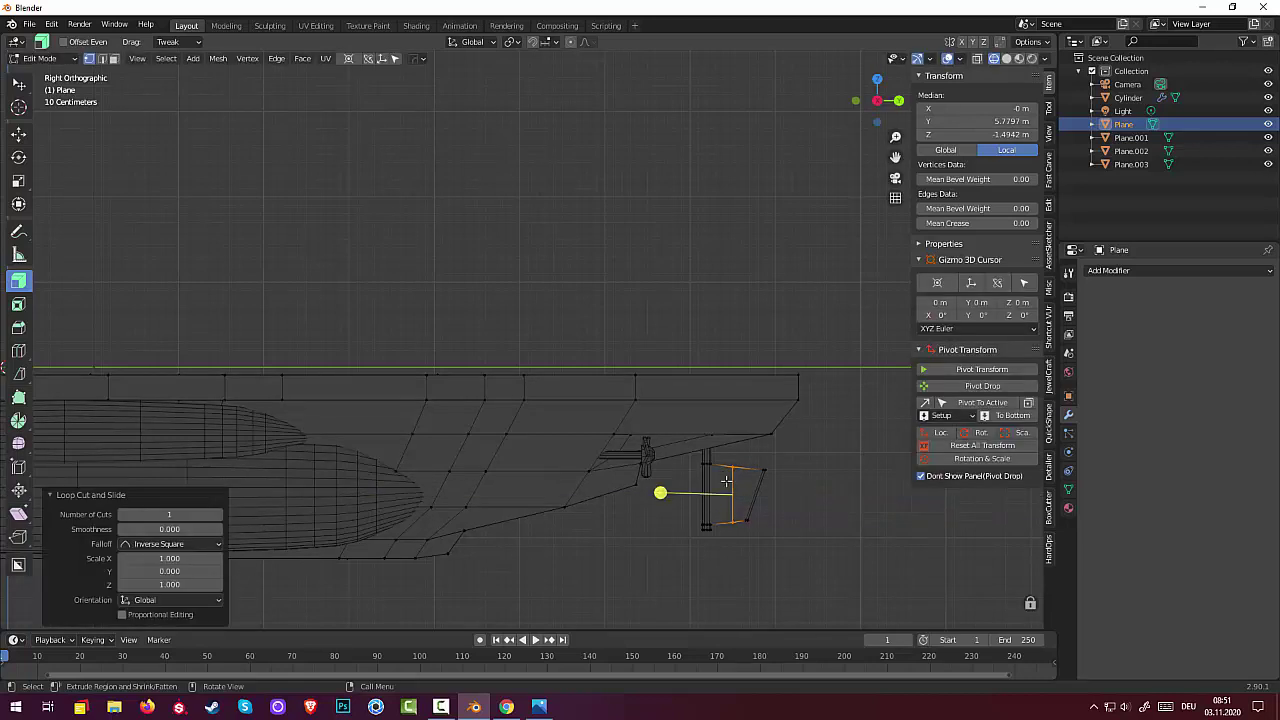
pyautogui.click(727, 467)
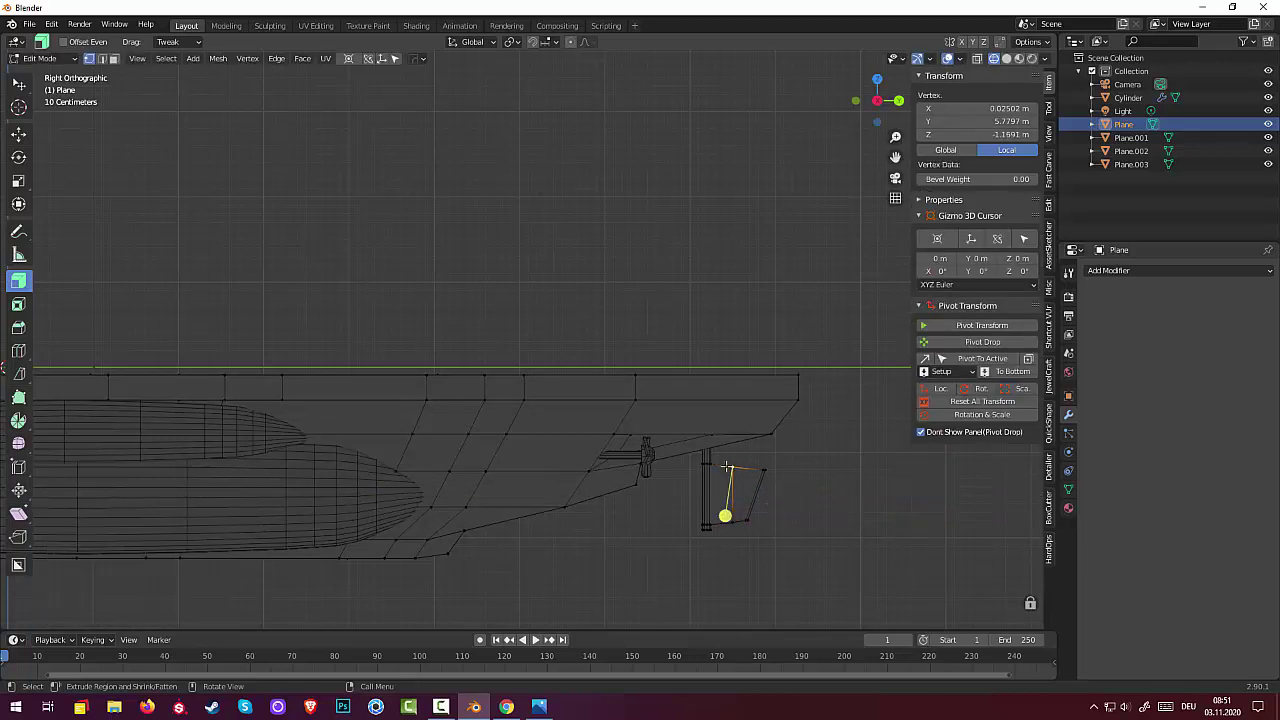
pyautogui.press('x')
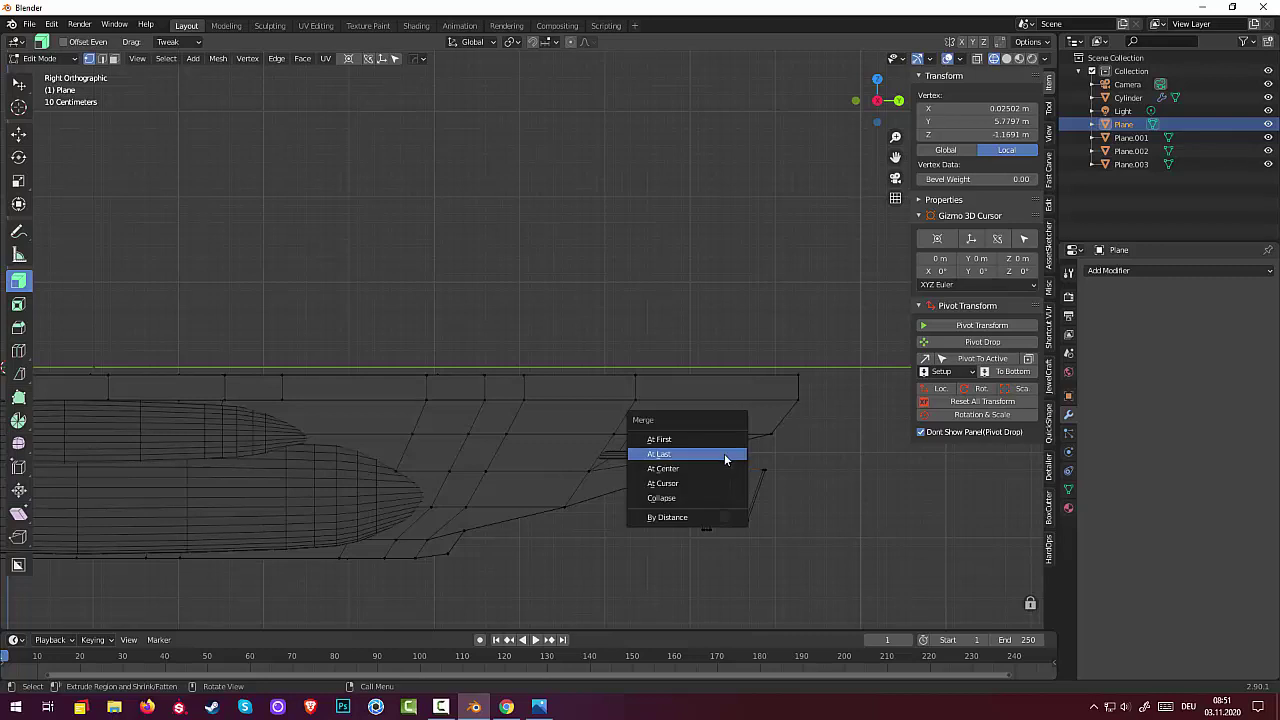
pyautogui.click(729, 455)
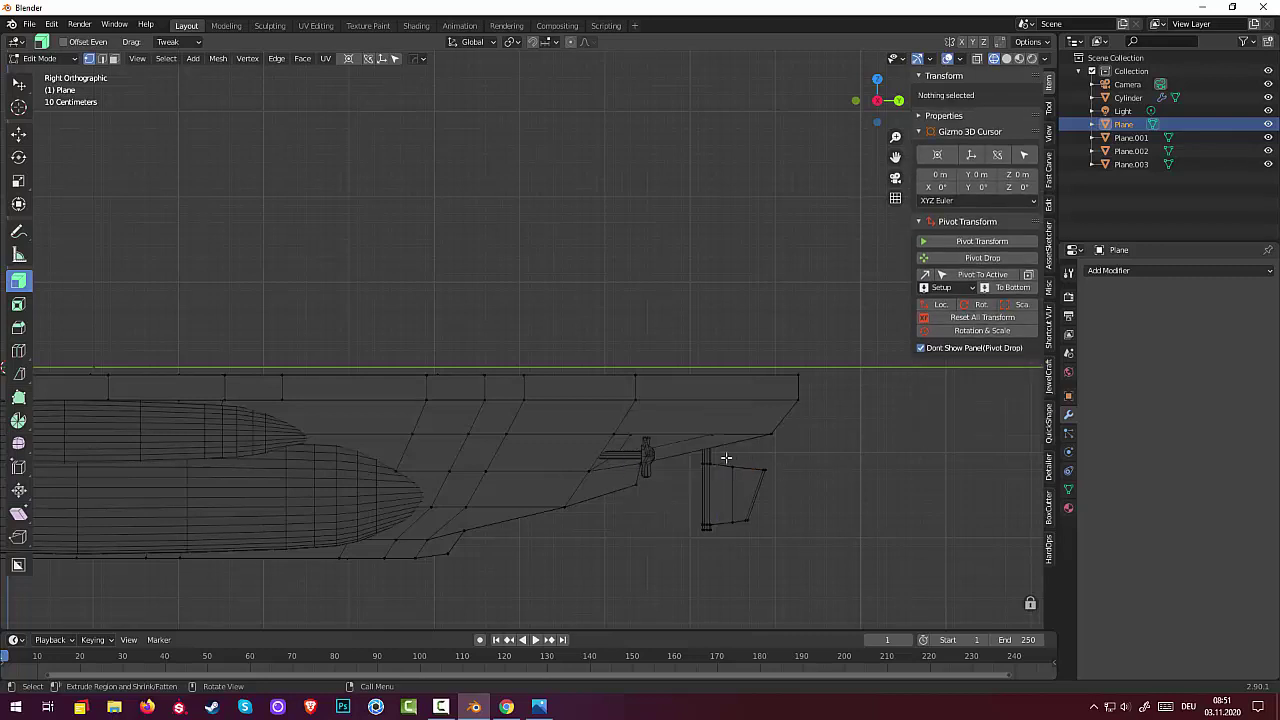
pyautogui.click(725, 516)
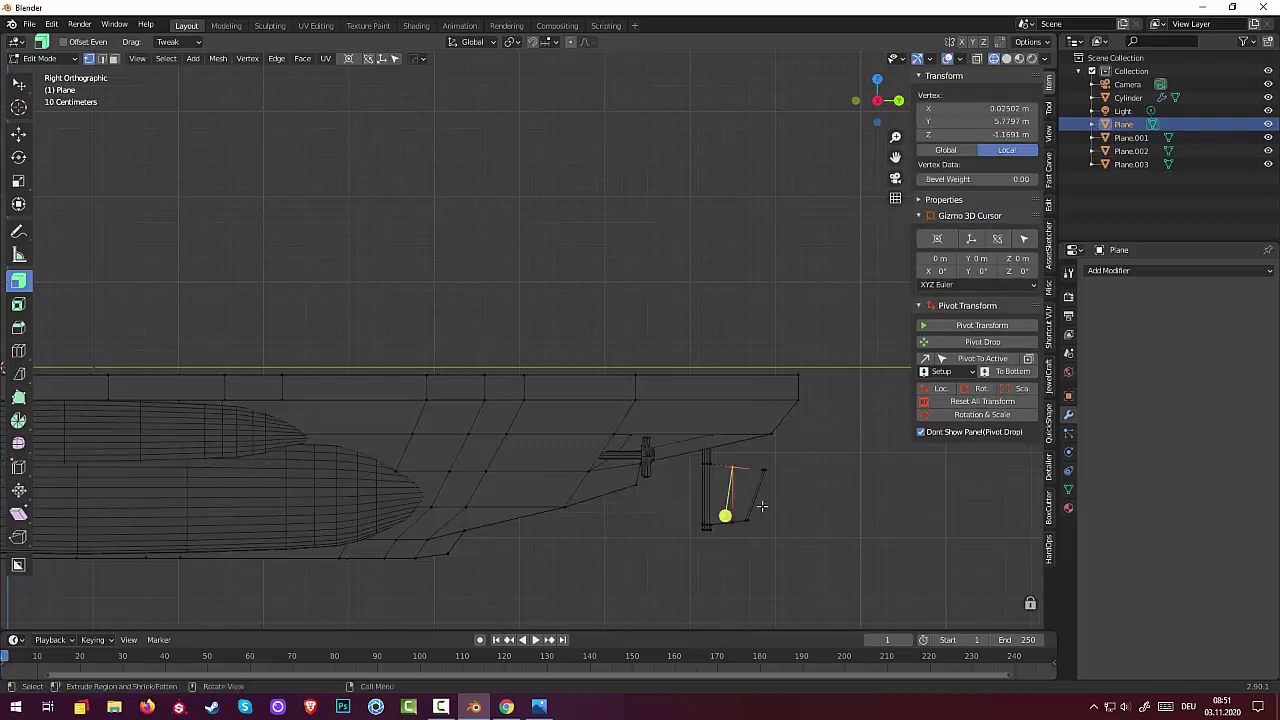
pyautogui.press('g')
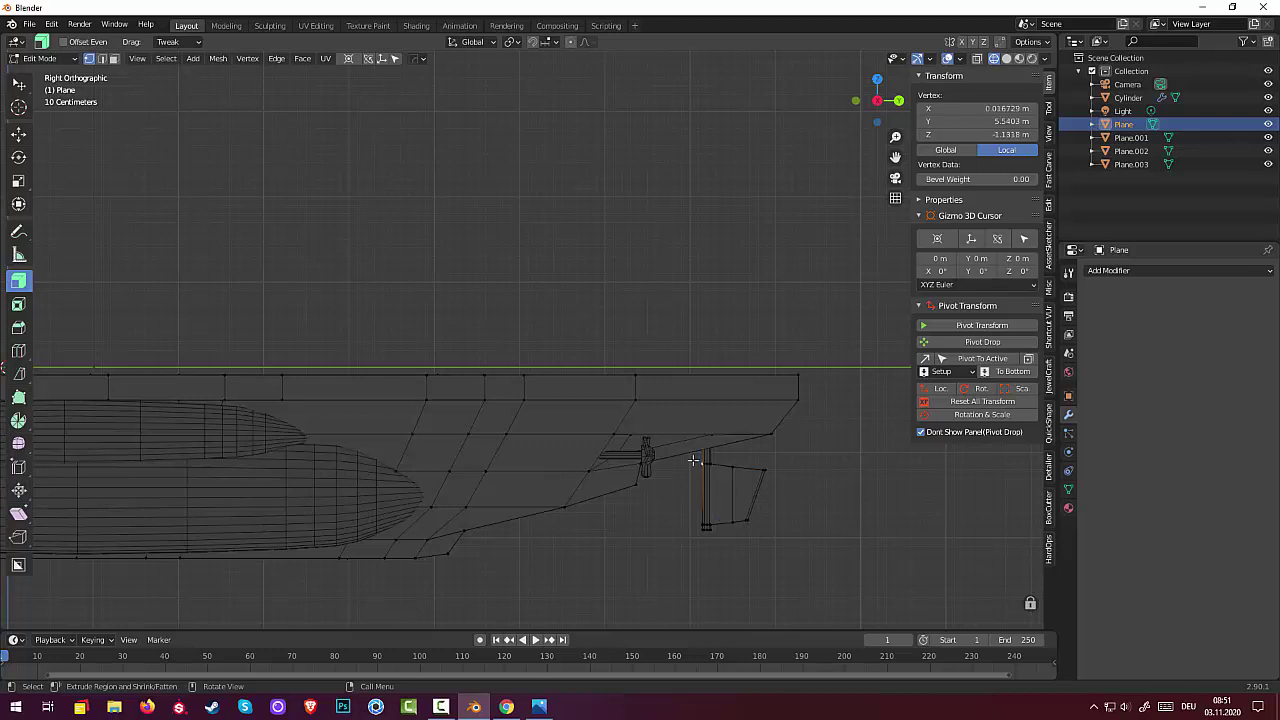
pyautogui.click(692, 462)
# Step: Raise the rudder's upper vertices about 0.15 m along Z to meet the hull's underside
pyautogui.press('b')
pyautogui.moveTo(686, 462); pyautogui.dragTo(735, 477)
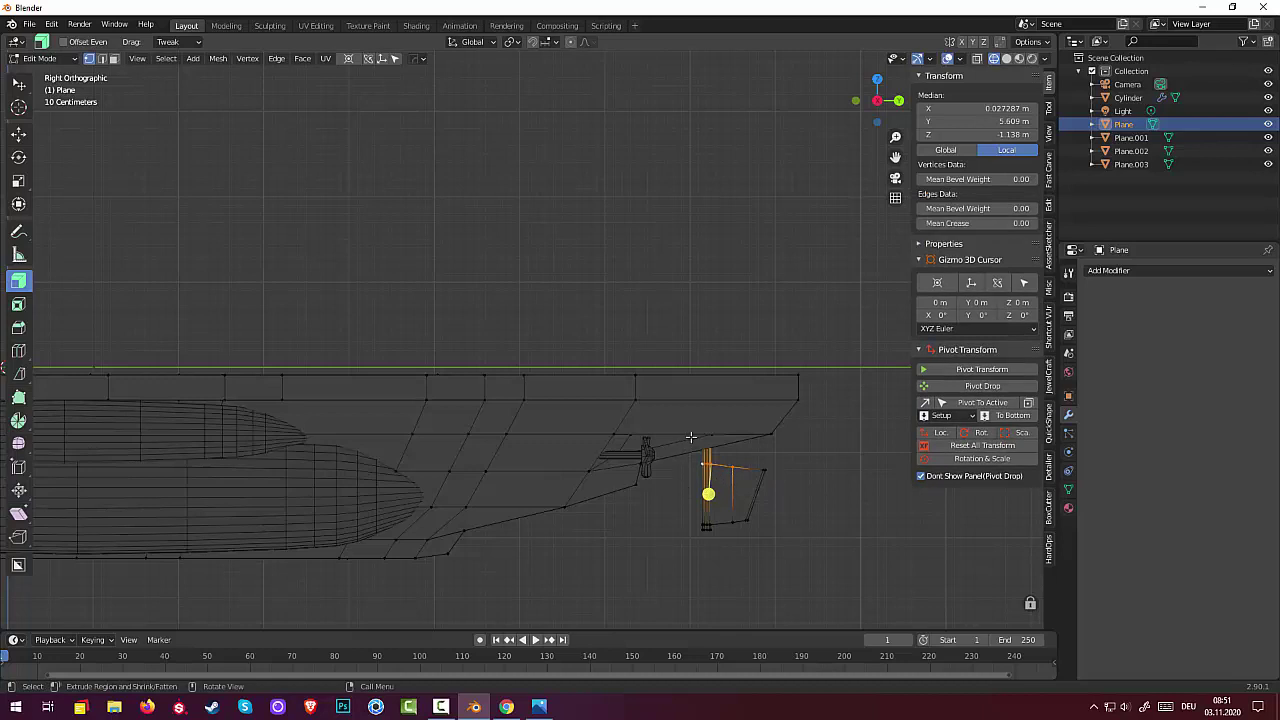
pyautogui.press('g')
pyautogui.press('z')
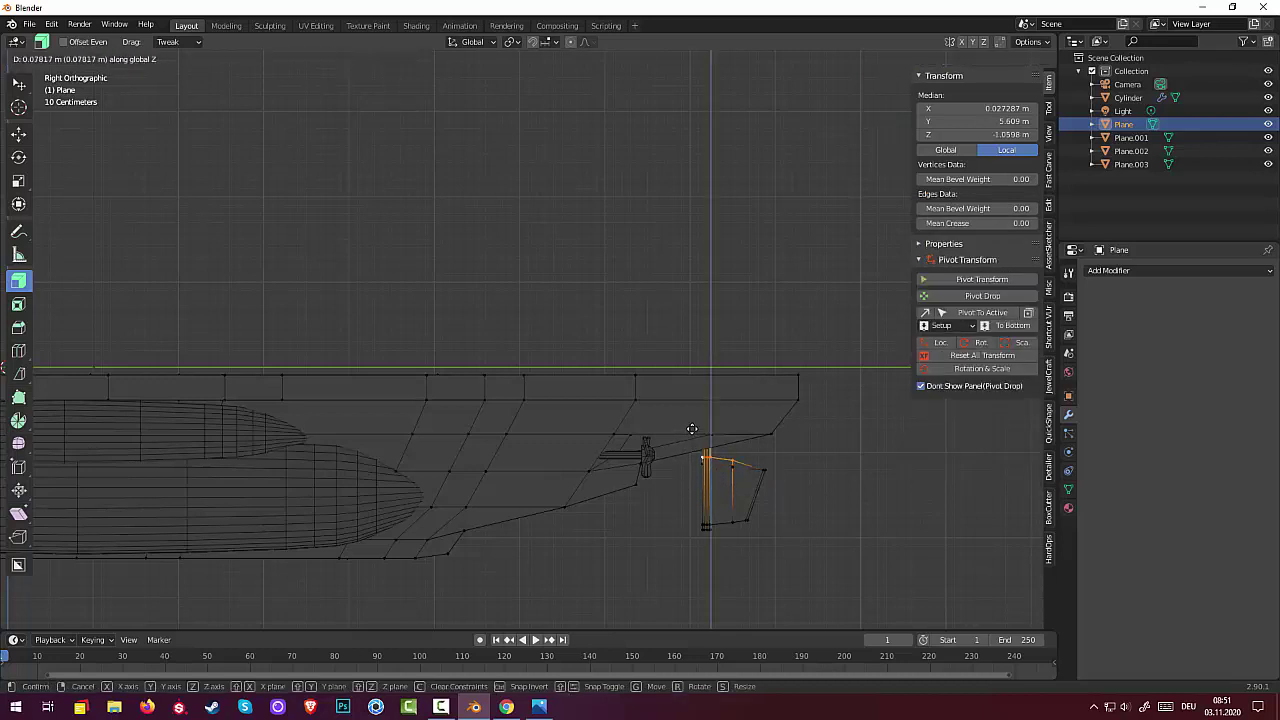
pyautogui.rightClick(692, 442)
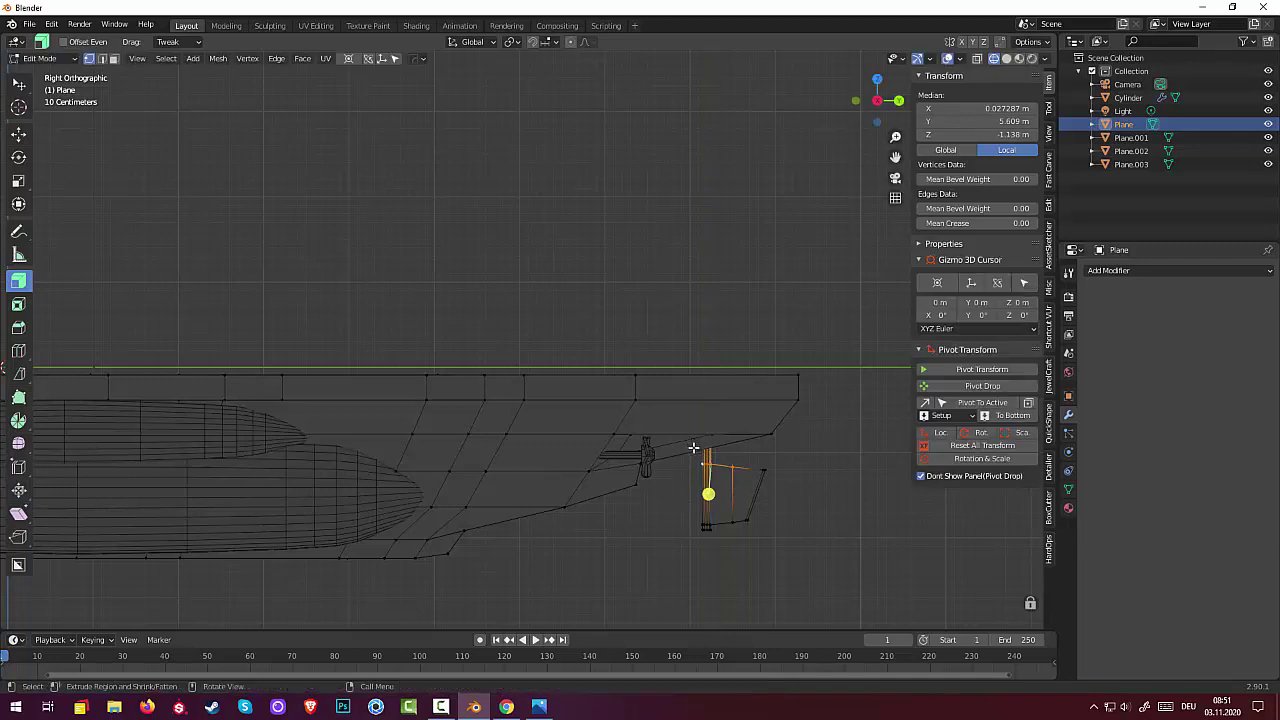
pyautogui.press('b')
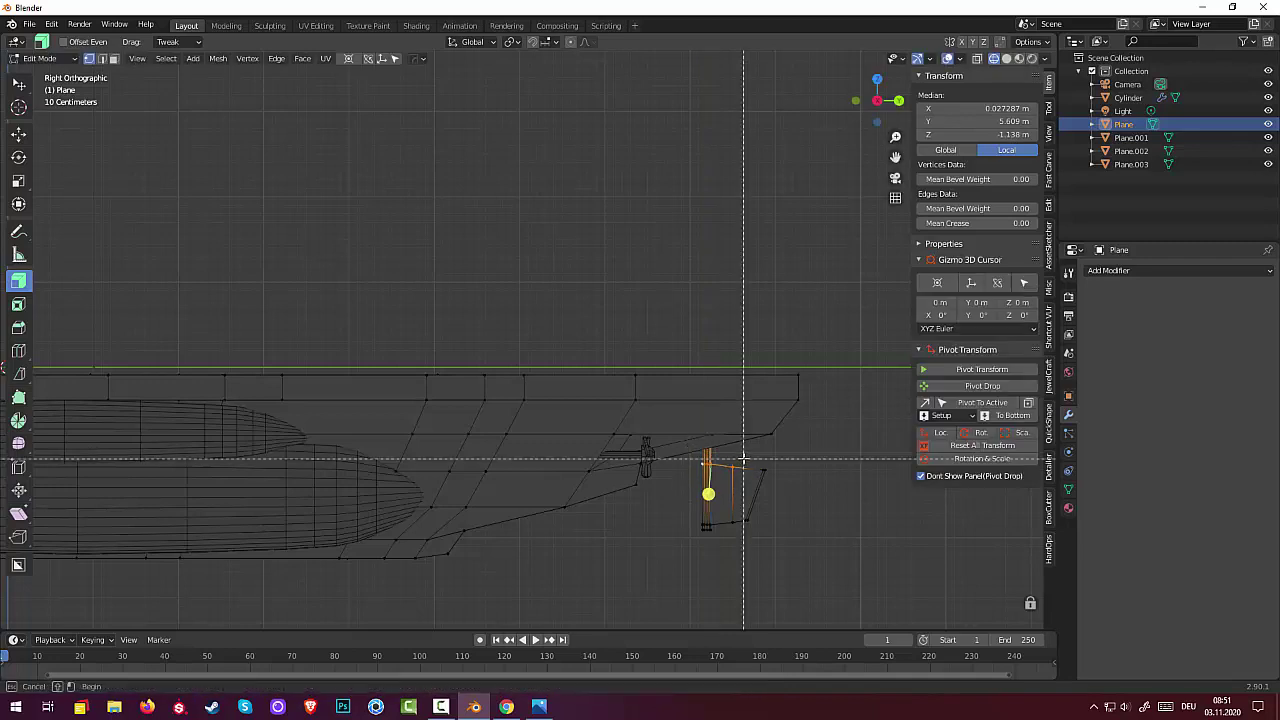
pyautogui.moveTo(744, 458); pyautogui.dragTo(690, 469)
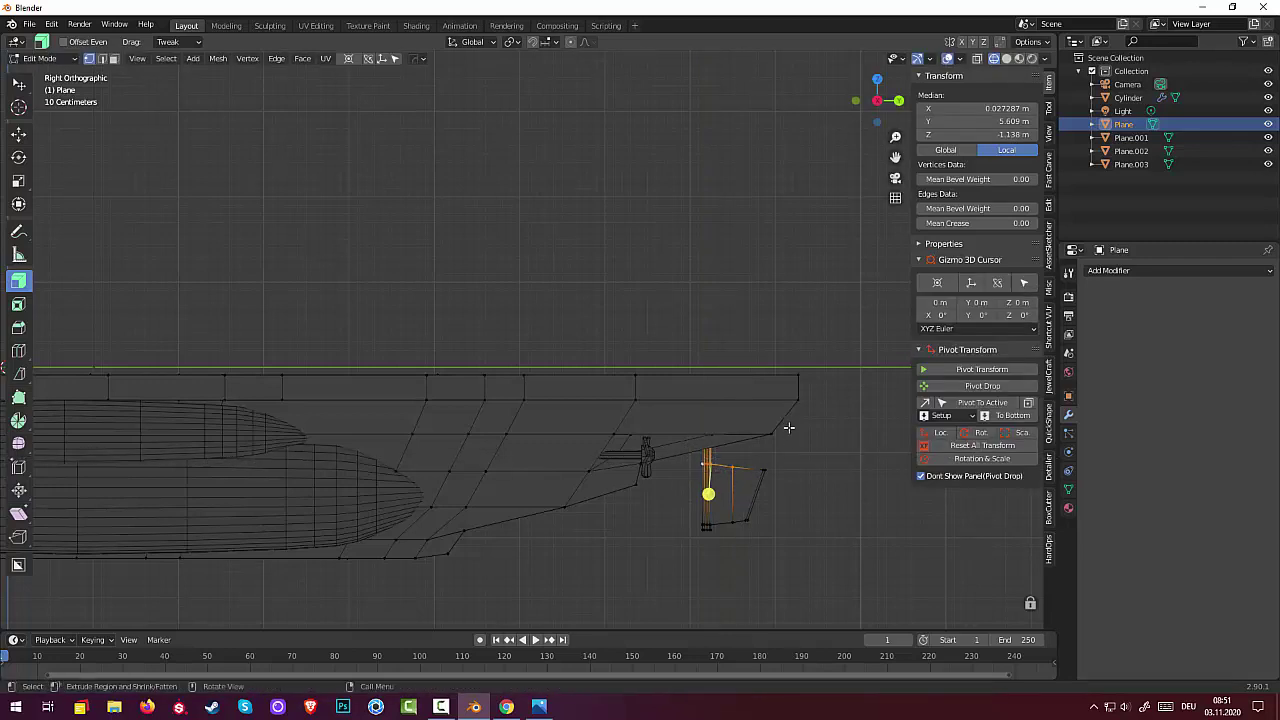
pyautogui.press('g')
pyautogui.press('z')
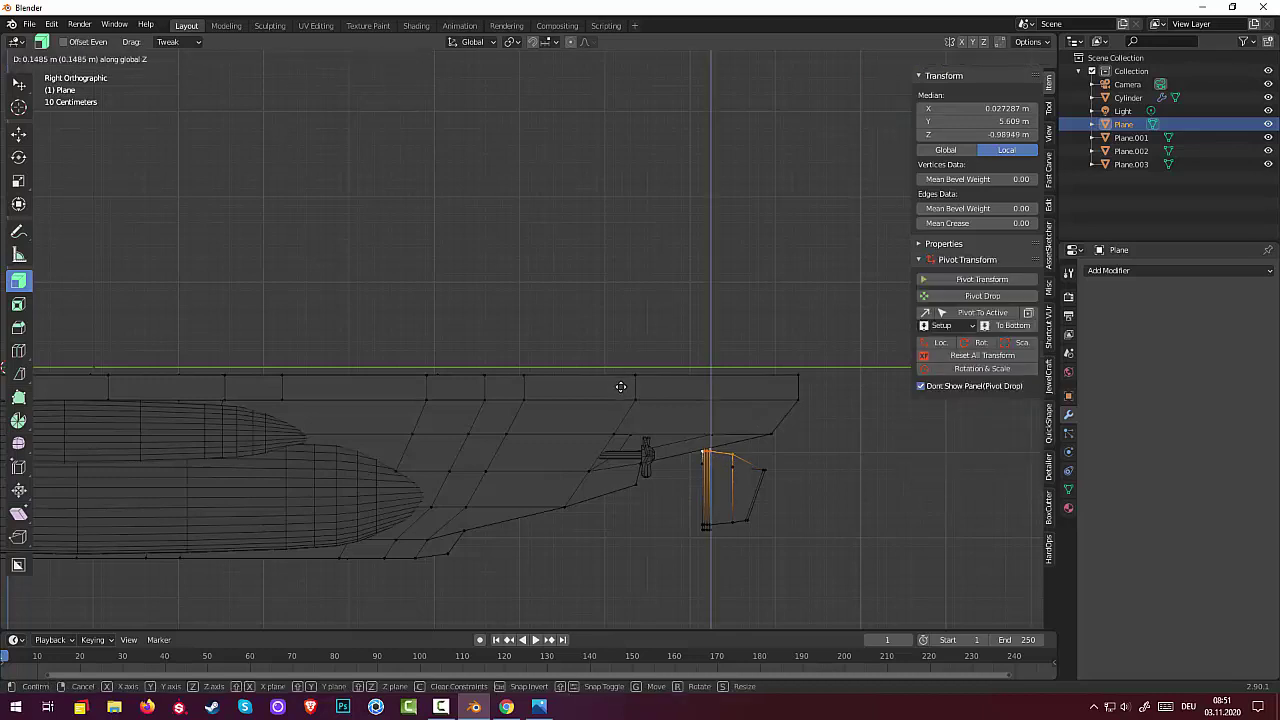
pyautogui.click(620, 385)
pyautogui.click(768, 556)
pyautogui.moveTo(768, 556)
pyautogui.mouseDown(button='middle')
pyautogui.moveTo(537, 527)
pyautogui.moveTo(557, 508)
pyautogui.mouseUp(button='middle')
# Step: Turn on X-ray so the hull geometry shows through, viewed flat from the side
pyautogui.scroll(3, 594, 500)
pyautogui.scroll(2, 597, 500)
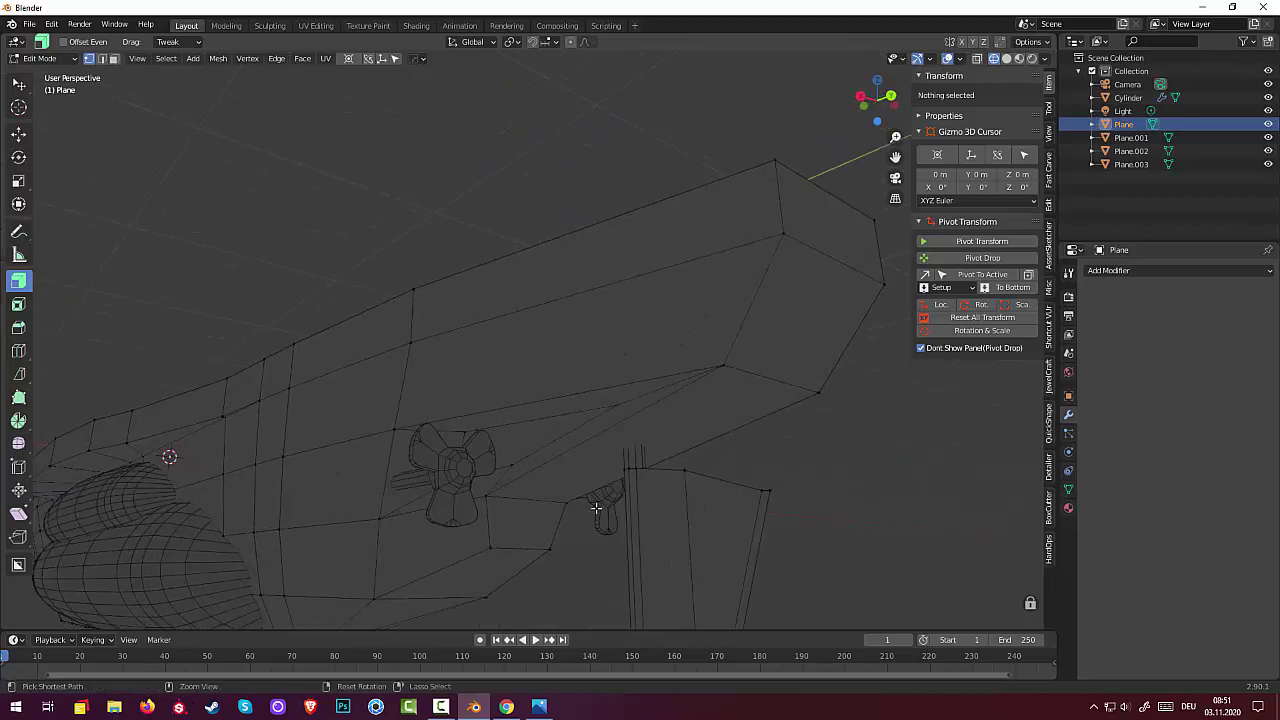
pyautogui.click(606, 522)
pyautogui.moveTo(775, 580)
pyautogui.mouseDown(button='middle')
pyautogui.moveTo(800, 591)
pyautogui.moveTo(808, 580)
pyautogui.mouseUp(button='middle')
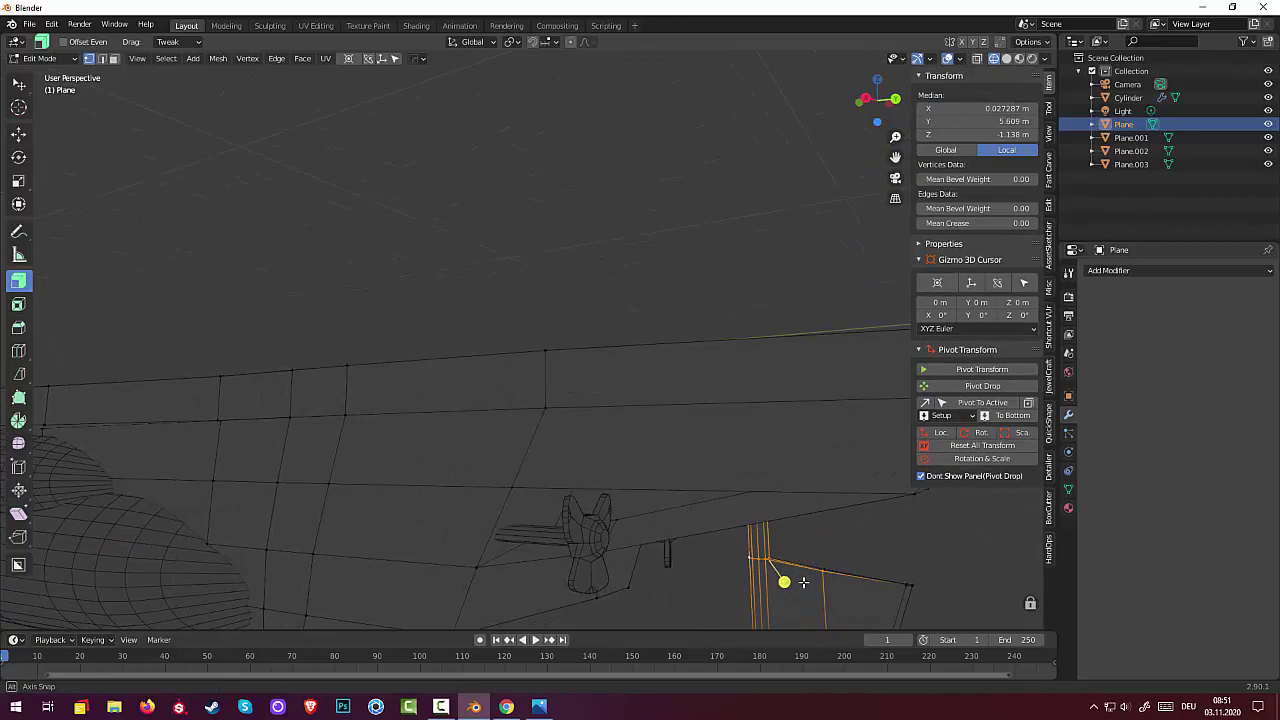
pyautogui.click(977, 59)
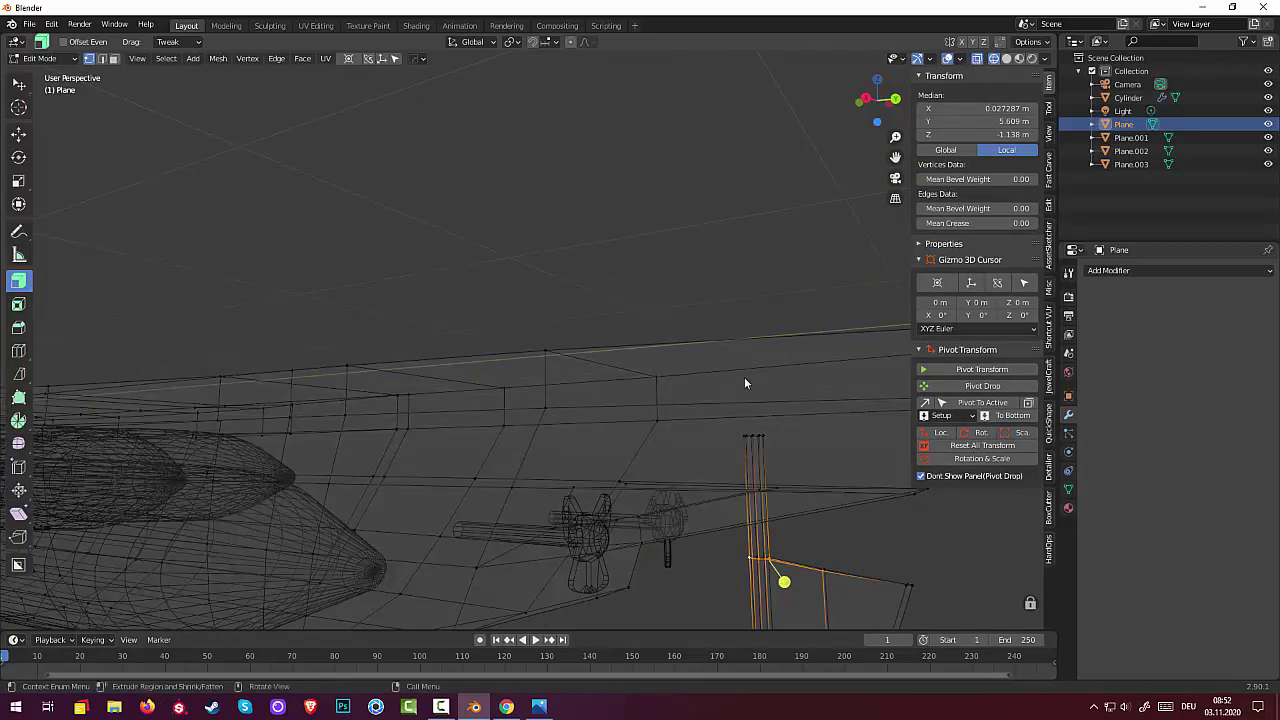
pyautogui.moveTo(744, 377)
pyautogui.mouseDown(button='middle')
pyautogui.moveTo(726, 422)
pyautogui.moveTo(774, 466)
pyautogui.moveTo(742, 492)
pyautogui.mouseUp(button='middle')
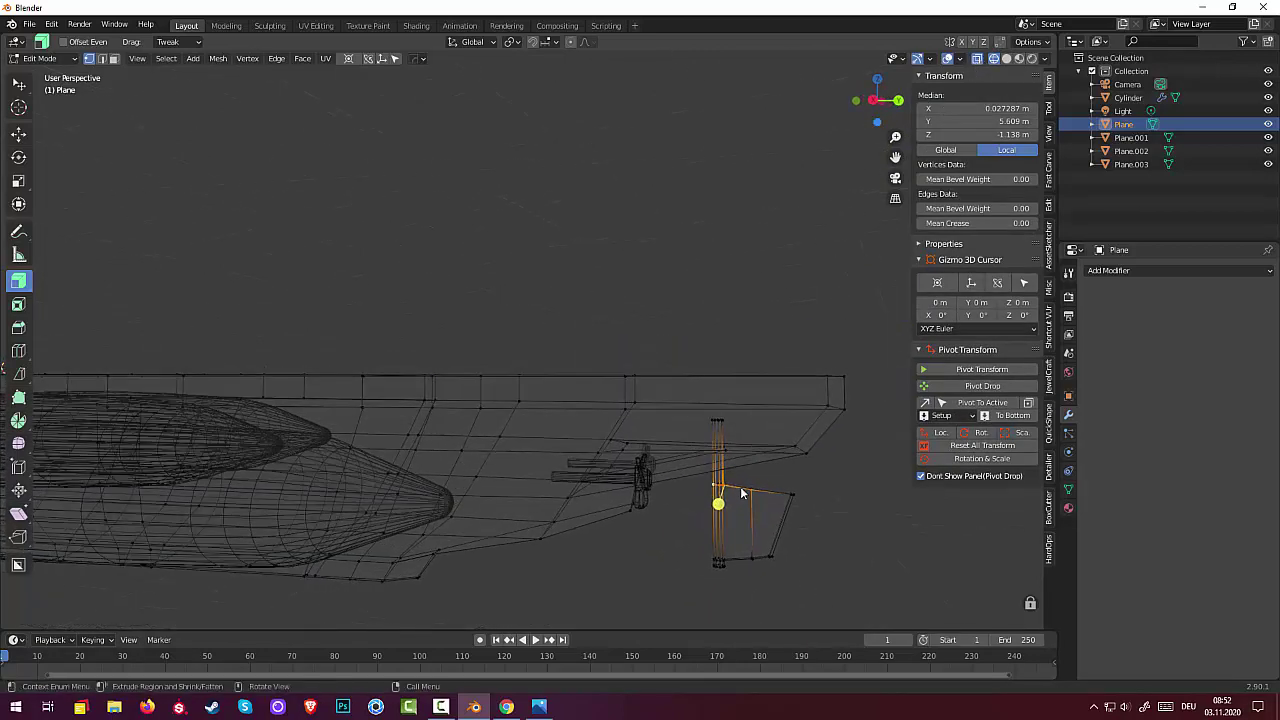
# Step: Box-select the rudder blade's front edges and raise them along Z
pyautogui.press('b')
pyautogui.moveTo(740, 481); pyautogui.dragTo(762, 510)
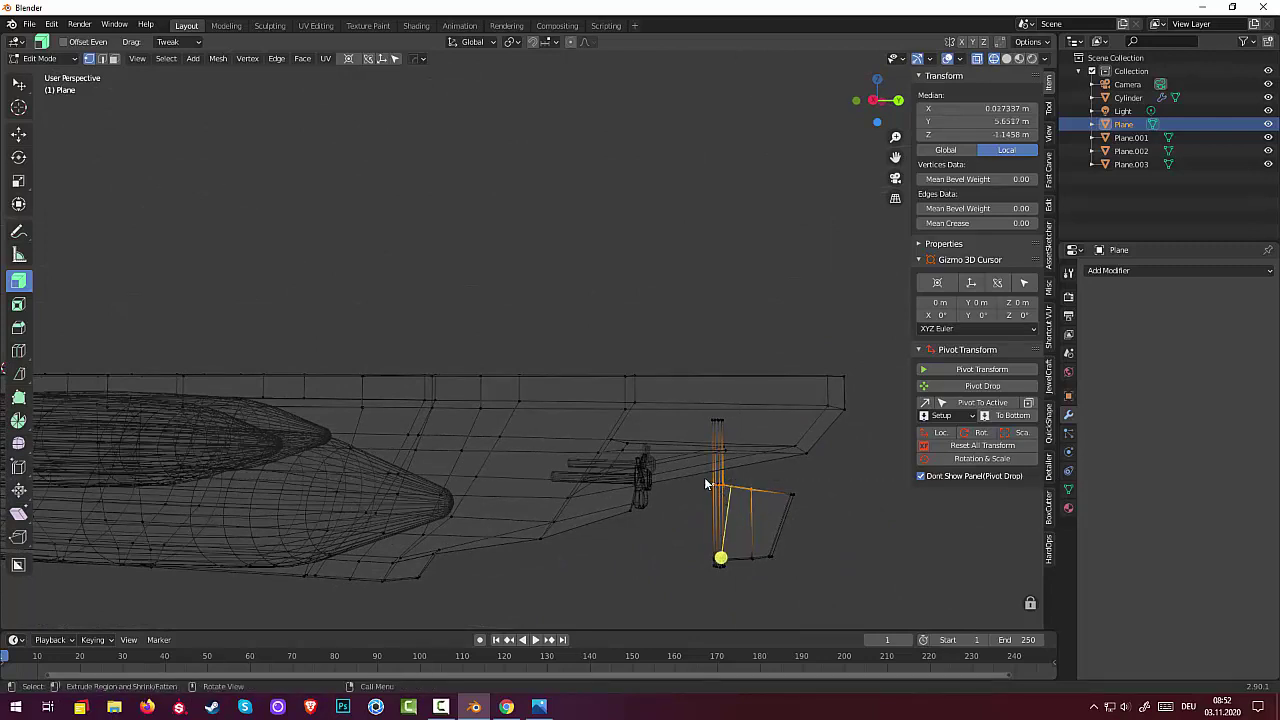
pyautogui.press('v')
pyautogui.click(773, 476)
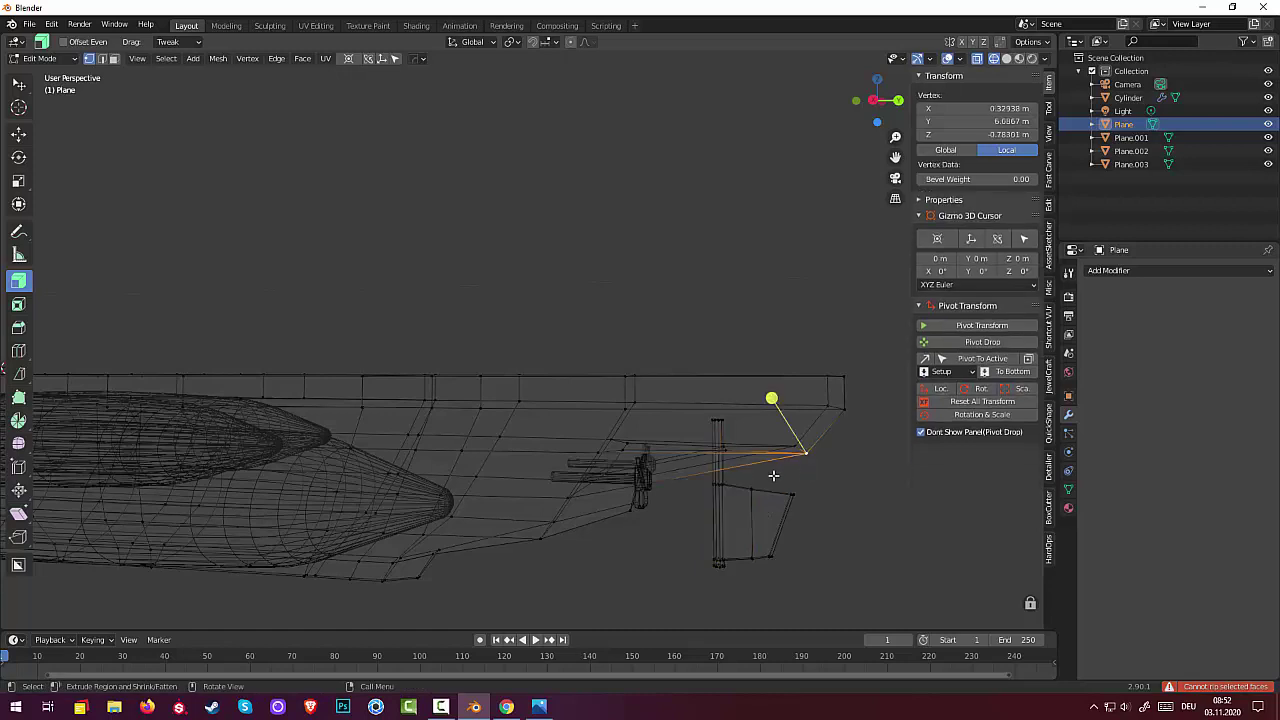
pyautogui.hotkey('alt', 'a')
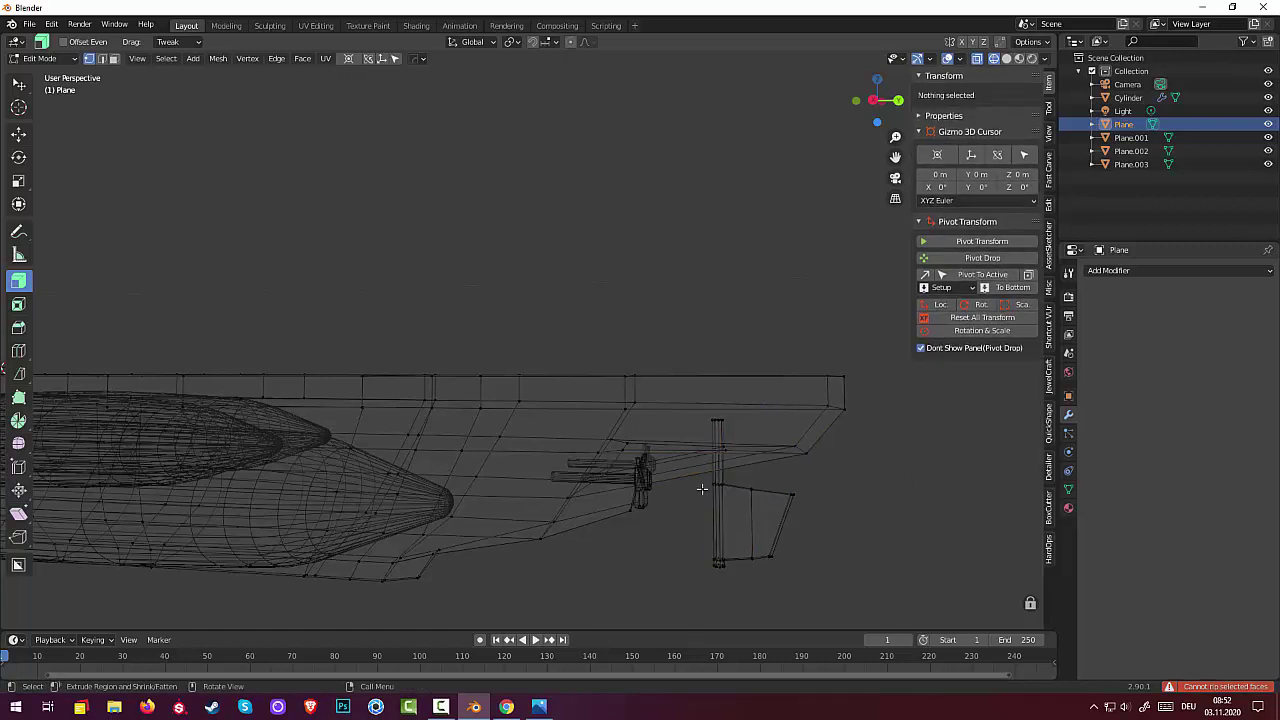
pyautogui.press('b')
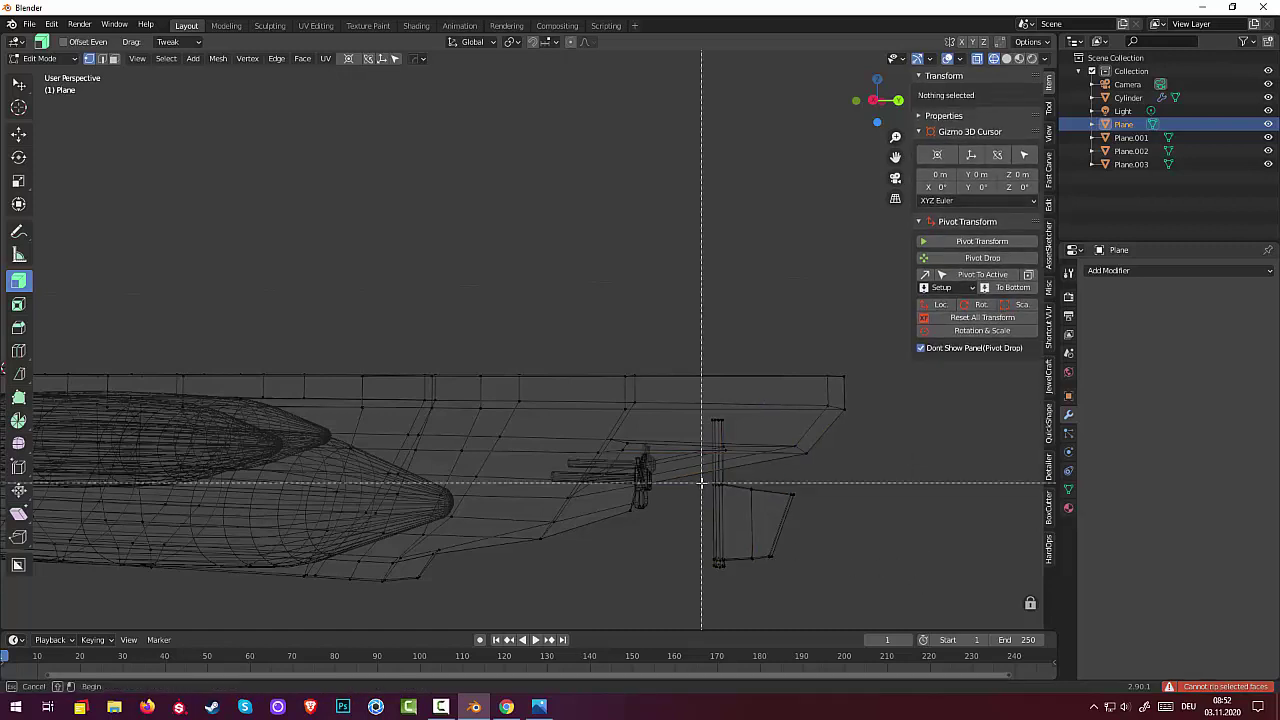
pyautogui.moveTo(702, 481); pyautogui.dragTo(752, 492)
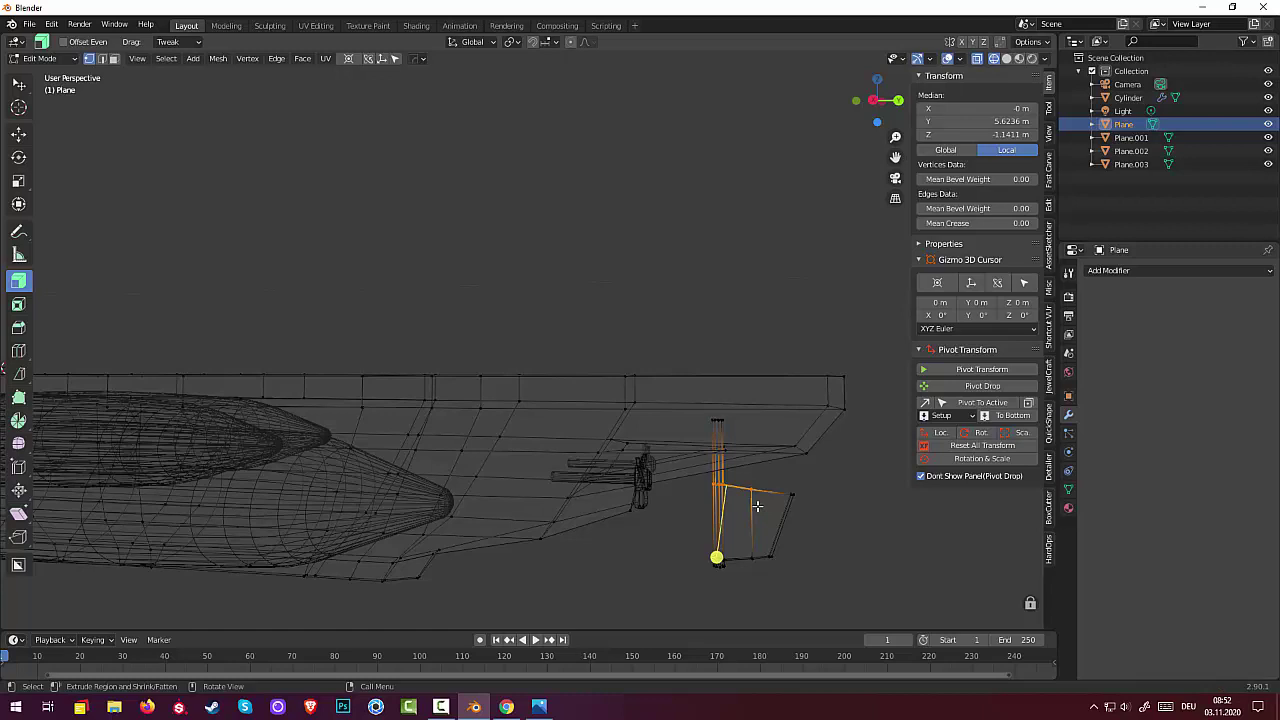
pyautogui.press('g')
pyautogui.press('z')
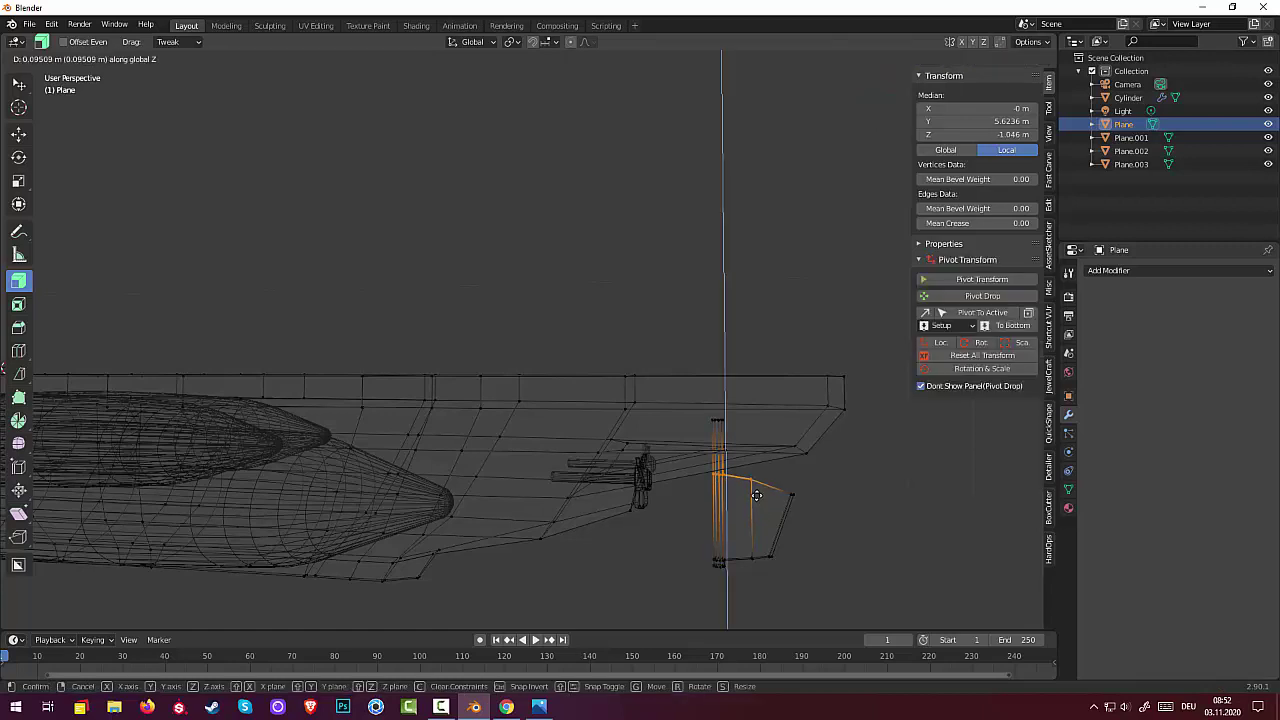
pyautogui.click(757, 493)
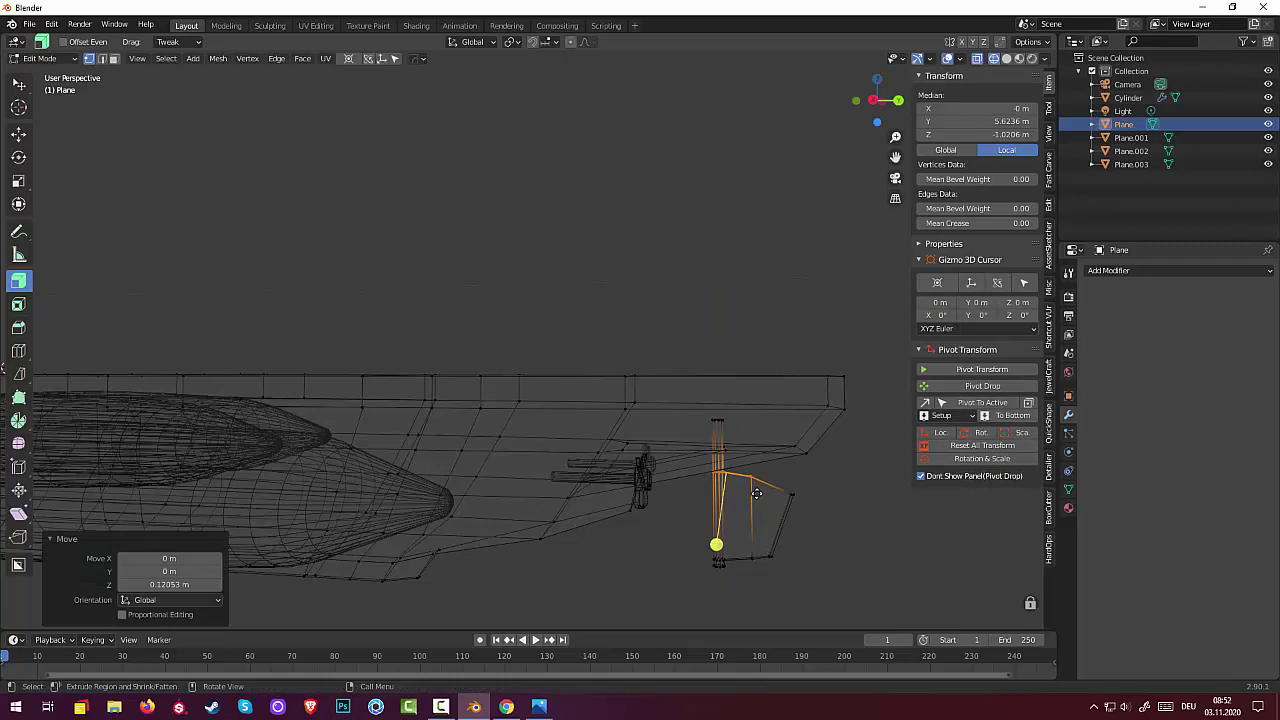
pyautogui.click(804, 600)
pyautogui.moveTo(822, 571)
pyautogui.mouseDown(button='middle')
pyautogui.moveTo(834, 571)
pyautogui.moveTo(811, 571)
pyautogui.moveTo(775, 493)
pyautogui.mouseUp(button='middle')
# Step: In right orthographic view, pull the rudder's trailing corner back about 0.11 m along Y
pyautogui.click(775, 483)
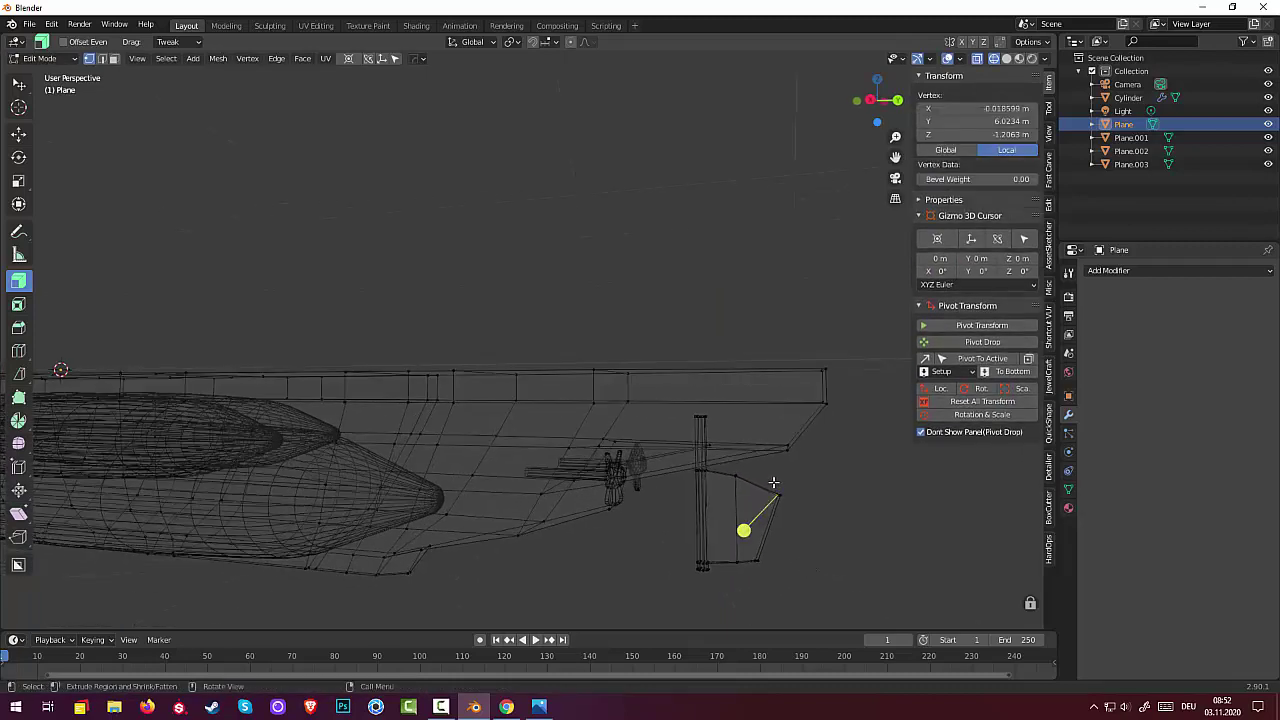
pyautogui.press('b')
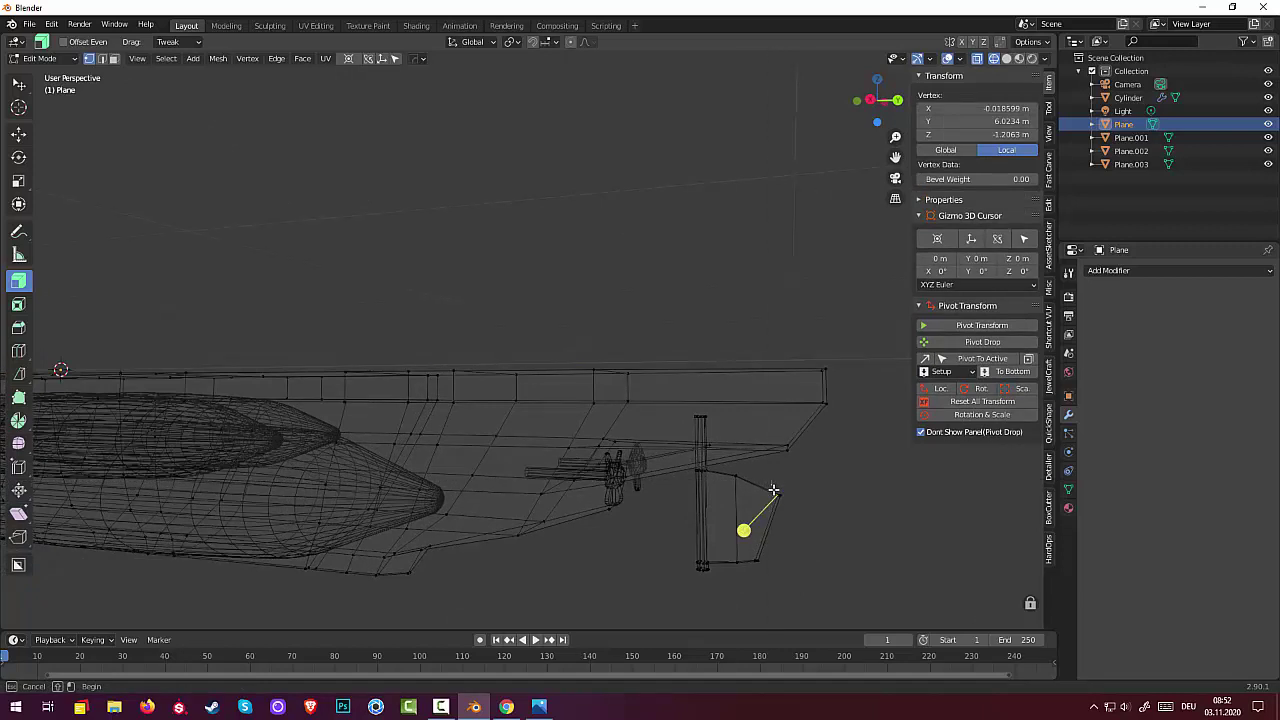
pyautogui.moveTo(773, 490); pyautogui.dragTo(819, 518)
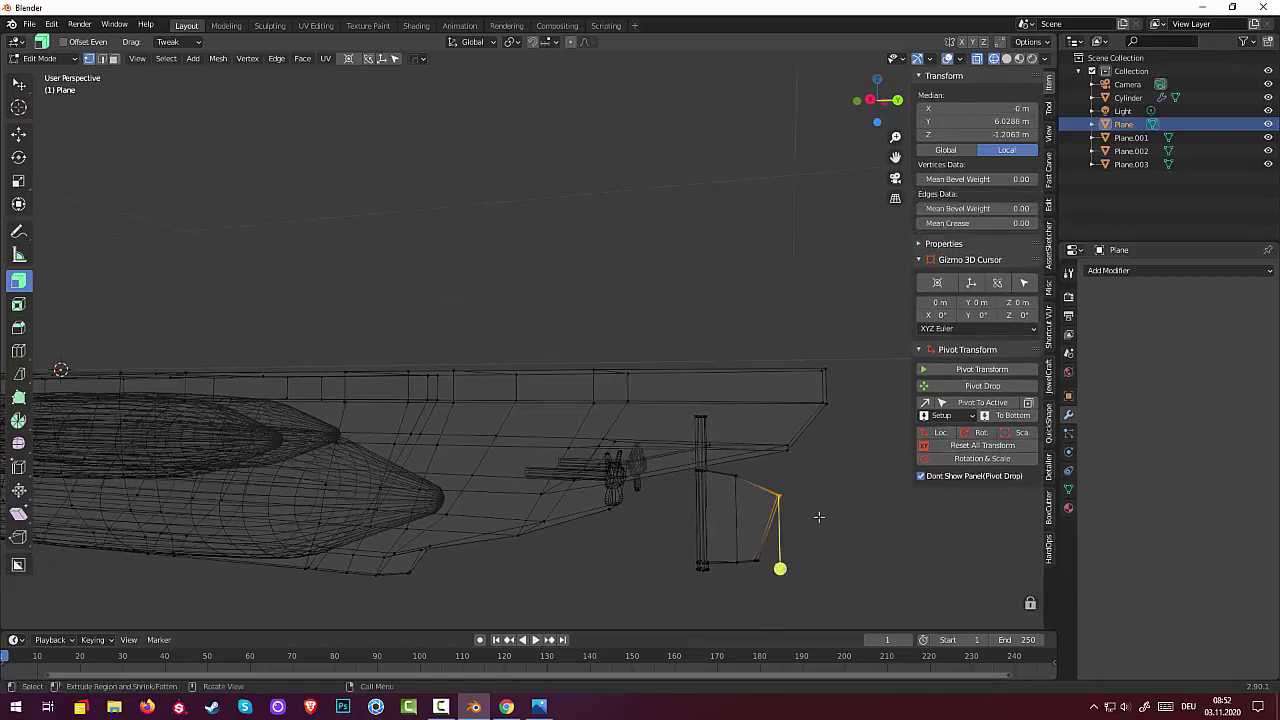
pyautogui.press('KP_1')
pyautogui.press('KP_3')
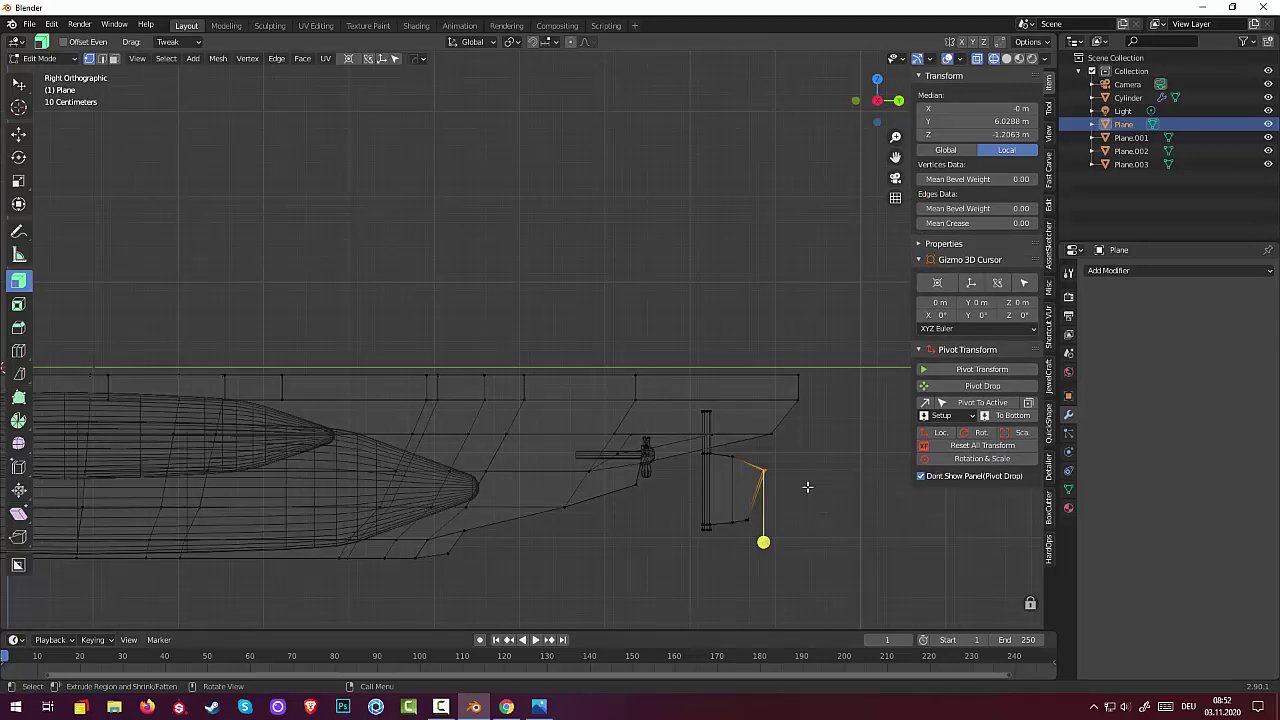
pyautogui.press('g')
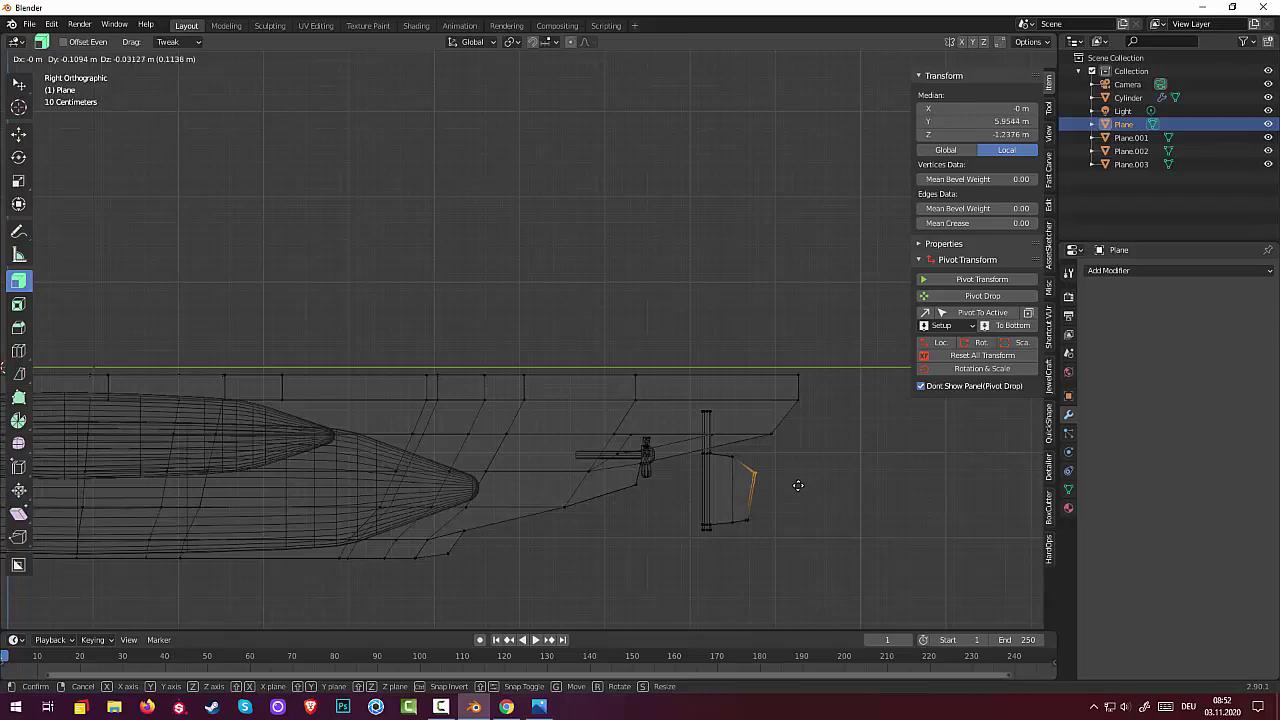
pyautogui.click(797, 484)
pyautogui.click(829, 574)
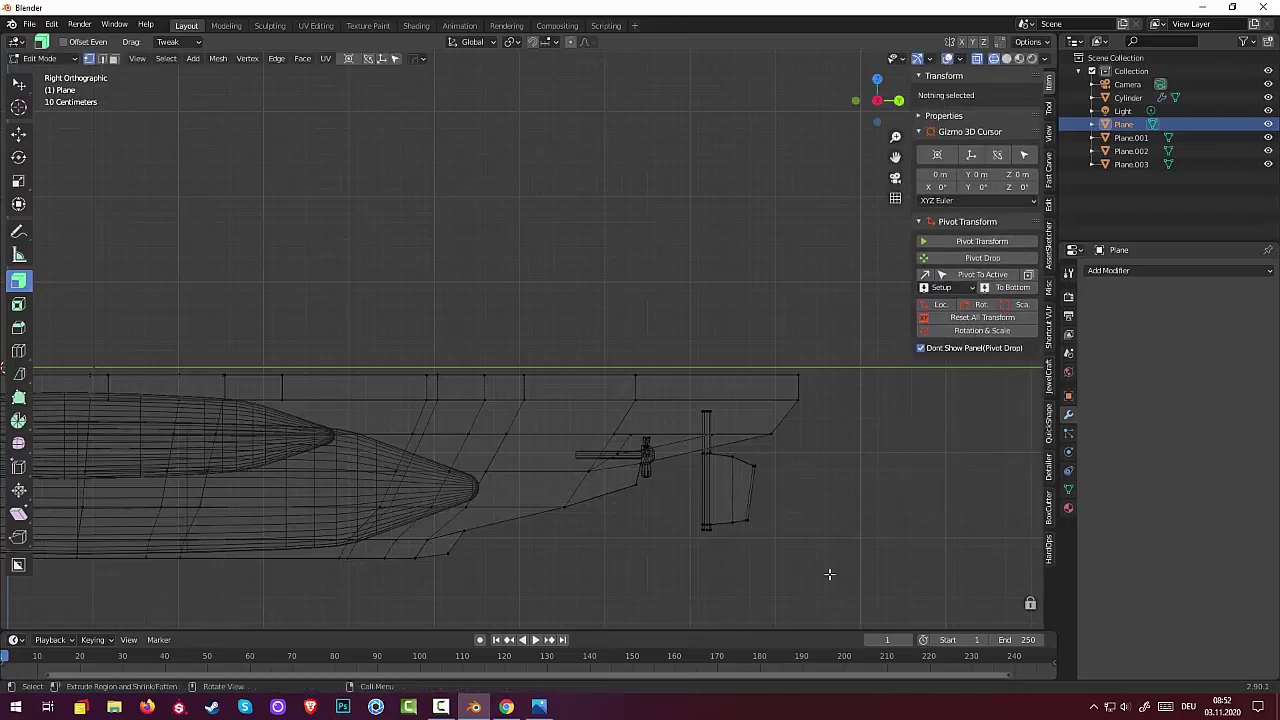
pyautogui.moveTo(832, 564)
pyautogui.mouseDown(button='middle')
pyautogui.moveTo(708, 525)
pyautogui.moveTo(689, 434)
pyautogui.moveTo(789, 541)
pyautogui.moveTo(738, 533)
pyautogui.mouseUp(button='middle')
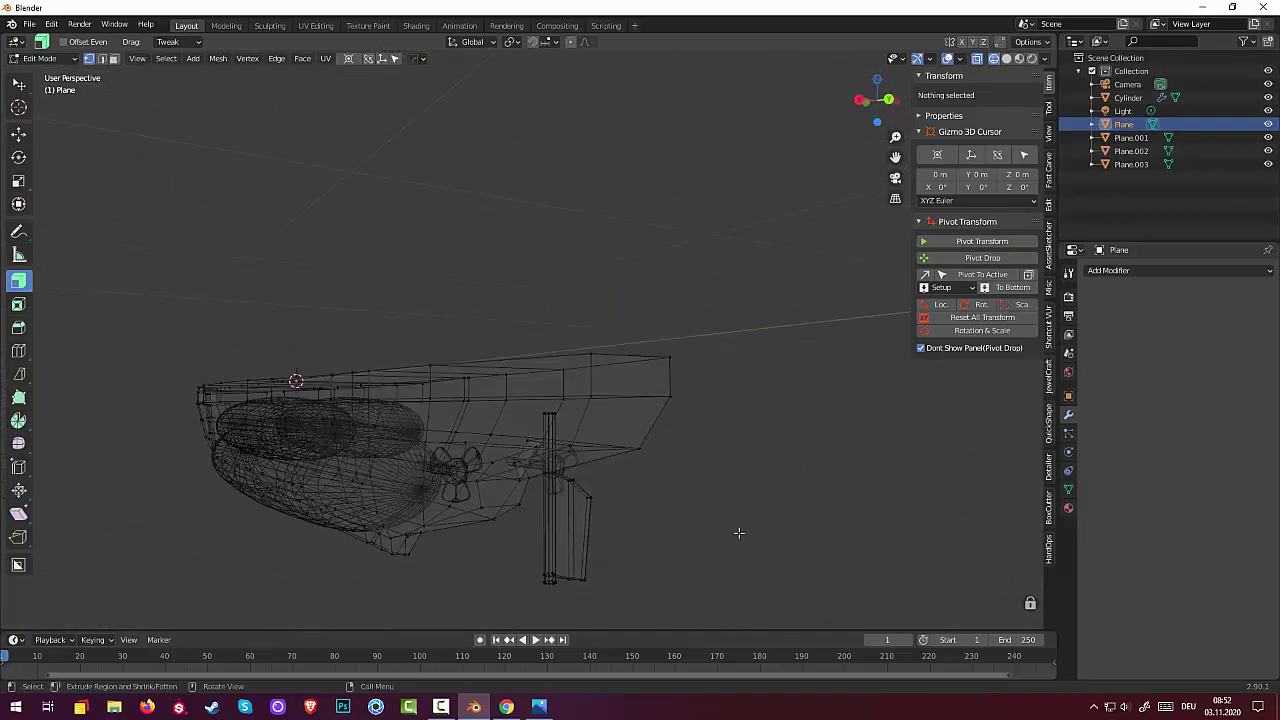
# Step: Merge the overlapping vertex pairs at the rudder's upper and lower trailing corners at centre
pyautogui.click(607, 491)
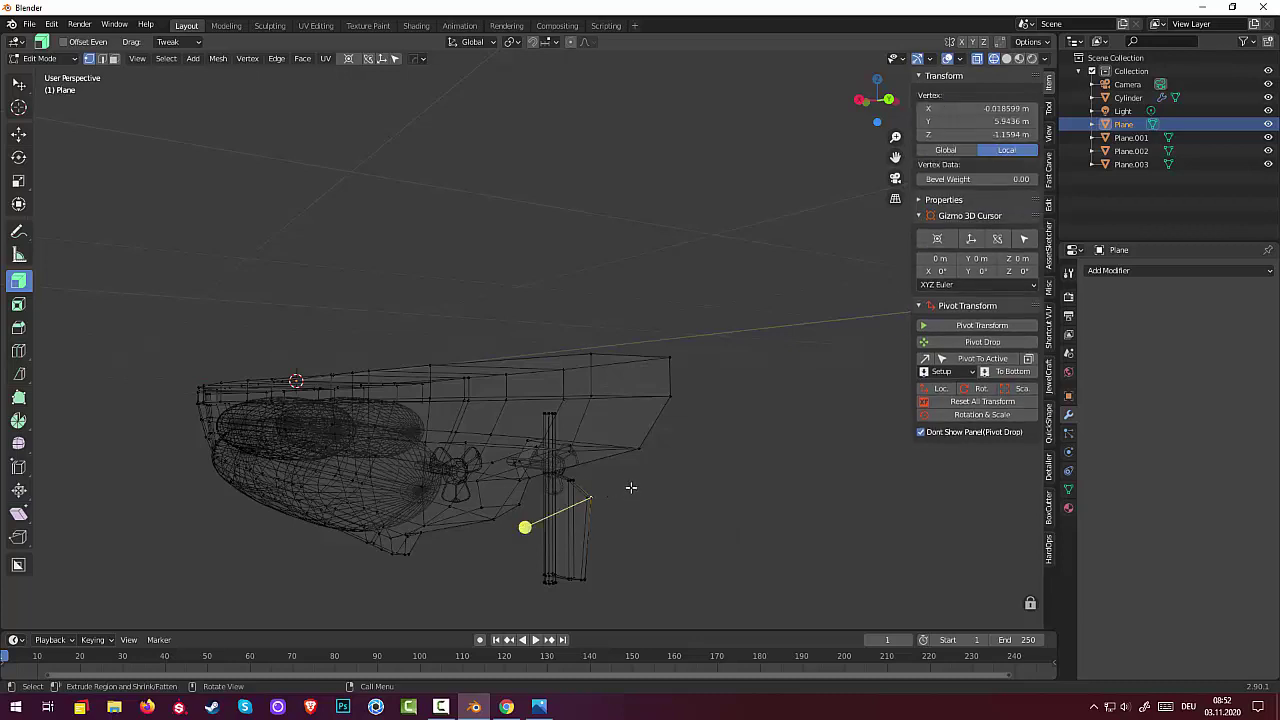
pyautogui.press('b')
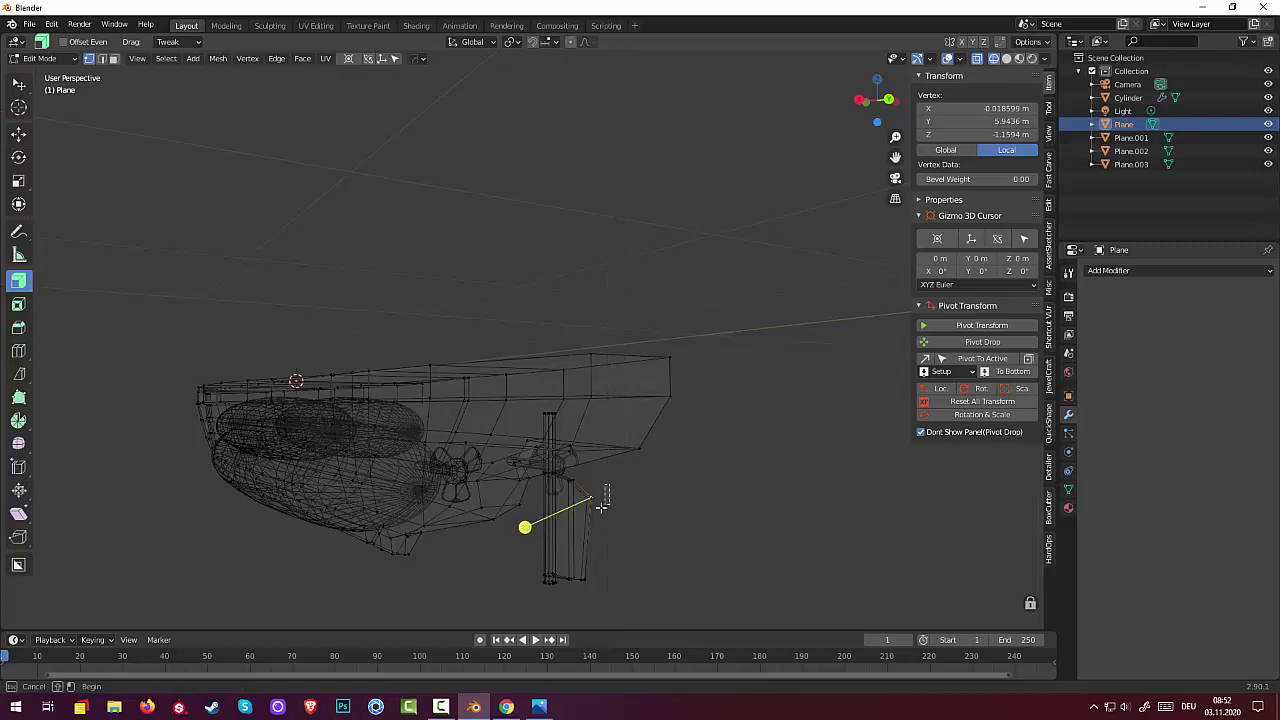
pyautogui.moveTo(609, 486); pyautogui.dragTo(593, 514)
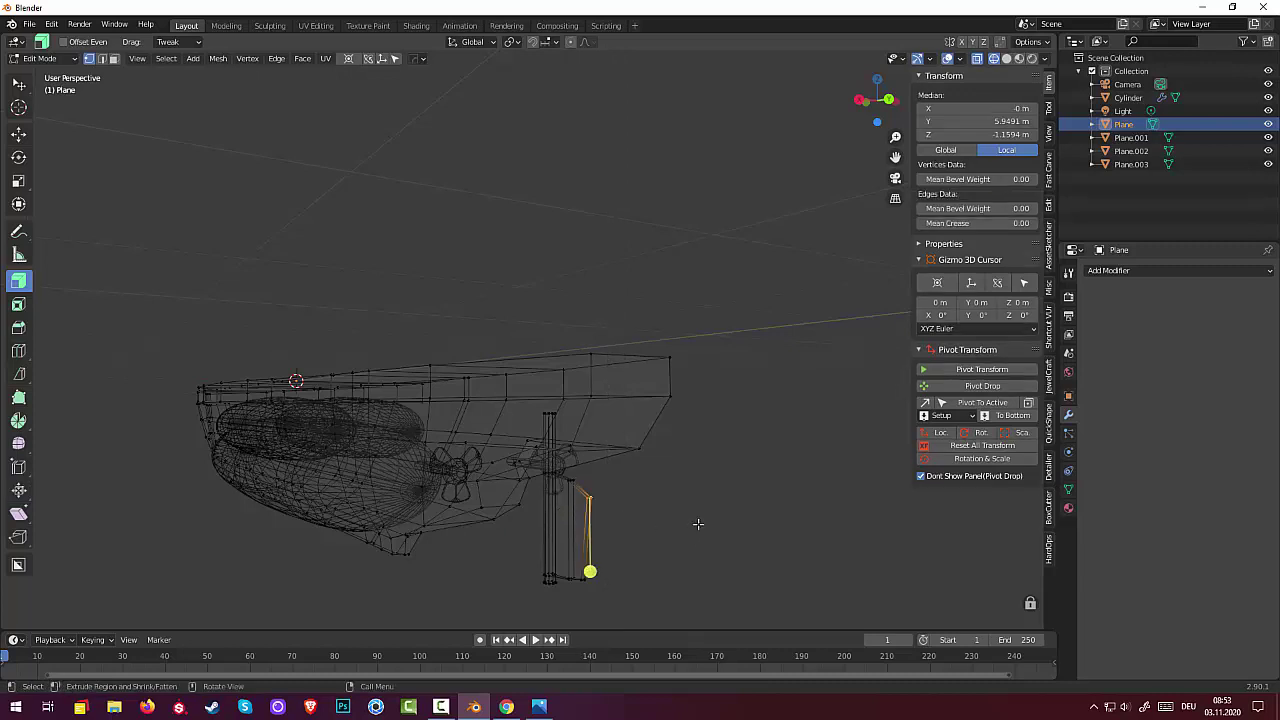
pyautogui.press('m')
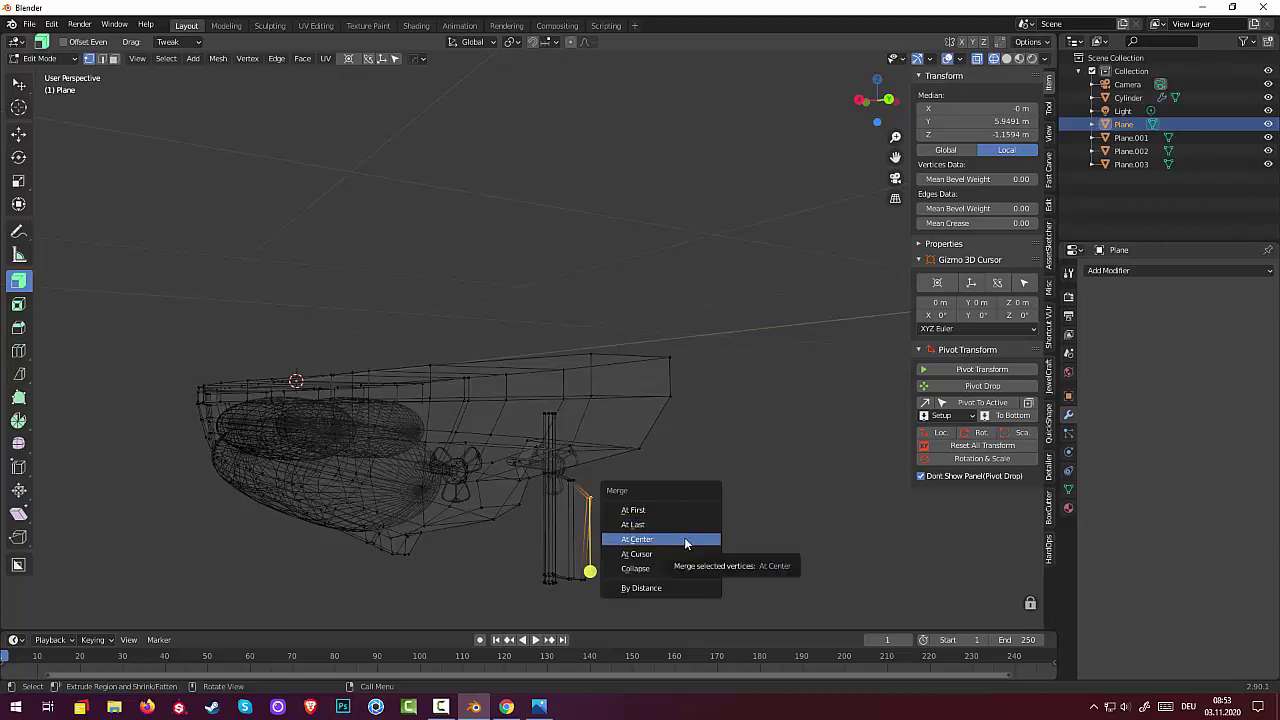
pyautogui.click(684, 537)
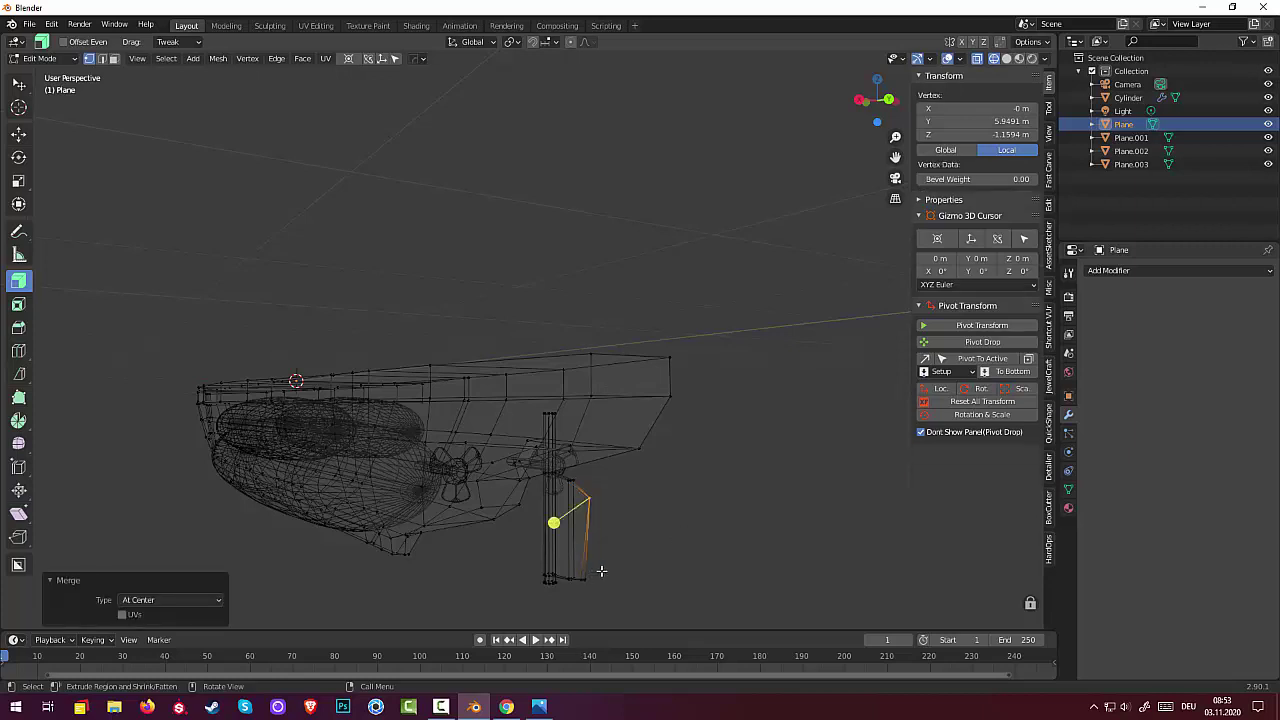
pyautogui.hotkey('alt', 'a')
pyautogui.press('b')
pyautogui.moveTo(602, 570); pyautogui.dragTo(573, 595)
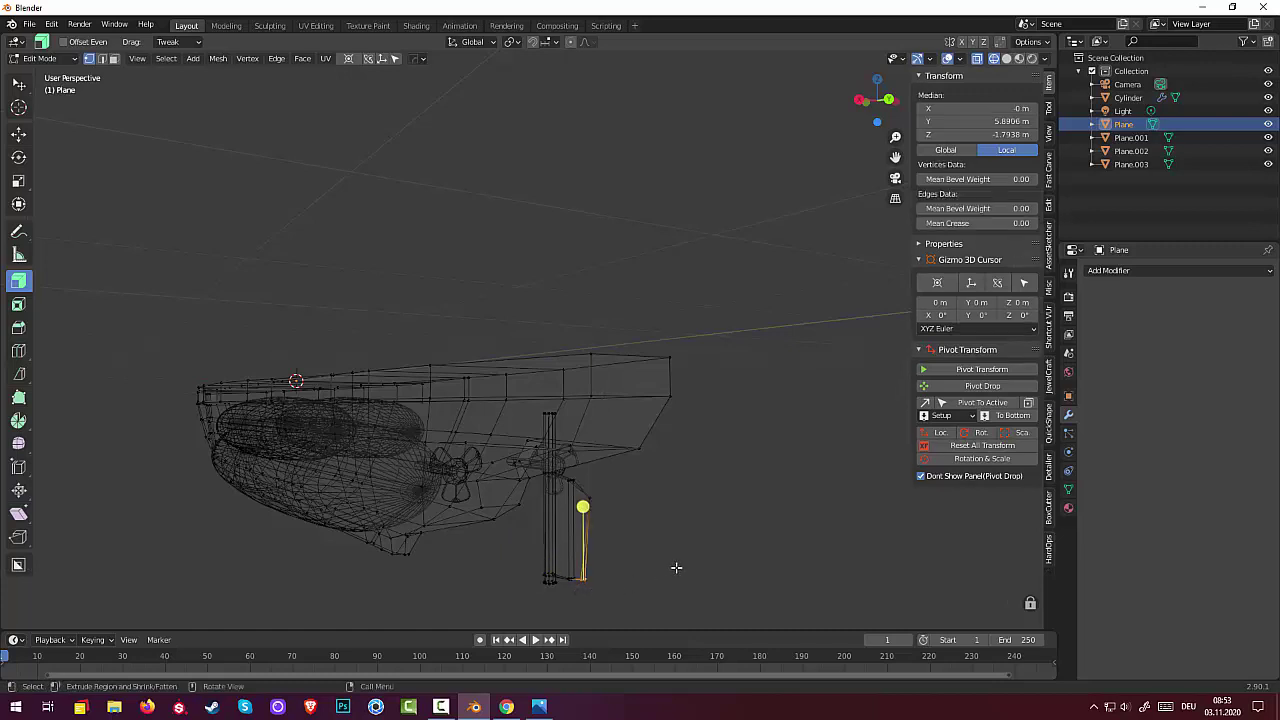
pyautogui.press('m')
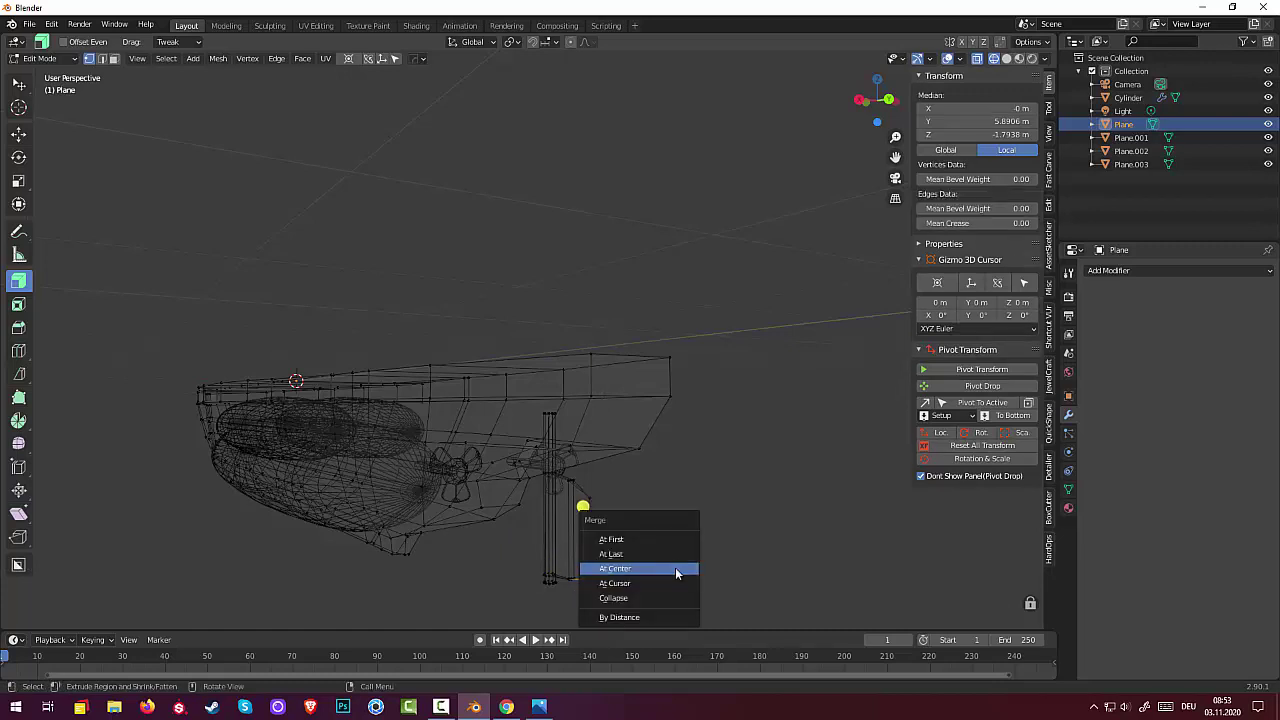
pyautogui.click(670, 566)
pyautogui.hotkey('alt', 'a')
# Step: In Right Ortho view, nudge the rudder's inner vertical edge about 0.016 m along Y and 0.008 m down
pyautogui.scroll(3, 709, 543)
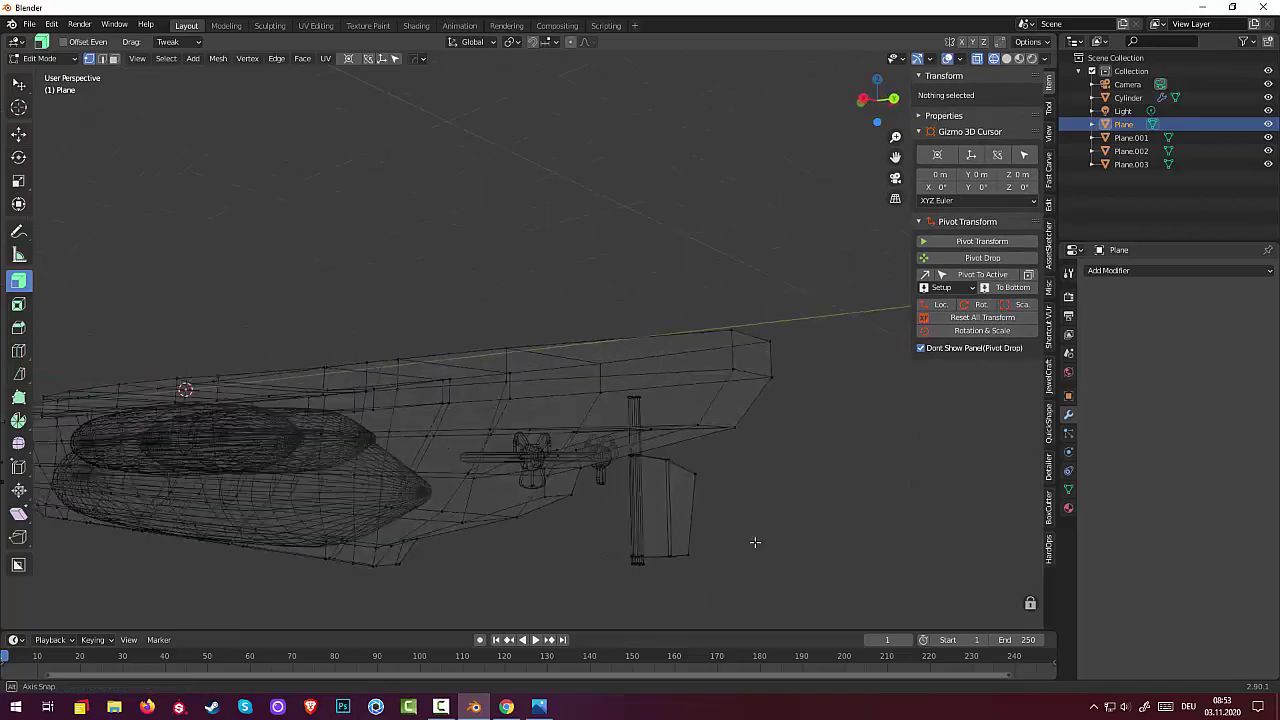
pyautogui.moveTo(751, 537)
pyautogui.mouseDown(button='middle')
pyautogui.moveTo(808, 560)
pyautogui.moveTo(789, 533)
pyautogui.mouseUp(button='middle')
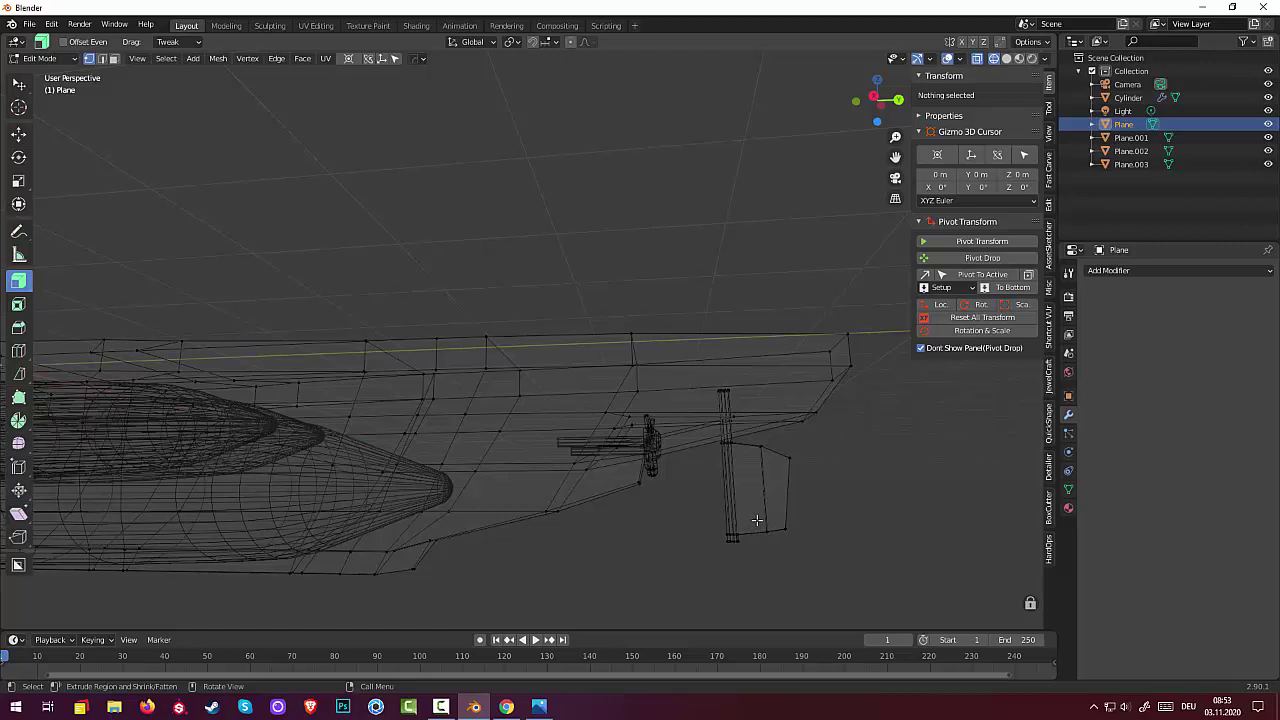
pyautogui.click(766, 535)
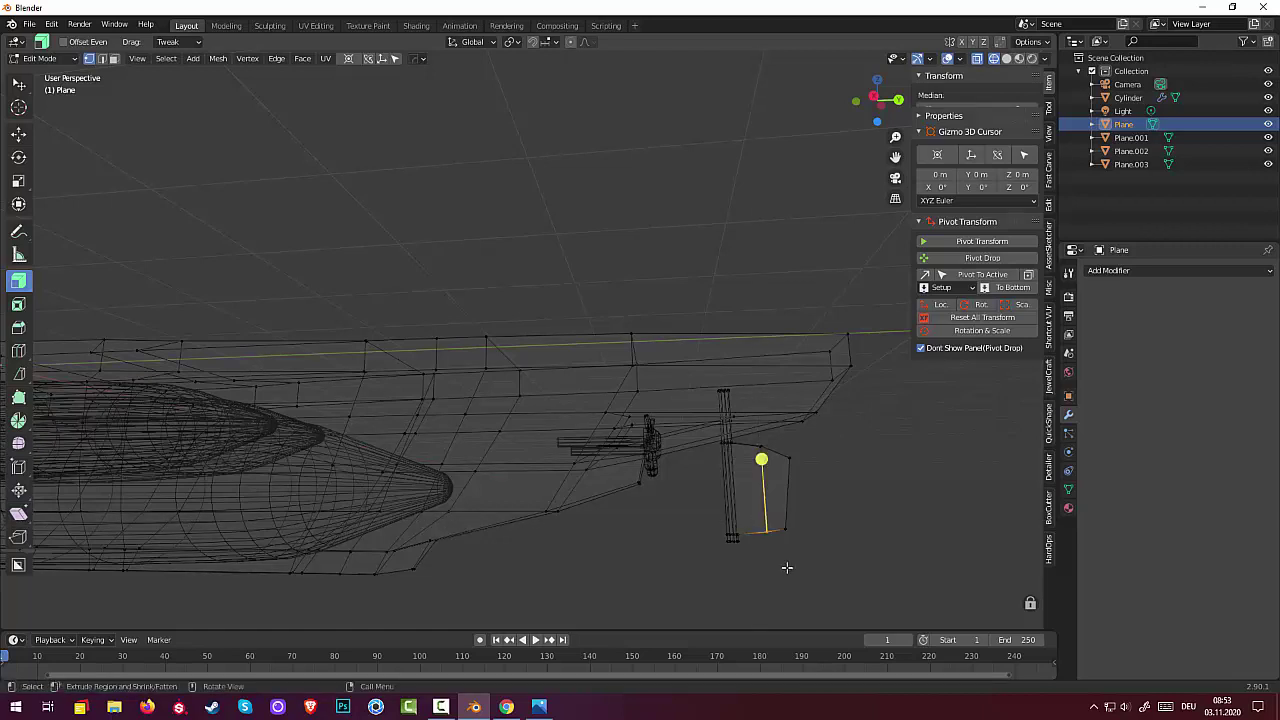
pyautogui.press('KP_1')
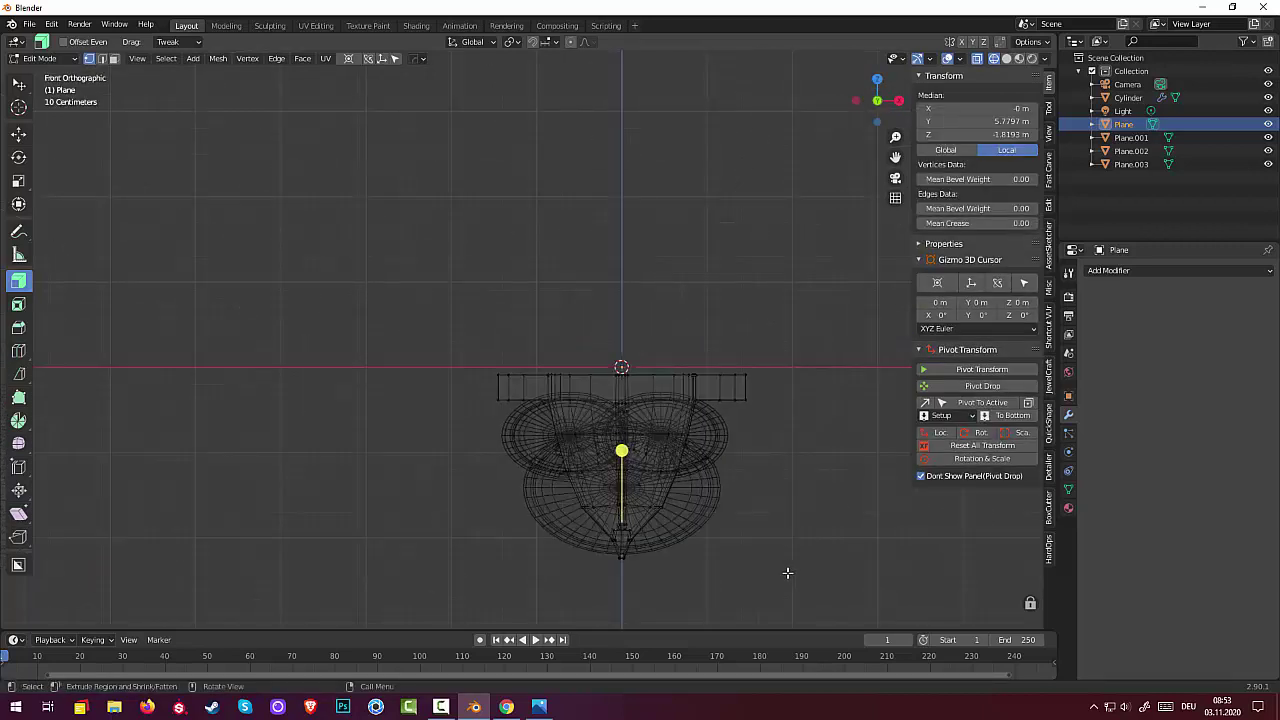
pyautogui.press('KP_3')
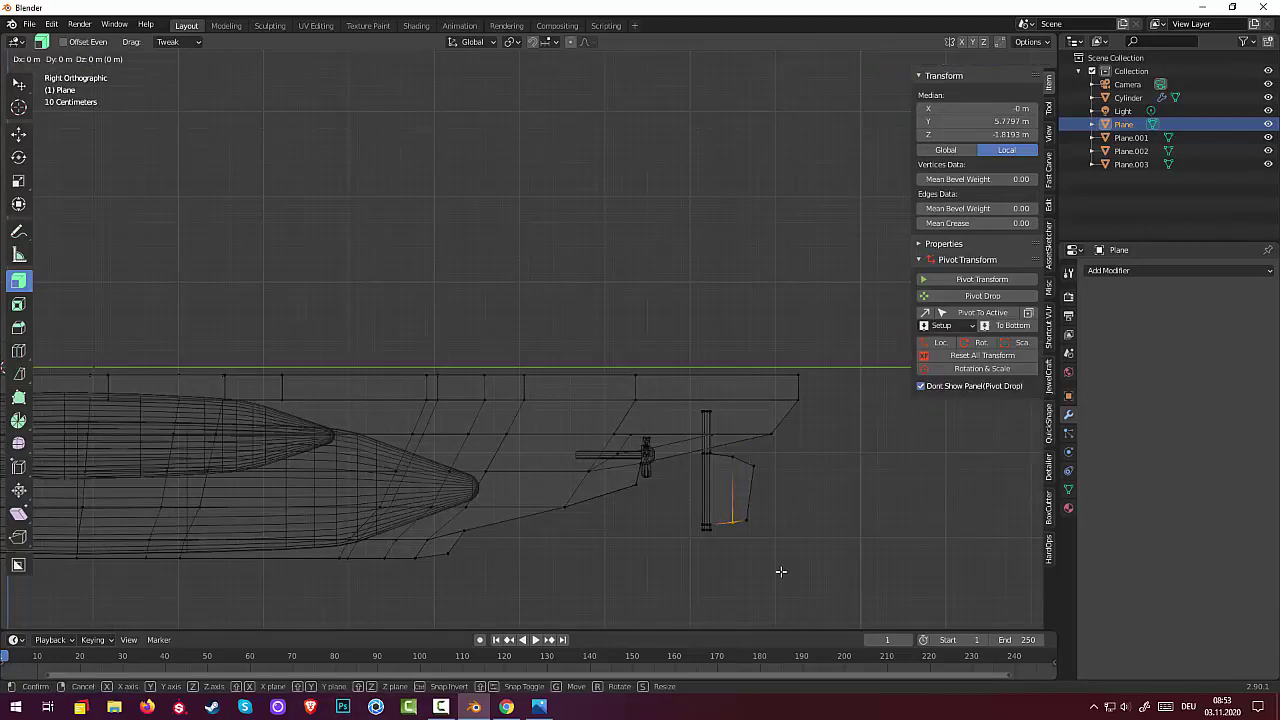
pyautogui.press('g')
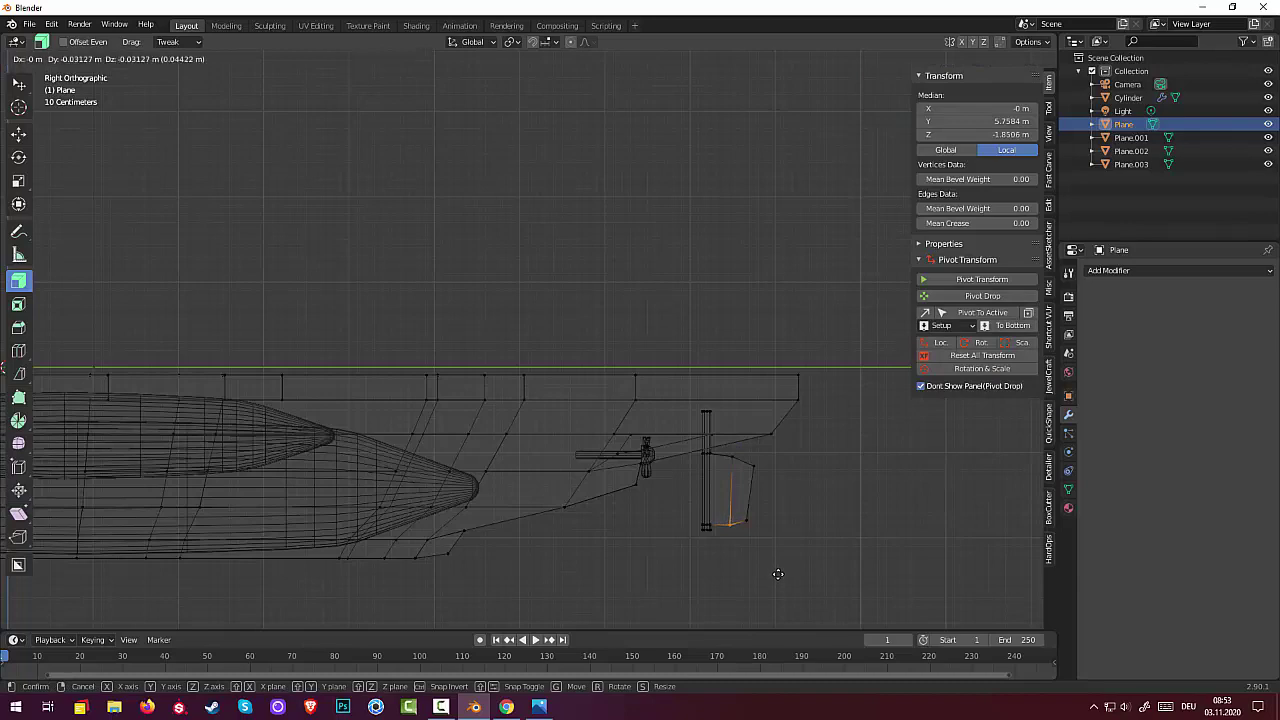
pyautogui.click(779, 571)
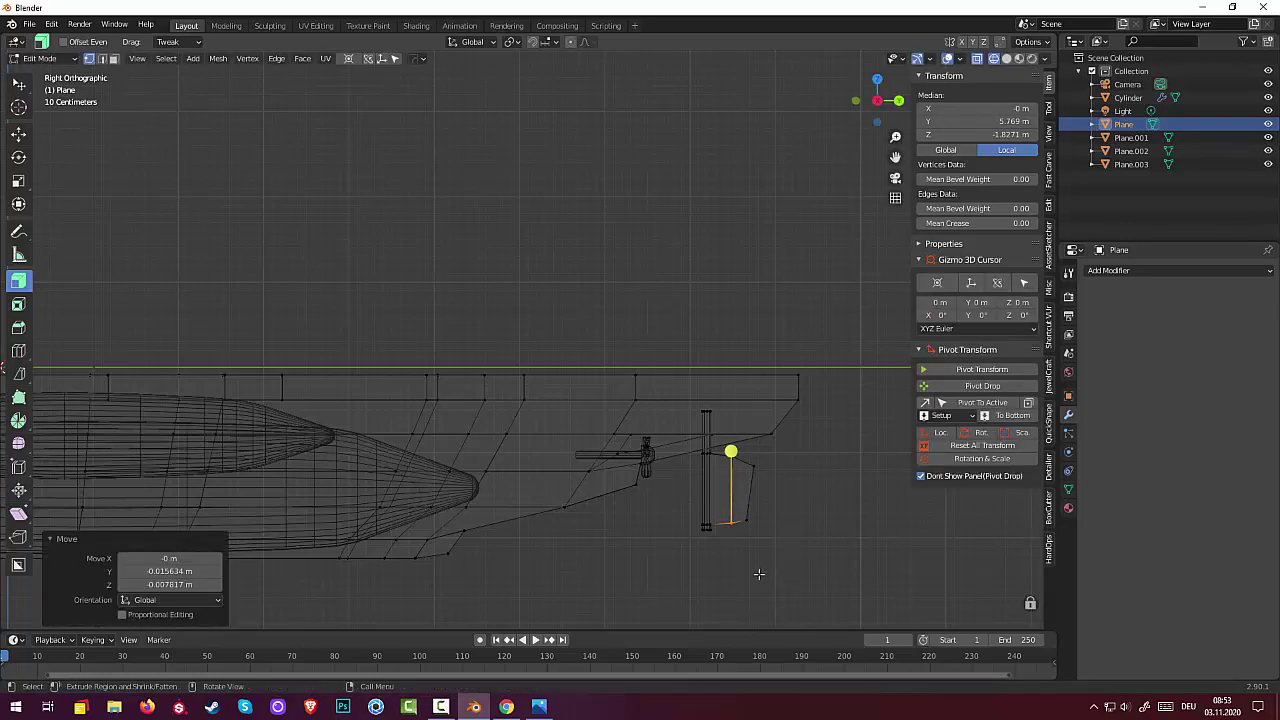
pyautogui.hotkey('alt', 'a')
pyautogui.moveTo(760, 574)
pyautogui.mouseDown(button='middle')
pyautogui.moveTo(811, 551)
pyautogui.moveTo(634, 549)
pyautogui.moveTo(771, 549)
pyautogui.moveTo(760, 560)
pyautogui.moveTo(799, 548)
pyautogui.moveTo(777, 566)
pyautogui.moveTo(665, 538)
pyautogui.mouseUp(button='middle')
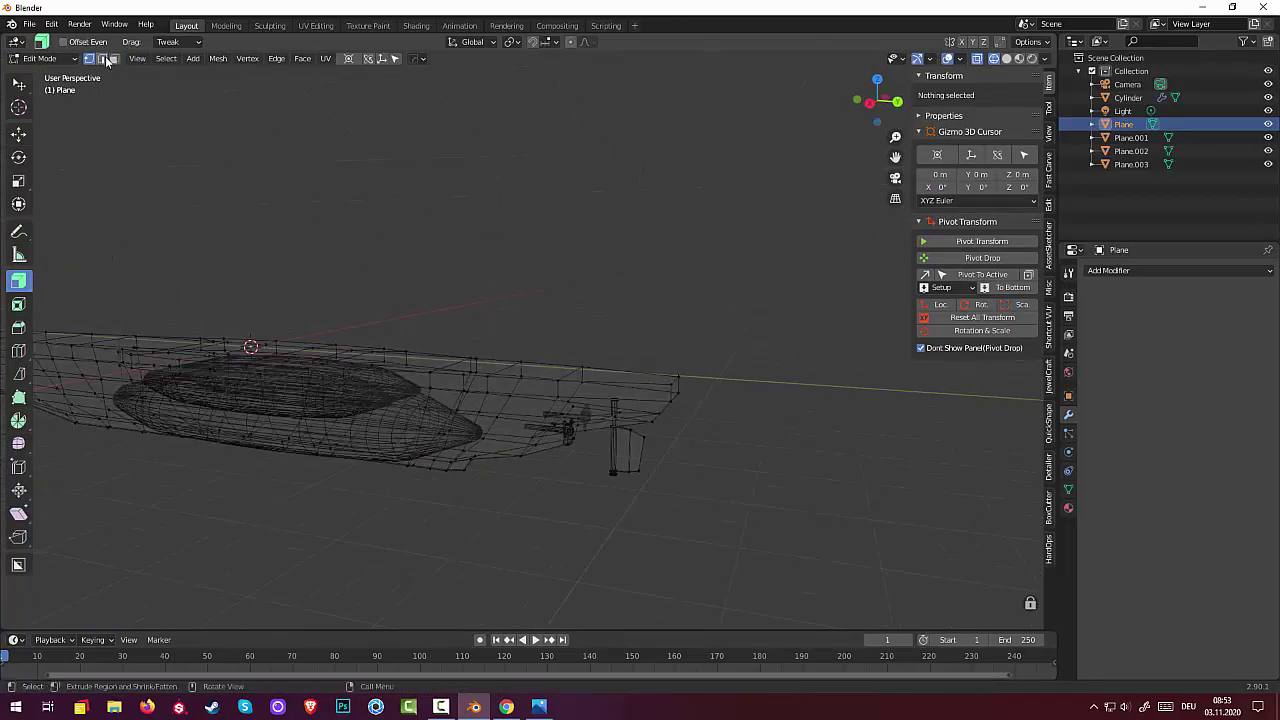
# Step: Drop briefly to Object Mode, then put the hull Plane back into Edit Mode
pyautogui.click(38, 60)
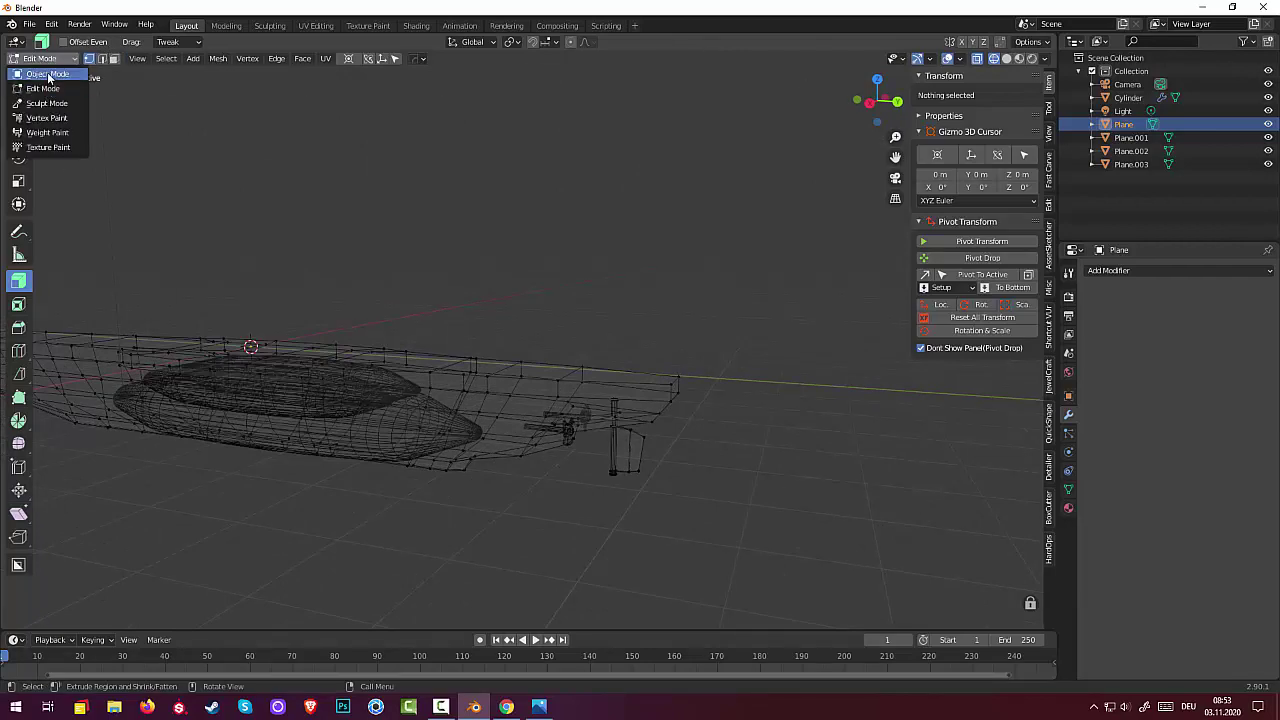
pyautogui.click(45, 74)
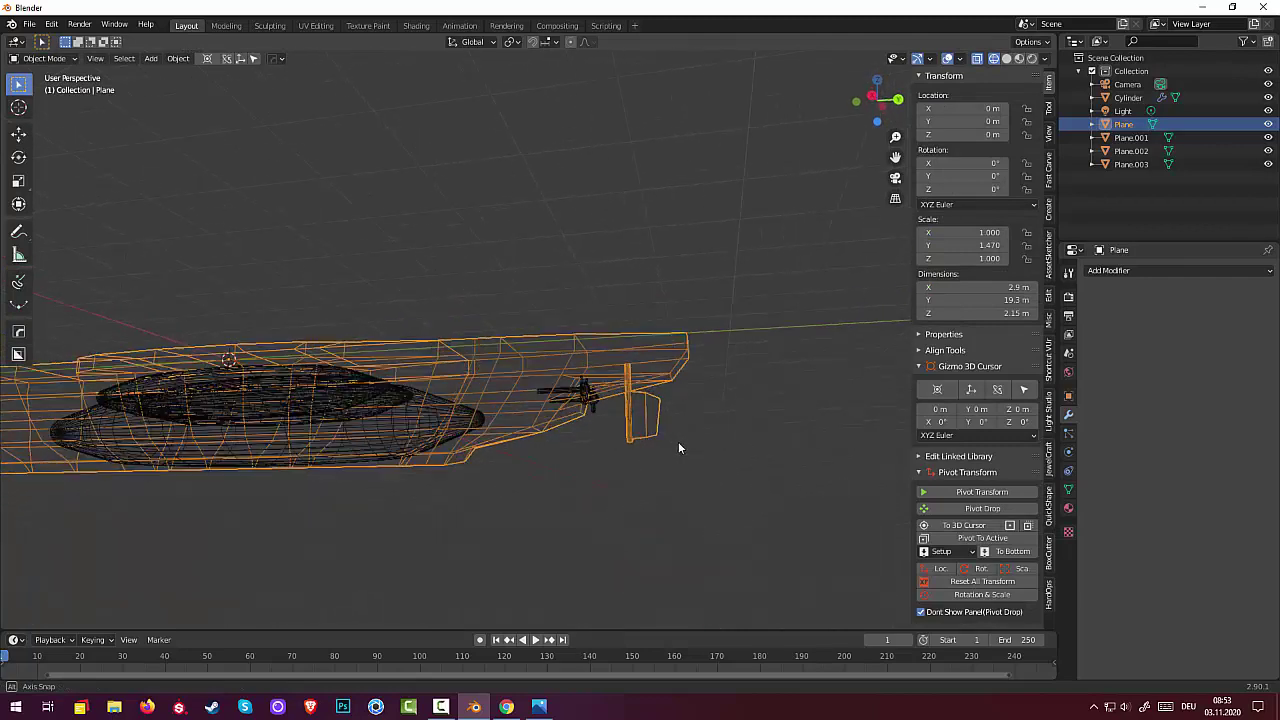
pyautogui.moveTo(664, 476); pyautogui.dragTo(678, 446, button='middle')
pyautogui.click(35, 60)
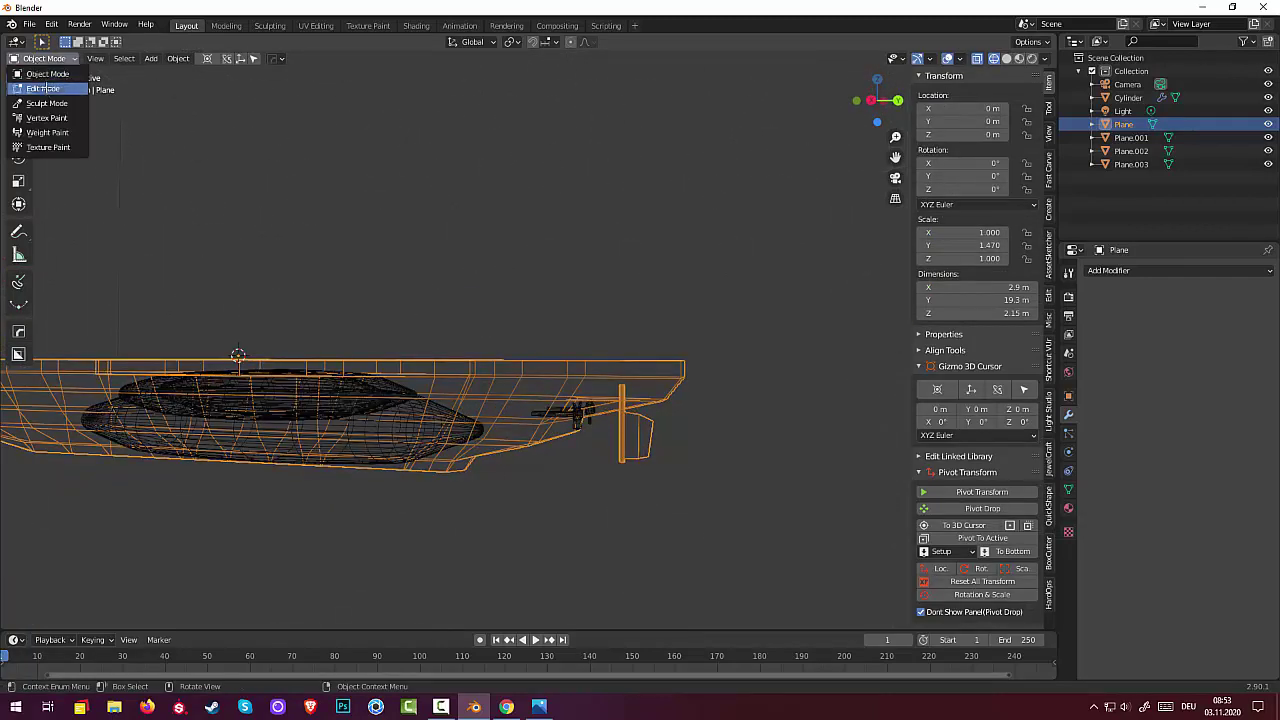
pyautogui.click(46, 87)
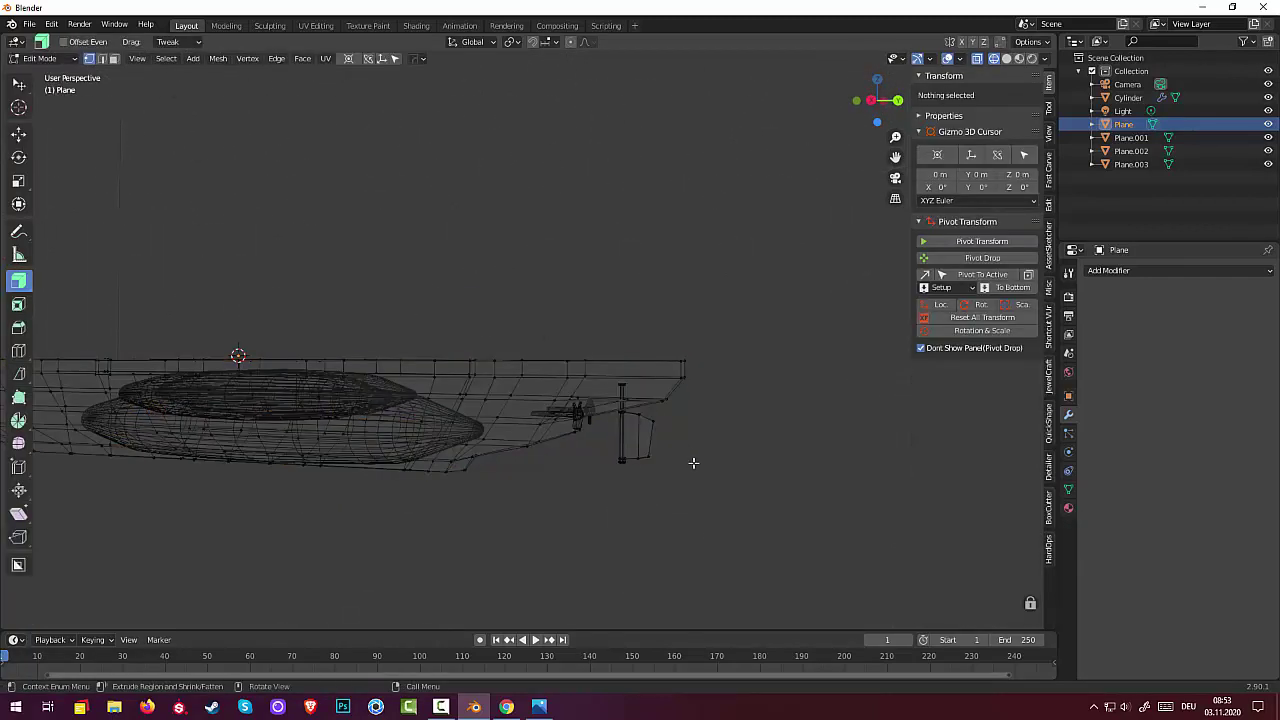
# Step: Show the hull in opaque Solid shading with X-ray off, and select a rudder face in face mode
pyautogui.click(1007, 60)
pyautogui.click(977, 60)
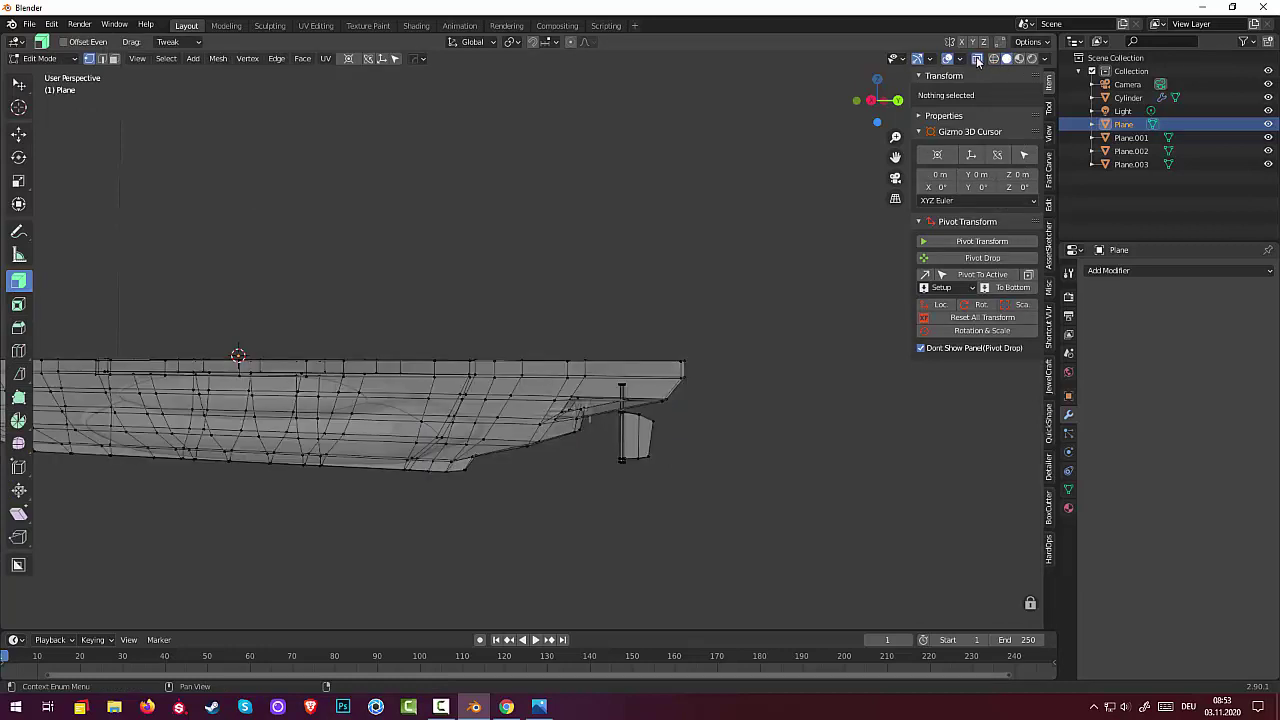
pyautogui.click(977, 60)
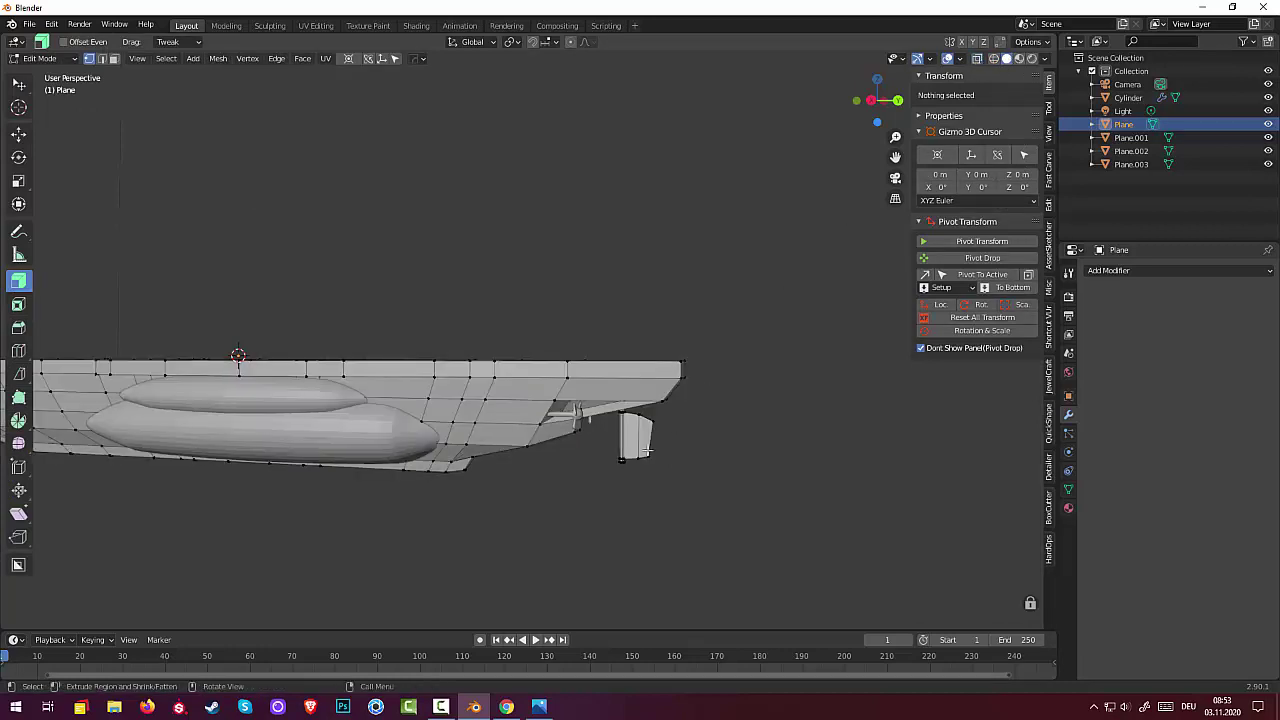
pyautogui.click(593, 411)
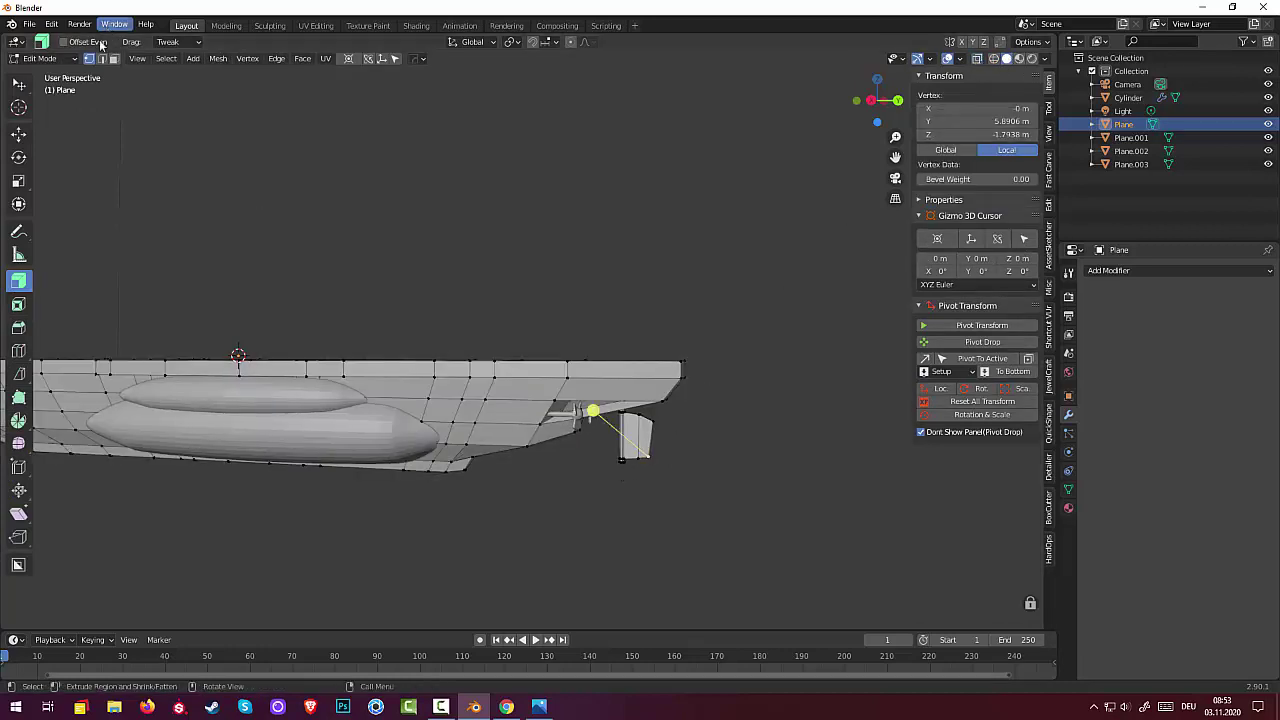
pyautogui.click(114, 58)
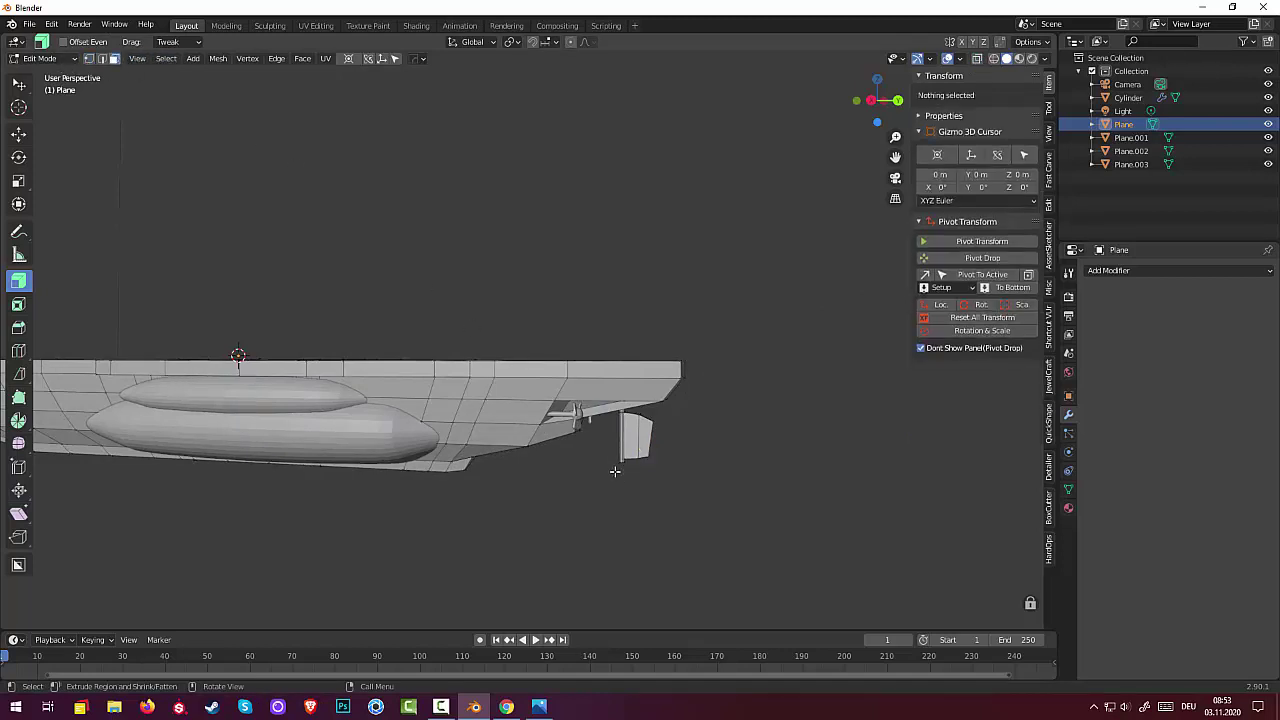
pyautogui.click(645, 436)
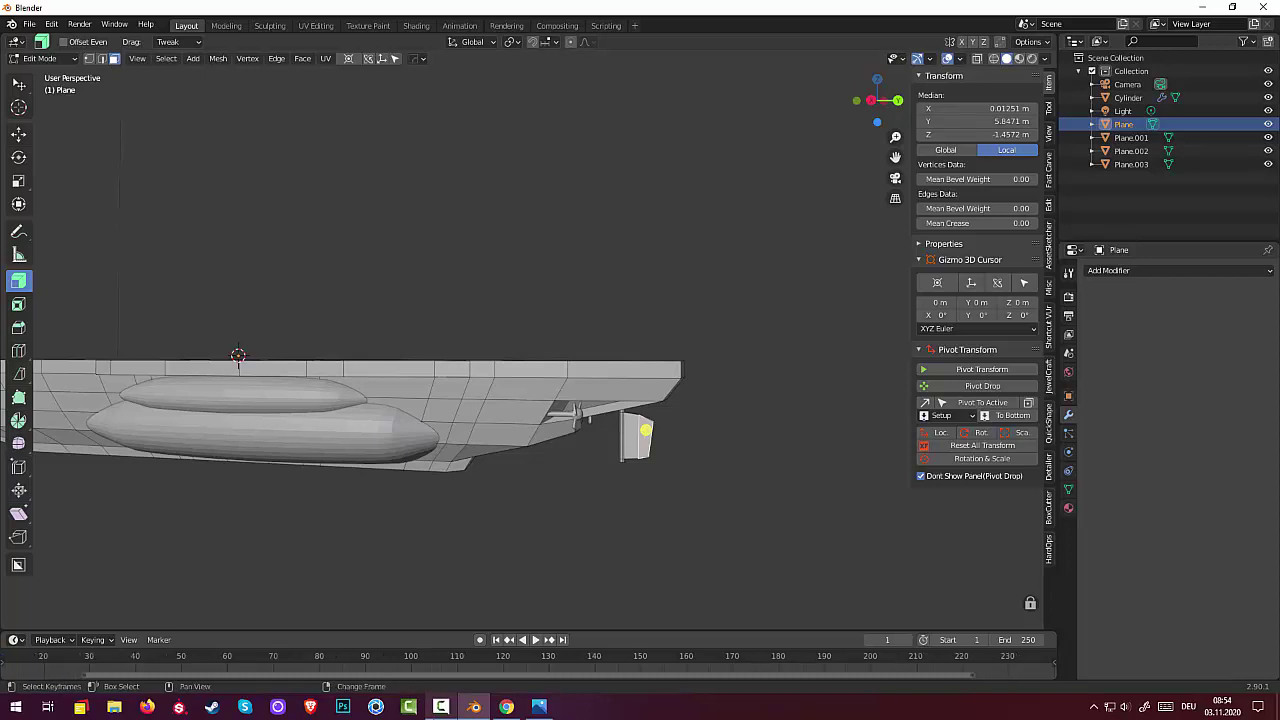
# Step: Select a rudder face and grow the selection to the whole rudder and post
pyautogui.scroll(1, 520, 656)
pyautogui.scroll(2, 456, 433)
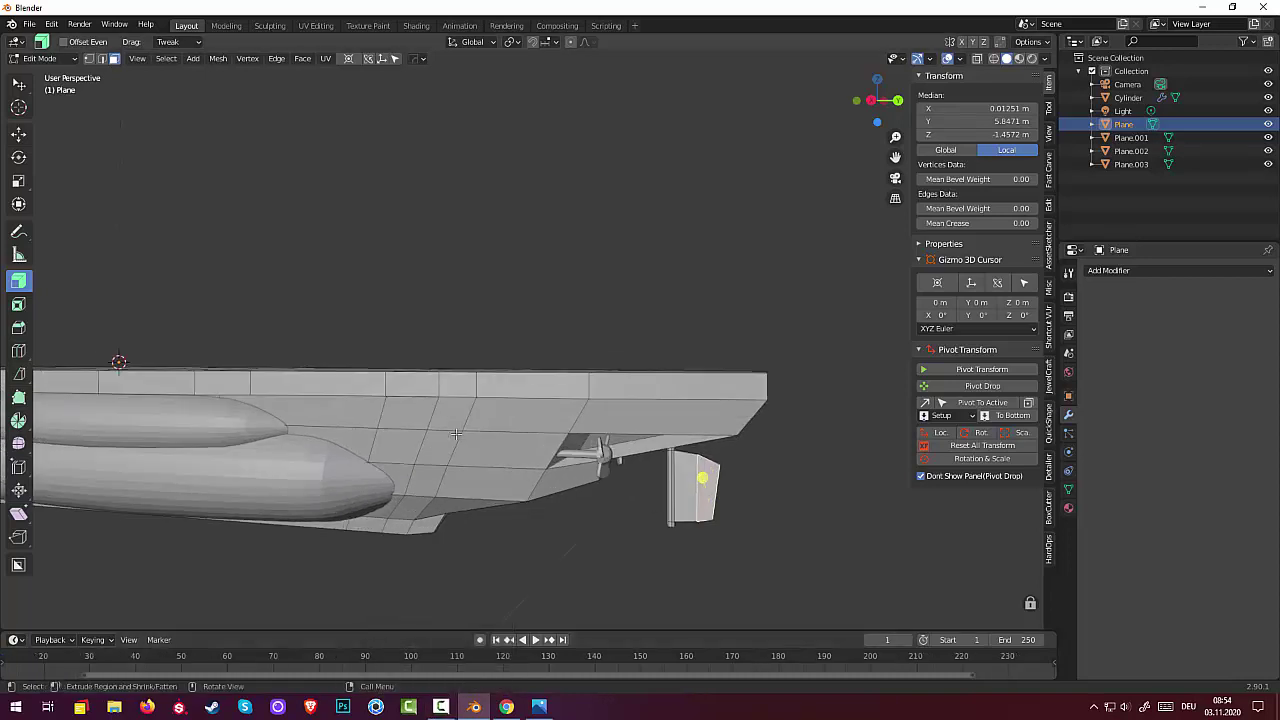
pyautogui.moveTo(500, 437); pyautogui.dragTo(477, 410, button='middle')
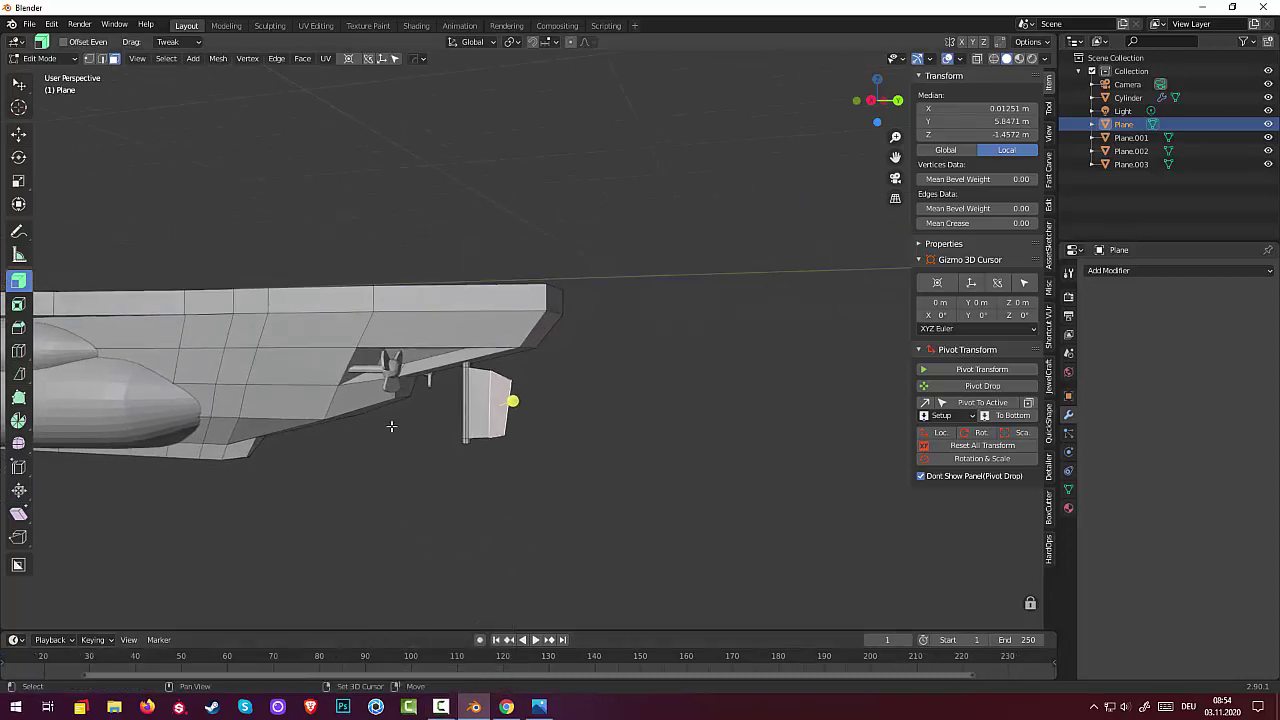
pyautogui.click(439, 418)
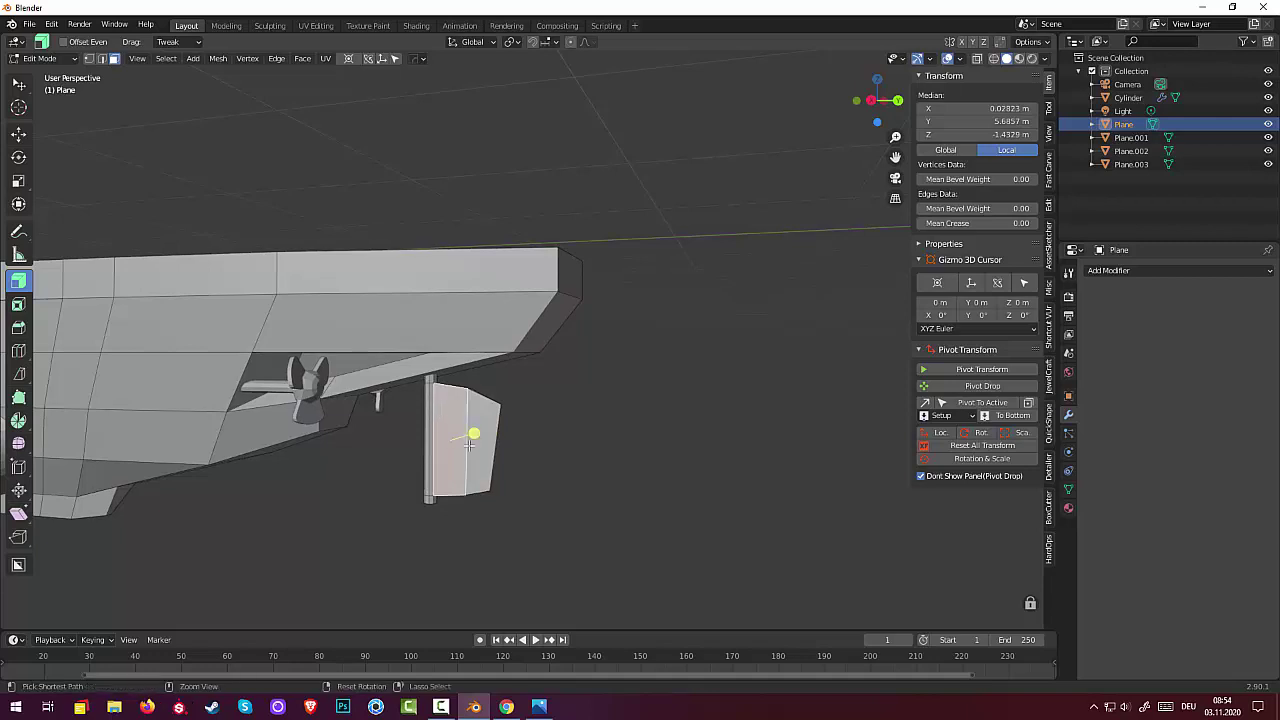
pyautogui.press('ctrl+KP_Add')
pyautogui.press('ctrl+KP_Add')
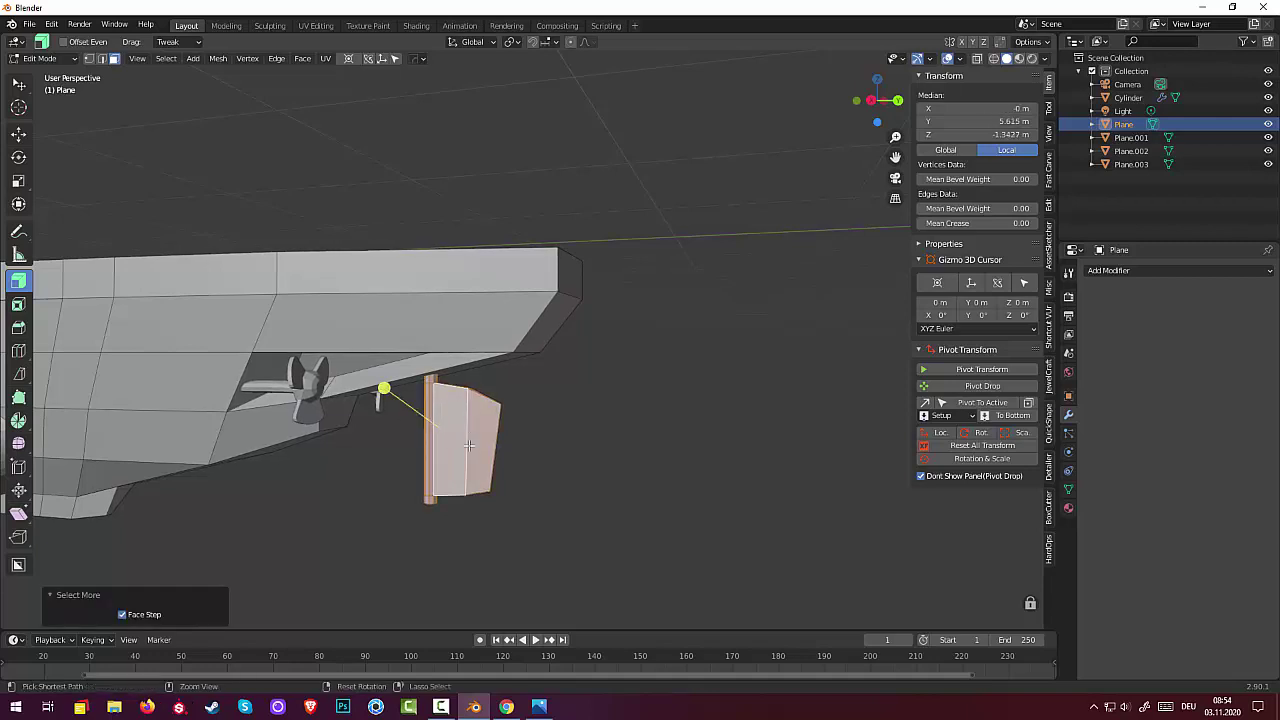
# Step: From a rear view, shift the rudder and post about 0.39 m sideways along X
pyautogui.scroll(-2, 634, 297)
pyautogui.scroll(-1, 617, 337)
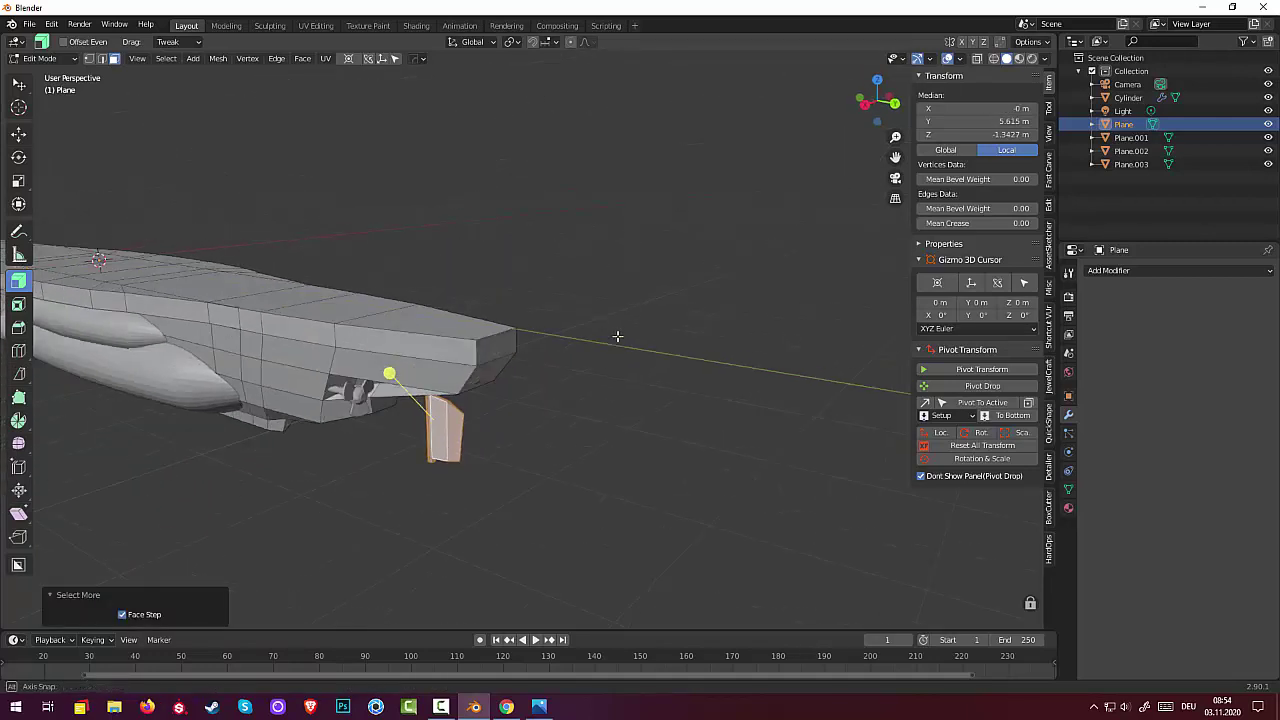
pyautogui.moveTo(617, 337)
pyautogui.mouseDown(button='middle')
pyautogui.moveTo(551, 311)
pyautogui.moveTo(543, 320)
pyautogui.moveTo(570, 336)
pyautogui.mouseUp(button='middle')
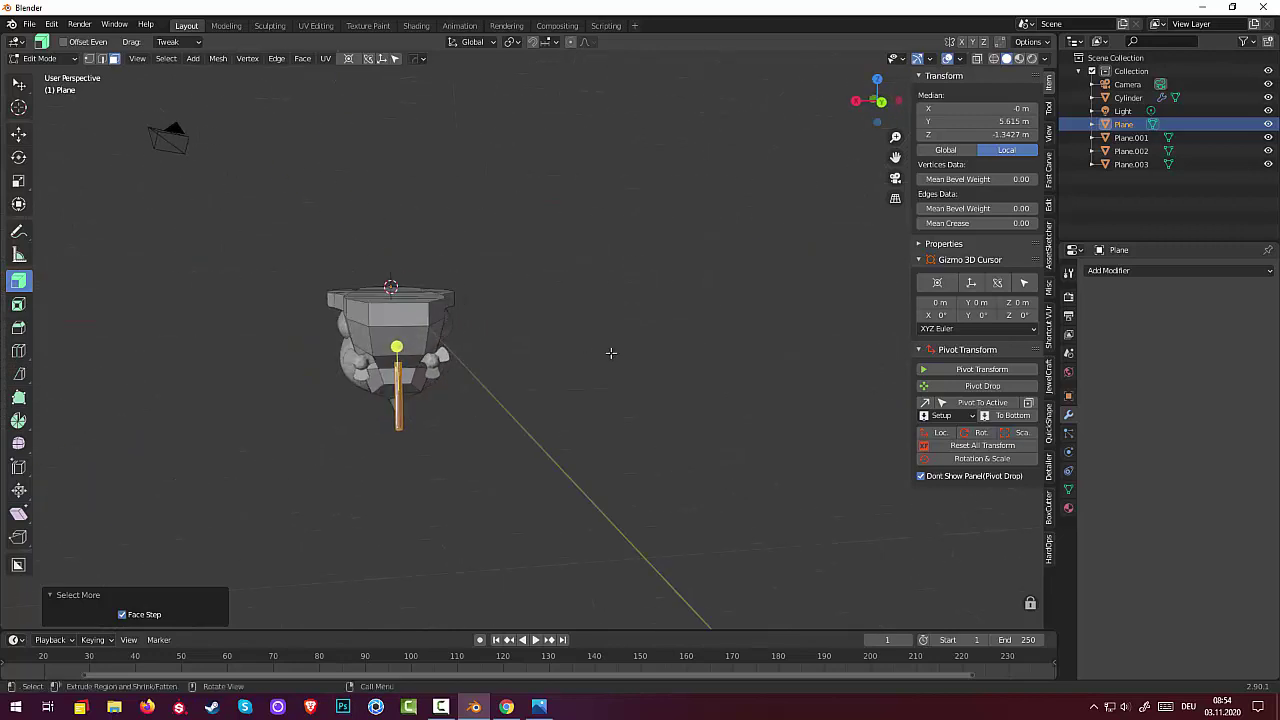
pyautogui.press('g')
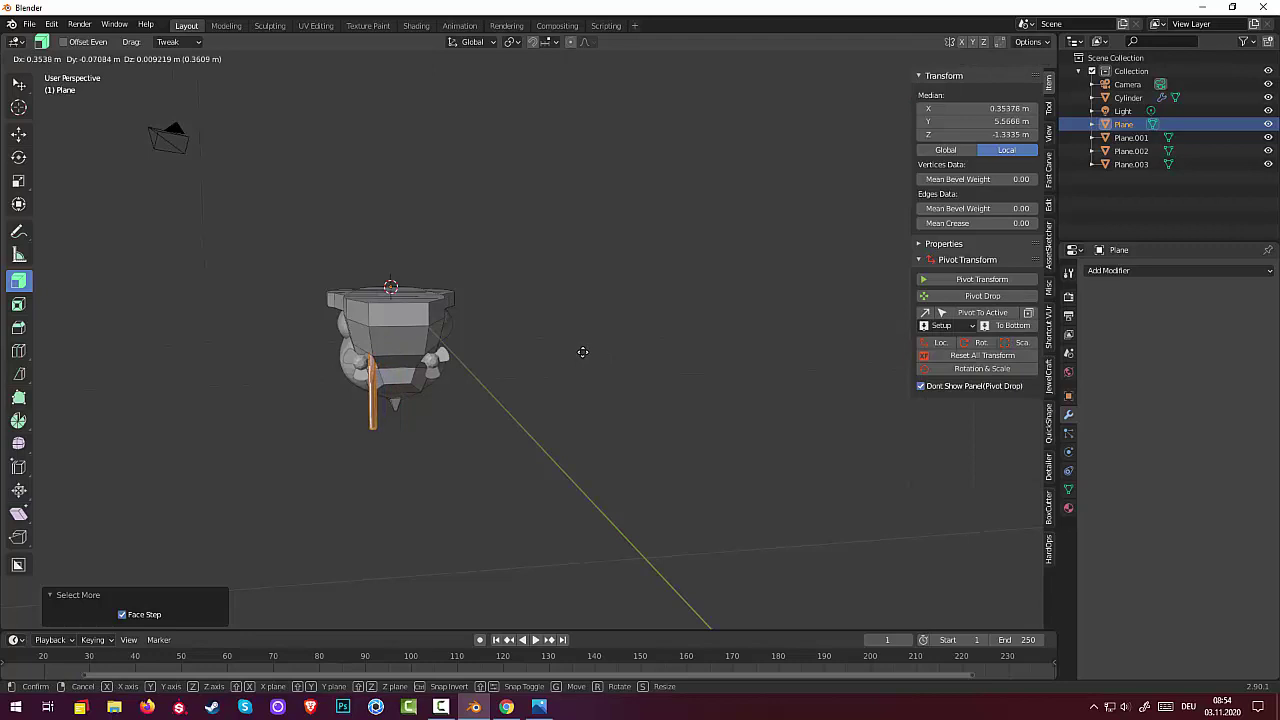
pyautogui.click(581, 353)
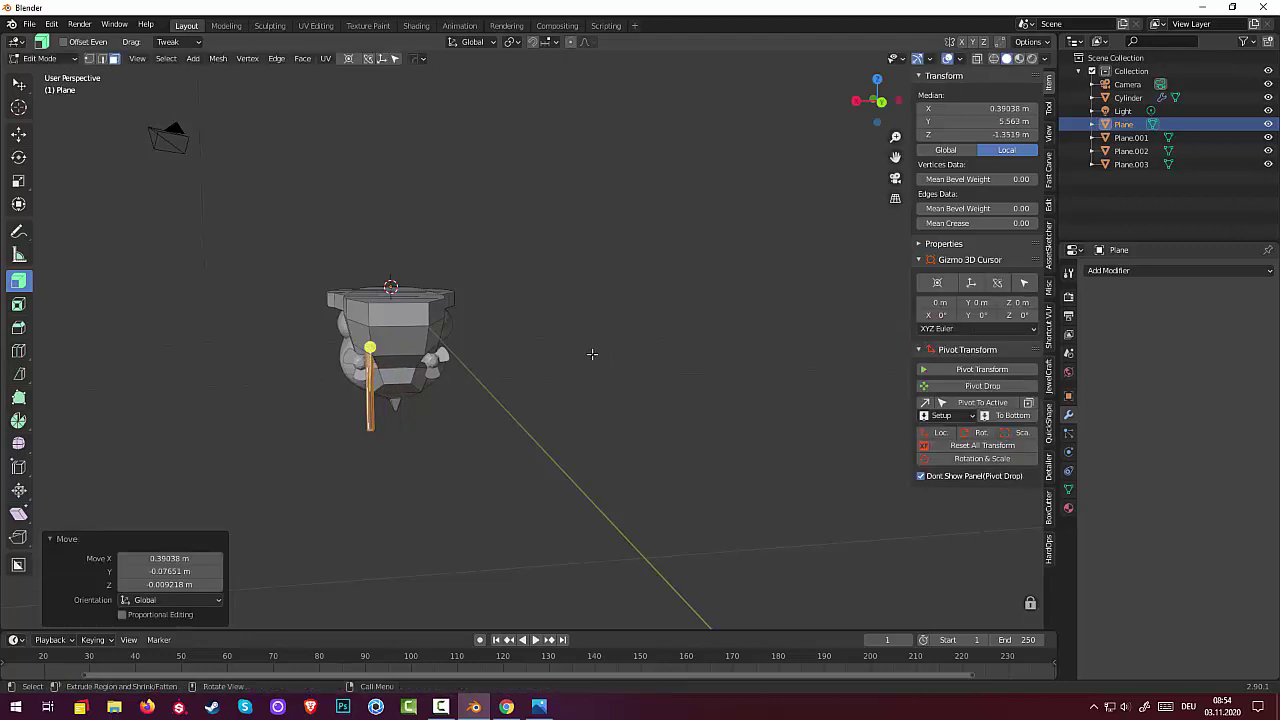
pyautogui.moveTo(591, 354)
pyautogui.mouseDown(button='middle')
pyautogui.moveTo(743, 346)
pyautogui.moveTo(750, 370)
pyautogui.moveTo(694, 380)
pyautogui.moveTo(586, 351)
pyautogui.mouseUp(button='middle')
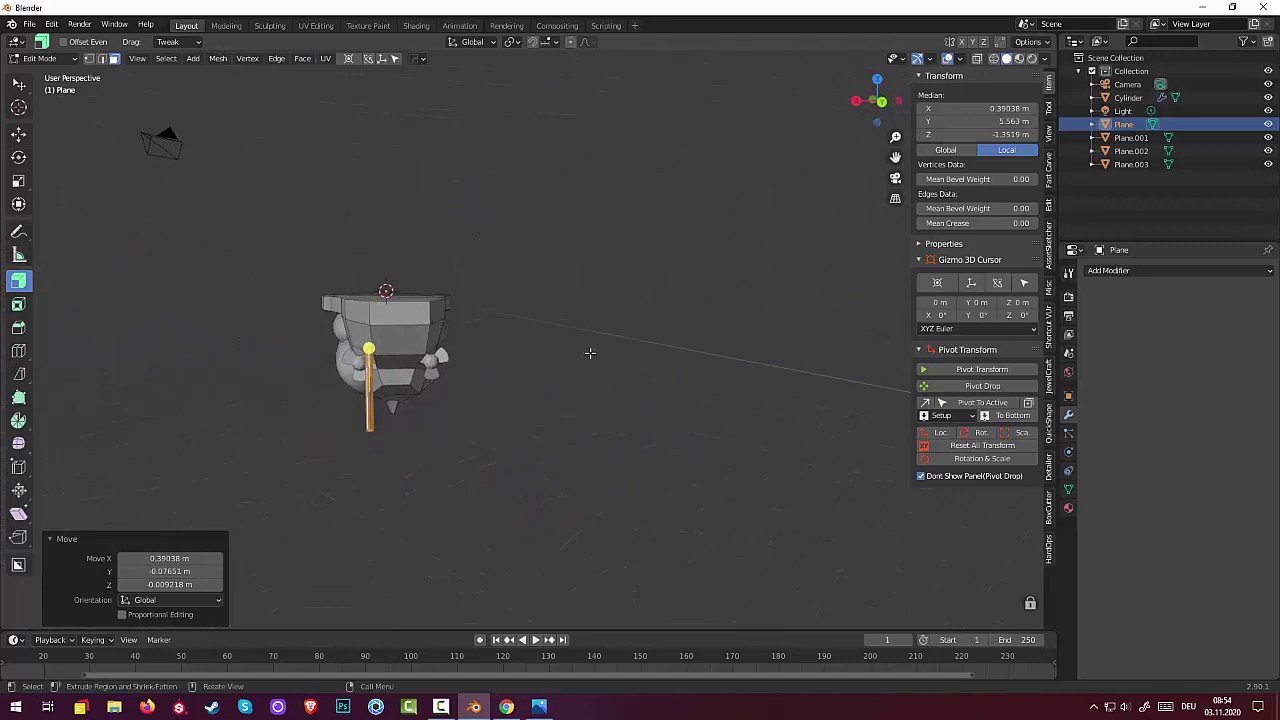
pyautogui.click(303, 59)
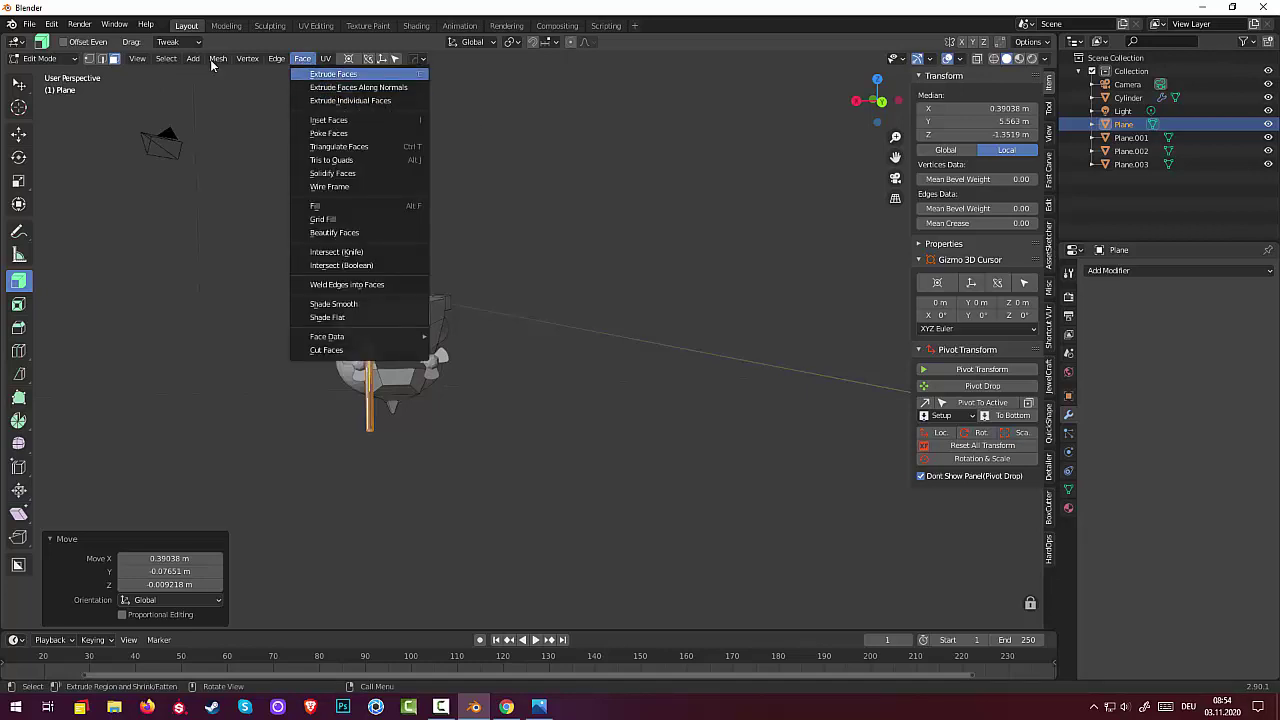
pyautogui.click(36, 58)
# Step: Separate the selected rudder and post from the hull into their own object, Plane.004
pyautogui.click(47, 77)
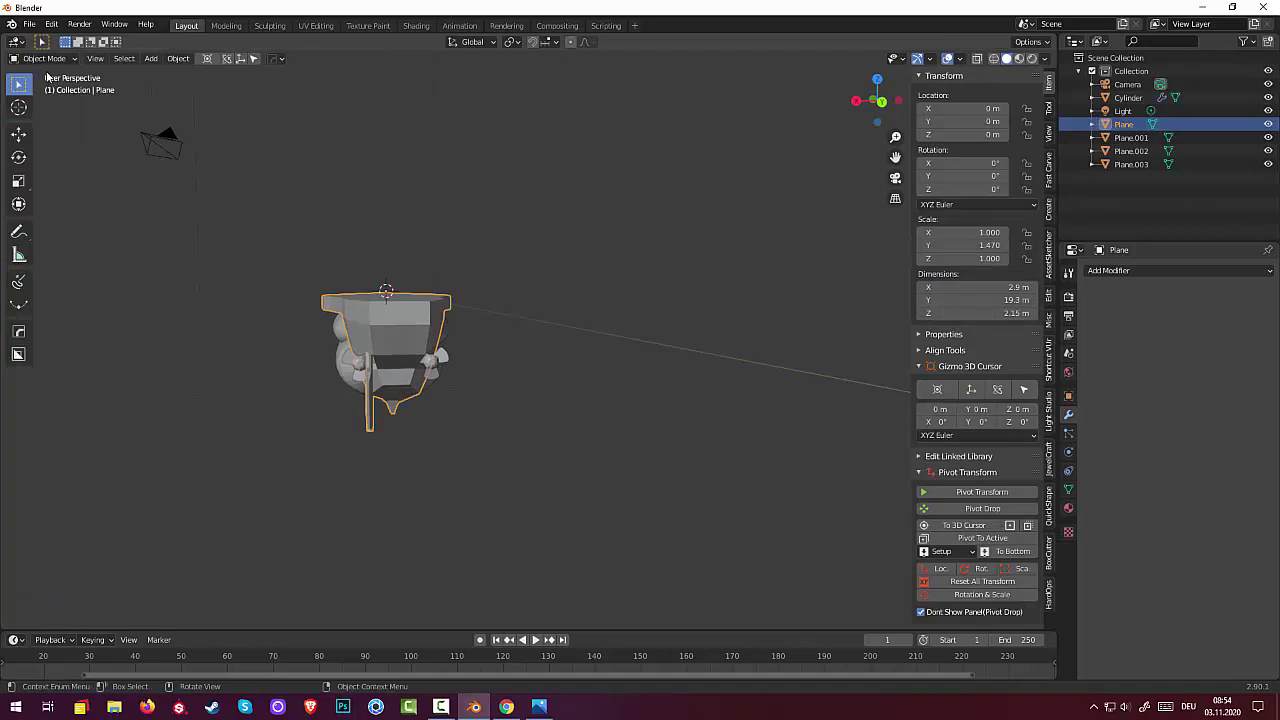
pyautogui.moveTo(447, 288); pyautogui.dragTo(556, 286, button='middle')
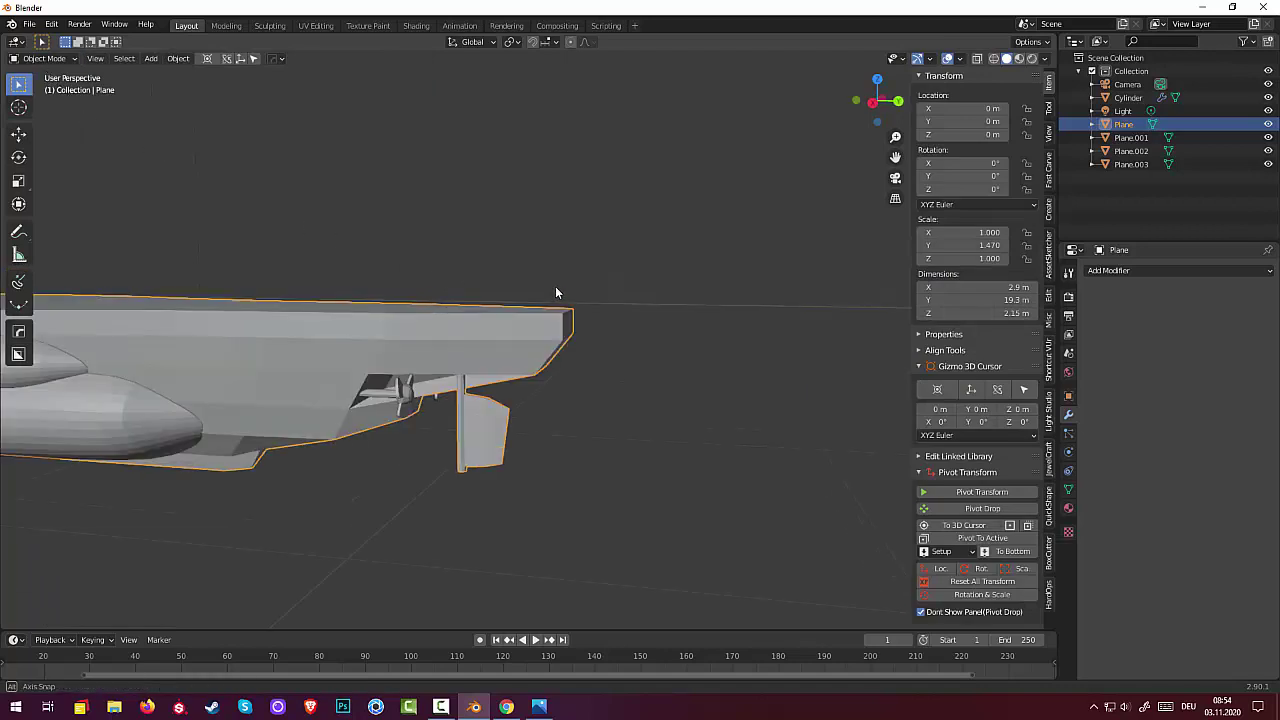
pyautogui.press('Tab')
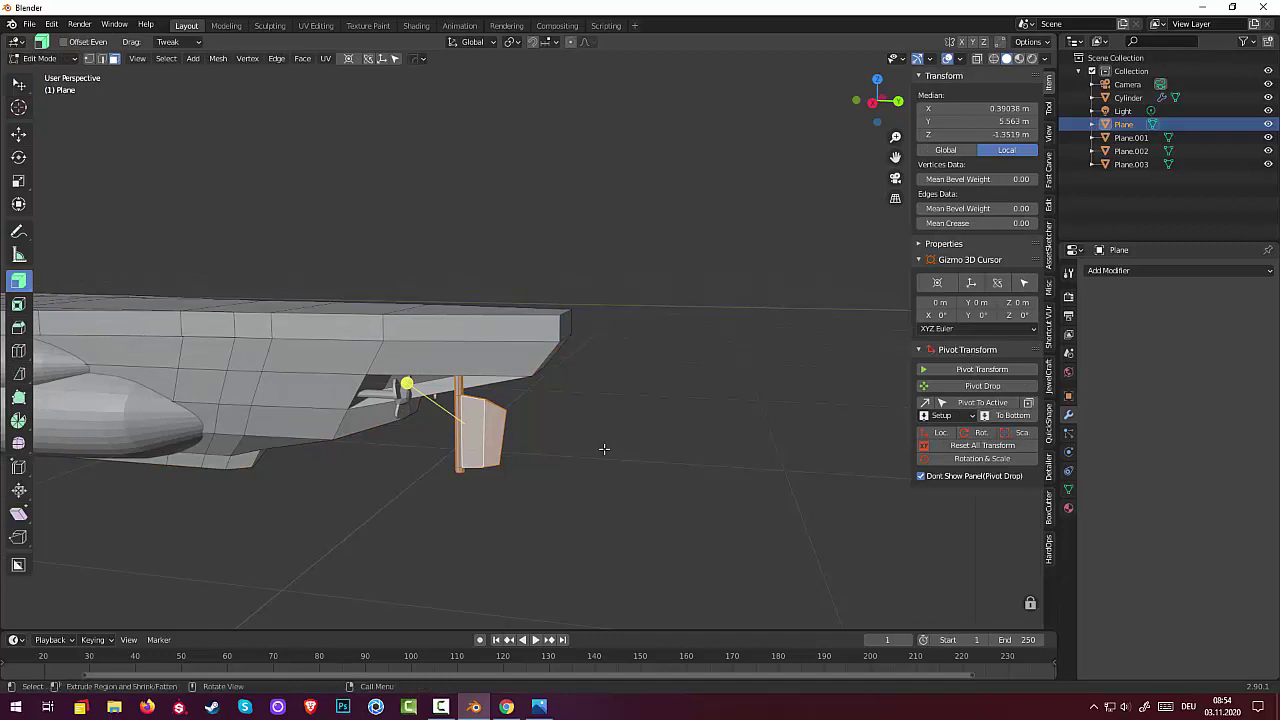
pyautogui.press('p')
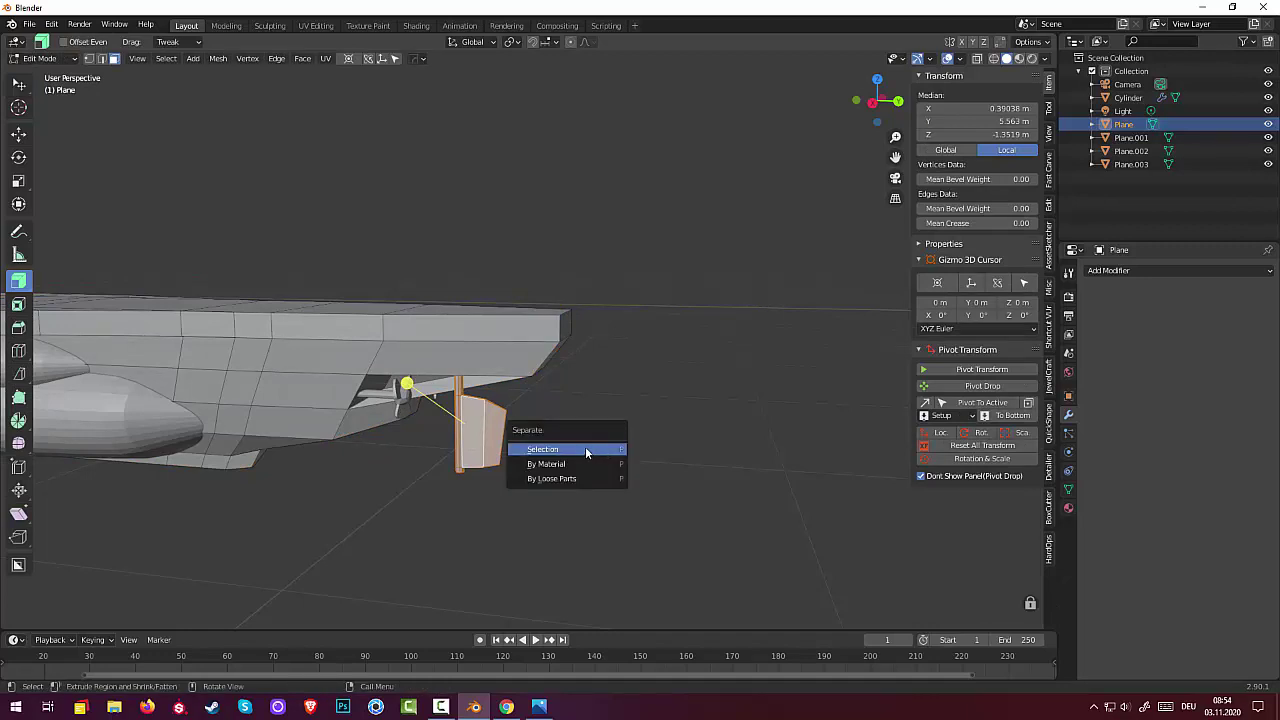
pyautogui.click(585, 447)
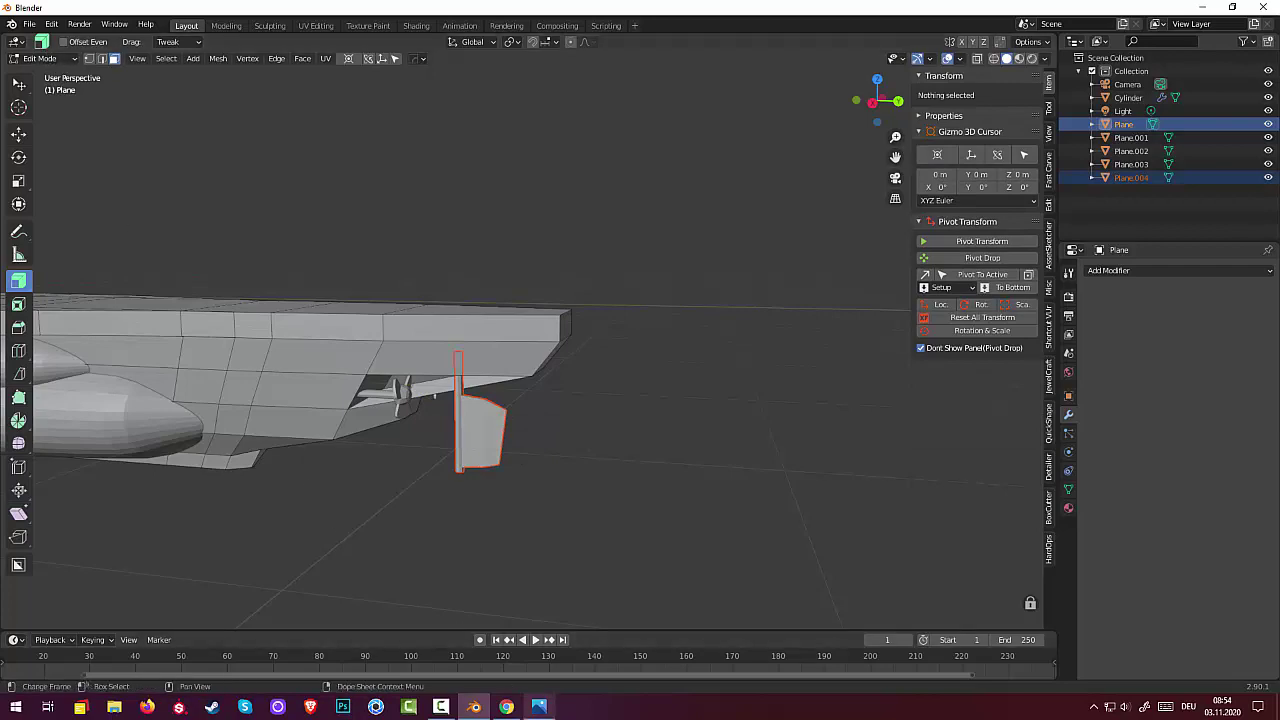
# Step: Compare the stern against the U-boat blueprint in Photos, then view the stern from behind
pyautogui.click(538, 707)
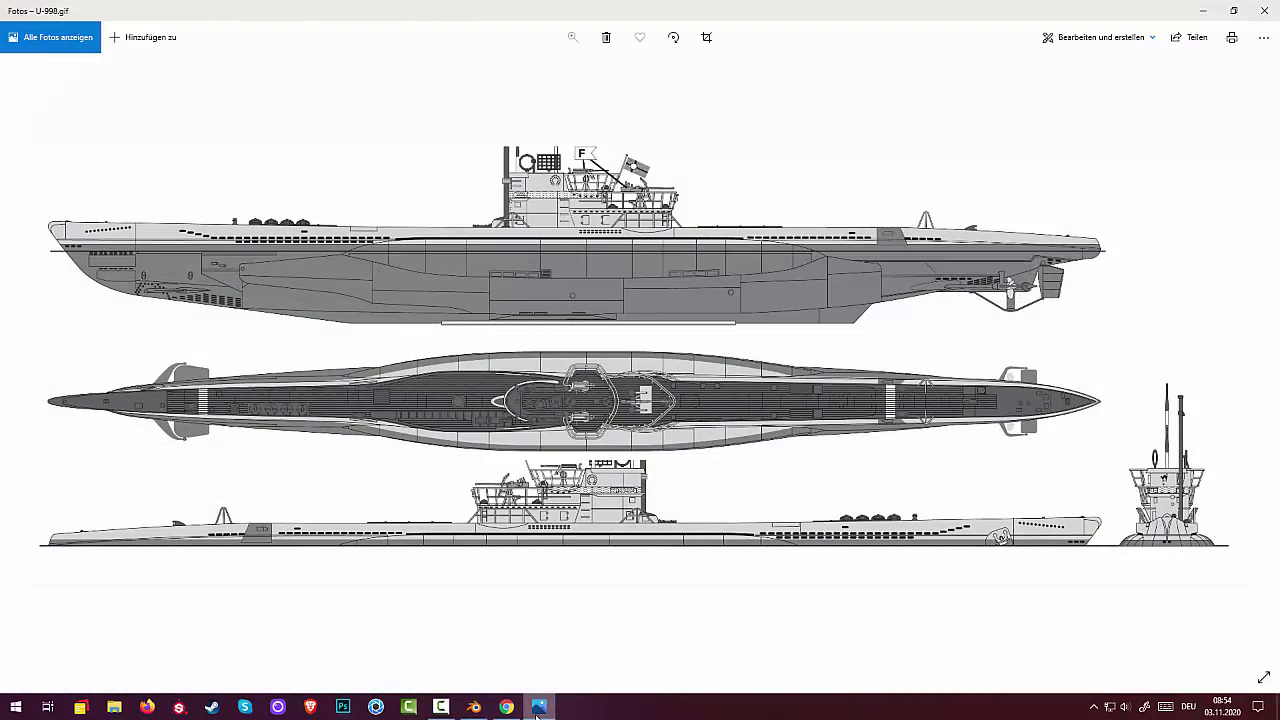
pyautogui.click(538, 707)
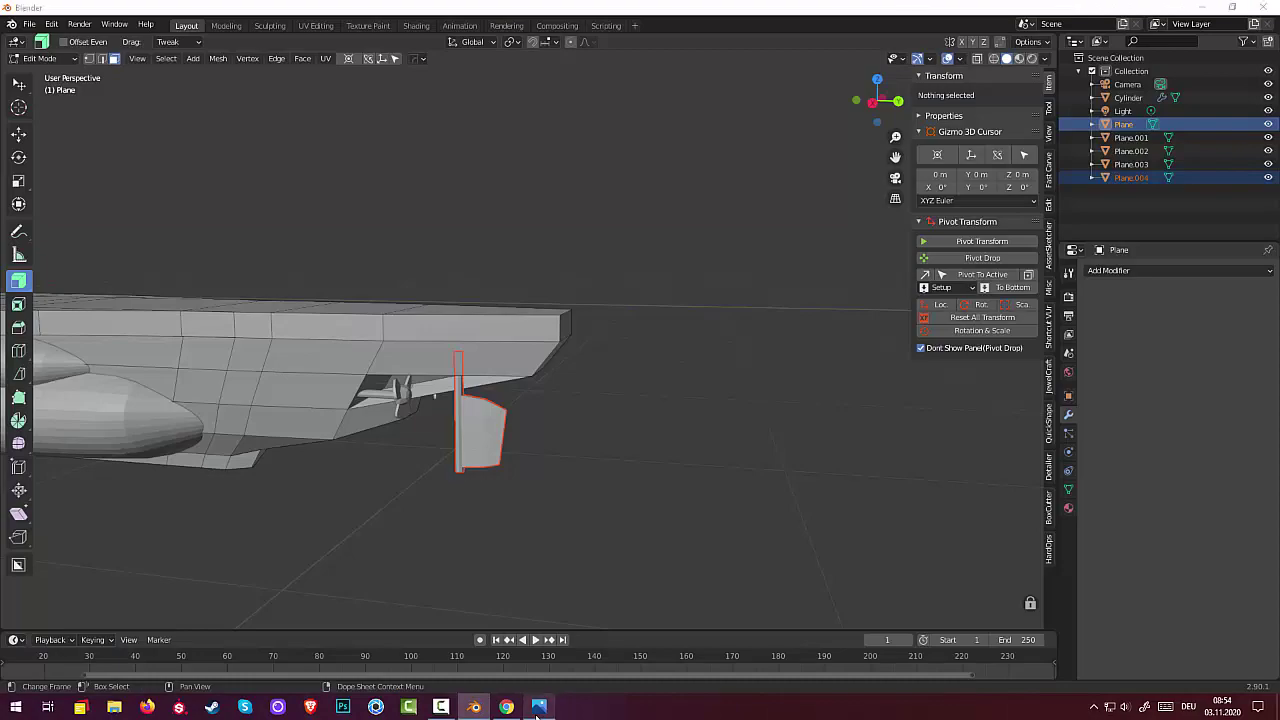
pyautogui.click(538, 707)
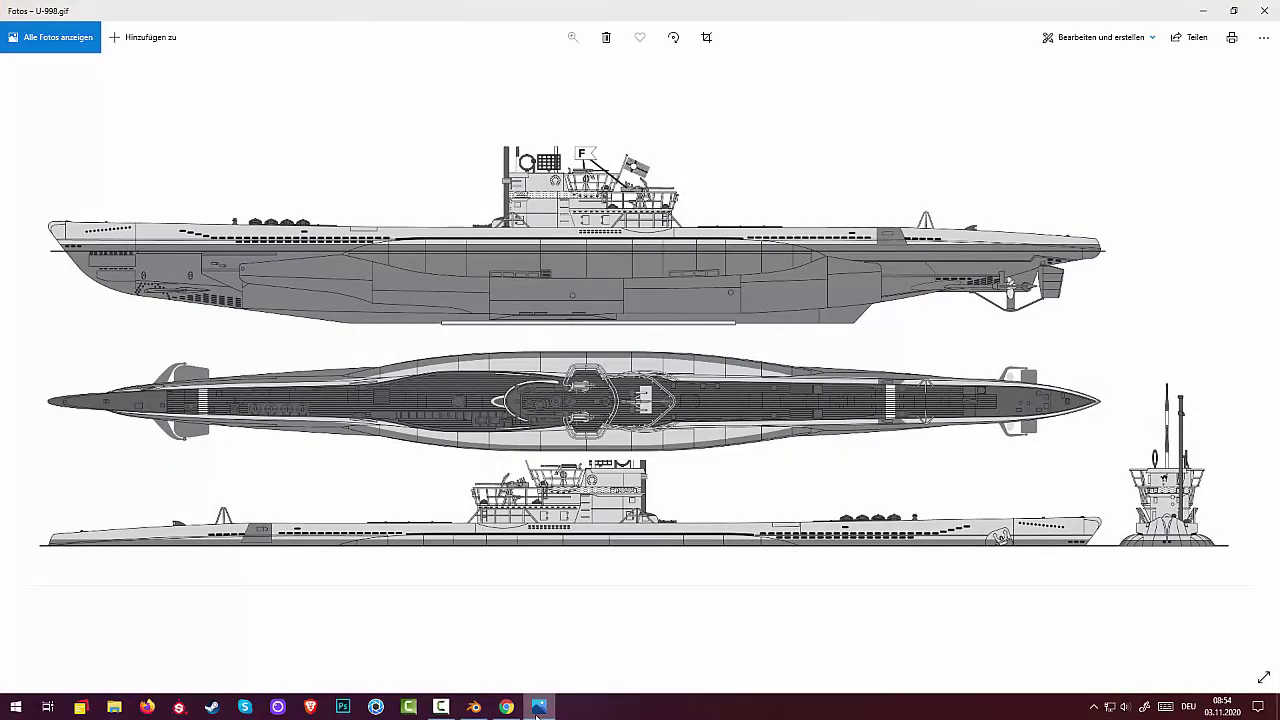
pyautogui.click(538, 707)
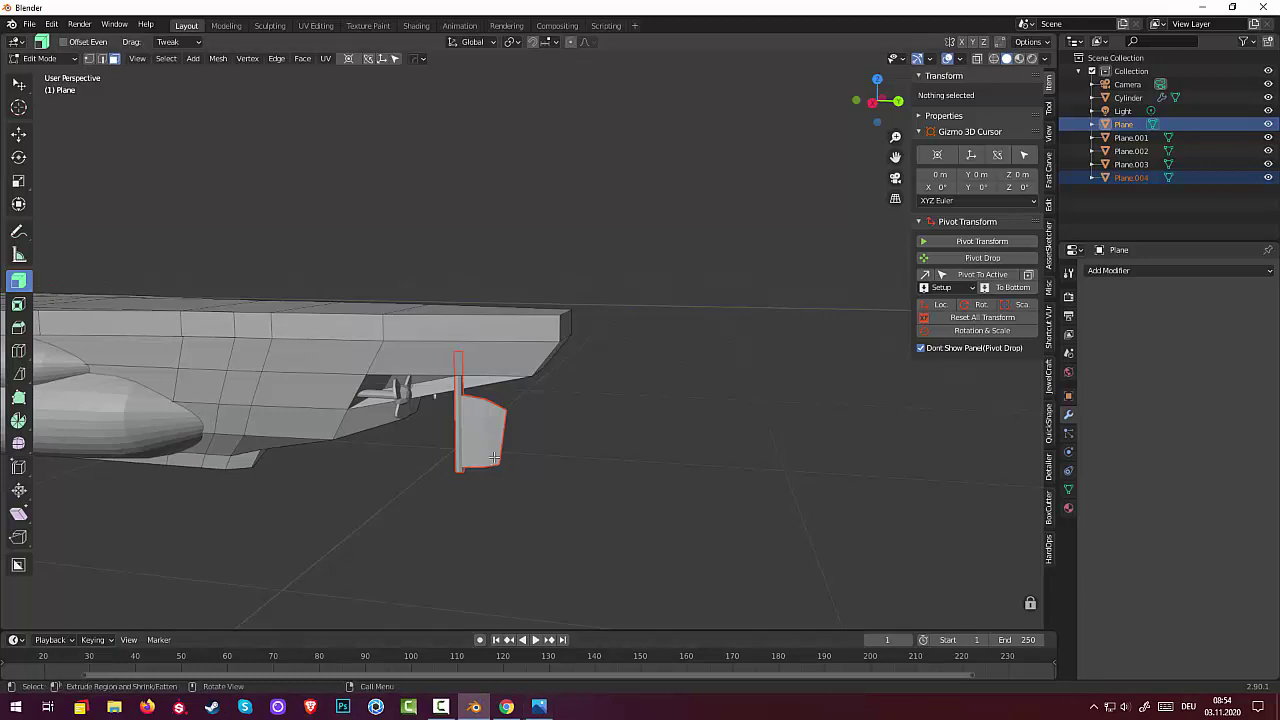
pyautogui.moveTo(578, 477)
pyautogui.mouseDown(button='middle')
pyautogui.moveTo(528, 480)
pyautogui.moveTo(491, 443)
pyautogui.moveTo(279, 361)
pyautogui.mouseUp(button='middle')
pyautogui.click(30, 58)
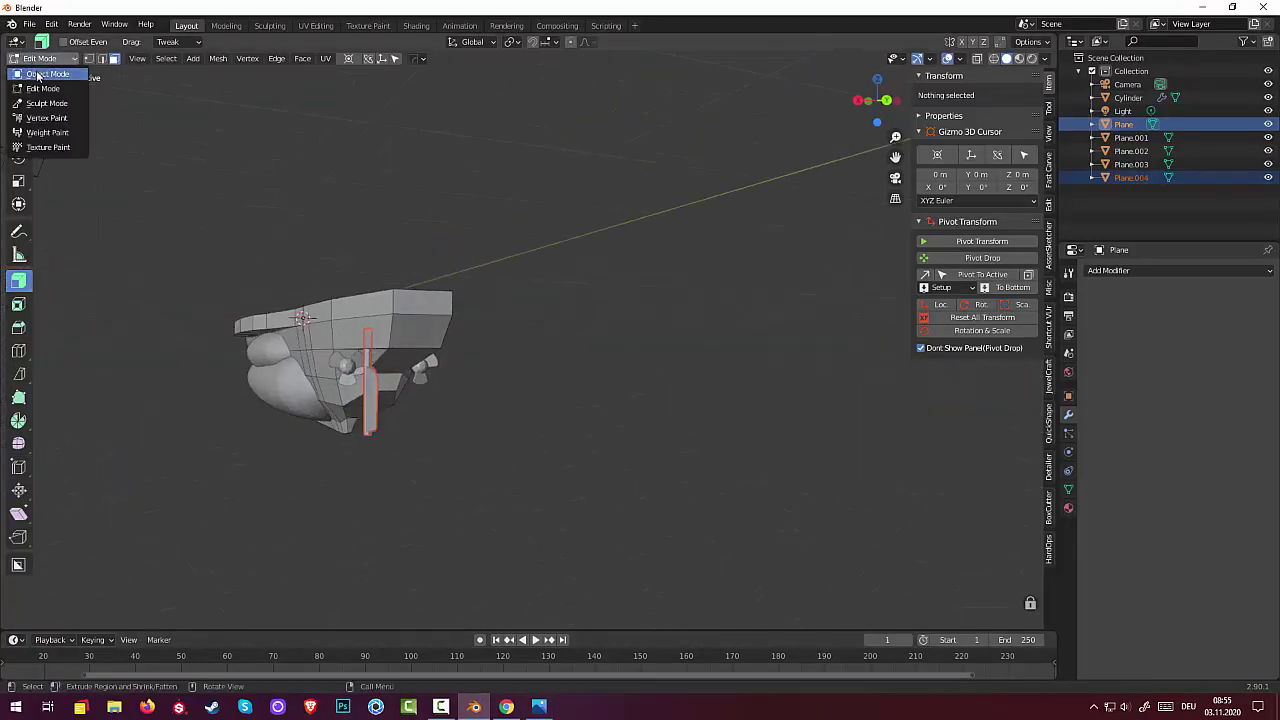
# Step: Select Plane.004, set its origin to the 3D cursor and apply its rotation and scale
pyautogui.click(33, 72)
pyautogui.click(373, 412)
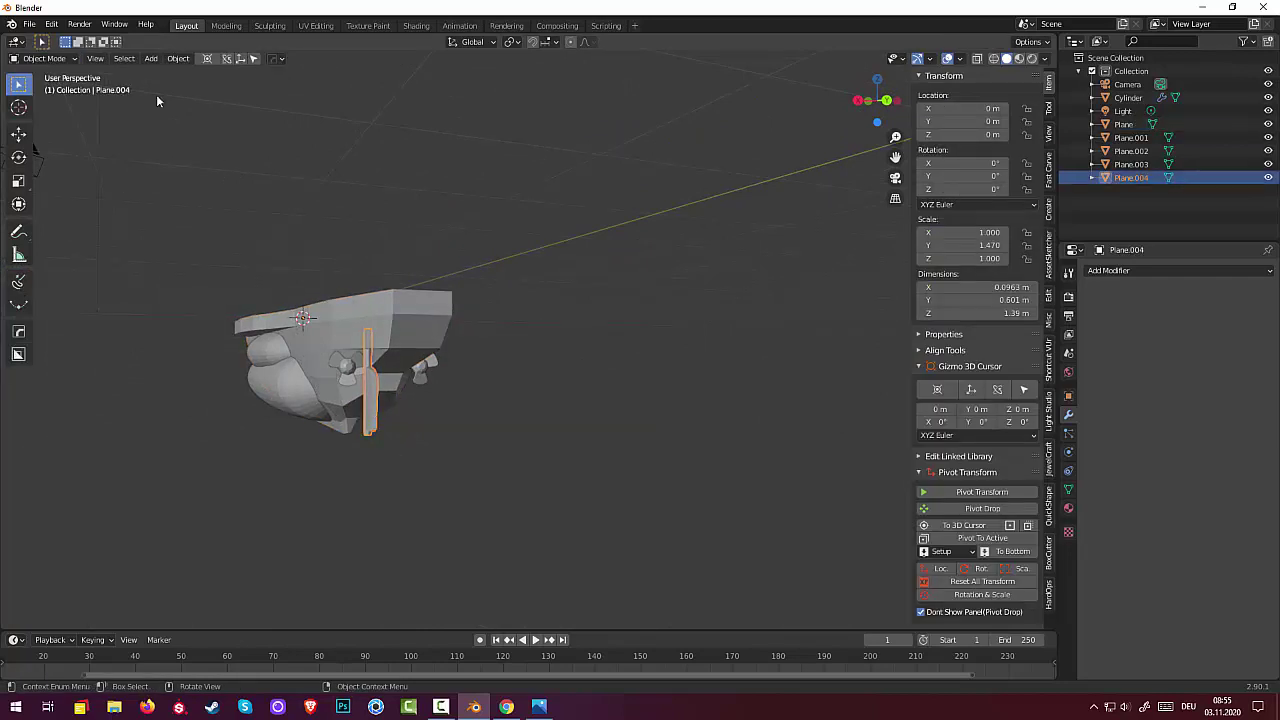
pyautogui.click(177, 59)
pyautogui.moveTo(199, 87)
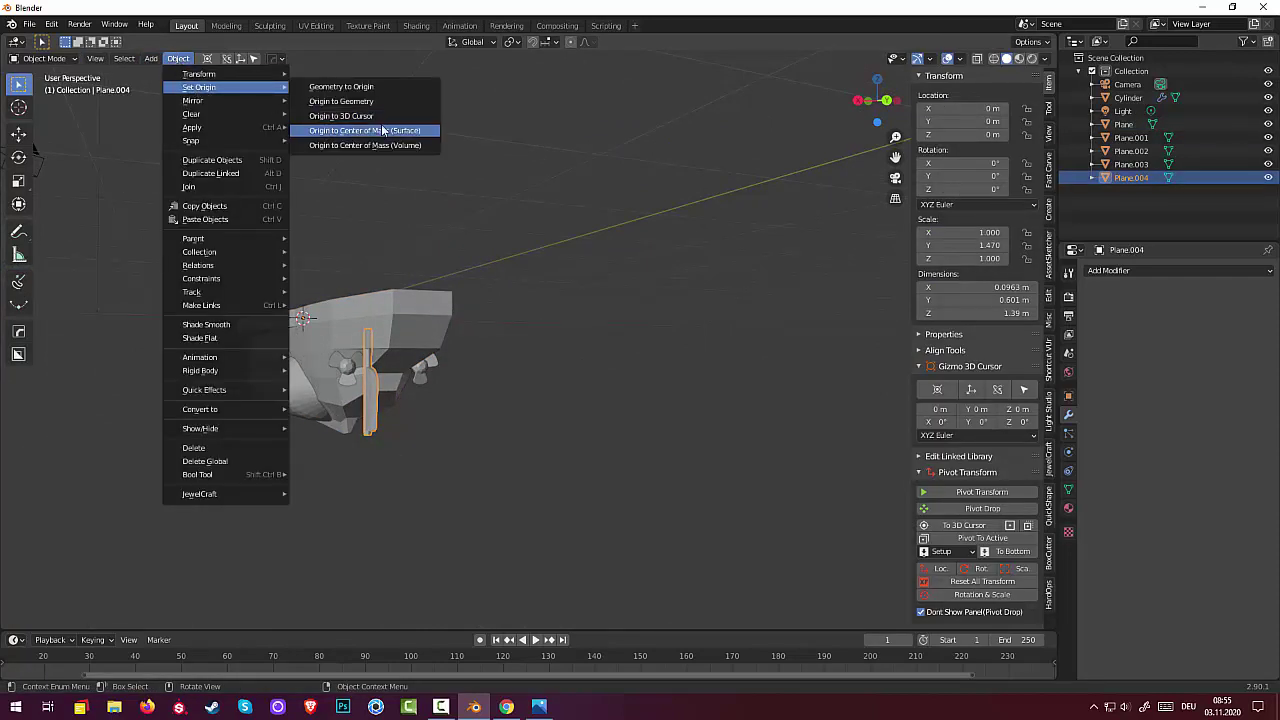
pyautogui.click(383, 118)
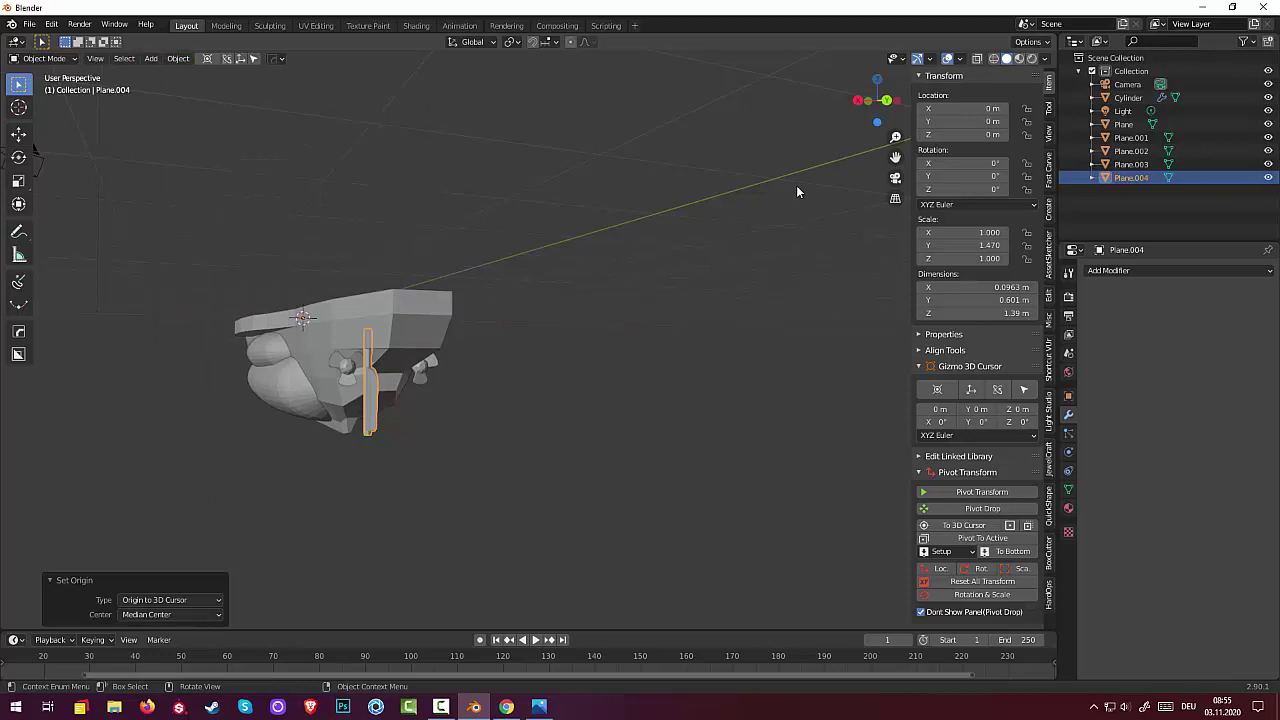
pyautogui.click(960, 594)
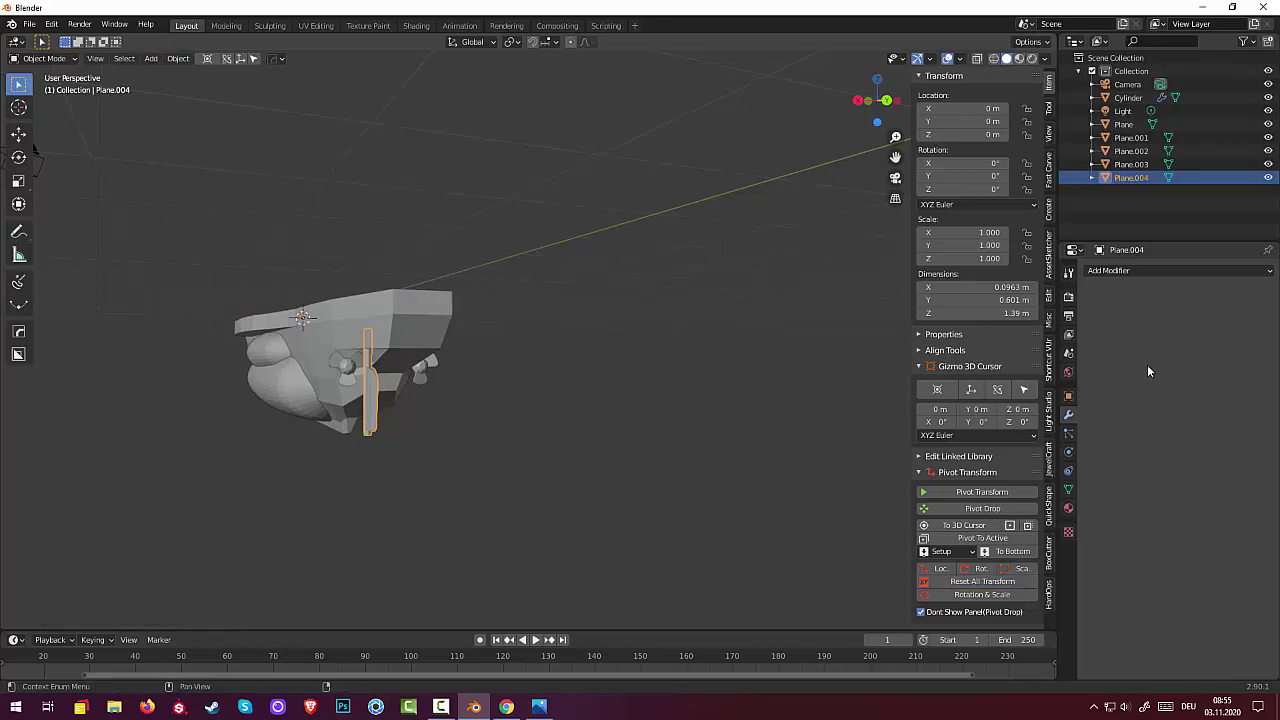
# Step: Add a Mirror modifier on X to Plane.004 and compare with the U-998 blueprint
pyautogui.click(1121, 272)
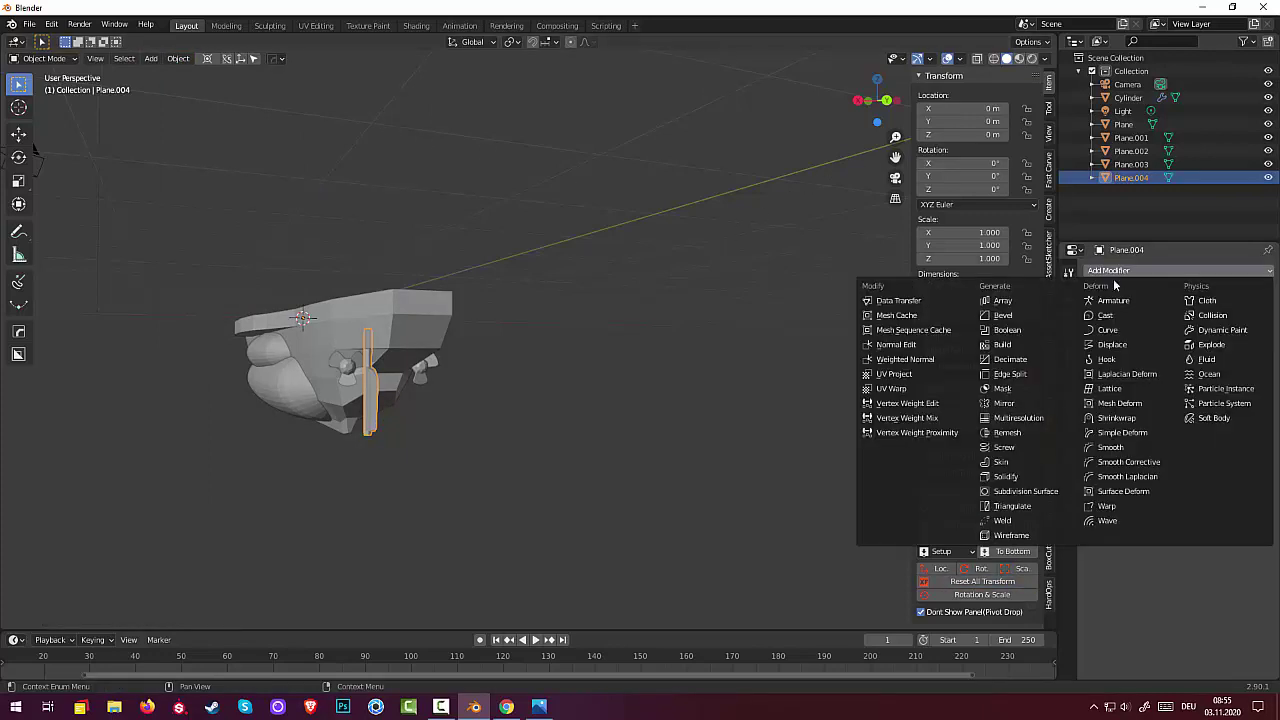
pyautogui.click(1006, 404)
pyautogui.moveTo(722, 436)
pyautogui.mouseDown(button='middle')
pyautogui.moveTo(589, 465)
pyautogui.moveTo(543, 456)
pyautogui.moveTo(561, 404)
pyautogui.moveTo(746, 410)
pyautogui.moveTo(857, 437)
pyautogui.moveTo(767, 458)
pyautogui.moveTo(750, 507)
pyautogui.moveTo(717, 504)
pyautogui.moveTo(740, 494)
pyautogui.moveTo(751, 511)
pyautogui.moveTo(762, 499)
pyautogui.mouseUp(button='middle')
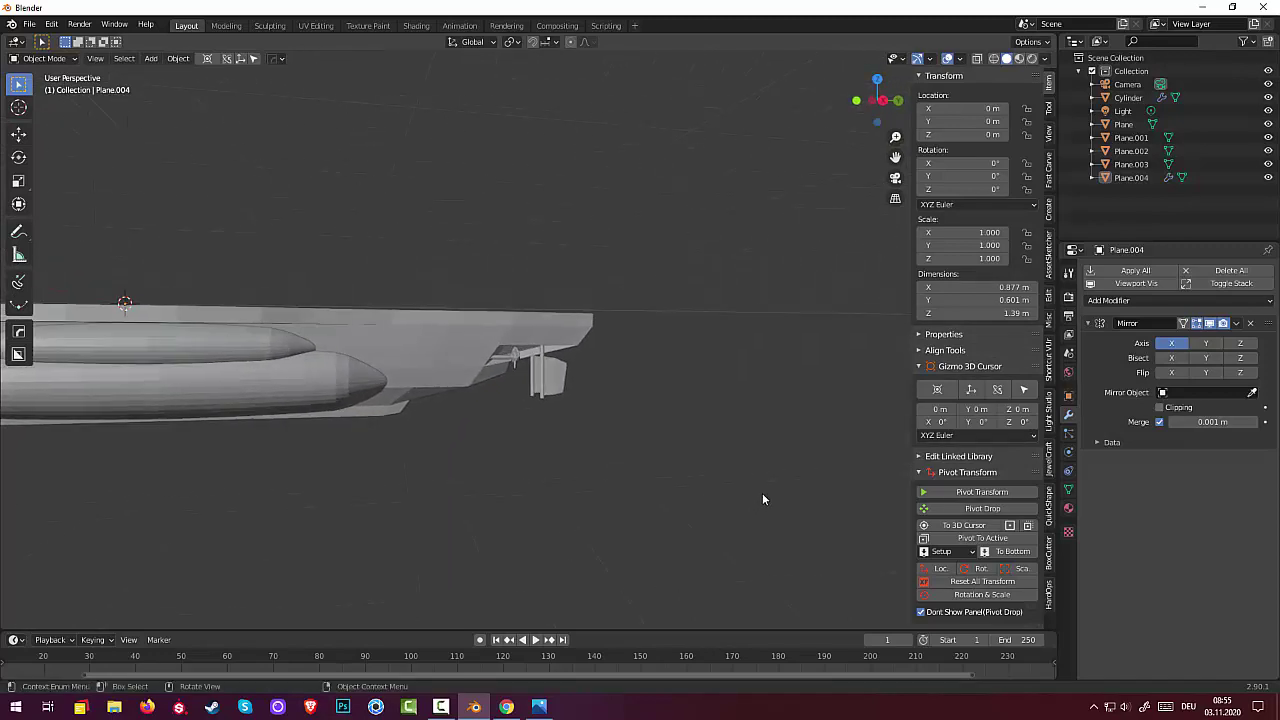
pyautogui.click(531, 712)
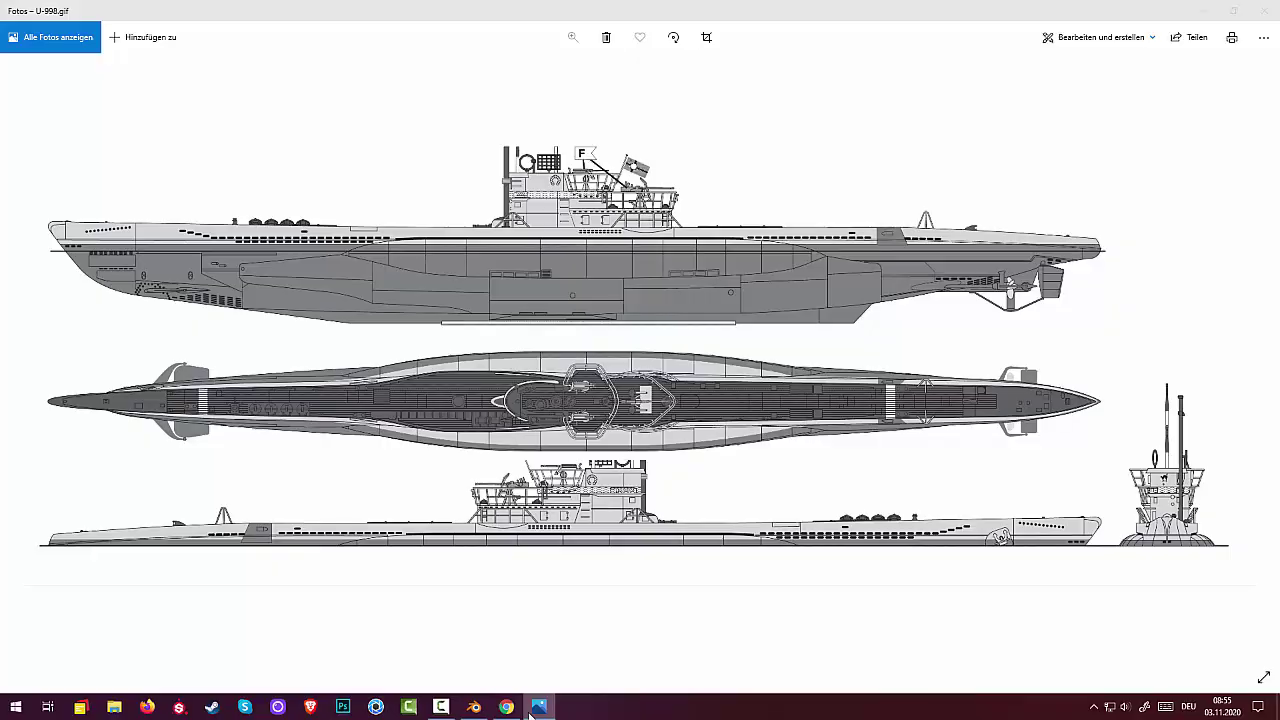
# Step: Minimize the U-998 blueprint and orbit around the stern to check the mirrored rudders
pyautogui.click(531, 712)
pyautogui.moveTo(525, 431)
pyautogui.mouseDown(button='middle')
pyautogui.moveTo(474, 393)
pyautogui.moveTo(498, 381)
pyautogui.moveTo(524, 387)
pyautogui.moveTo(554, 446)
pyautogui.moveTo(376, 382)
pyautogui.moveTo(346, 400)
pyautogui.moveTo(229, 391)
pyautogui.moveTo(207, 425)
pyautogui.moveTo(682, 448)
pyautogui.moveTo(696, 412)
pyautogui.moveTo(1033, 414)
pyautogui.moveTo(958, 420)
pyautogui.moveTo(734, 480)
pyautogui.moveTo(800, 477)
pyautogui.moveTo(780, 480)
pyautogui.mouseUp(button='middle')
# Step: Zoom in on the stern from an angled view and select the Plane.004 rudder pair
pyautogui.scroll(2, 490, 459)
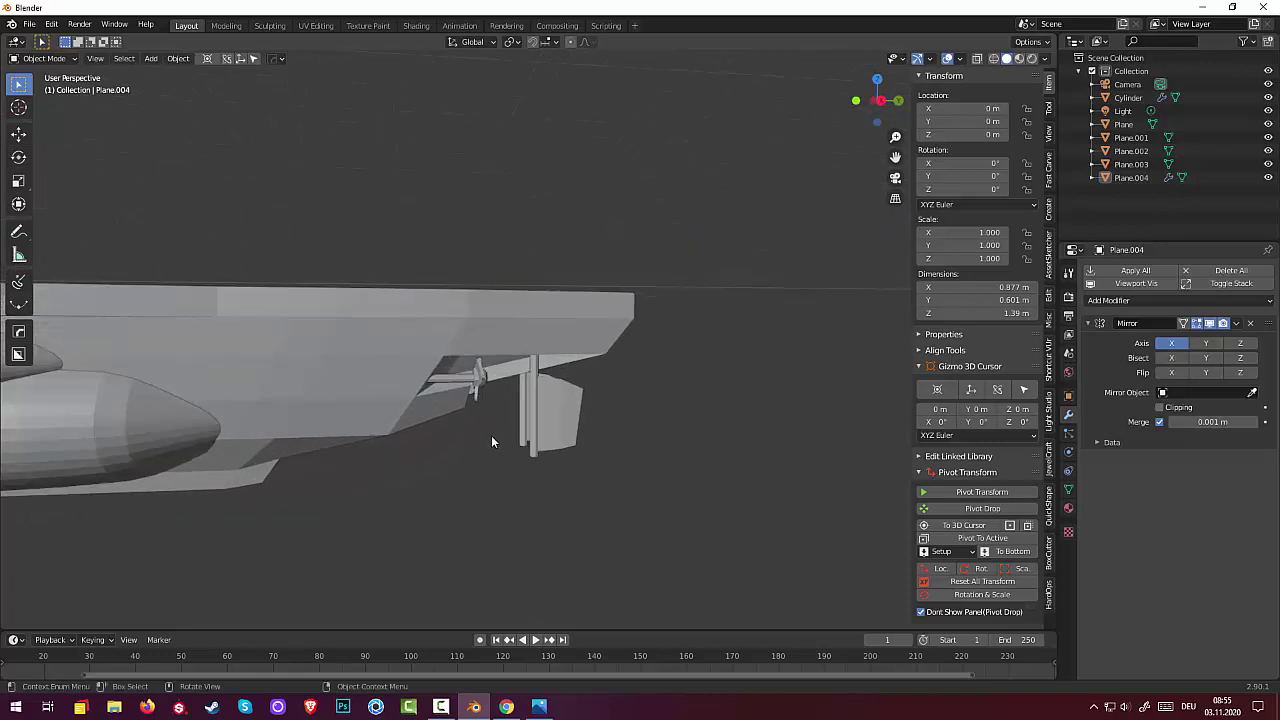
pyautogui.rightClick(698, 508)
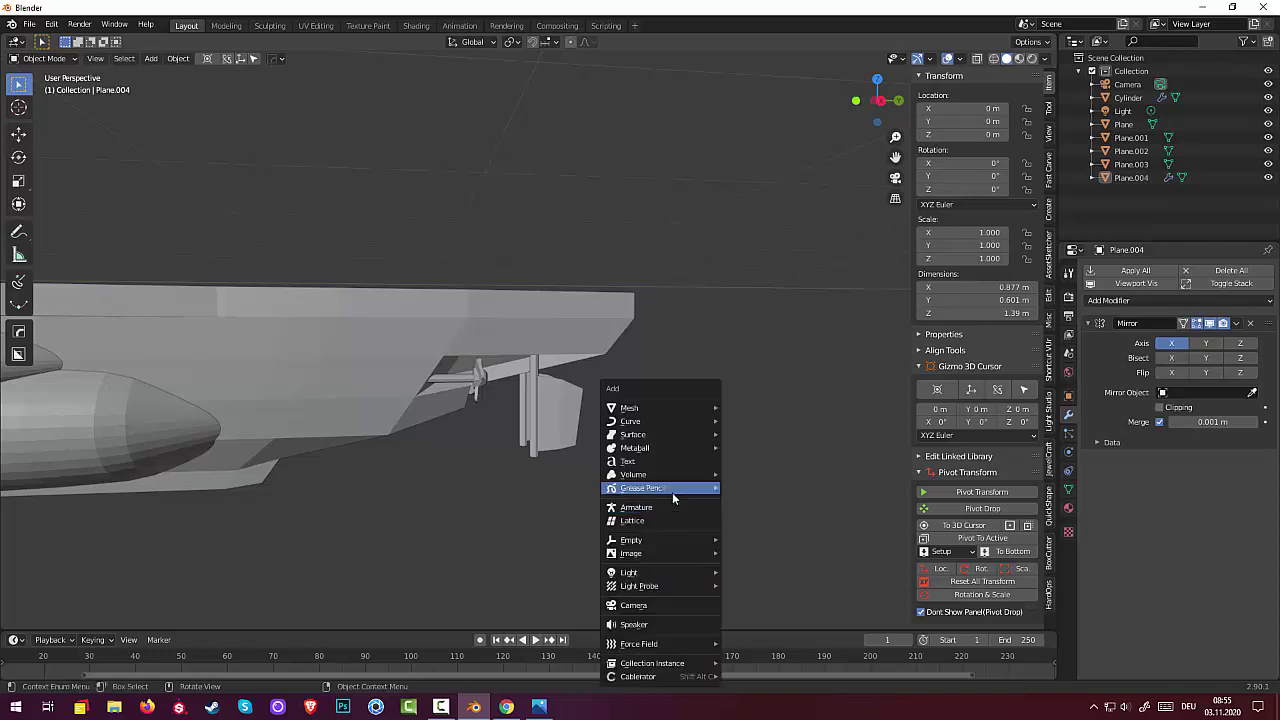
pyautogui.scroll(-3, 444, 505)
pyautogui.scroll(-2, 440, 494)
pyautogui.moveTo(437, 486)
pyautogui.mouseDown(button='middle')
pyautogui.moveTo(614, 512)
pyautogui.moveTo(814, 480)
pyautogui.moveTo(1034, 495)
pyautogui.moveTo(1022, 454)
pyautogui.moveTo(1009, 473)
pyautogui.mouseUp(button='middle')
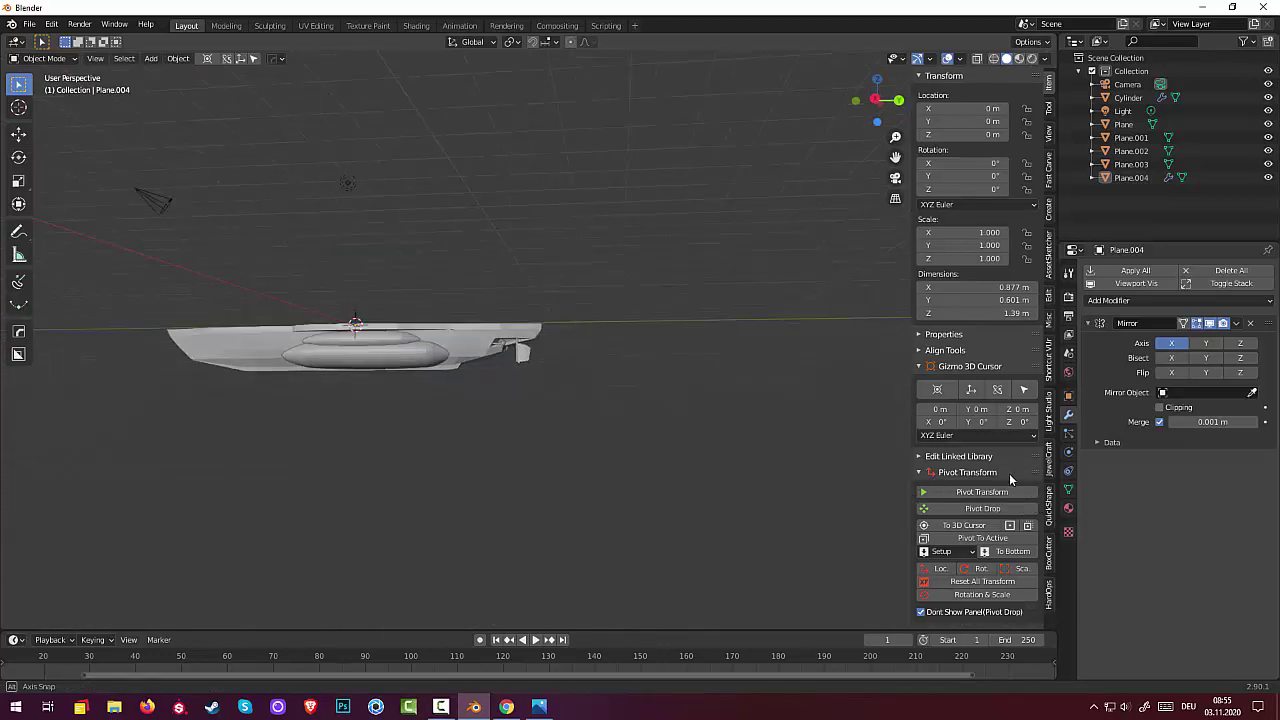
pyautogui.scroll(2, 622, 440)
pyautogui.scroll(2, 567, 403)
pyautogui.scroll(1, 563, 391)
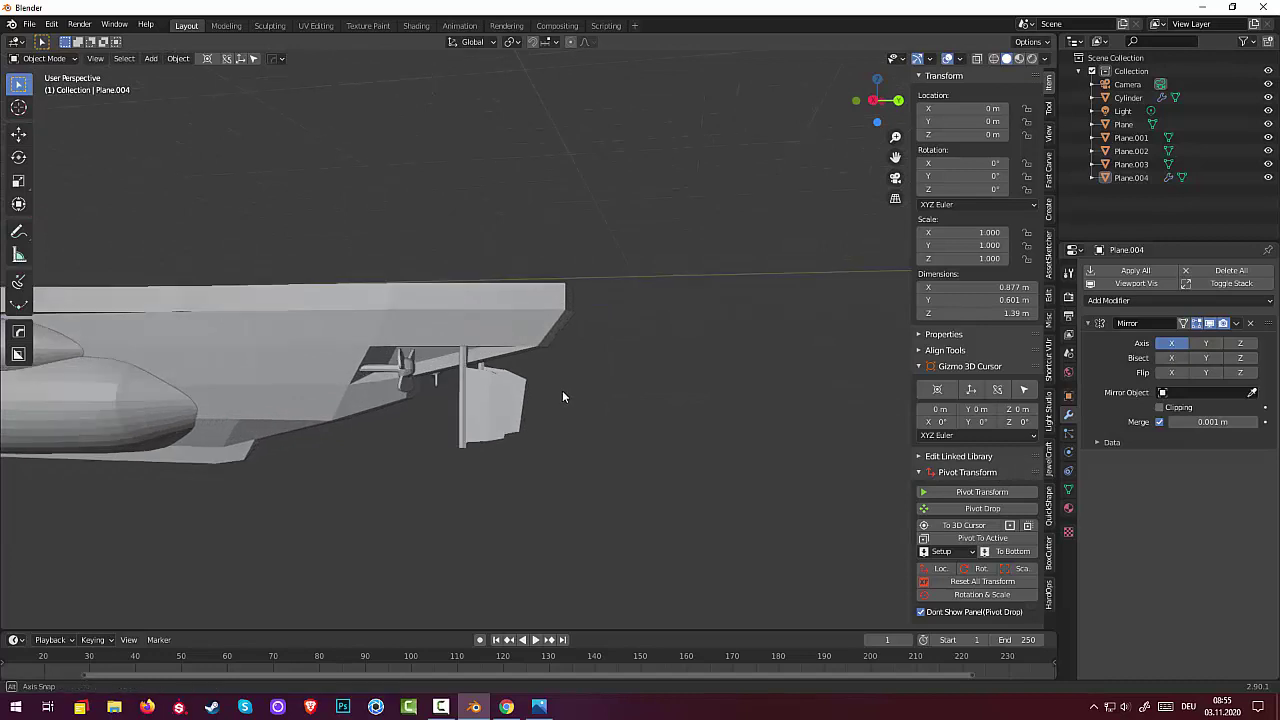
pyautogui.moveTo(563, 391)
pyautogui.mouseDown(button='middle')
pyautogui.moveTo(624, 392)
pyautogui.moveTo(590, 437)
pyautogui.mouseUp(button='middle')
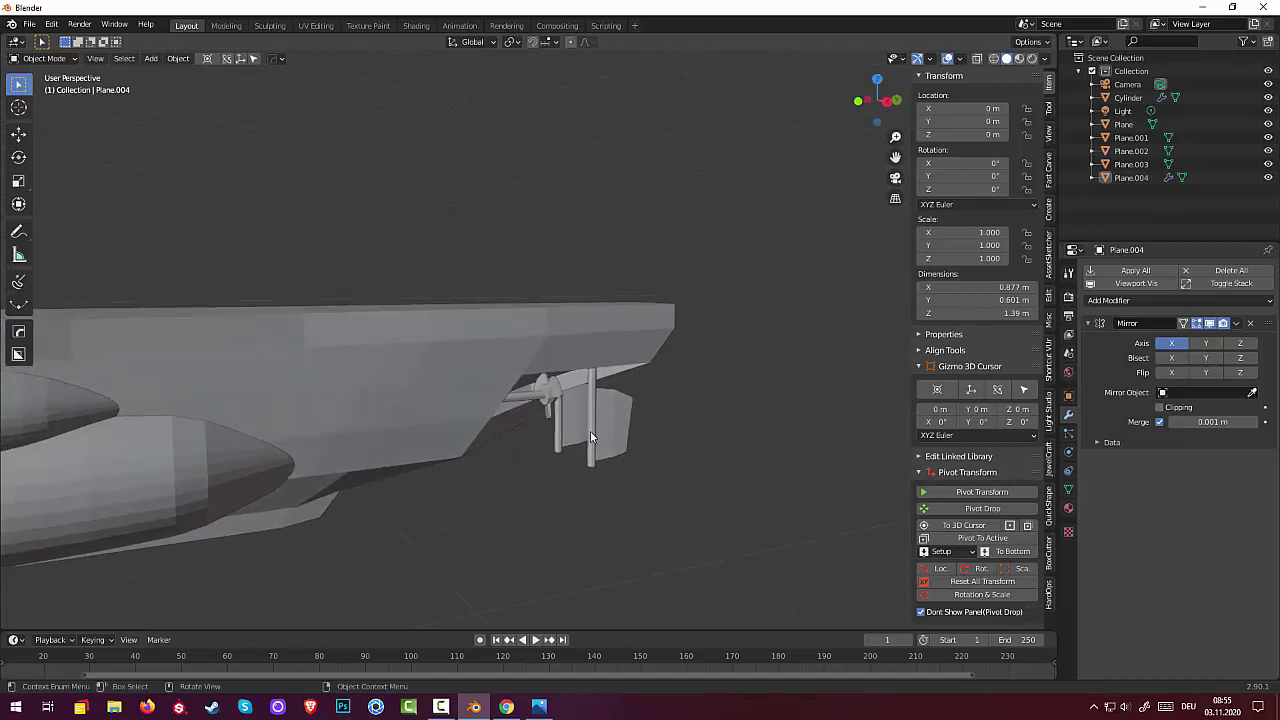
pyautogui.click(592, 430)
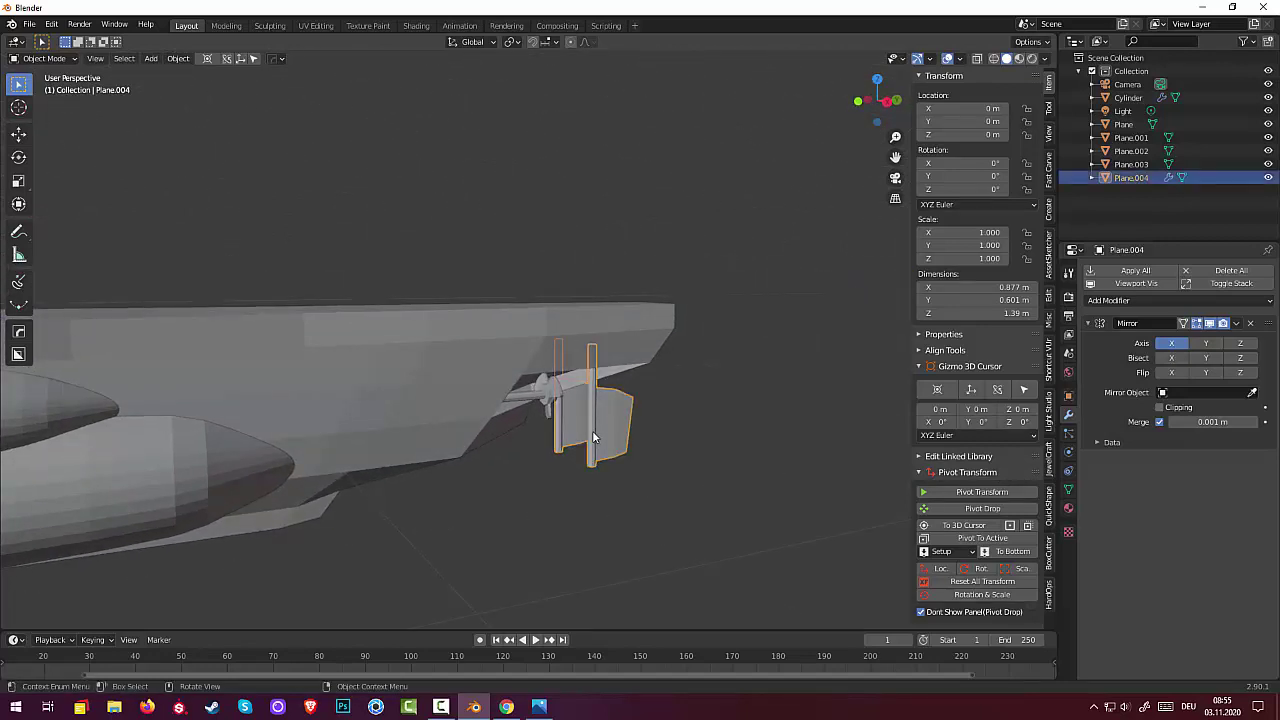
pyautogui.click(47, 60)
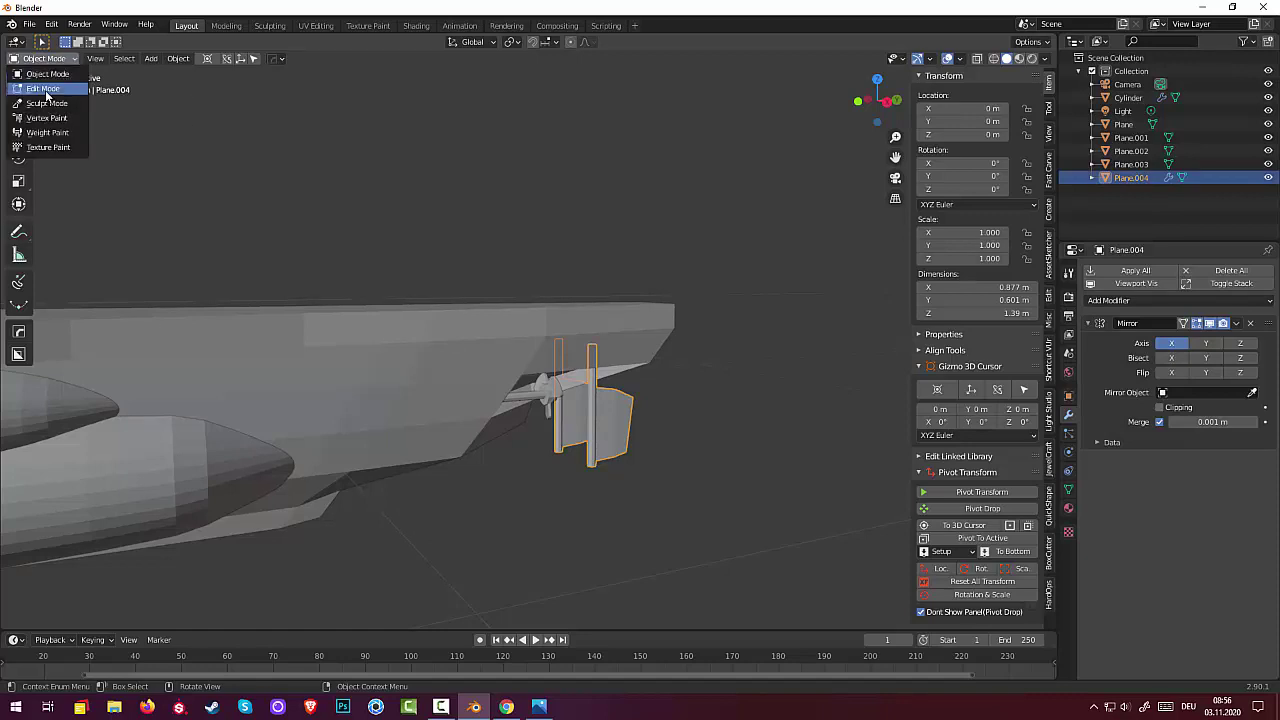
# Step: In Edit Mode, loop-cut across the rudder's middle and bevel the loop into a band
pyautogui.click(44, 89)
pyautogui.click(591, 437)
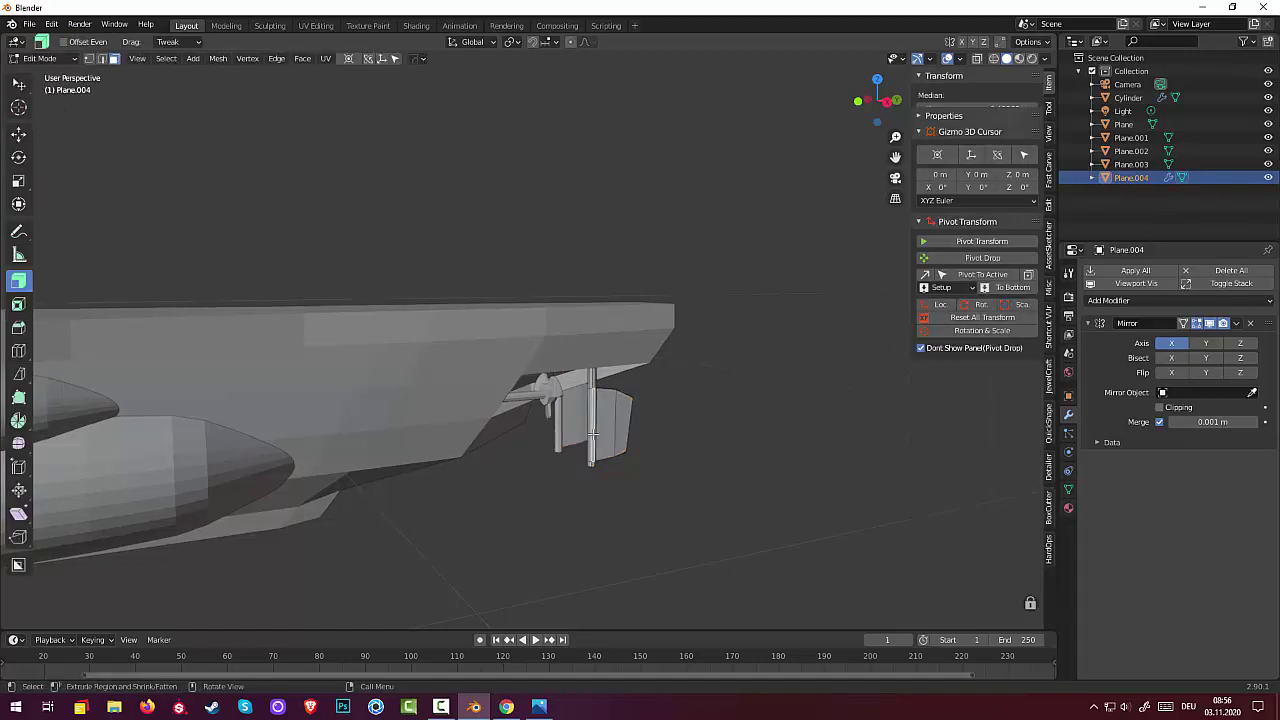
pyautogui.press('ctrl')
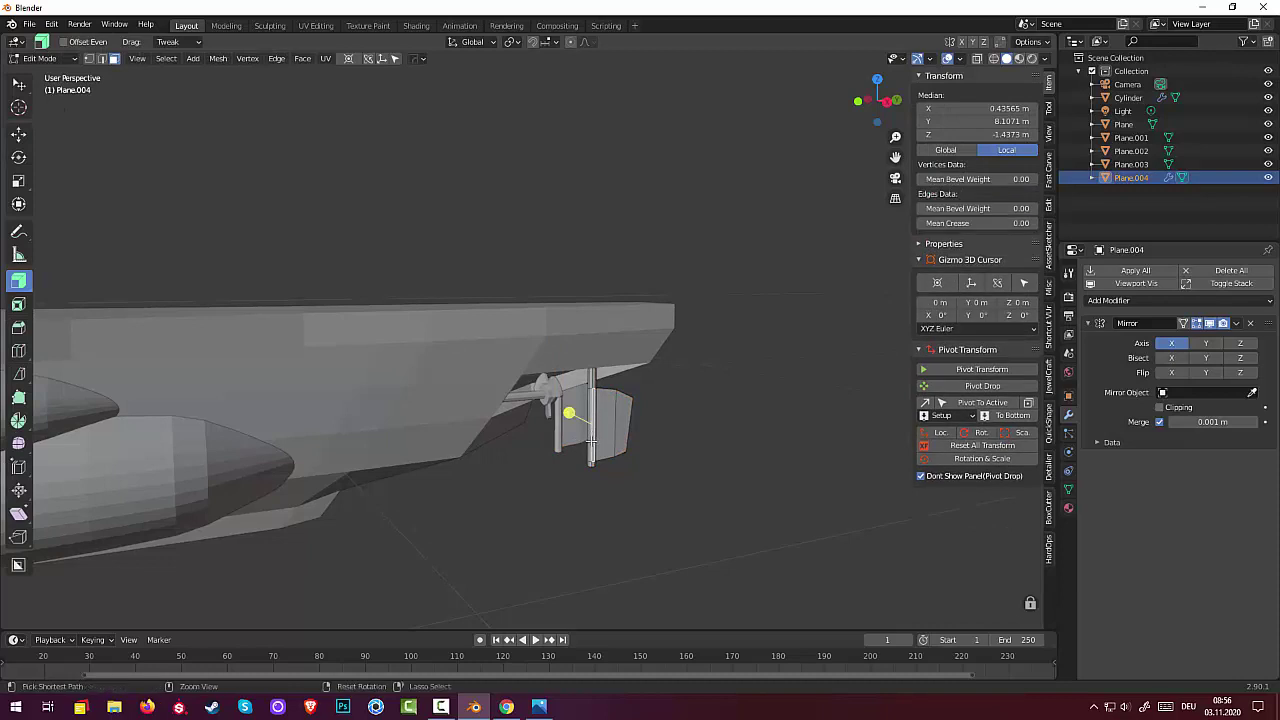
pyautogui.hotkey('ctrl', 'r')
pyautogui.click(591, 440)
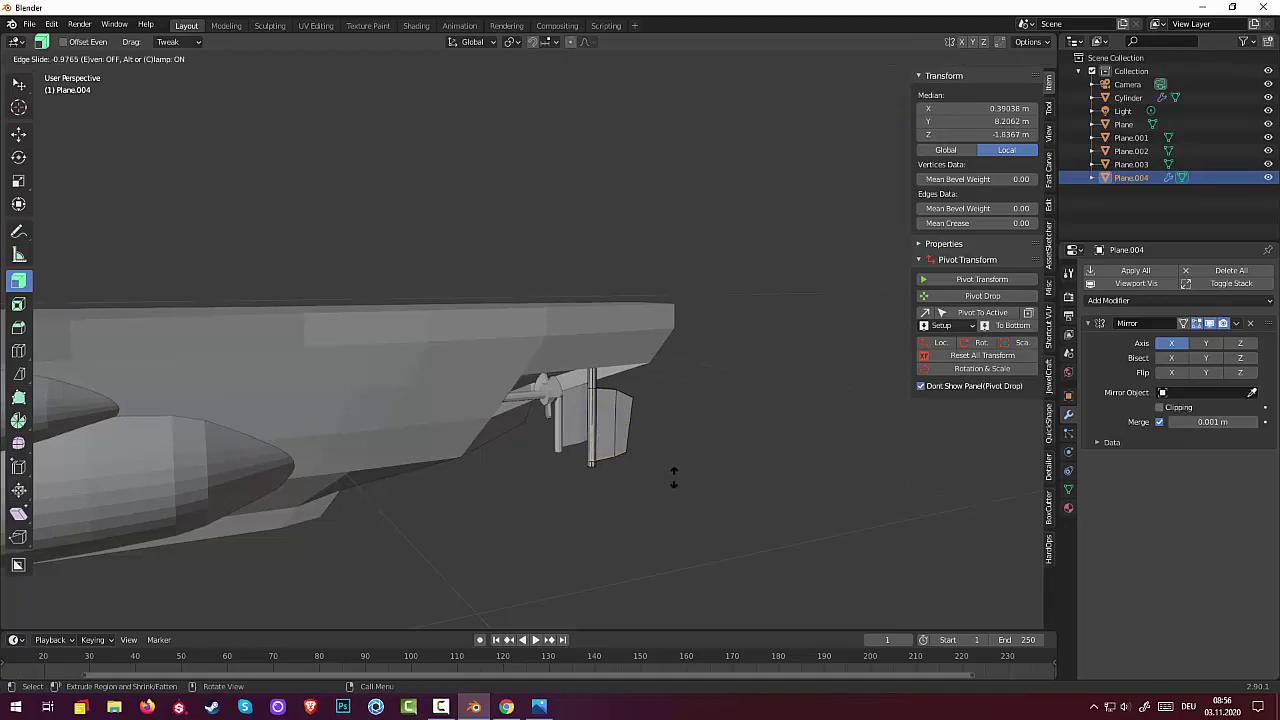
pyautogui.click(618, 435)
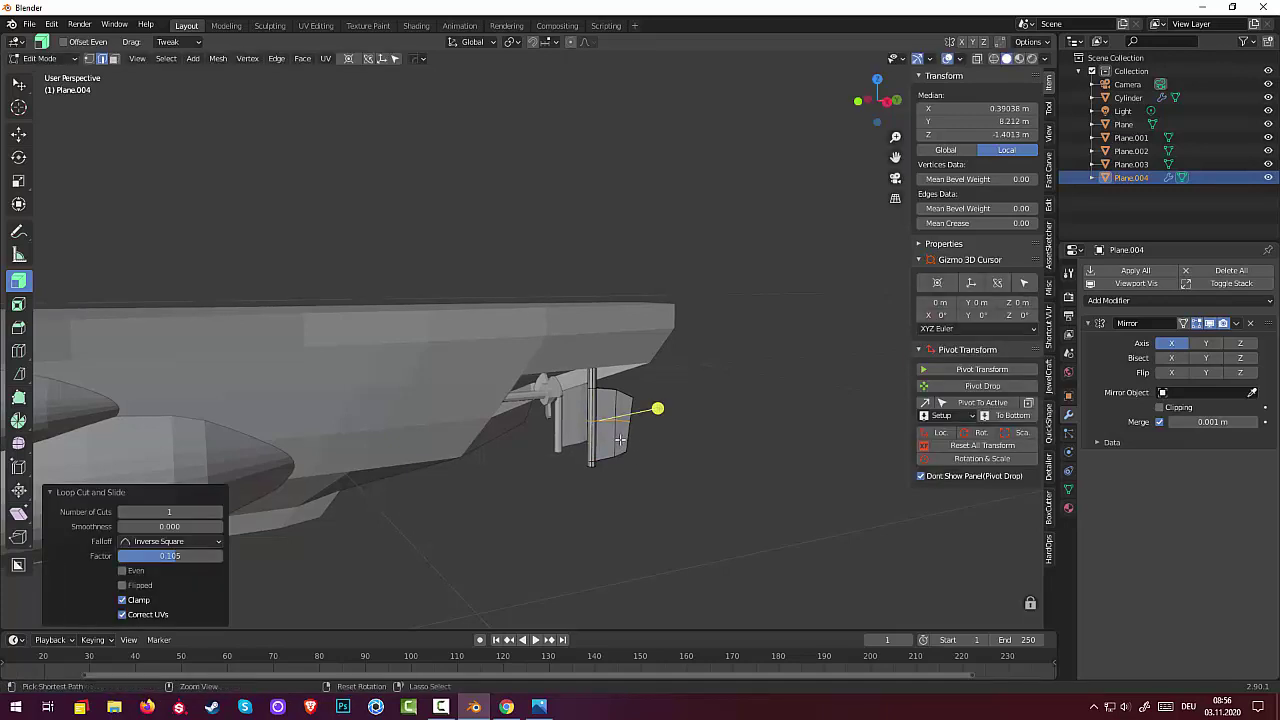
pyautogui.hotkey('ctrl', 'b')
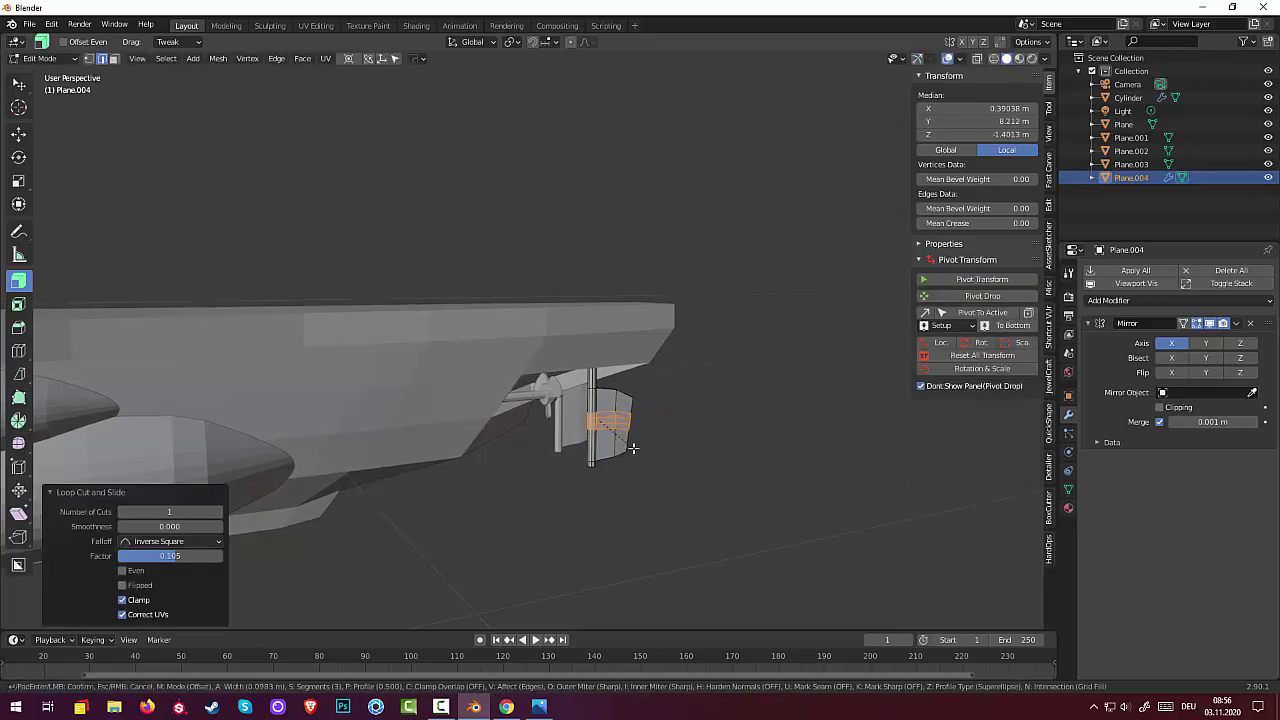
pyautogui.scroll(-1, 631, 450)
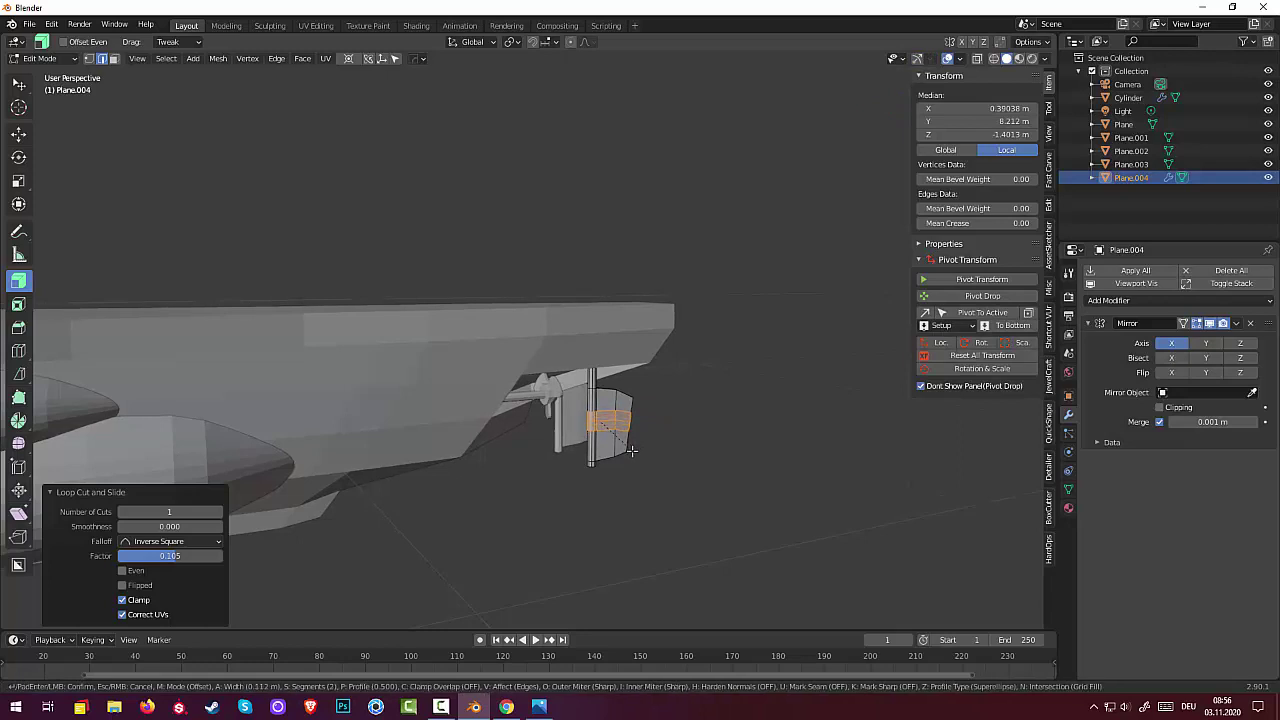
pyautogui.click(629, 447)
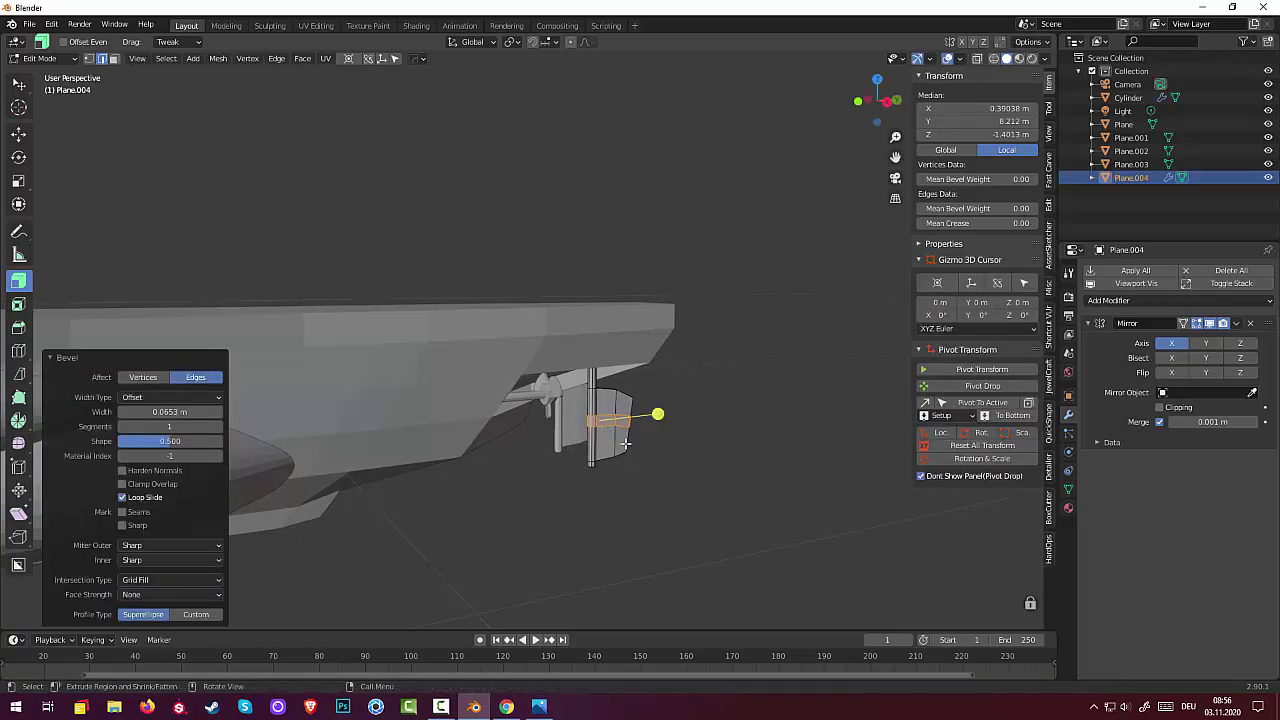
# Step: Extrude the band face forward into a horizontal fin, then inspect it from below
pyautogui.moveTo(629, 447)
pyautogui.mouseDown(button='middle')
pyautogui.moveTo(663, 407)
pyautogui.moveTo(657, 422)
pyautogui.mouseUp(button='middle')
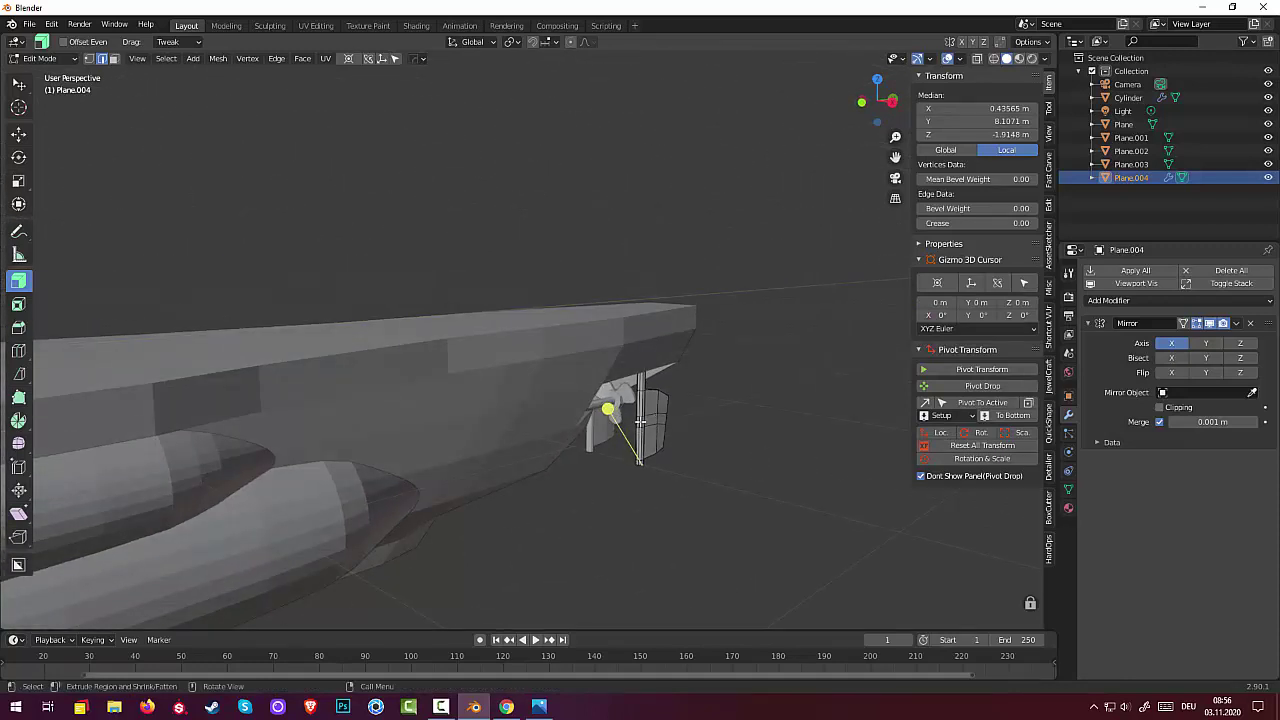
pyautogui.scroll(2, 629, 436)
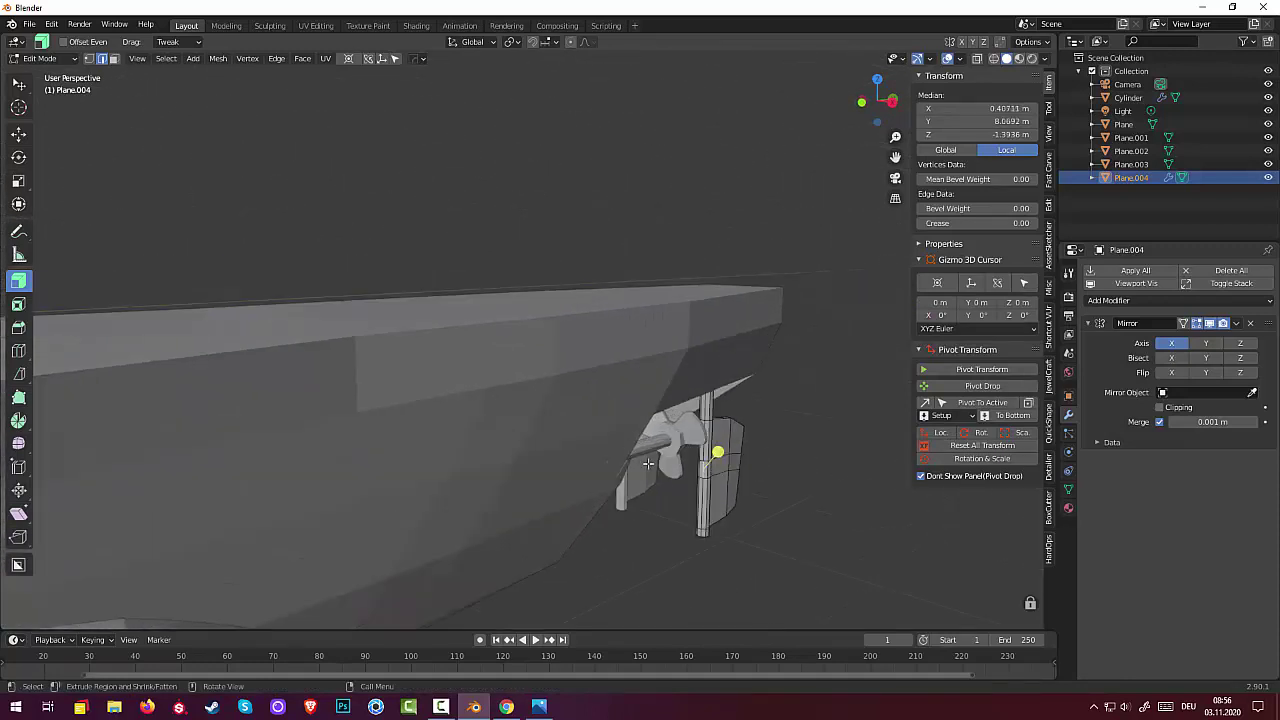
pyautogui.scroll(2, 415, 379)
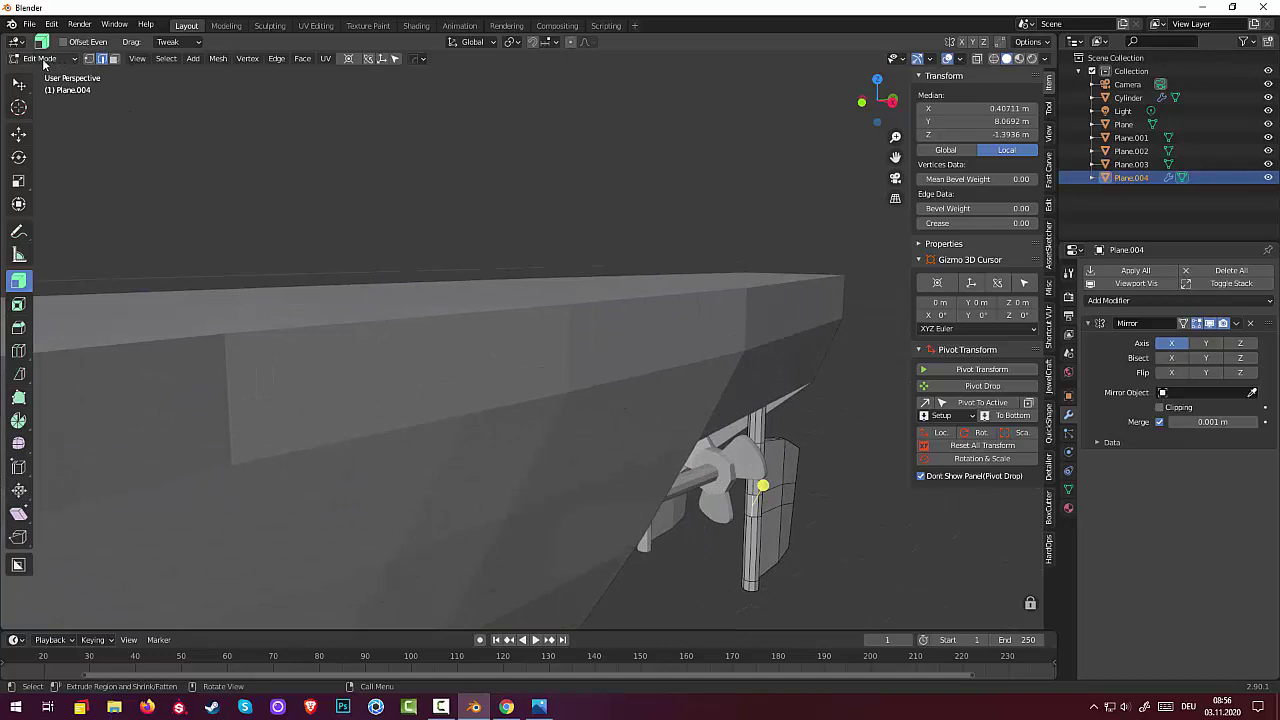
pyautogui.click(114, 60)
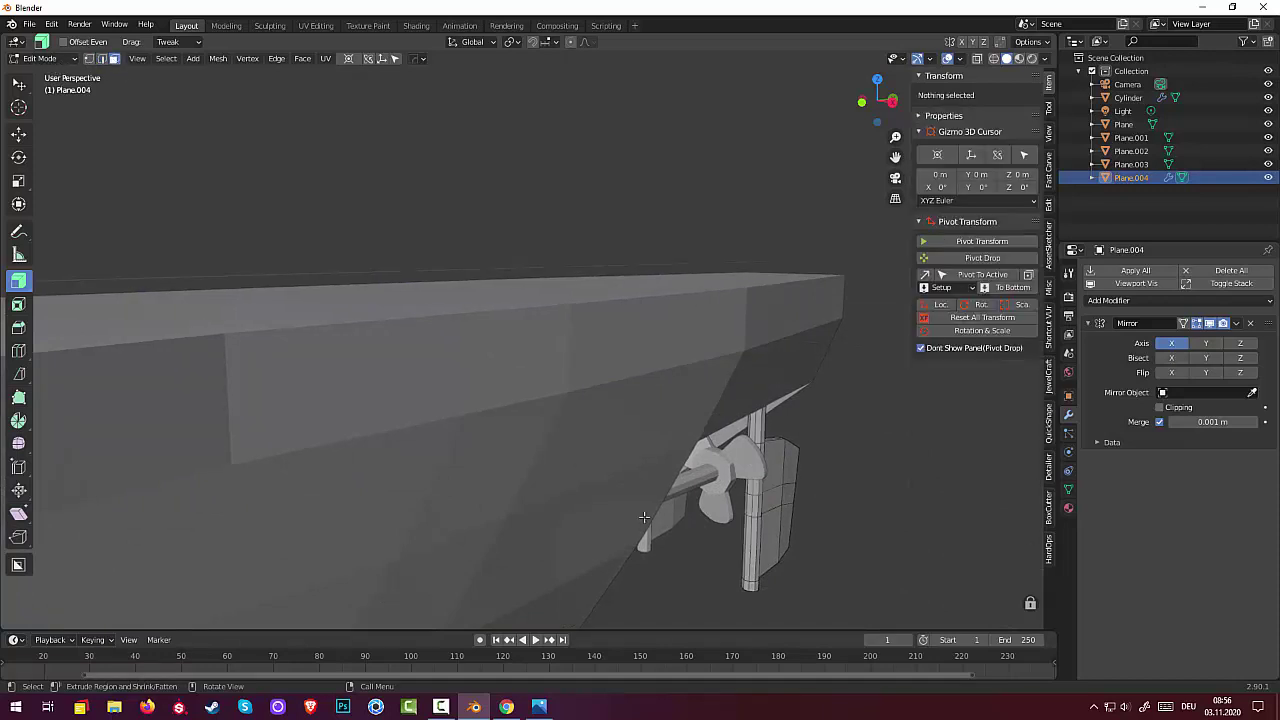
pyautogui.click(748, 505)
pyautogui.moveTo(748, 505); pyautogui.dragTo(683, 500, button='middle')
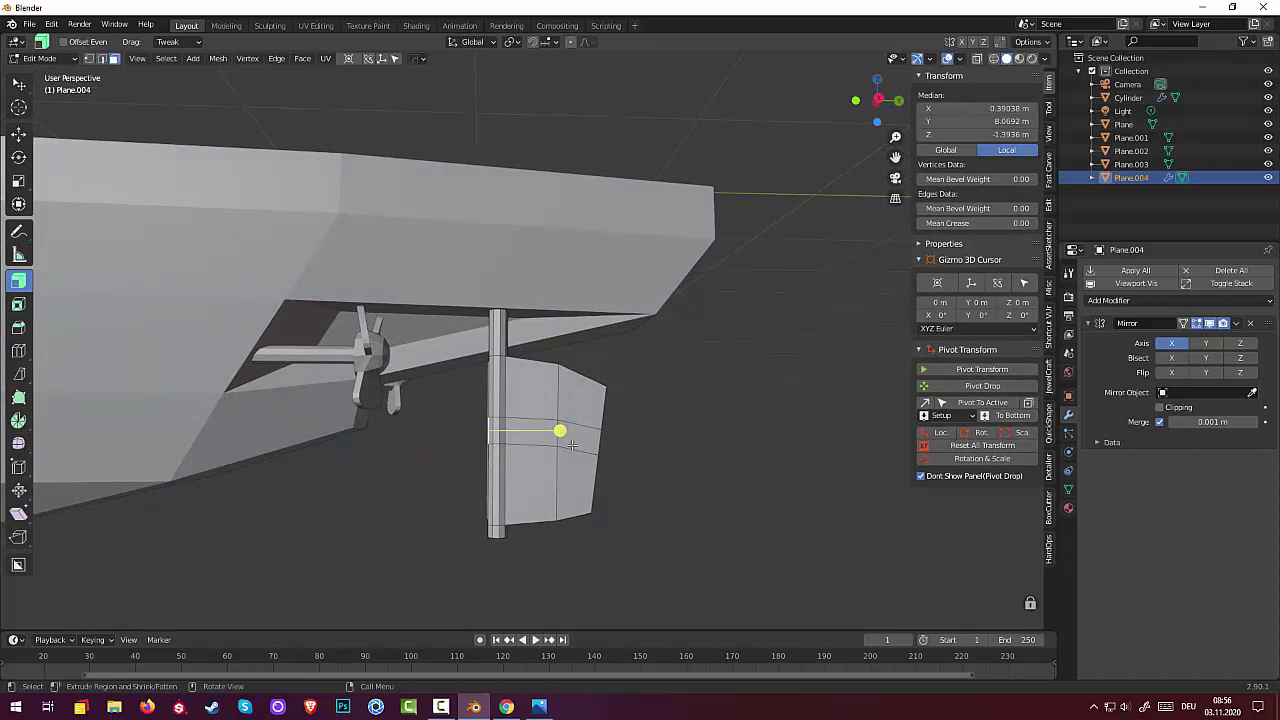
pyautogui.moveTo(578, 447)
pyautogui.mouseDown()
pyautogui.moveTo(298, 416)
pyautogui.moveTo(288, 428)
pyautogui.mouseUp()
pyautogui.click(432, 510)
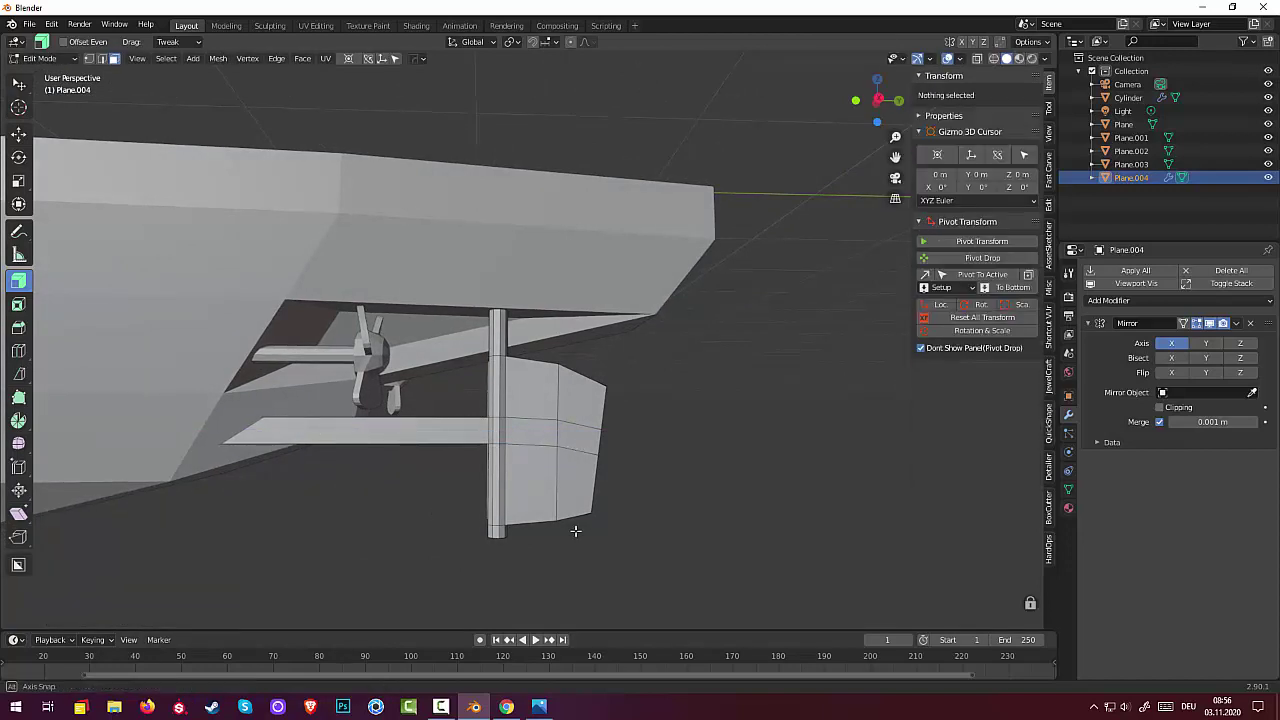
pyautogui.moveTo(574, 531)
pyautogui.mouseDown(button='middle')
pyautogui.moveTo(410, 545)
pyautogui.moveTo(96, 484)
pyautogui.moveTo(343, 529)
pyautogui.moveTo(587, 538)
pyautogui.mouseUp(button='middle')
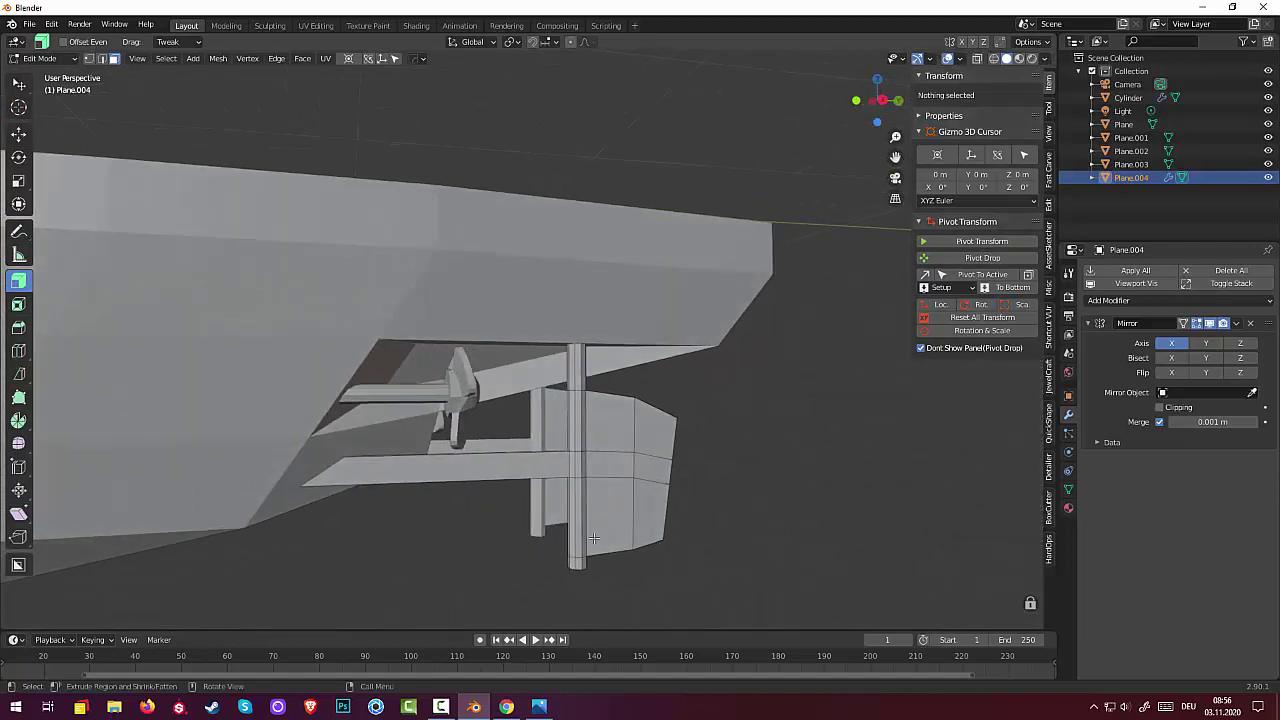
pyautogui.scroll(-3, 591, 541)
pyautogui.scroll(-2, 611, 535)
pyautogui.scroll(-2, 638, 533)
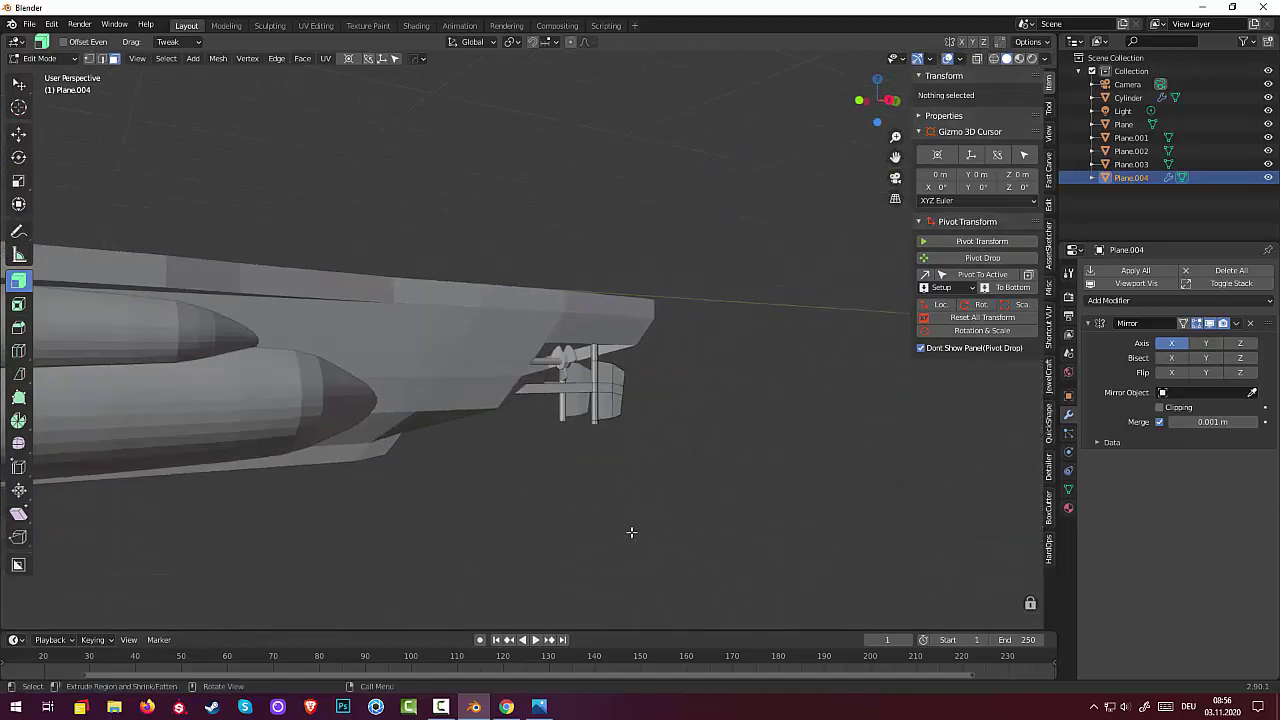
pyautogui.scroll(-2, 631, 531)
pyautogui.scroll(-2, 614, 517)
pyautogui.moveTo(617, 510)
pyautogui.mouseDown(button='middle')
pyautogui.moveTo(694, 534)
pyautogui.moveTo(691, 514)
pyautogui.moveTo(387, 521)
pyautogui.mouseUp(button='middle')
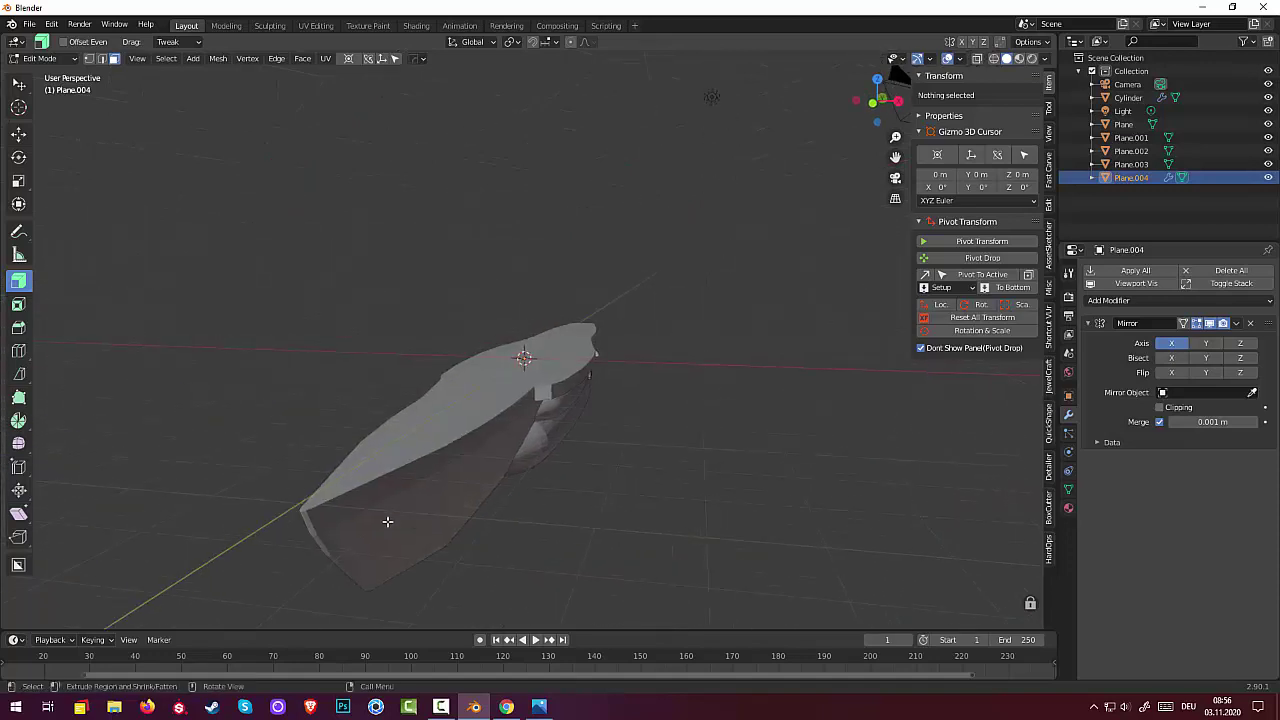
pyautogui.click(441, 708)
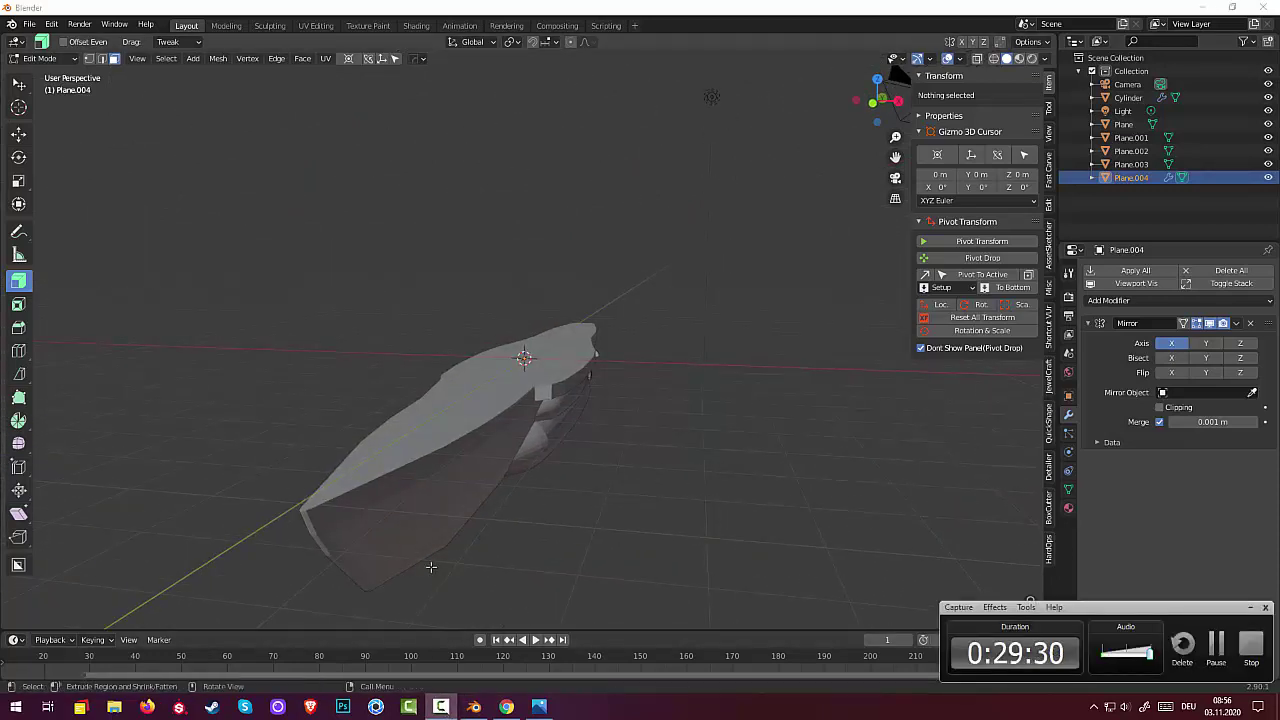